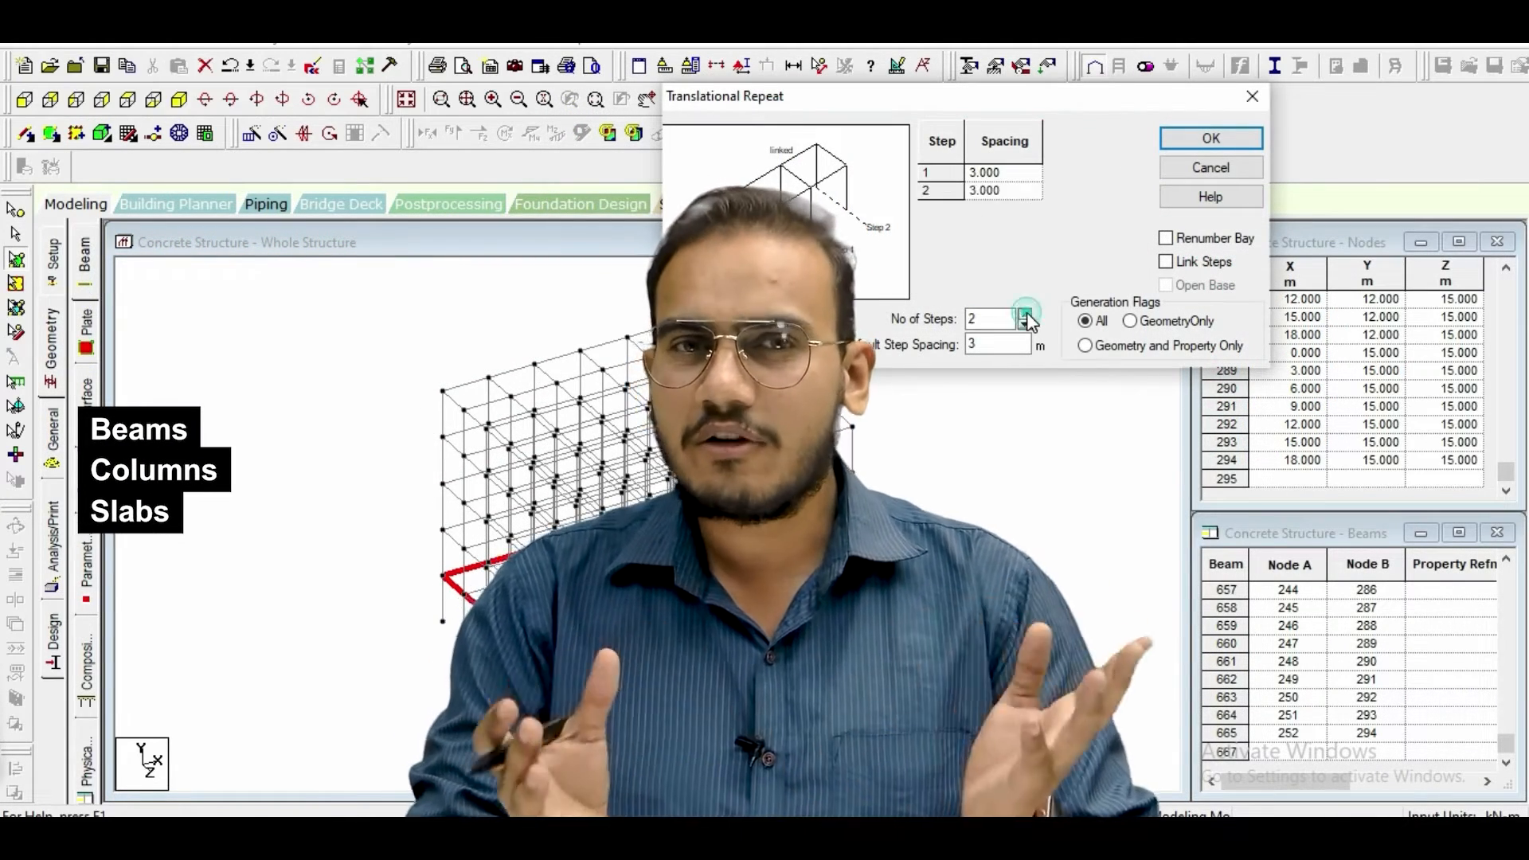
Adjust the number of Translational Repeat steps at 3 m spacing, and select the beams parallel to Z.
left_click(1026, 315)
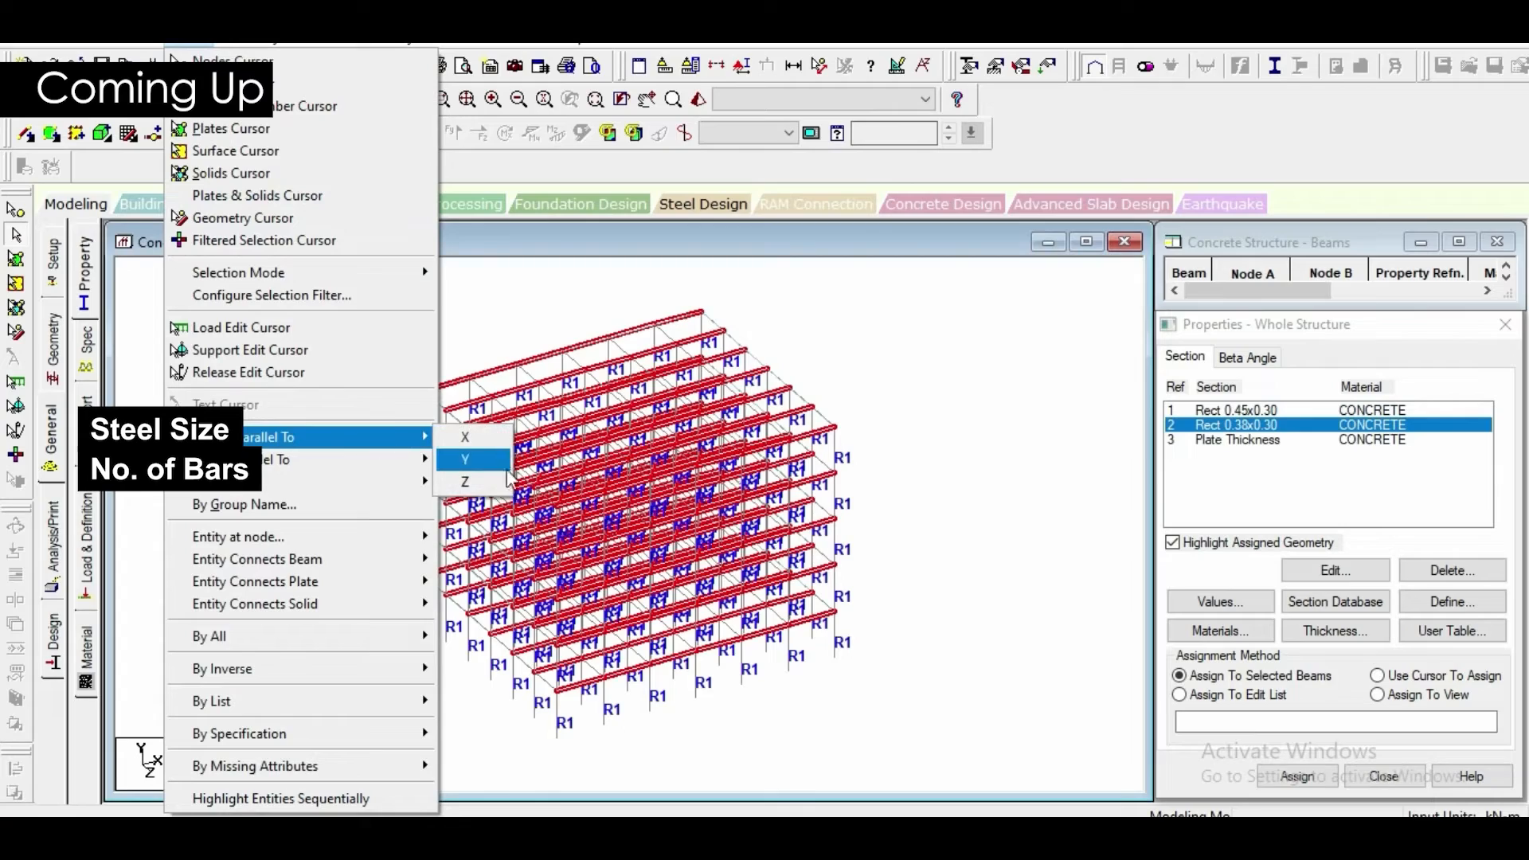
left_click(470, 482)
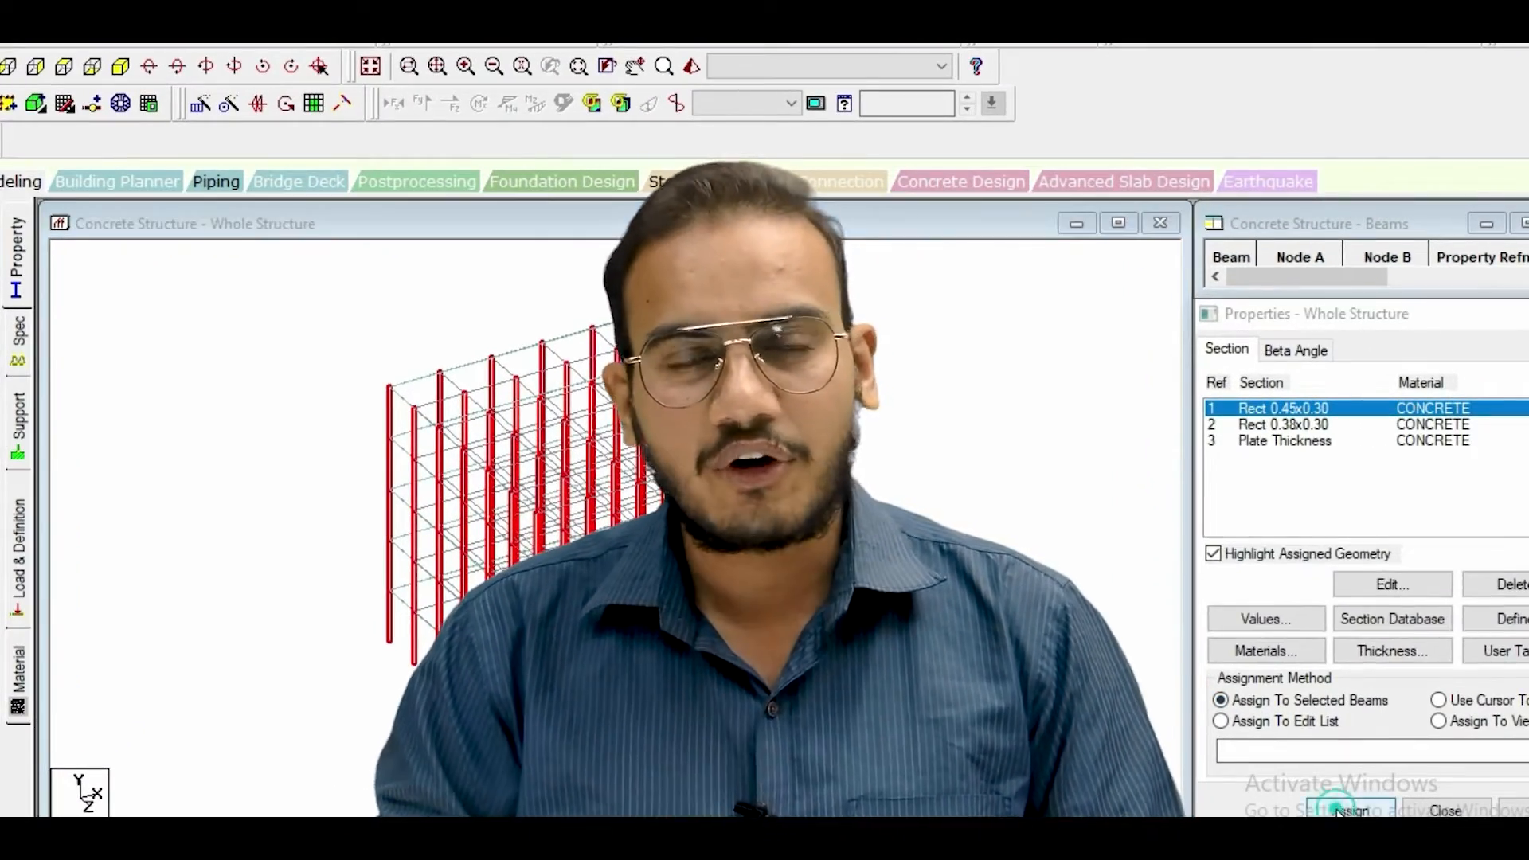
Assign the Rect 0.45x0.30 concrete section to the selected columns.
left_click(1330, 801)
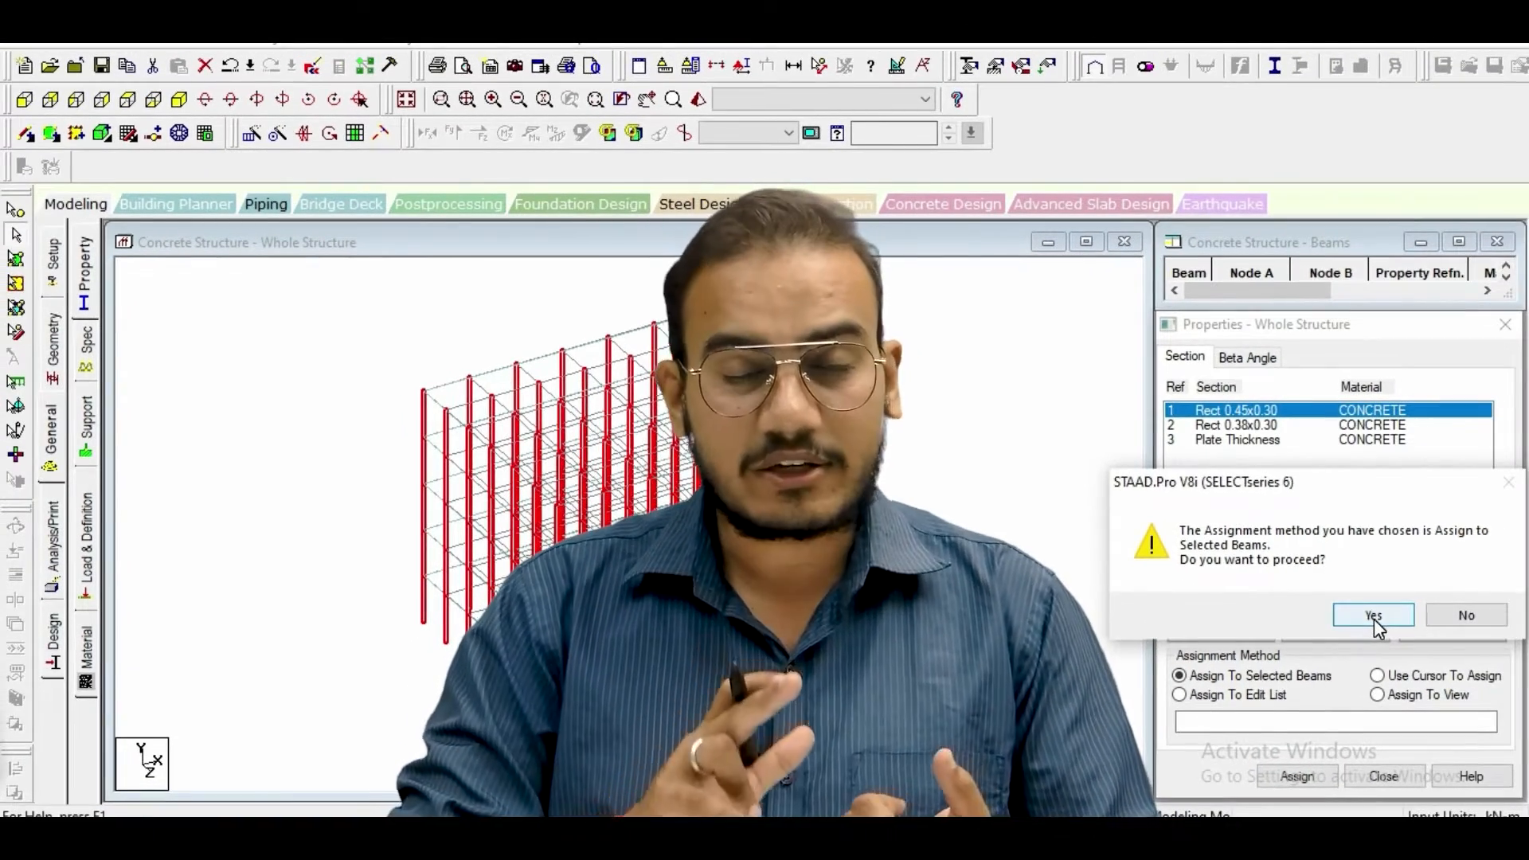
left_click(1435, 635)
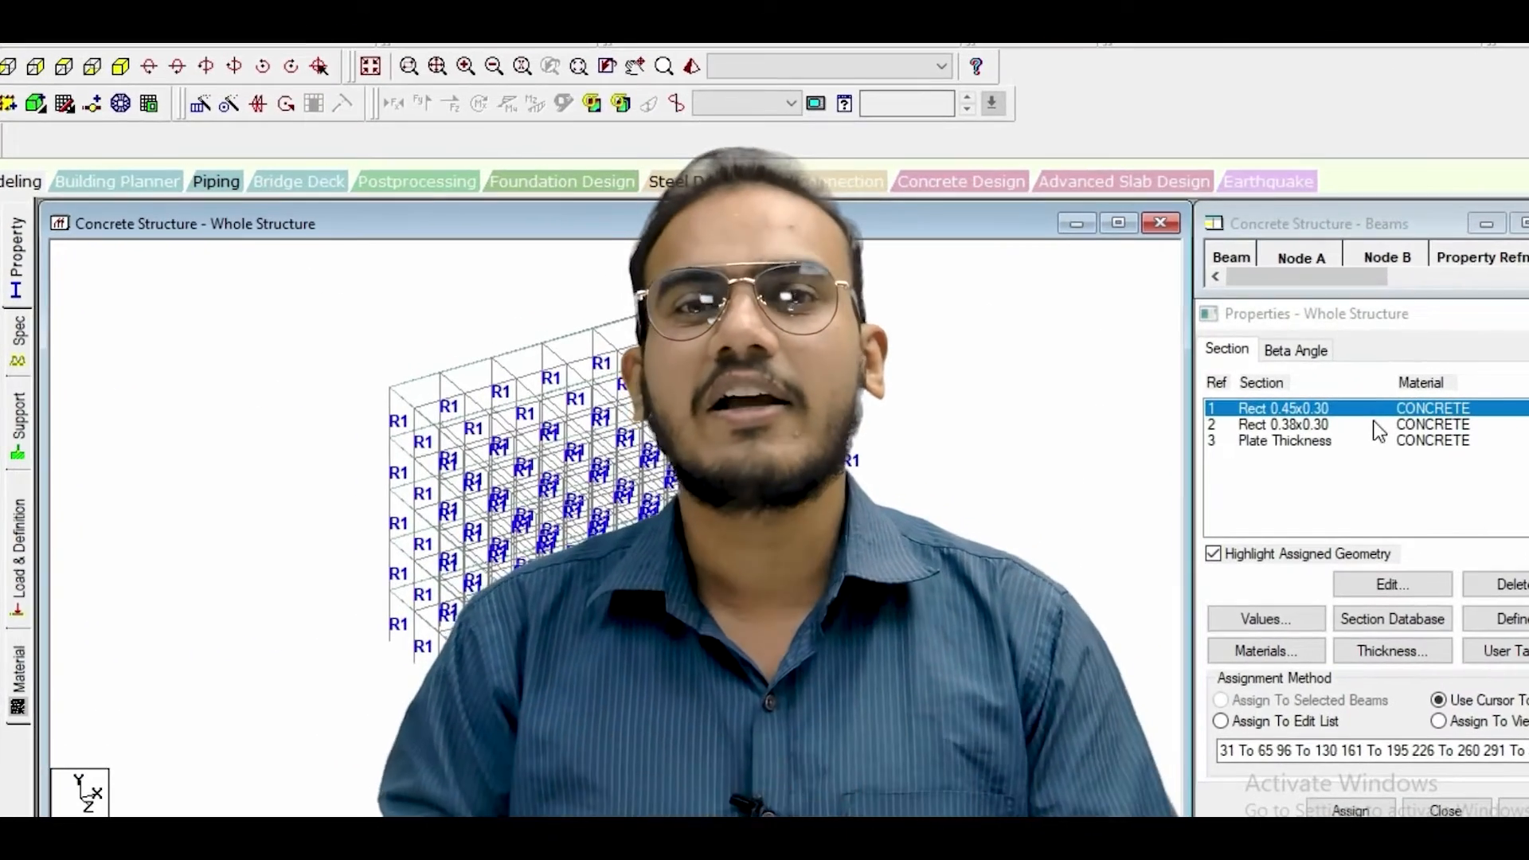
Choose the Rect 0.38x0.30 section and bring up the options for selecting beams by parallel direction.
left_click(1373, 425)
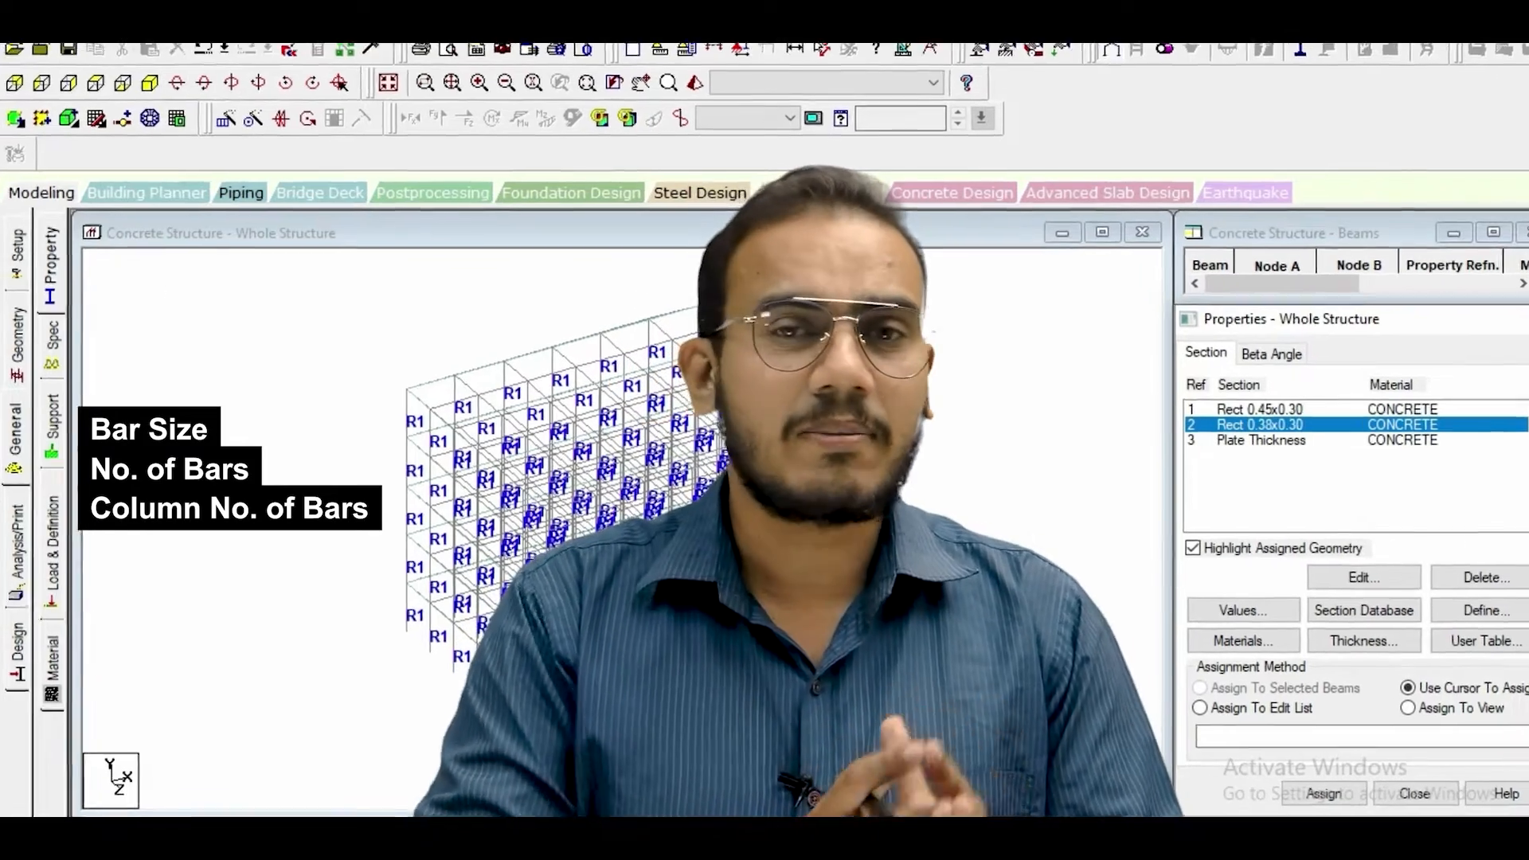
left_click(181, 42)
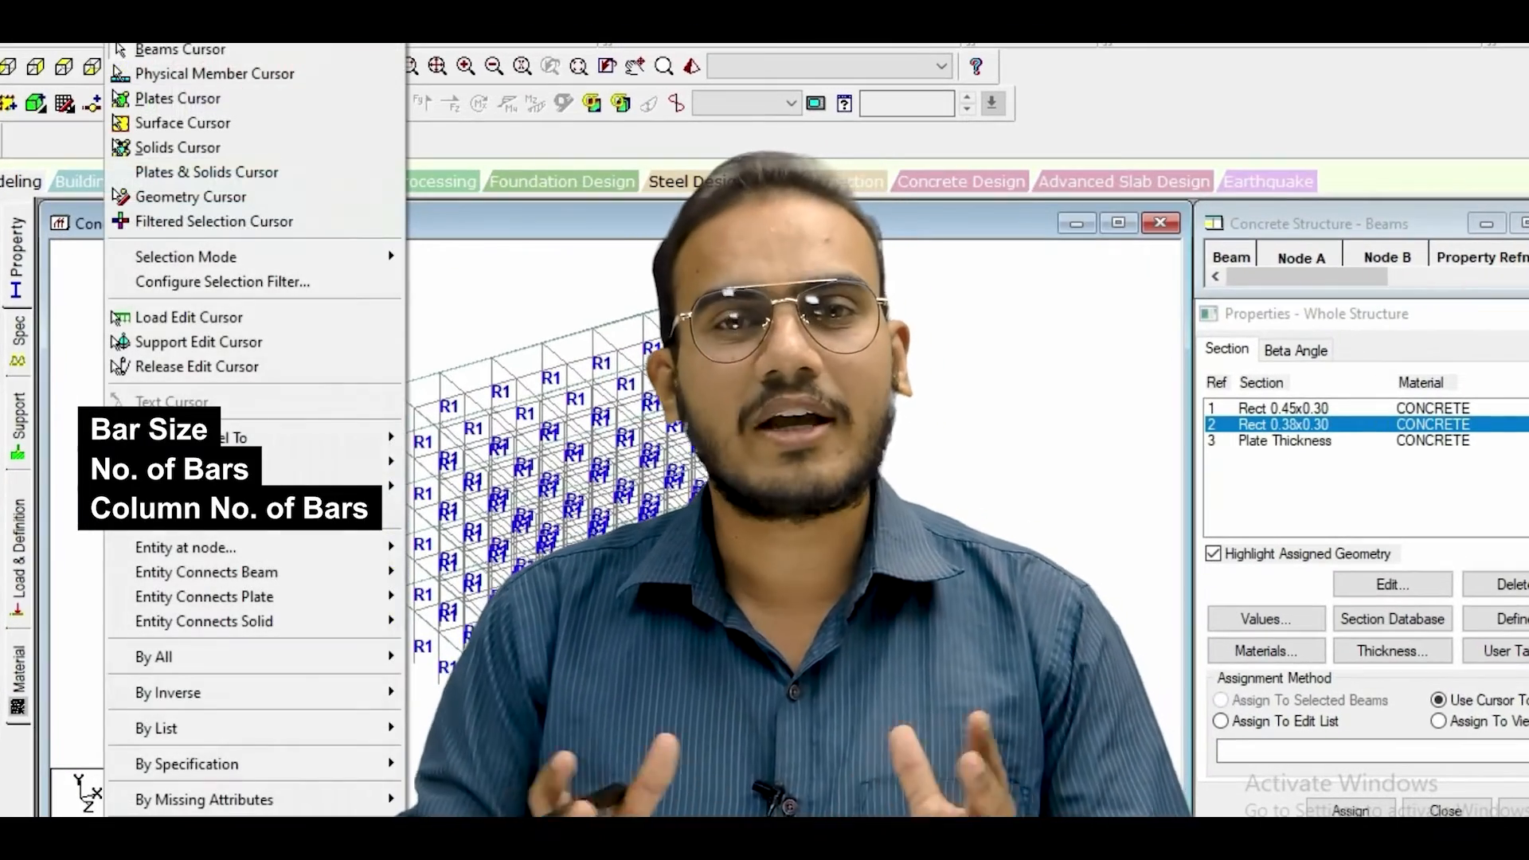
mouse_move(343, 440)
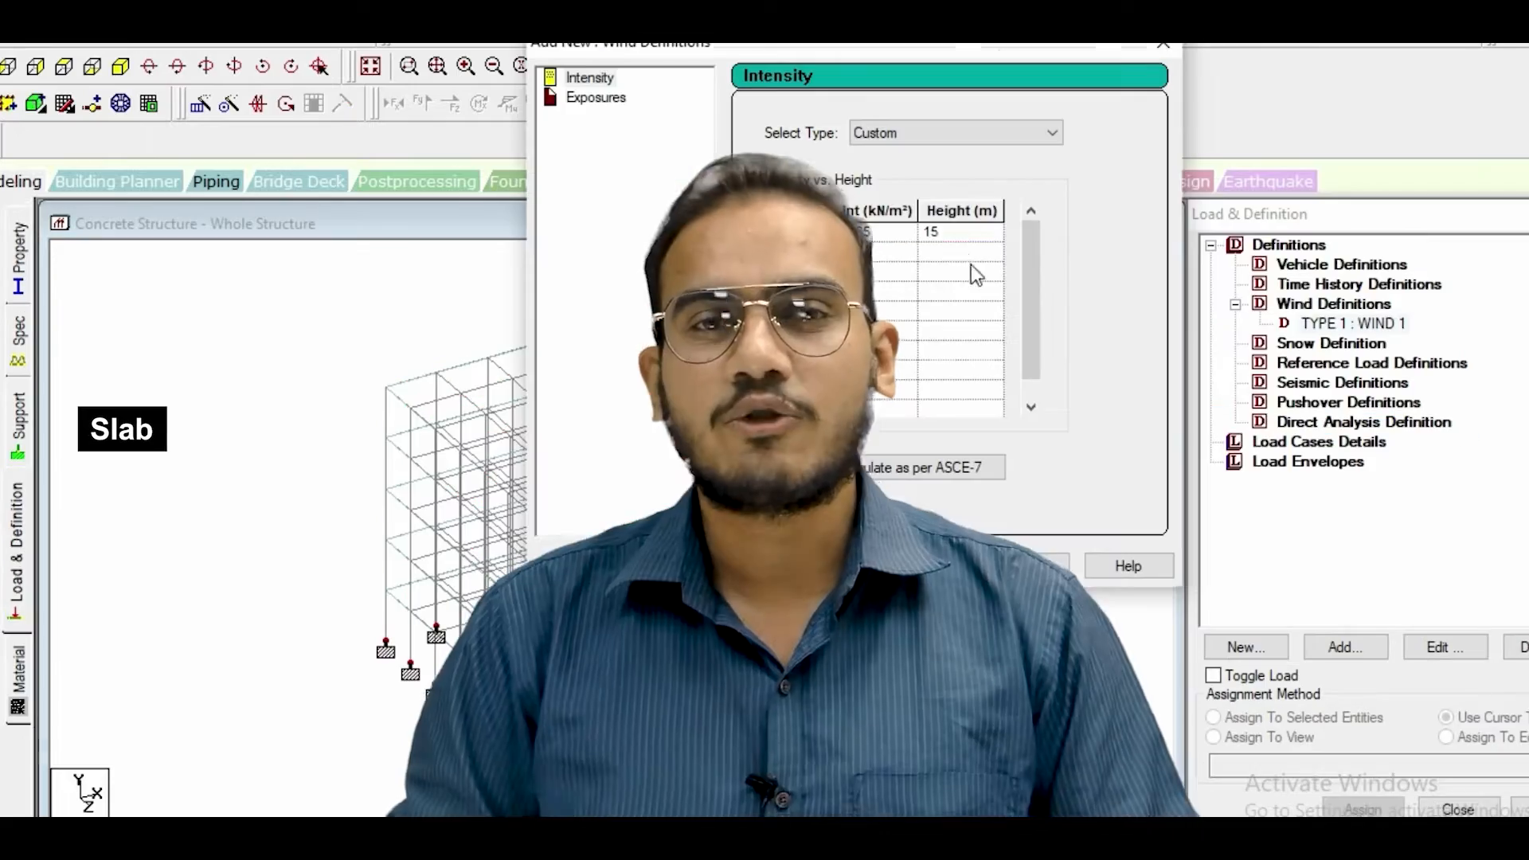
left_click(960, 252)
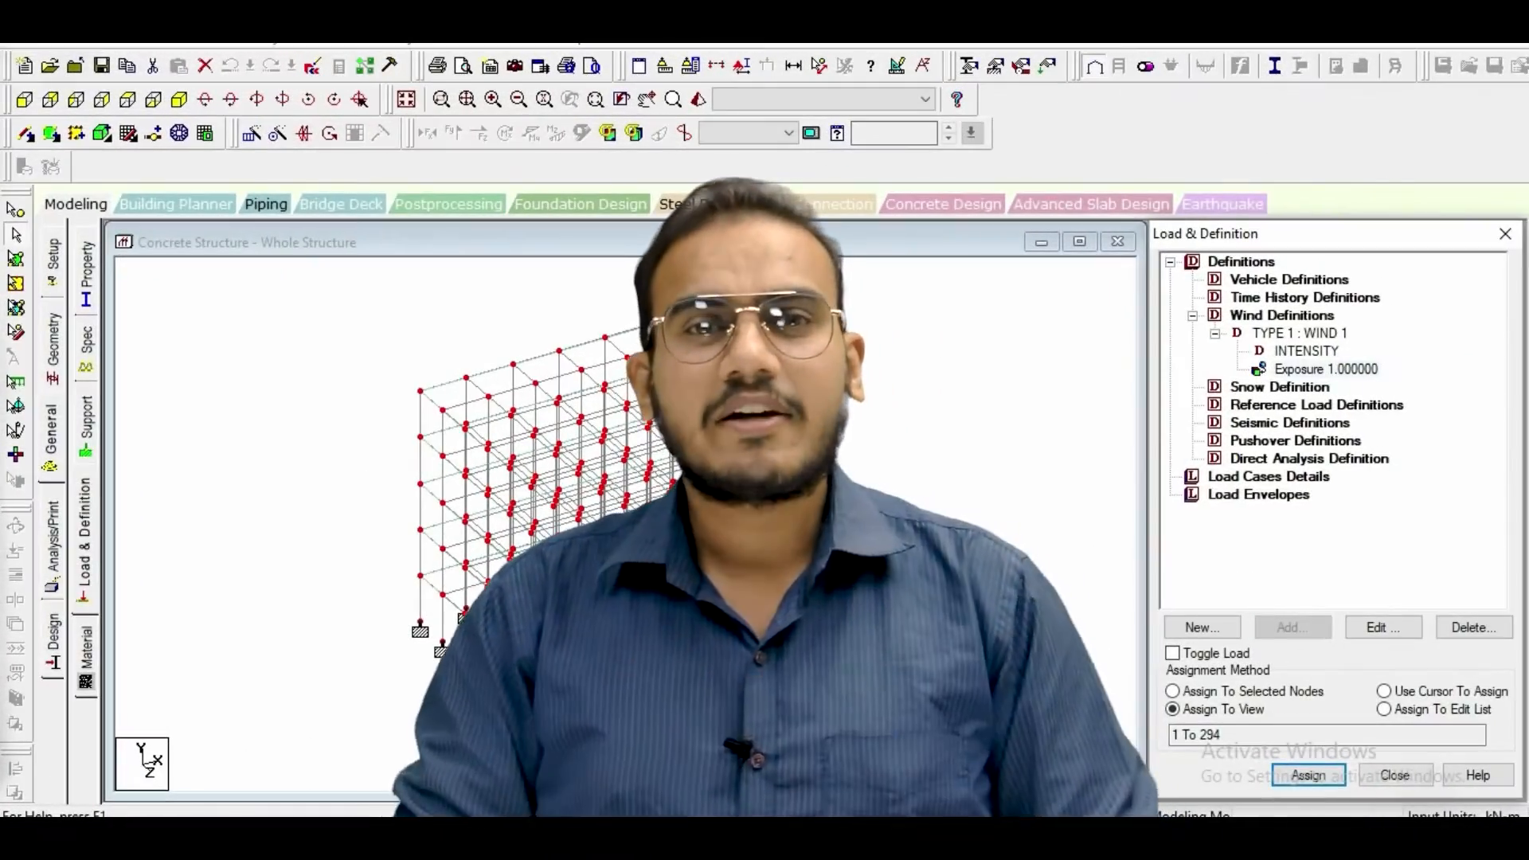
left_click(930, 387)
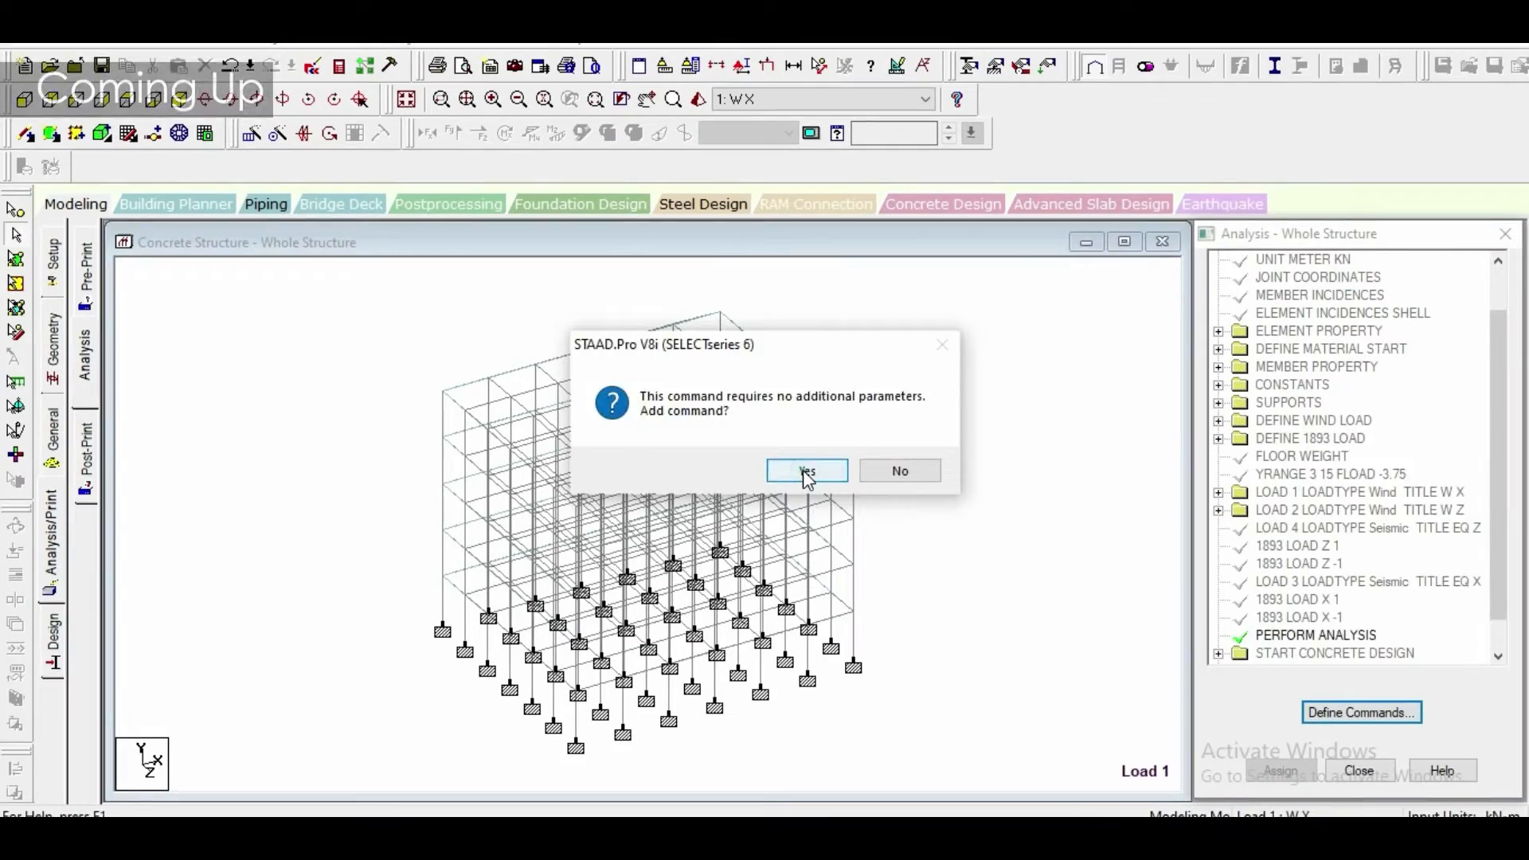
Add the analysis command that needs no additional parameters, and view the building analysis report's input listing.
left_click(805, 473)
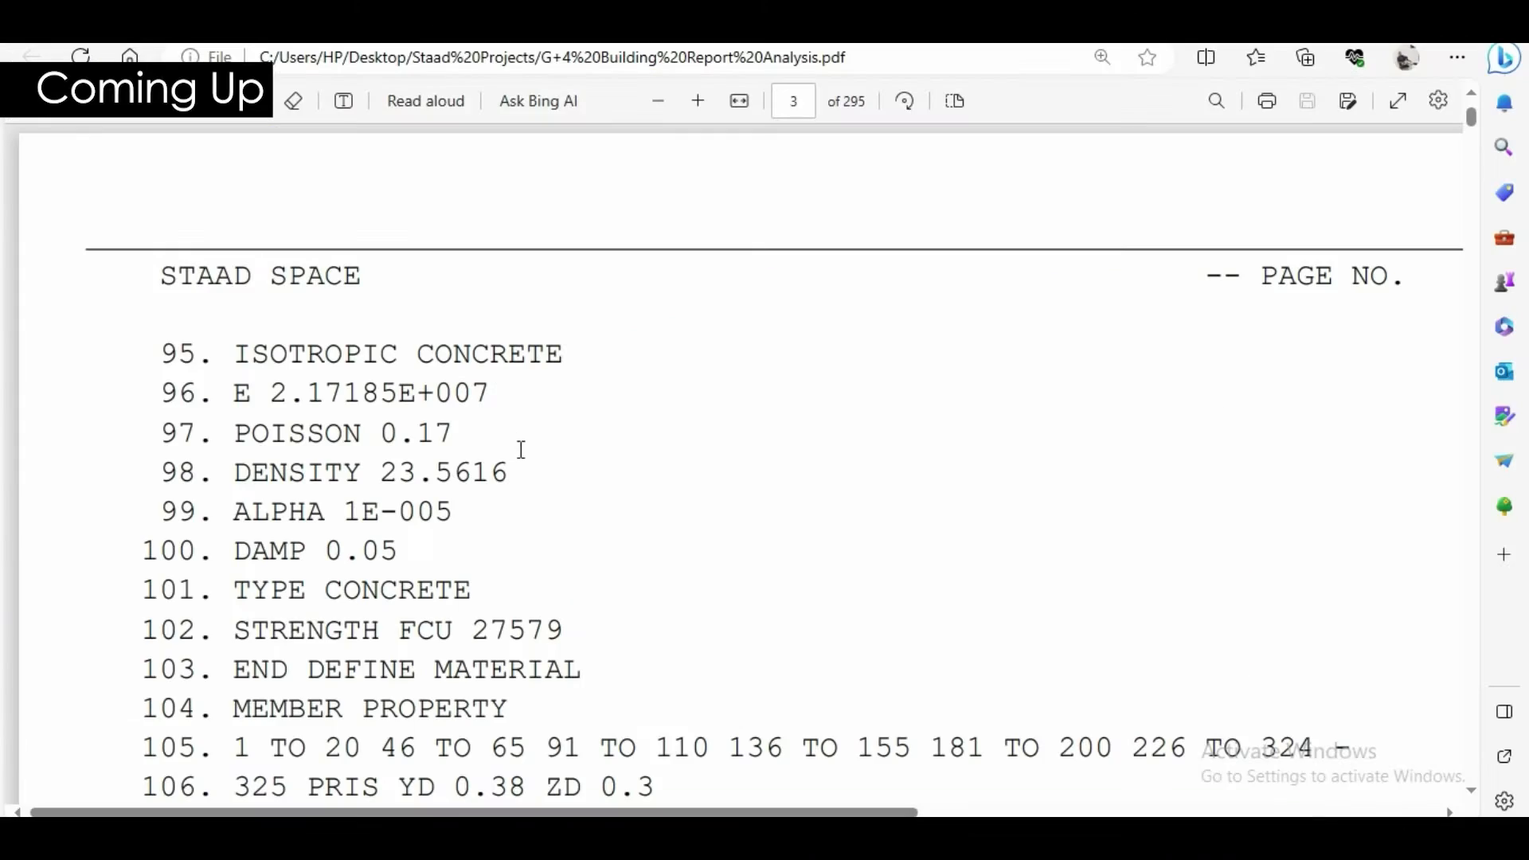
scroll(621, 555, "down", 15)
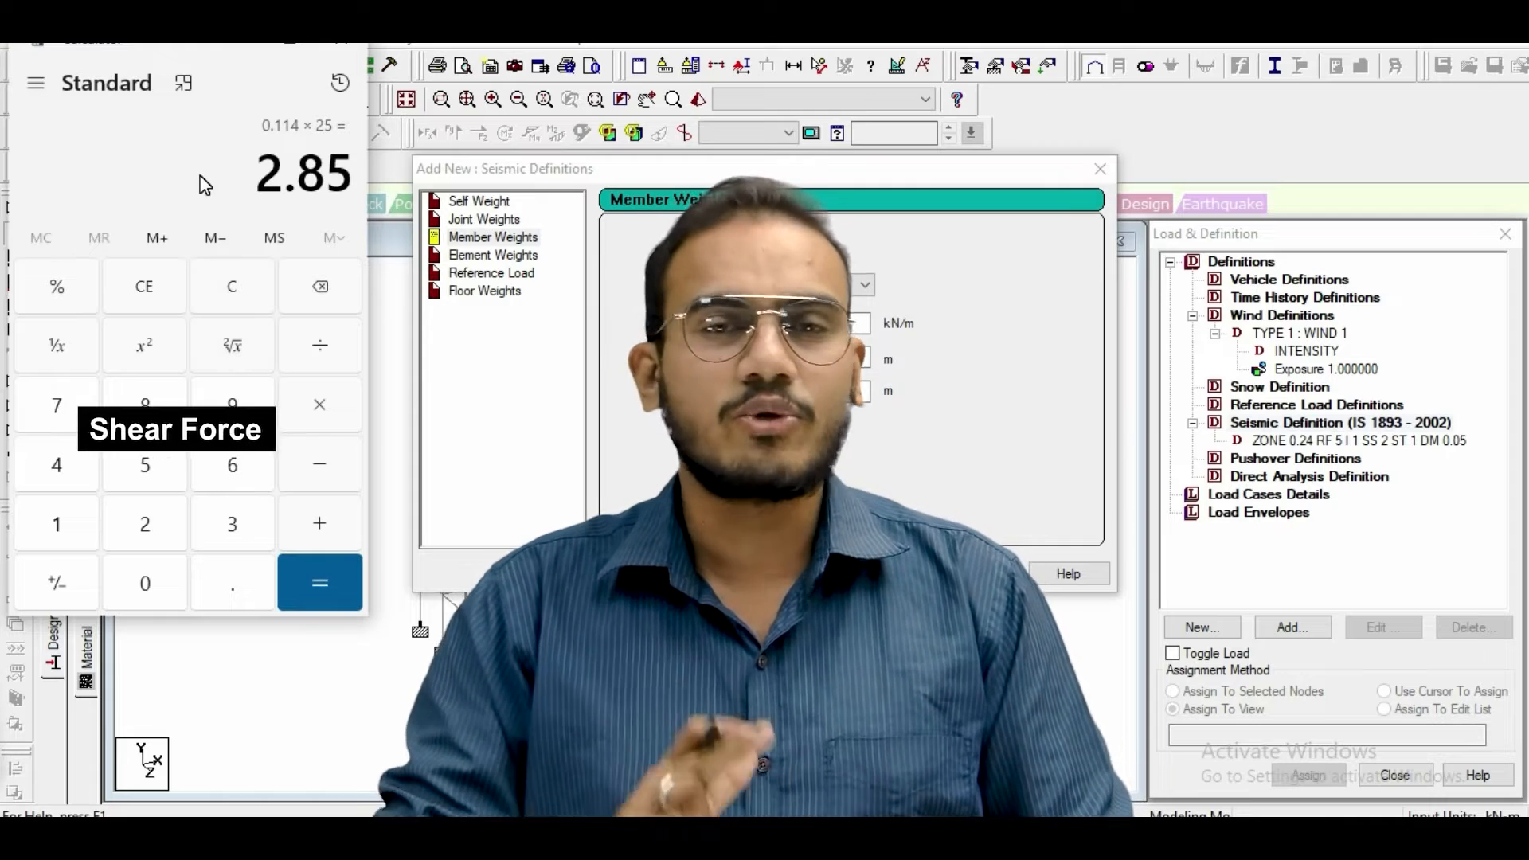
Dismiss the calculator and show the FC concrete compressive strength in the design parameters.
left_click(340, 53)
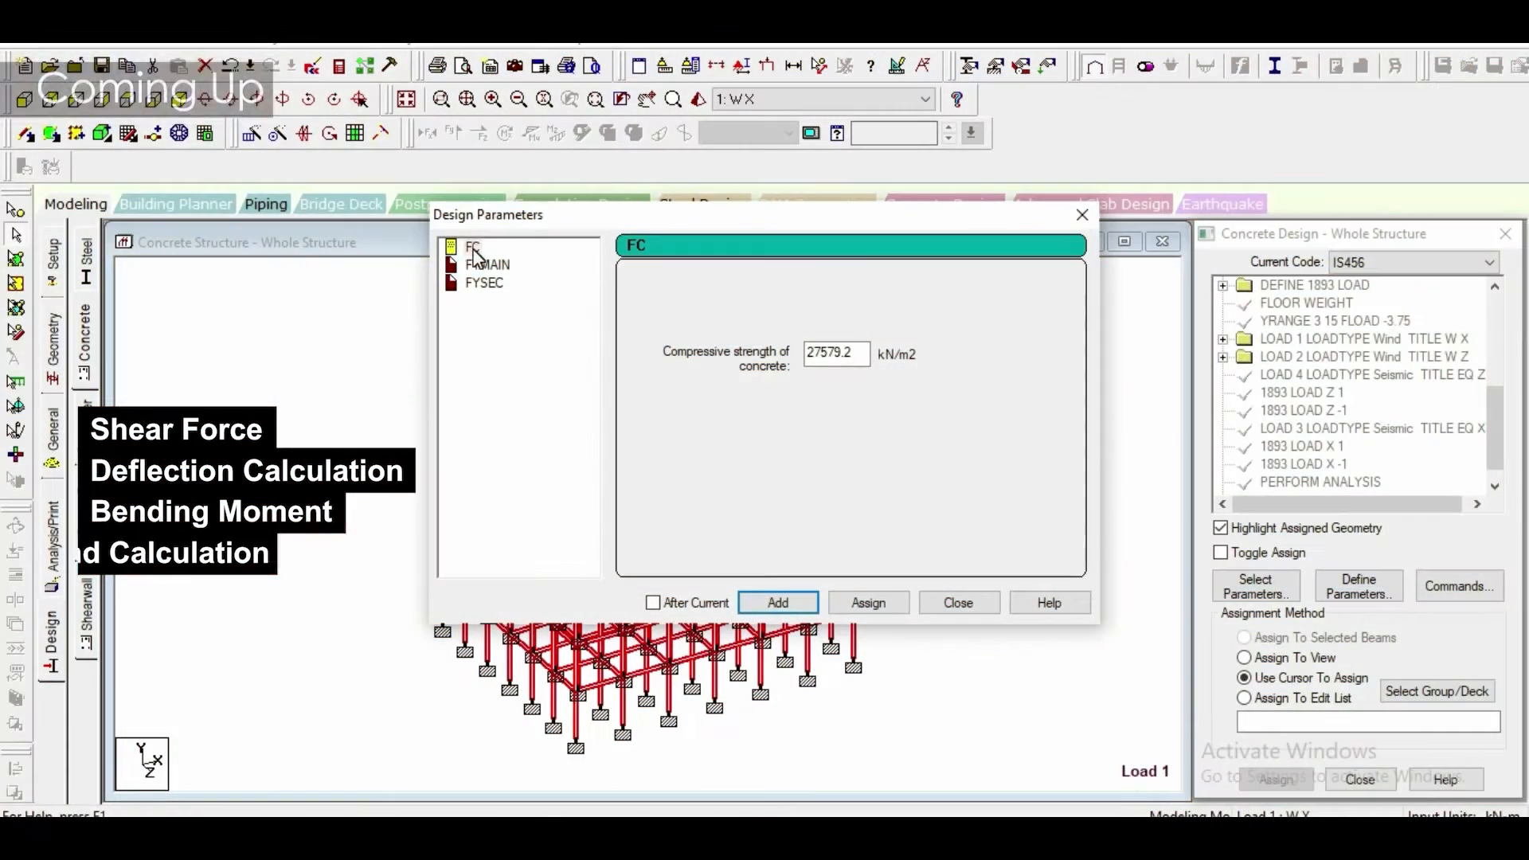
left_click(473, 249)
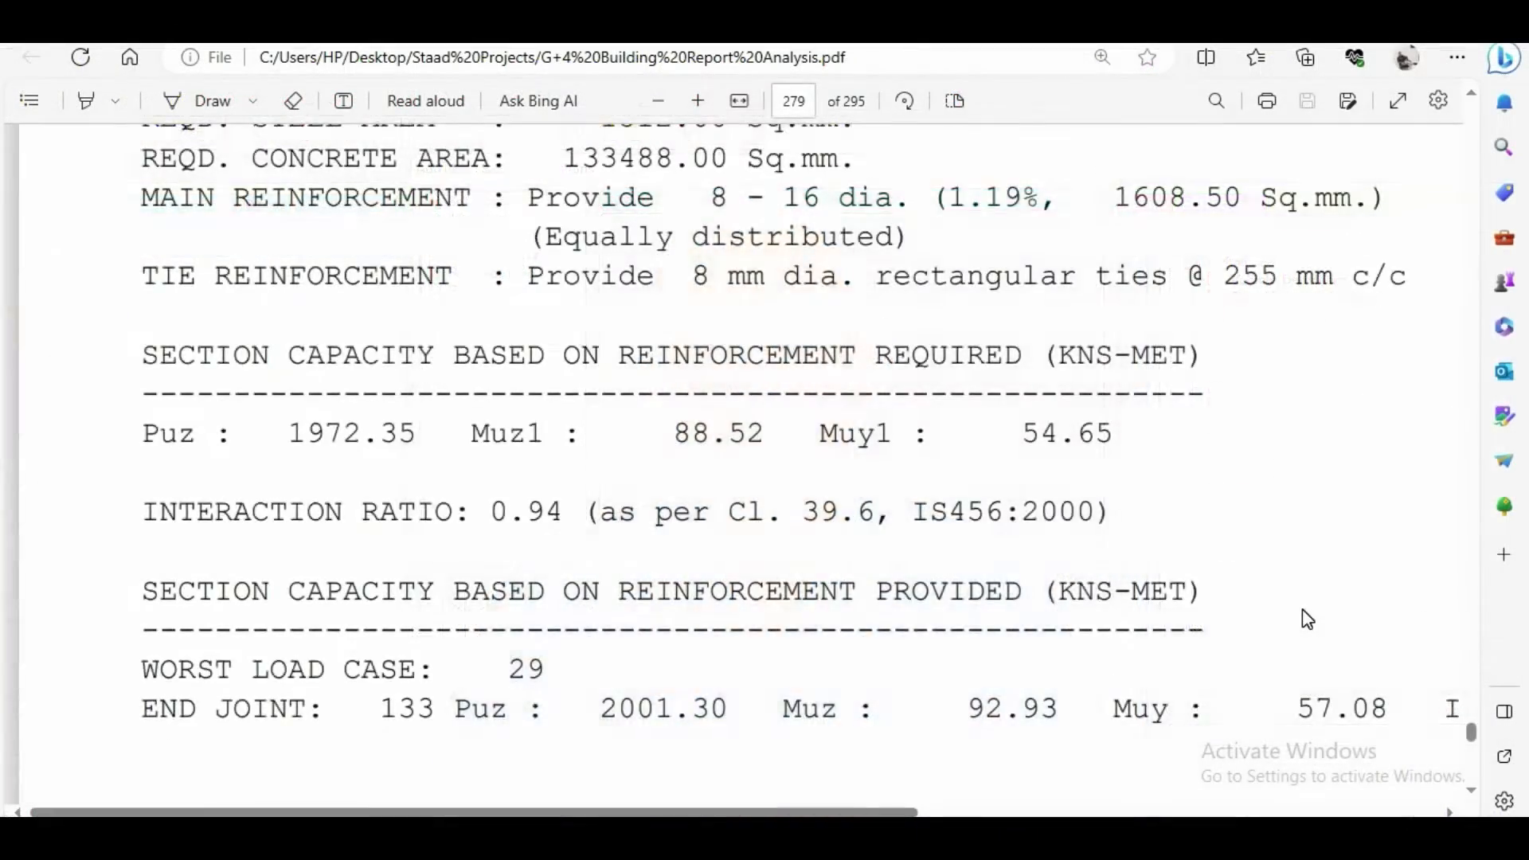
Examine the column design results in the G+4 building analysis report.
scroll(1307, 619, "down", 15)
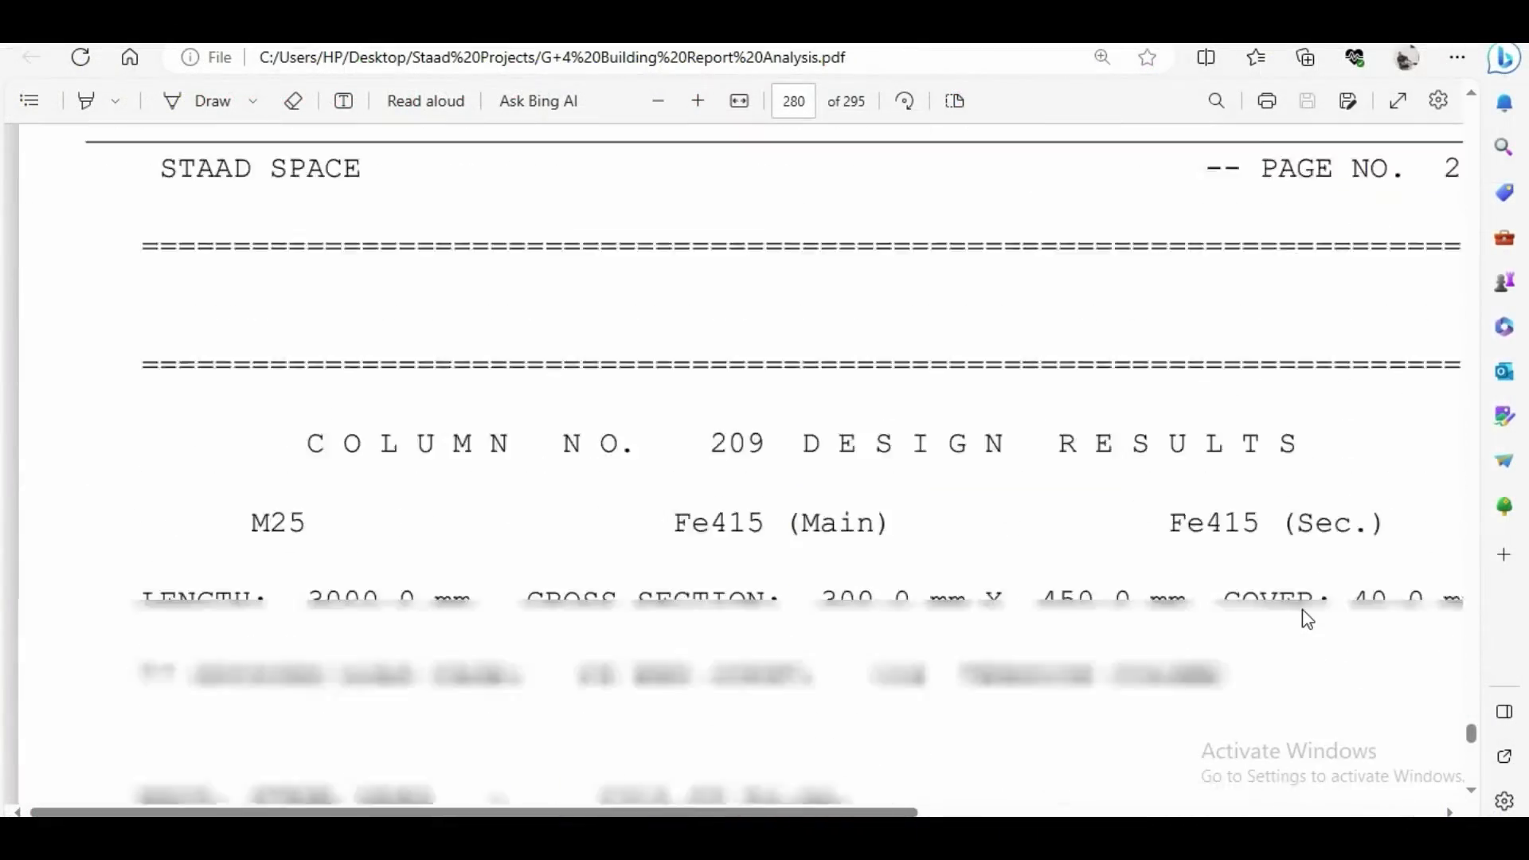
scroll(1306, 619, "down", 15)
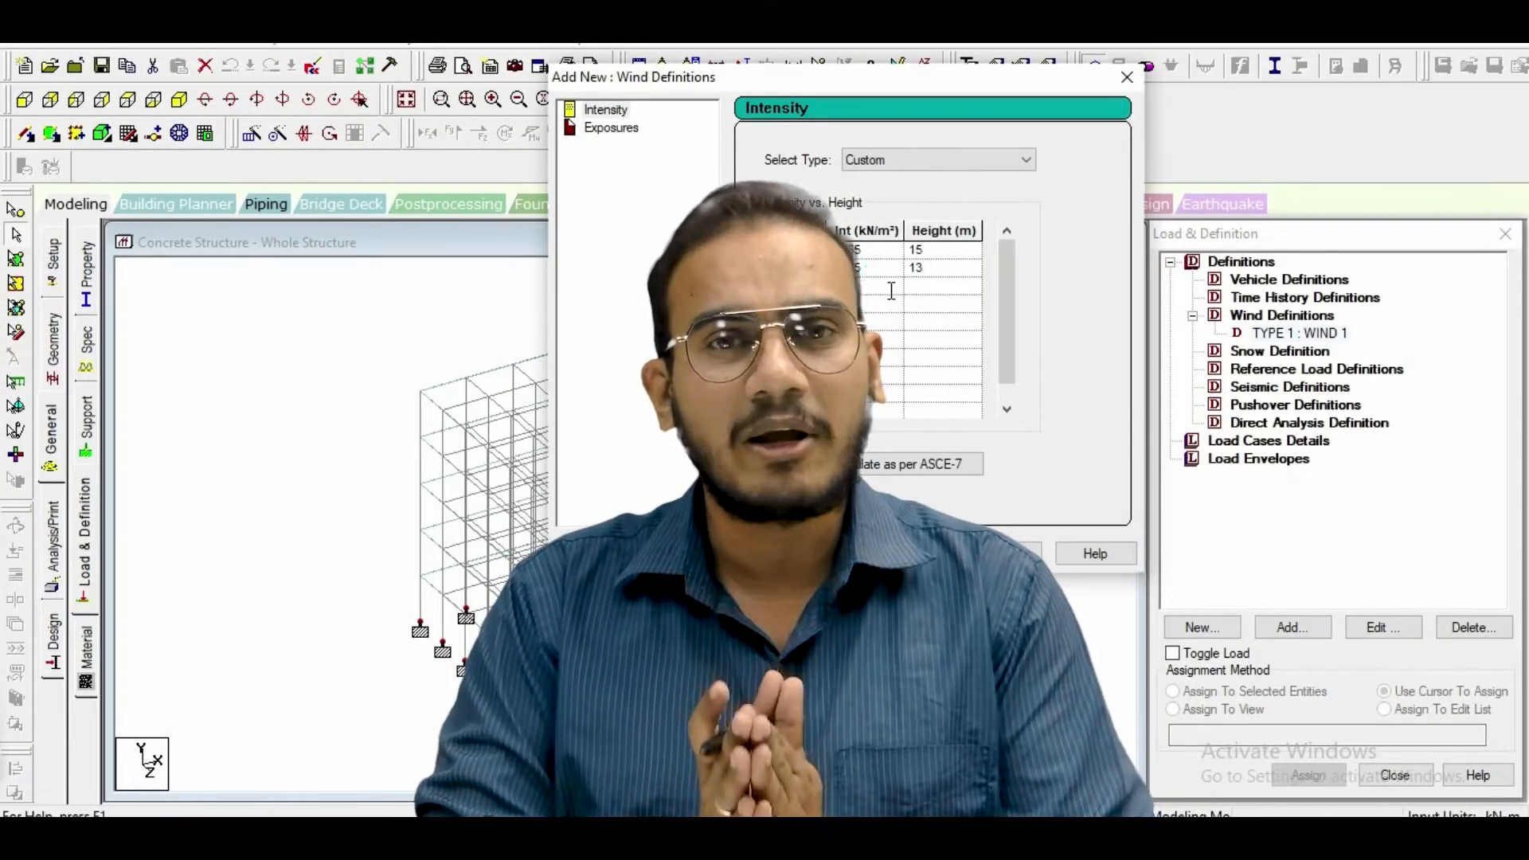
Enter wind intensities of 0.765 kN/m² at heights of 12 m and 10 m, add them to WIND 1, and confirm the exposure.
type("65")
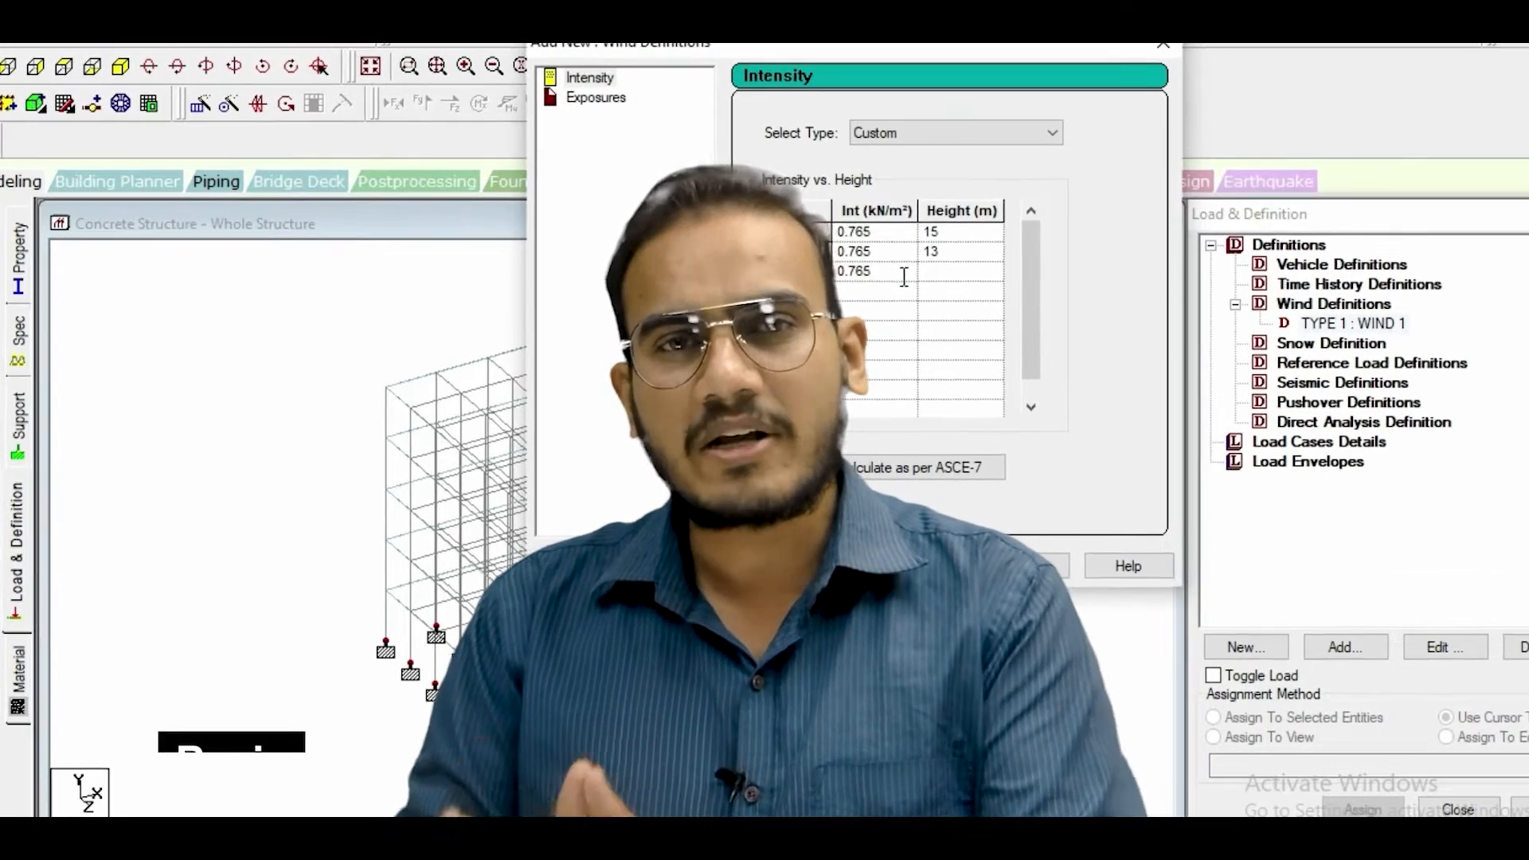
left_click(925, 285)
type("12")
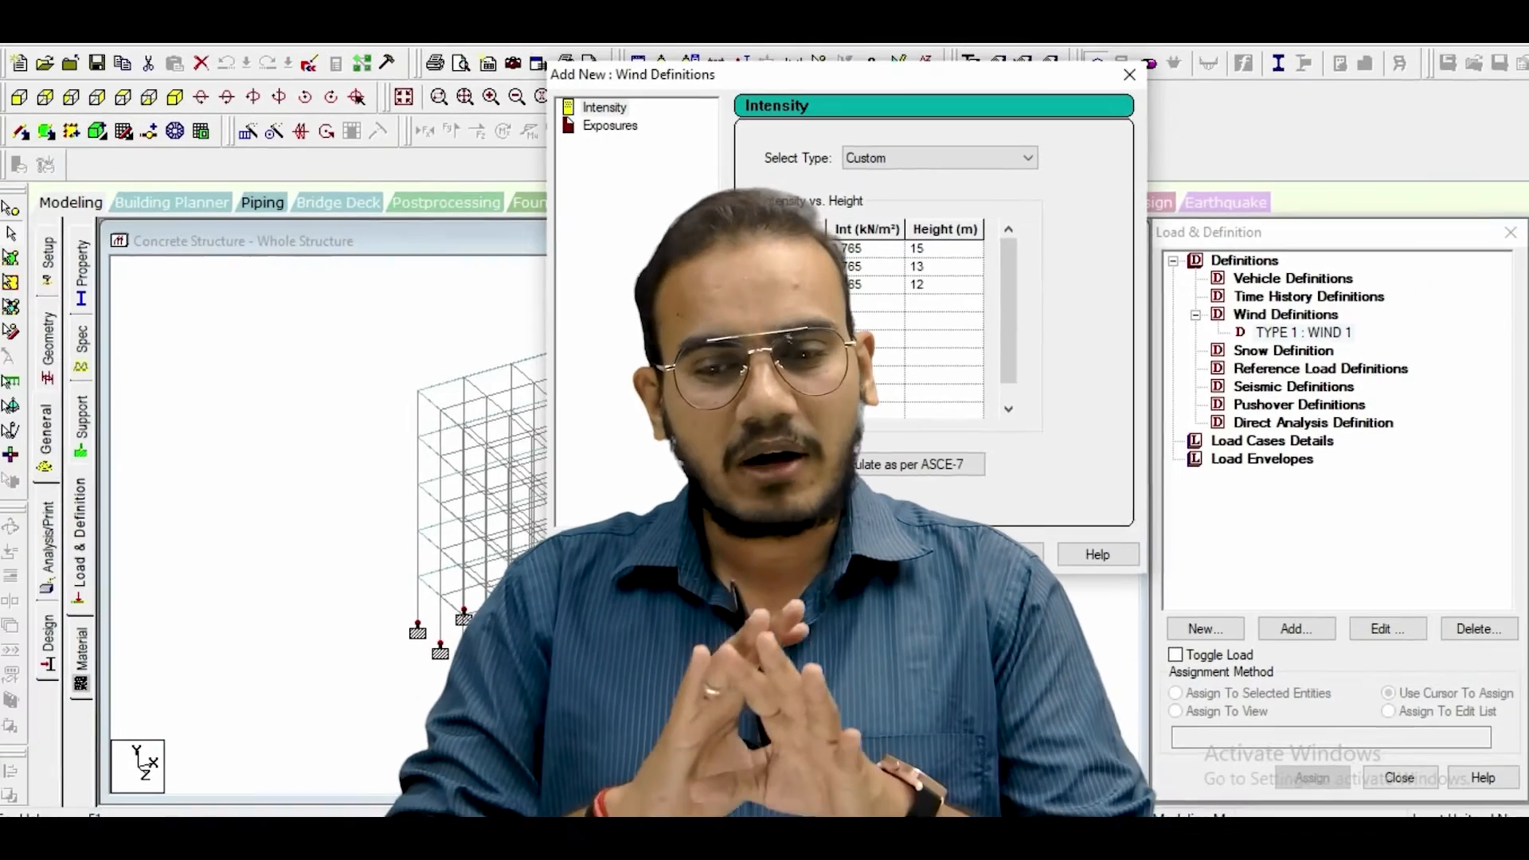
left_click(844, 303)
type("0.76")
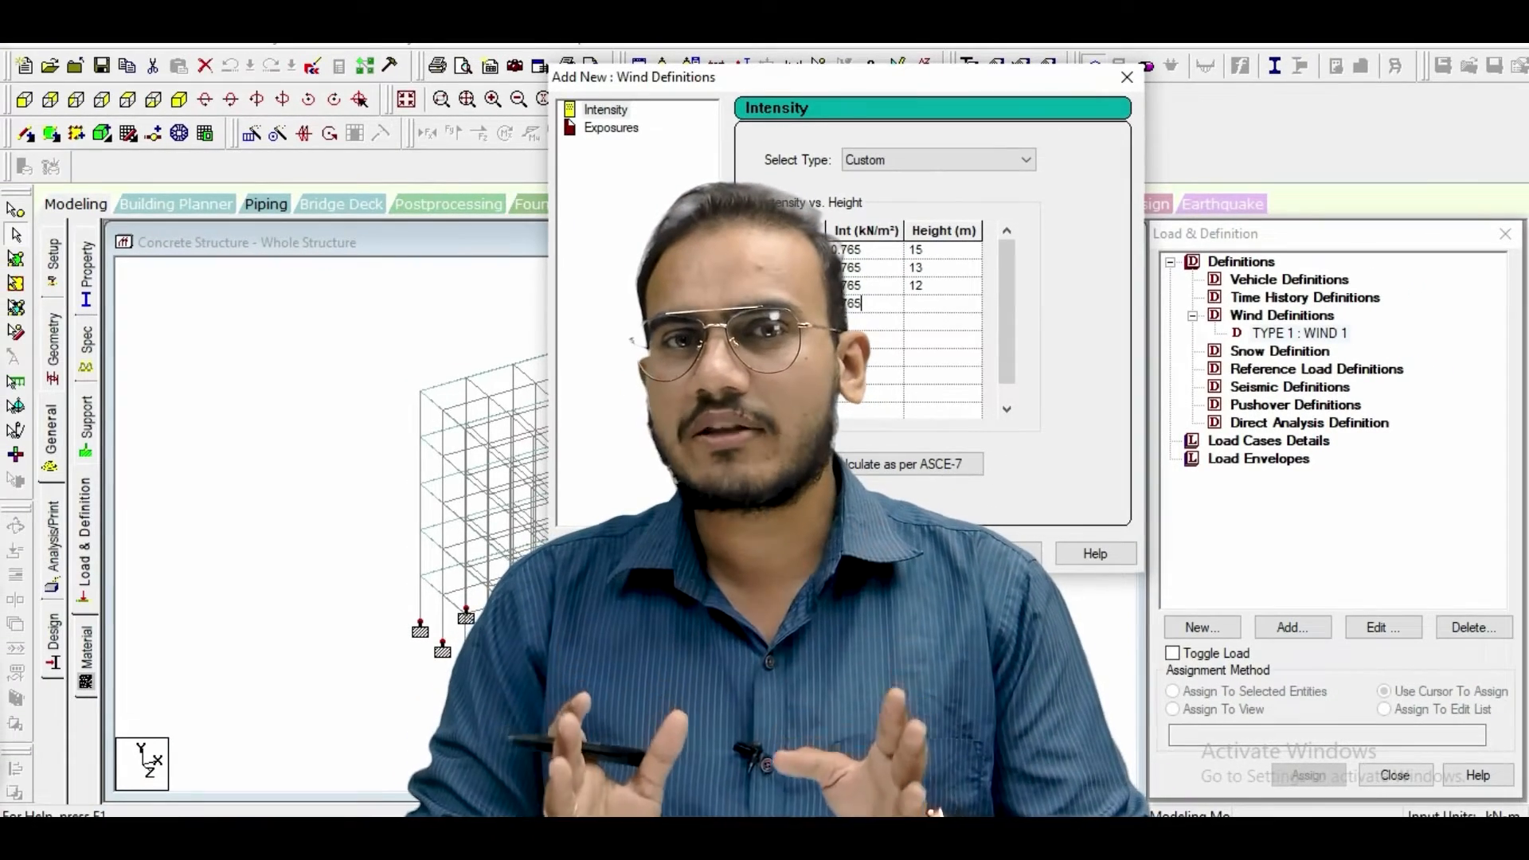
left_click(940, 304)
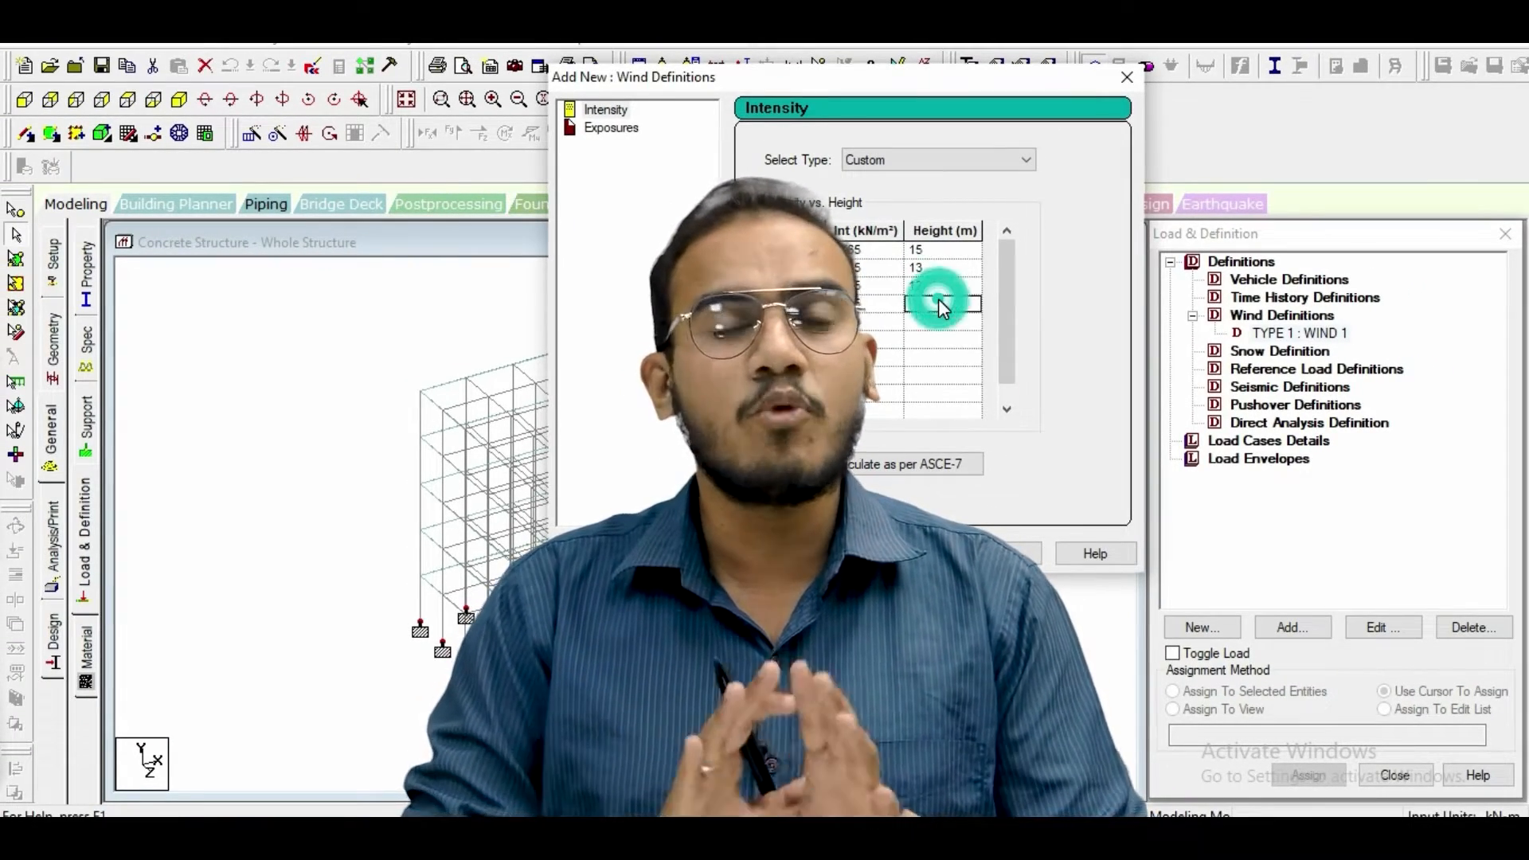
type("10")
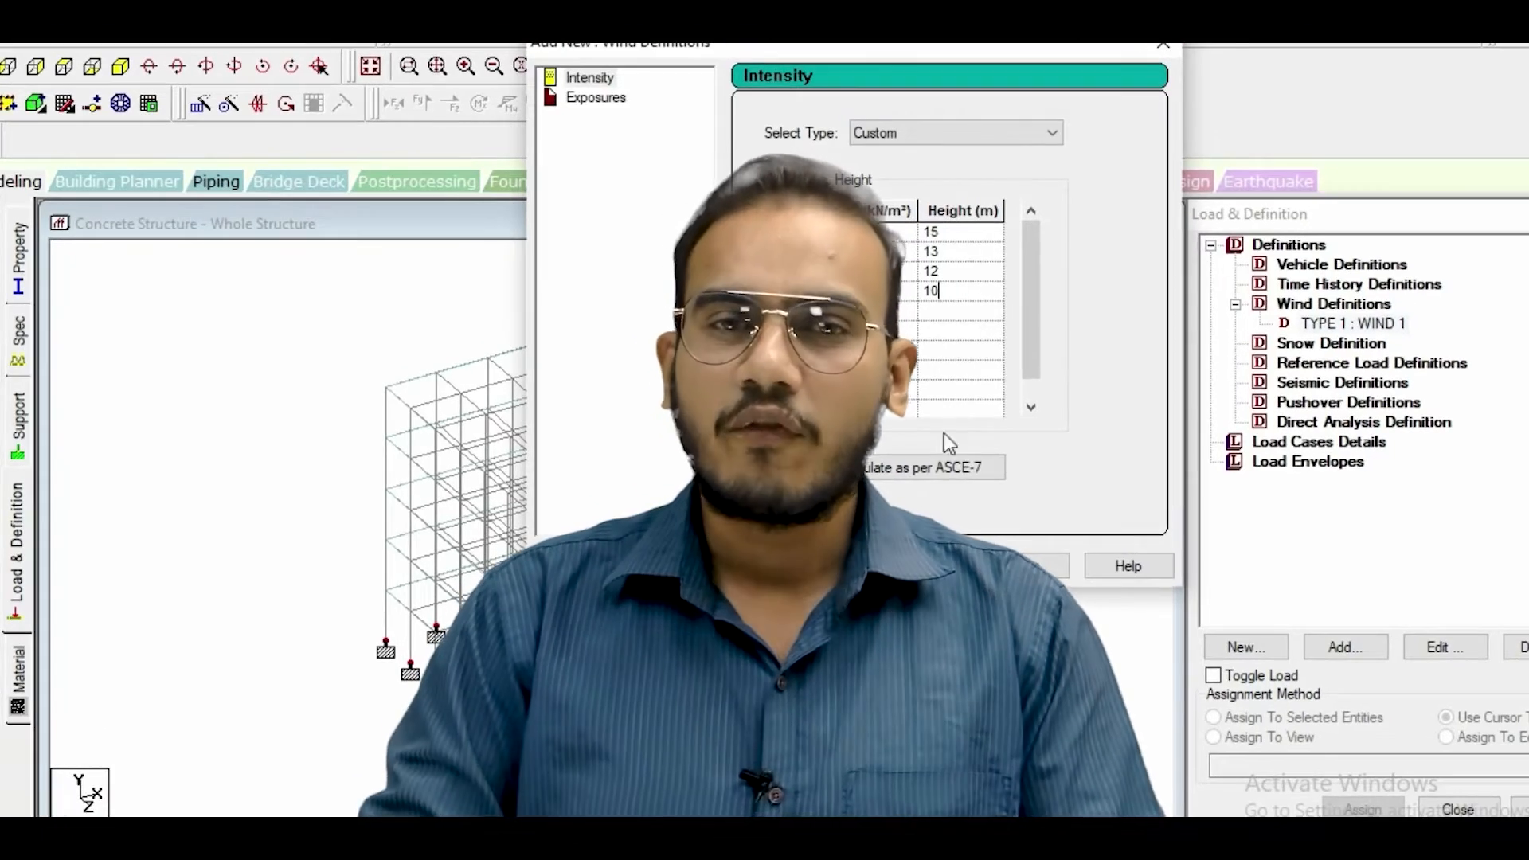
left_click(919, 565)
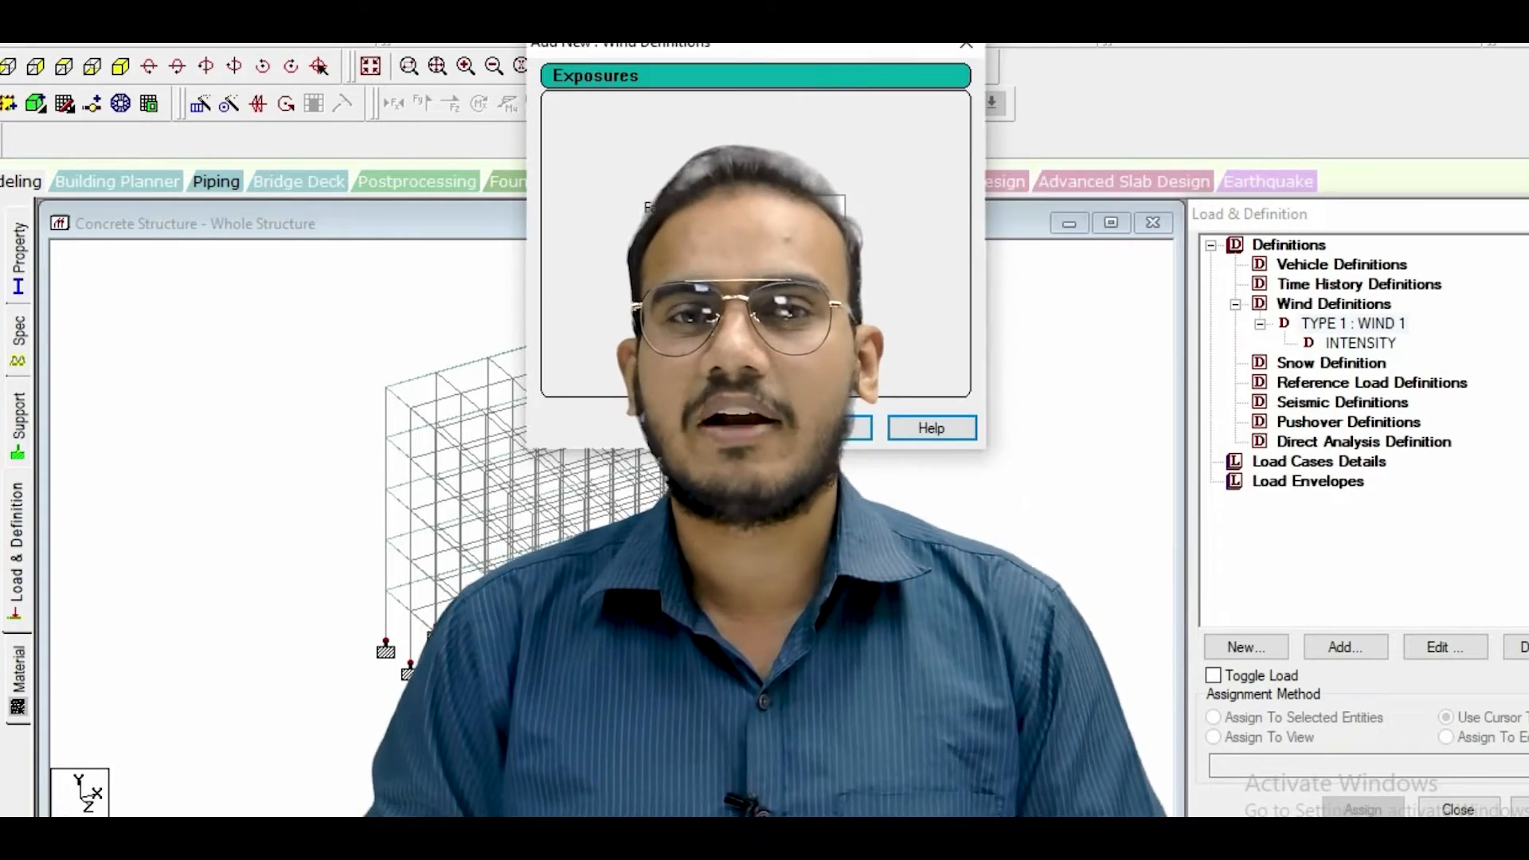
key("Return")
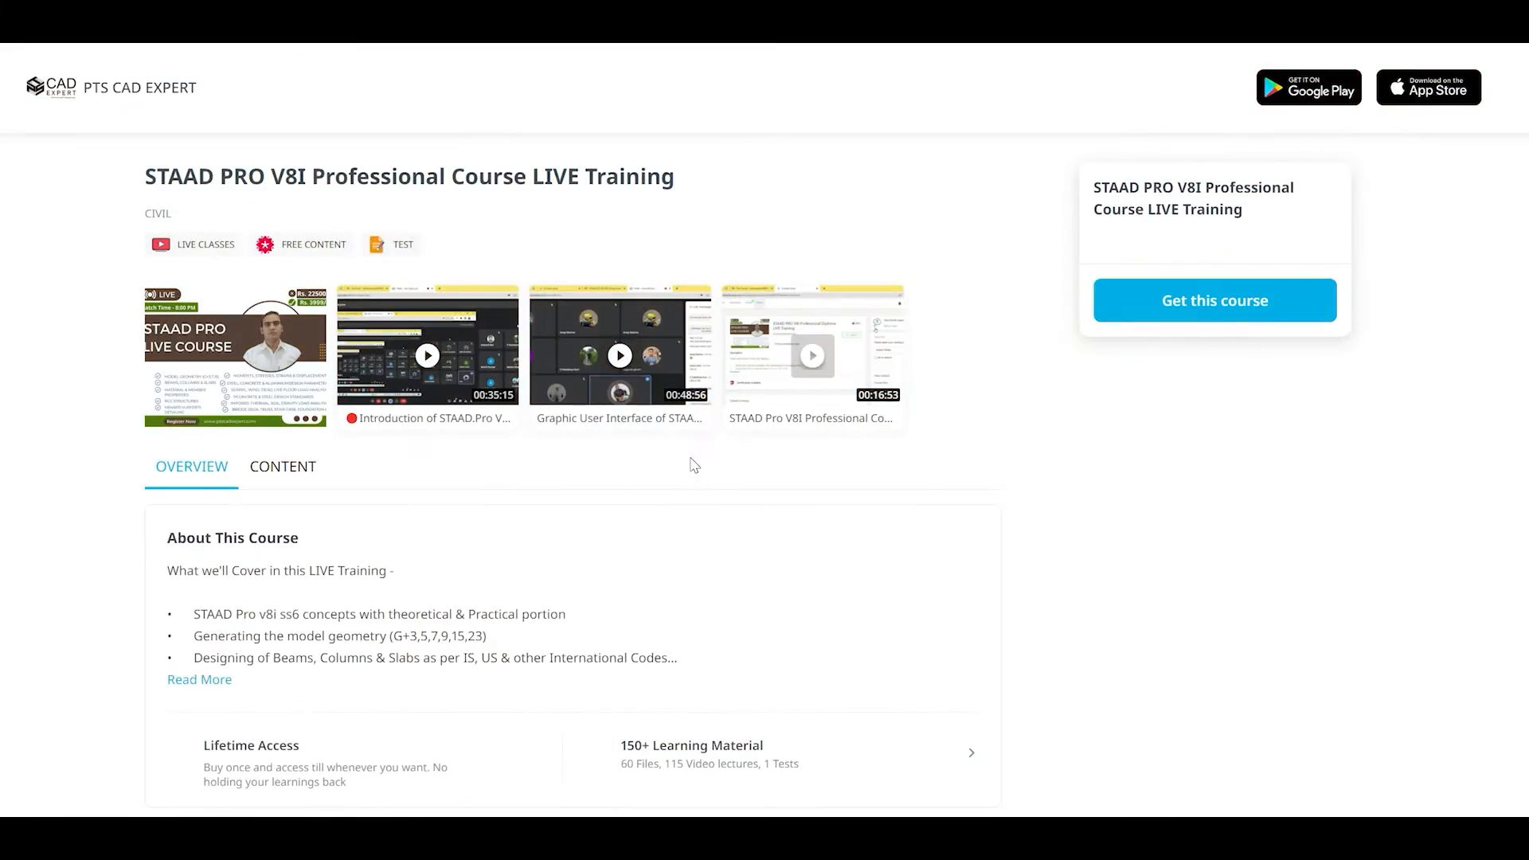
Read the full description of the STAAD PRO V8I Professional Course LIVE Training, and close it.
left_click(217, 680)
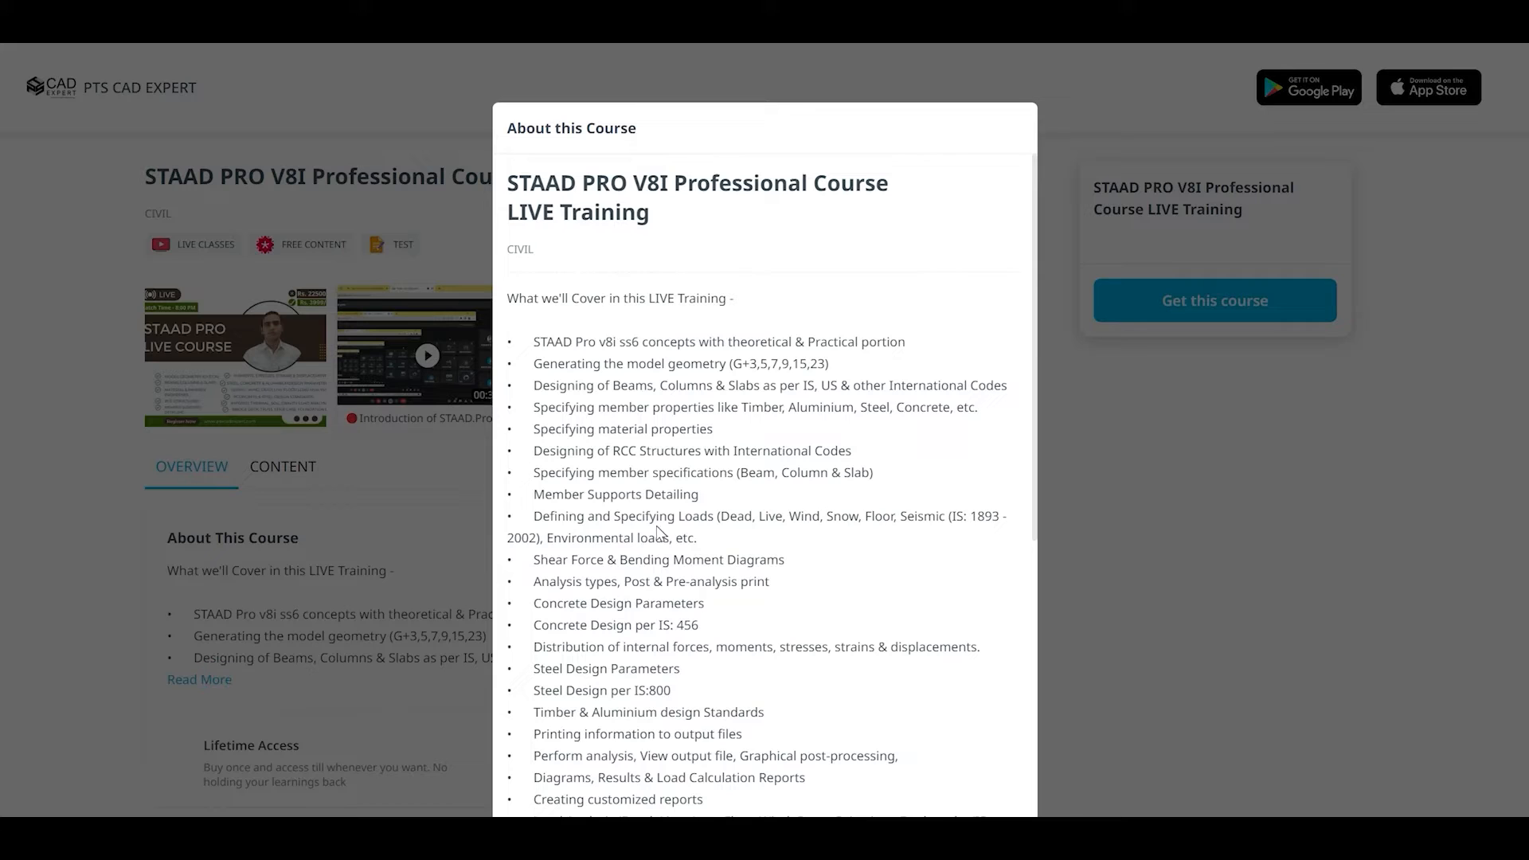
scroll(658, 534, "down", 5)
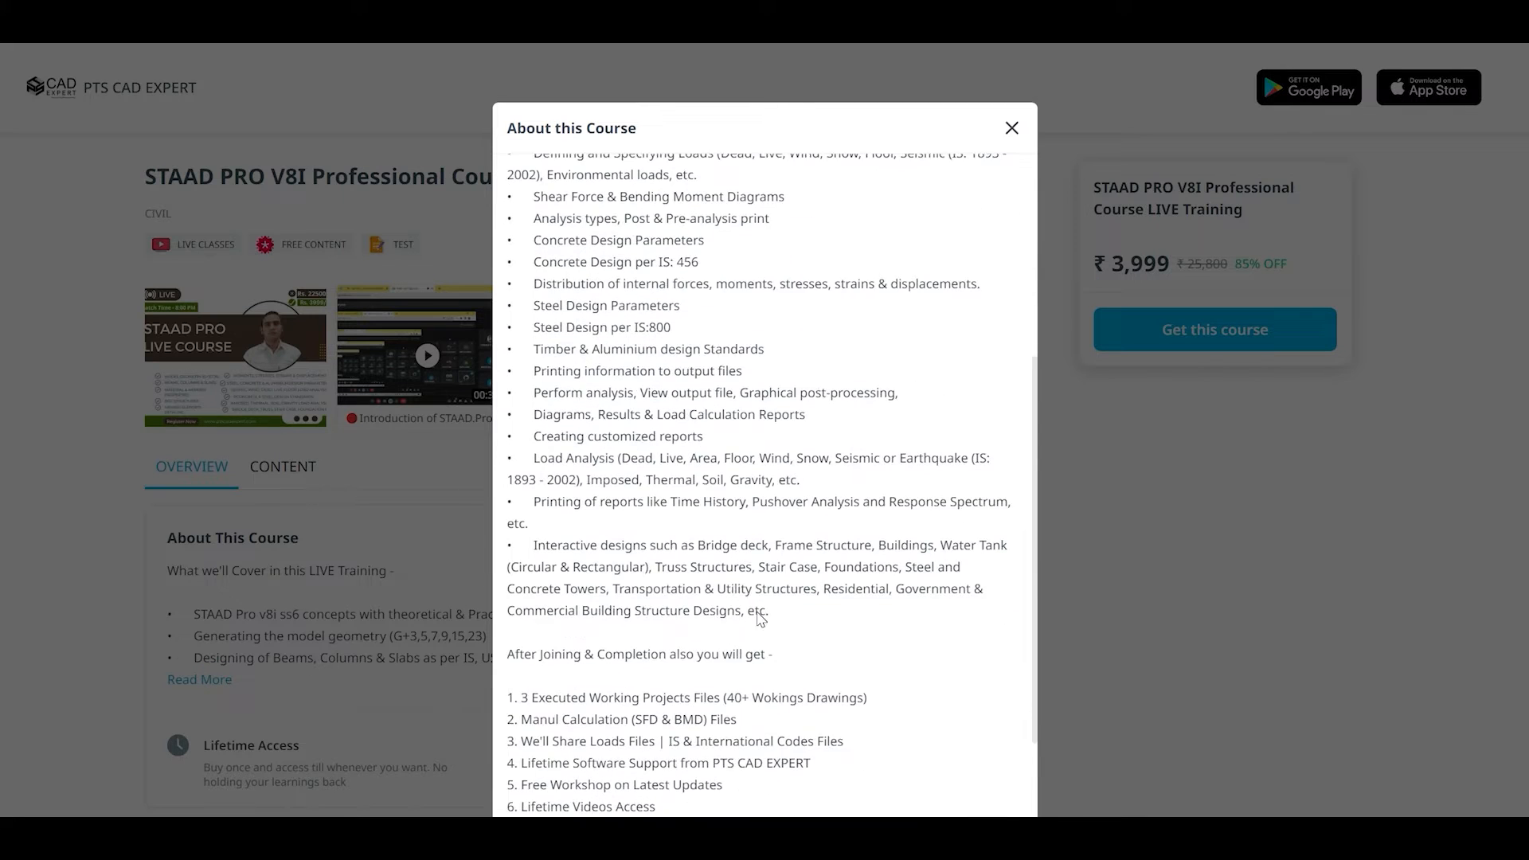
scroll(760, 619, "down", 3)
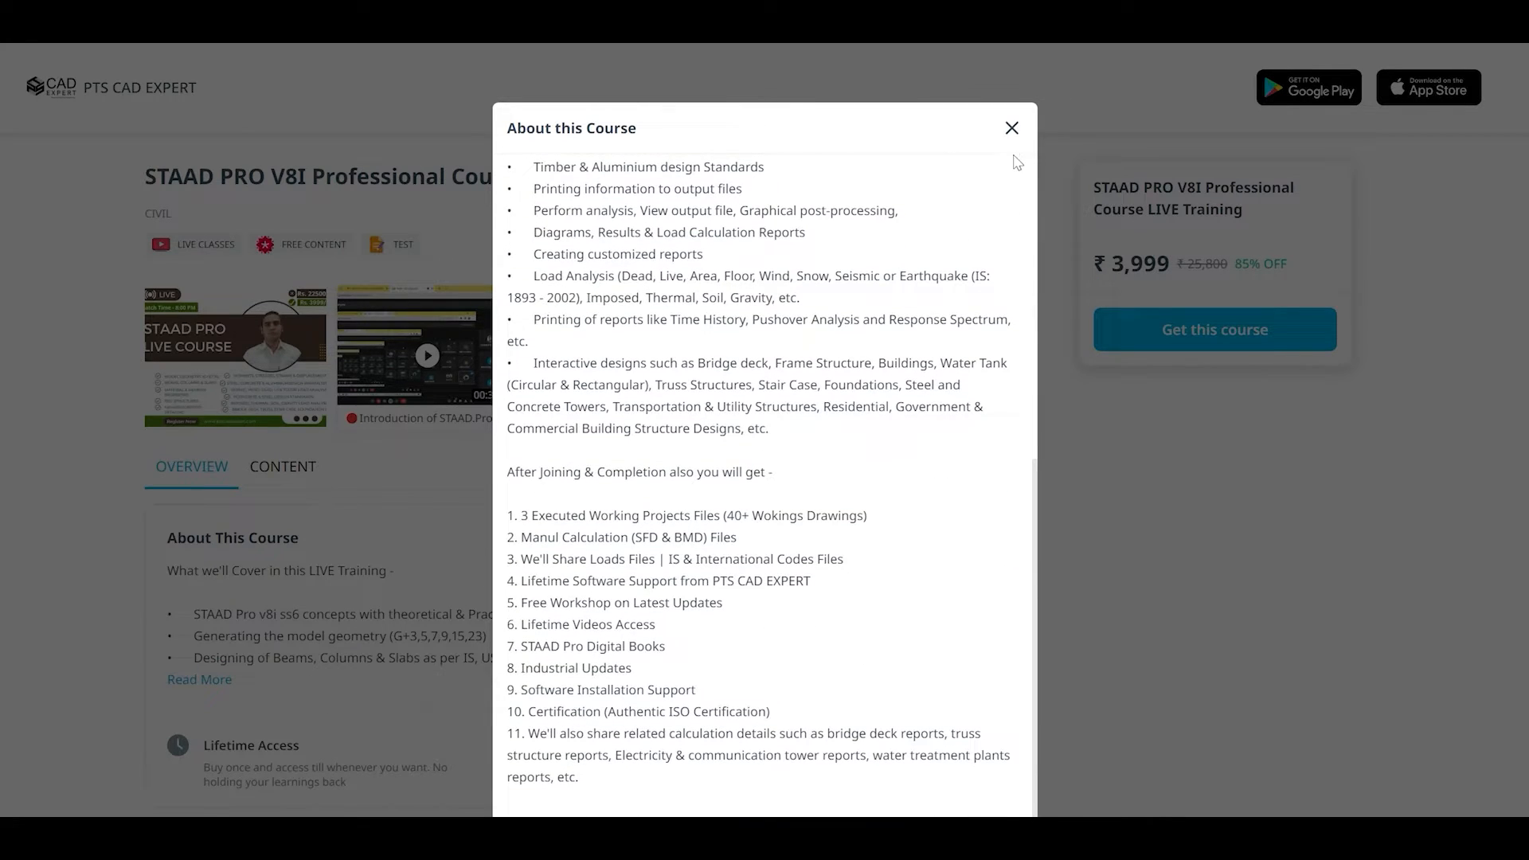
left_click(1012, 130)
Show the course content and open the STAAD Pro Professional Live January 23 folder.
left_click(284, 470)
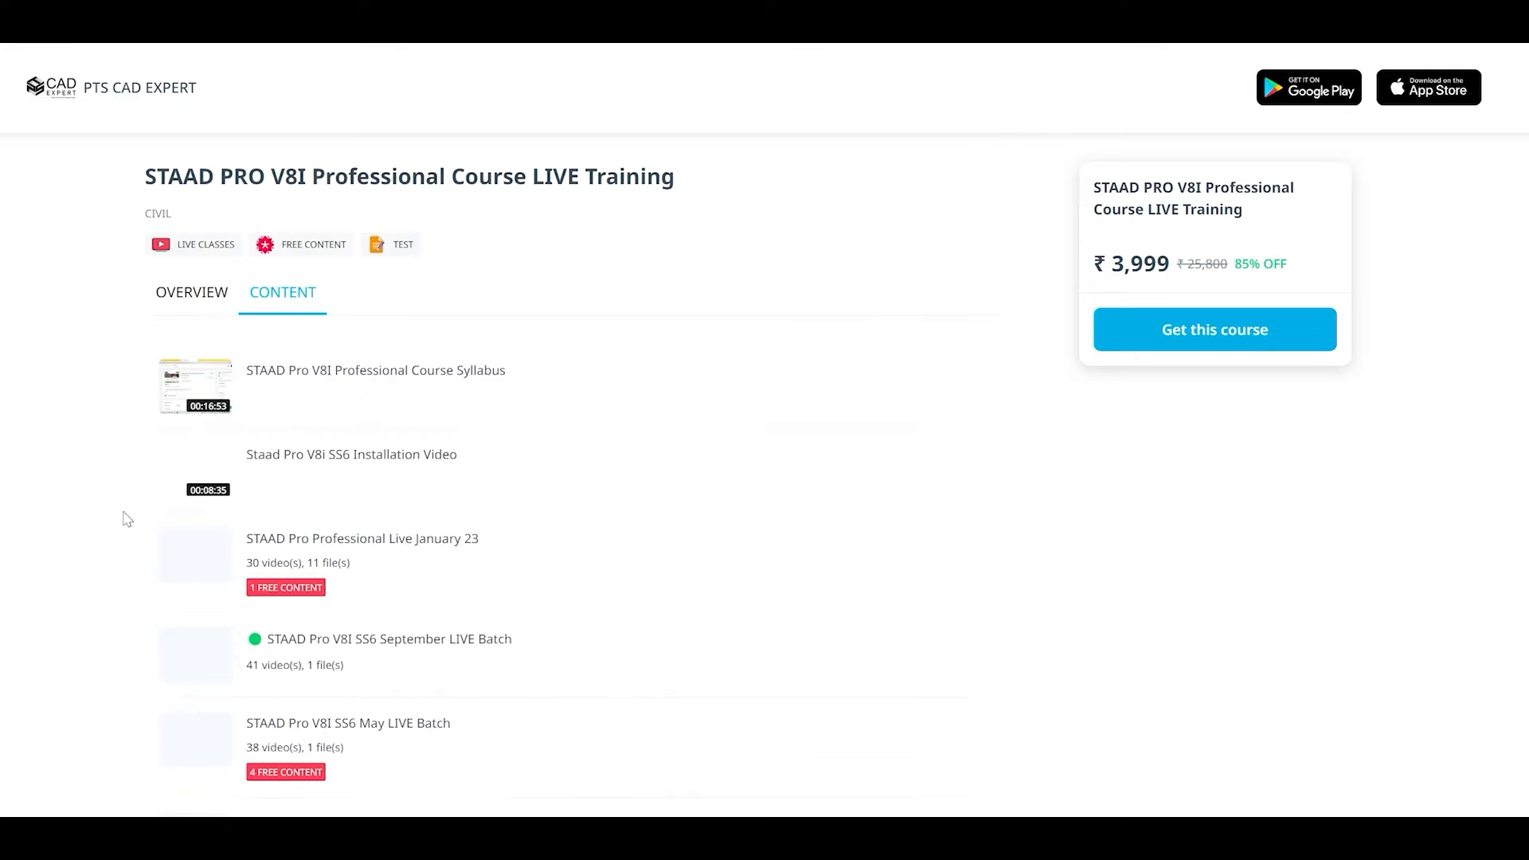
scroll(406, 584, "down", 2)
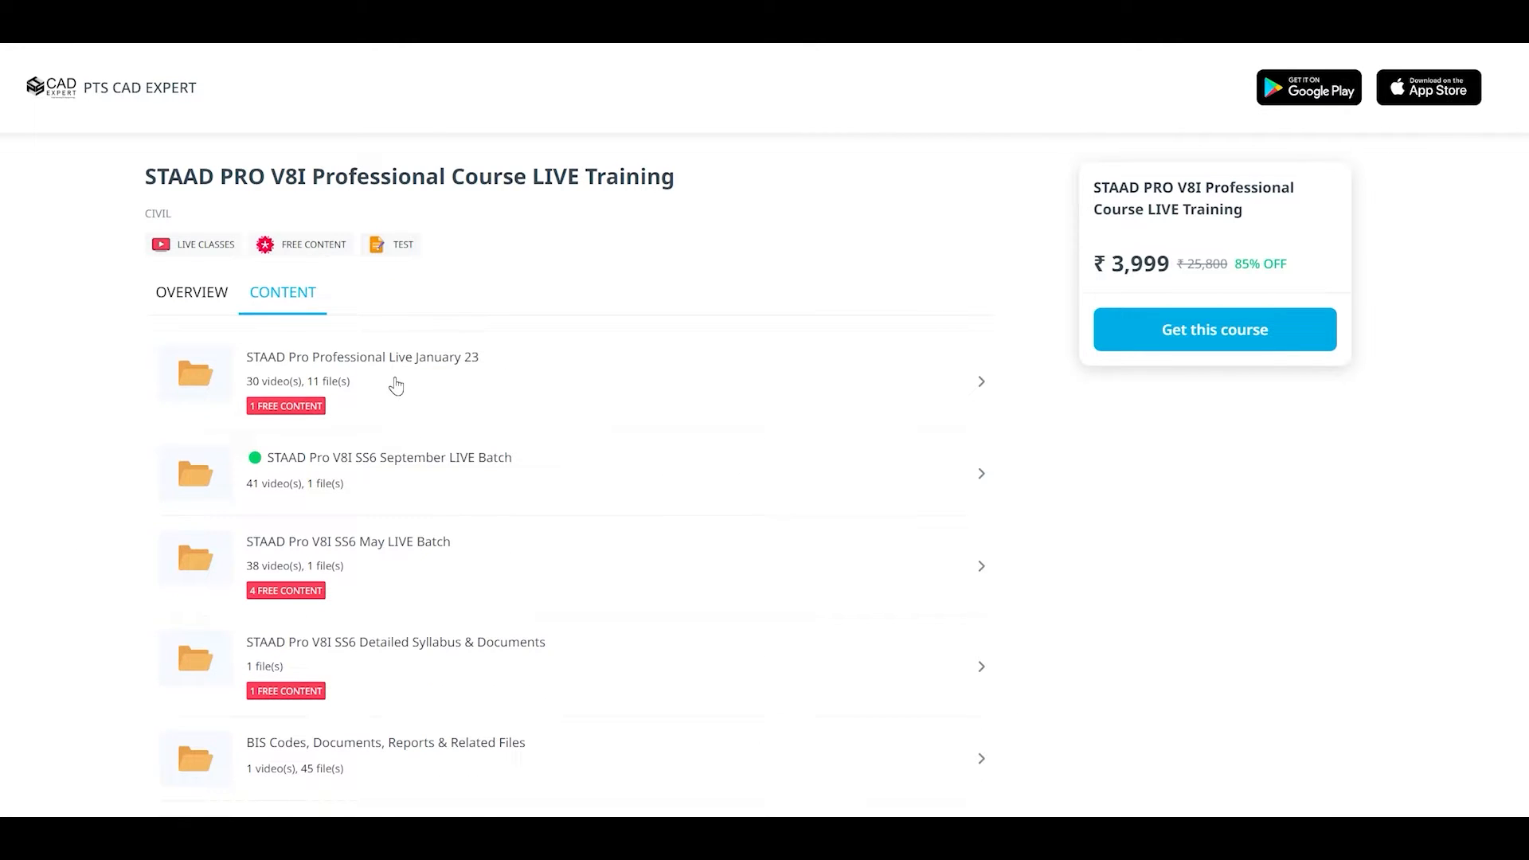
left_click(396, 386)
Look through the lesson list of the January 23 live batch, from the beam topics to truss modelling.
scroll(345, 546, "down", 1)
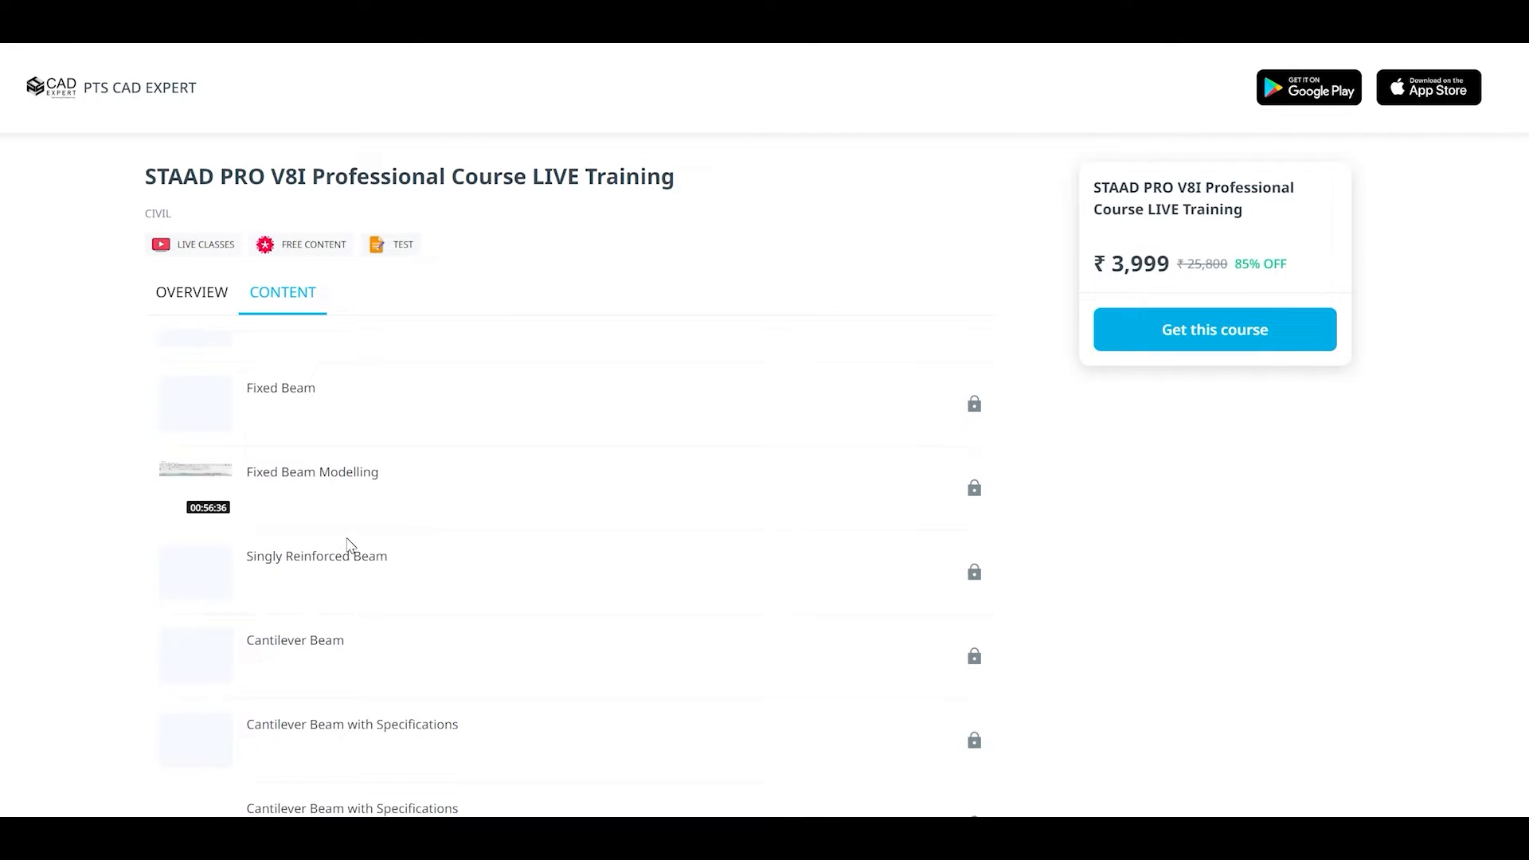
scroll(347, 547, "down", 4)
scroll(82, 608, "down", 2)
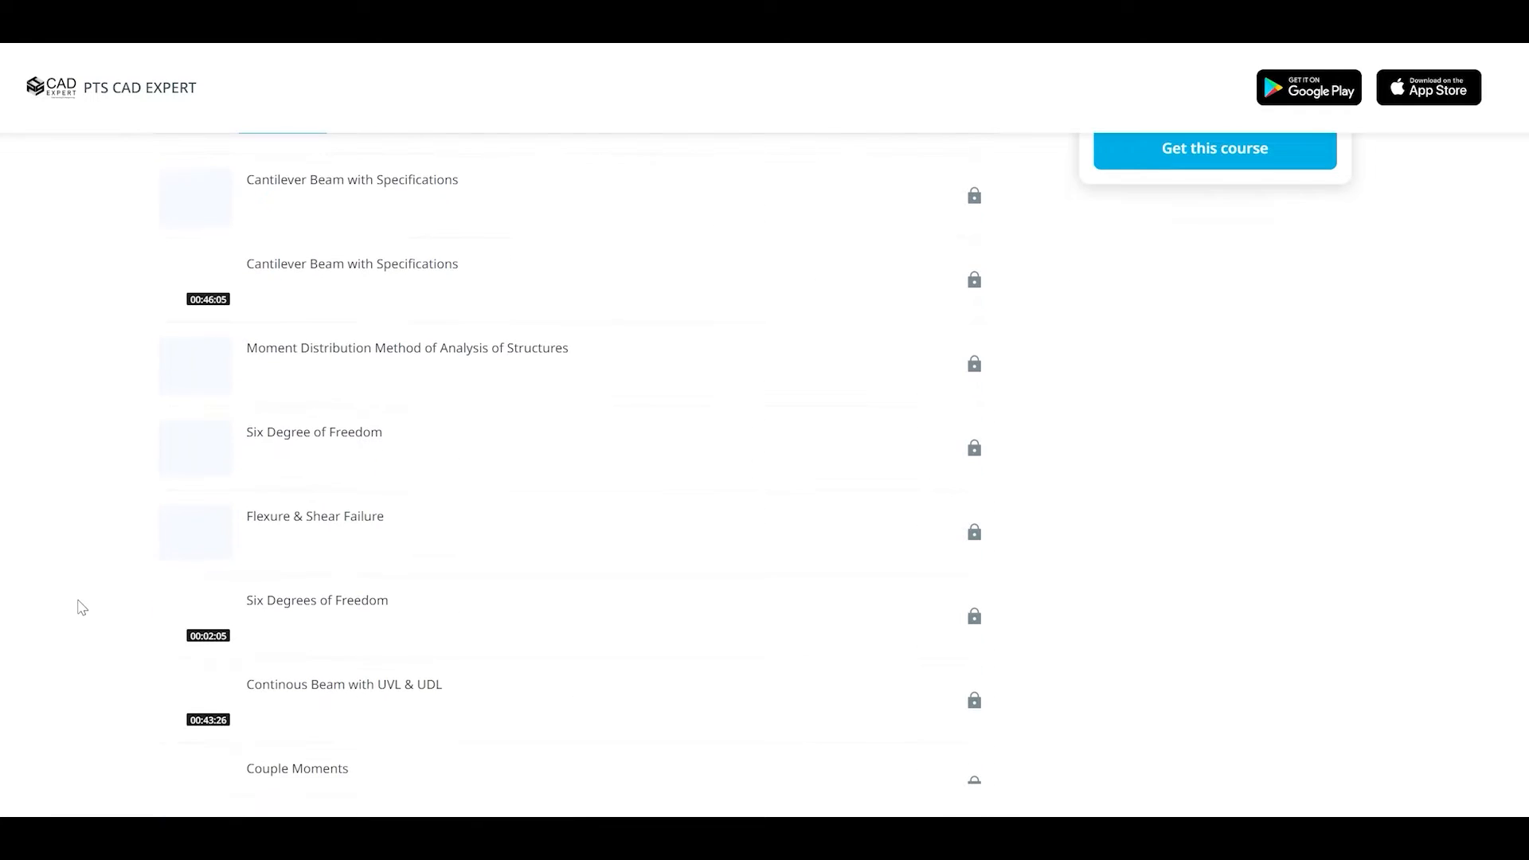
scroll(443, 507, "down", 2)
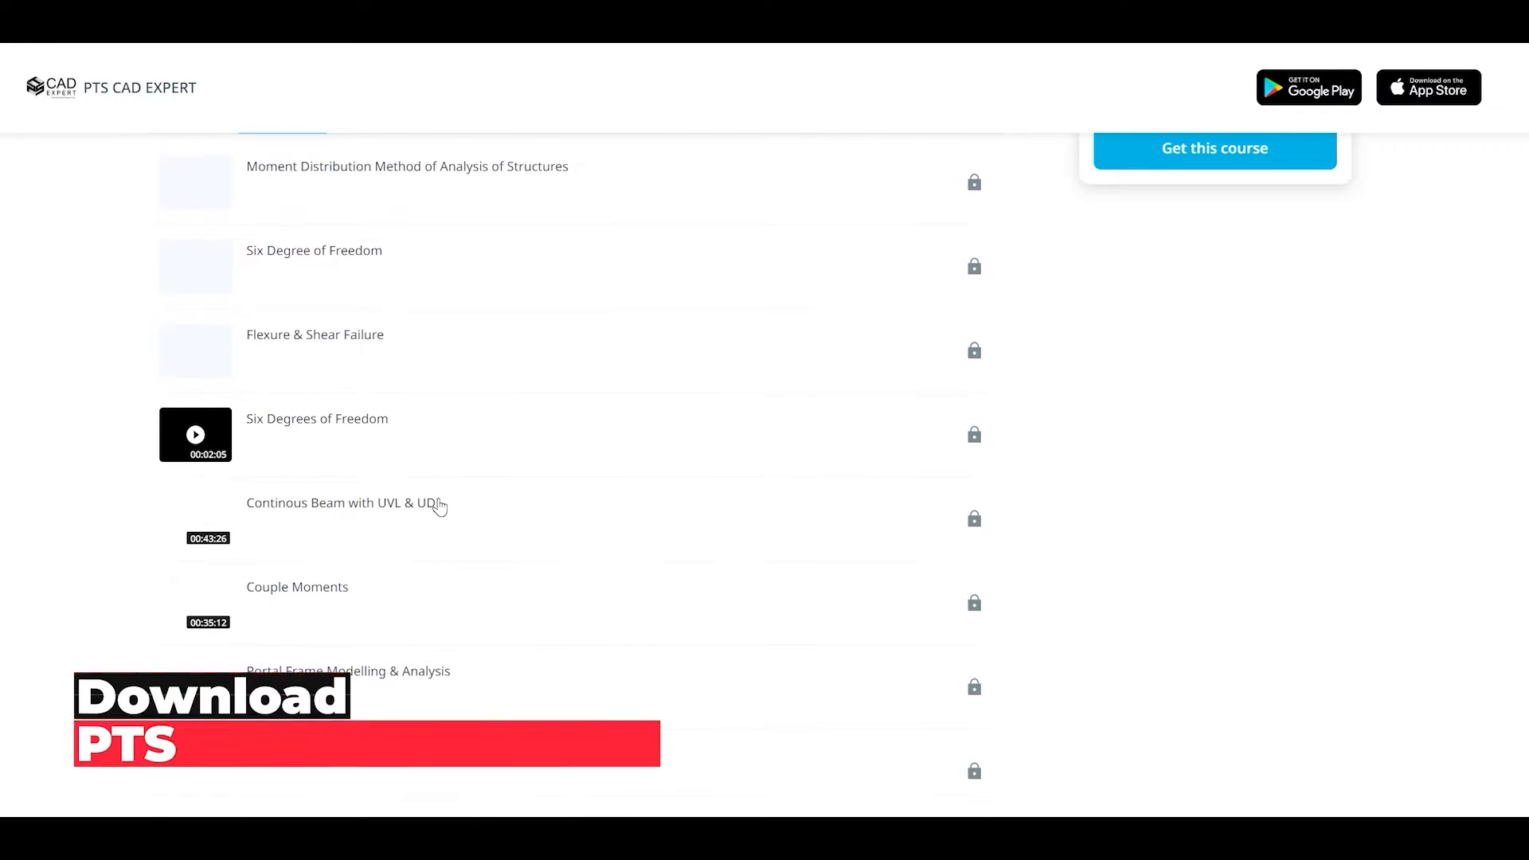
scroll(440, 506, "down", 2)
scroll(440, 506, "down", 2)
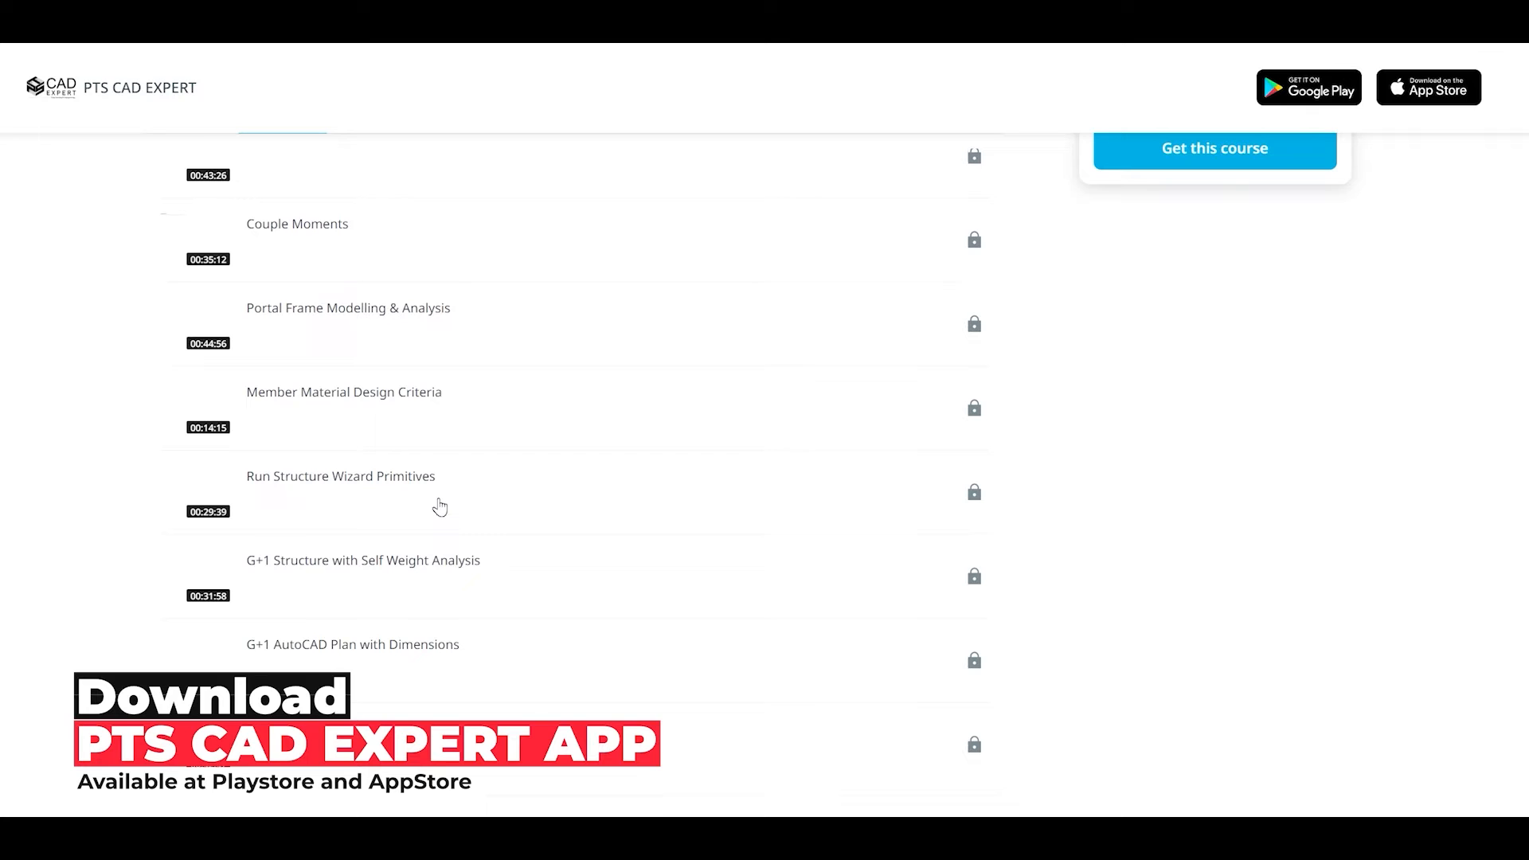
scroll(440, 506, "down", 2)
scroll(441, 508, "down", 2)
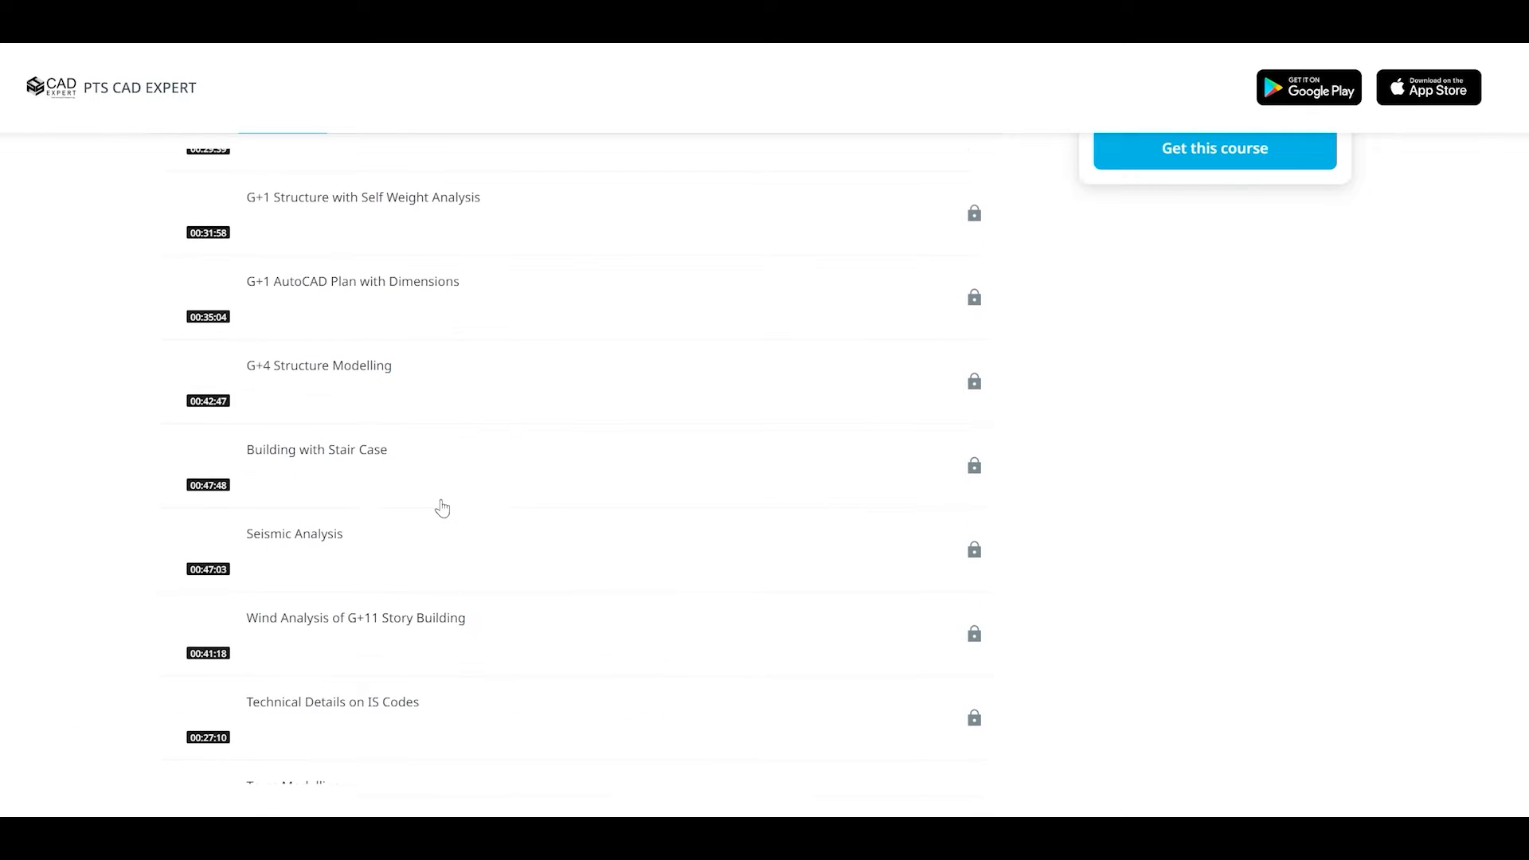
scroll(442, 507, "down", 2)
scroll(442, 507, "down", 1)
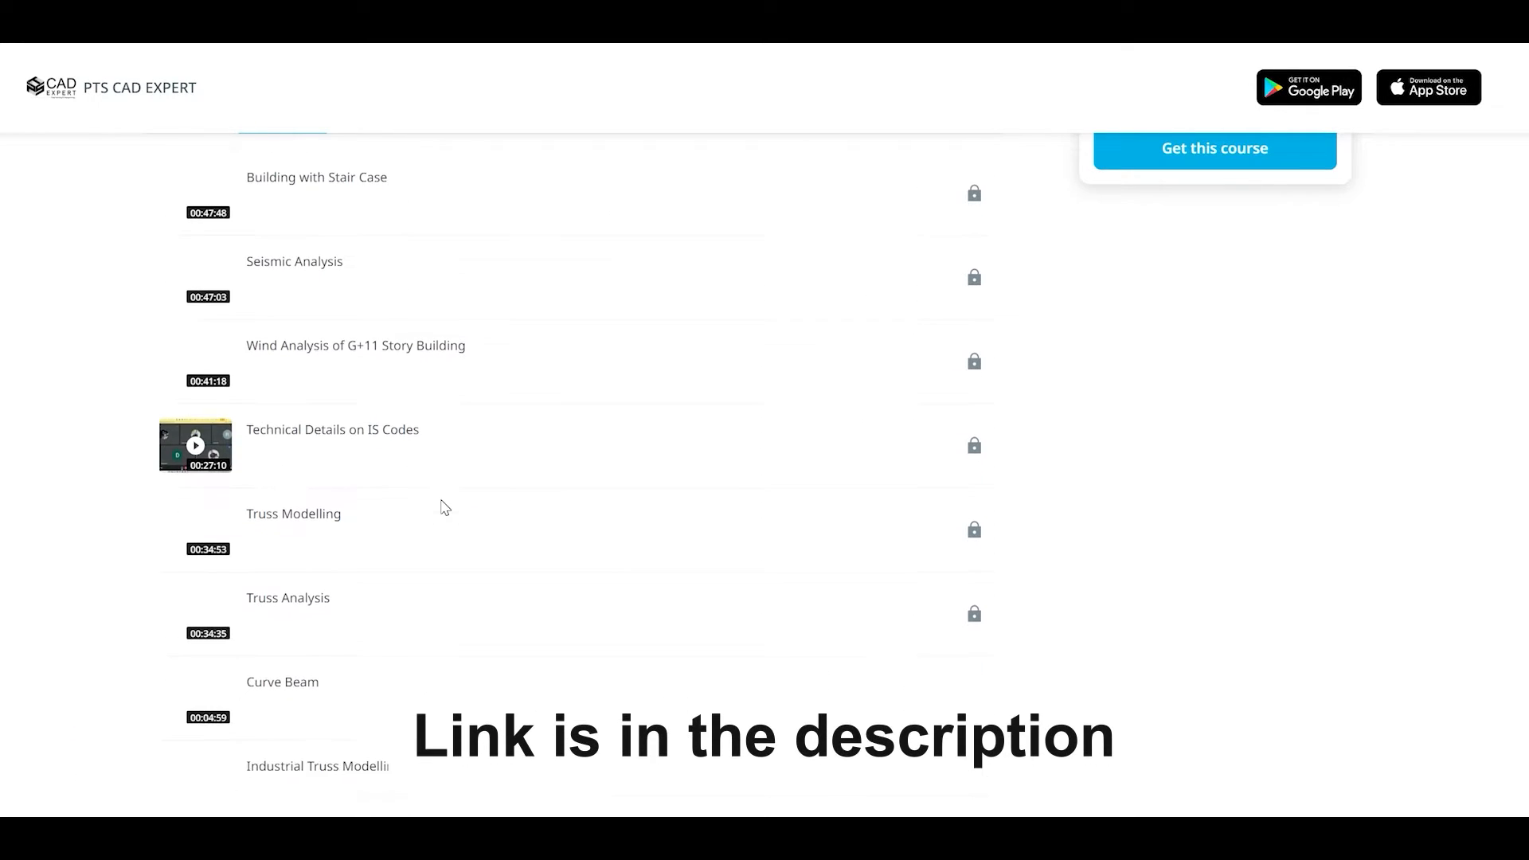
scroll(444, 507, "down", 2)
scroll(443, 509, "down", 1)
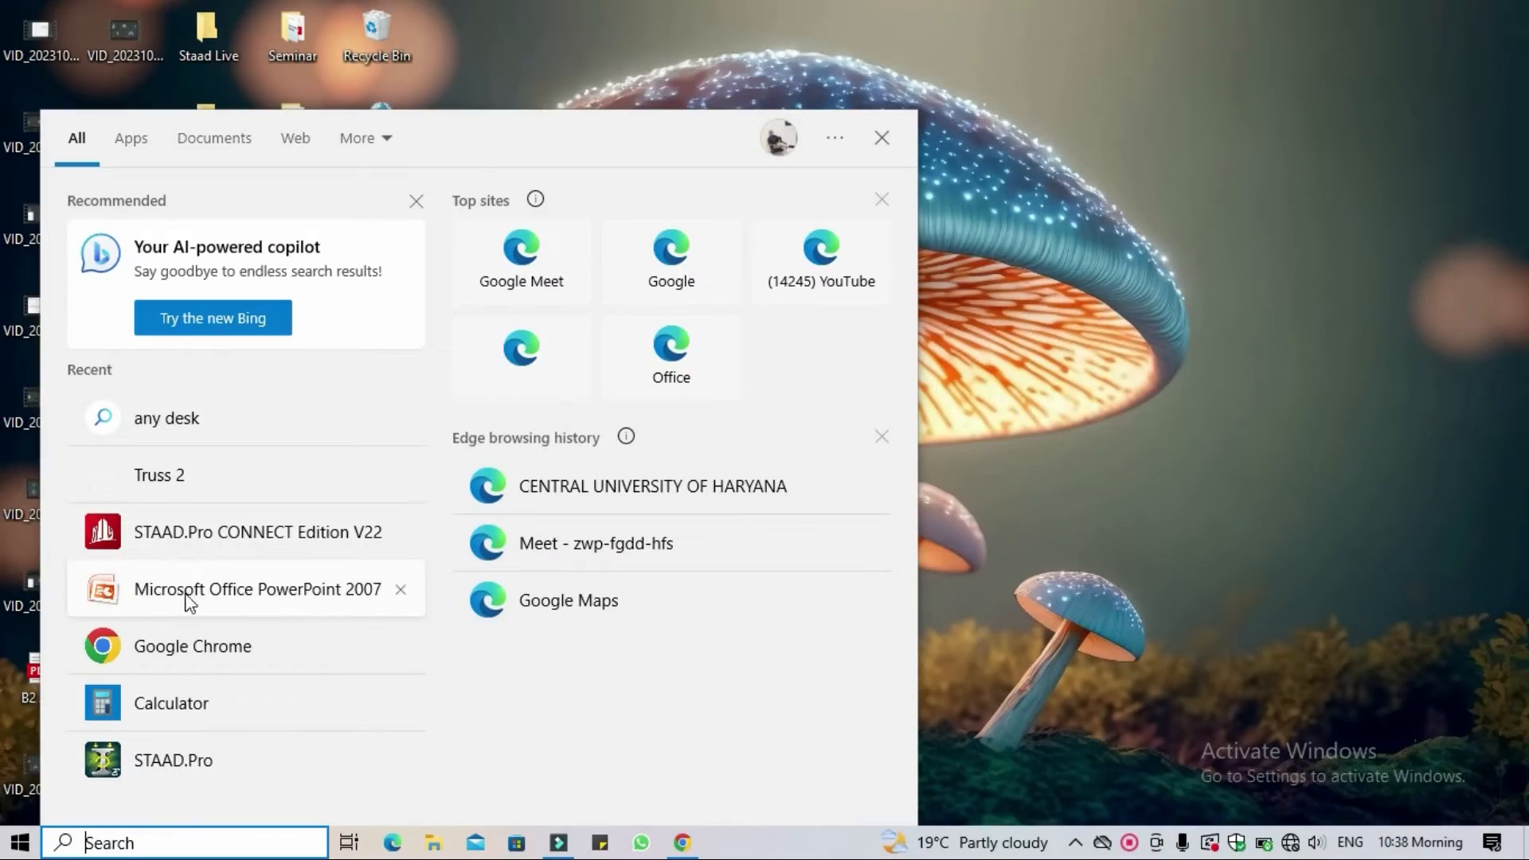
Launch STAAD.Pro and dismiss the error message at startup.
left_click(146, 142)
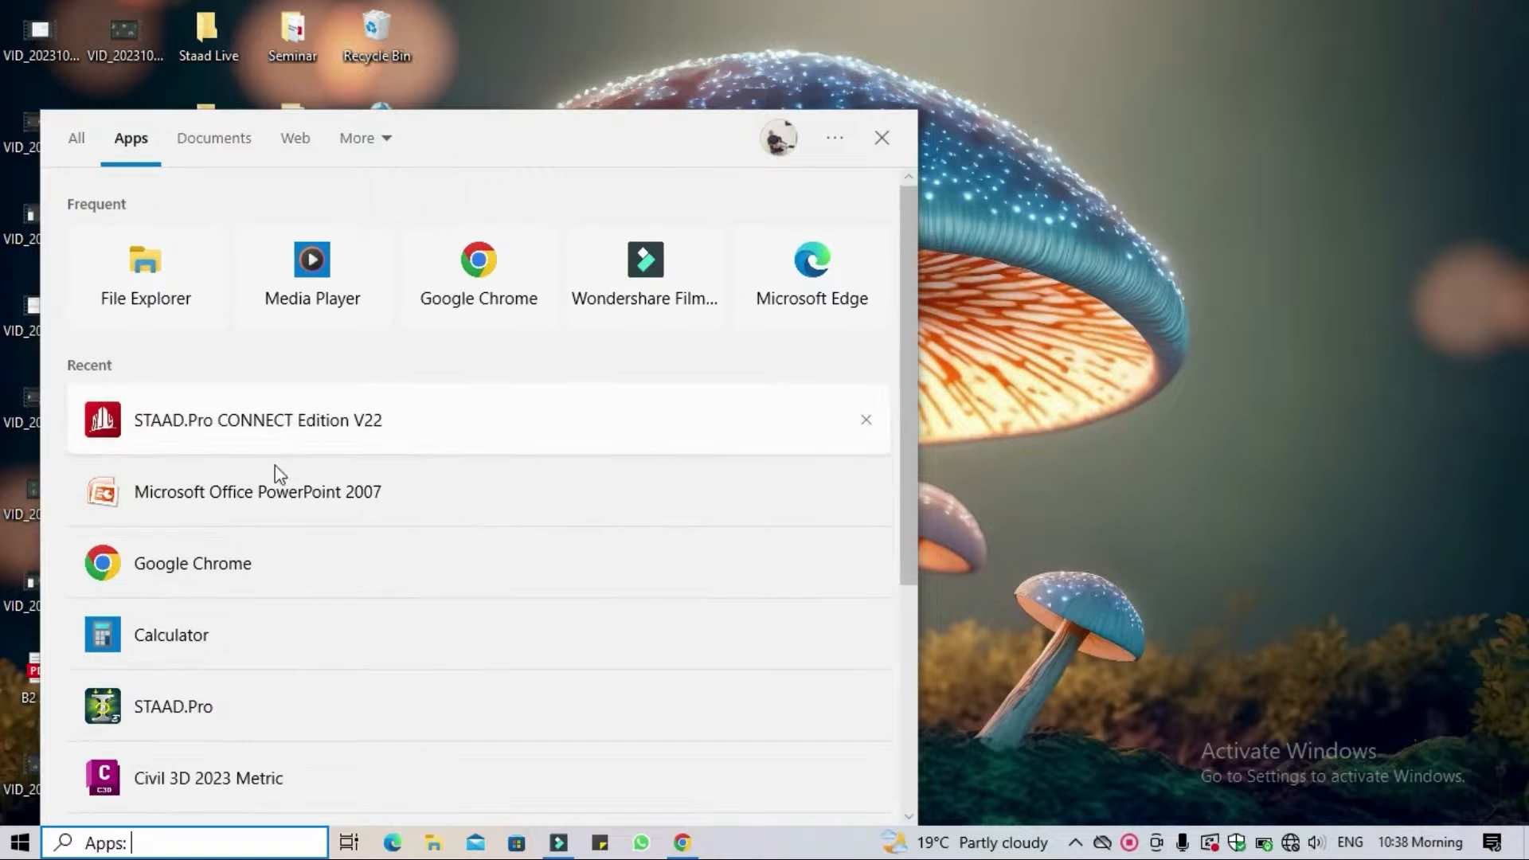
left_click(302, 706)
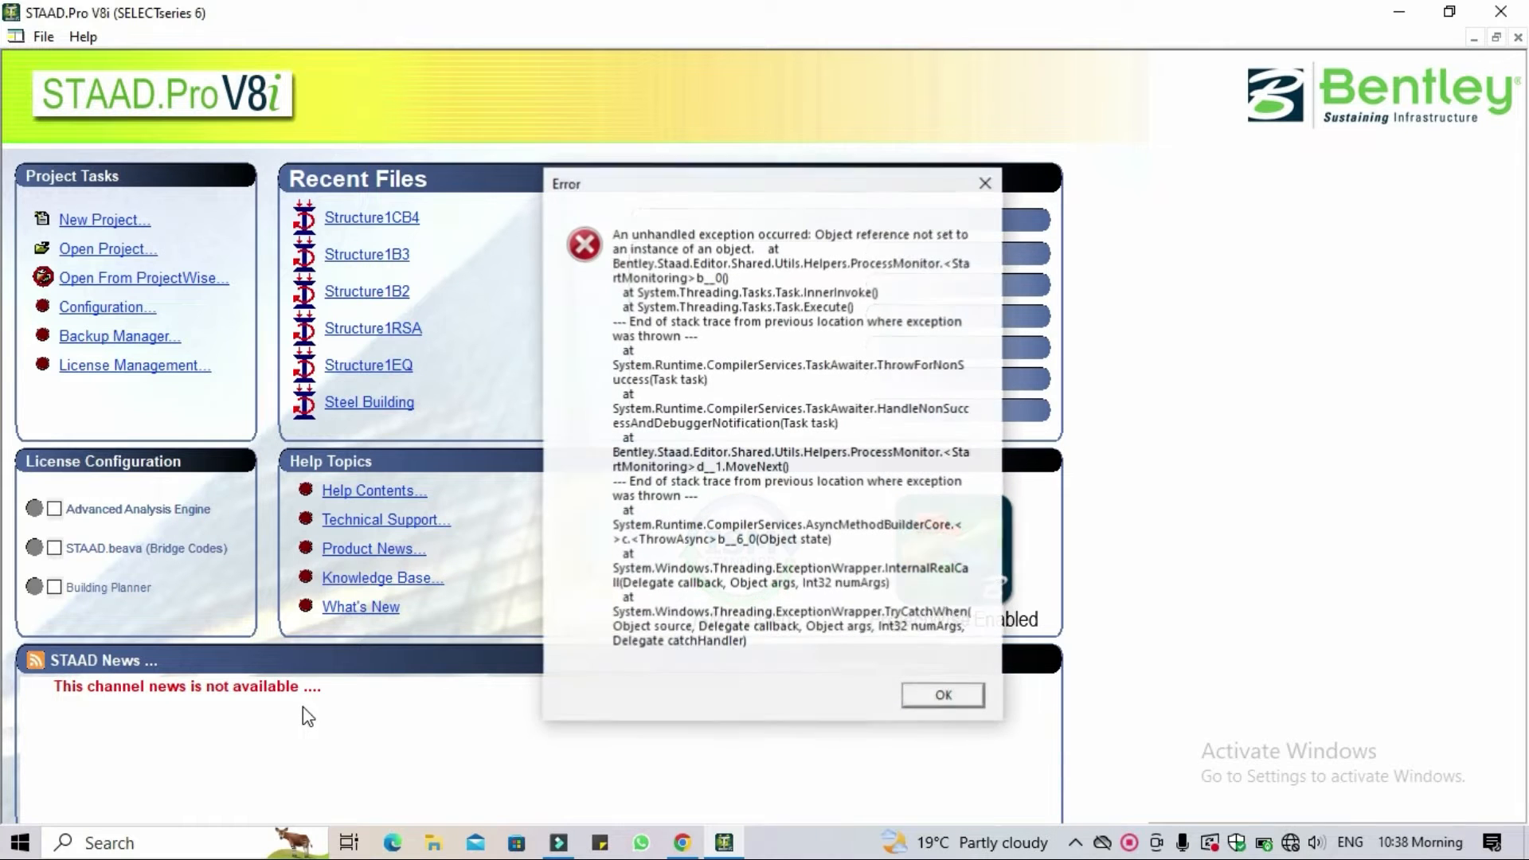
left_click(956, 694)
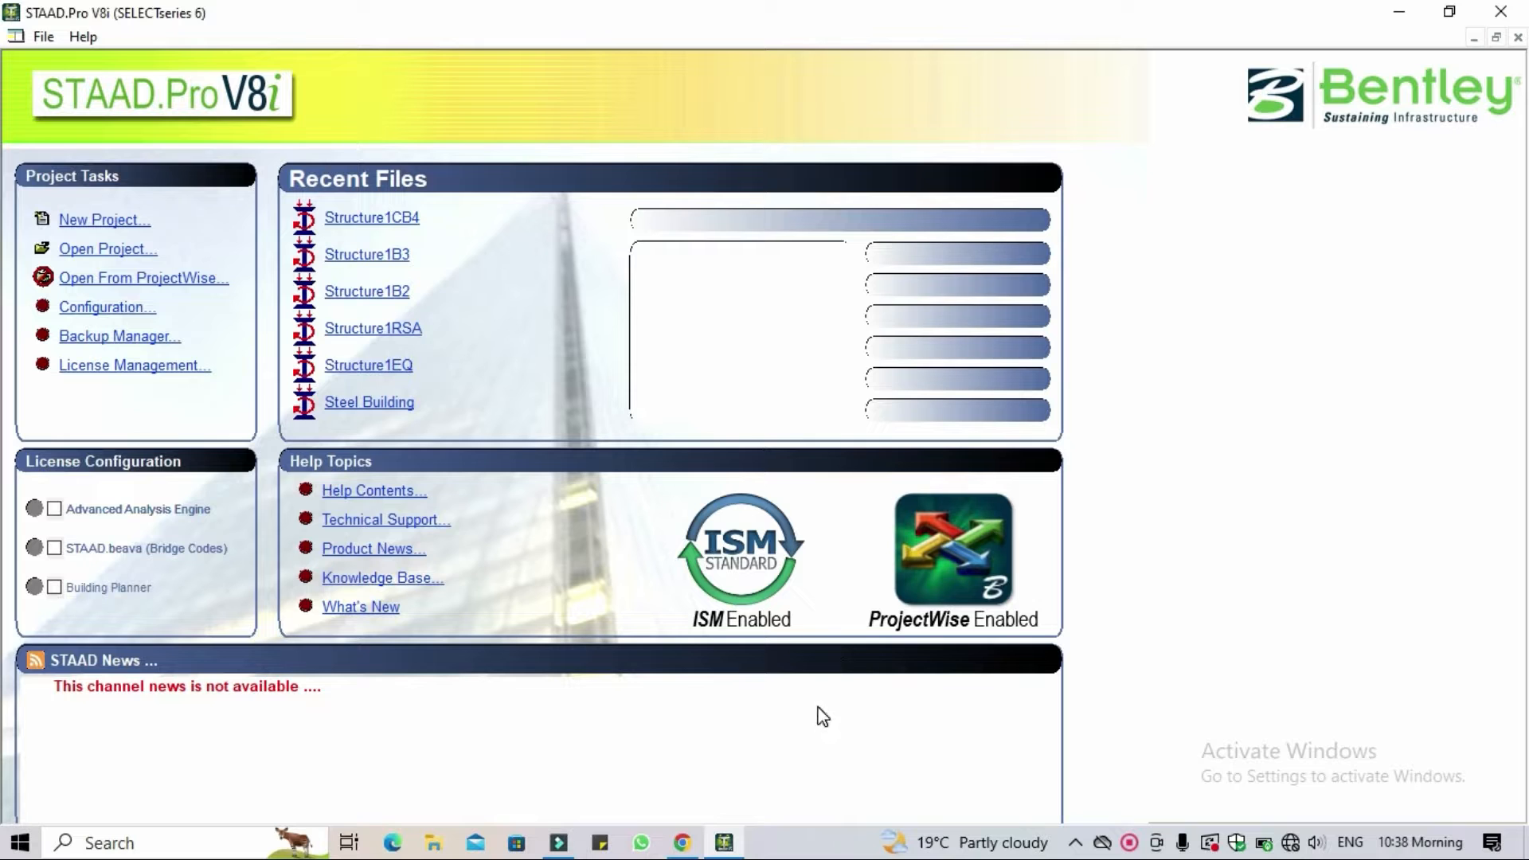
Create a new Space project named Concrete Structure, with Add Beam as the starting mode.
left_click(80, 220)
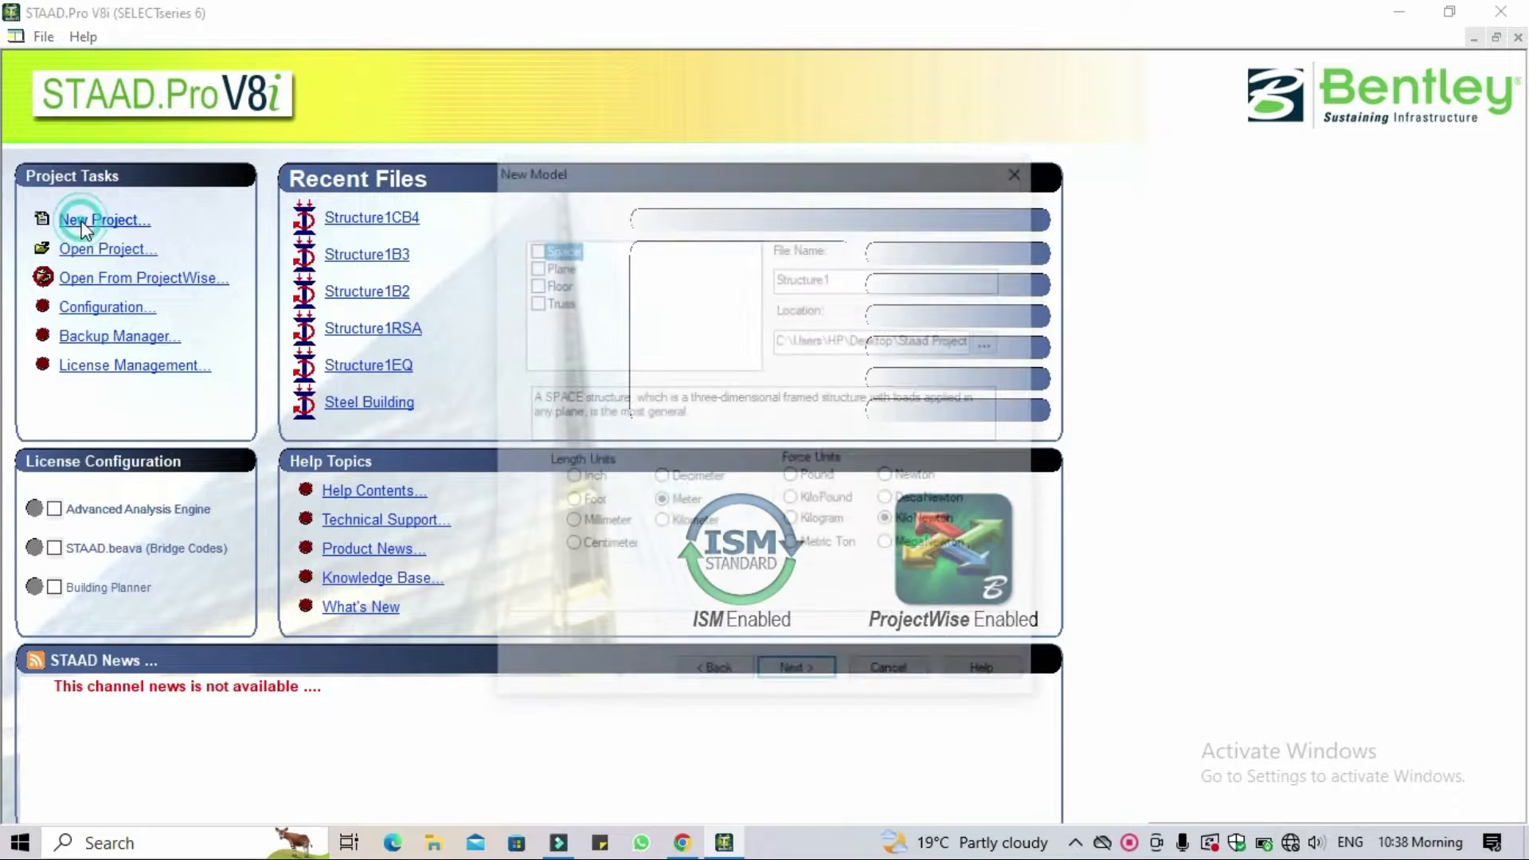
left_click(532, 247)
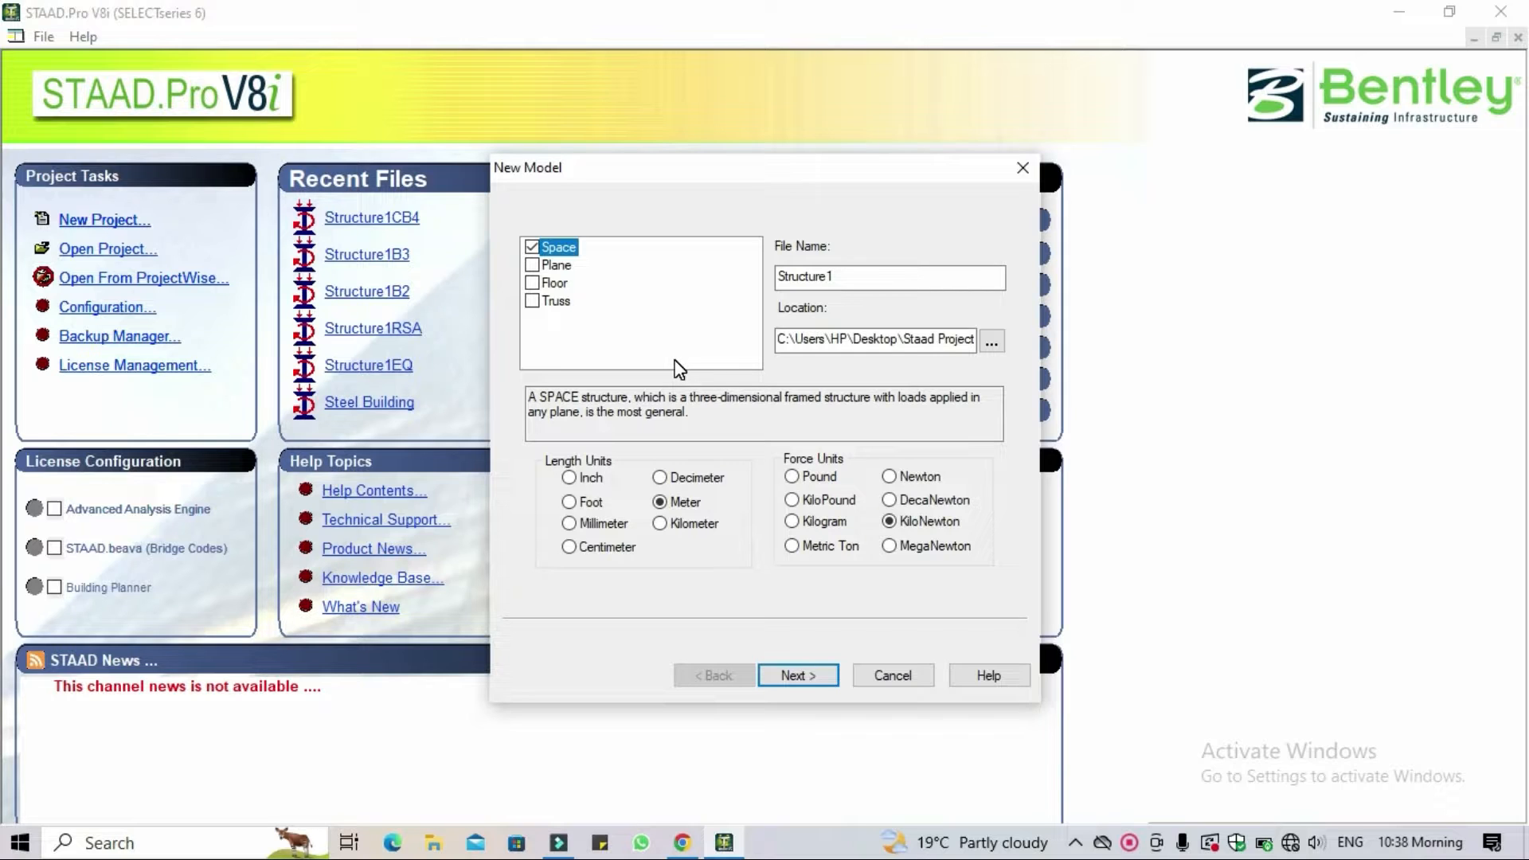
double_click(844, 277)
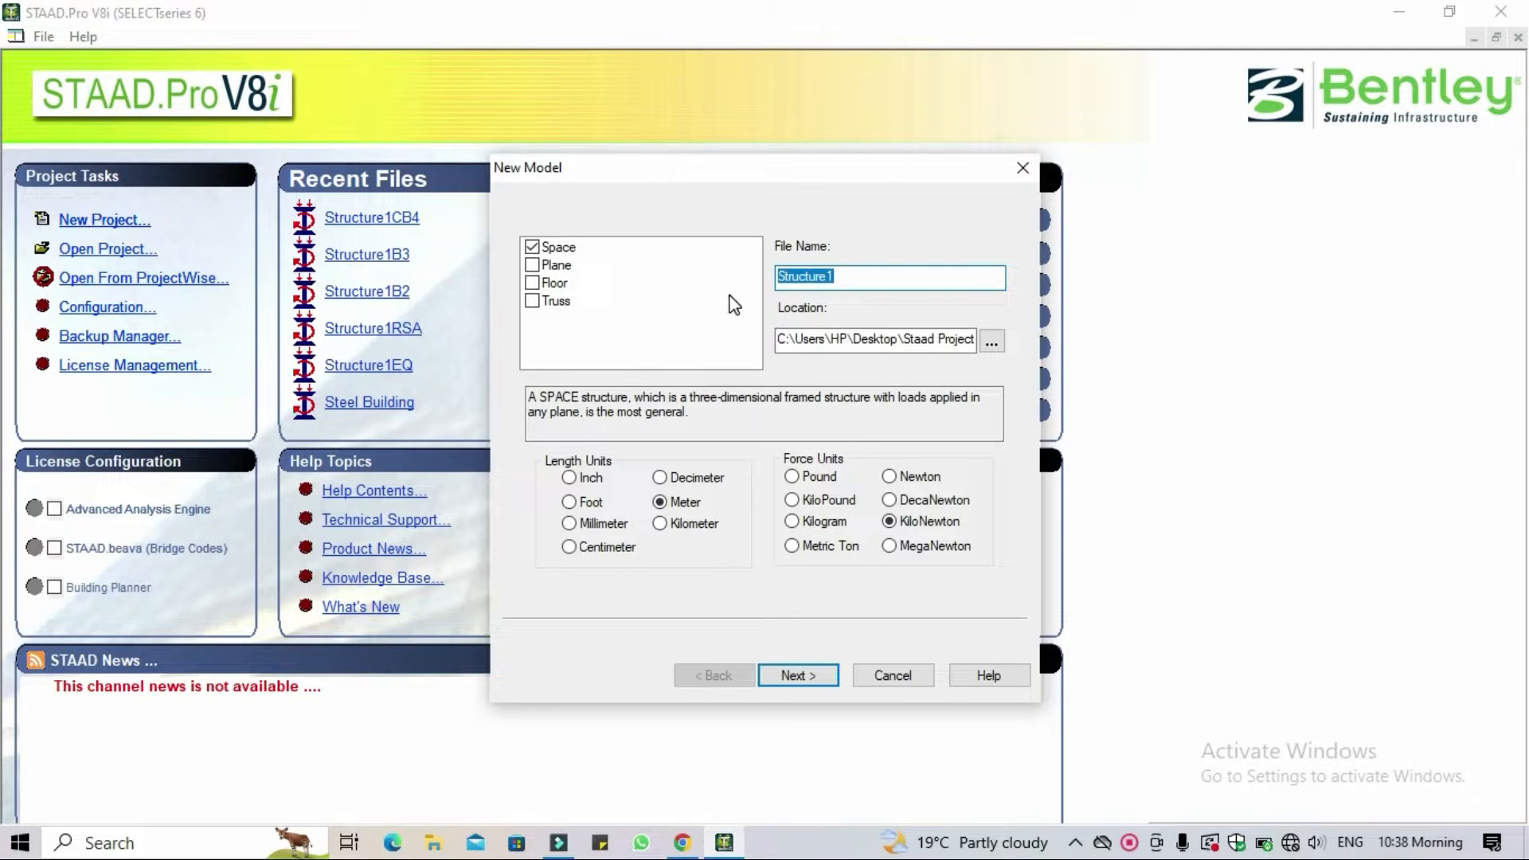
key("BackSpace")
type("Concrete Structure")
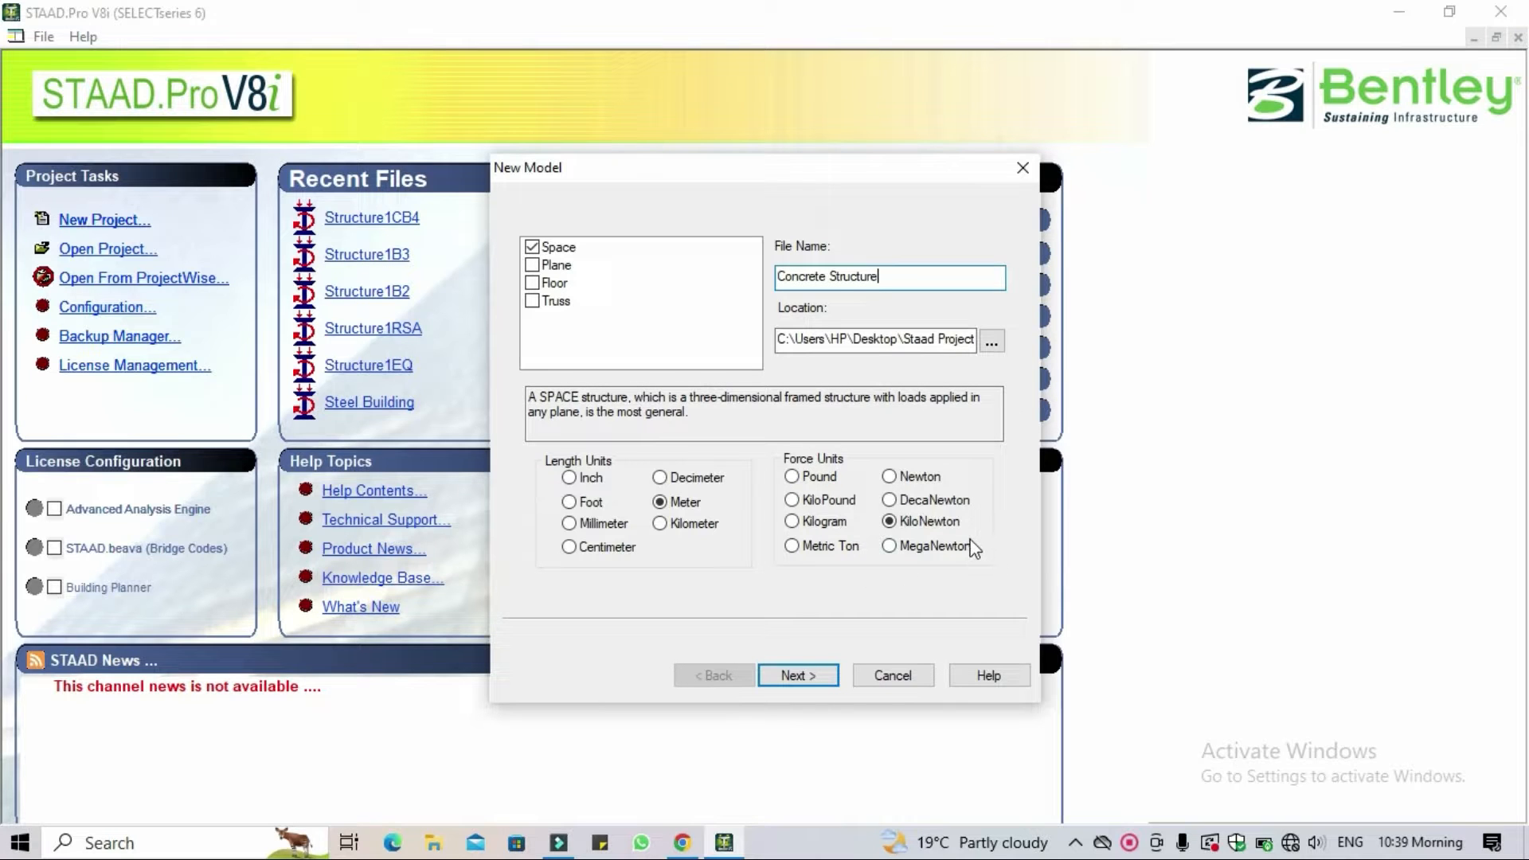
left_click(811, 677)
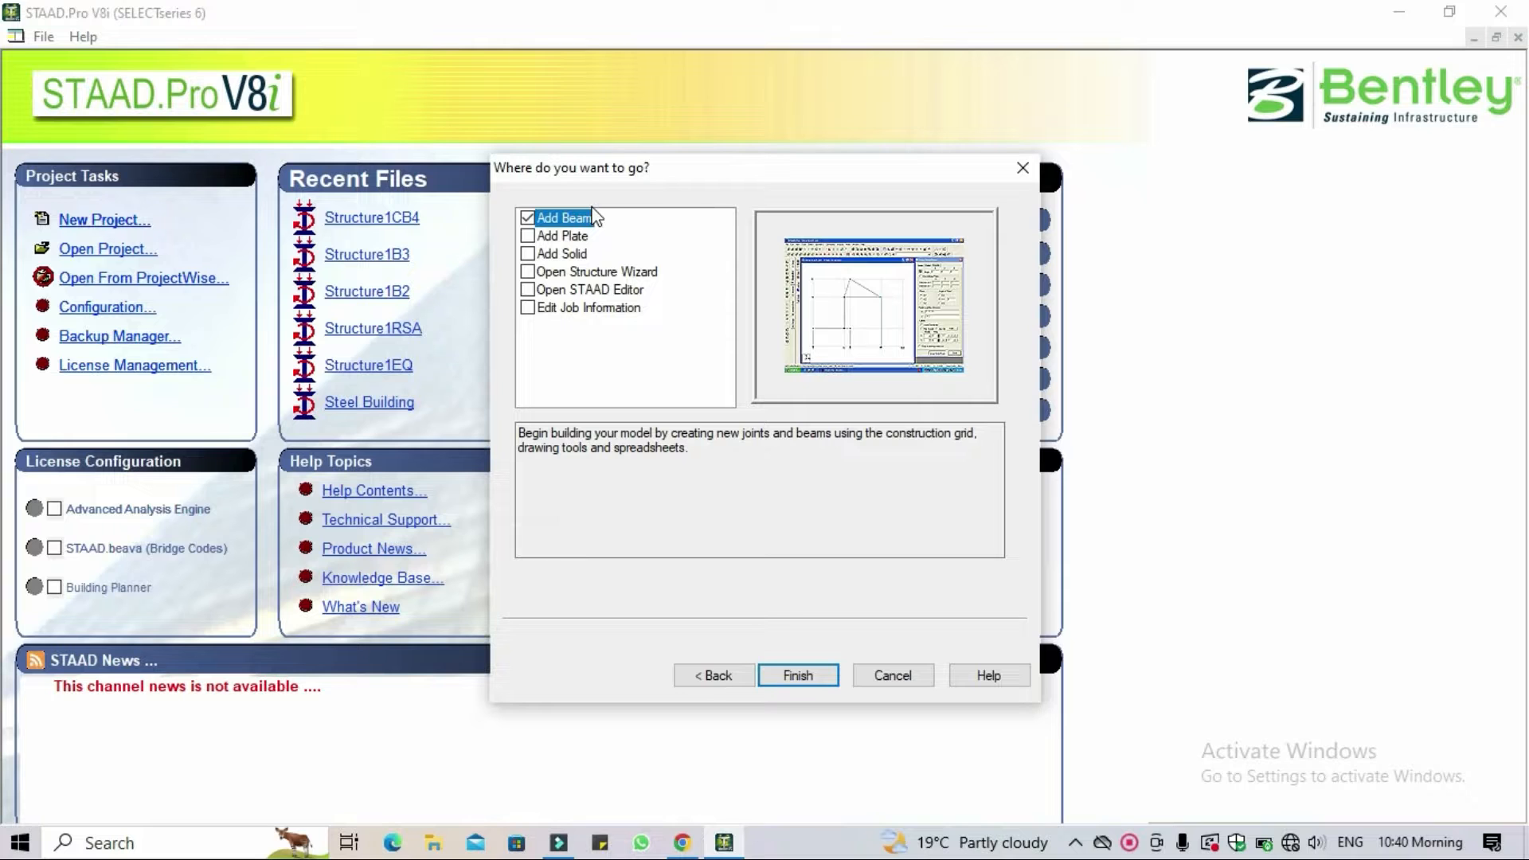
left_click(806, 675)
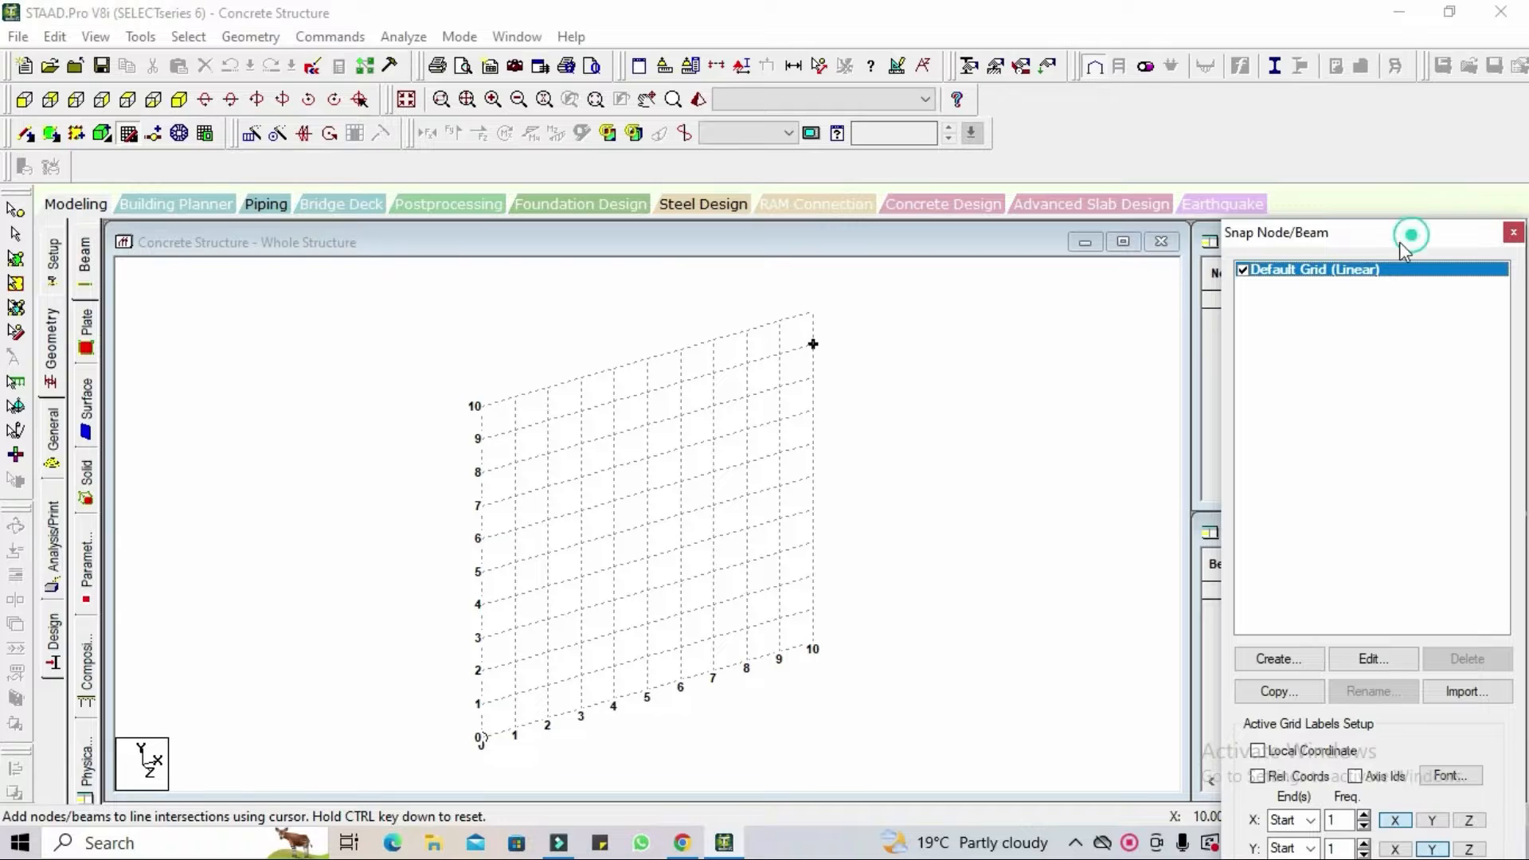
Run the Structure Wizard and insert a Bay Frame from the Frame Models.
left_click_drag(1416, 239, 1061, 241)
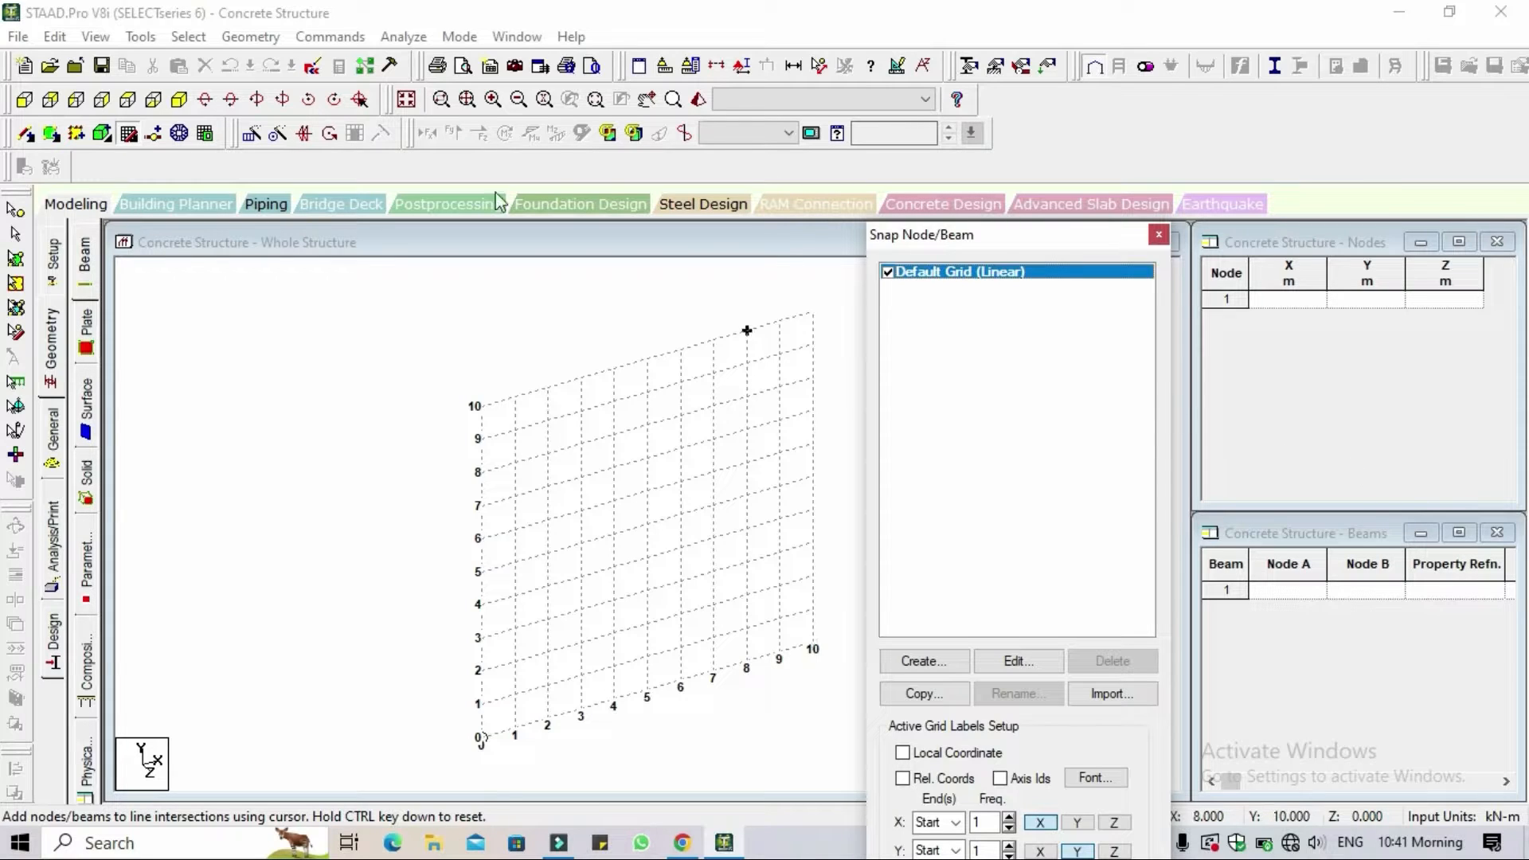
left_click(188, 36)
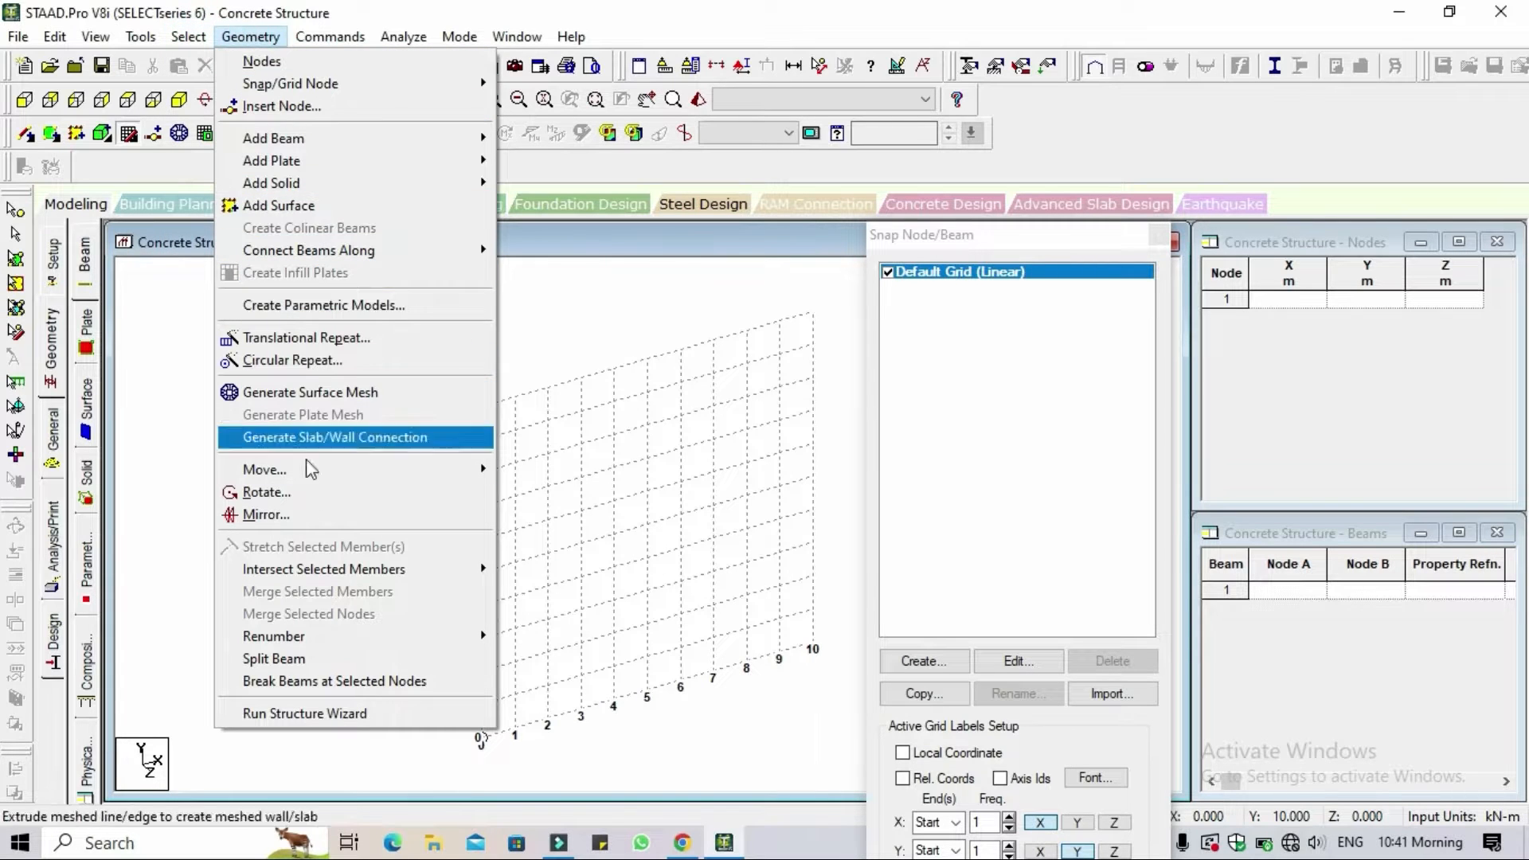
left_click(382, 715)
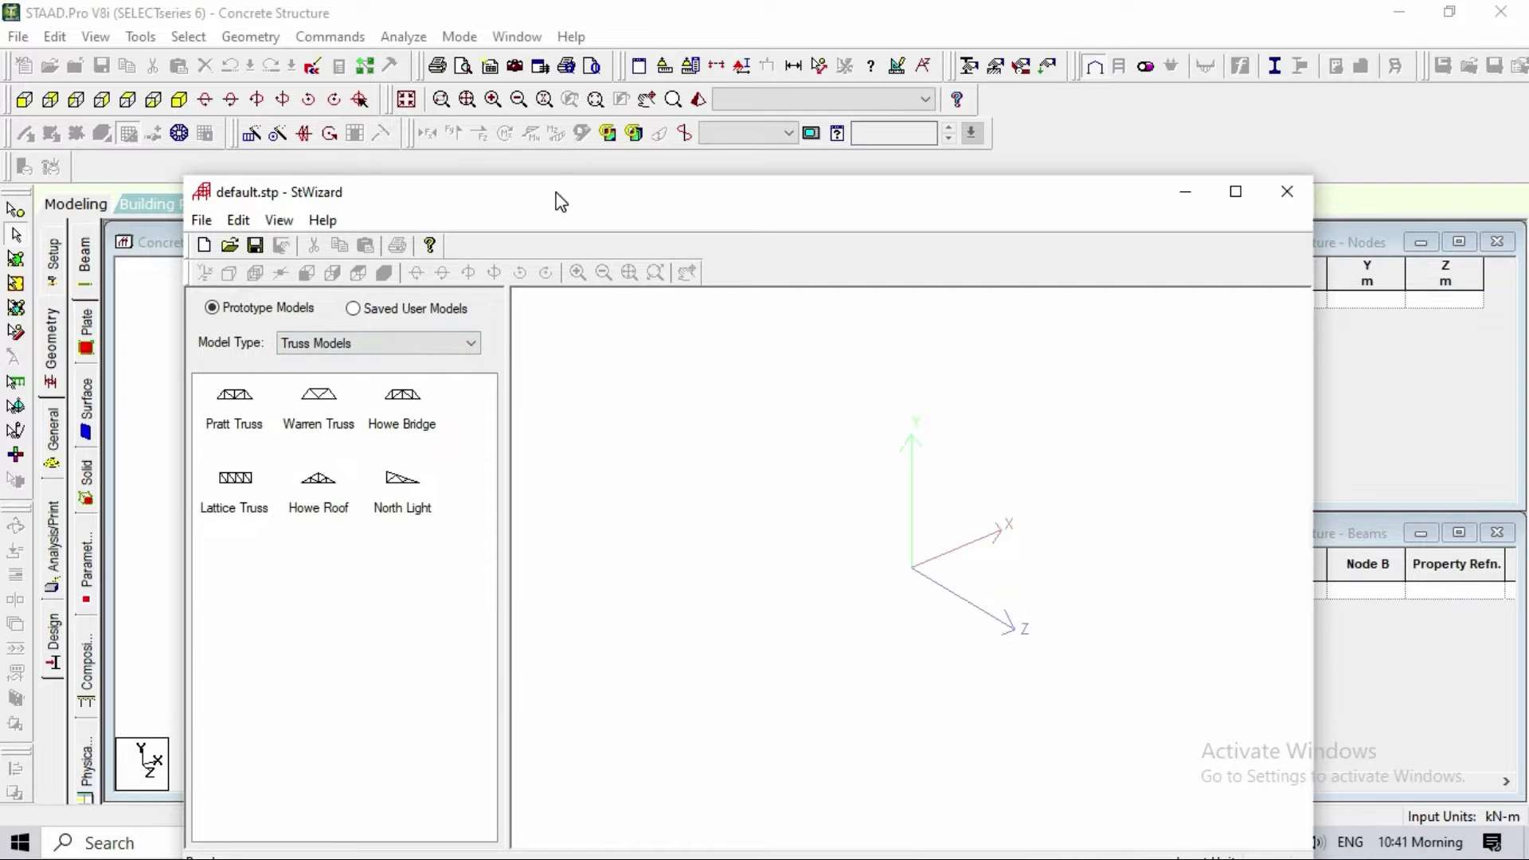
left_click_drag(560, 203, 511, 95)
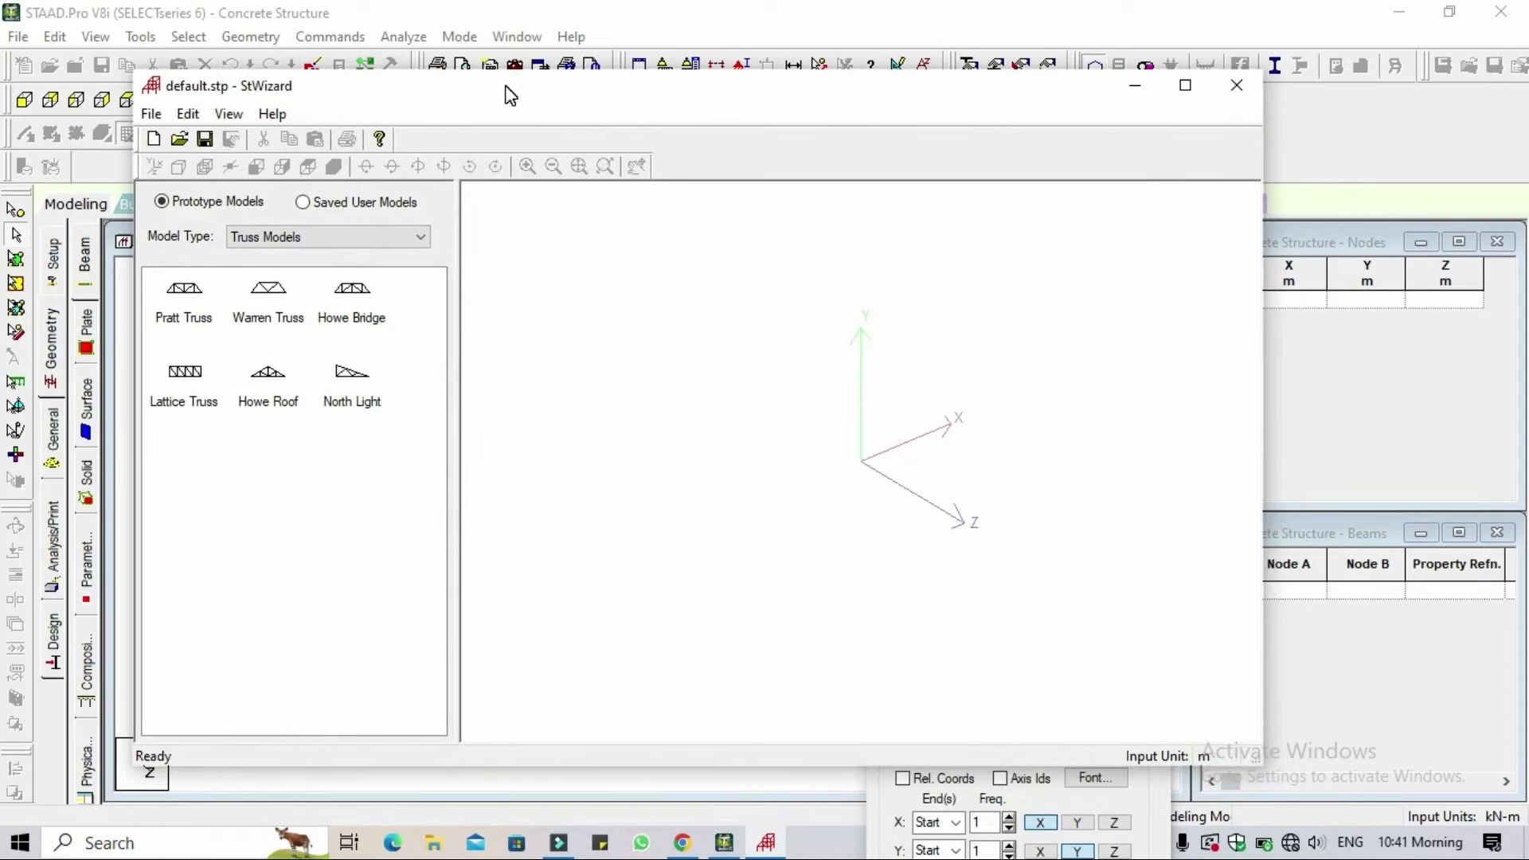
left_click(419, 235)
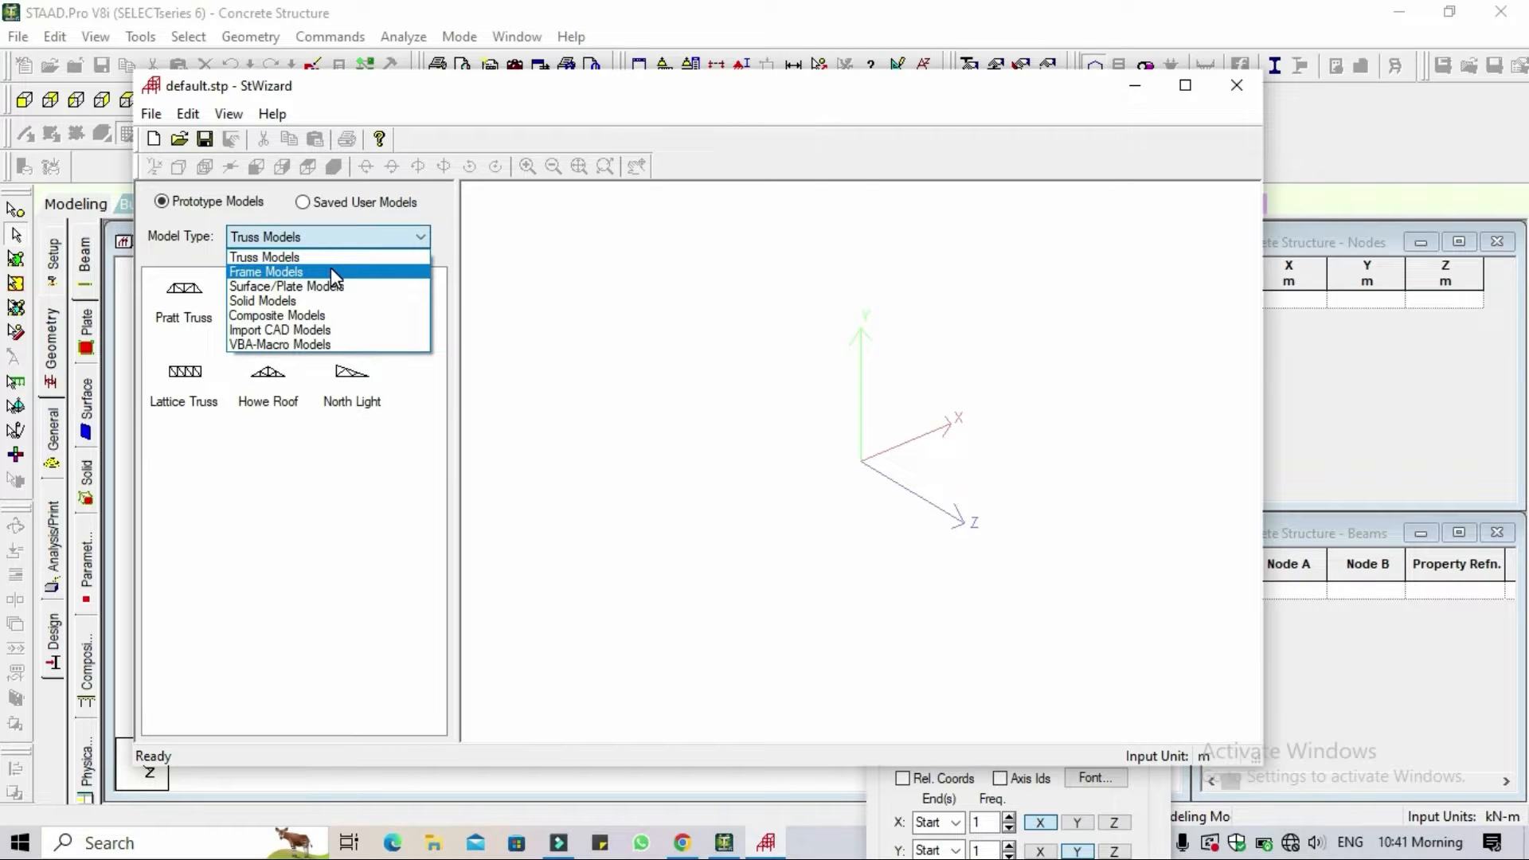
left_click(331, 271)
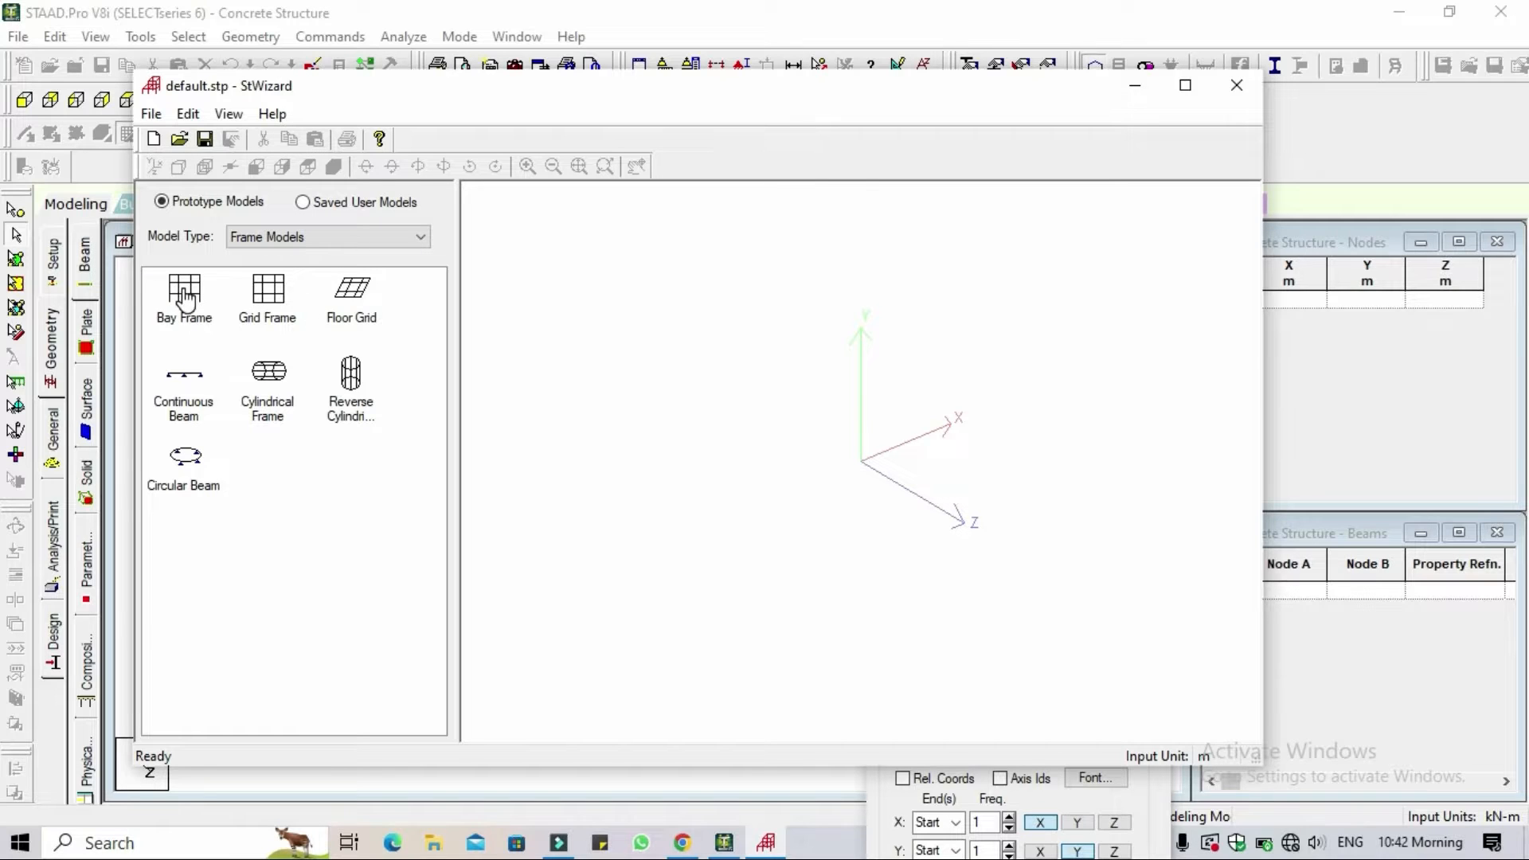
left_click_drag(184, 294, 679, 374)
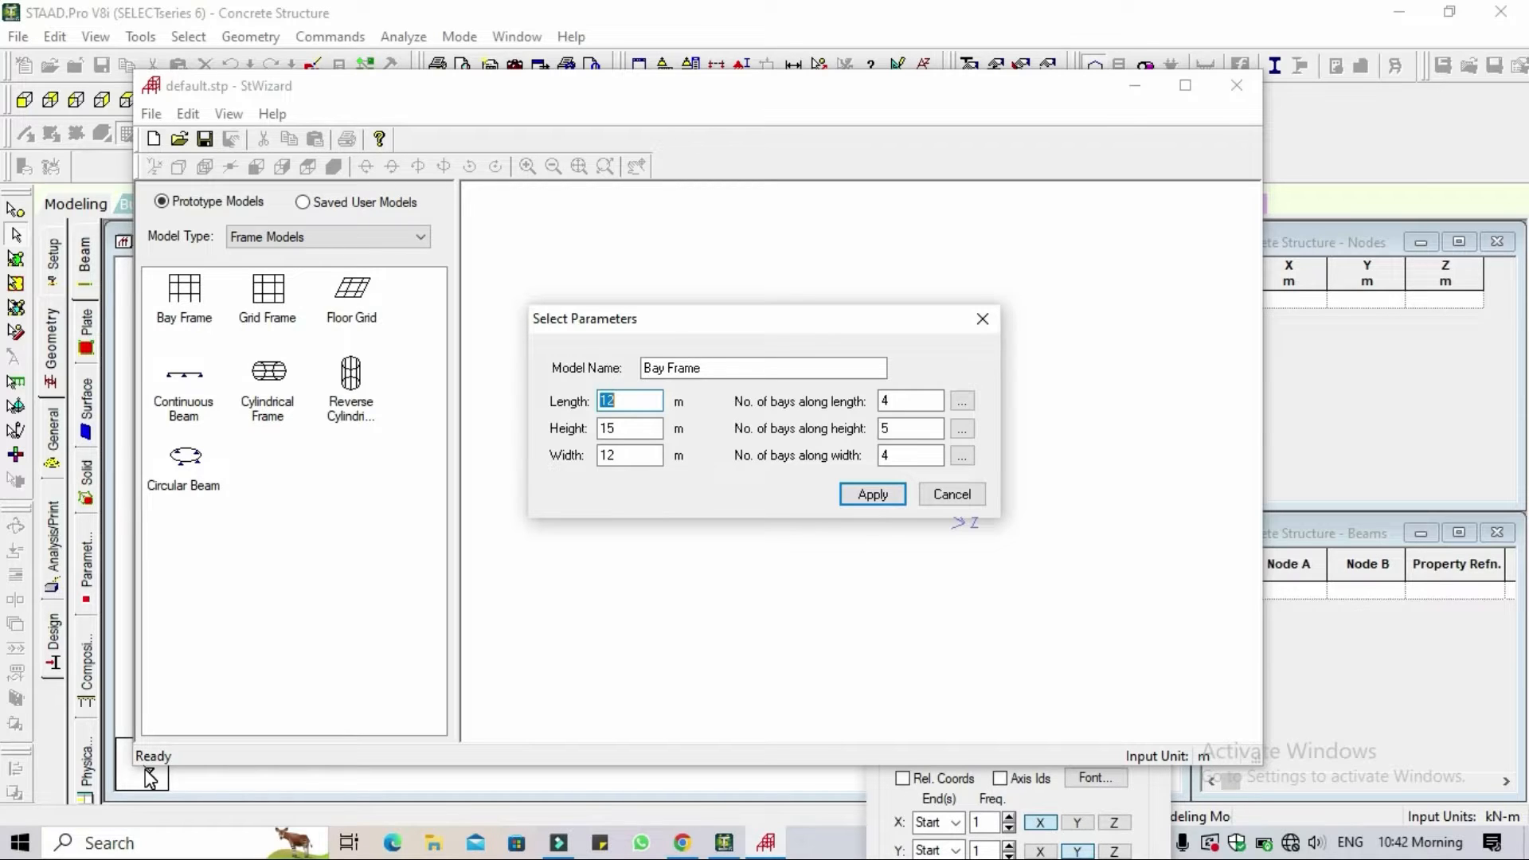
Set the bay frame's length to 18 m and width to 15 m, with 6 bays along the length and 6 along the width.
type("18")
double_click(637, 453)
type("15")
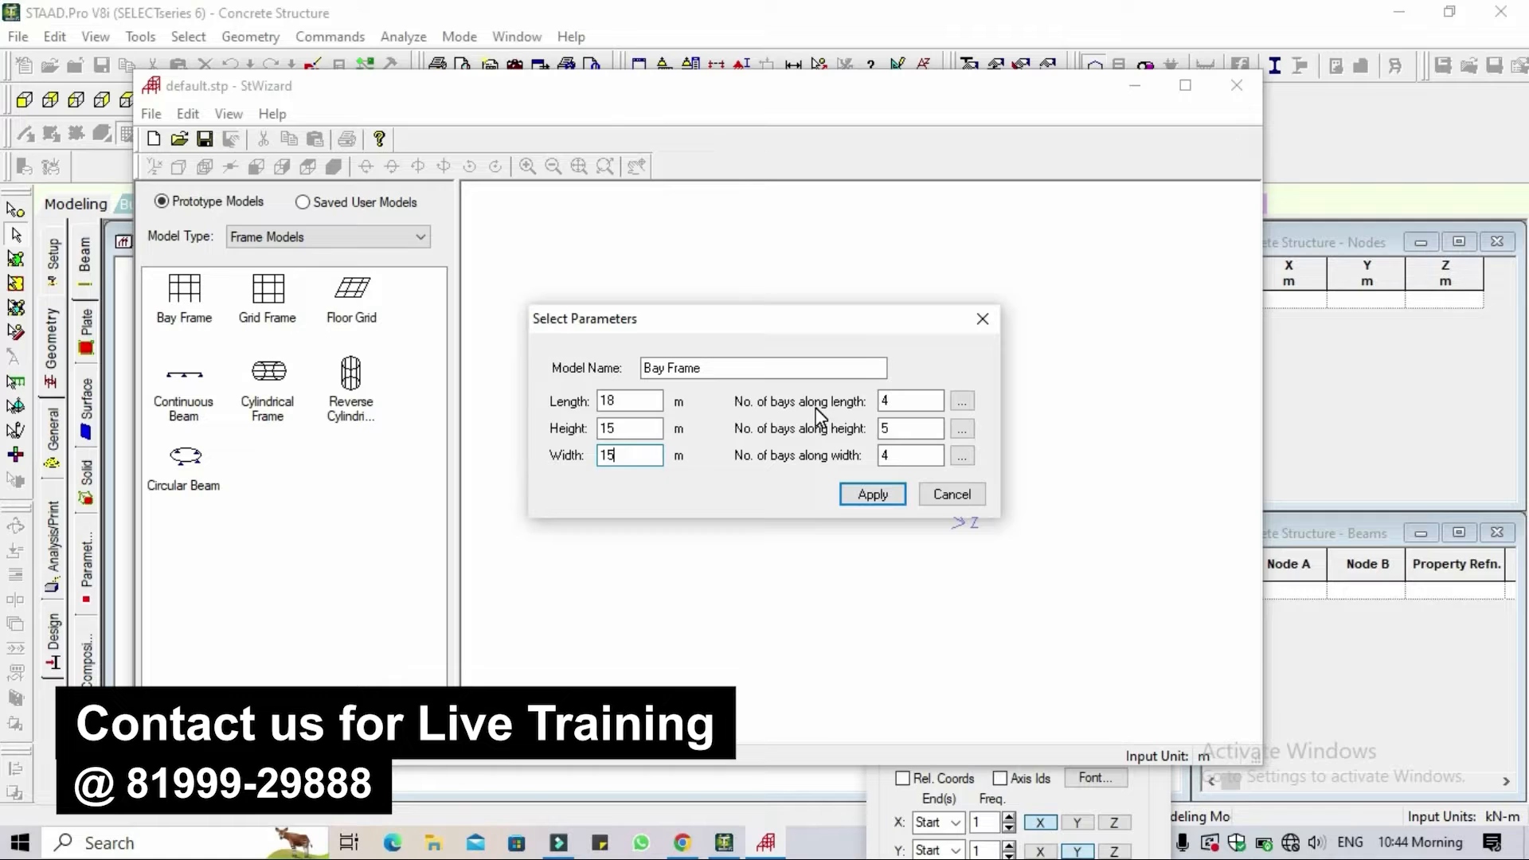
double_click(903, 400)
type("6")
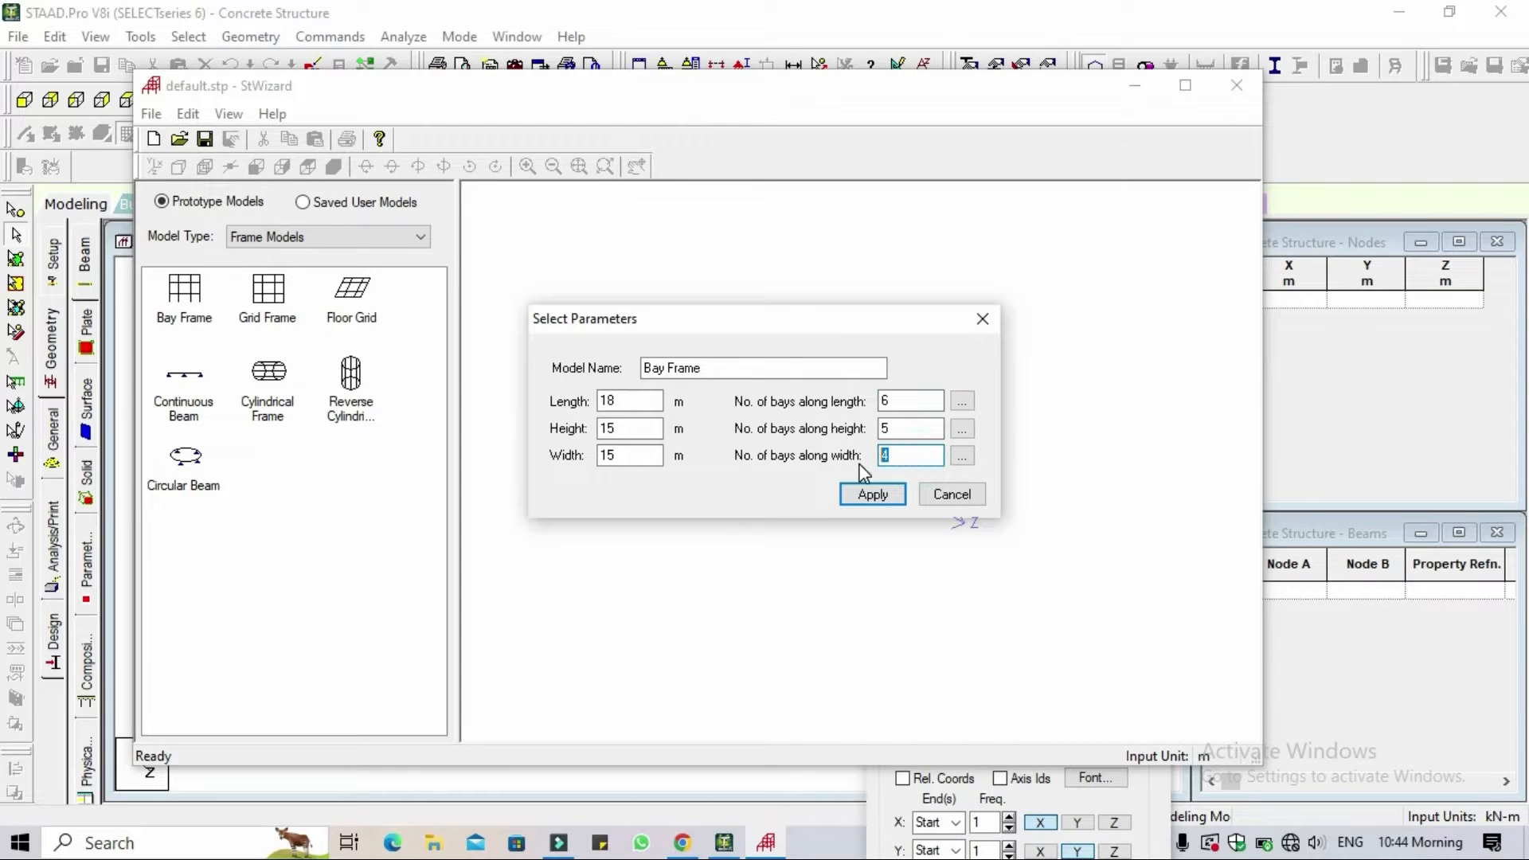
type("6")
Check the individual bay lengths along the height, accept them, and generate the bay frame.
left_click(964, 431)
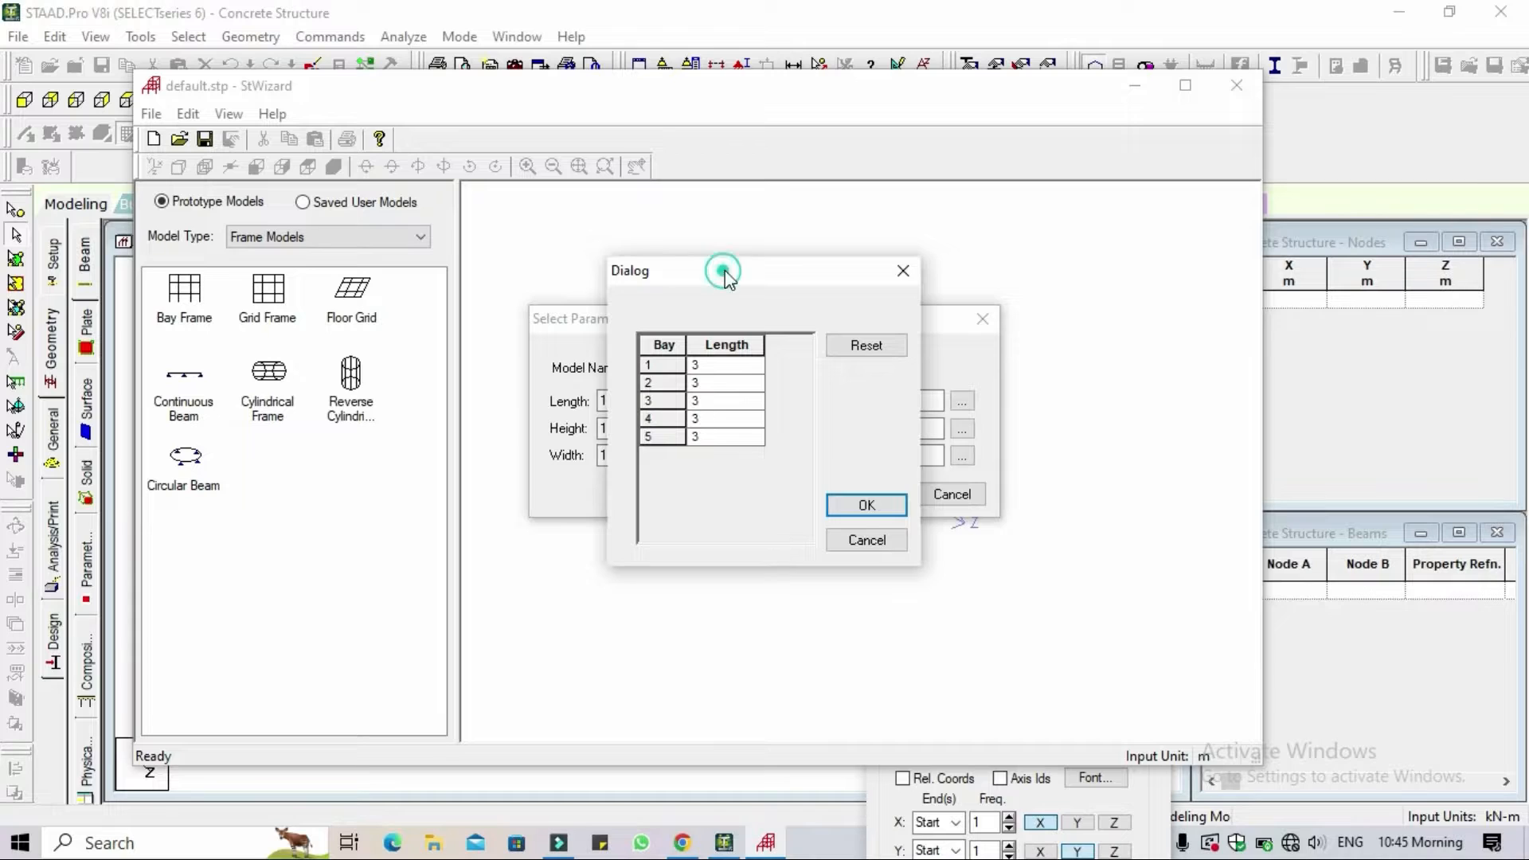
left_click_drag(724, 273, 1130, 298)
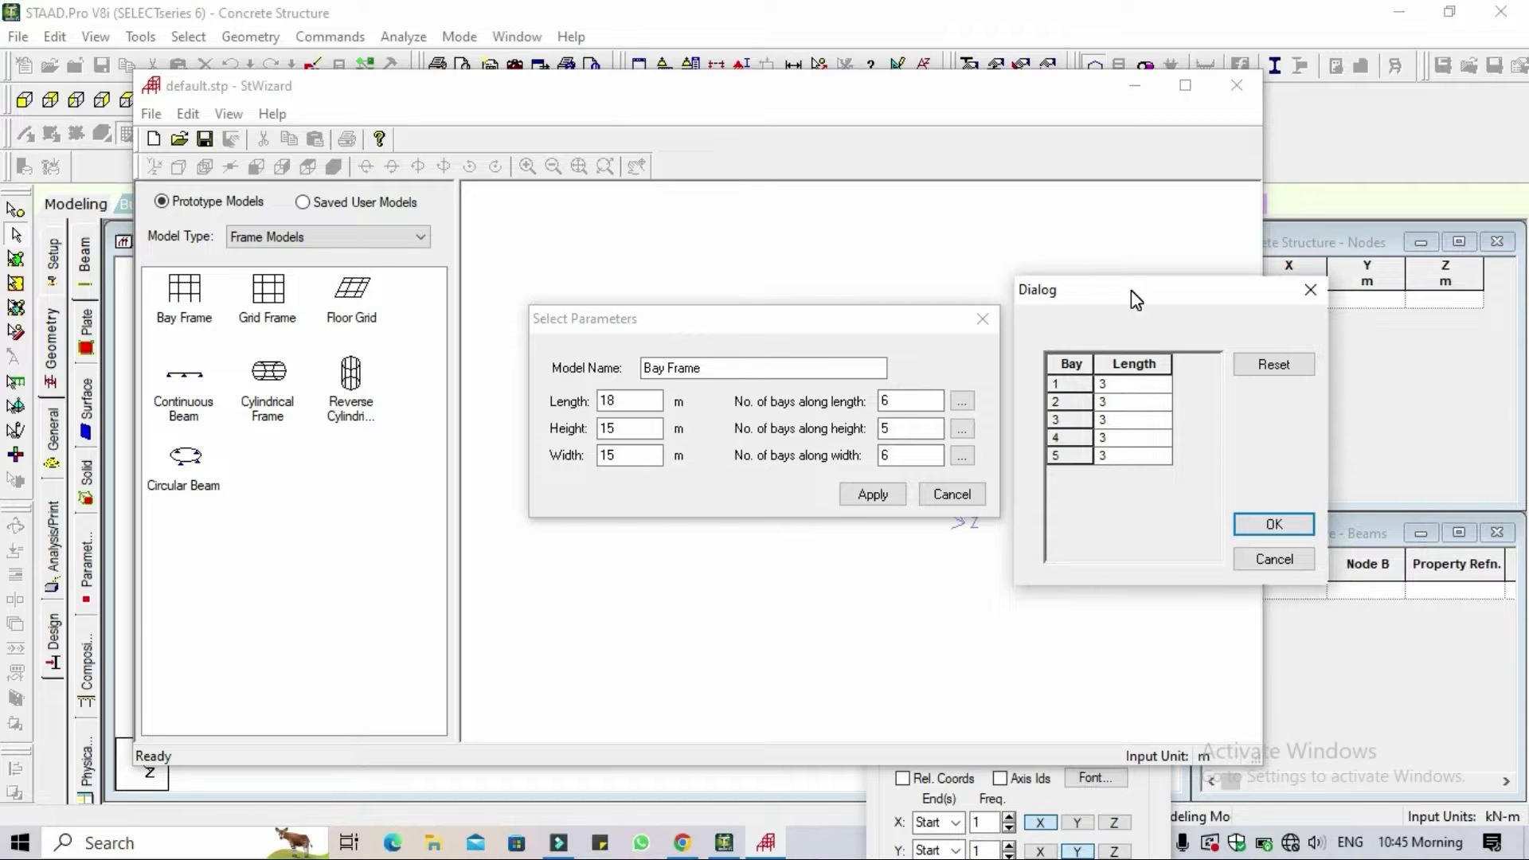
left_click(1275, 525)
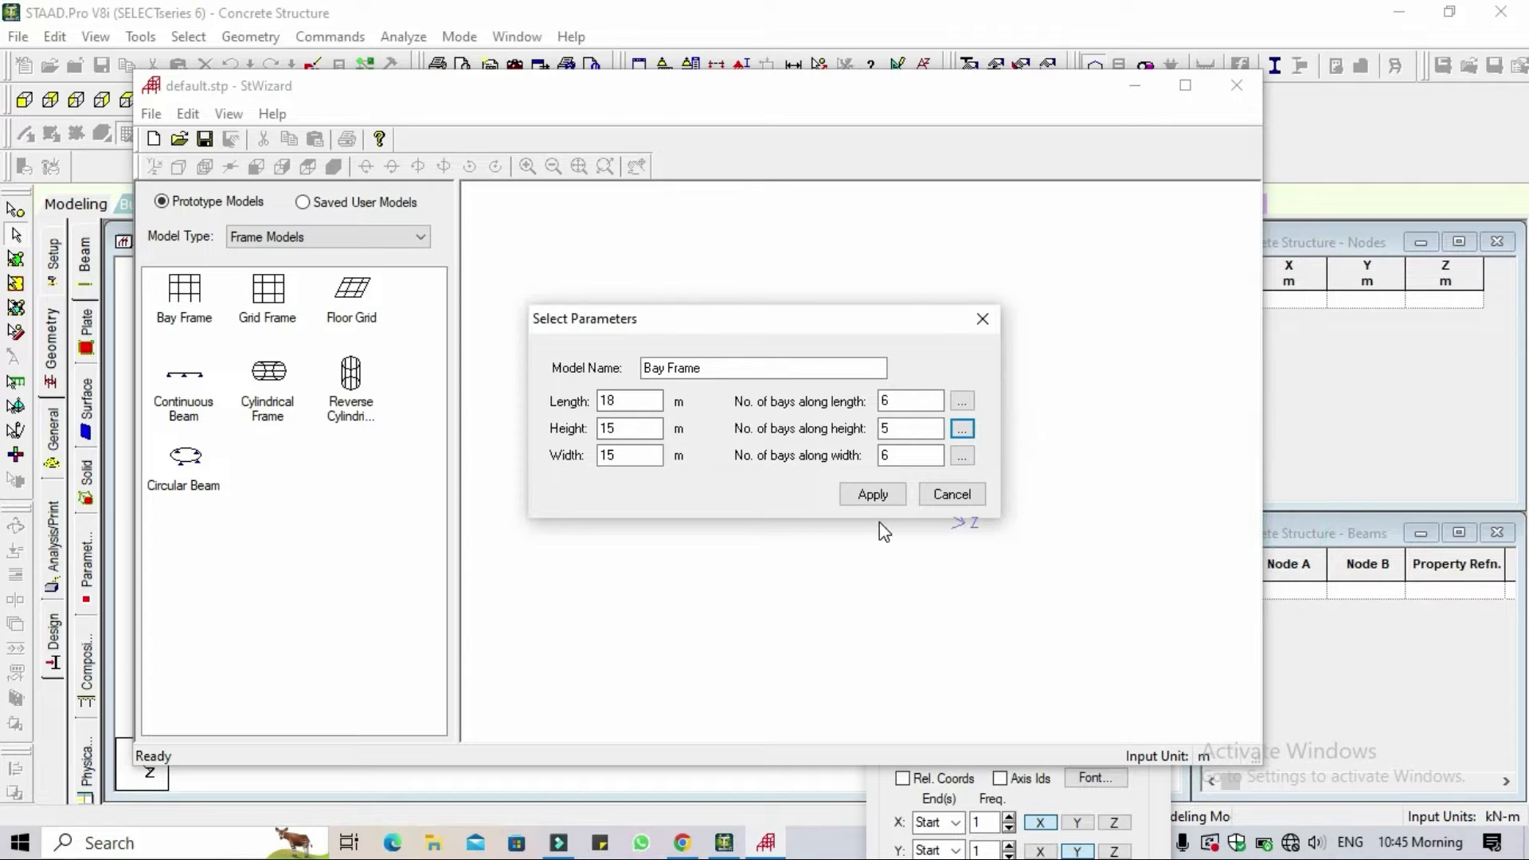
left_click(873, 501)
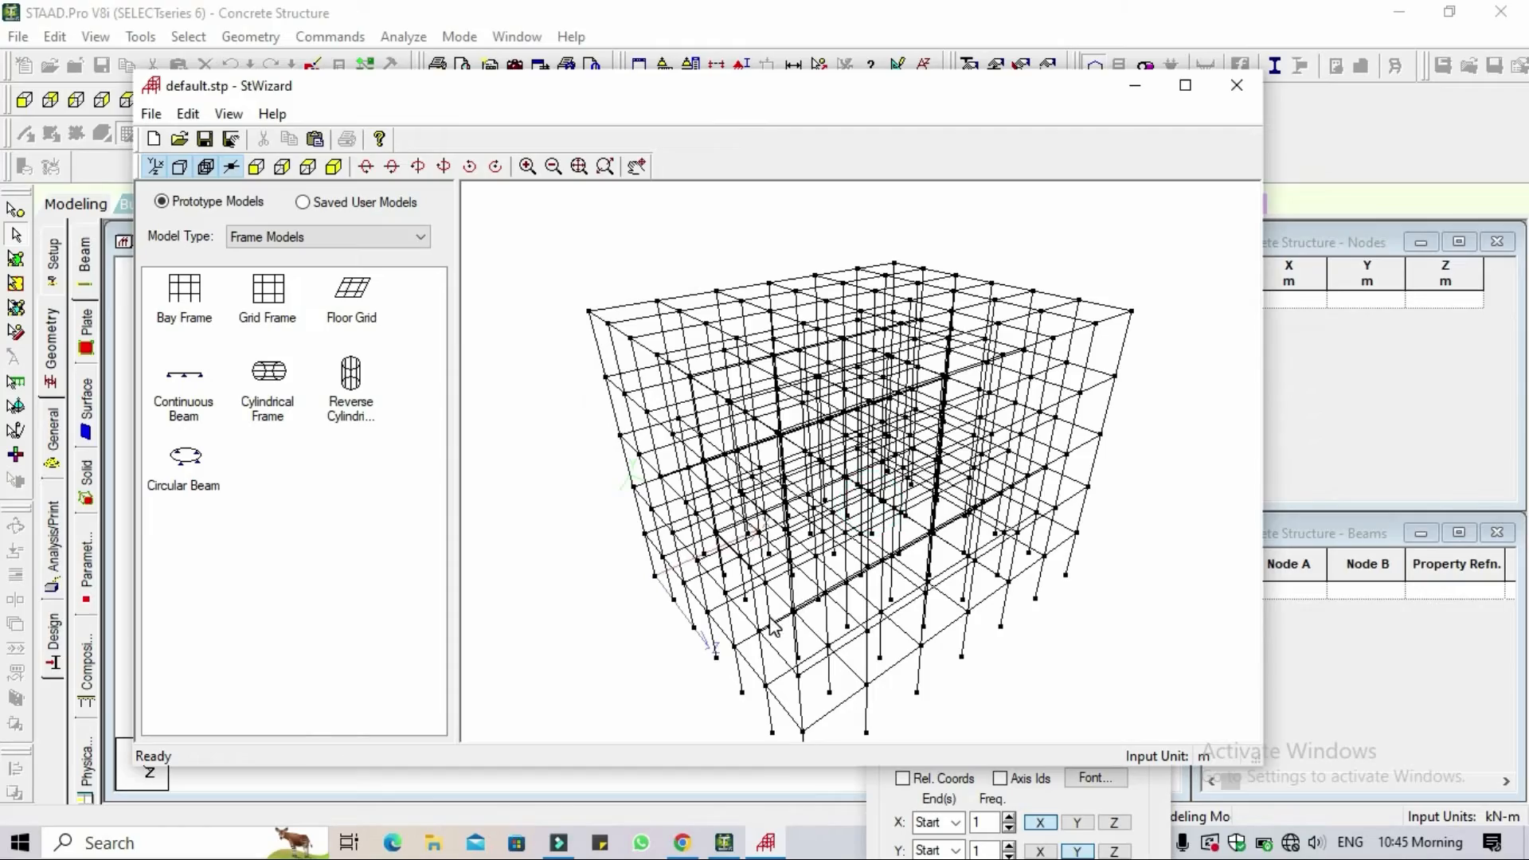
Close the wizard and merge the bay frame prototype into the STAAD.Pro model at X, Y and Z offsets of 0 m.
left_click_drag(768, 621, 937, 482)
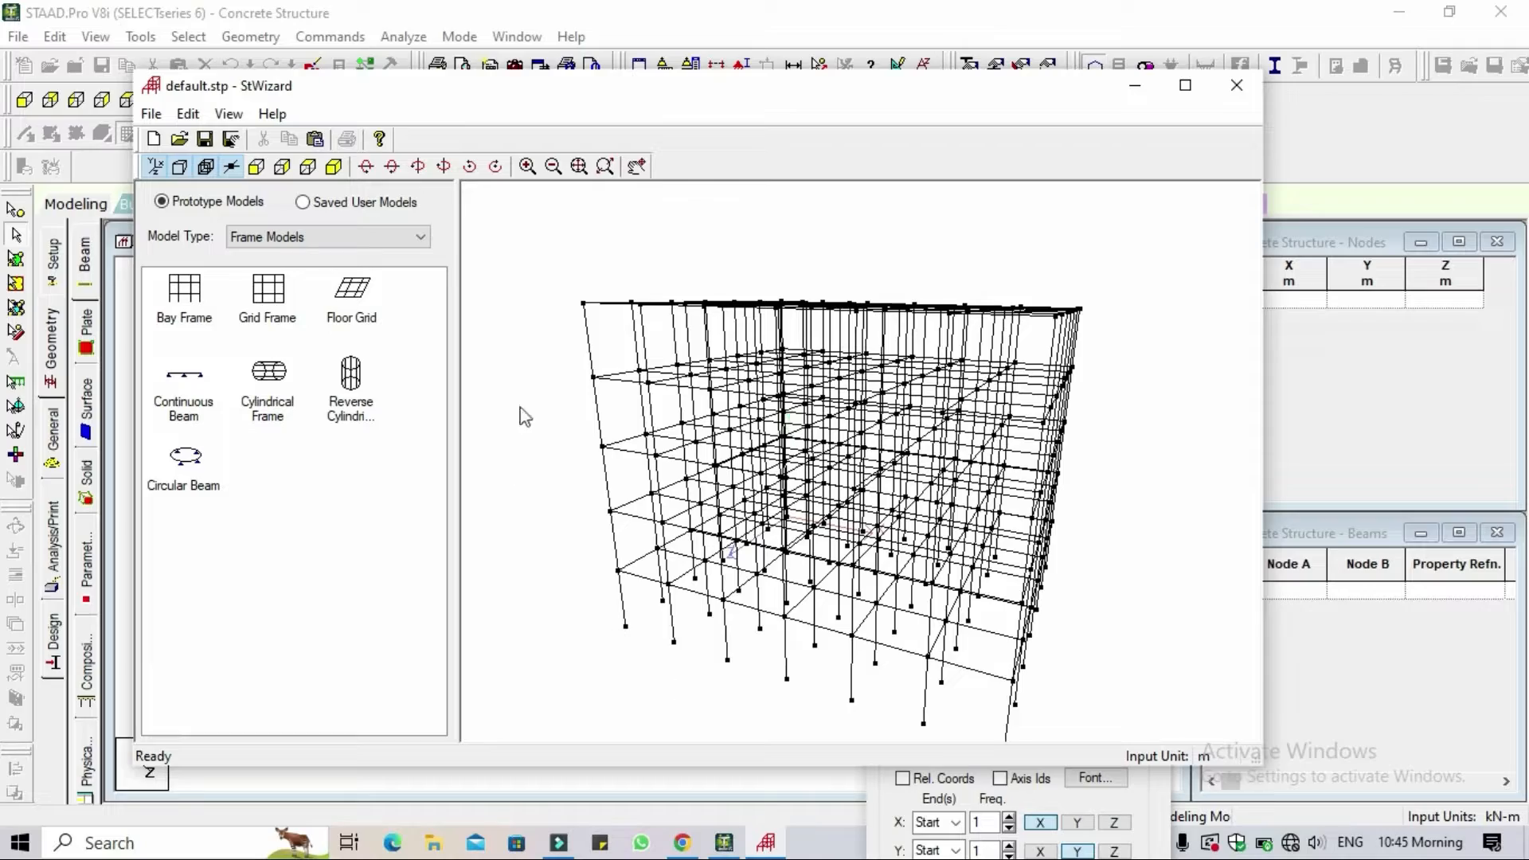
left_click_drag(691, 590, 862, 497)
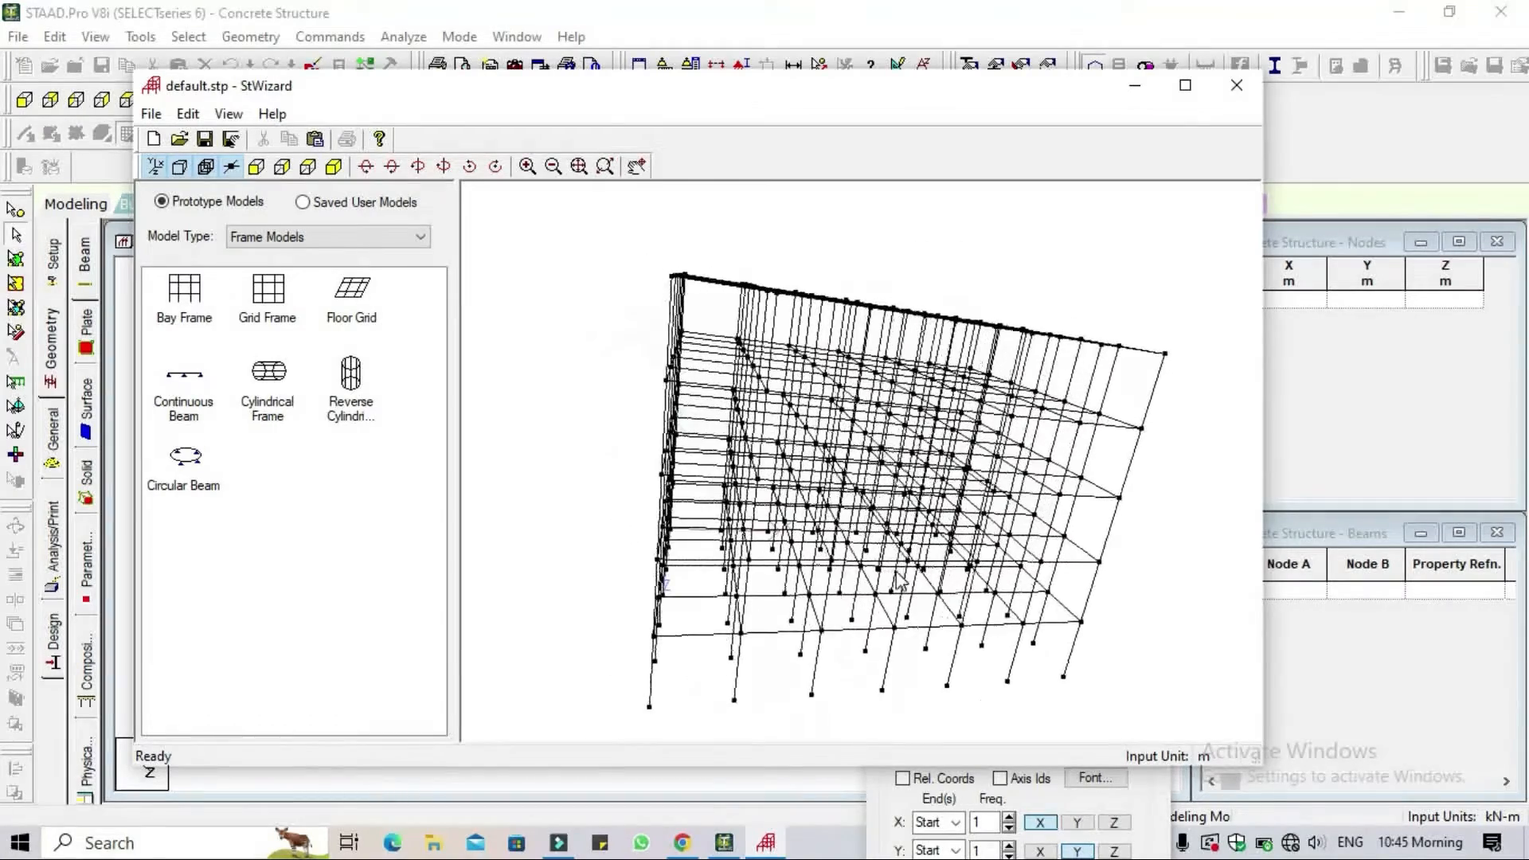
left_click_drag(755, 506, 838, 535)
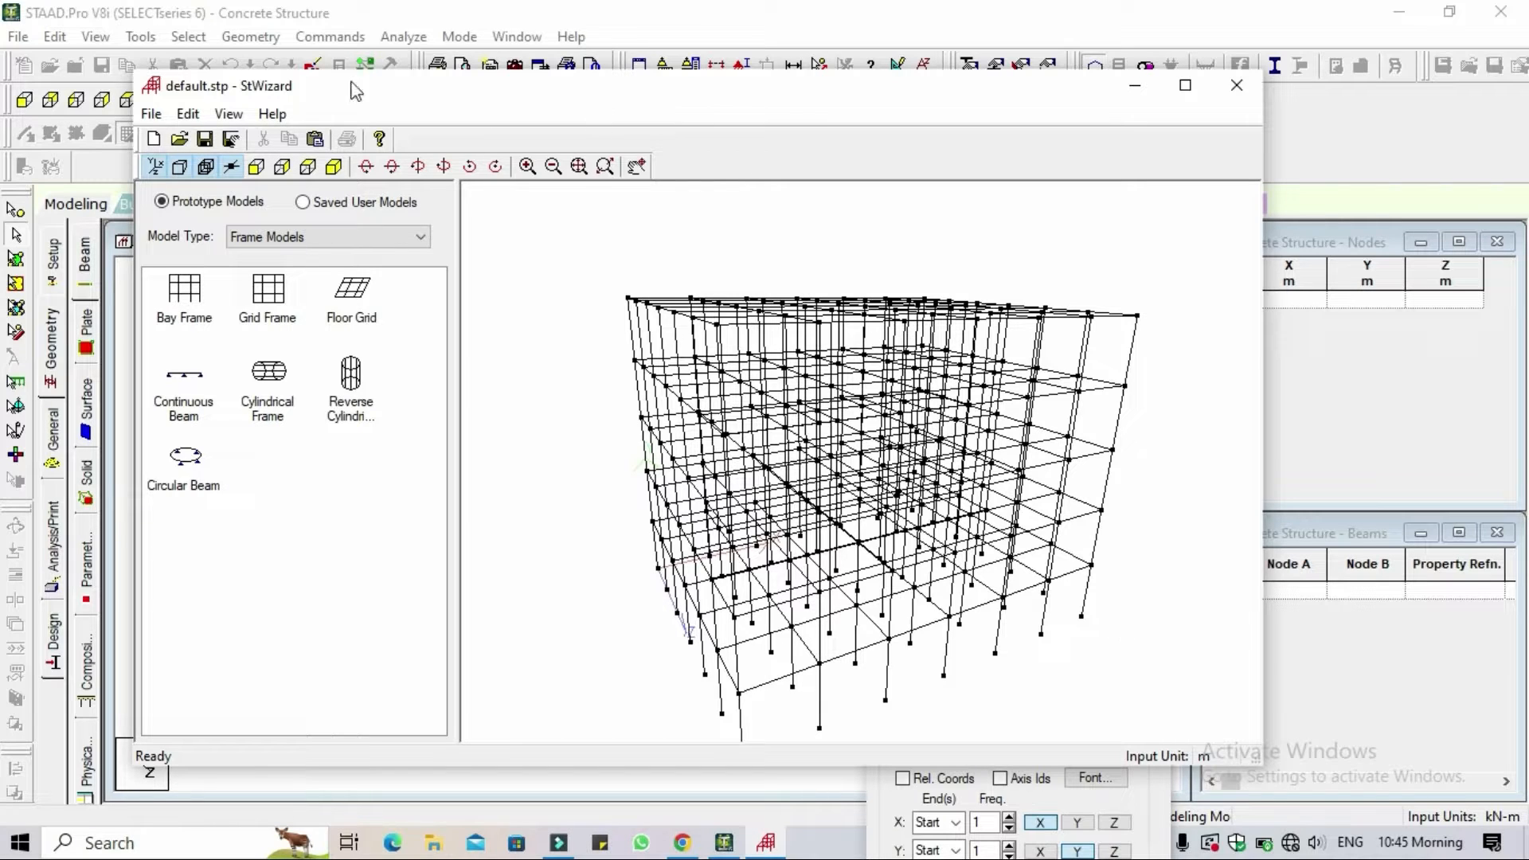
left_click(152, 114)
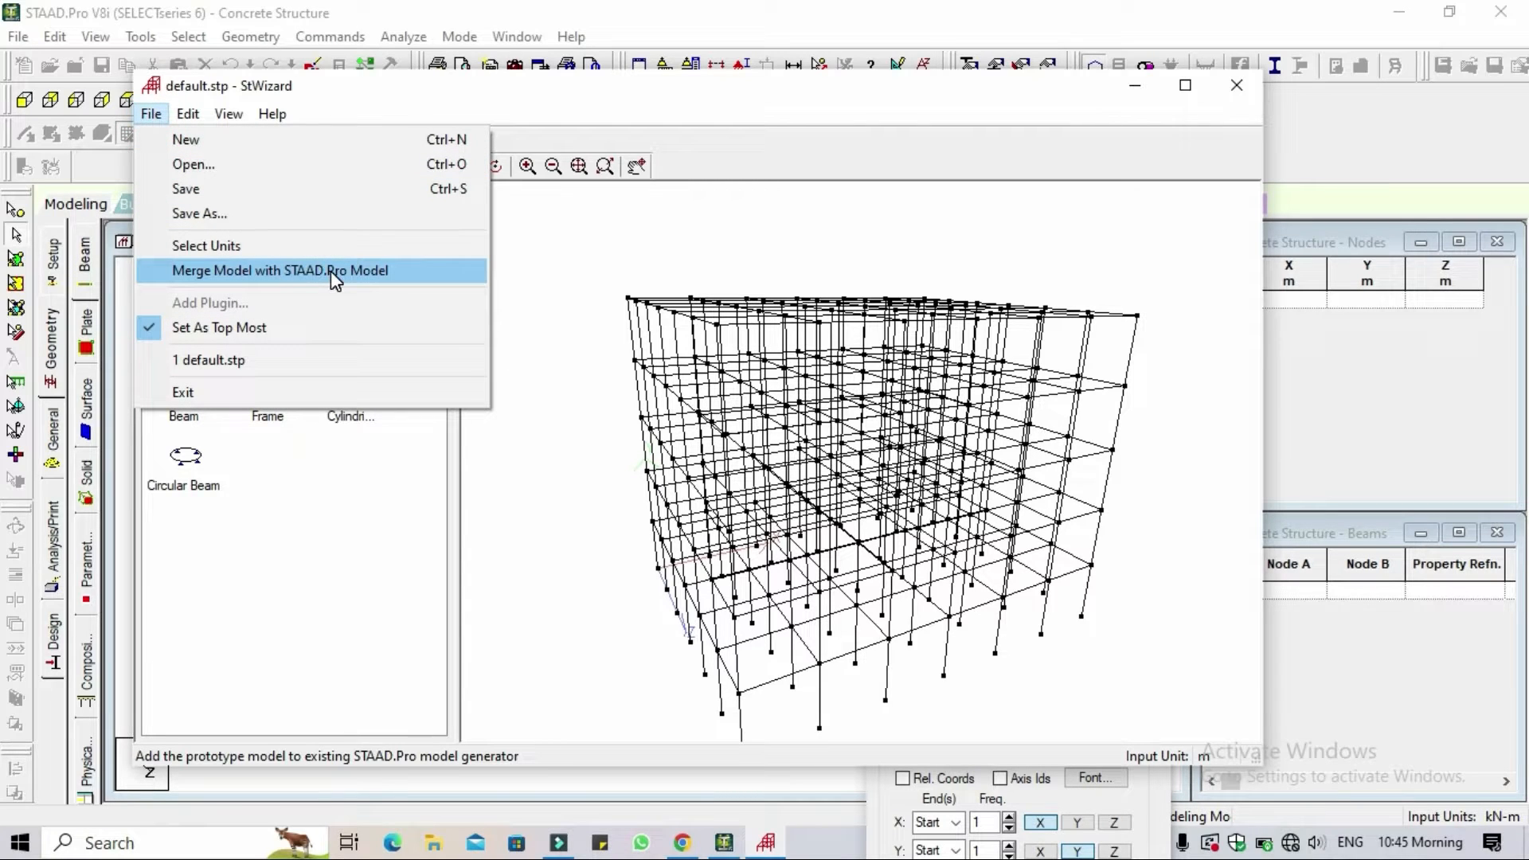
left_click(854, 94)
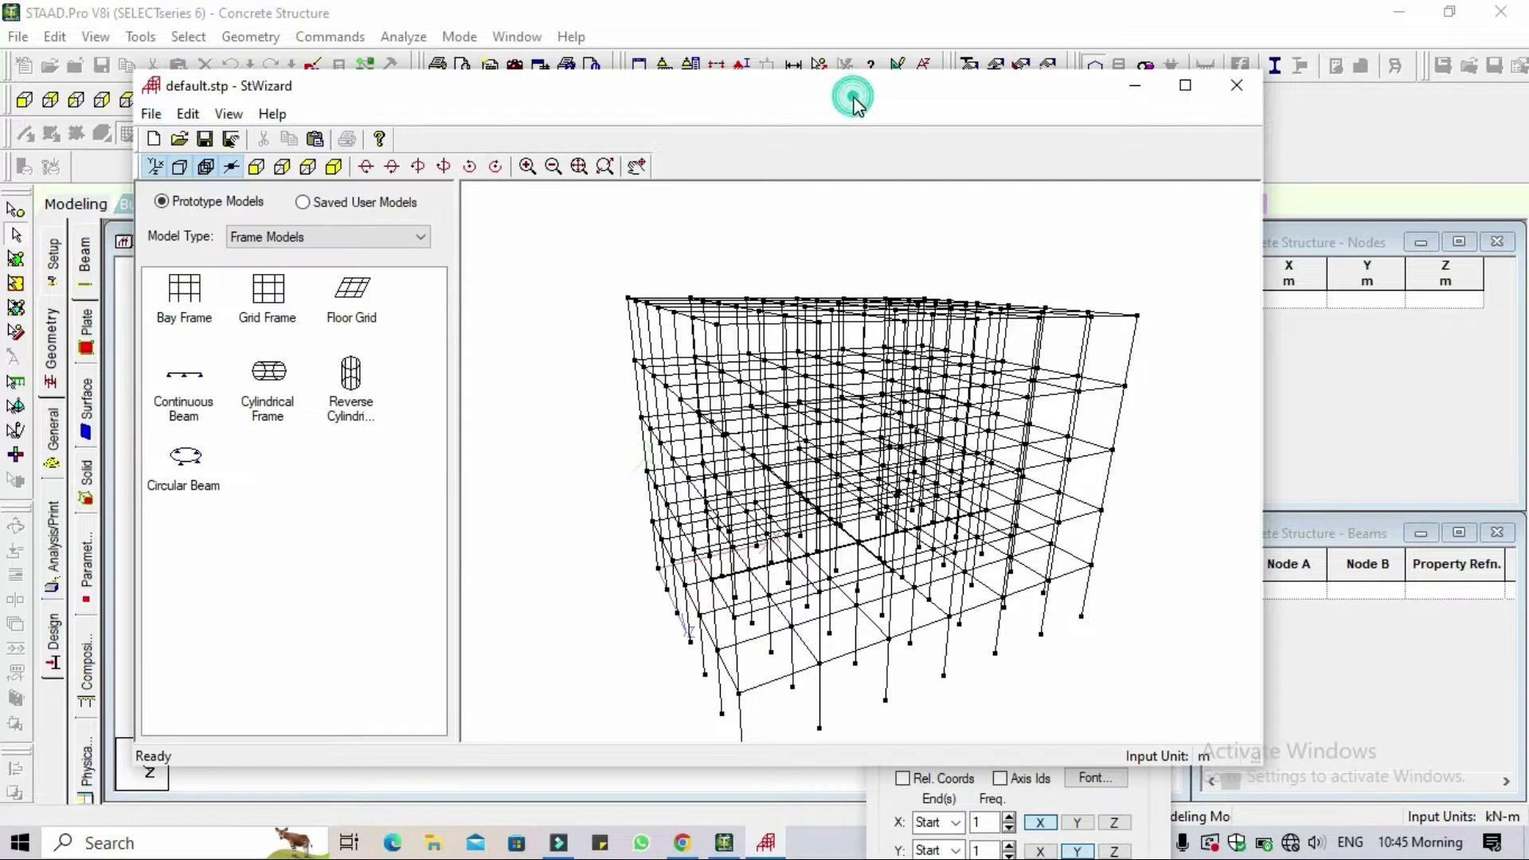
left_click(1237, 99)
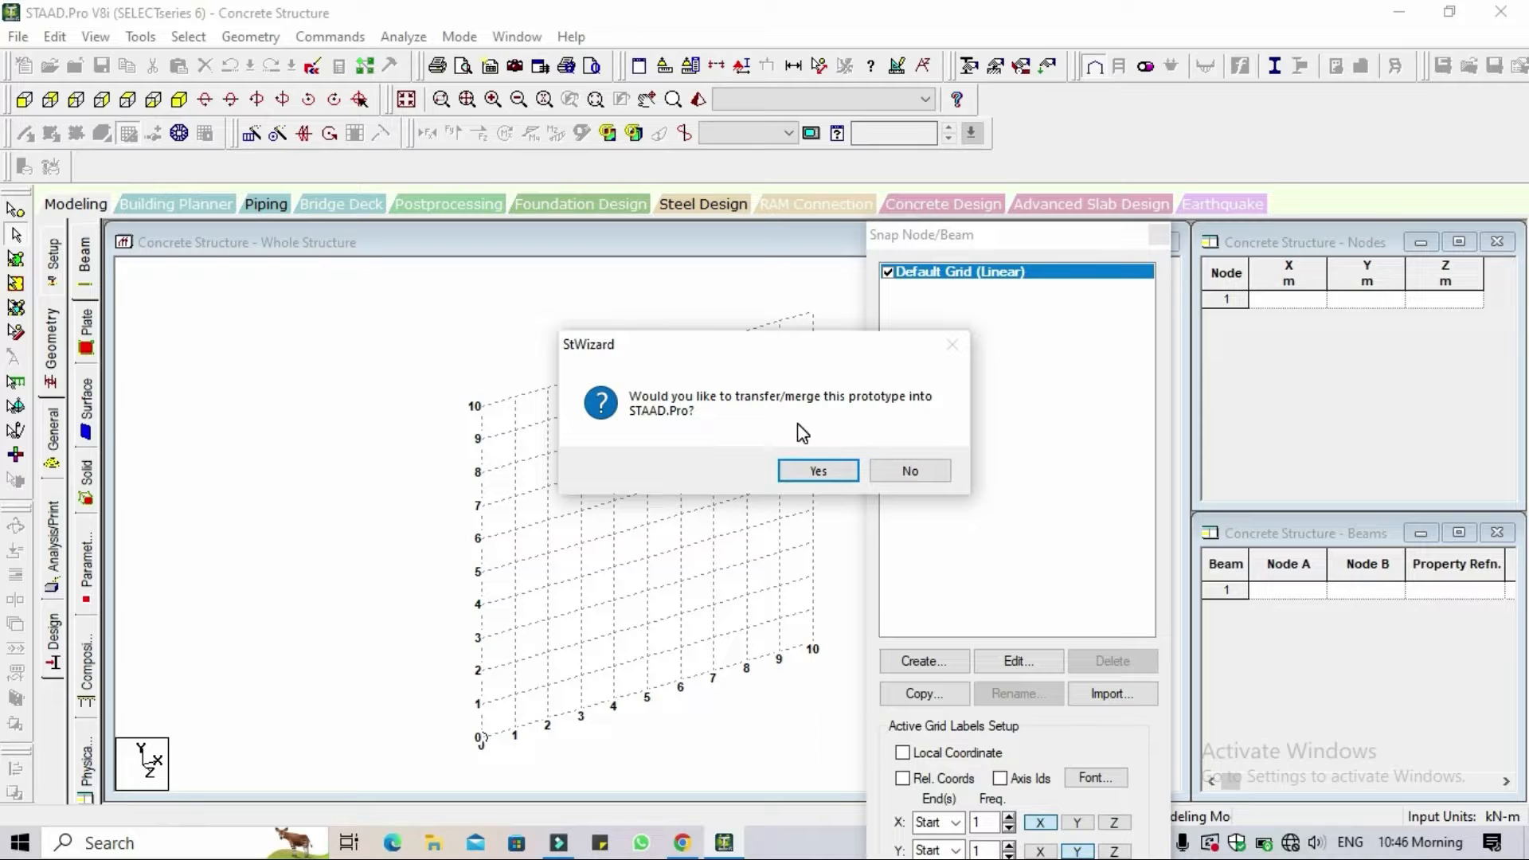
left_click(819, 472)
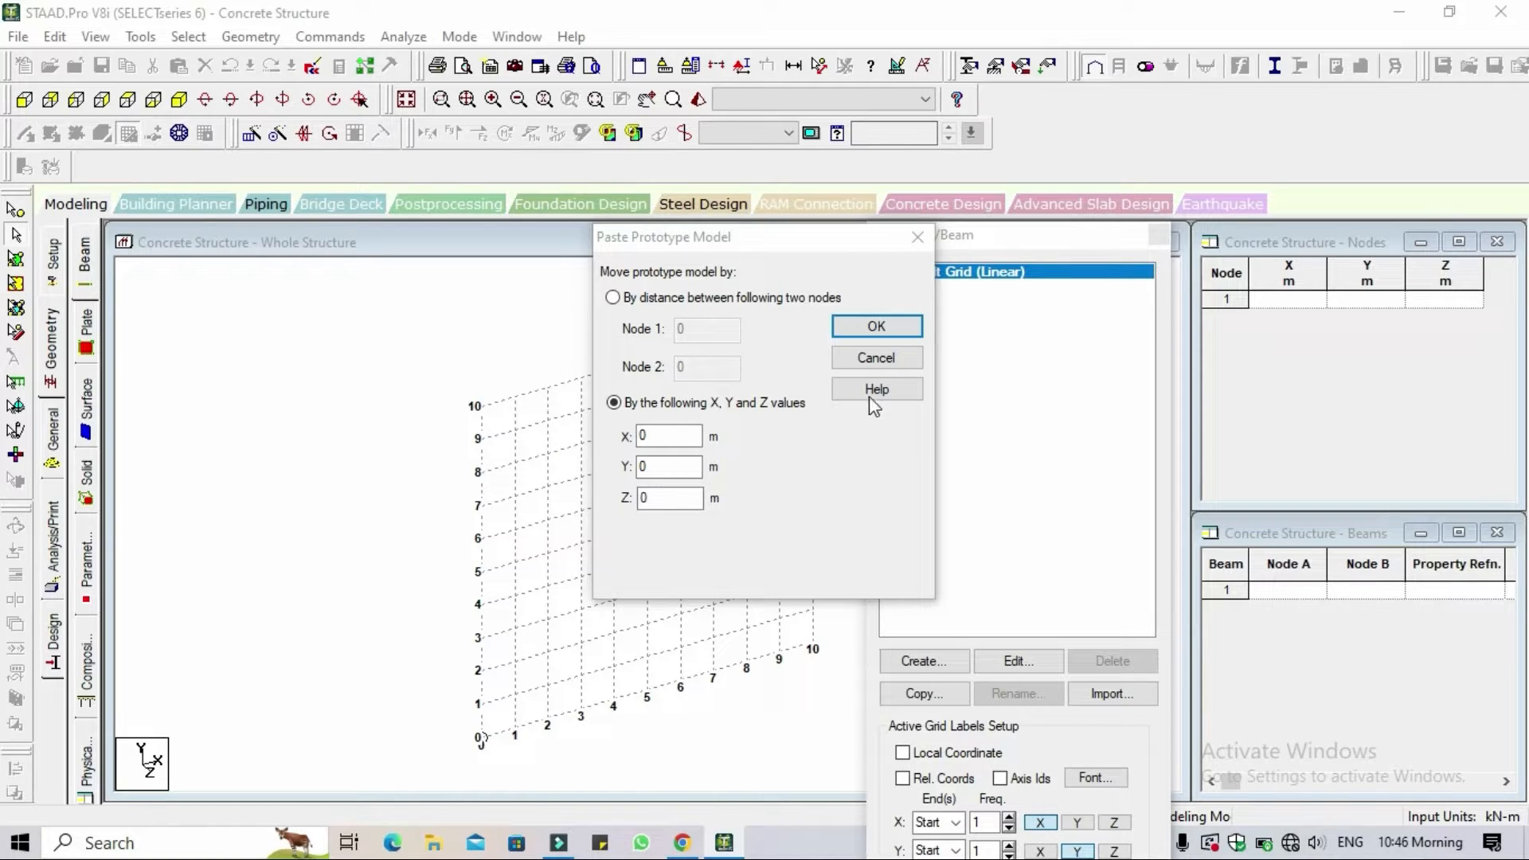
left_click(875, 323)
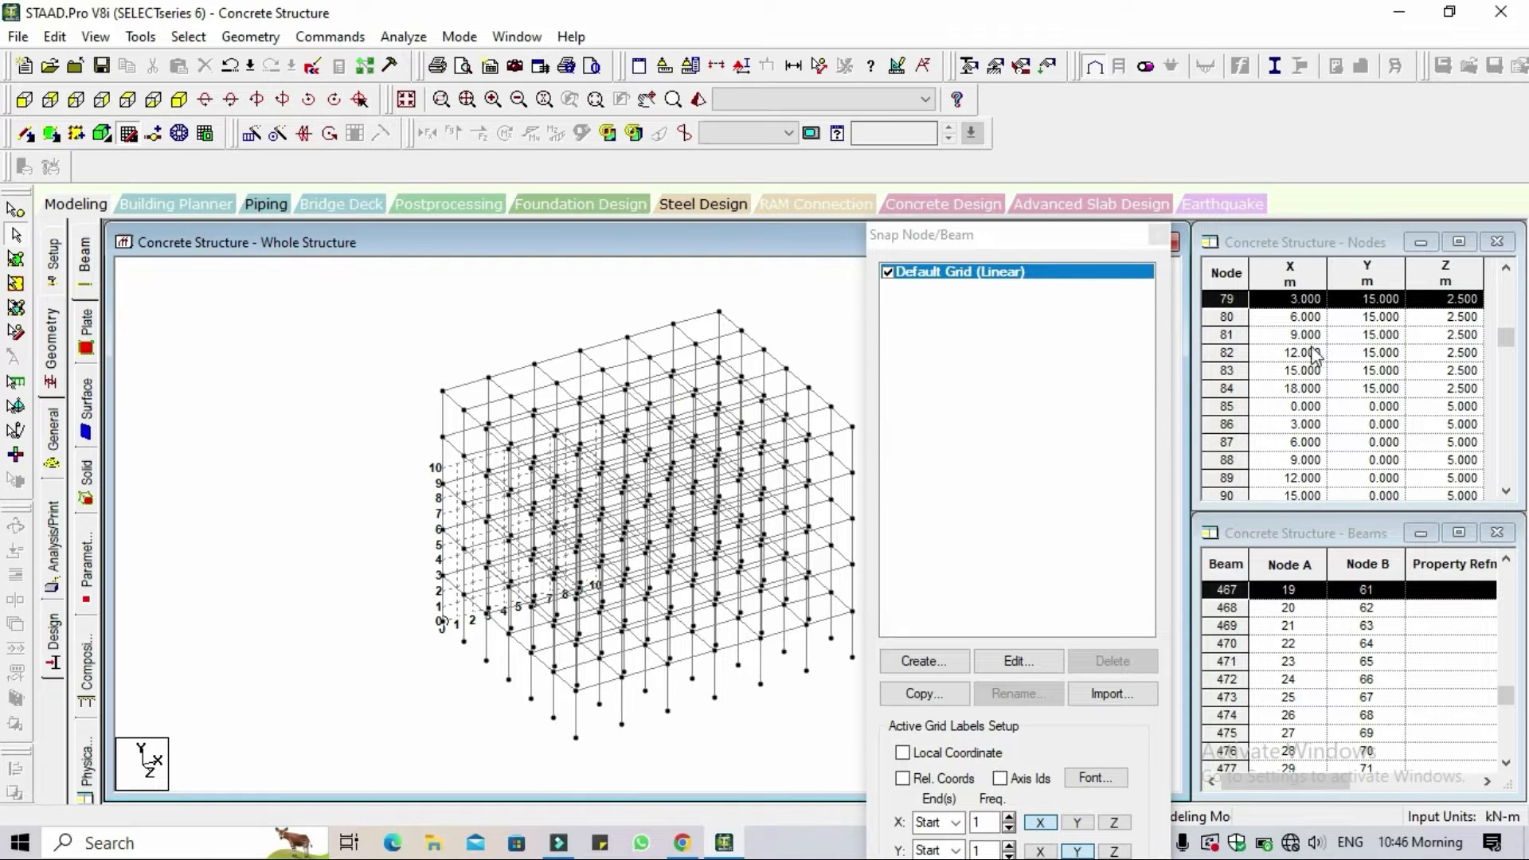
Look through the node and beam tables down to their last entries.
left_click_drag(1506, 354, 1510, 500)
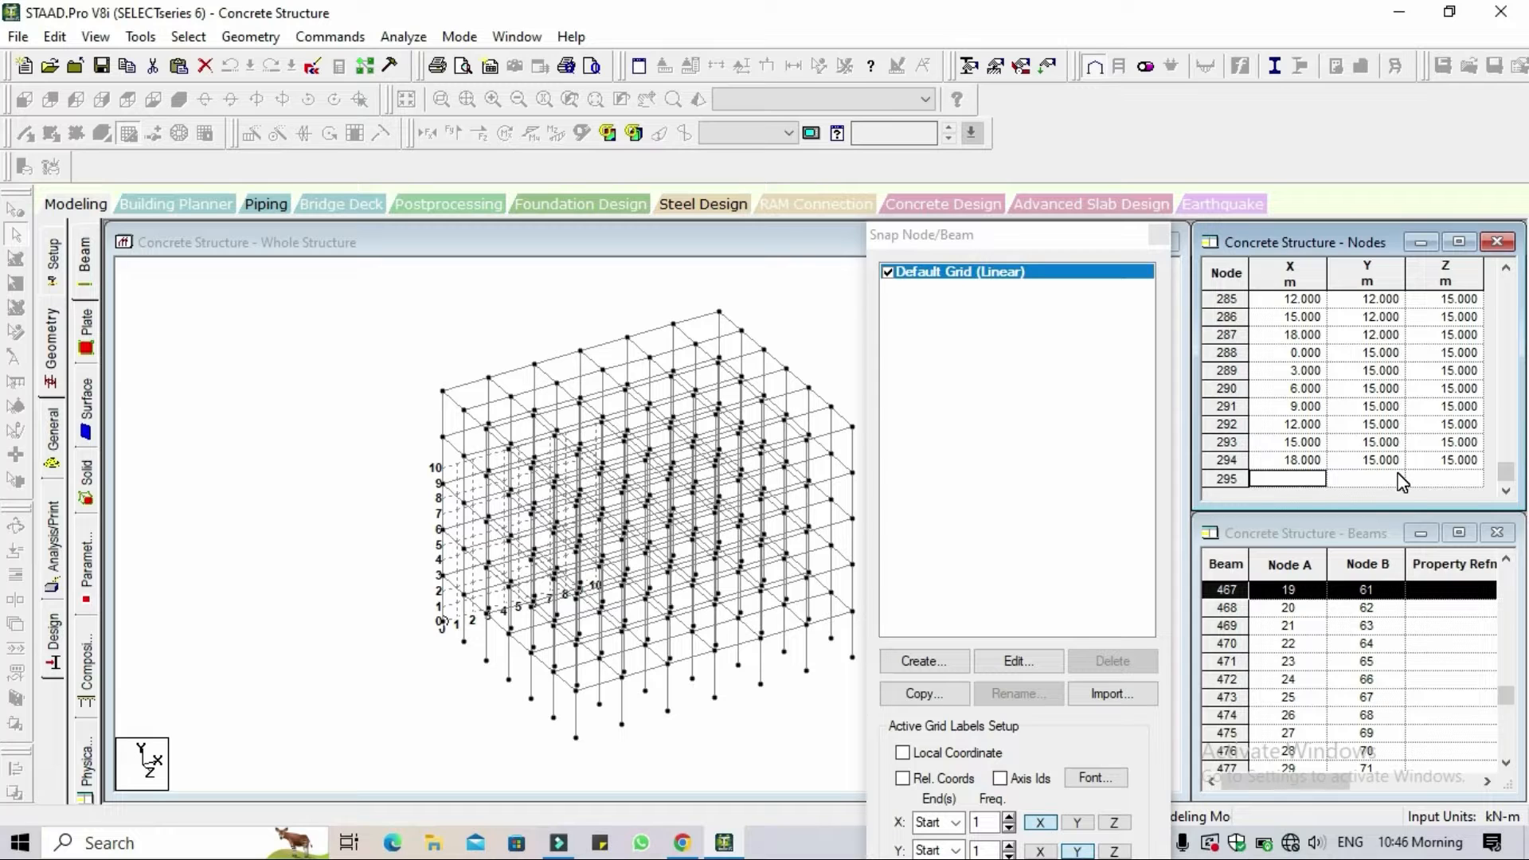
left_click(1507, 708)
left_click_drag(1507, 708, 1506, 743)
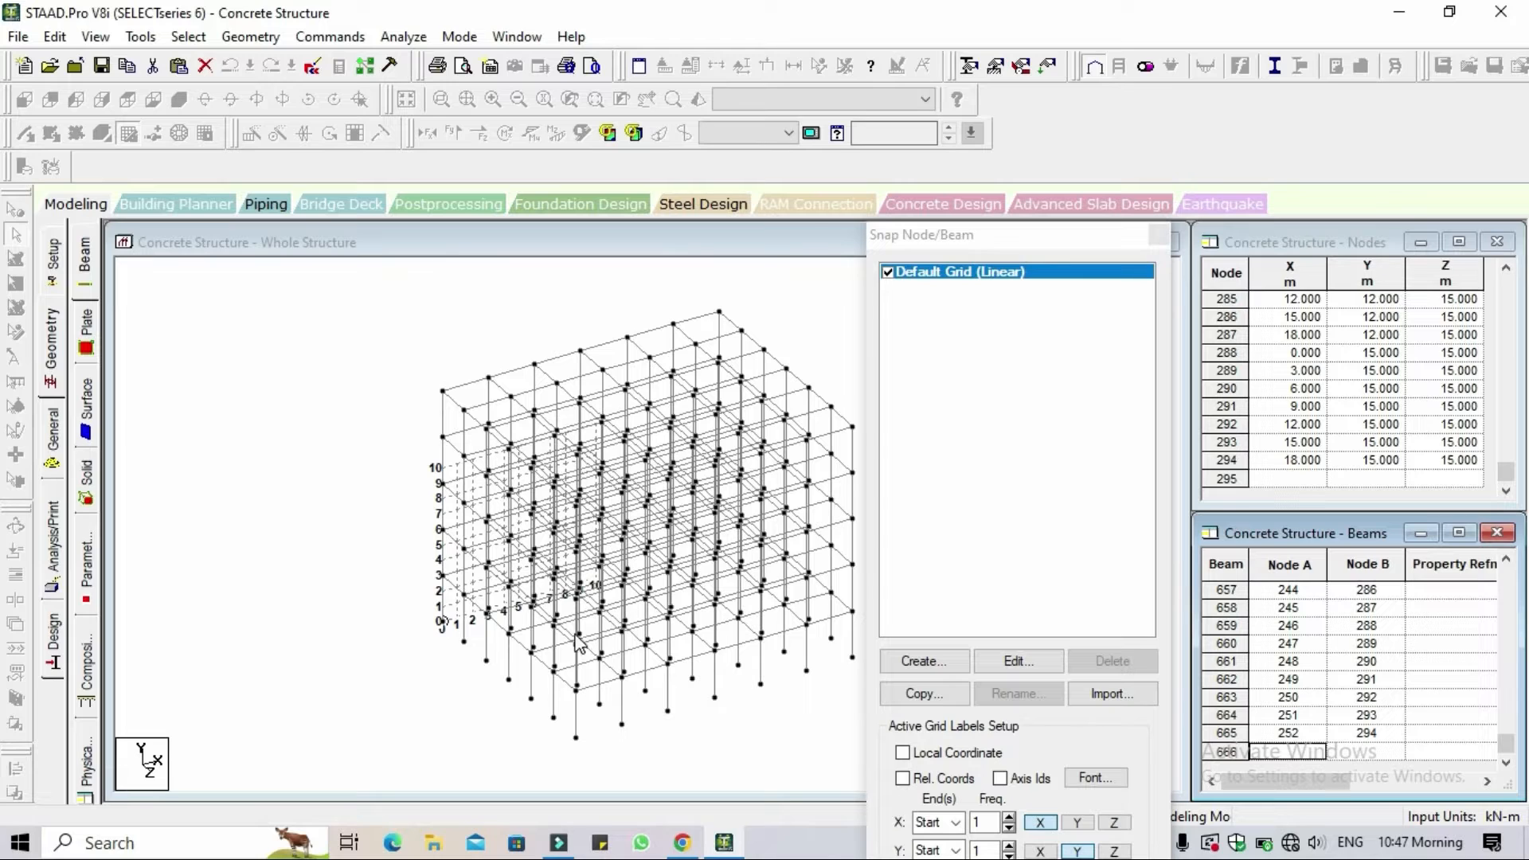
Close the Snap Node/Beam grid and show the whole structure in front view.
left_click(1159, 236)
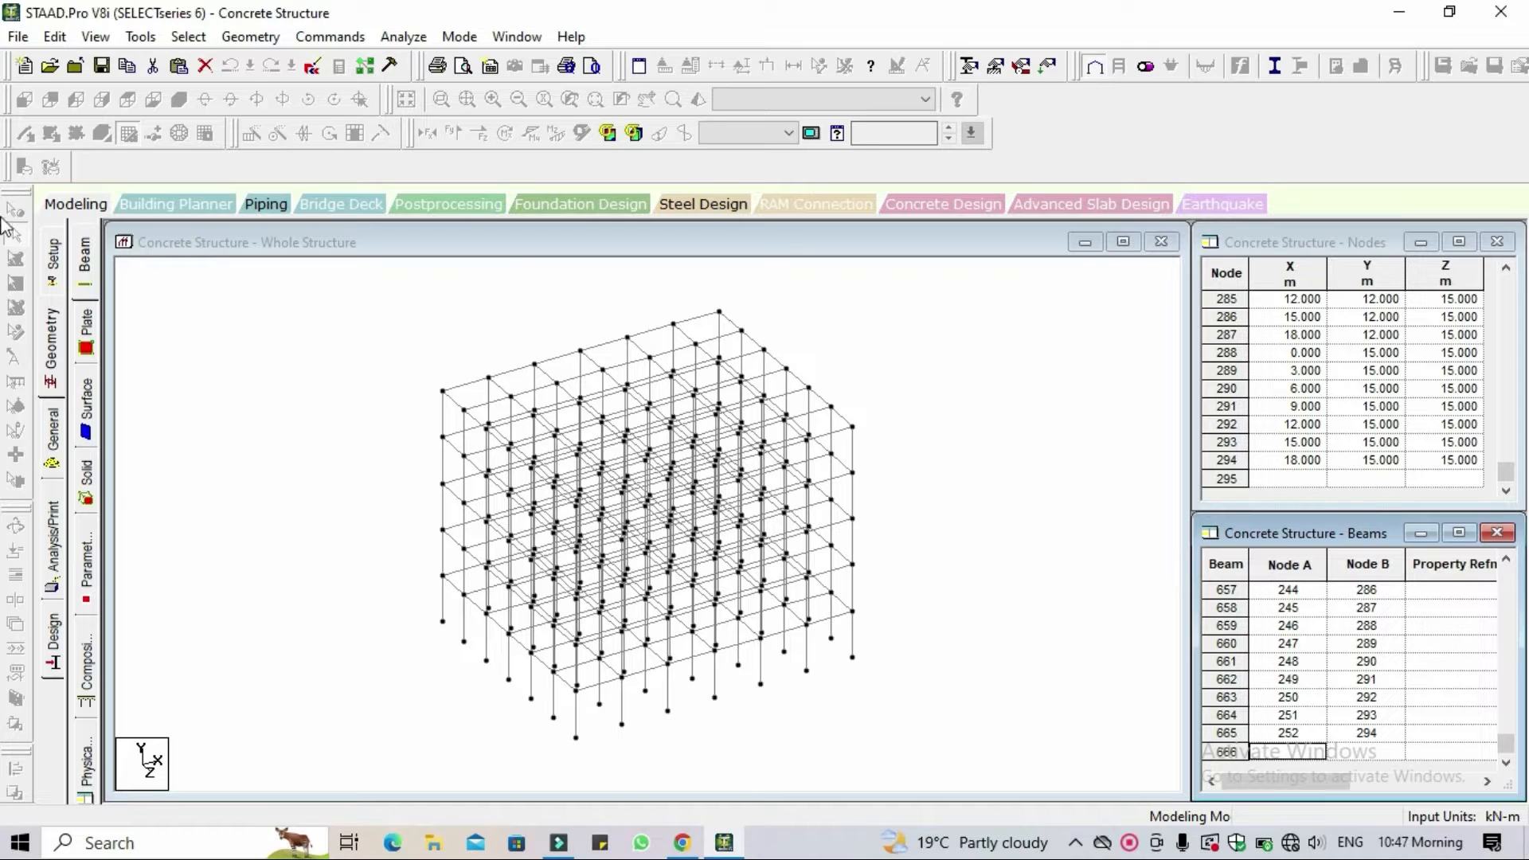
left_click(234, 275)
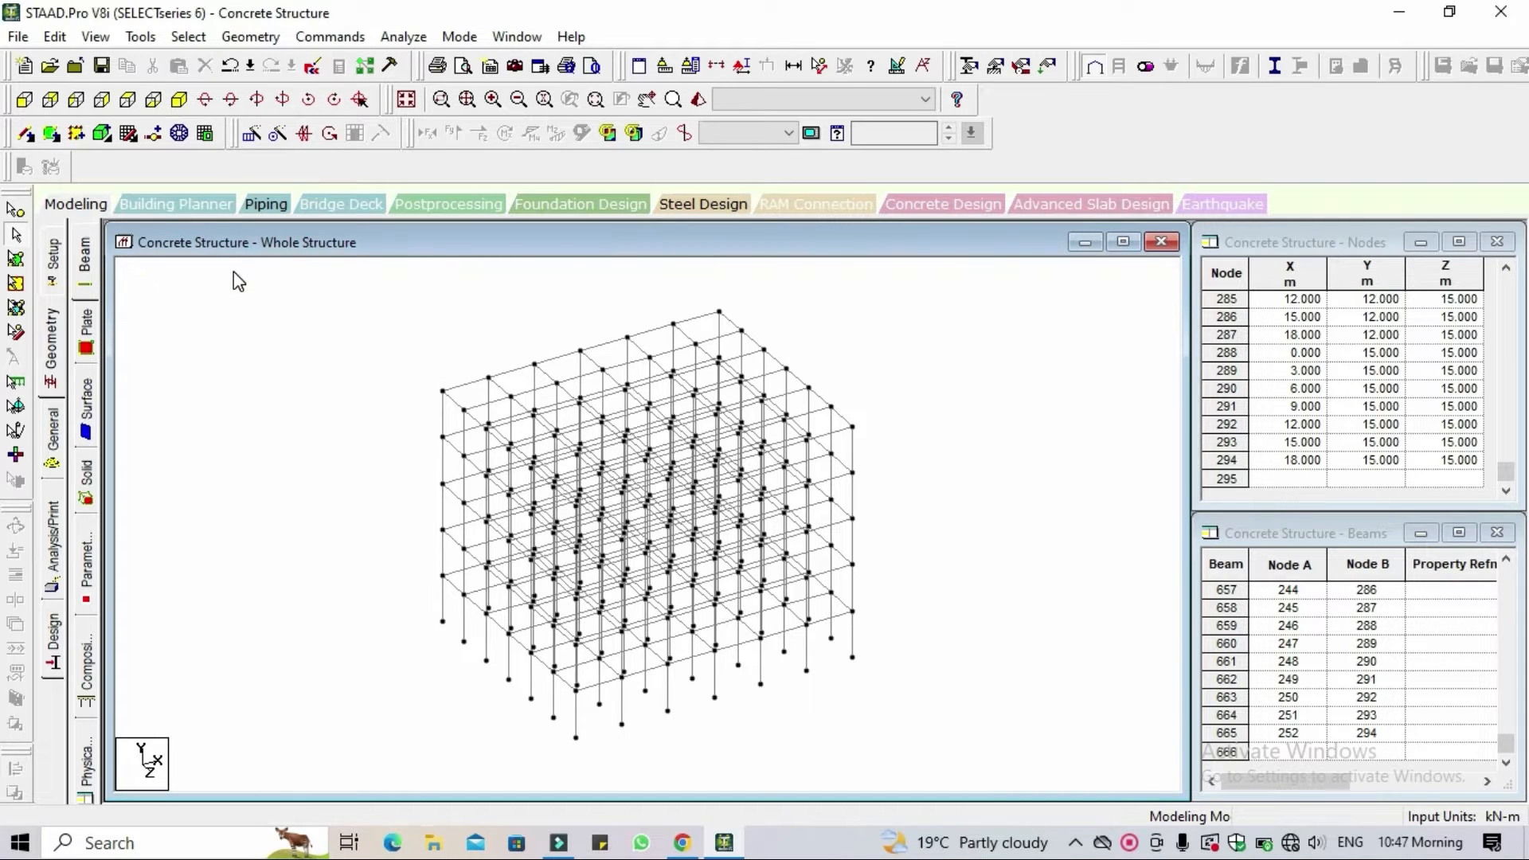
left_click(31, 102)
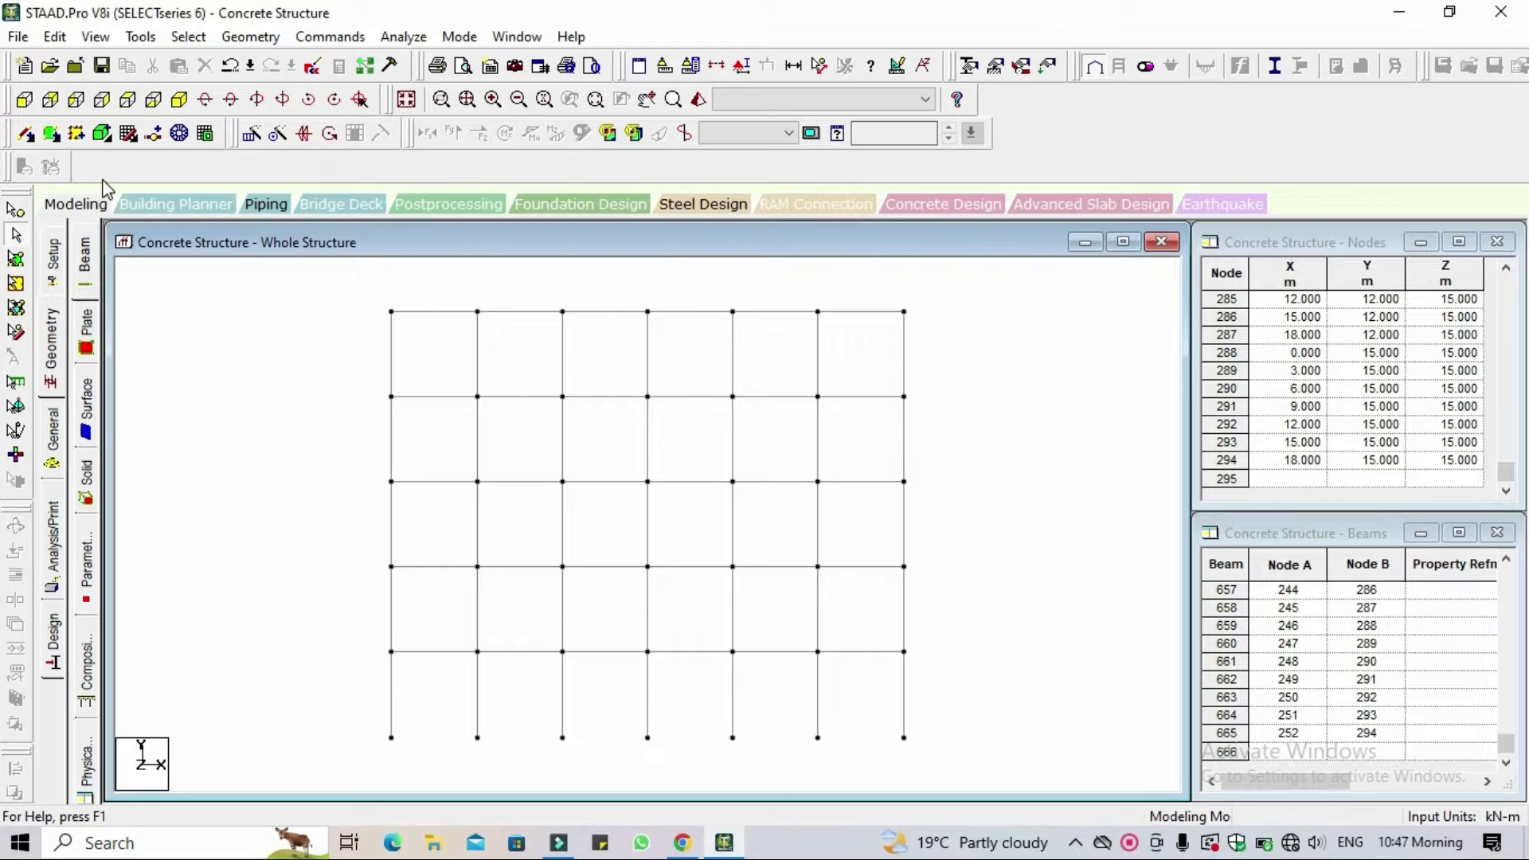
View the whole frame from the side, from above and in isometric view.
left_click(77, 102)
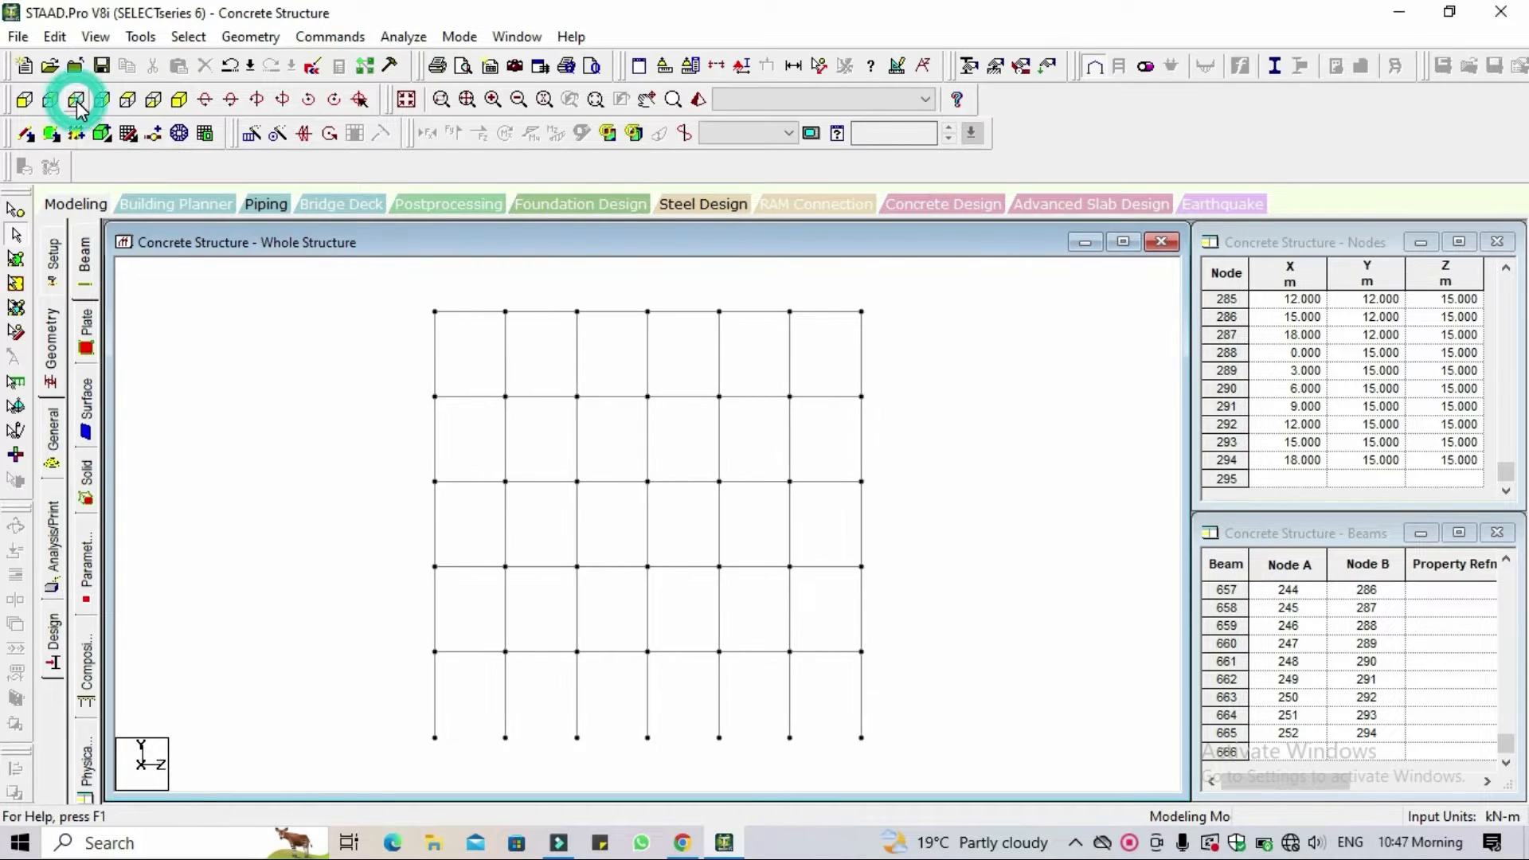
left_click(126, 109)
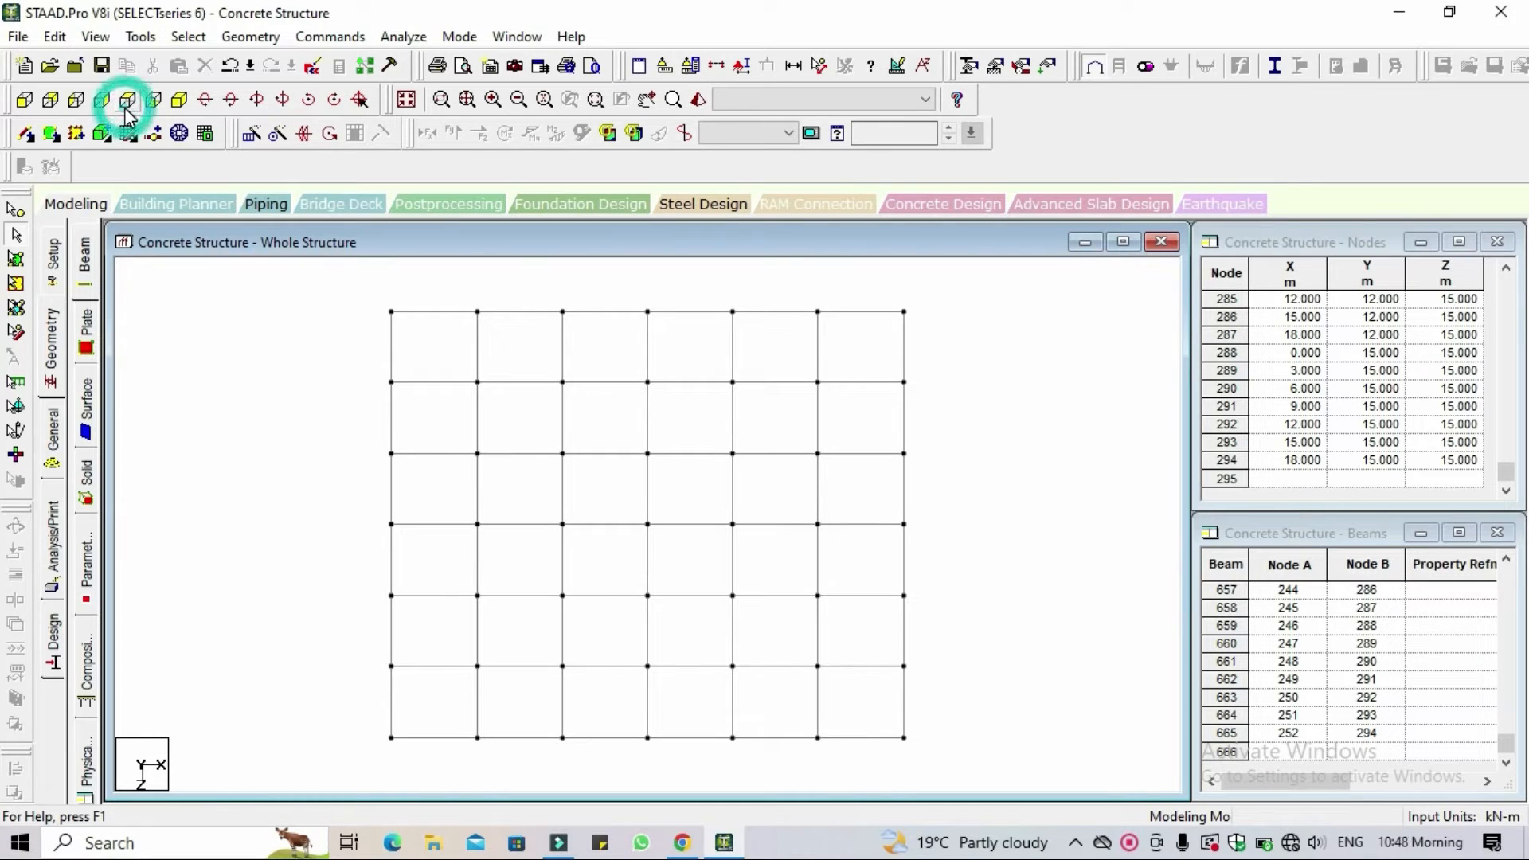
left_click(179, 102)
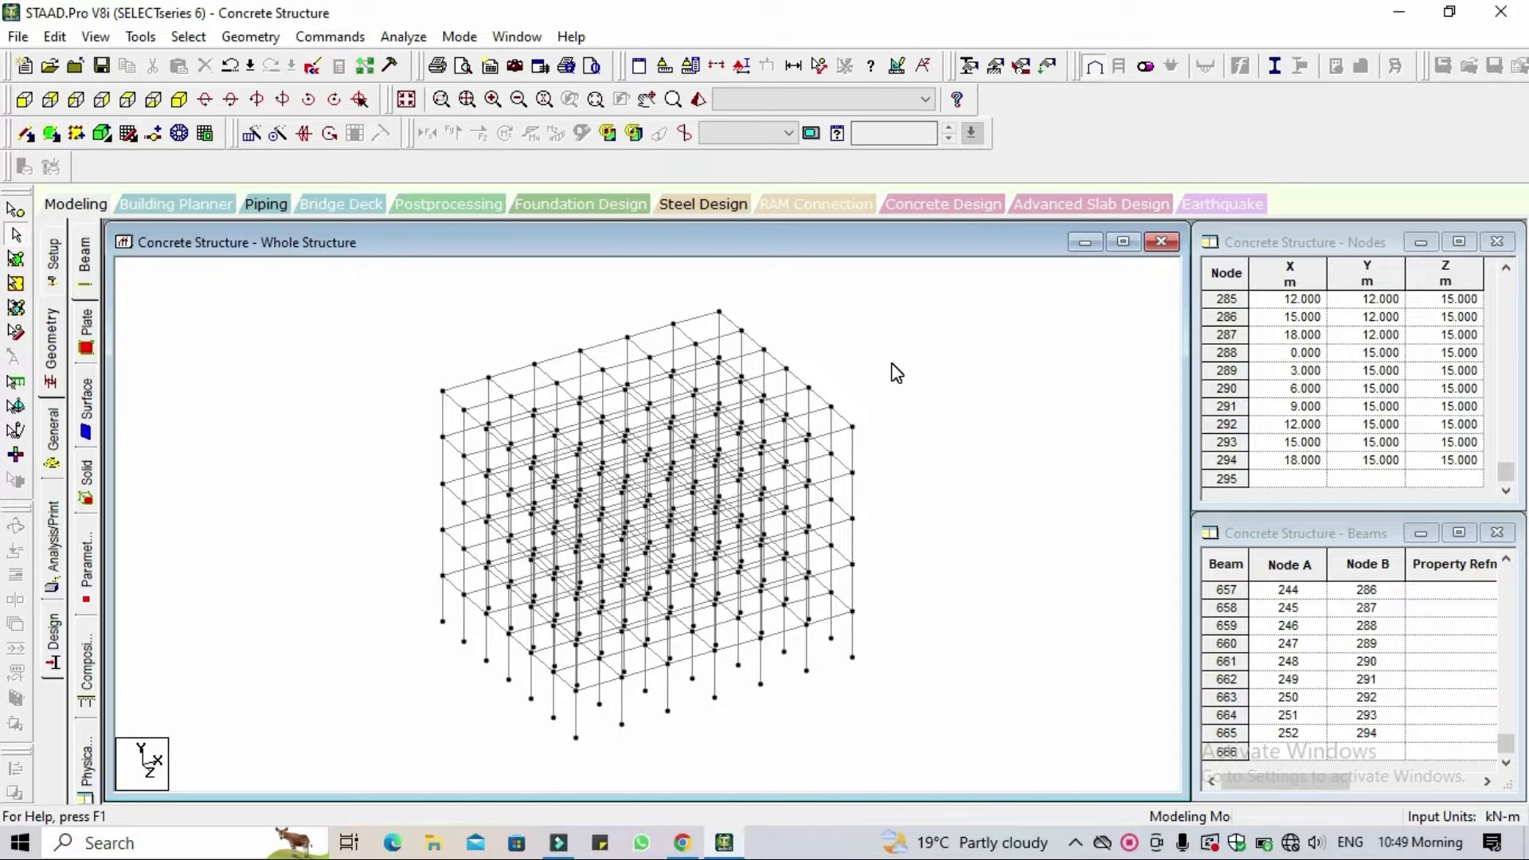
Isolate the lowest storey in front view with a Window / Rubber Band section around its columns and beams.
left_click(719, 67)
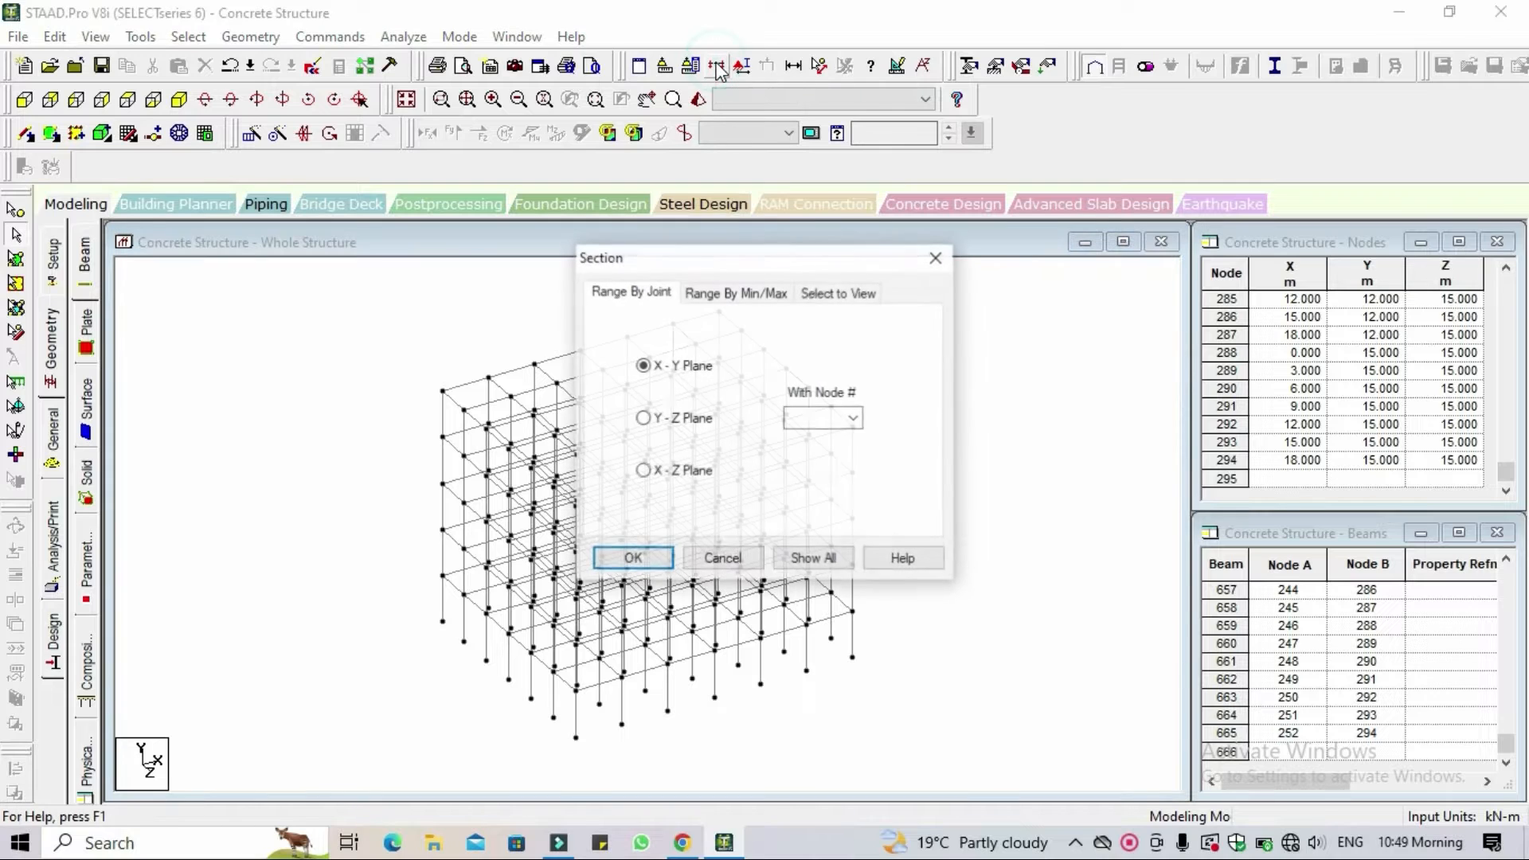
left_click(937, 257)
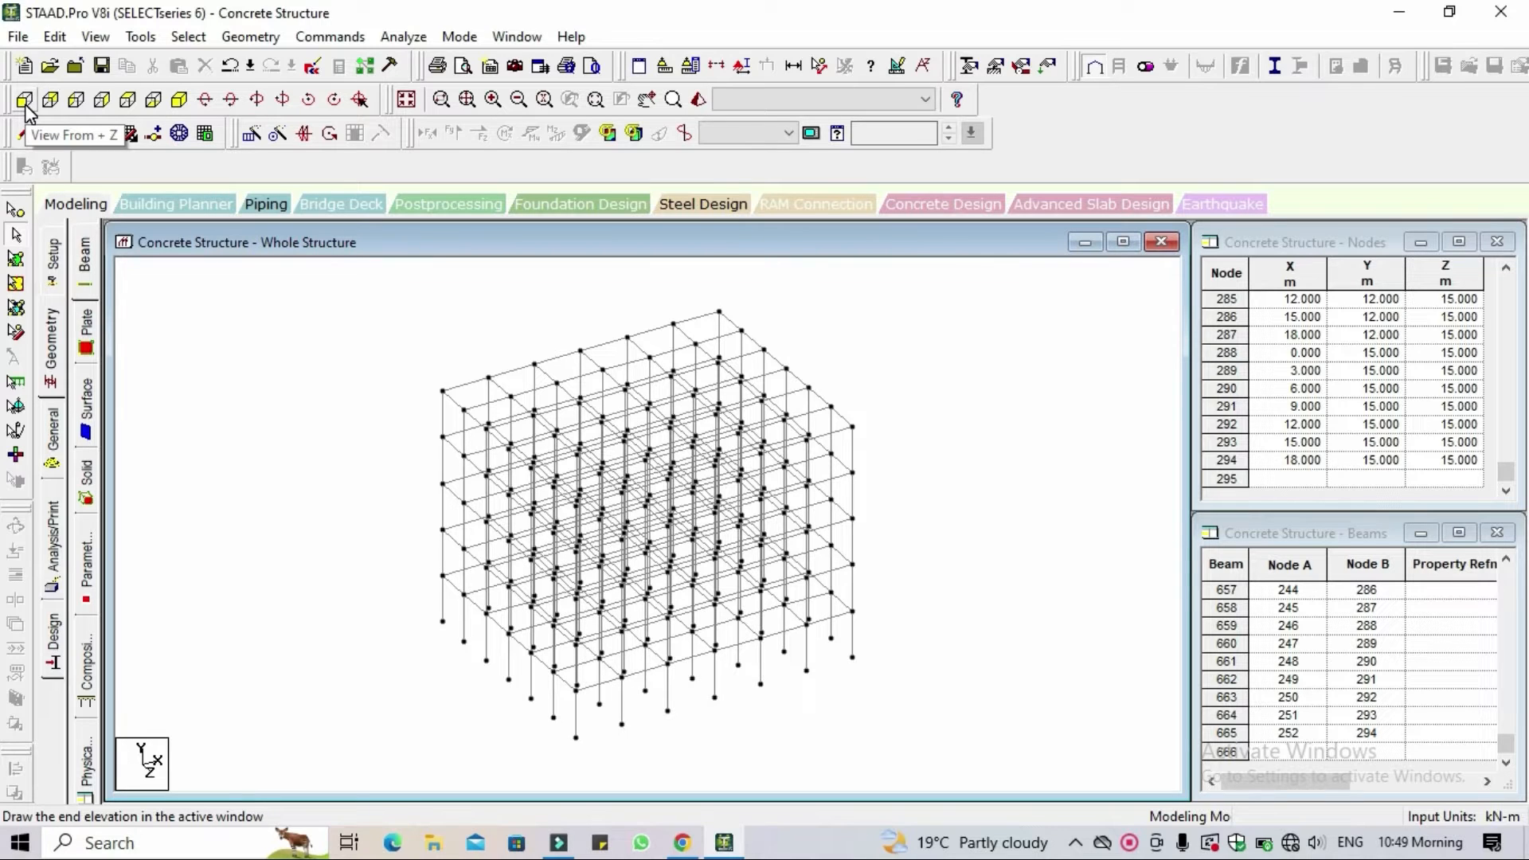
left_click(25, 101)
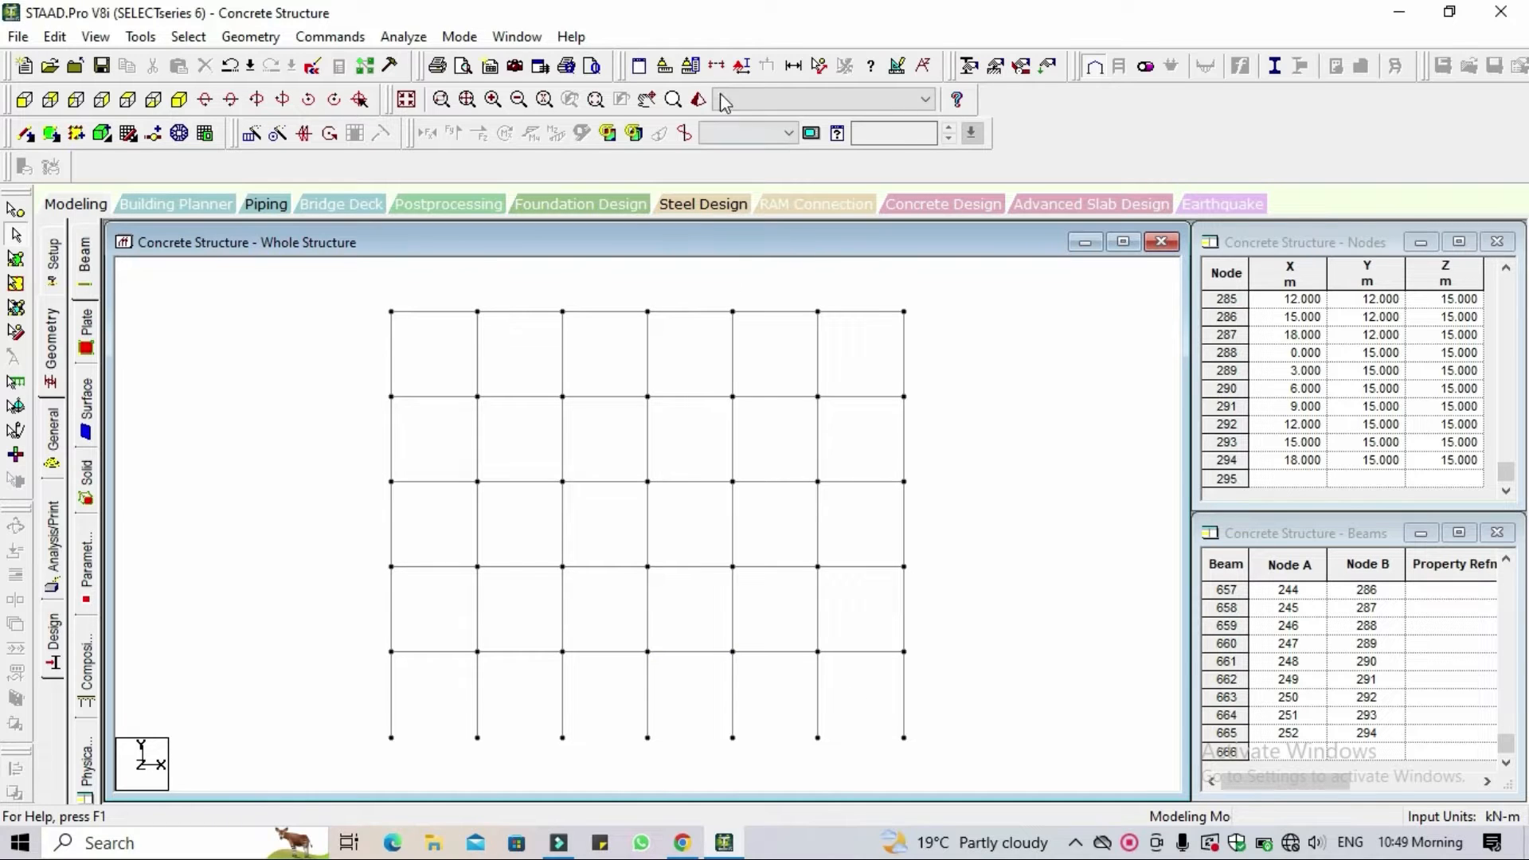
left_click(717, 70)
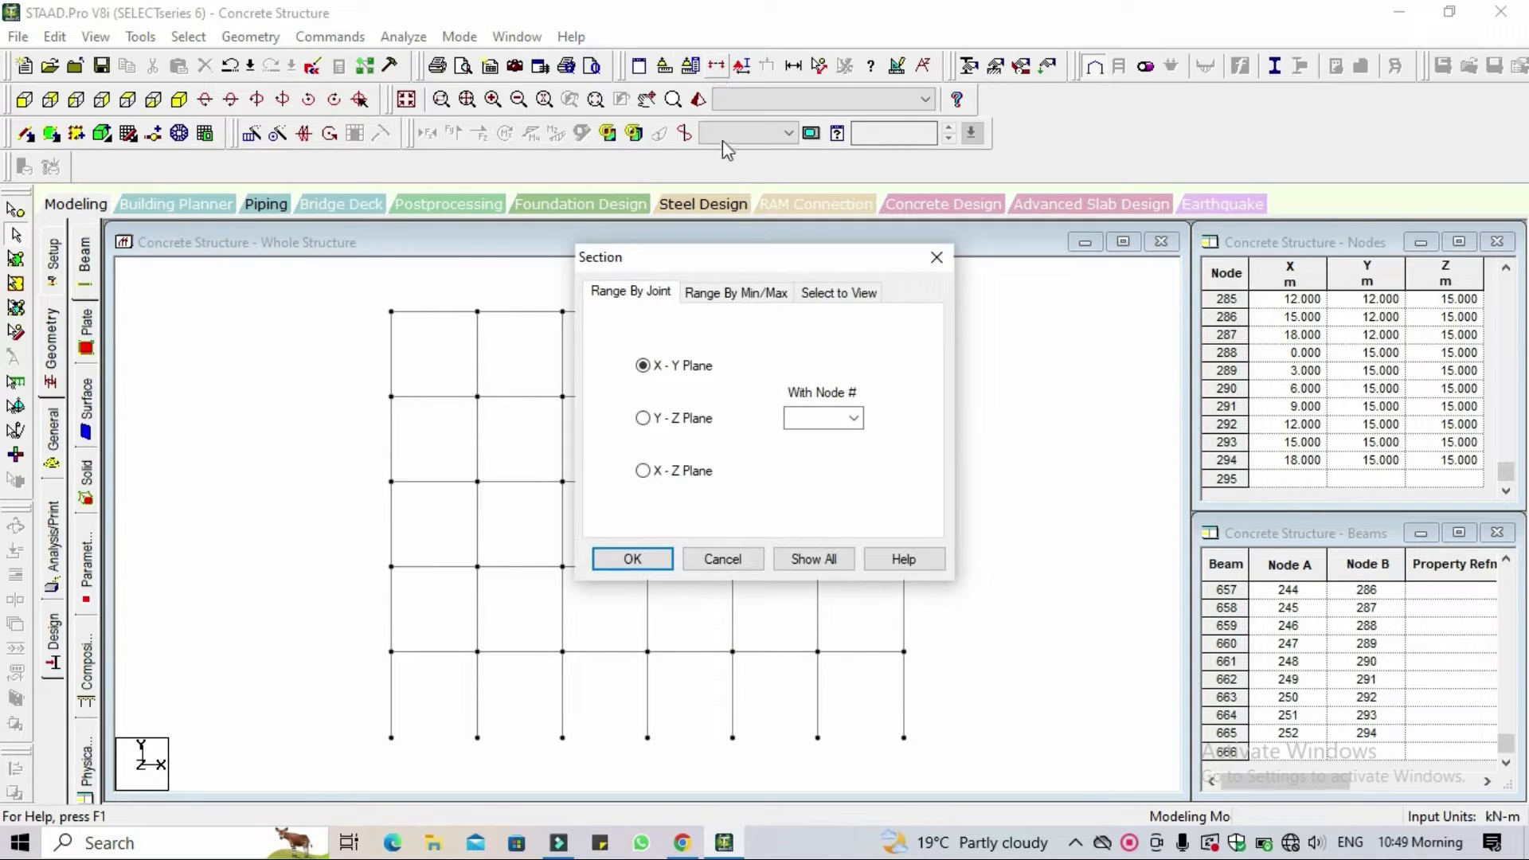
left_click(841, 303)
left_click_drag(779, 263, 1181, 158)
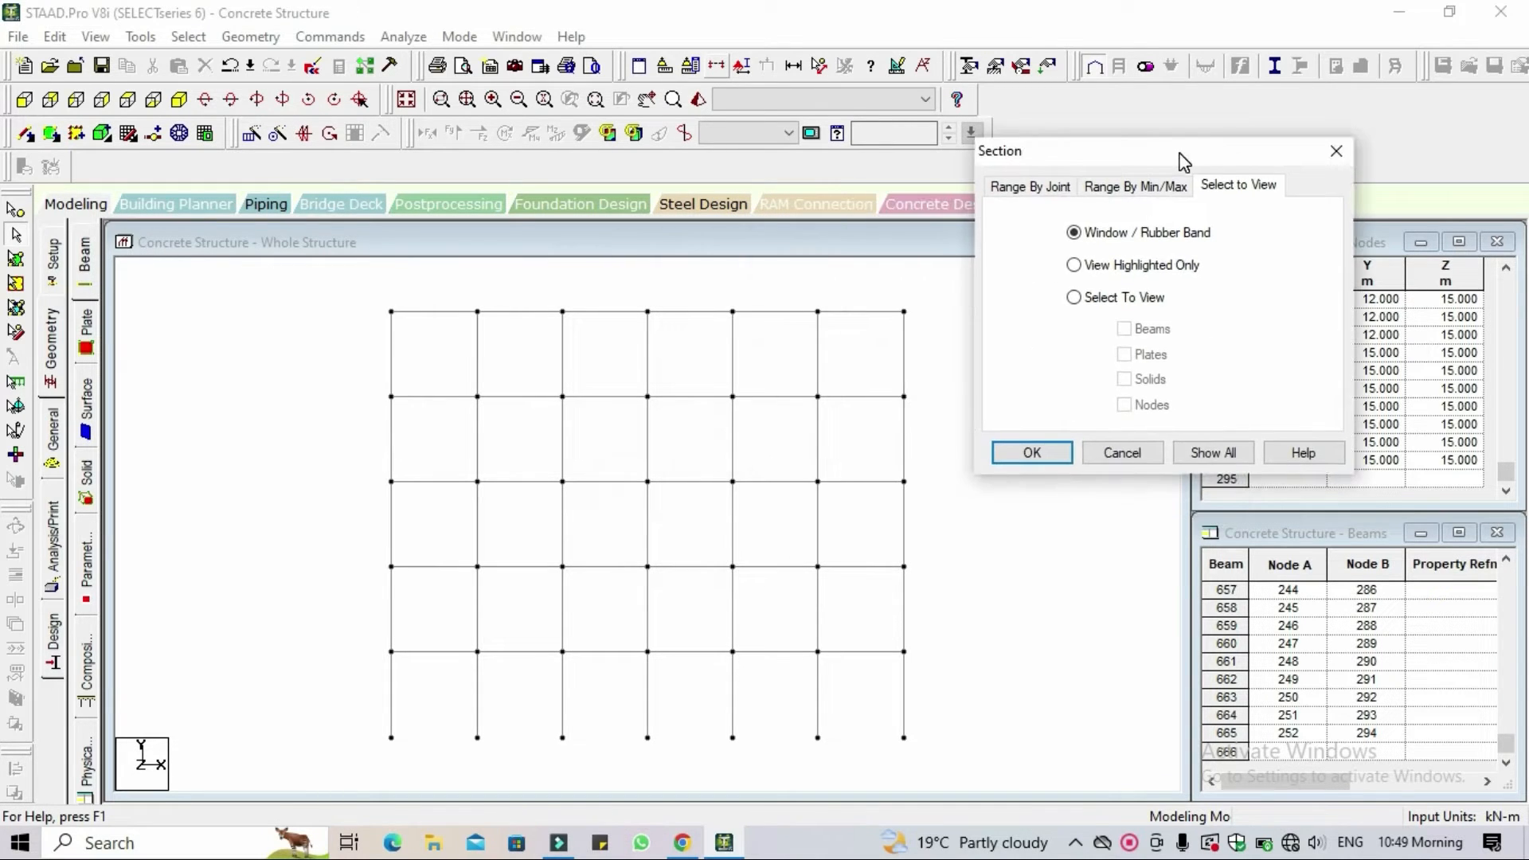
left_click(1032, 452)
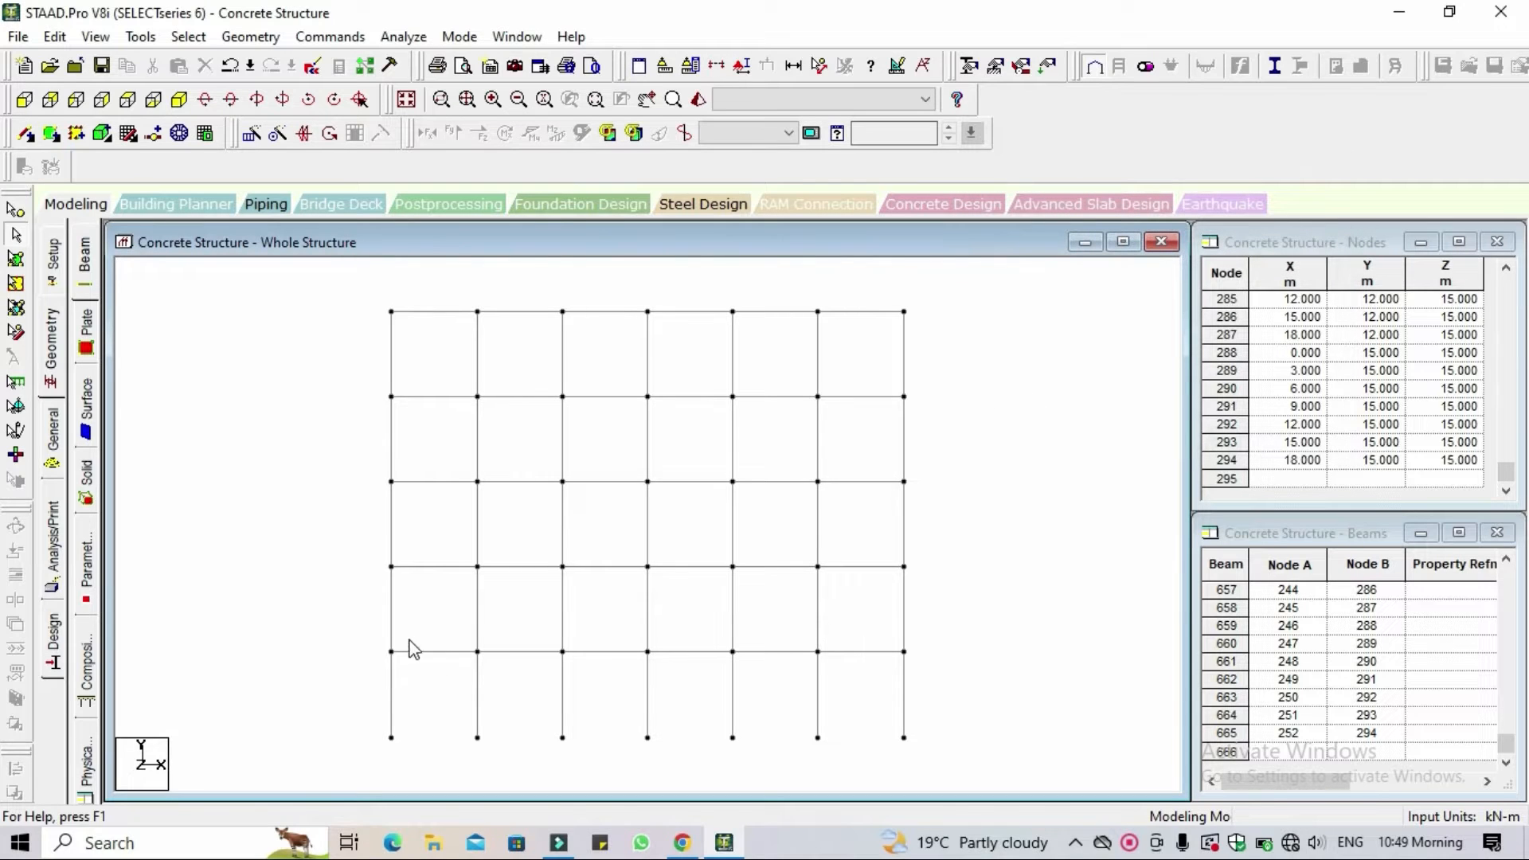
left_click_drag(363, 633, 925, 755)
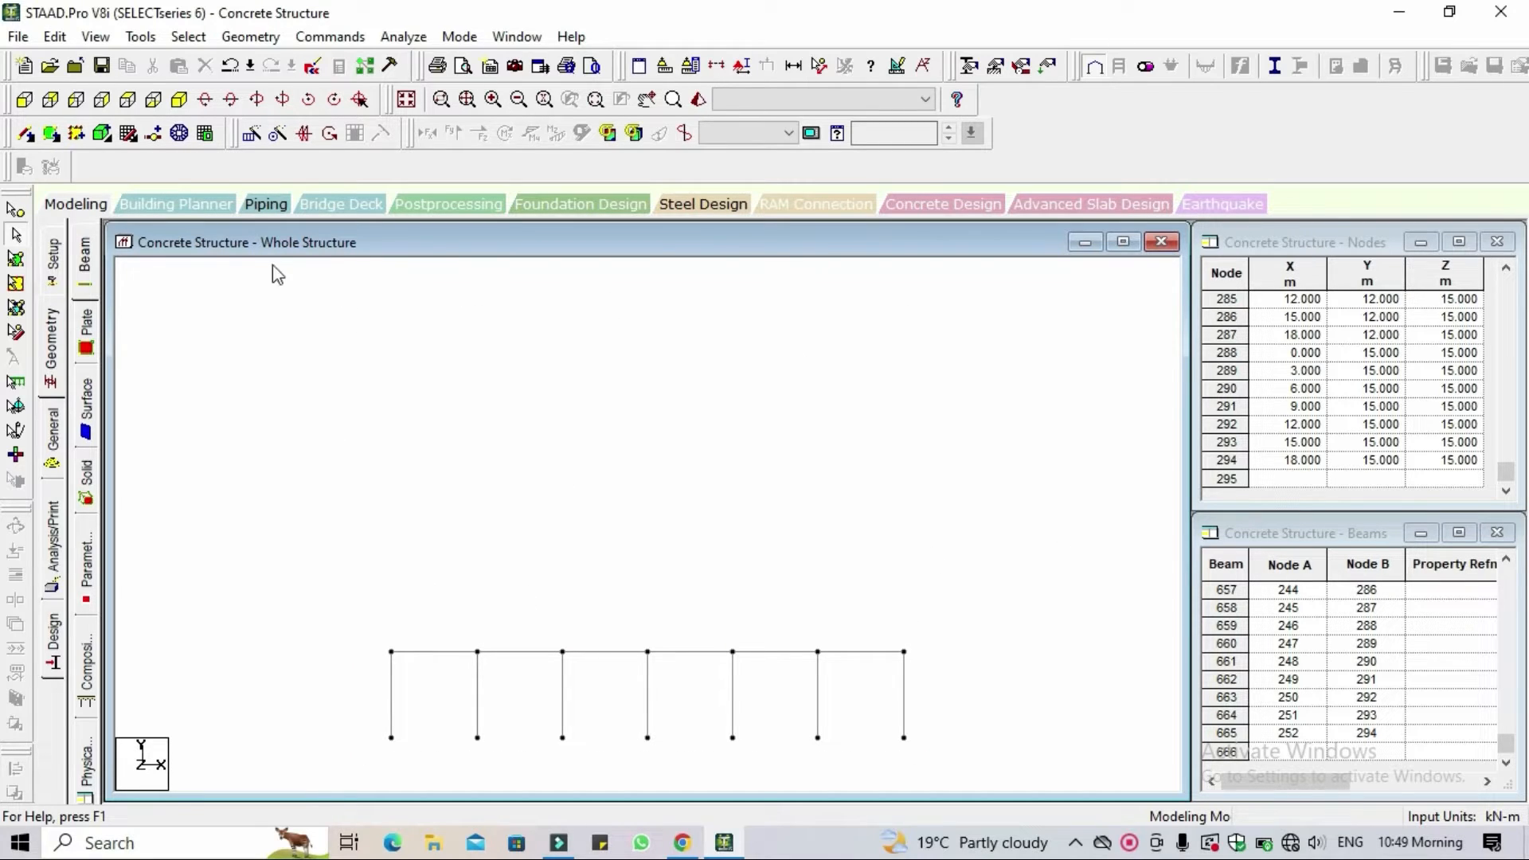
Show the isolated storey in isometric view and add a four-noded plate spanning the four outer corner nodes at beam level.
left_click(179, 99)
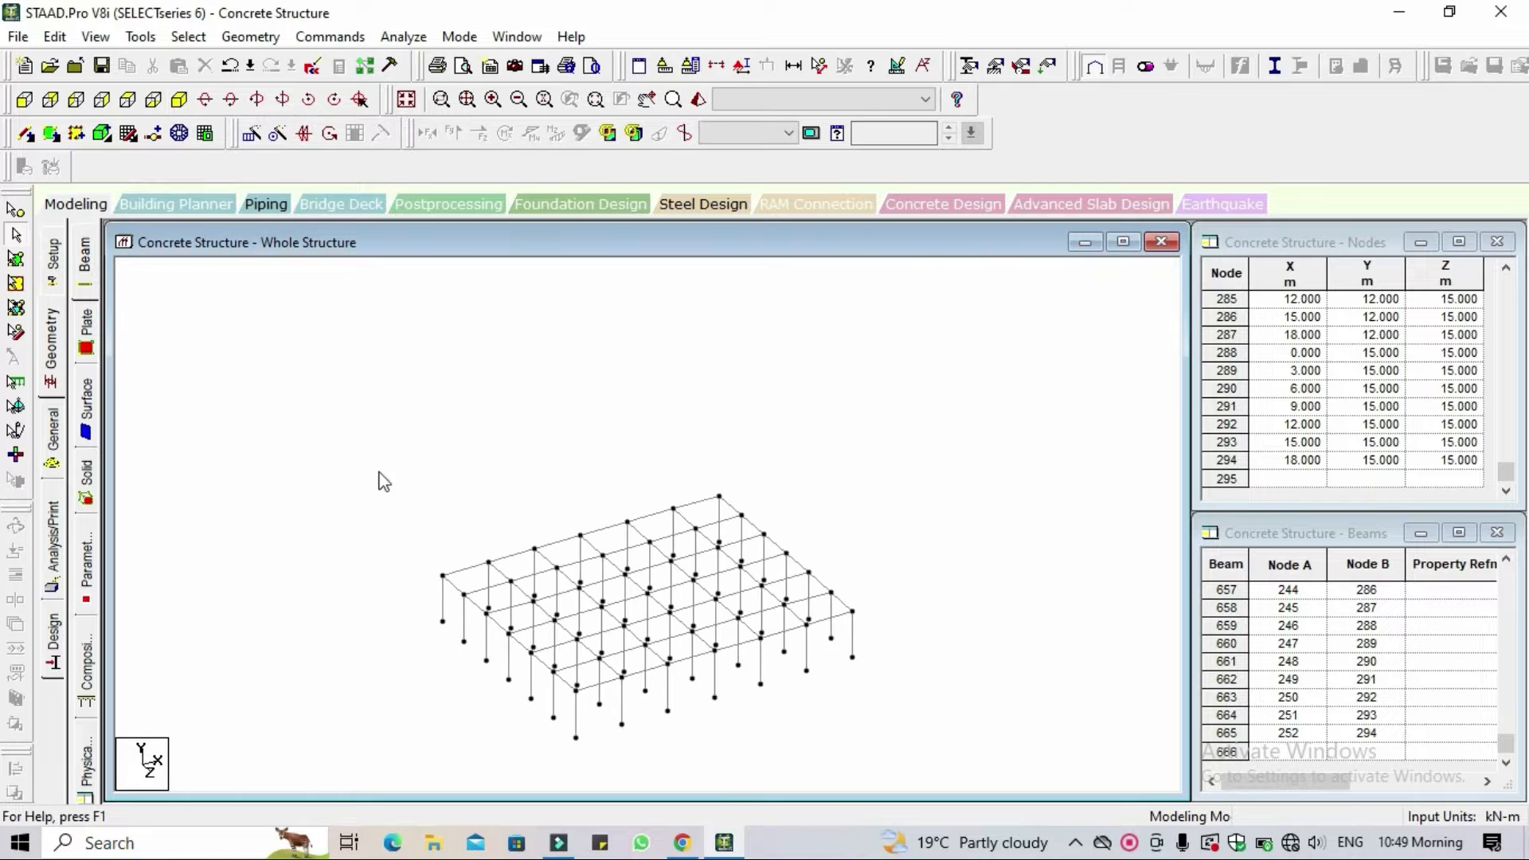
scroll(698, 657, "up", 7)
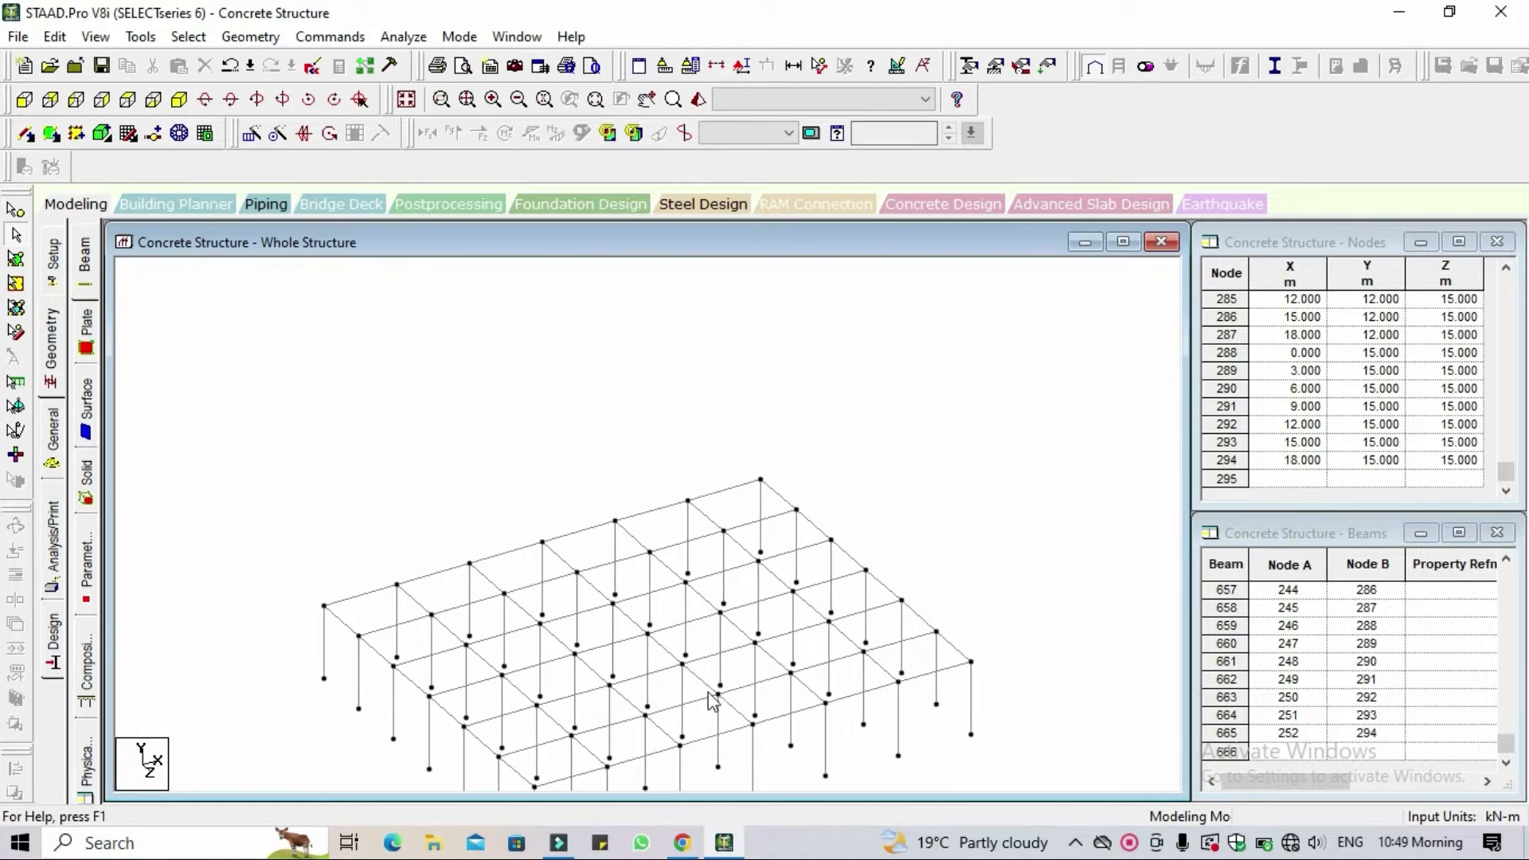
middle_click_drag(729, 729, 718, 587)
scroll(621, 575, "up", 4)
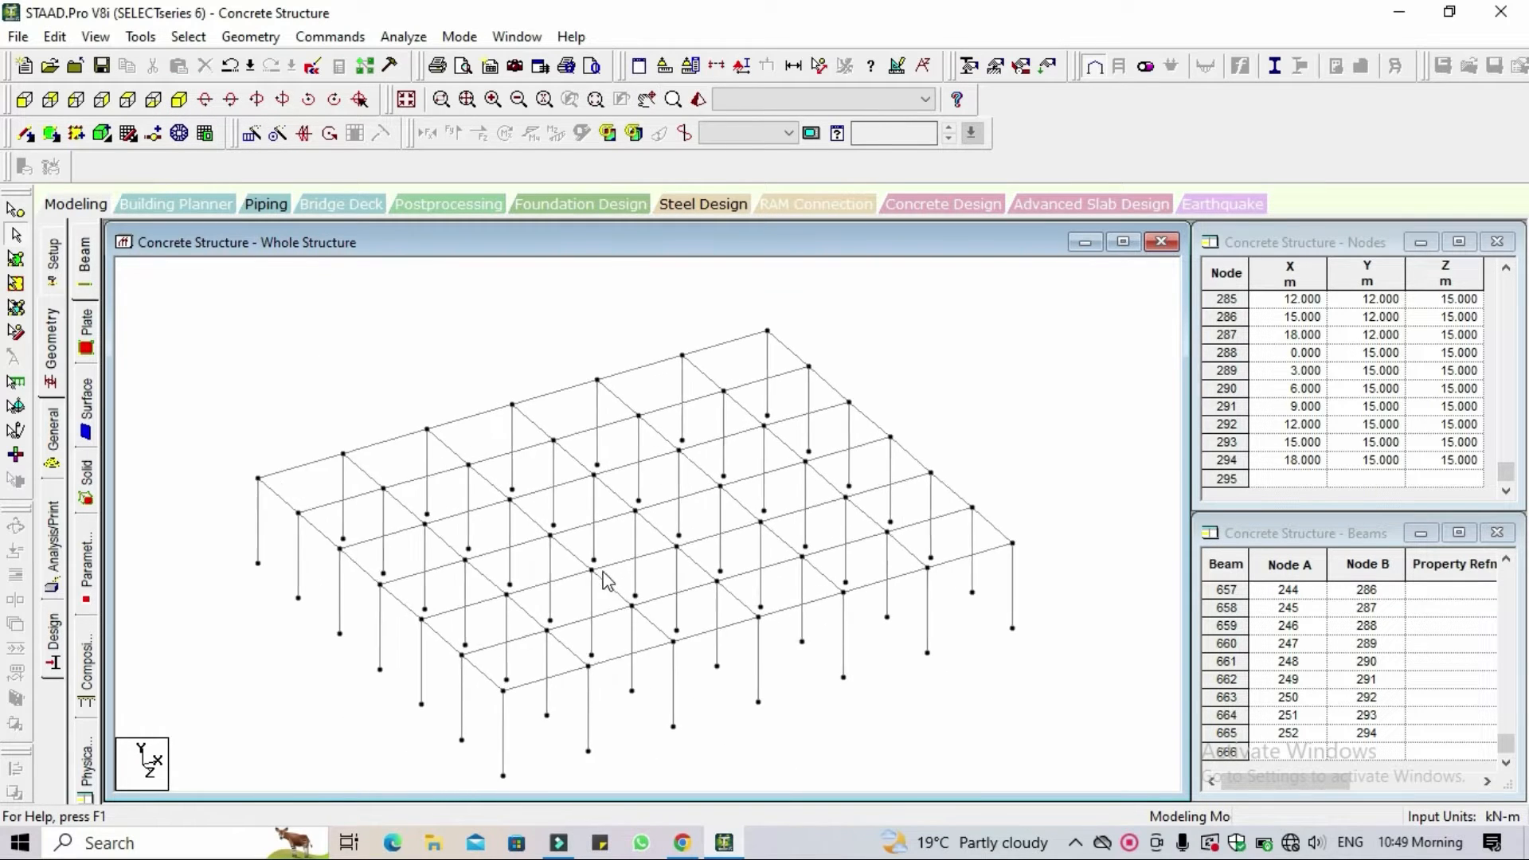
middle_click_drag(619, 604, 672, 563)
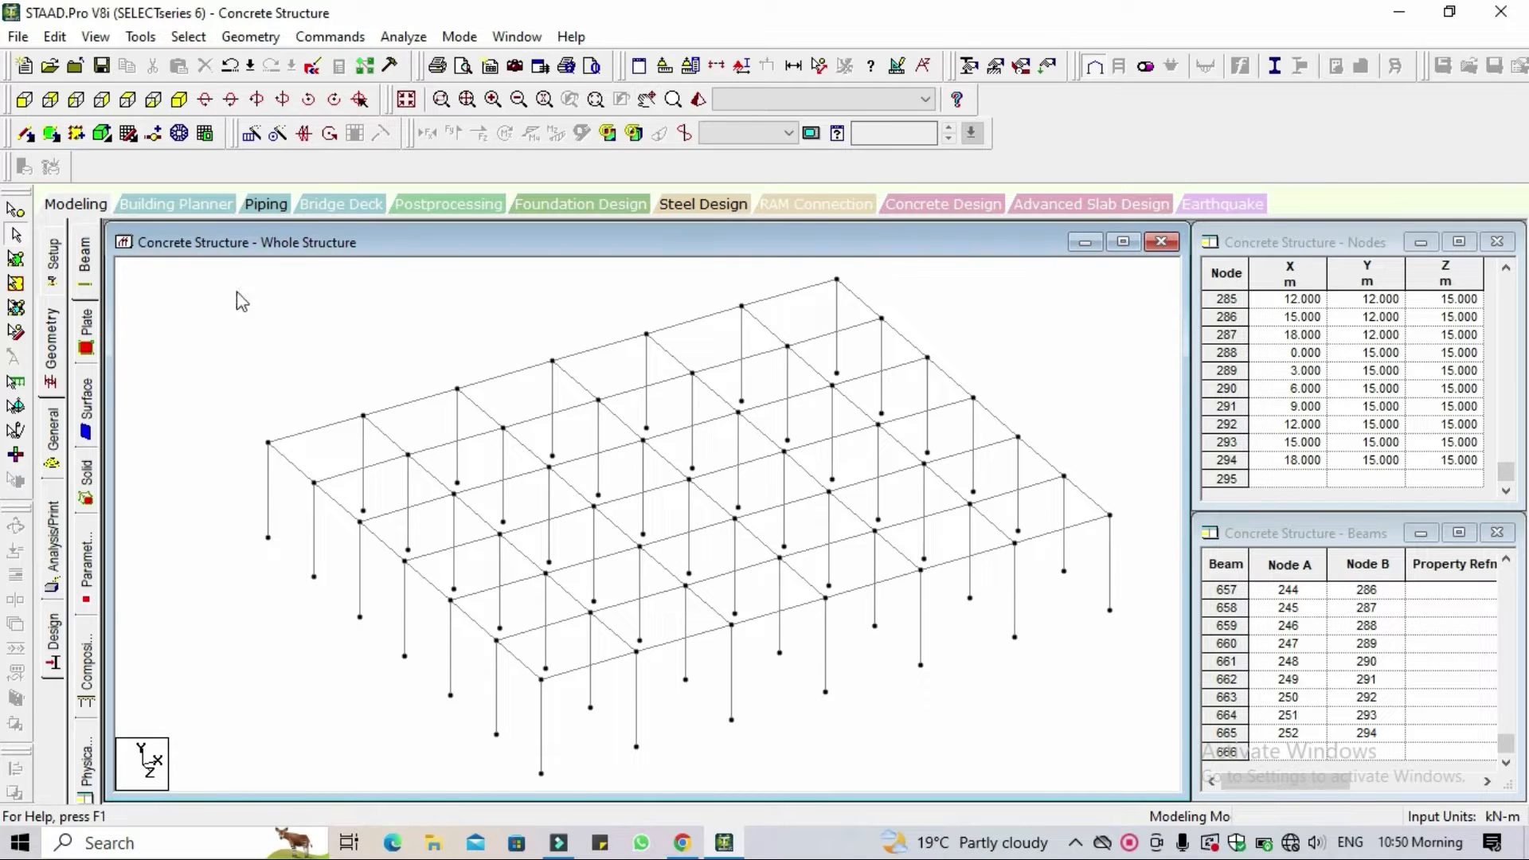
left_click(50, 136)
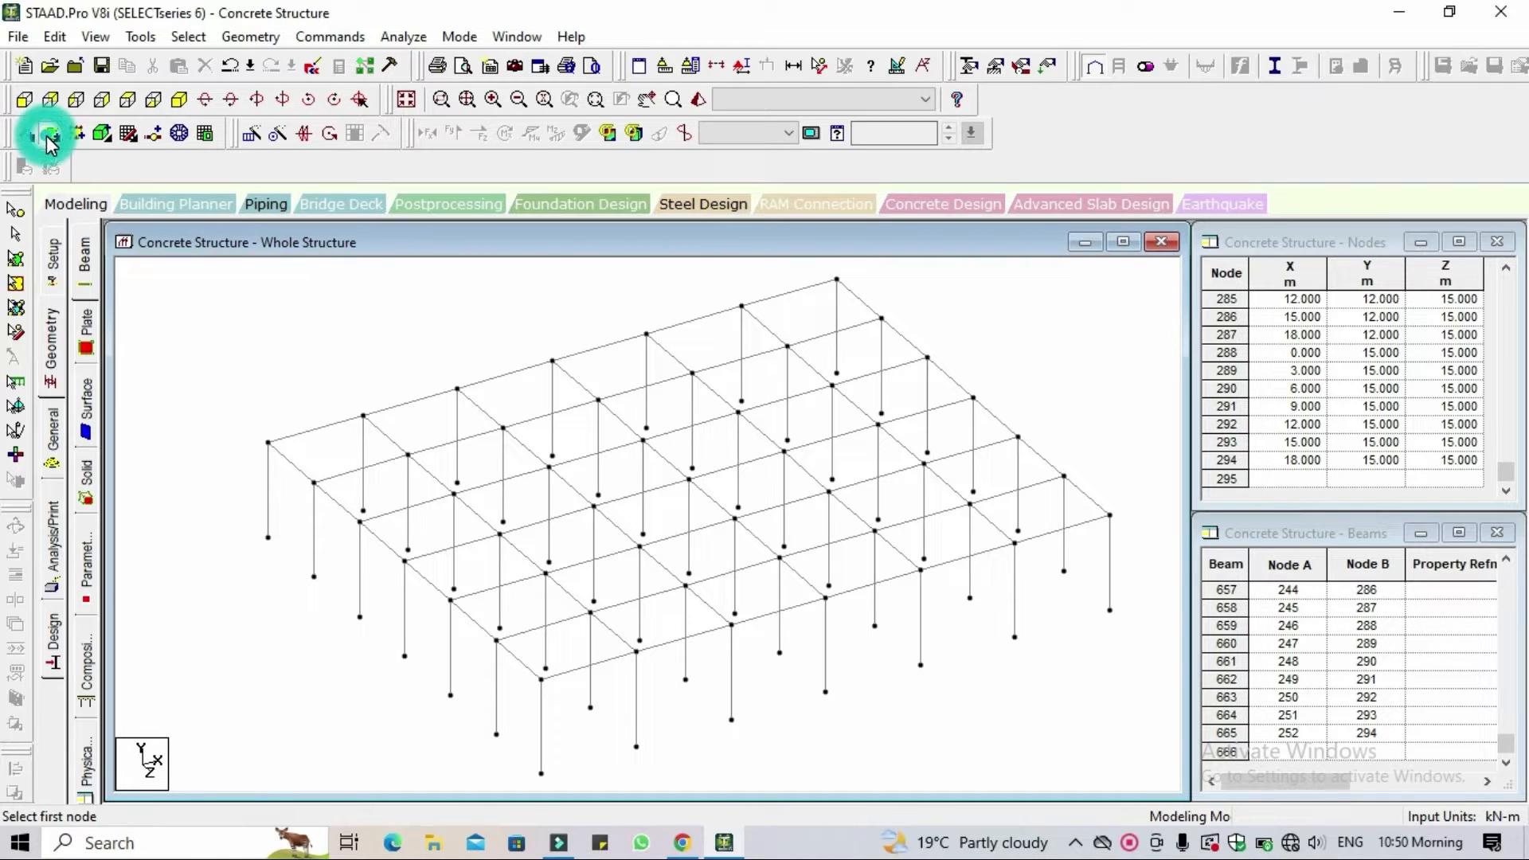
left_click(268, 442)
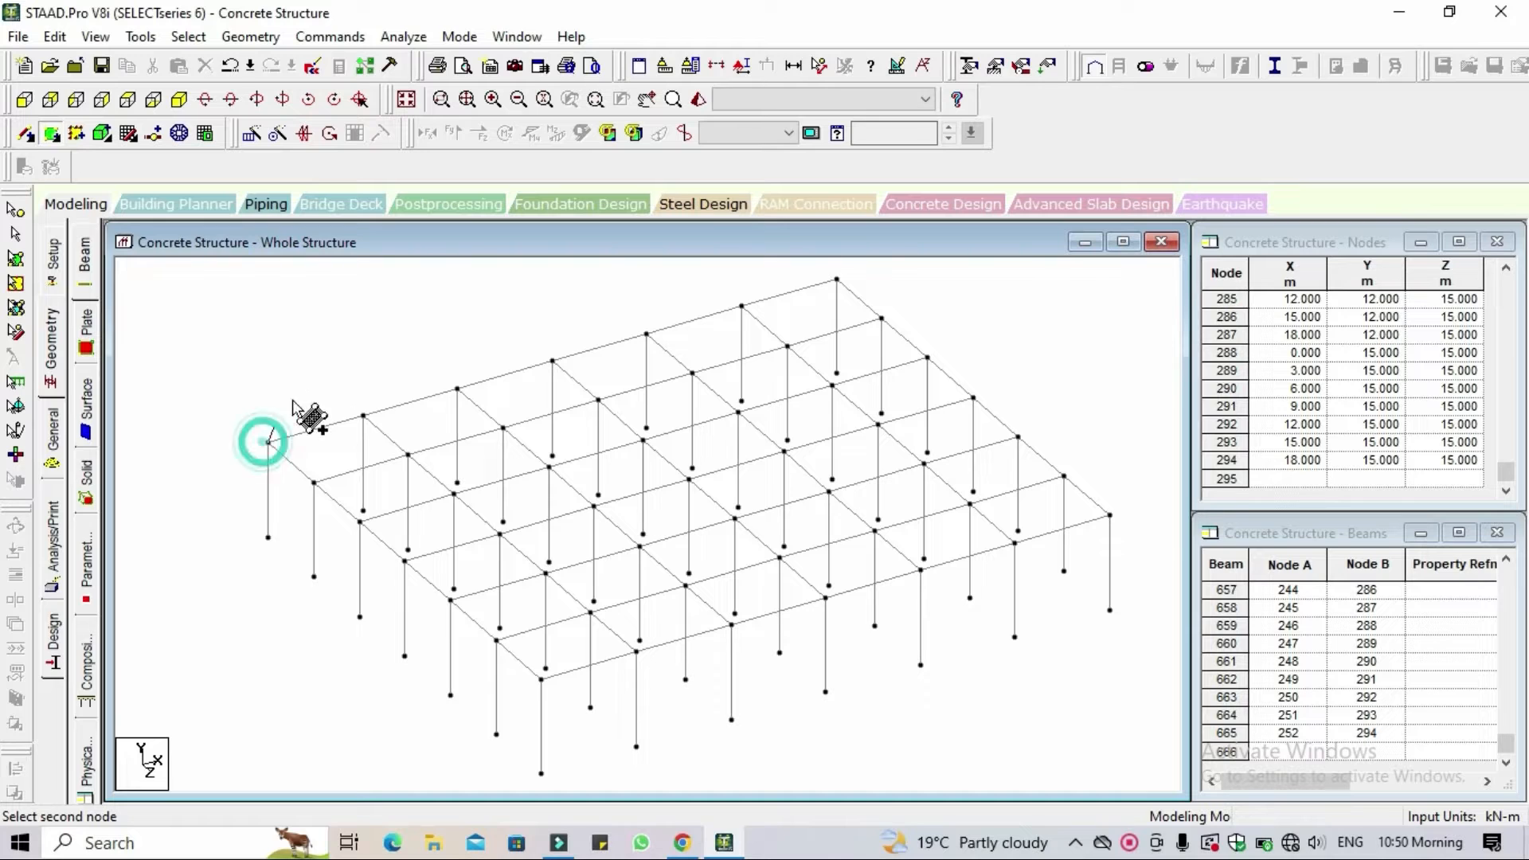
left_click(837, 279)
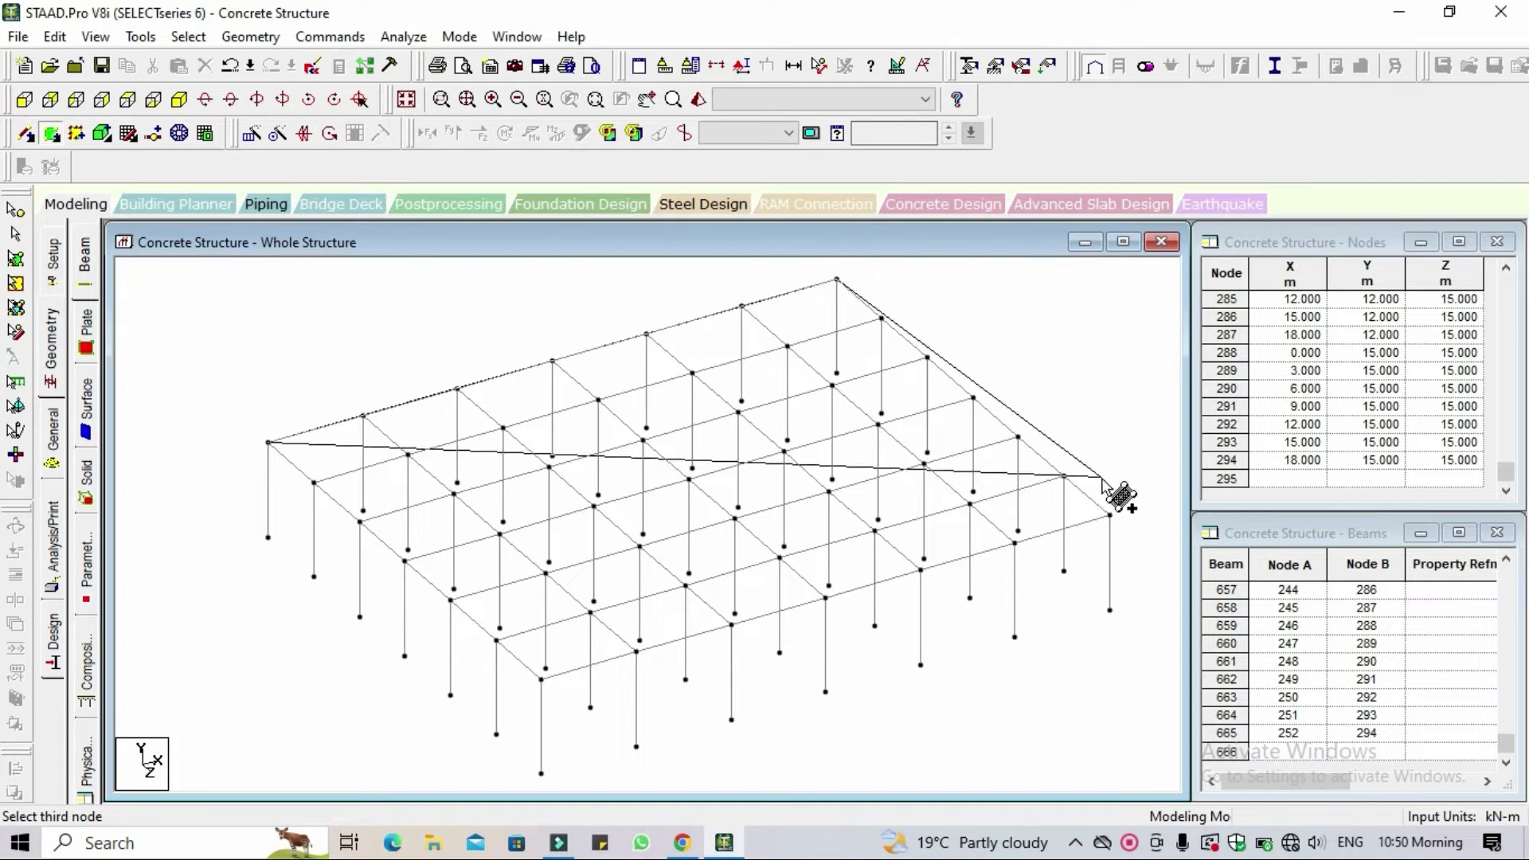
left_click(1110, 516)
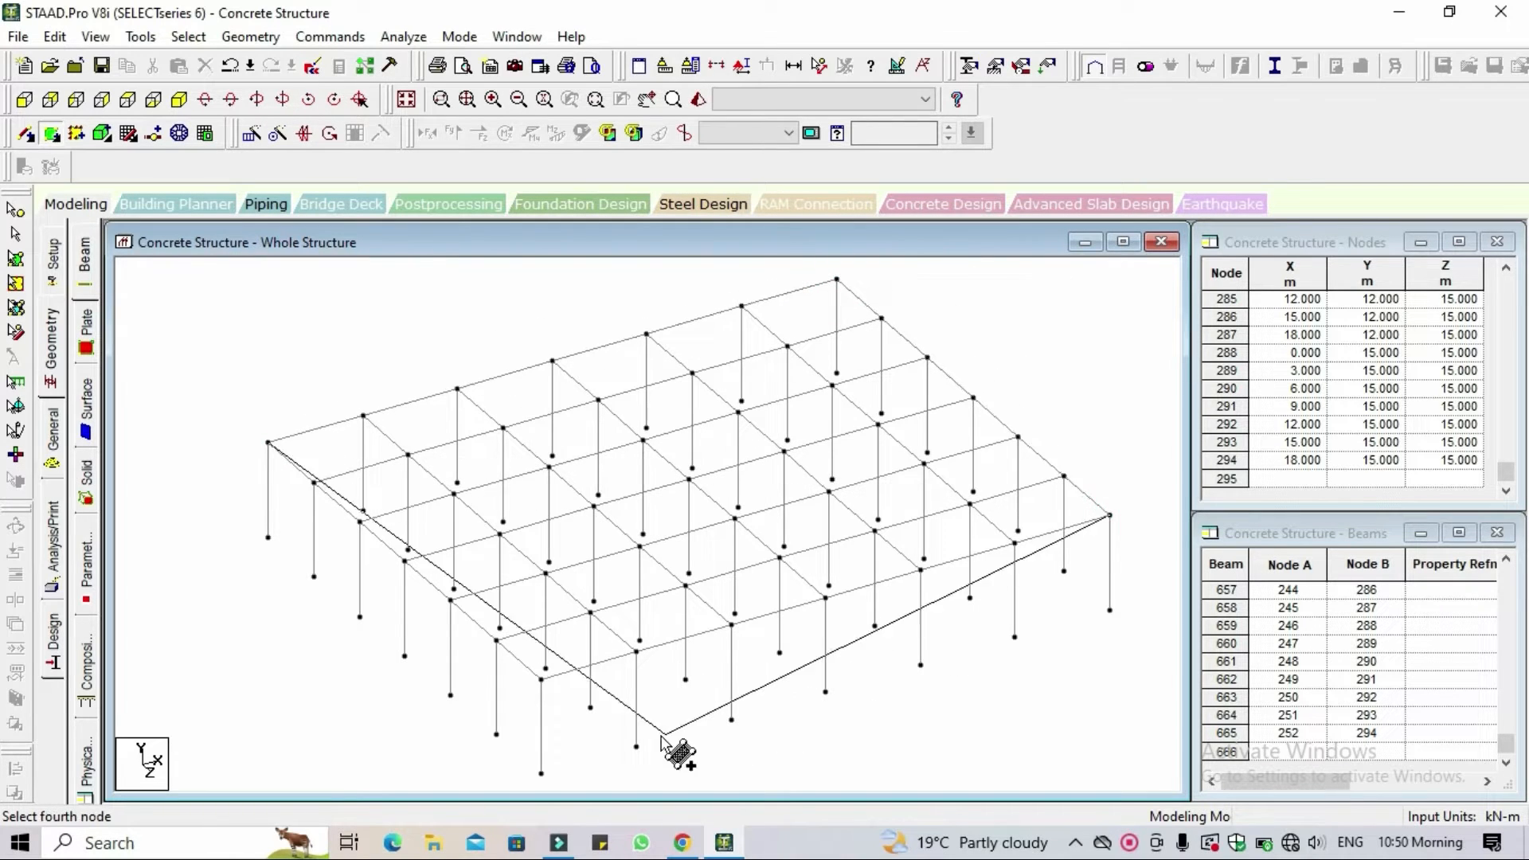
left_click(541, 680)
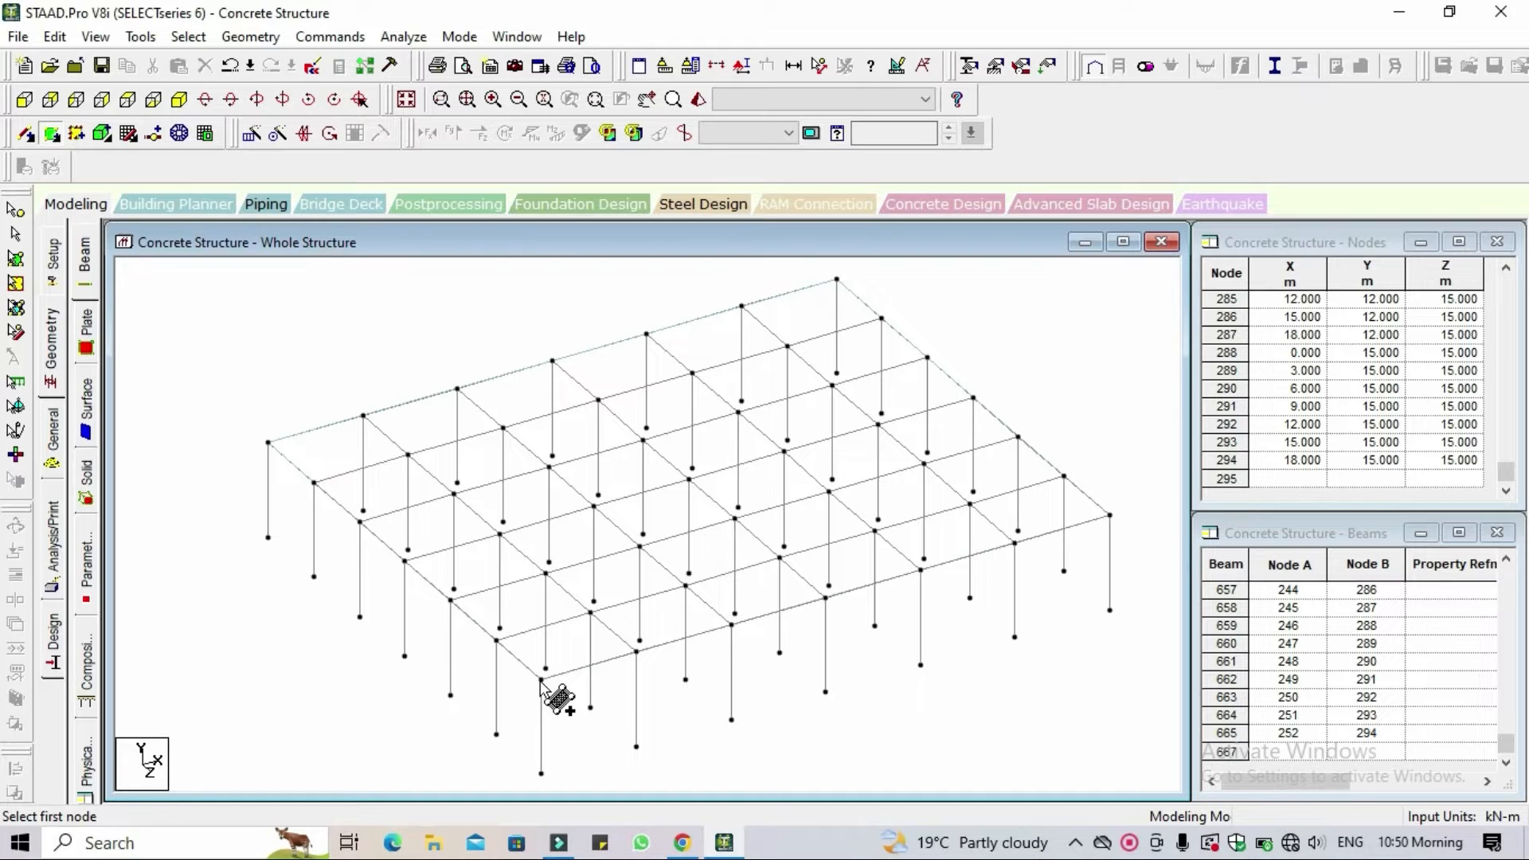
Accept the auto save, save the modified structure, and display the whole structure again.
scroll(684, 630, "down", 3)
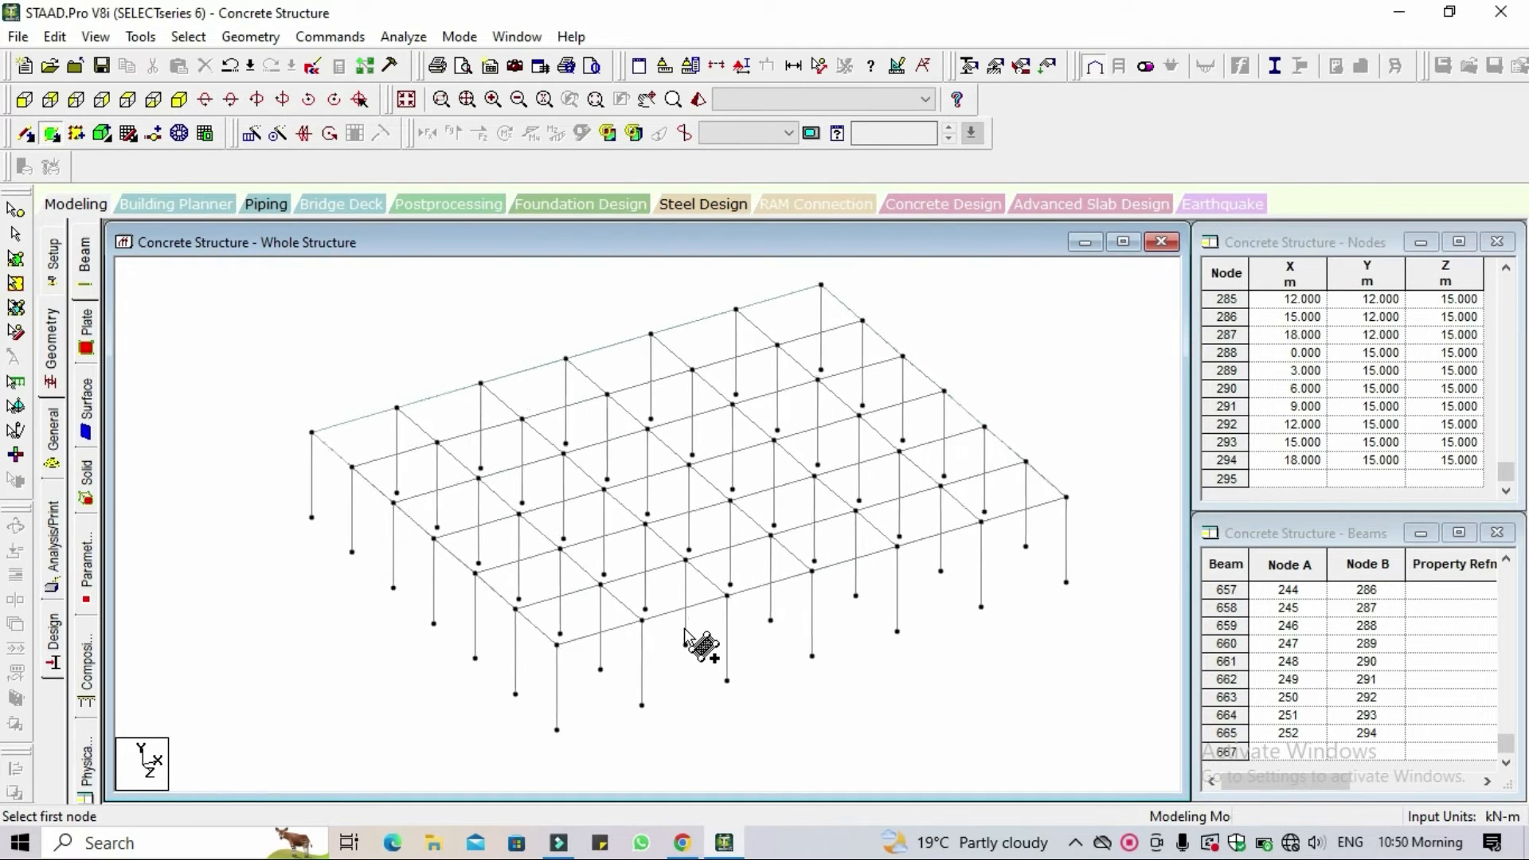
scroll(684, 629, "down", 2)
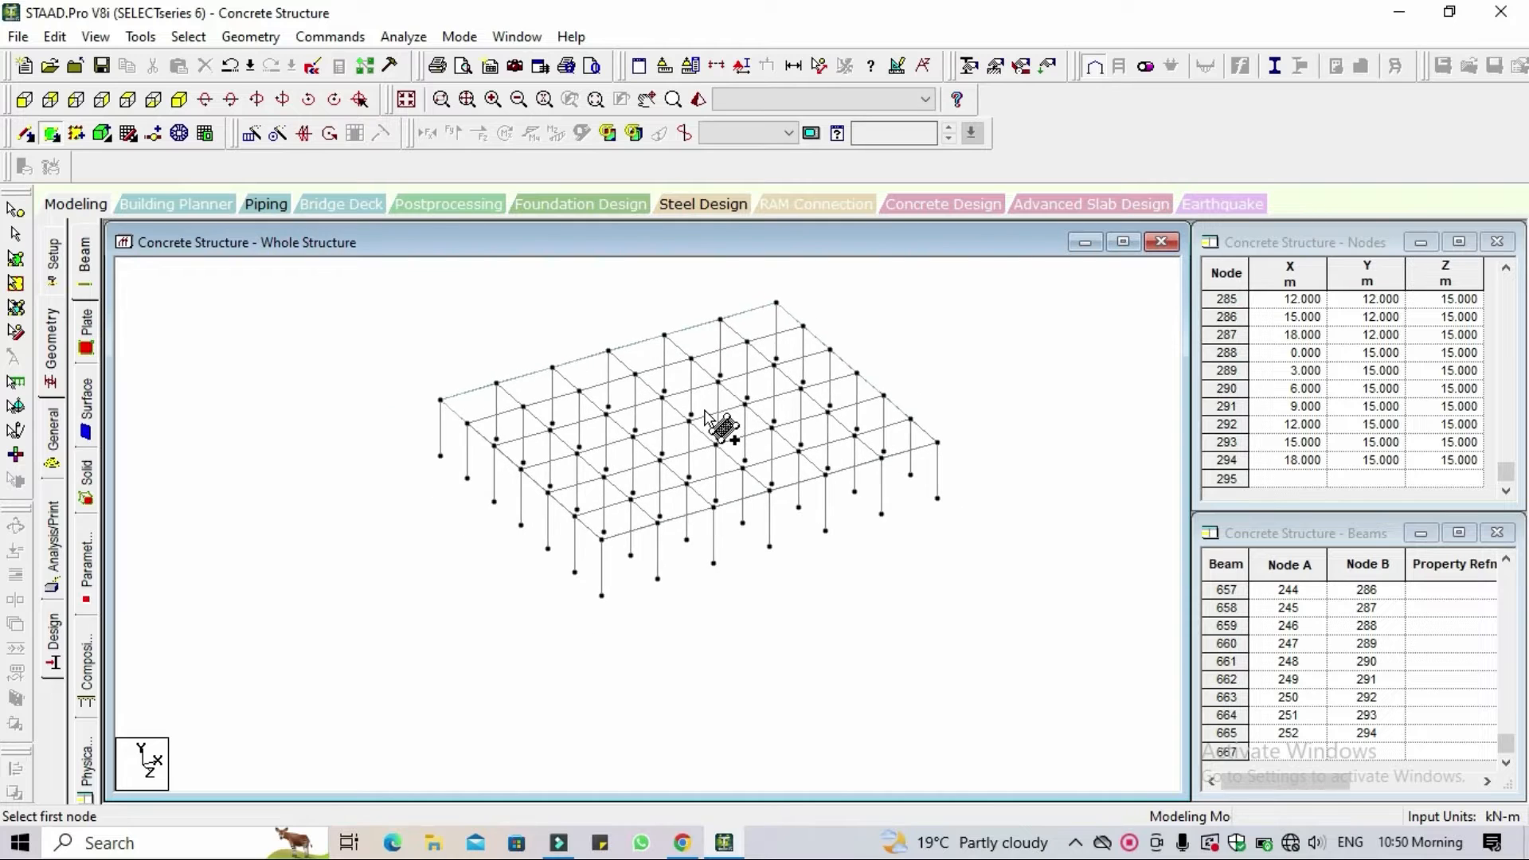
middle_click_drag(720, 427, 722, 554)
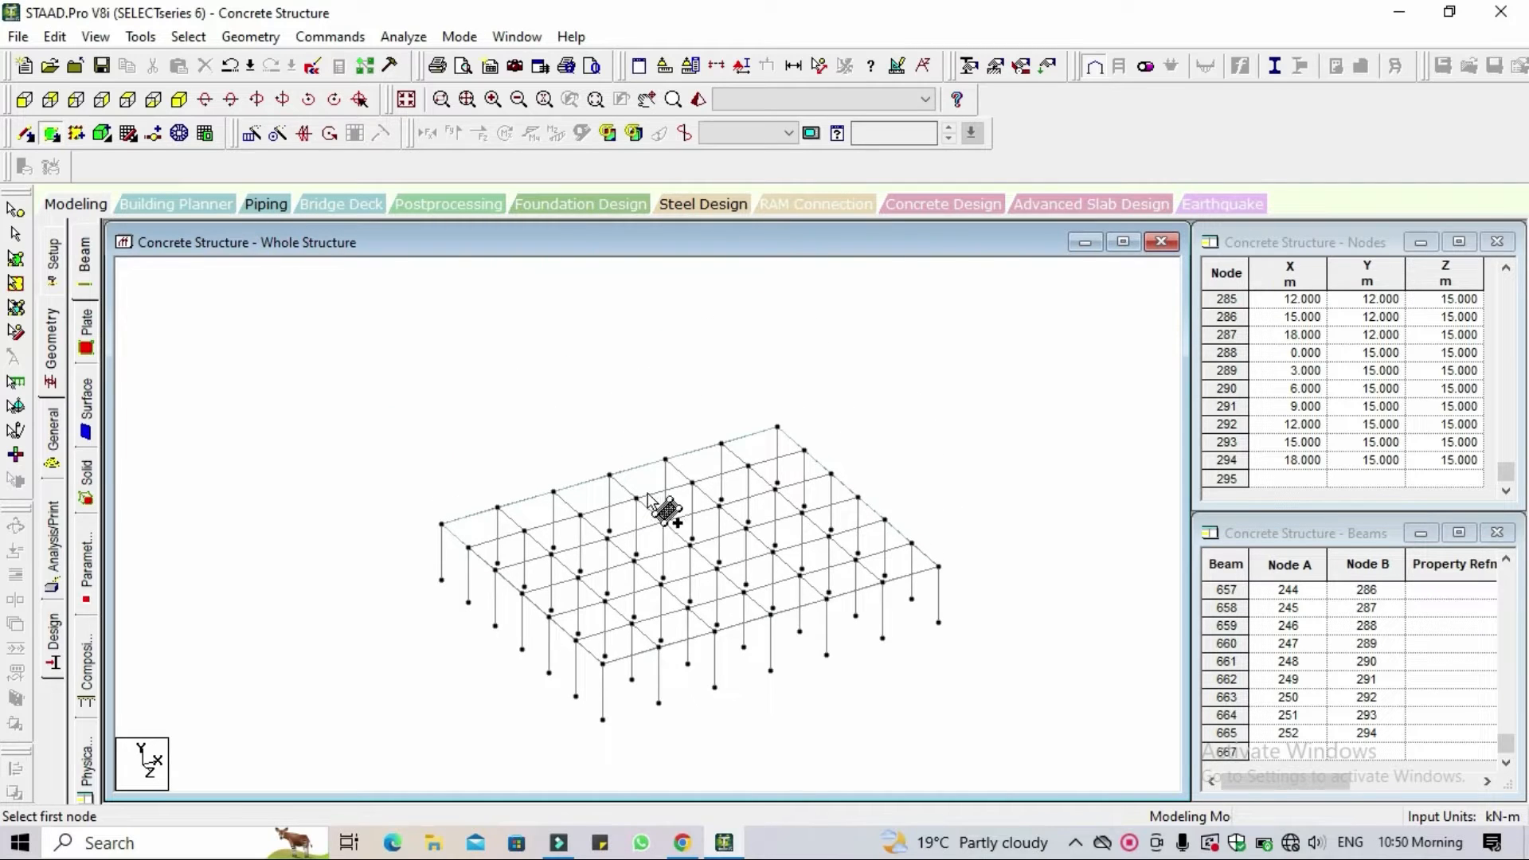
left_click(405, 100)
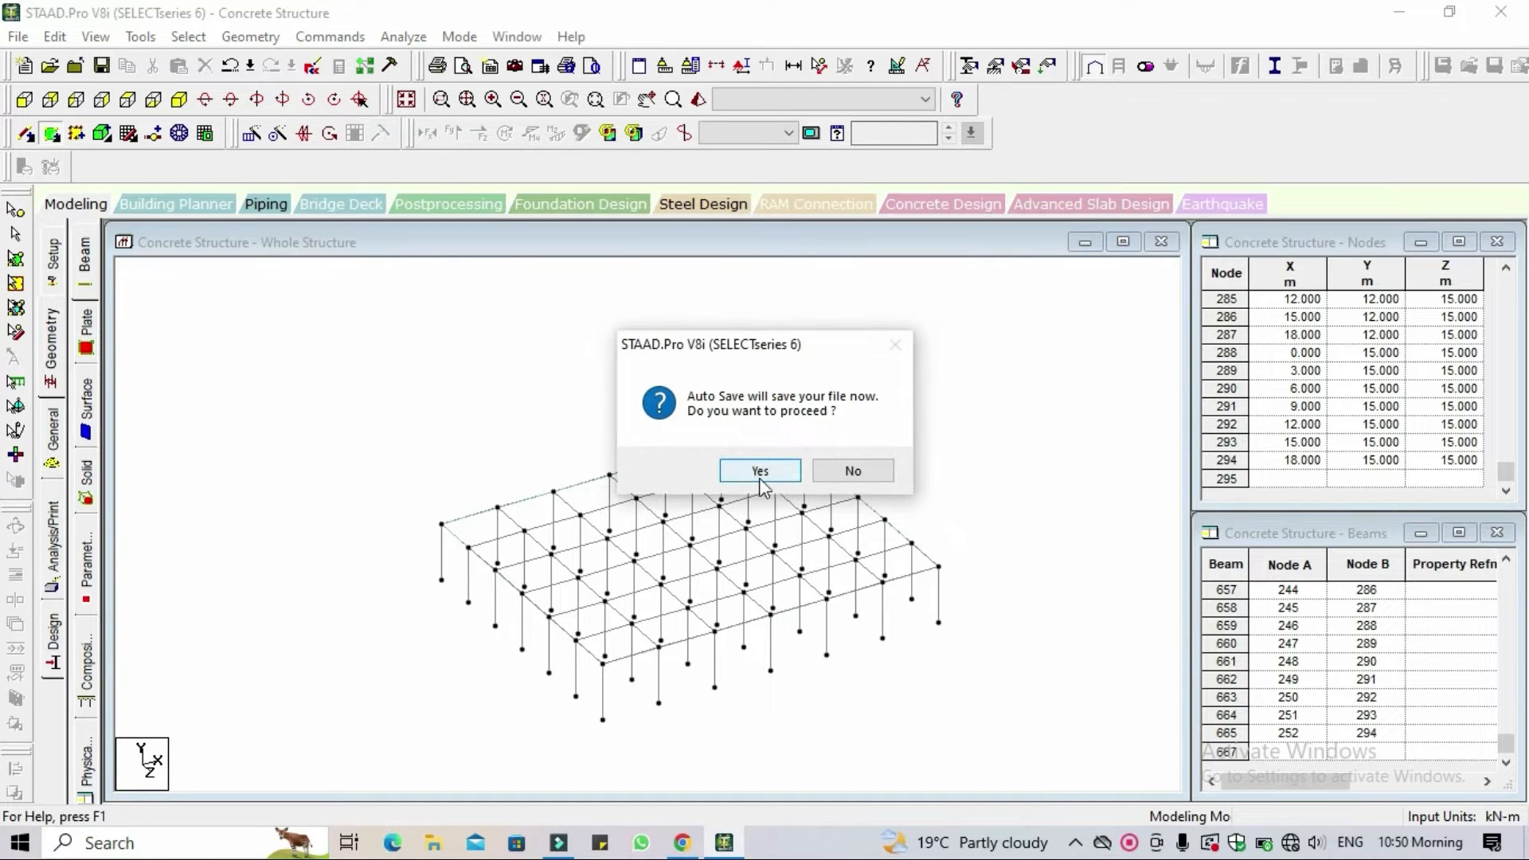
left_click(760, 472)
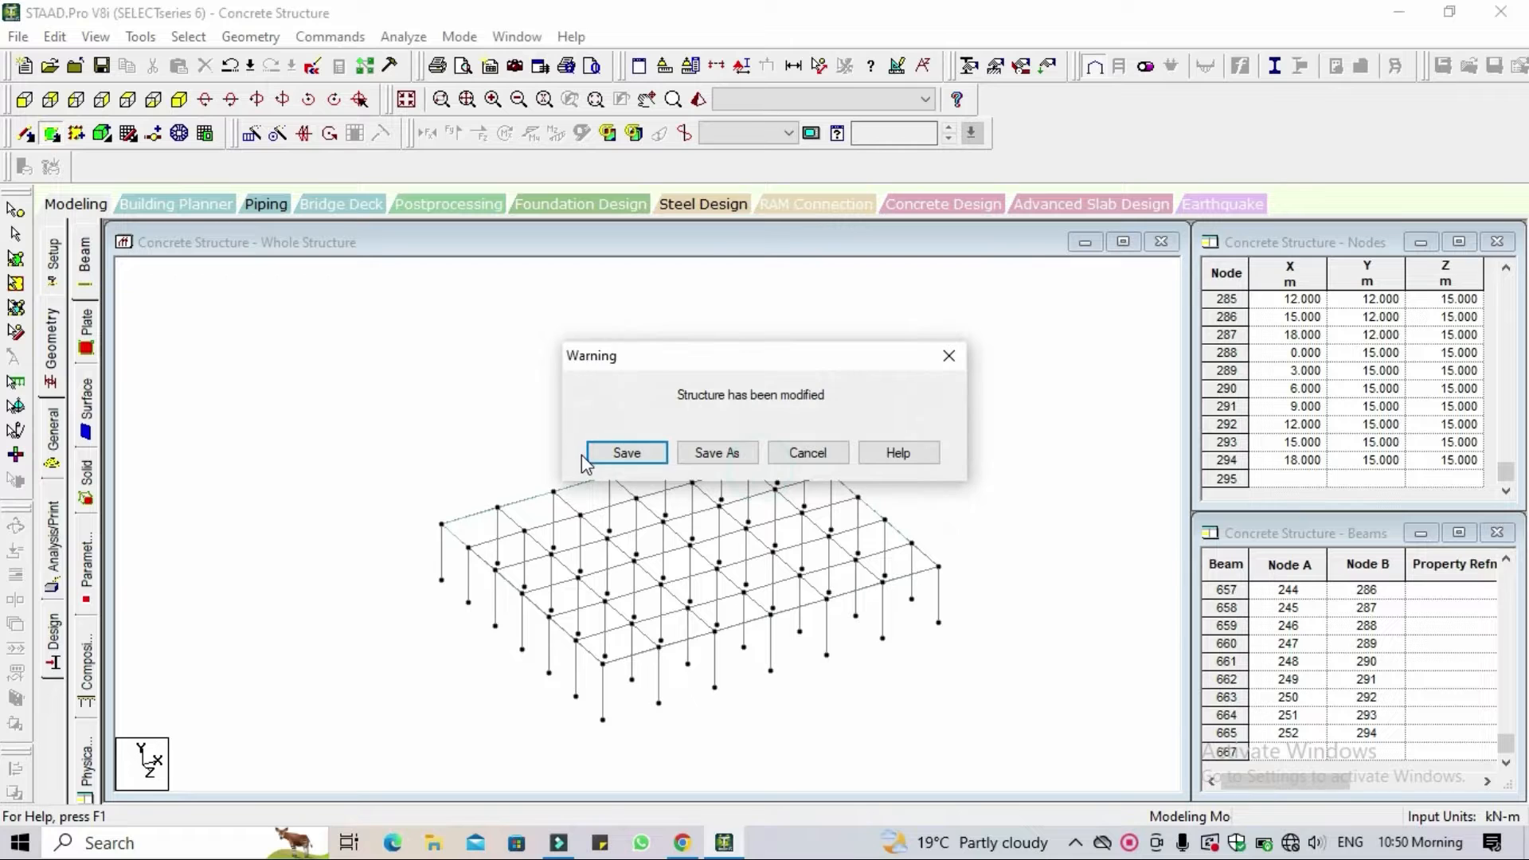
left_click(600, 454)
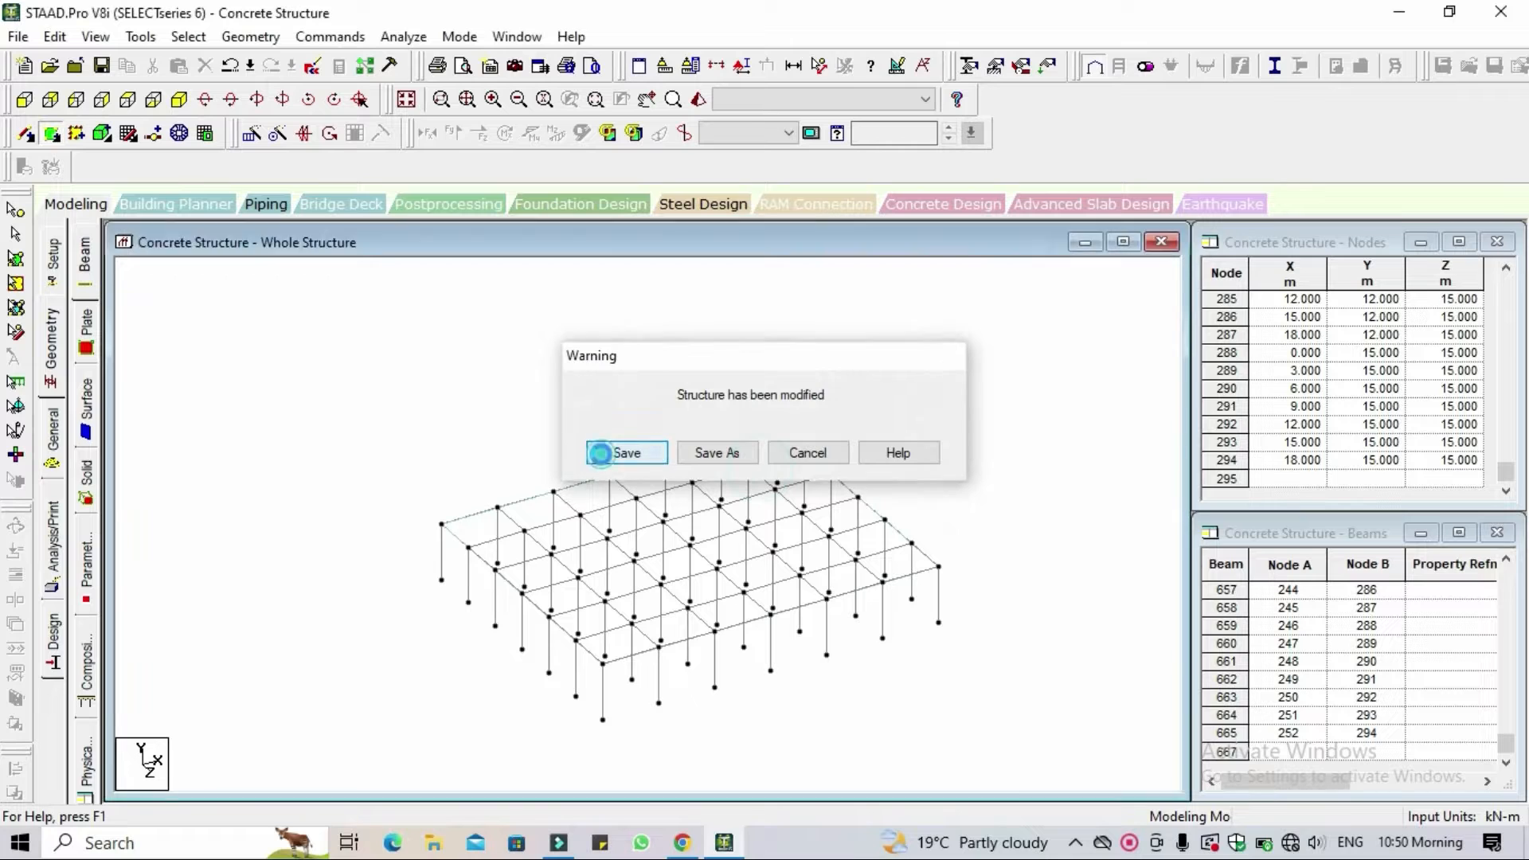
left_click(408, 102)
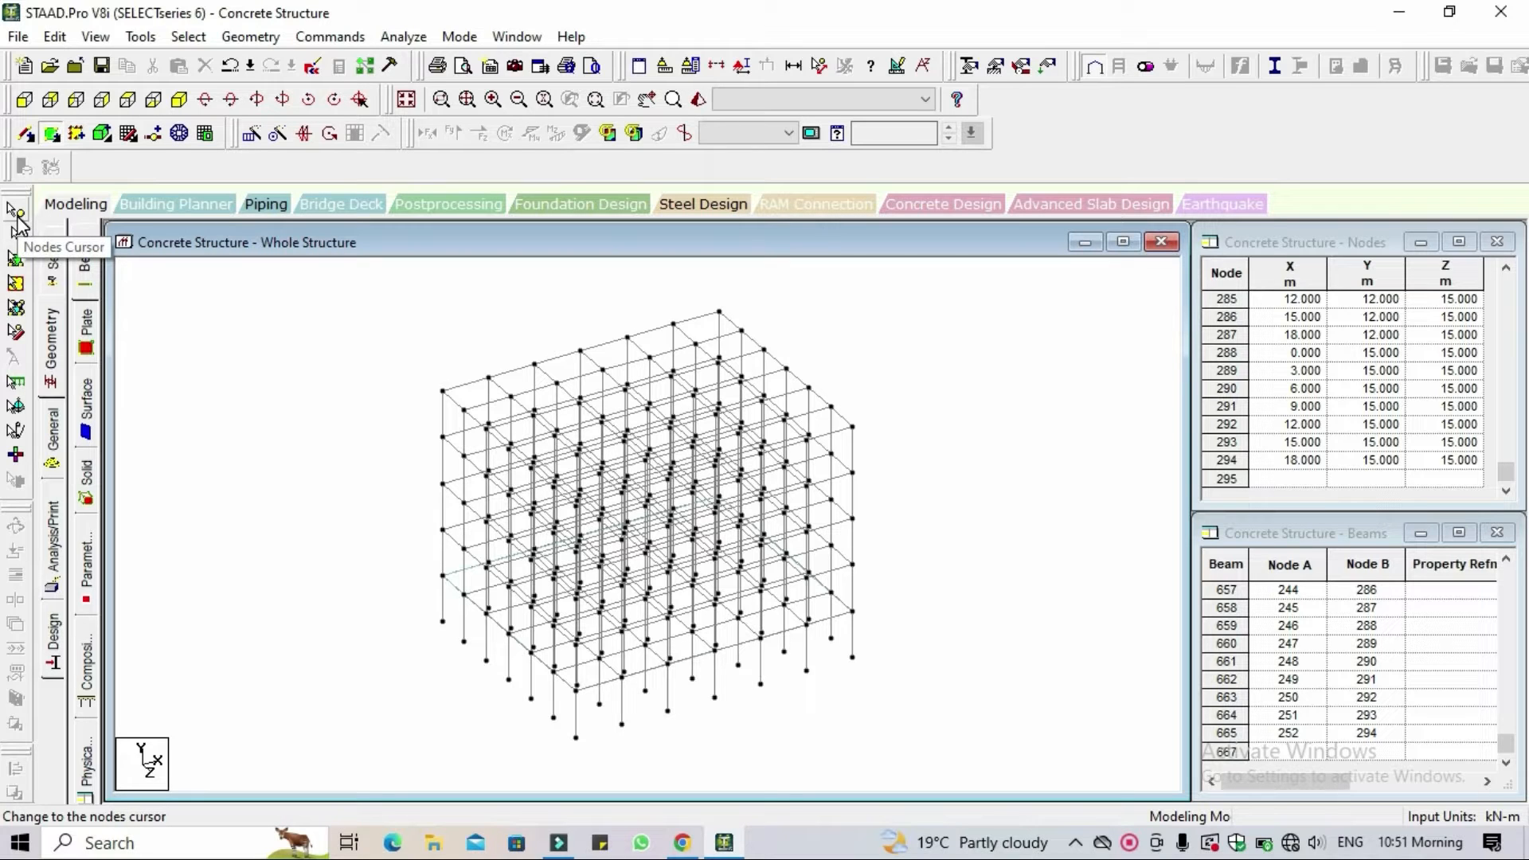
Select the first-level floor plate and copy it upward with Translational Repeat in global Y, using 4 steps at 3 m spacing.
left_click(17, 276)
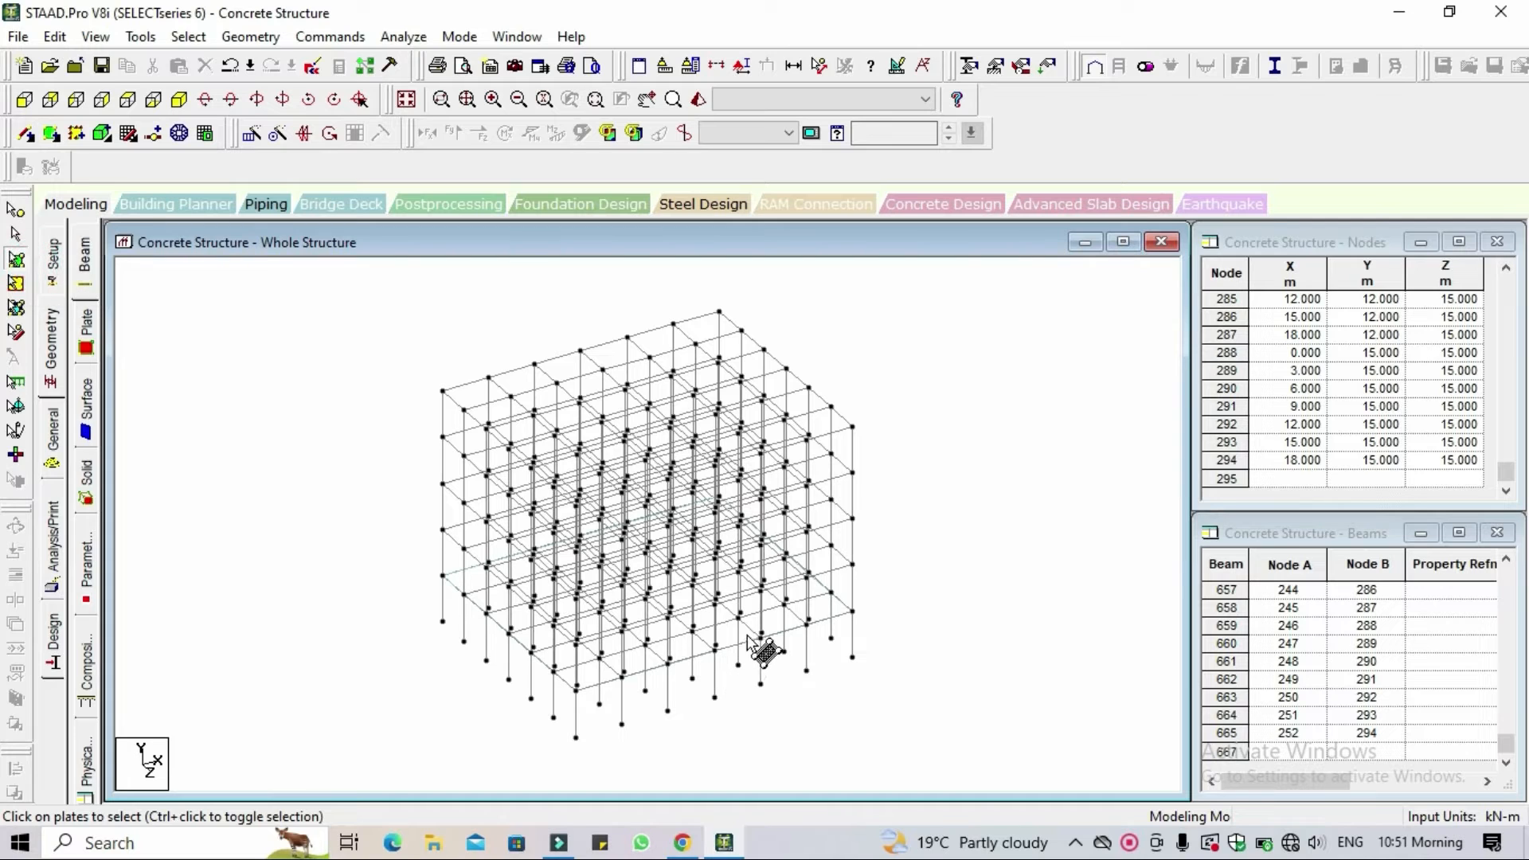
left_click(779, 632)
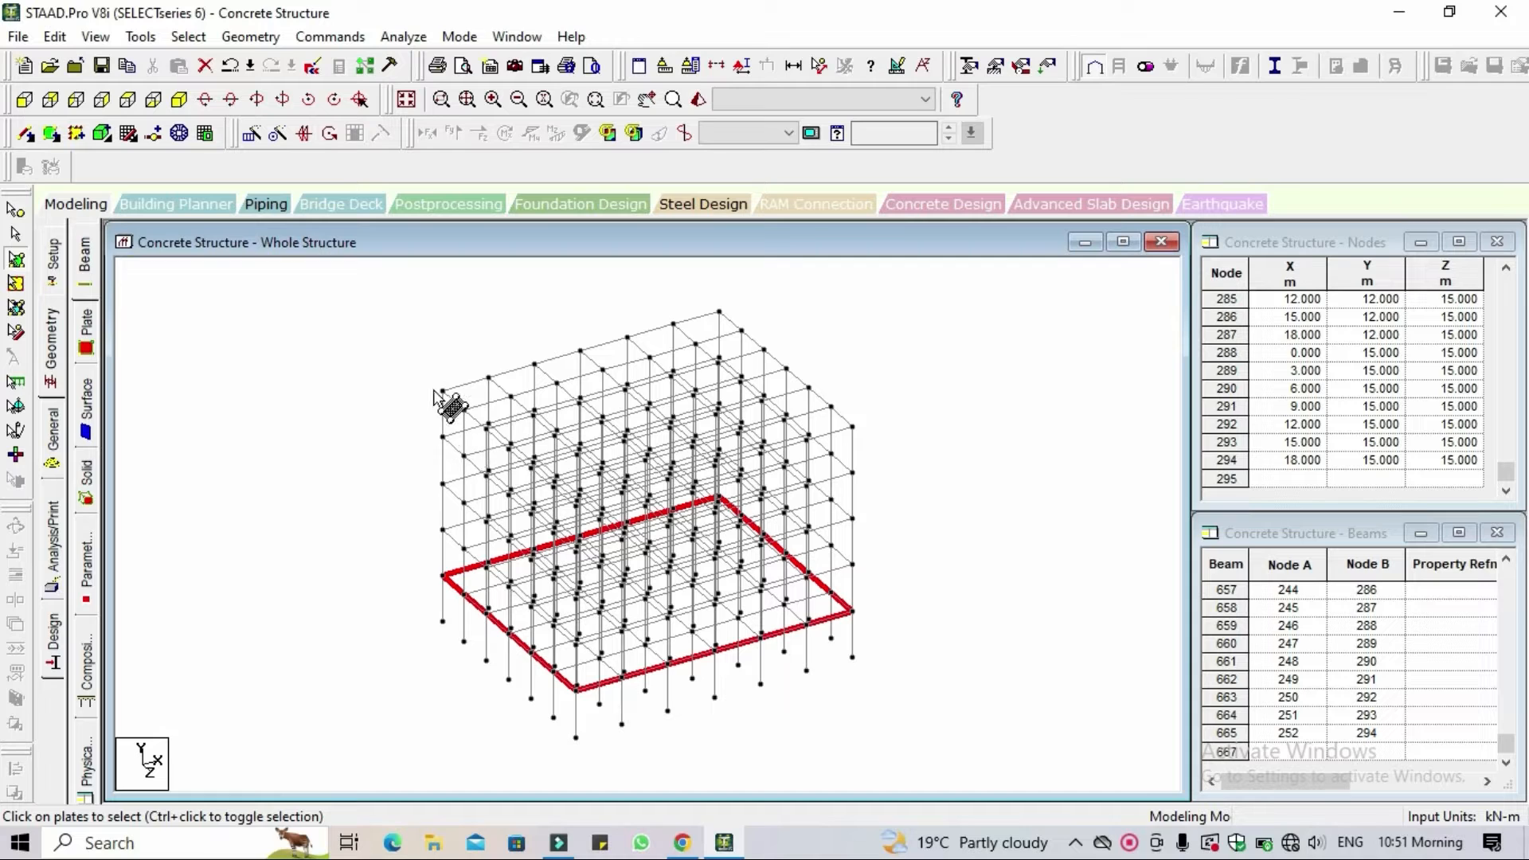
left_click(252, 137)
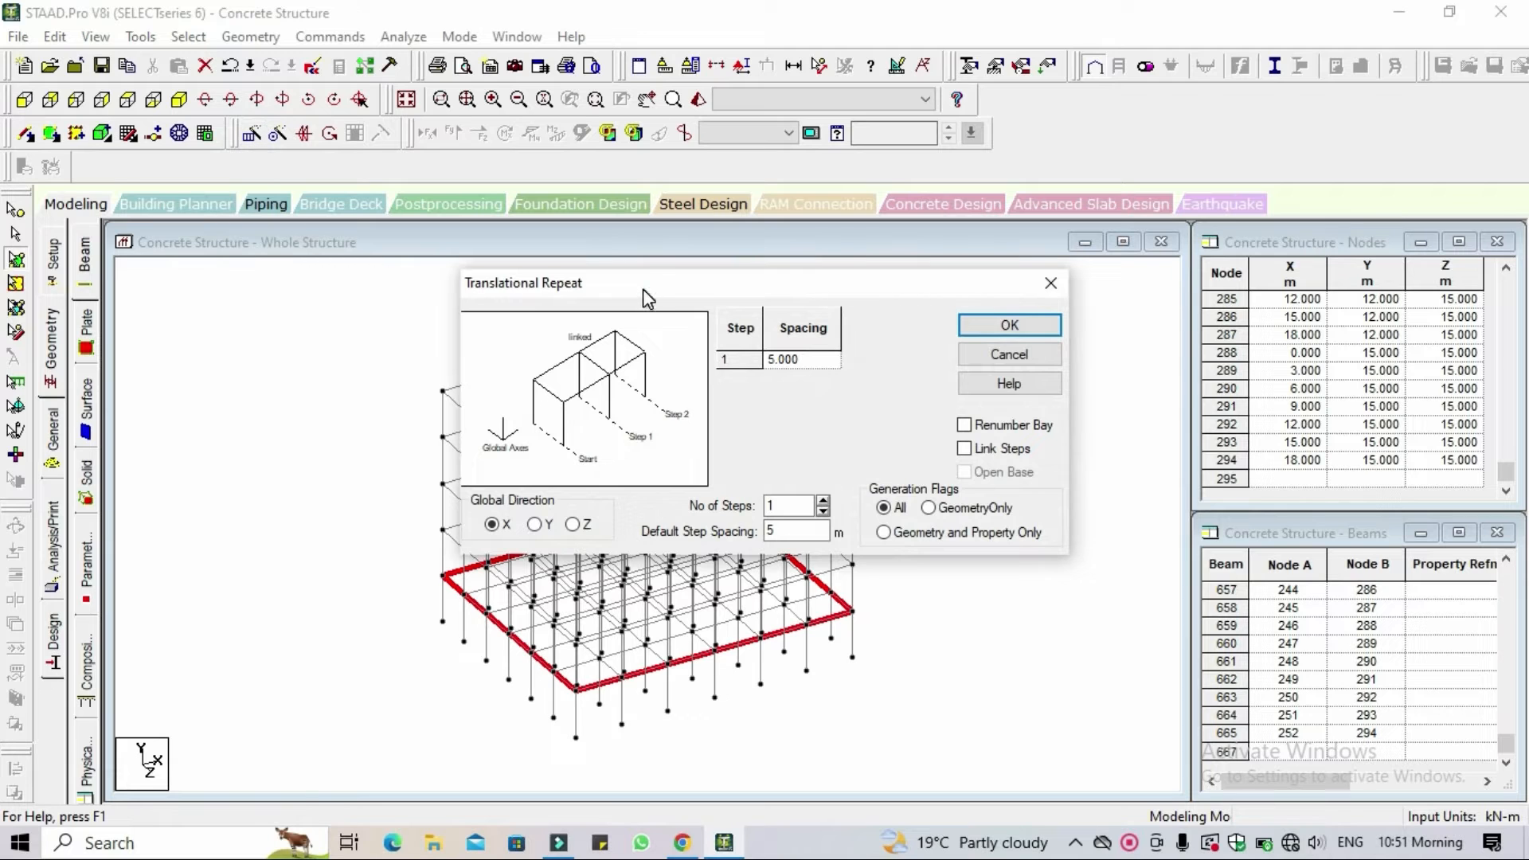
left_click_drag(642, 289, 844, 102)
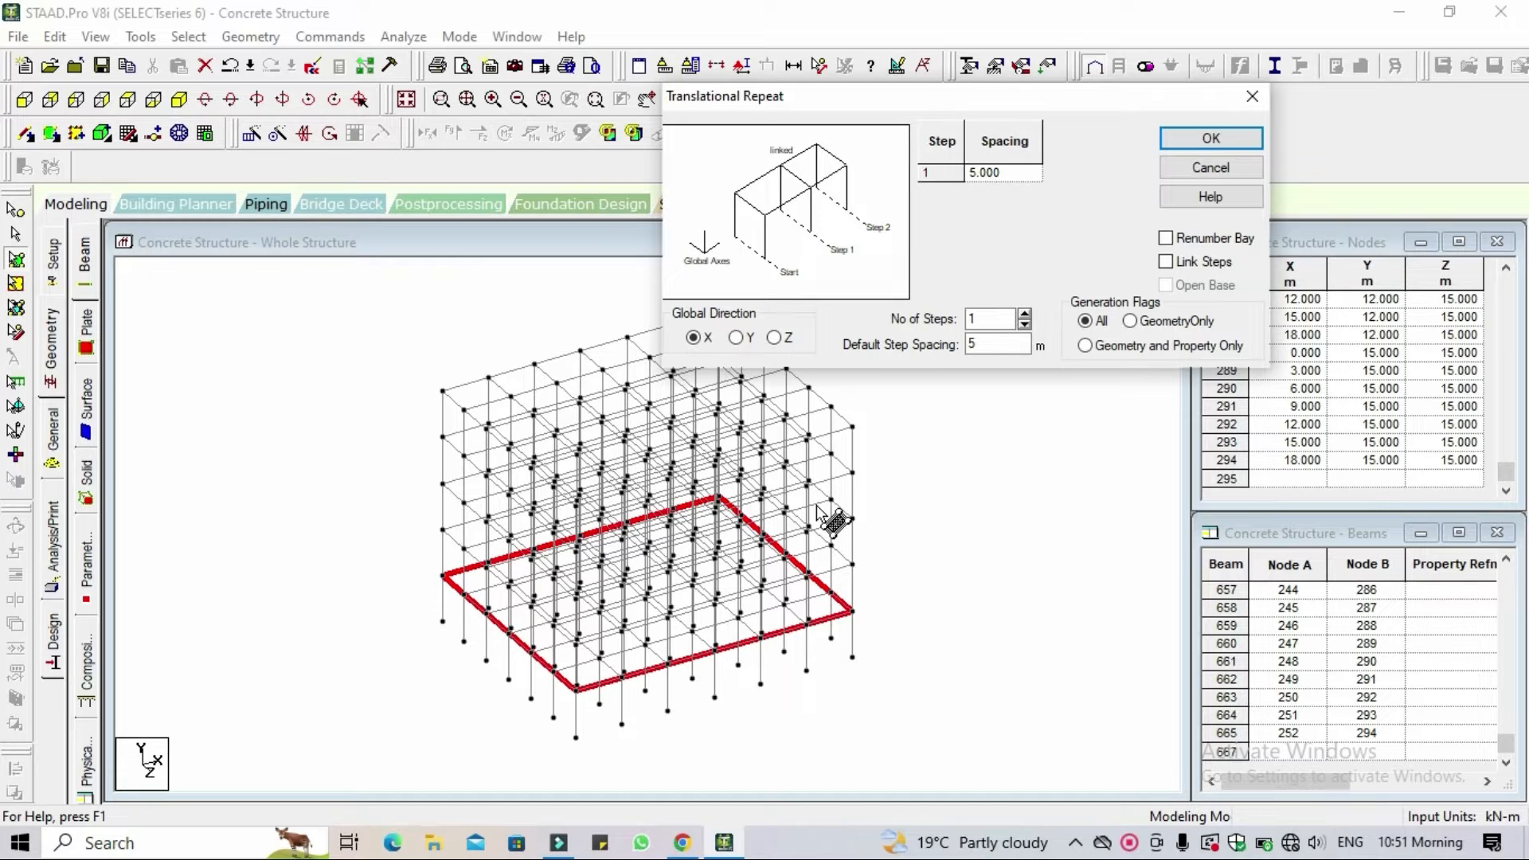
left_click(735, 339)
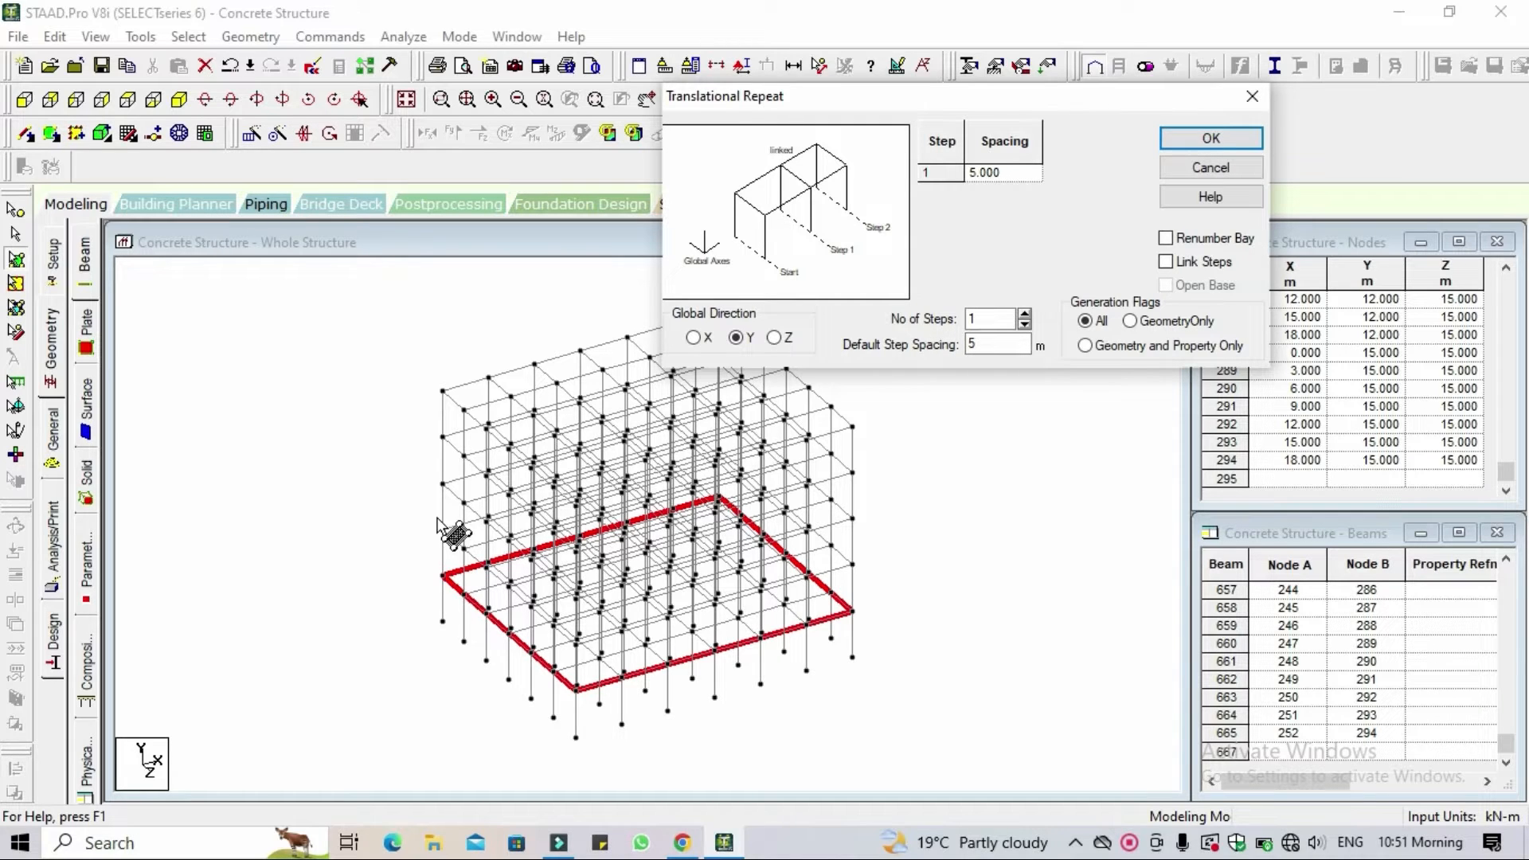
double_click(969, 344)
type("3")
left_click(968, 275)
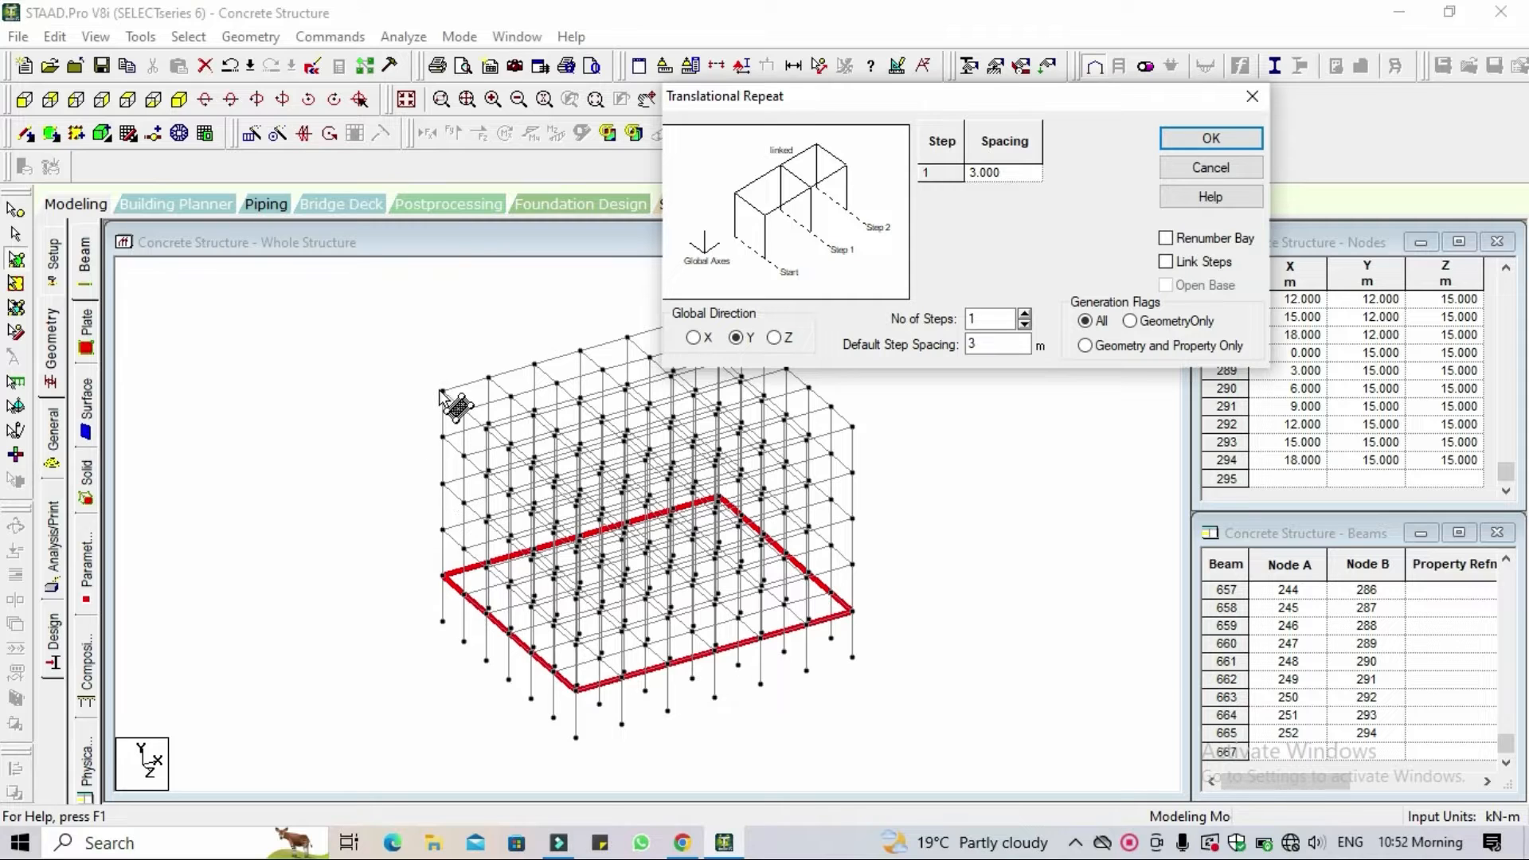
left_click(1025, 314)
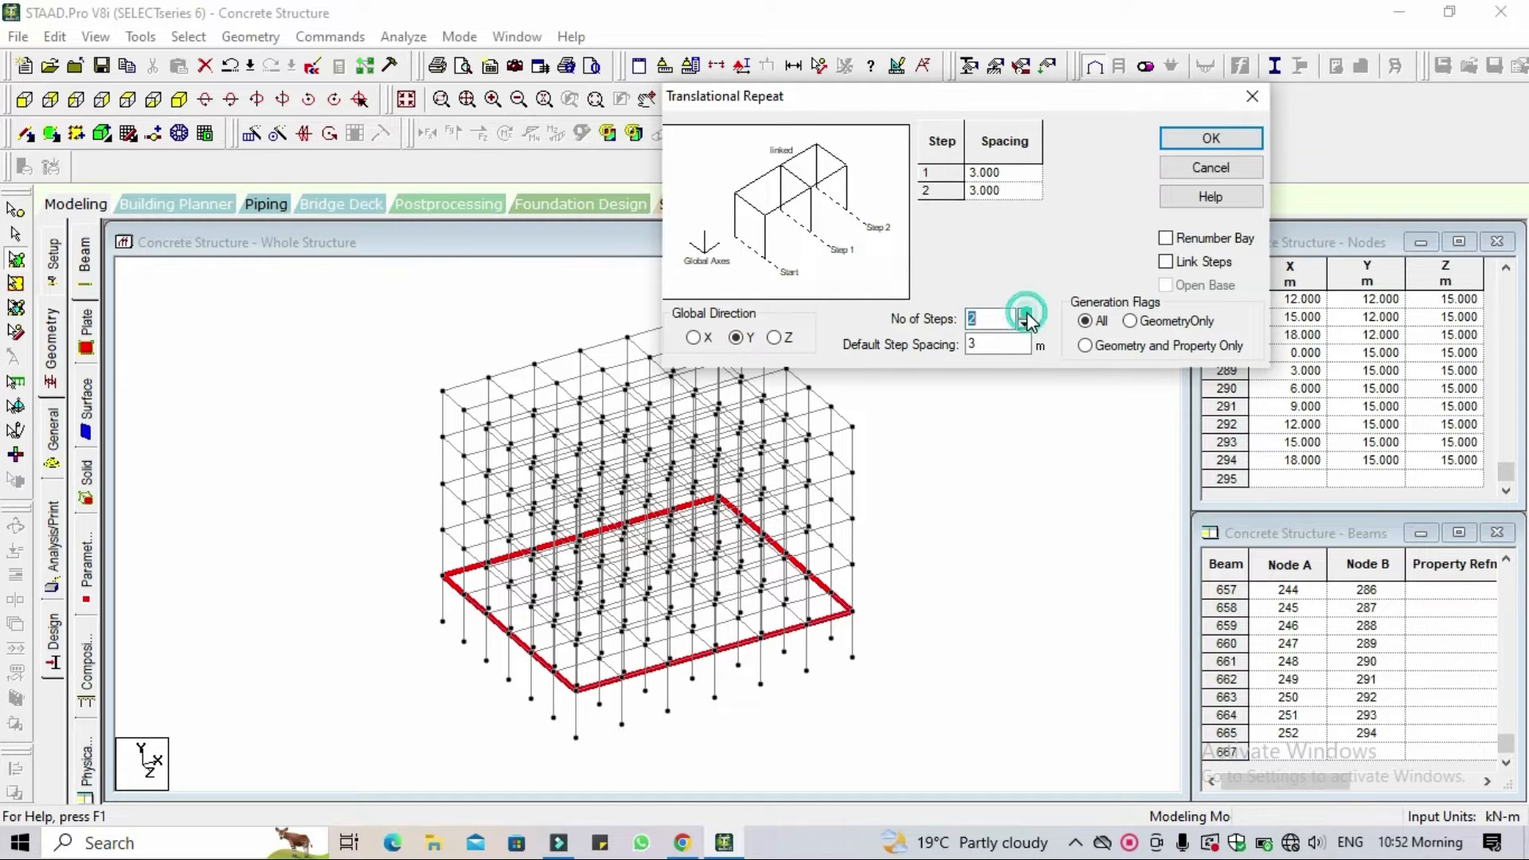
left_click(1025, 314)
left_click(1025, 314)
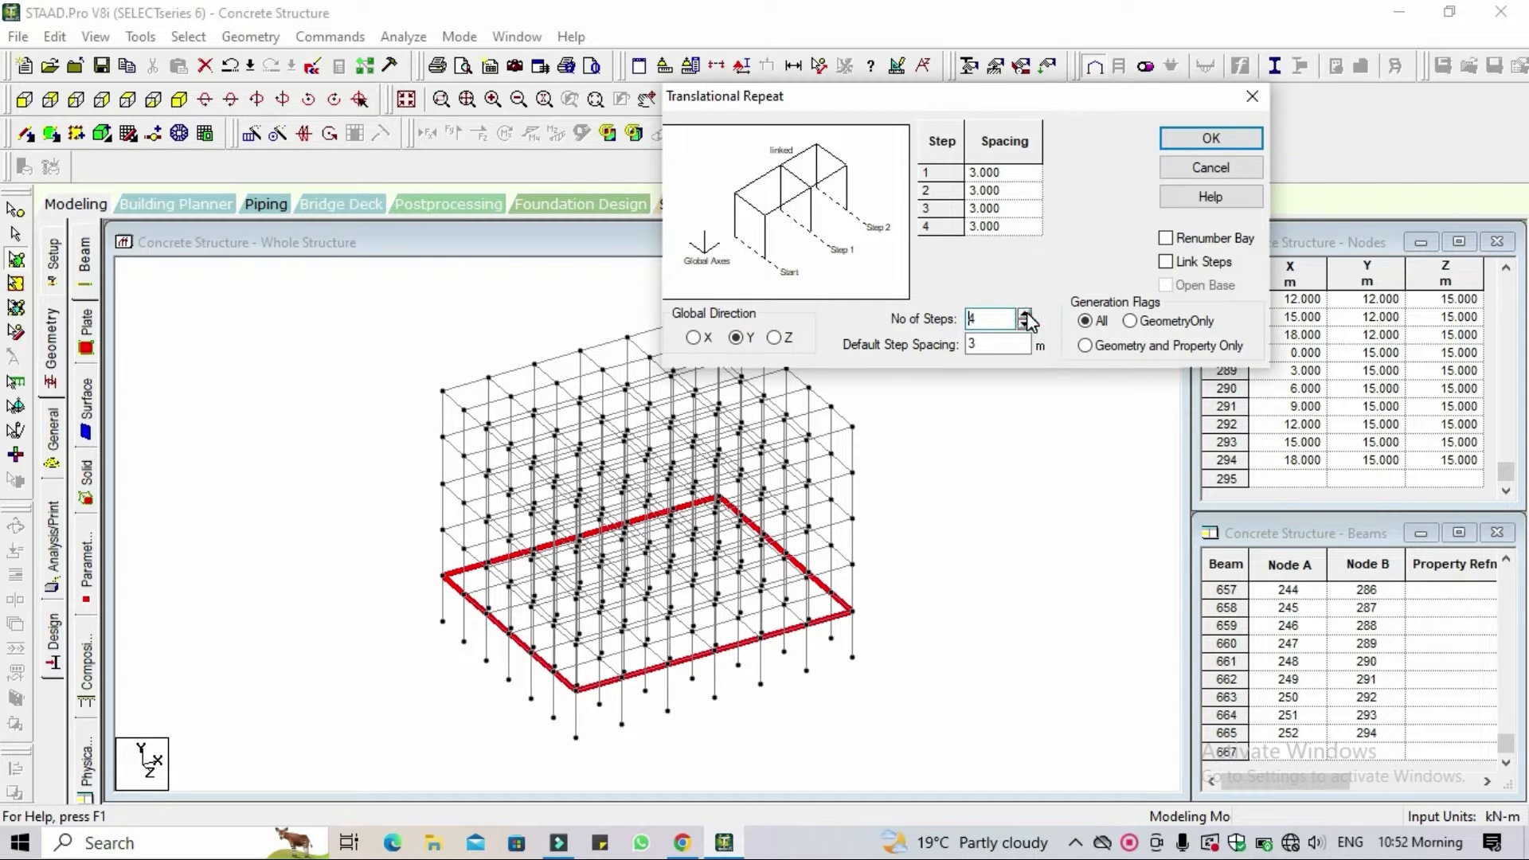
left_click(1211, 138)
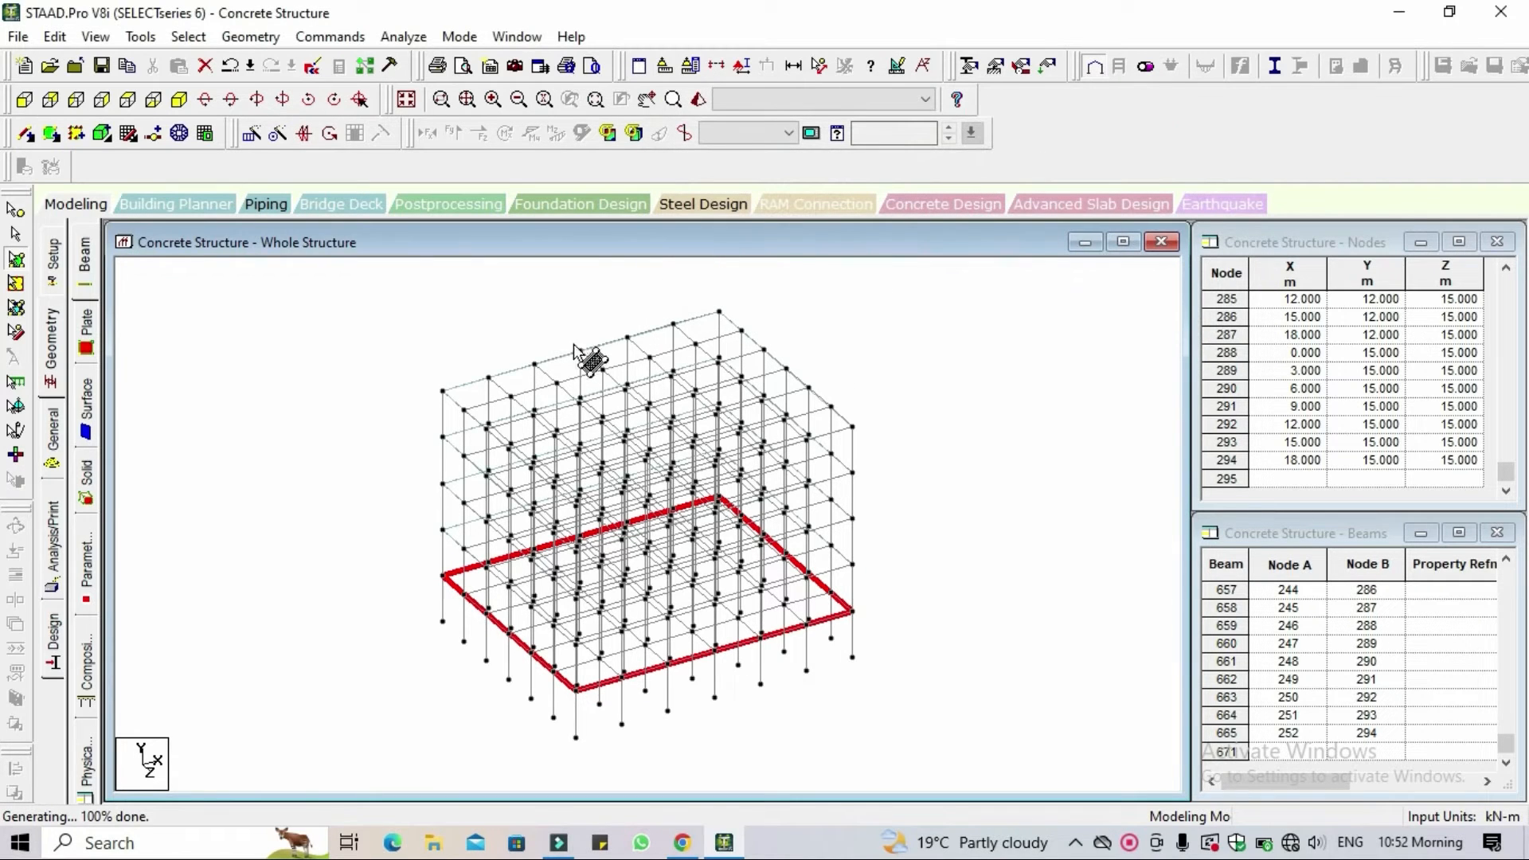
Check the copied floor plates by selecting them one by one at different levels, and clear the selection.
left_click(516, 410)
left_click(488, 476)
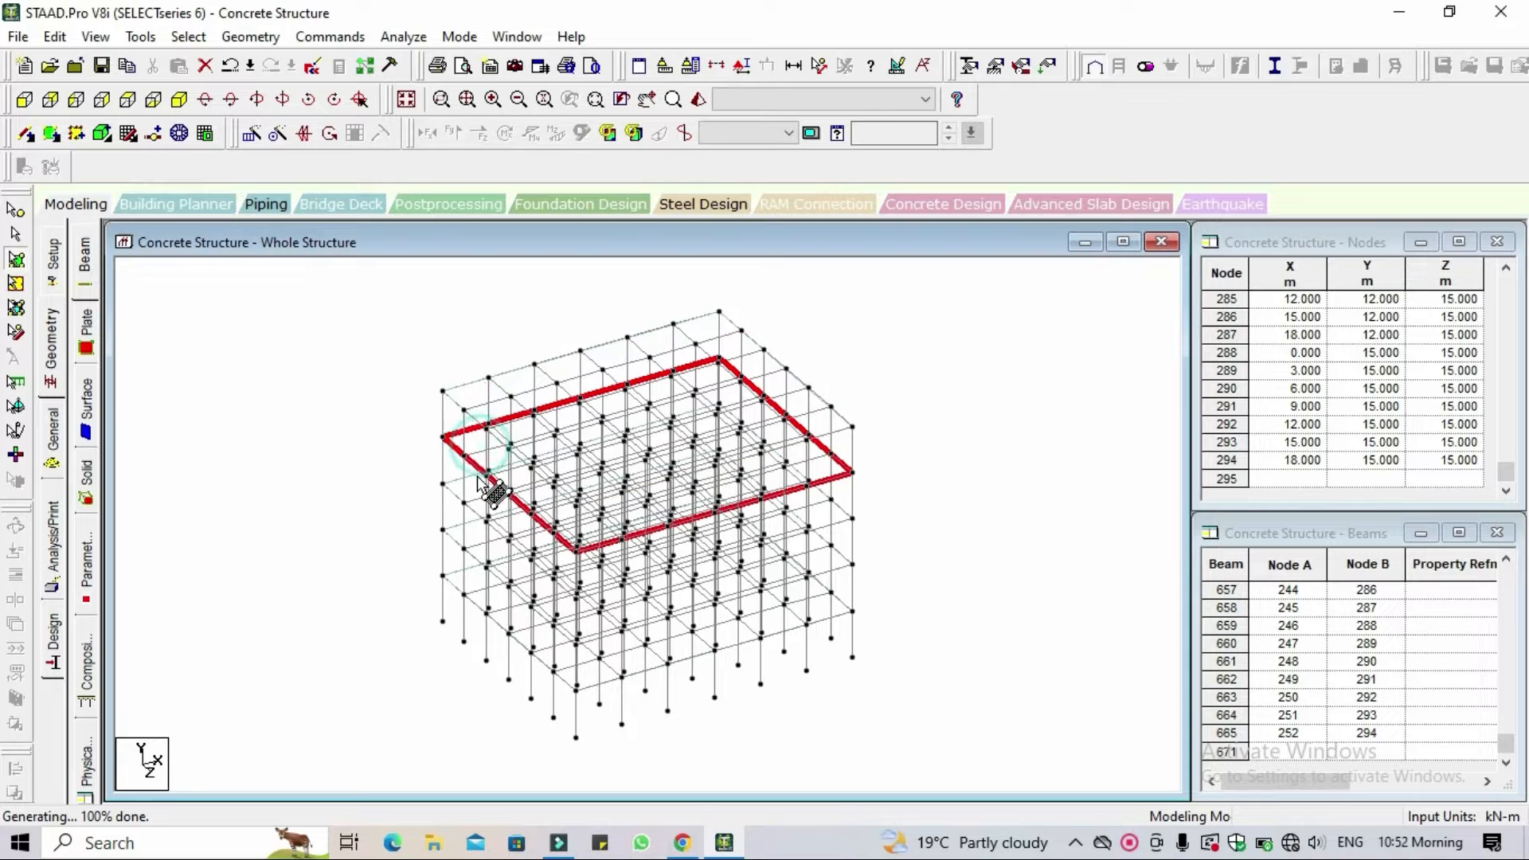
left_click(484, 516)
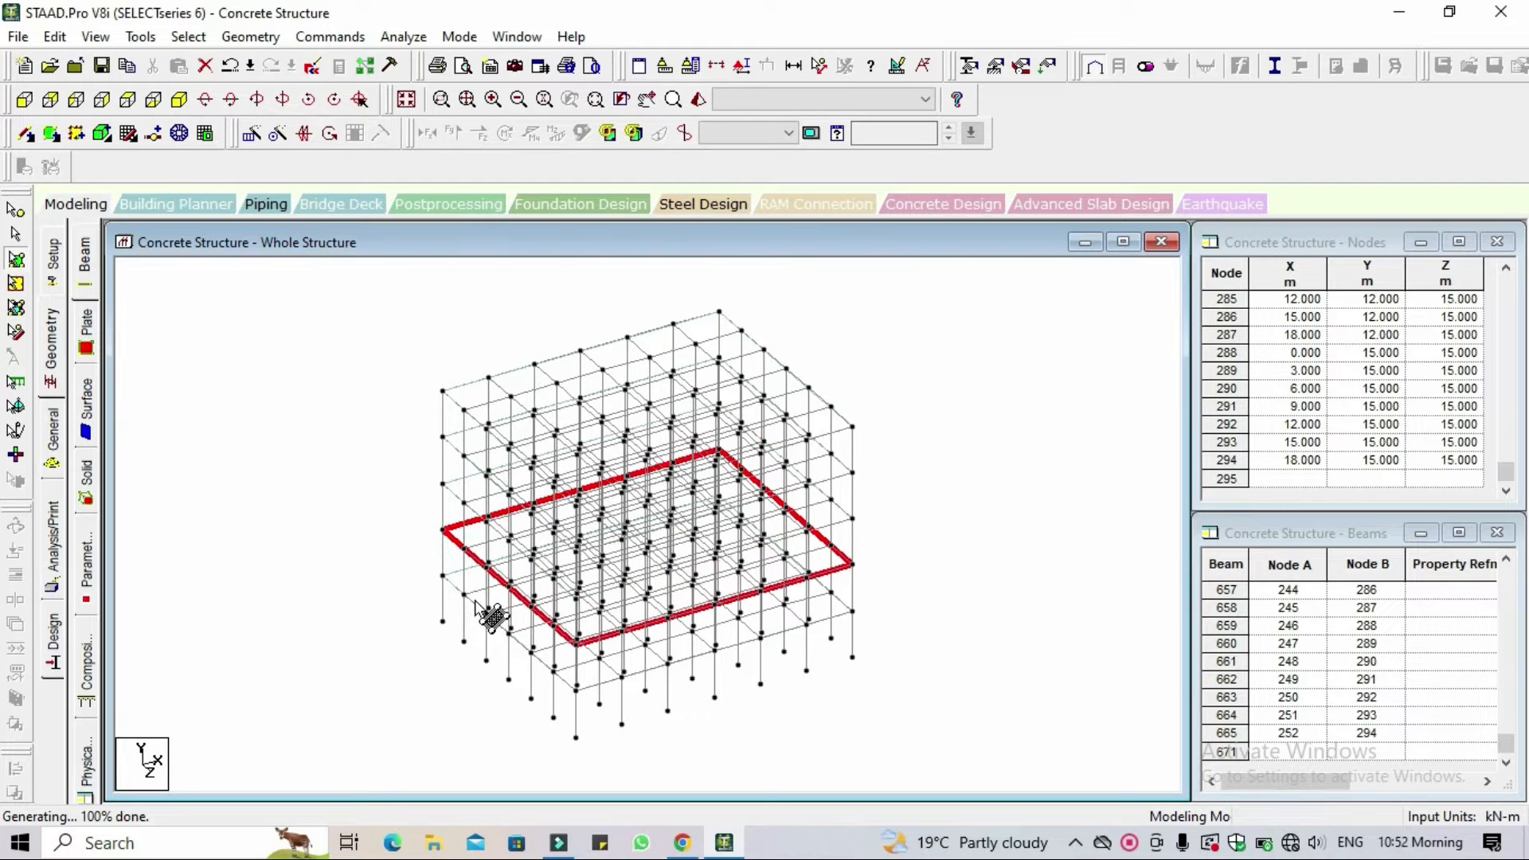
left_click(494, 619)
left_click(1112, 432)
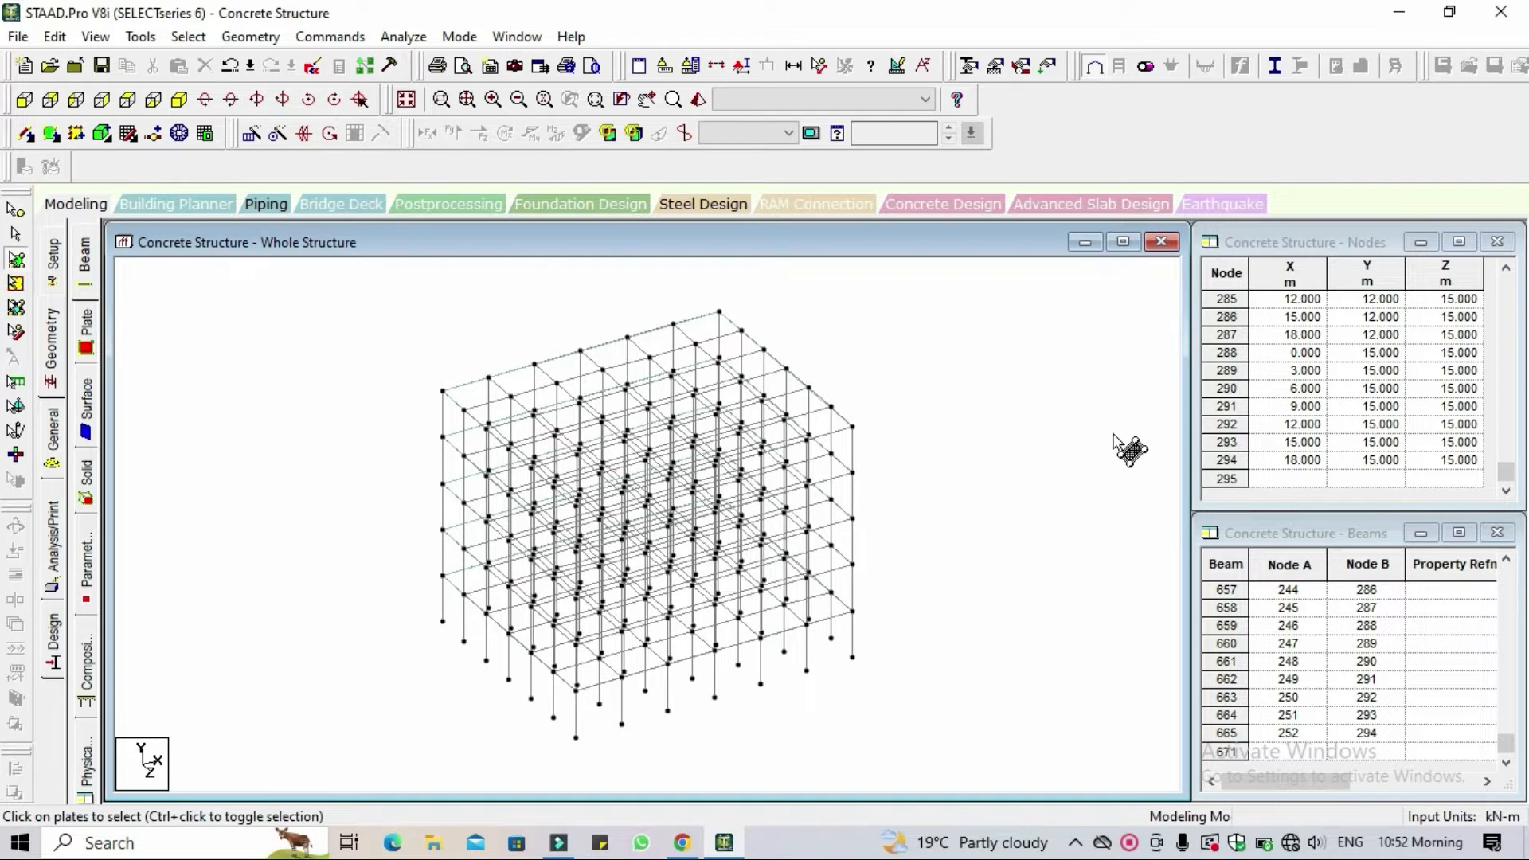
Open the section property definitions and review the Tee, Trapezoidal, General, Tapered I and Tapered Tube input forms.
left_click(53, 446)
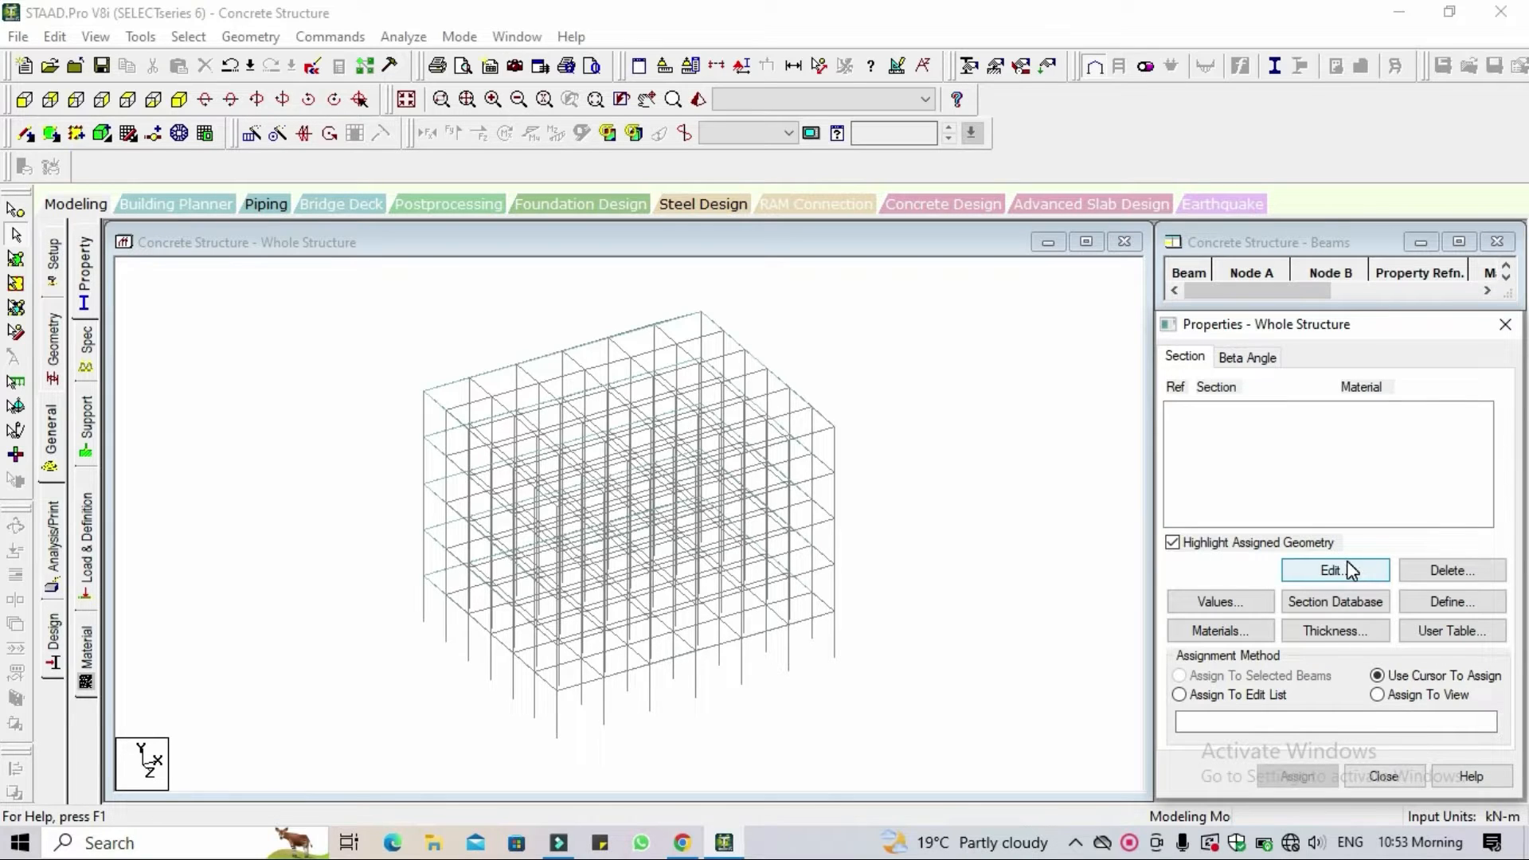
left_click(1438, 603)
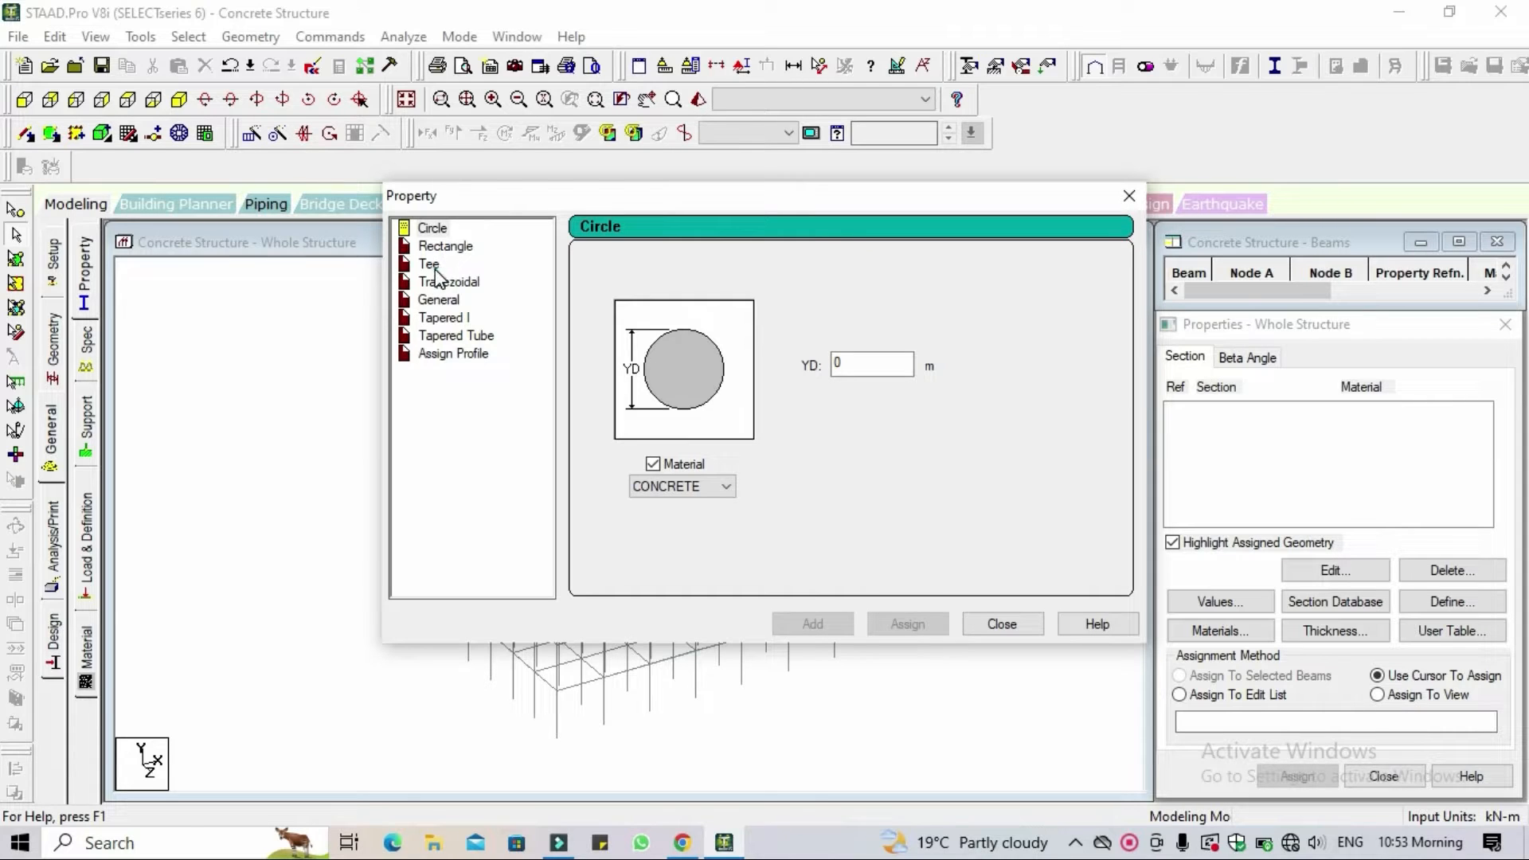
left_click(434, 267)
left_click(438, 281)
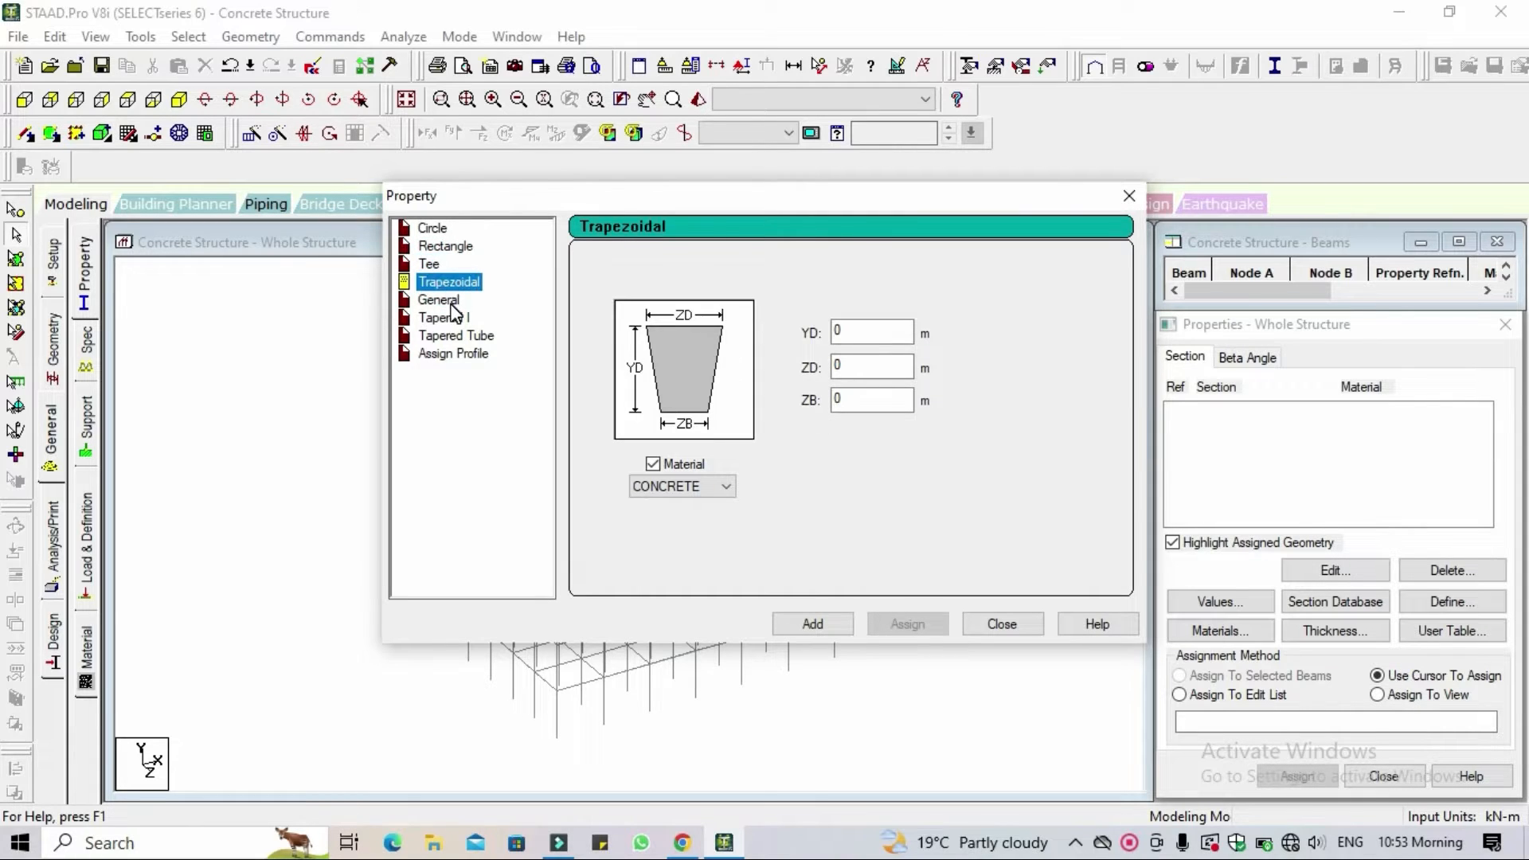
left_click(450, 303)
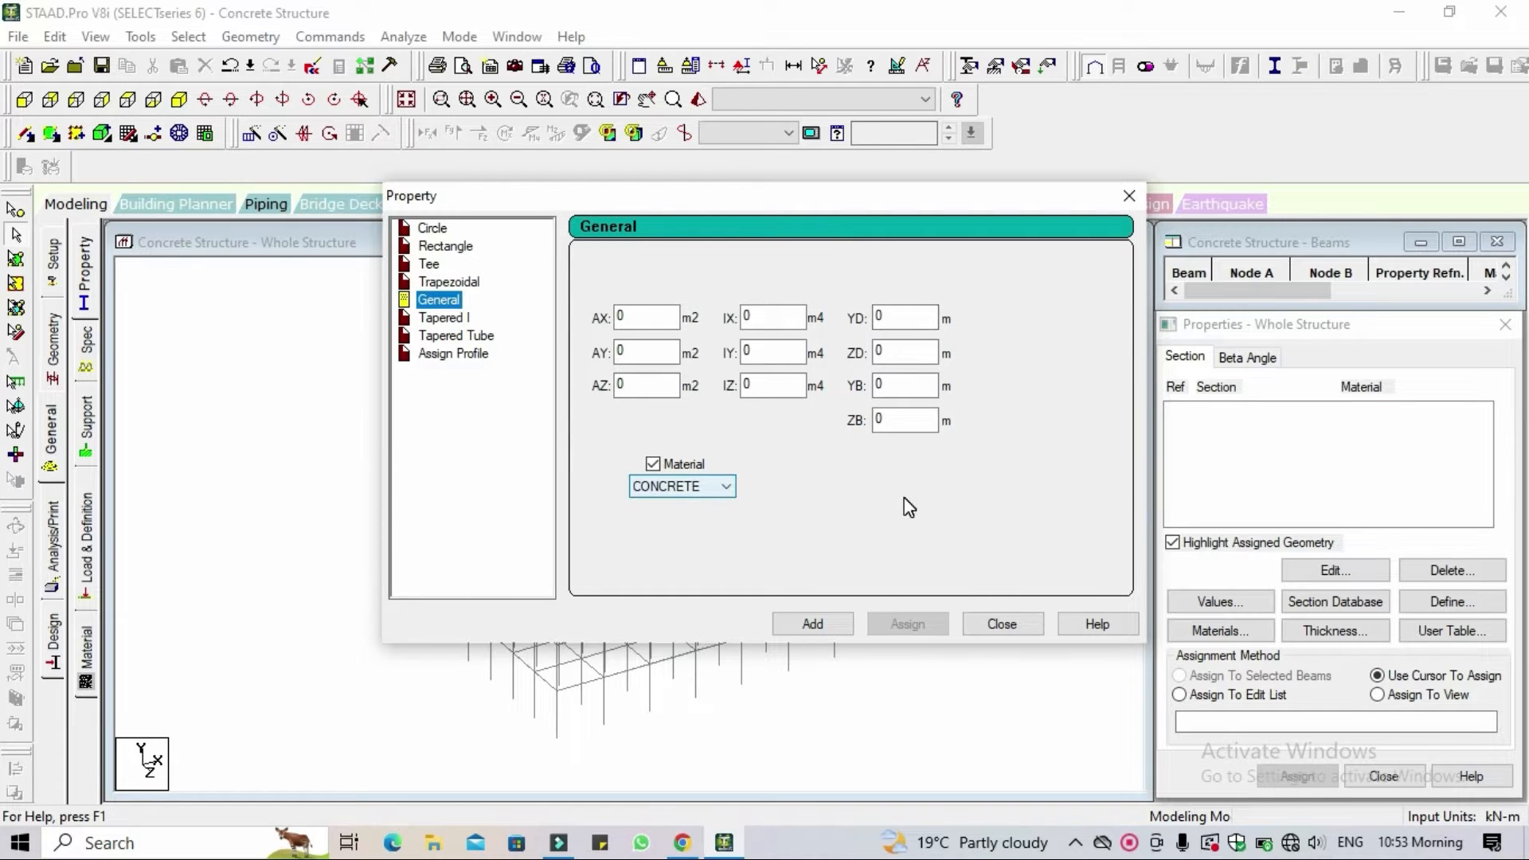
left_click(458, 317)
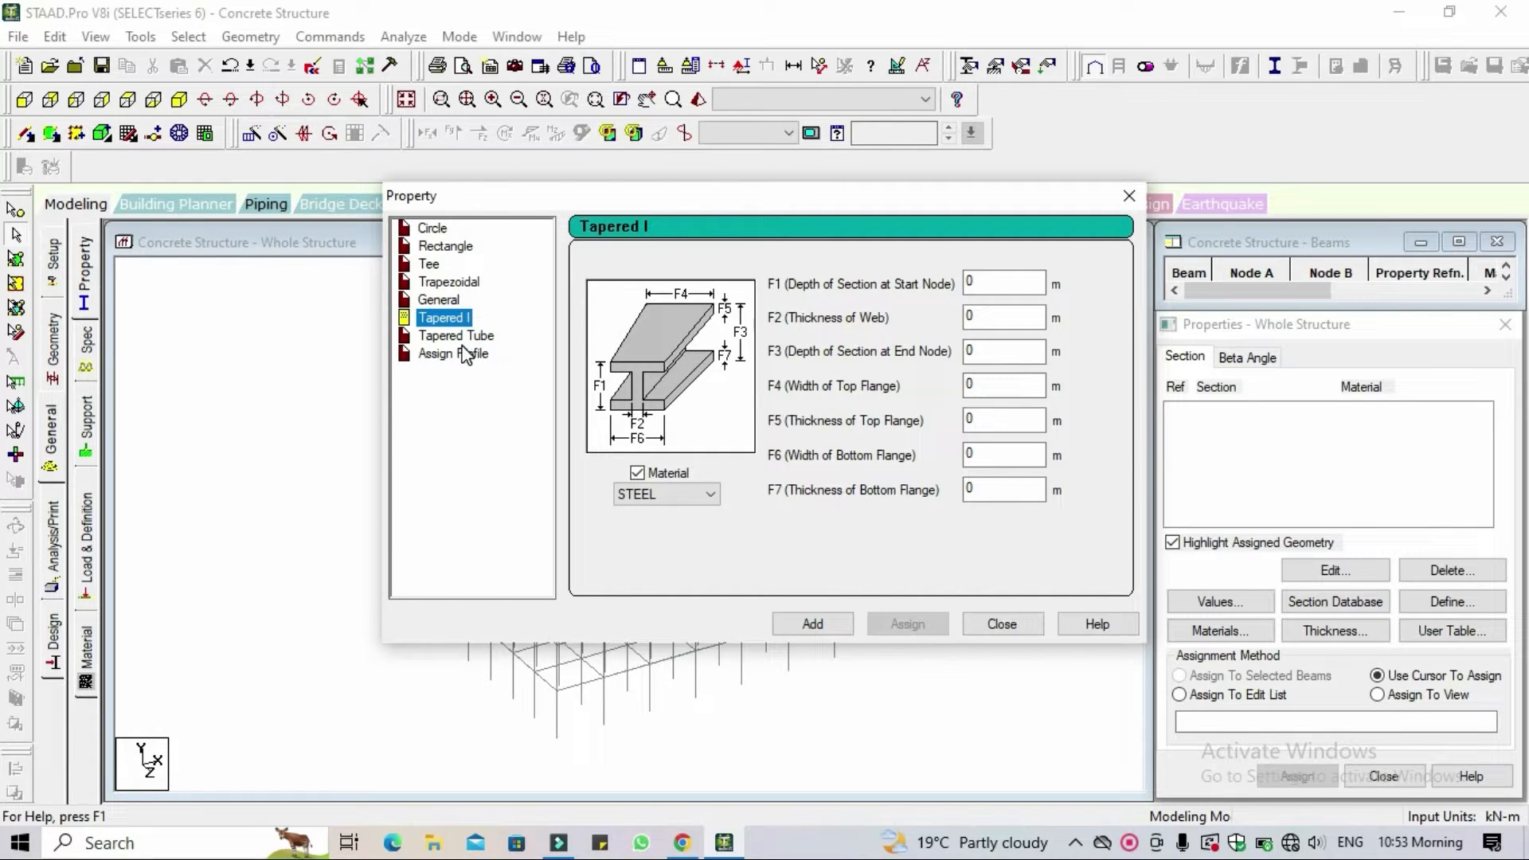
left_click(459, 337)
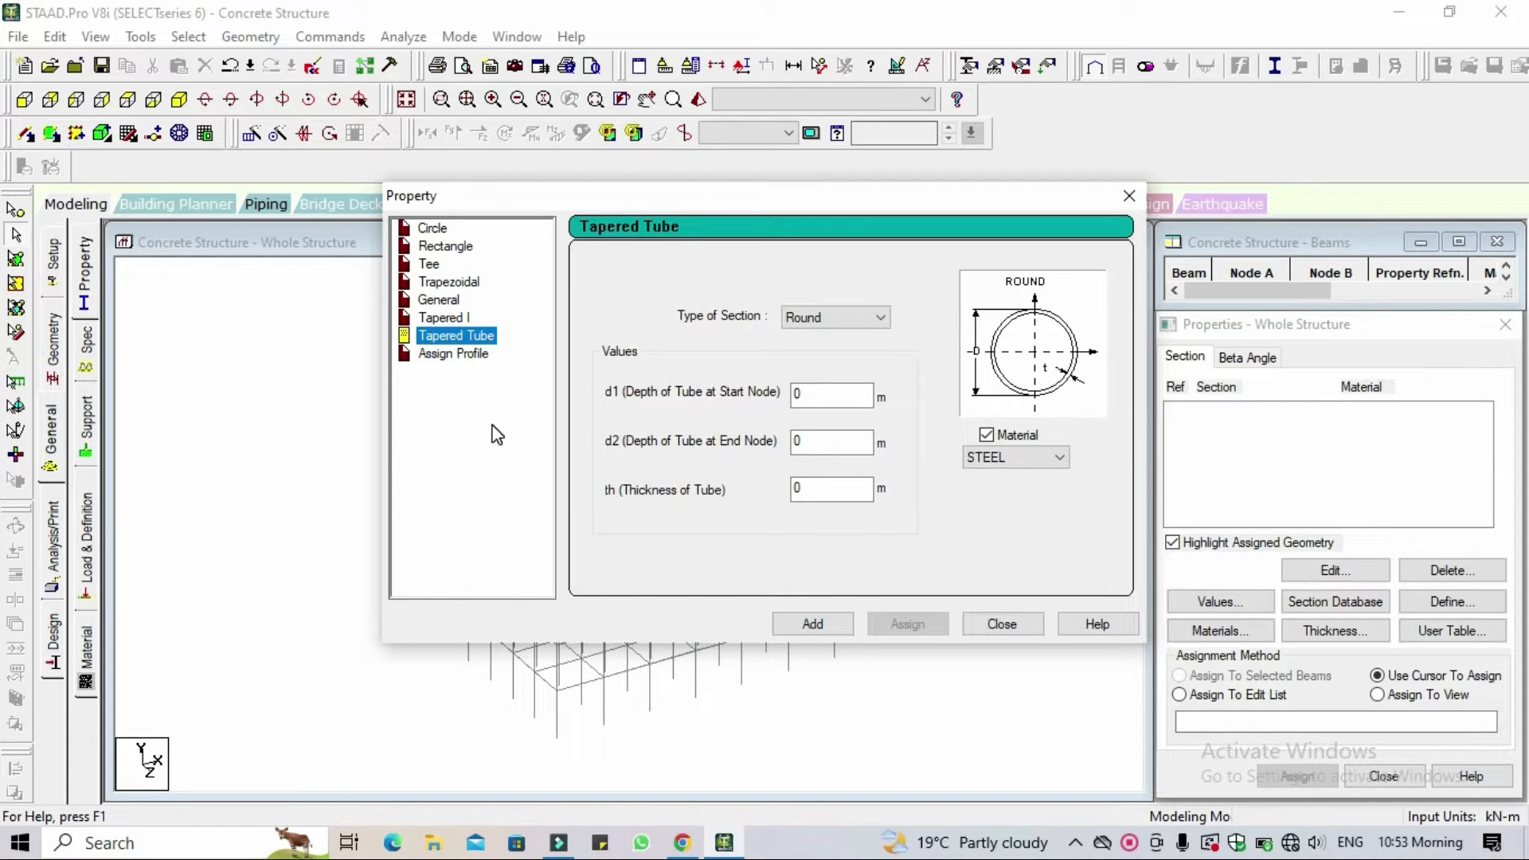
Add a rectangular concrete section property with YD 0.45 m and ZD 0.30 m.
left_click(474, 252)
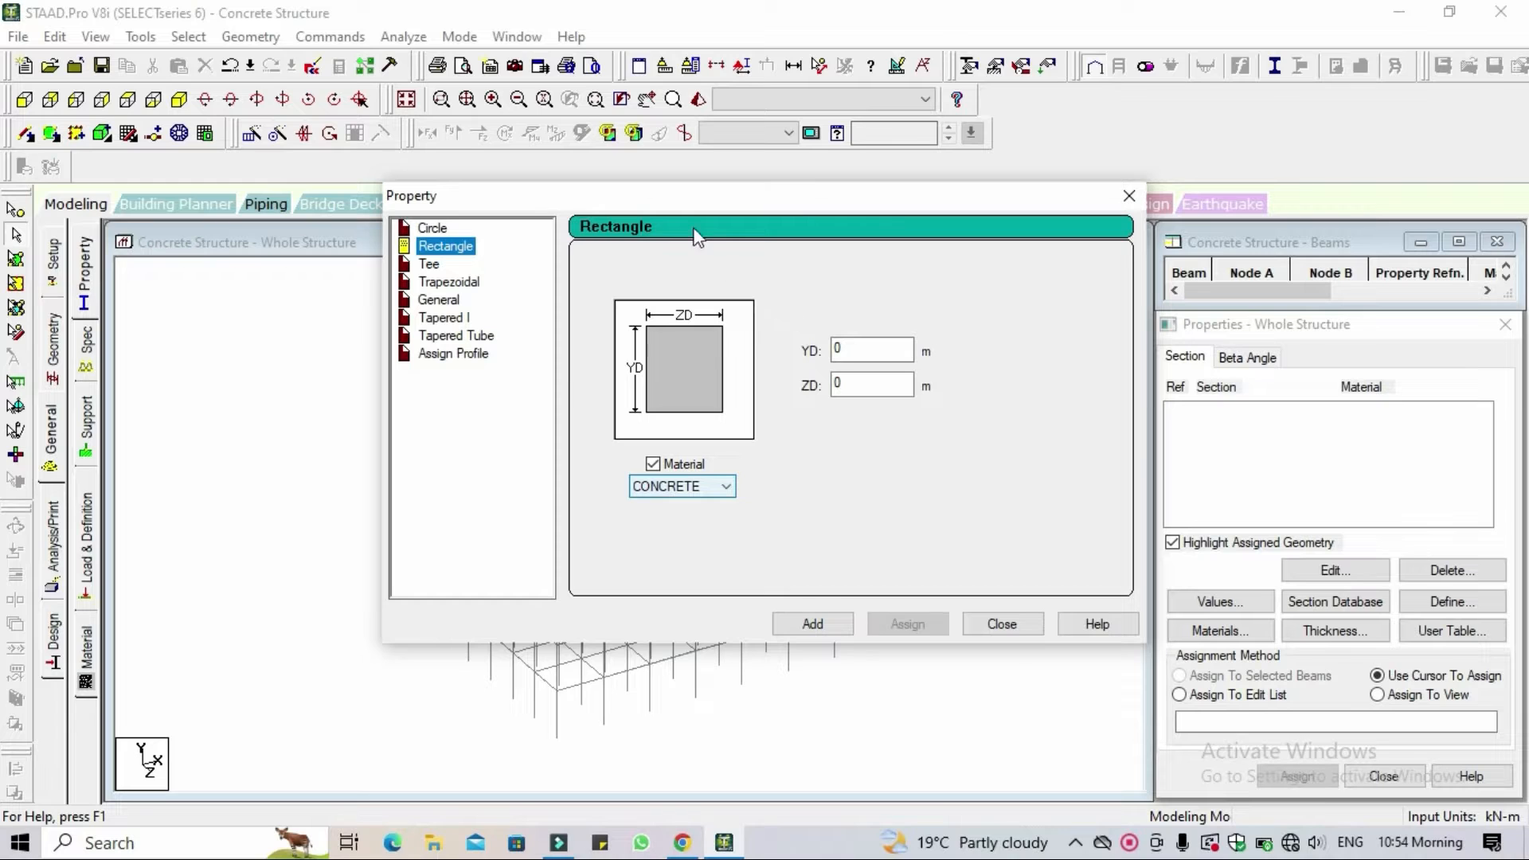
left_click_drag(673, 200, 849, 118)
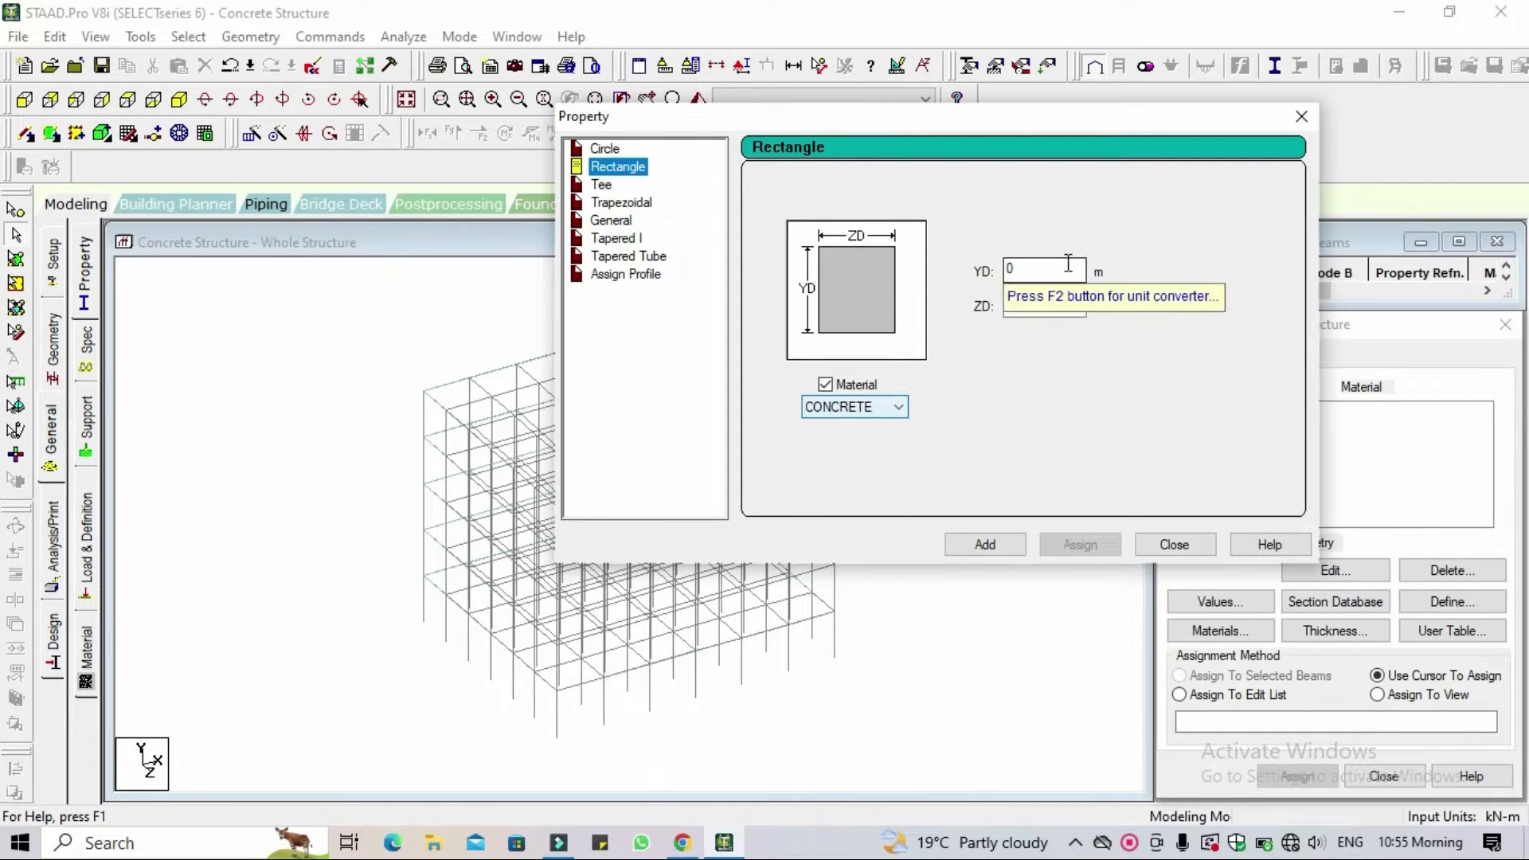
left_click(1044, 296)
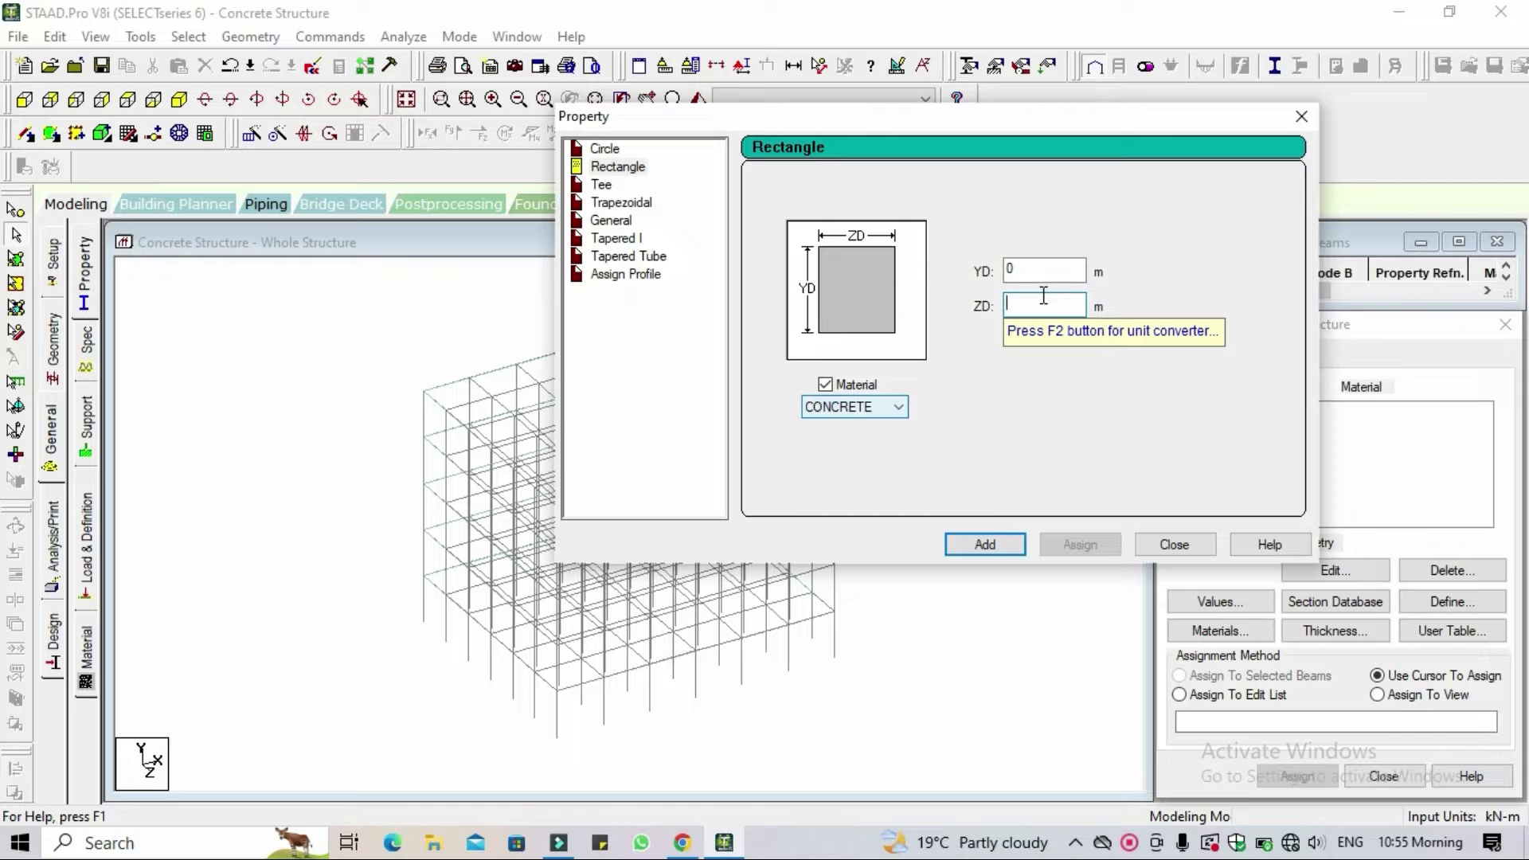
type(".30")
left_click(1030, 272)
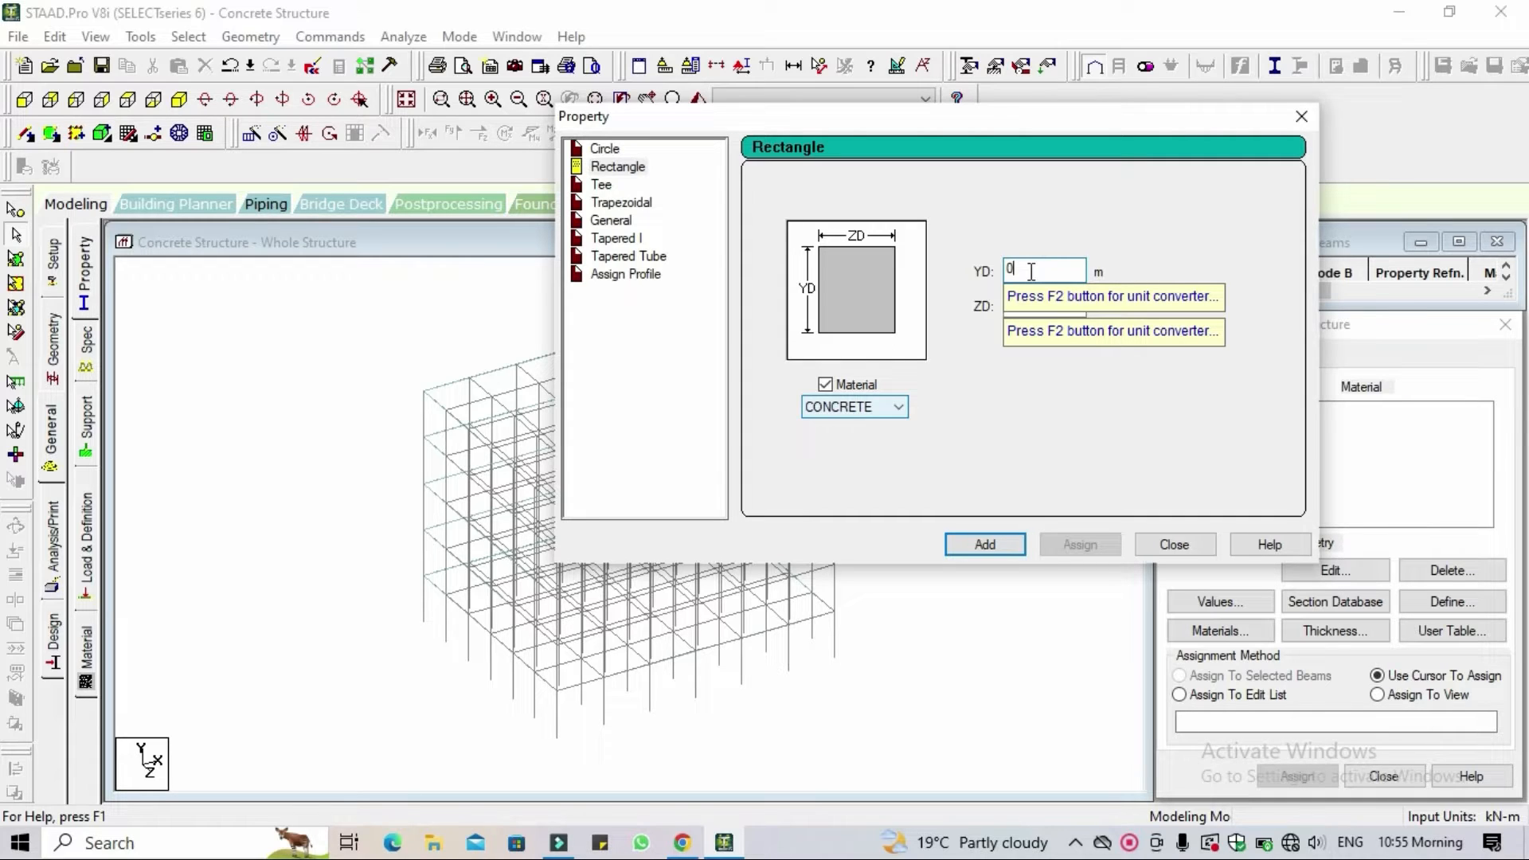
type(".45")
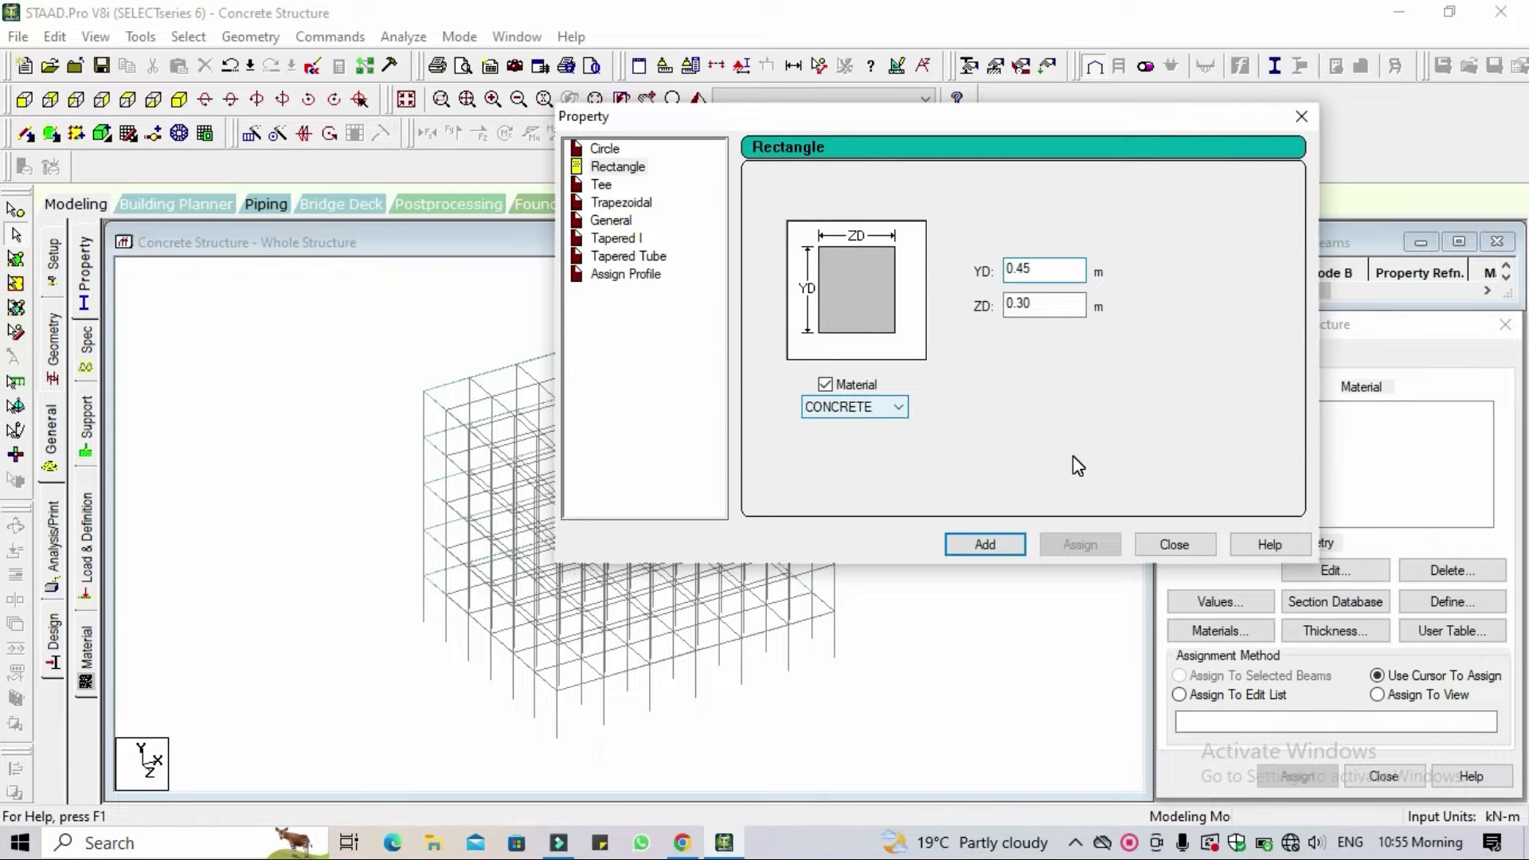
left_click(986, 546)
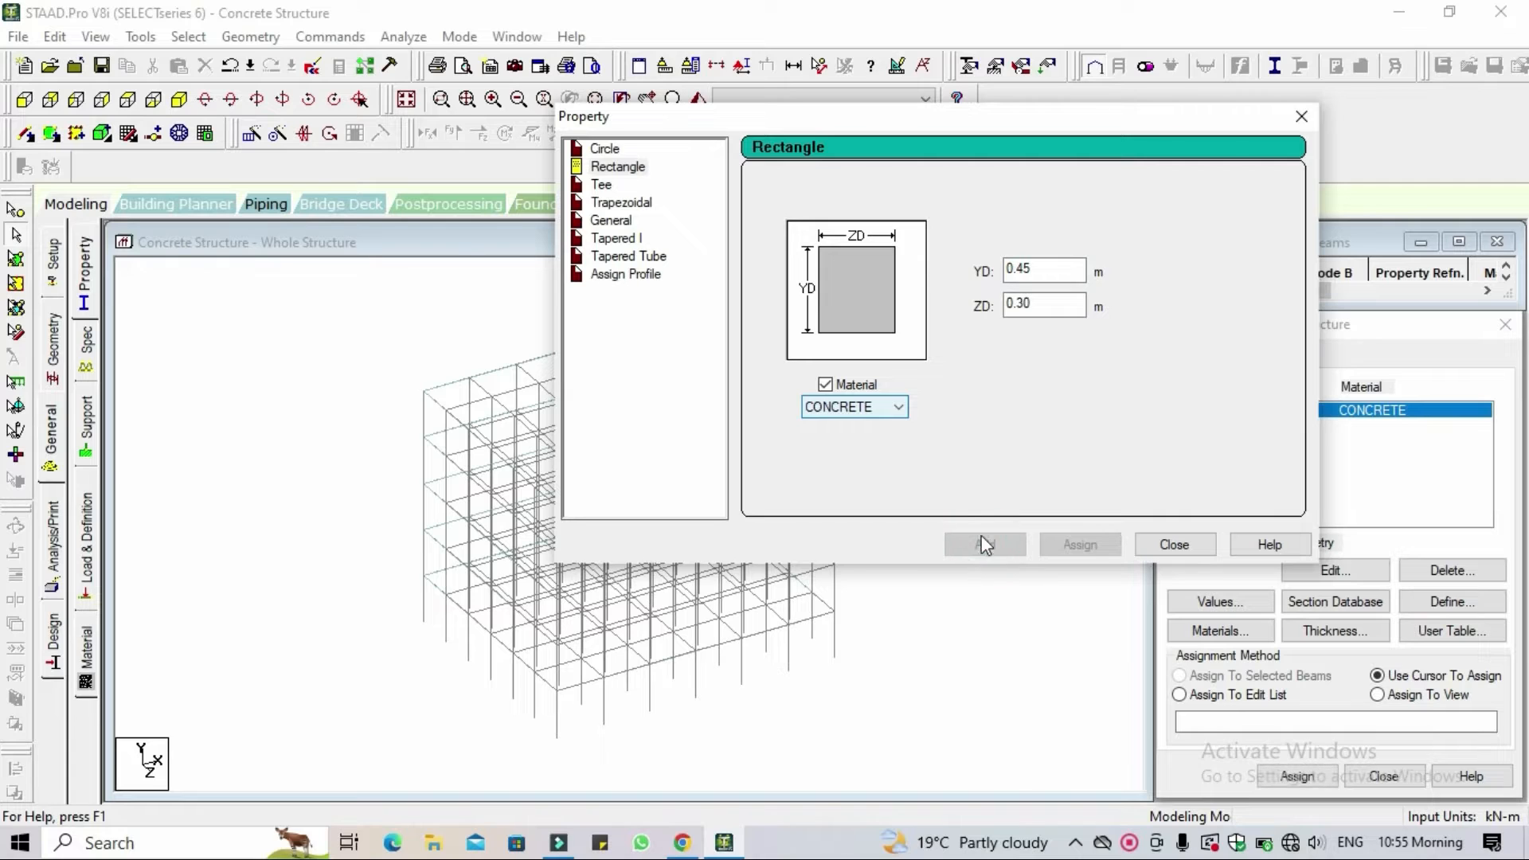
Add a second rectangular concrete section with YD 0.38 m and ZD 0.30 m, and close the section definitions.
left_click_drag(837, 119, 782, 135)
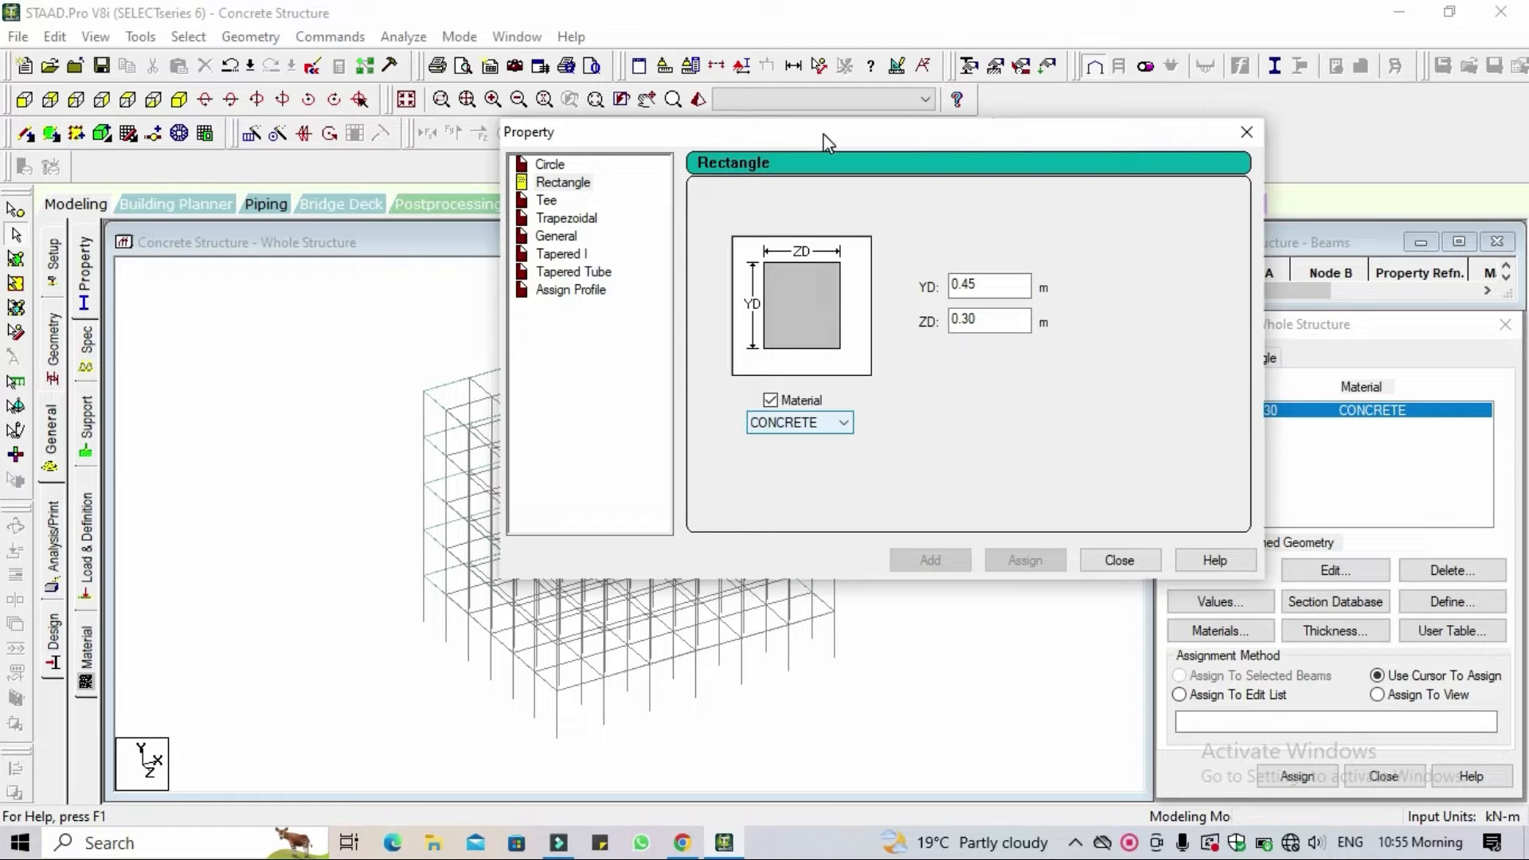
left_click_drag(824, 133, 718, 127)
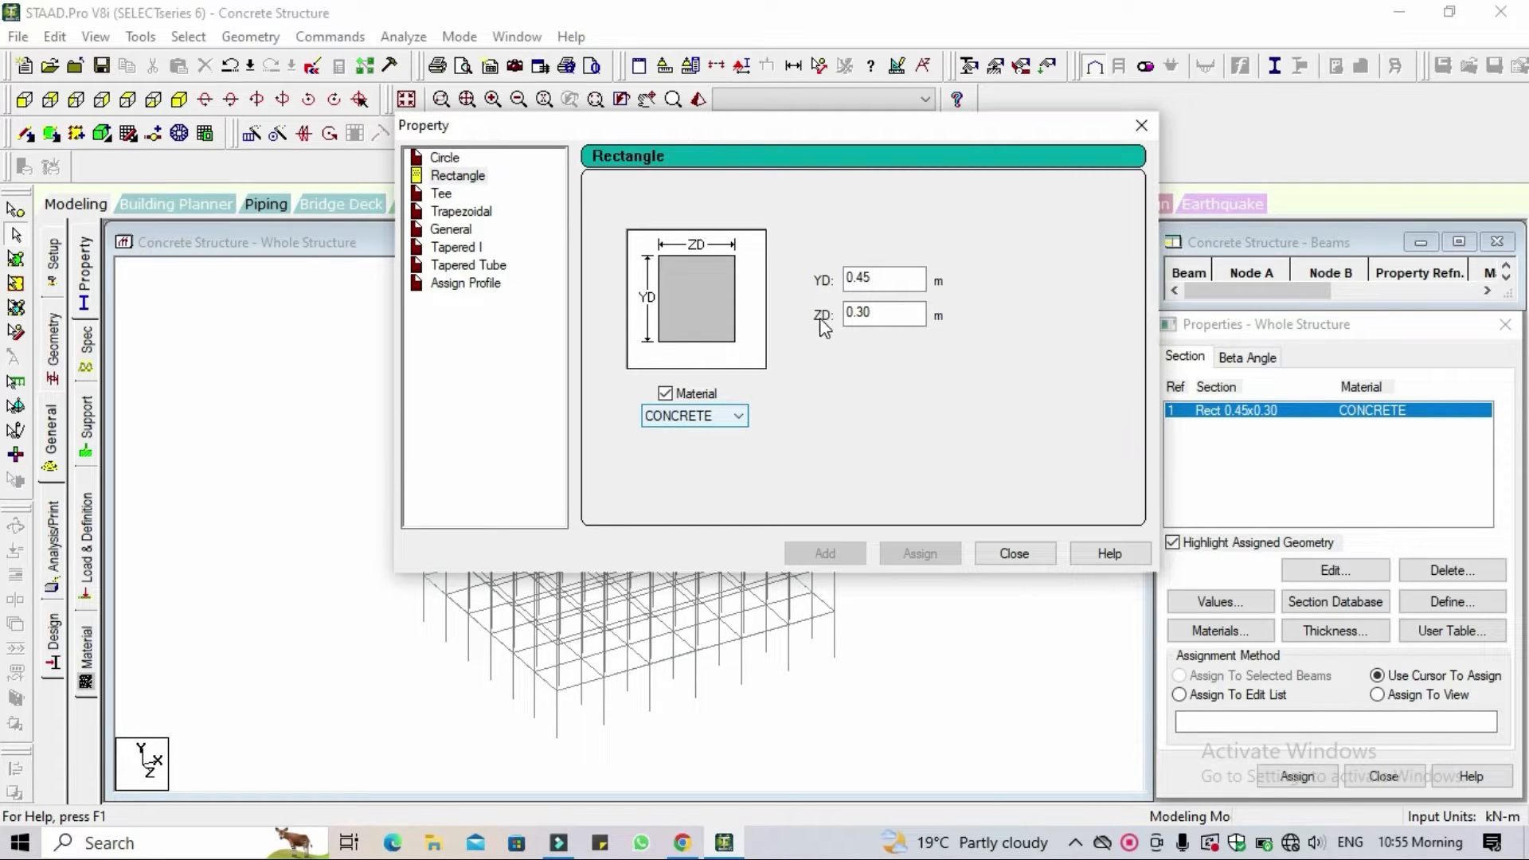
left_click(885, 275)
key("BackSpace")
key("BackSpace")
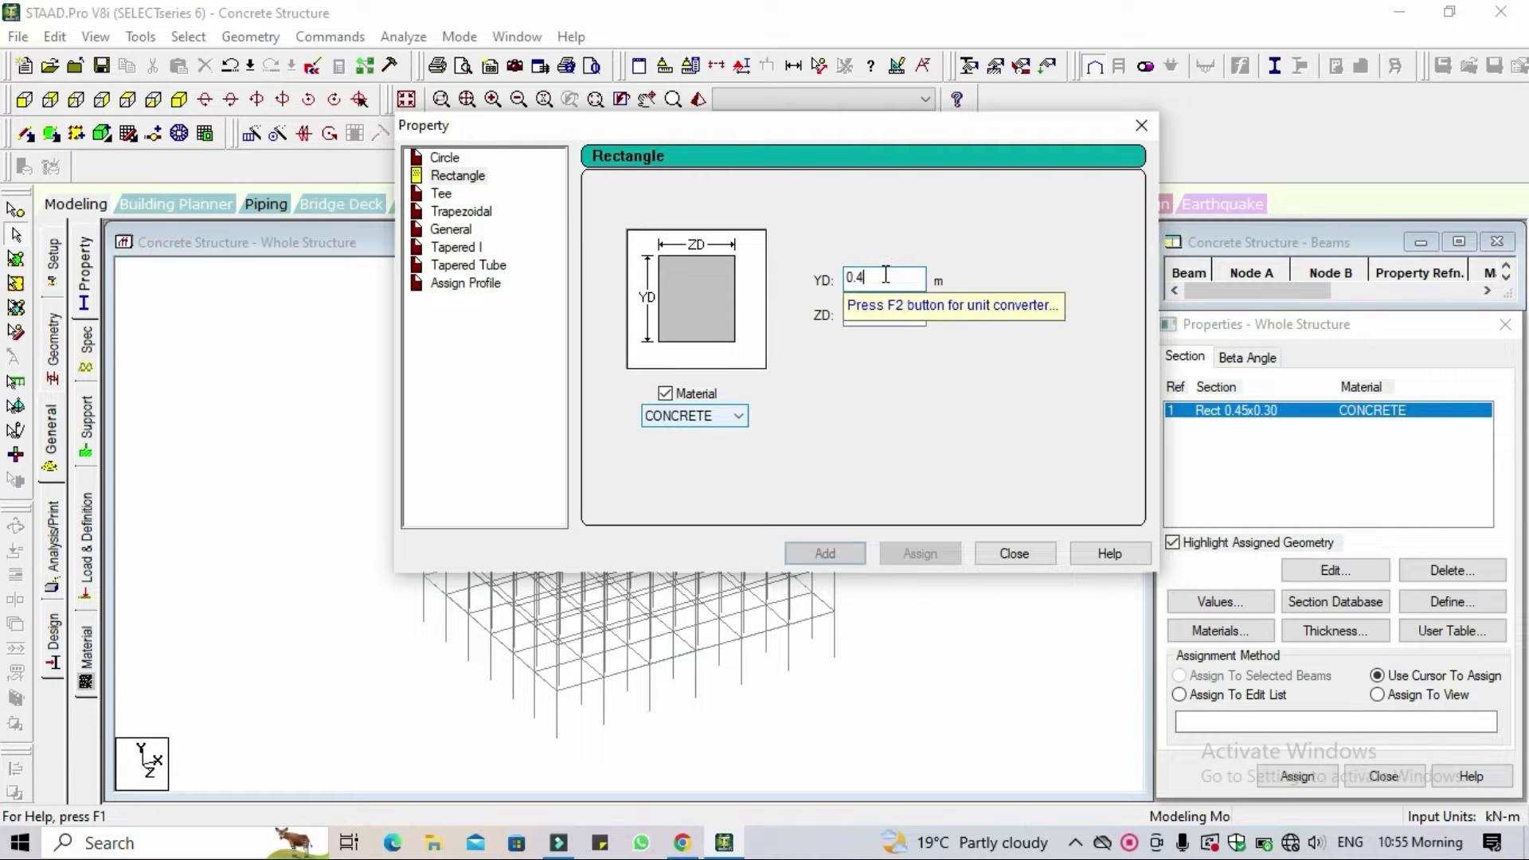
type("38")
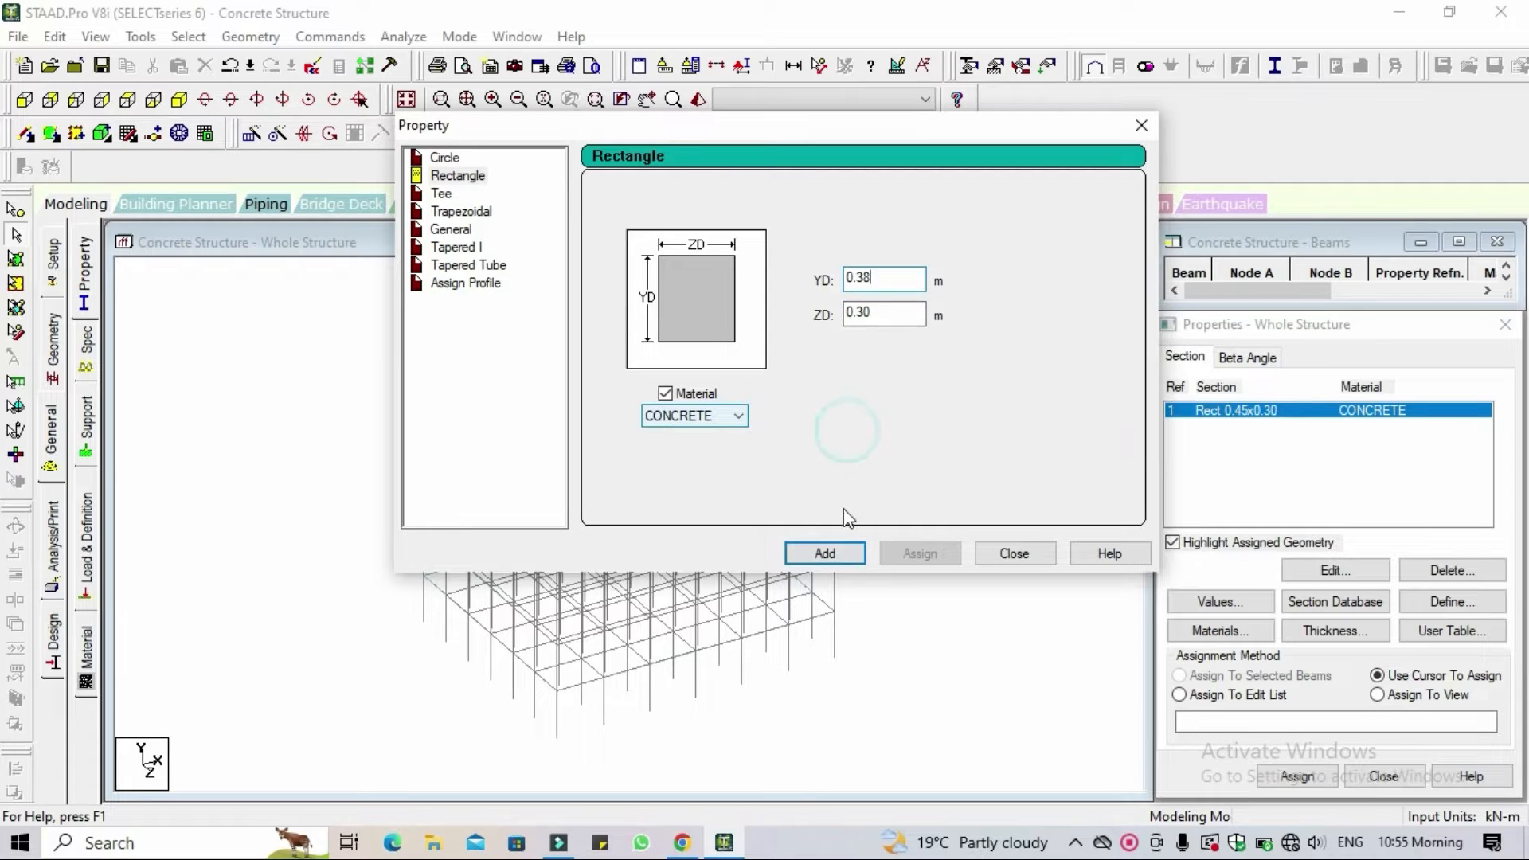
left_click(843, 556)
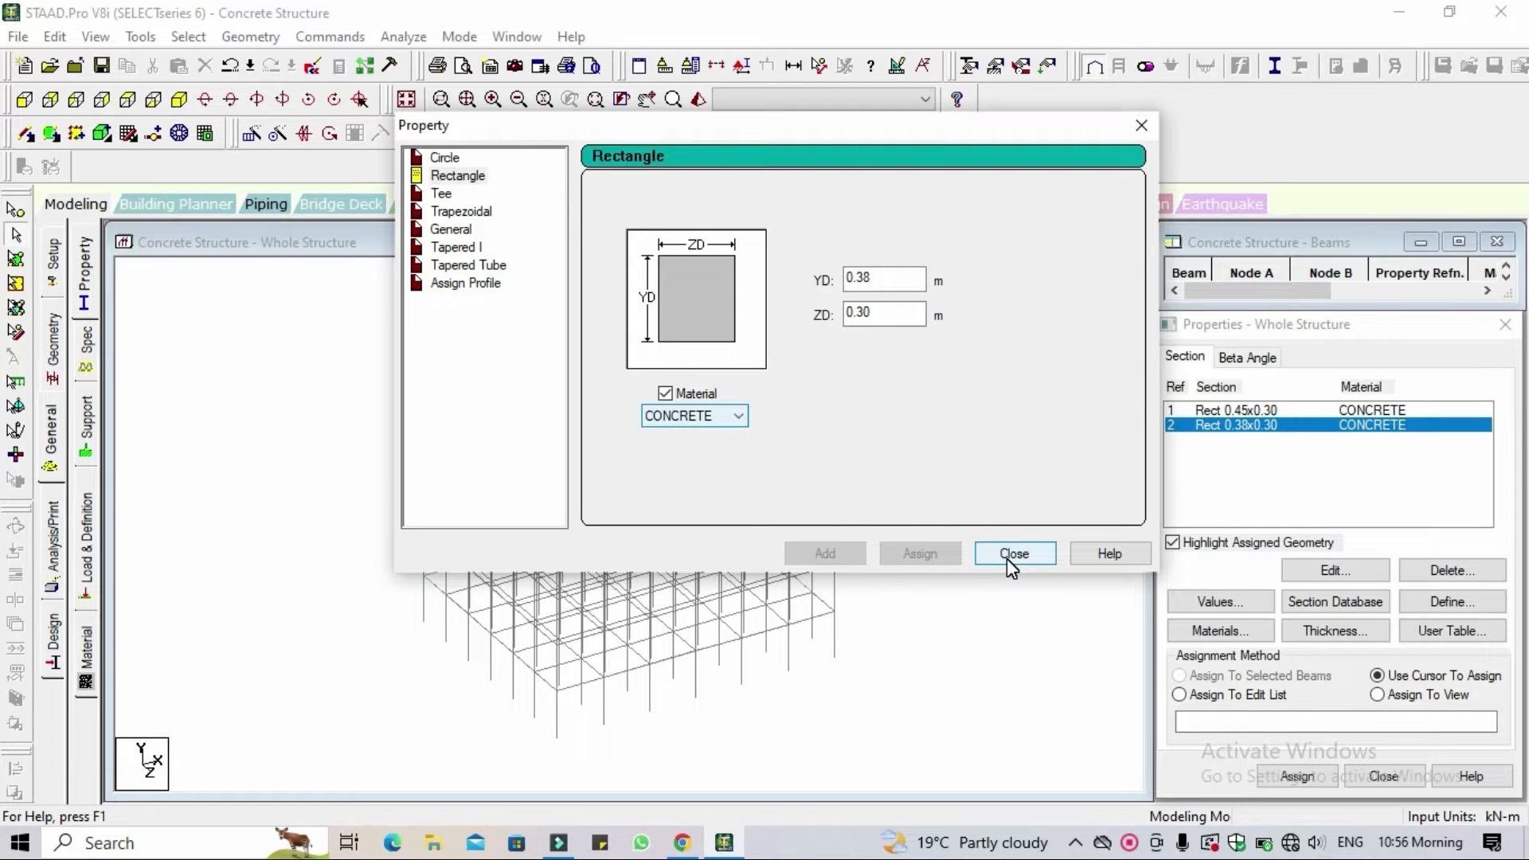
left_click_drag(739, 124, 1149, 69)
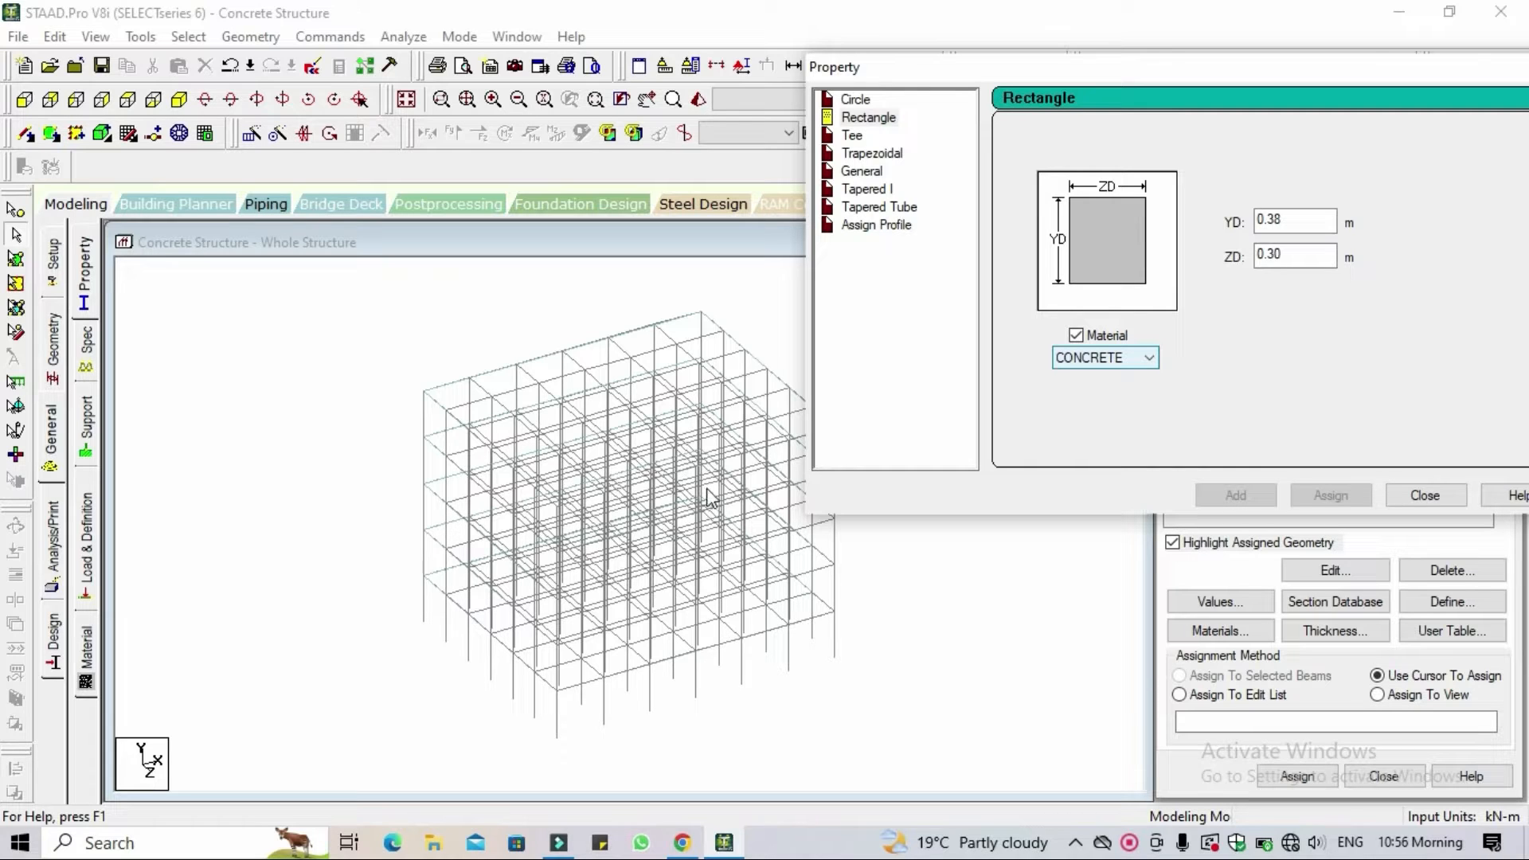
left_click(1425, 495)
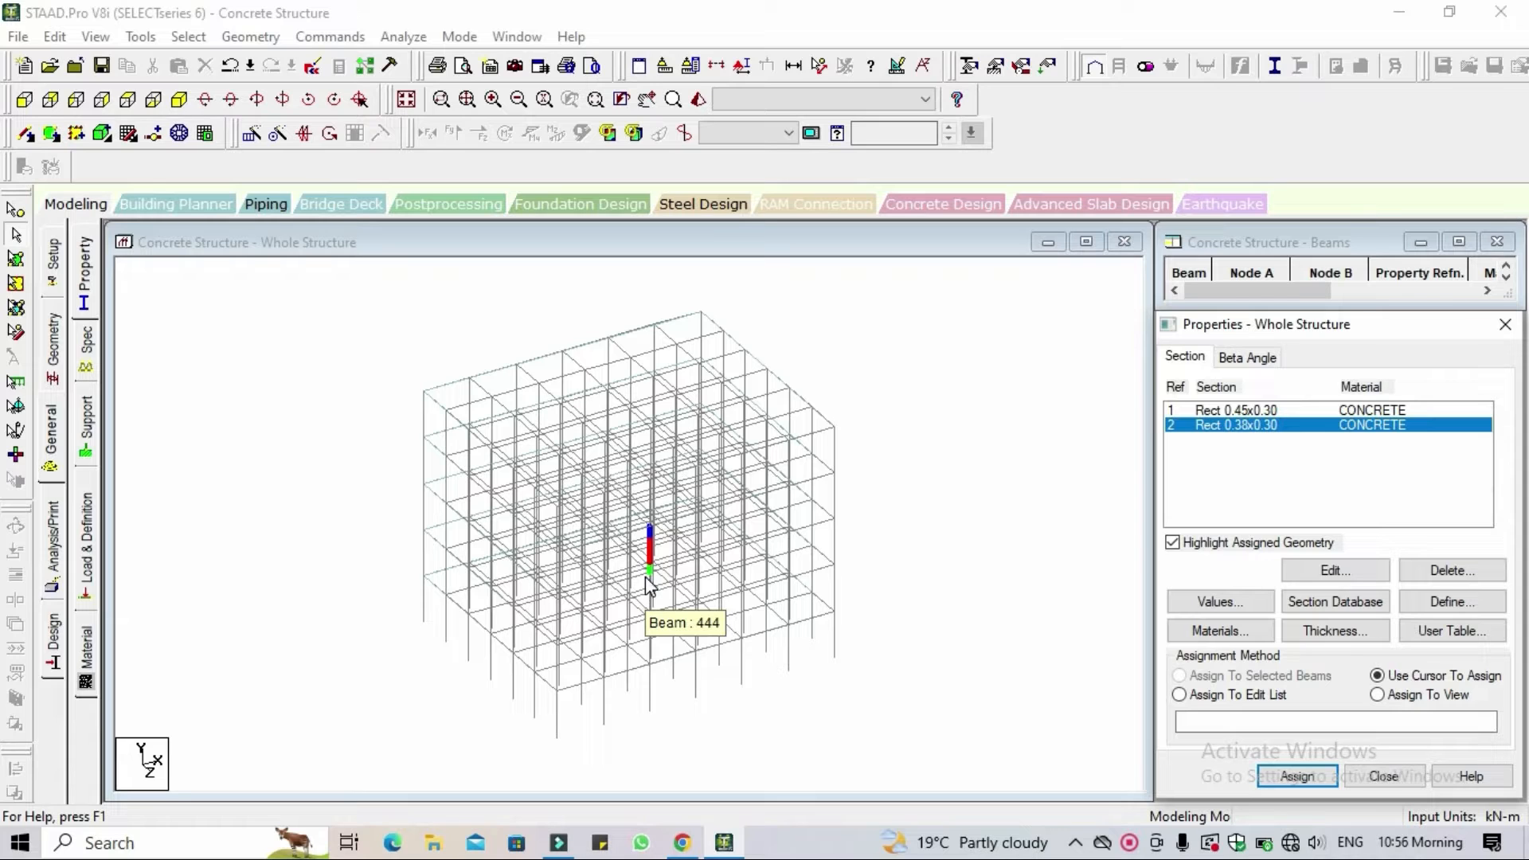
Add a concrete plate element thickness of 0.15 m at all four nodes and close the thickness definition.
left_click(1331, 629)
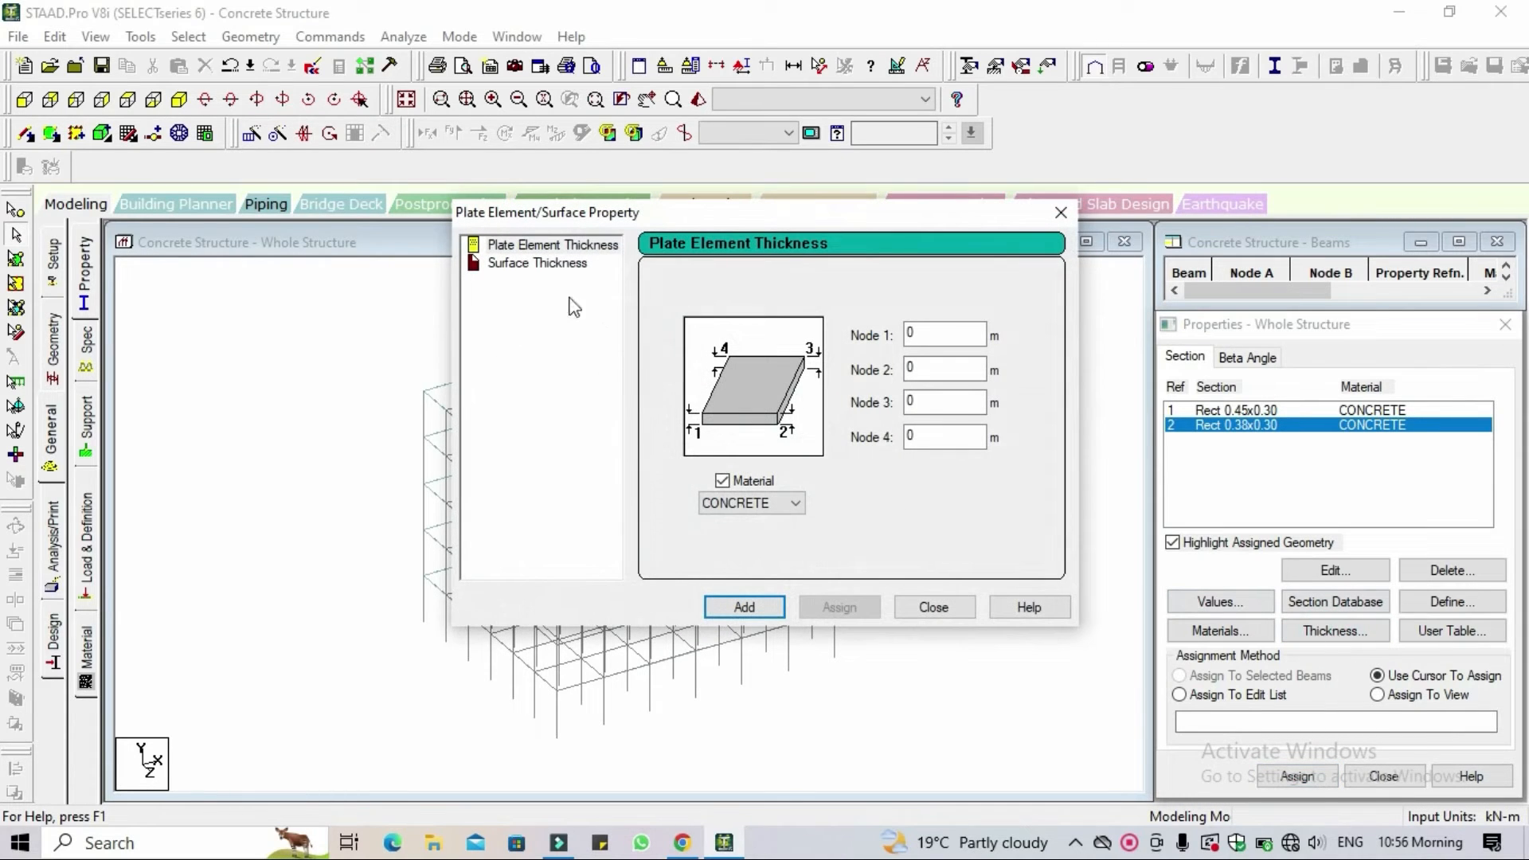
left_click(926, 399)
left_click(964, 335)
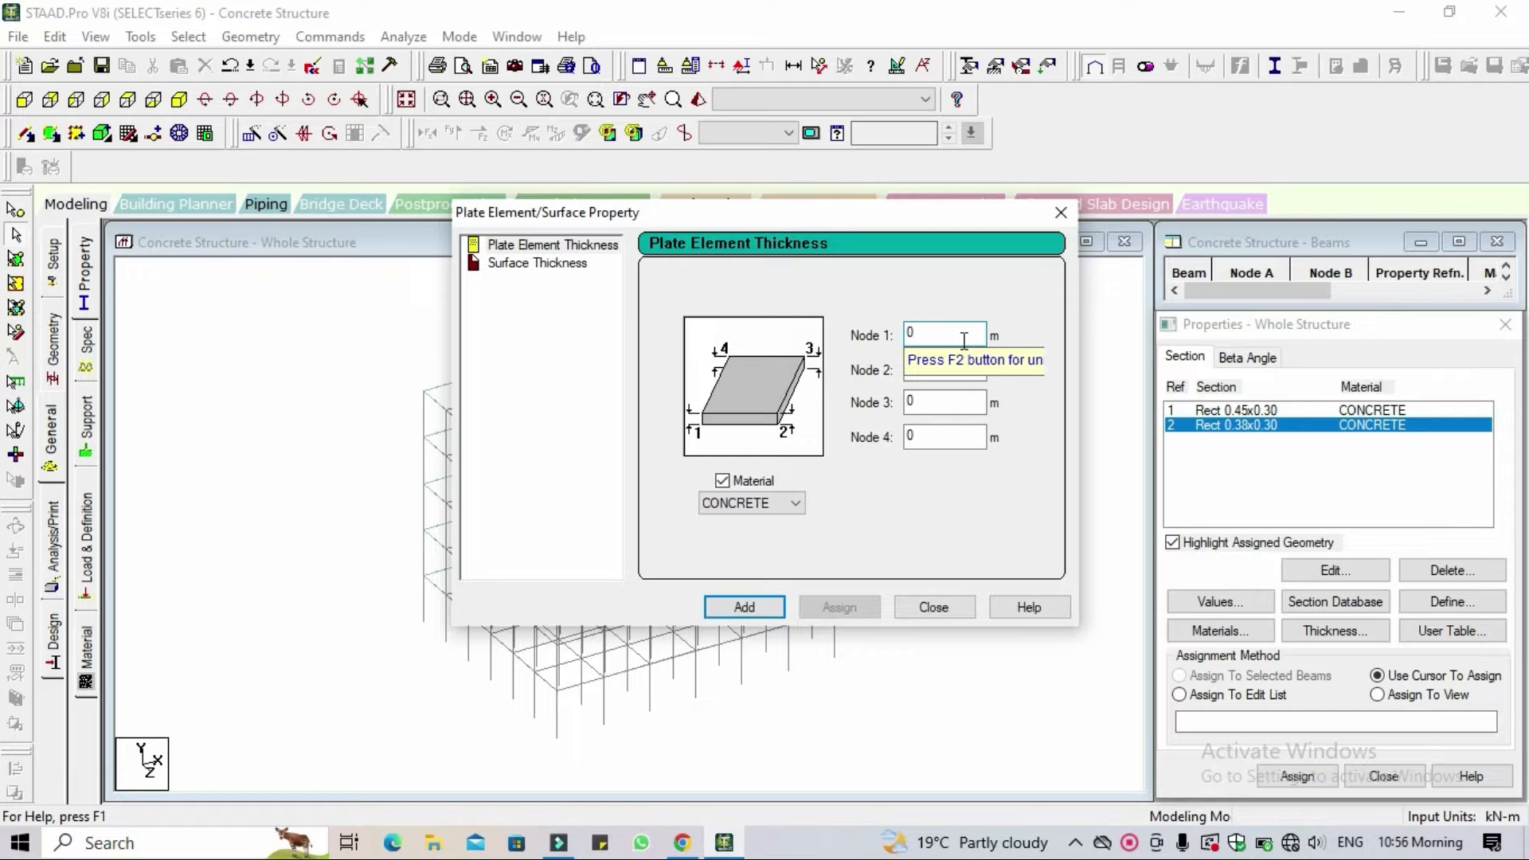
type(".15")
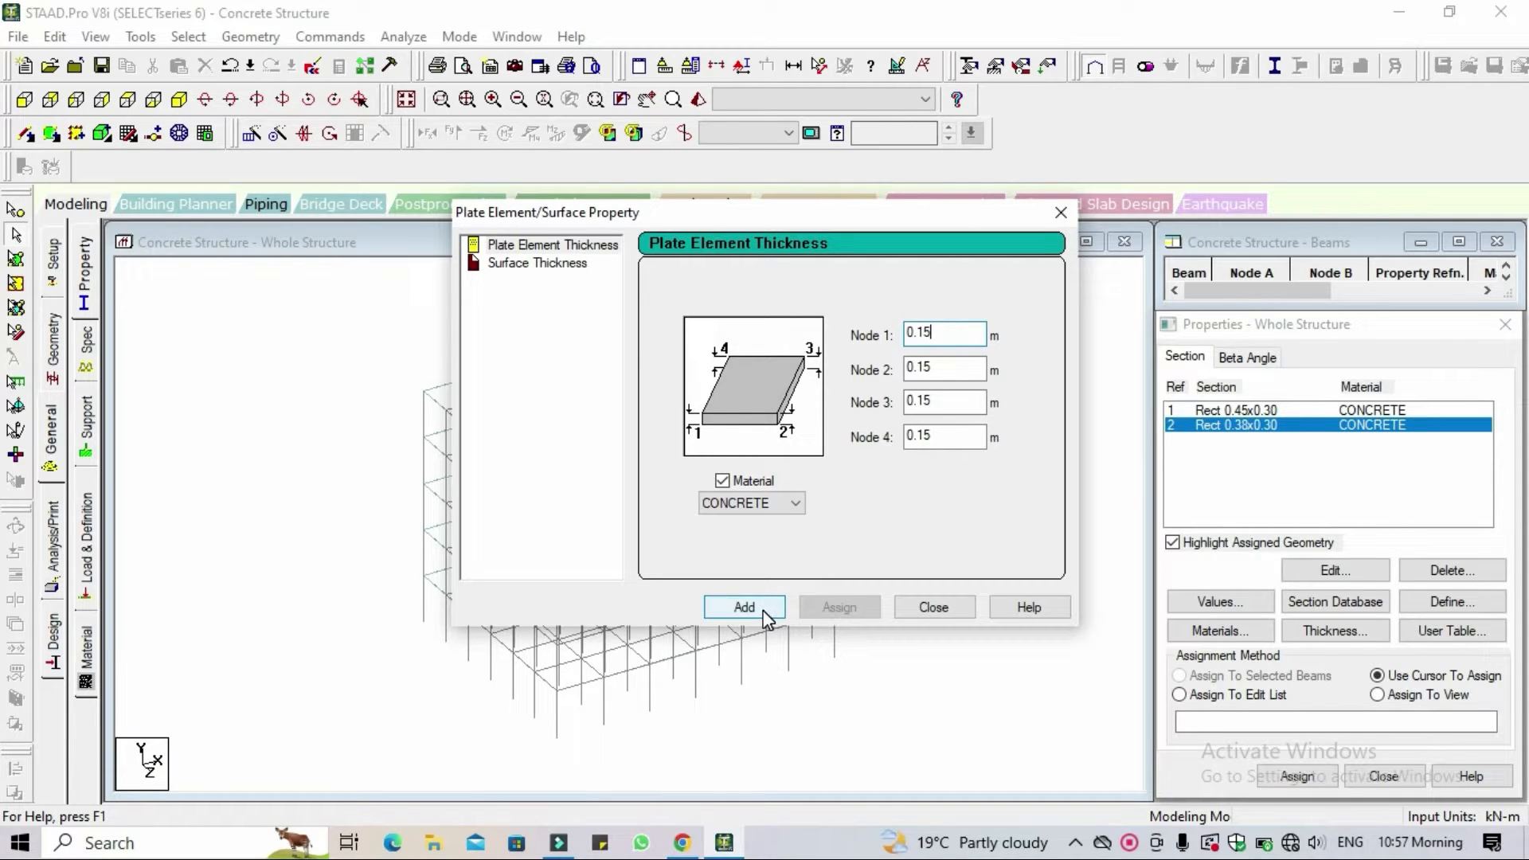
left_click(763, 612)
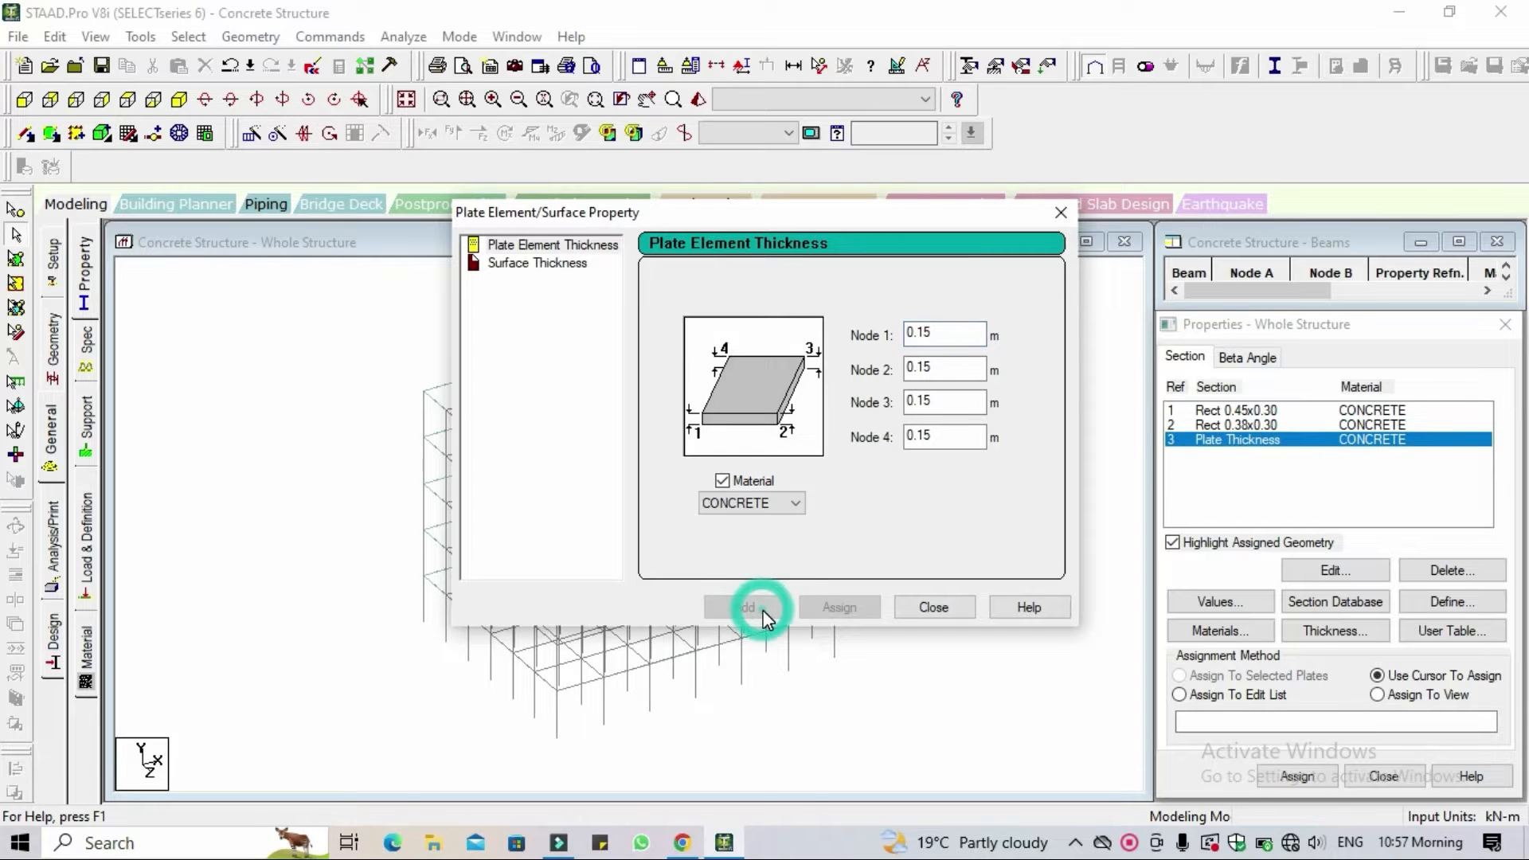
left_click(932, 606)
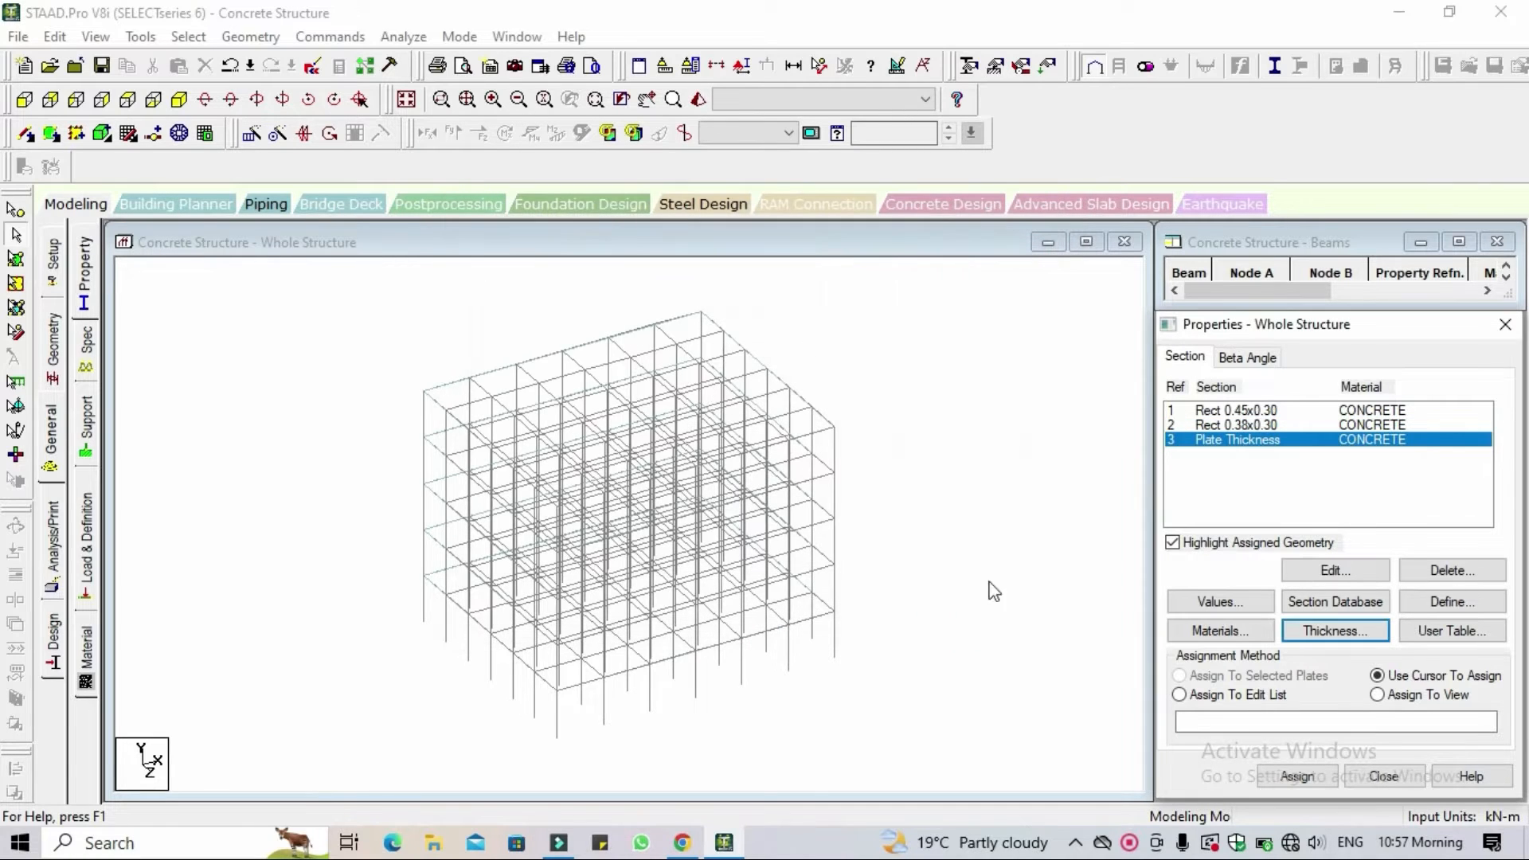
Assign the 0.45x0.30 rectangular section to all members parallel to Y, and open the 3D rendered view.
left_click(1256, 411)
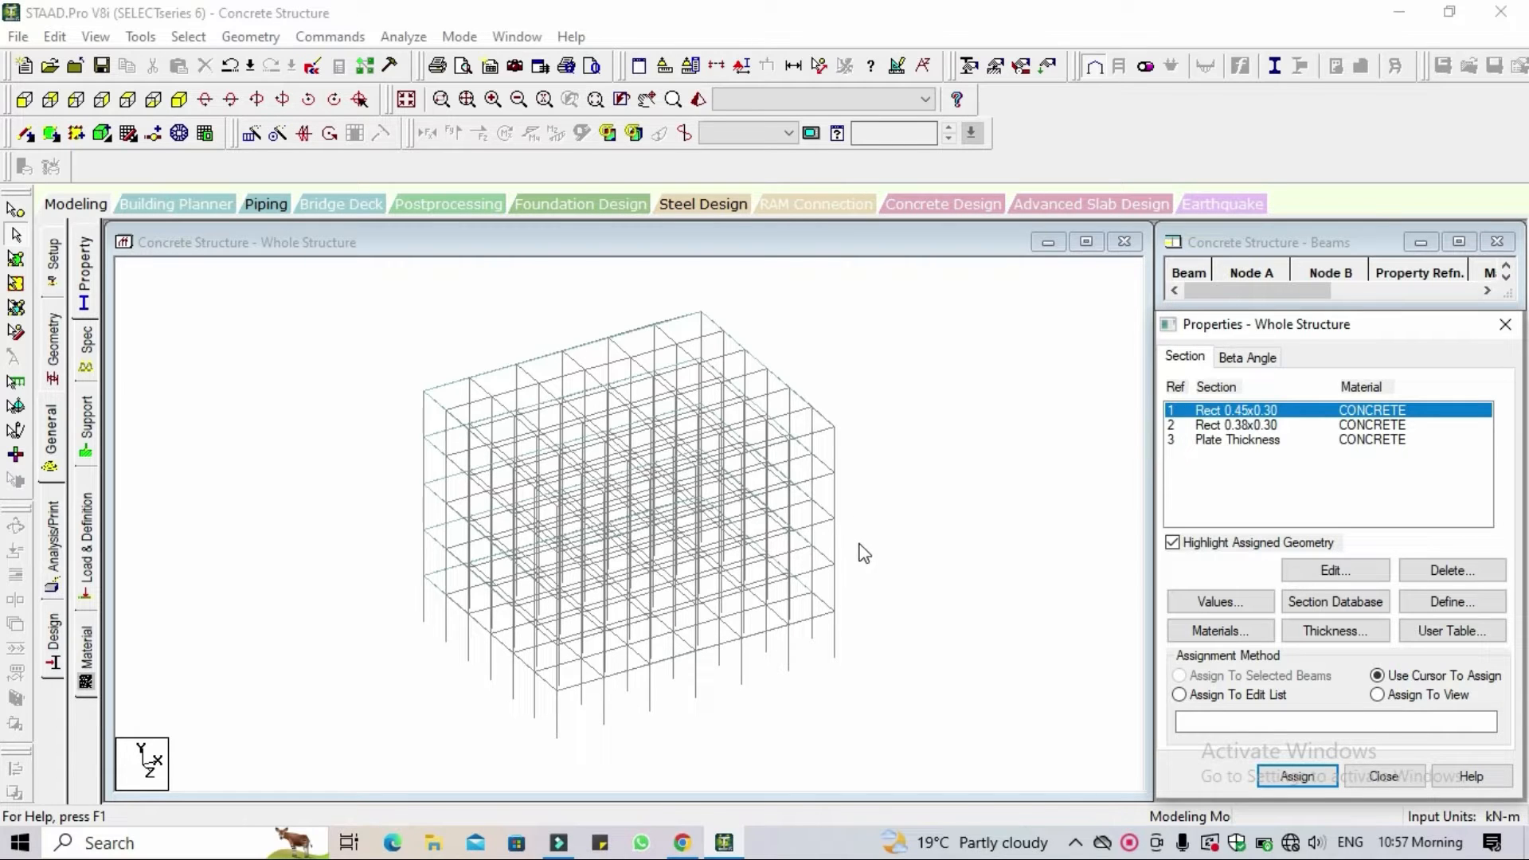
left_click(189, 37)
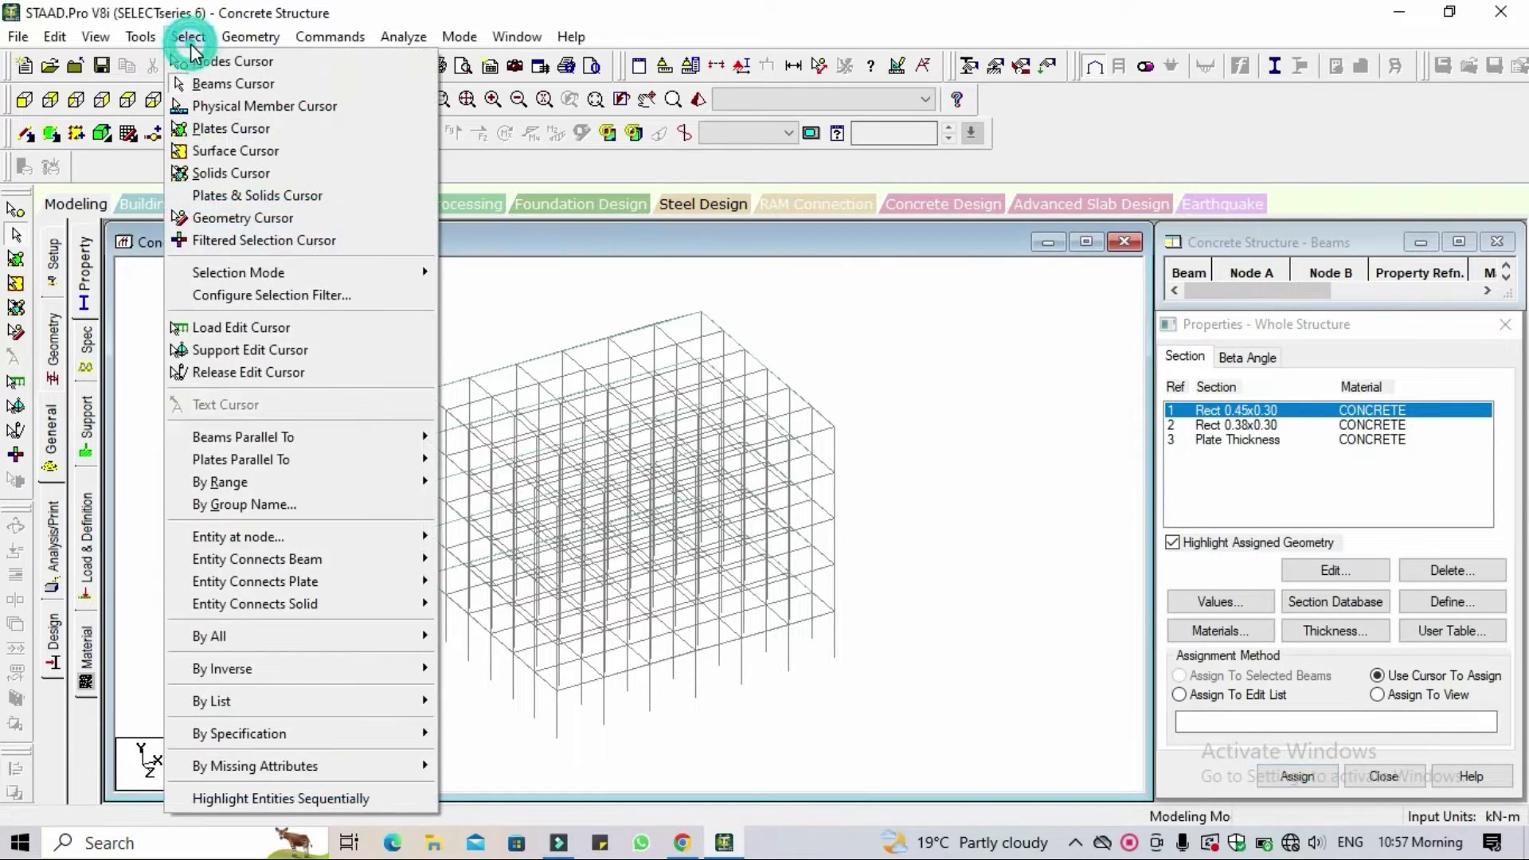
mouse_move(303, 436)
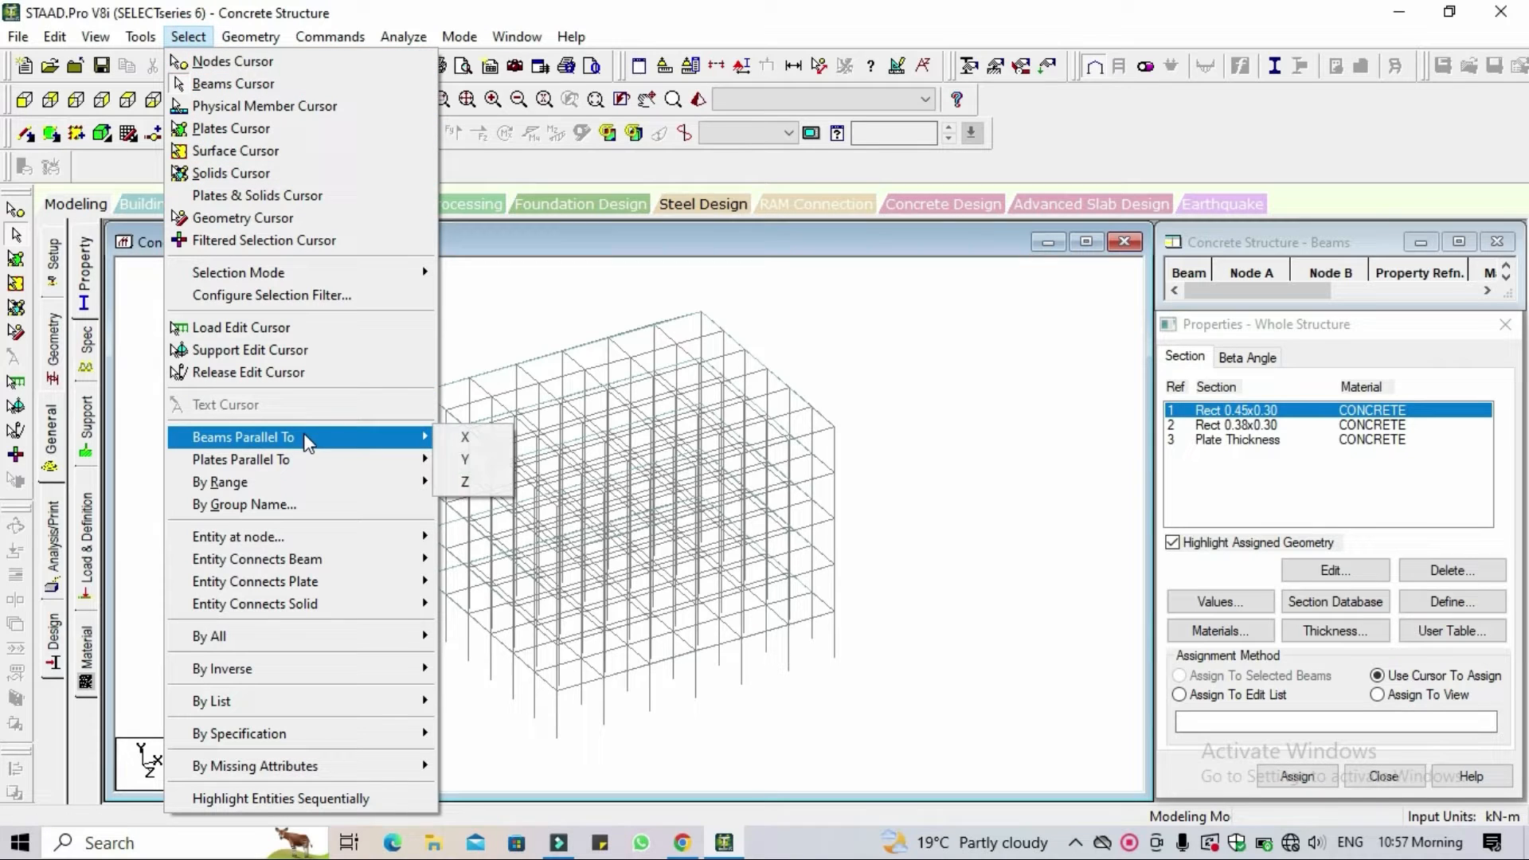
left_click(470, 460)
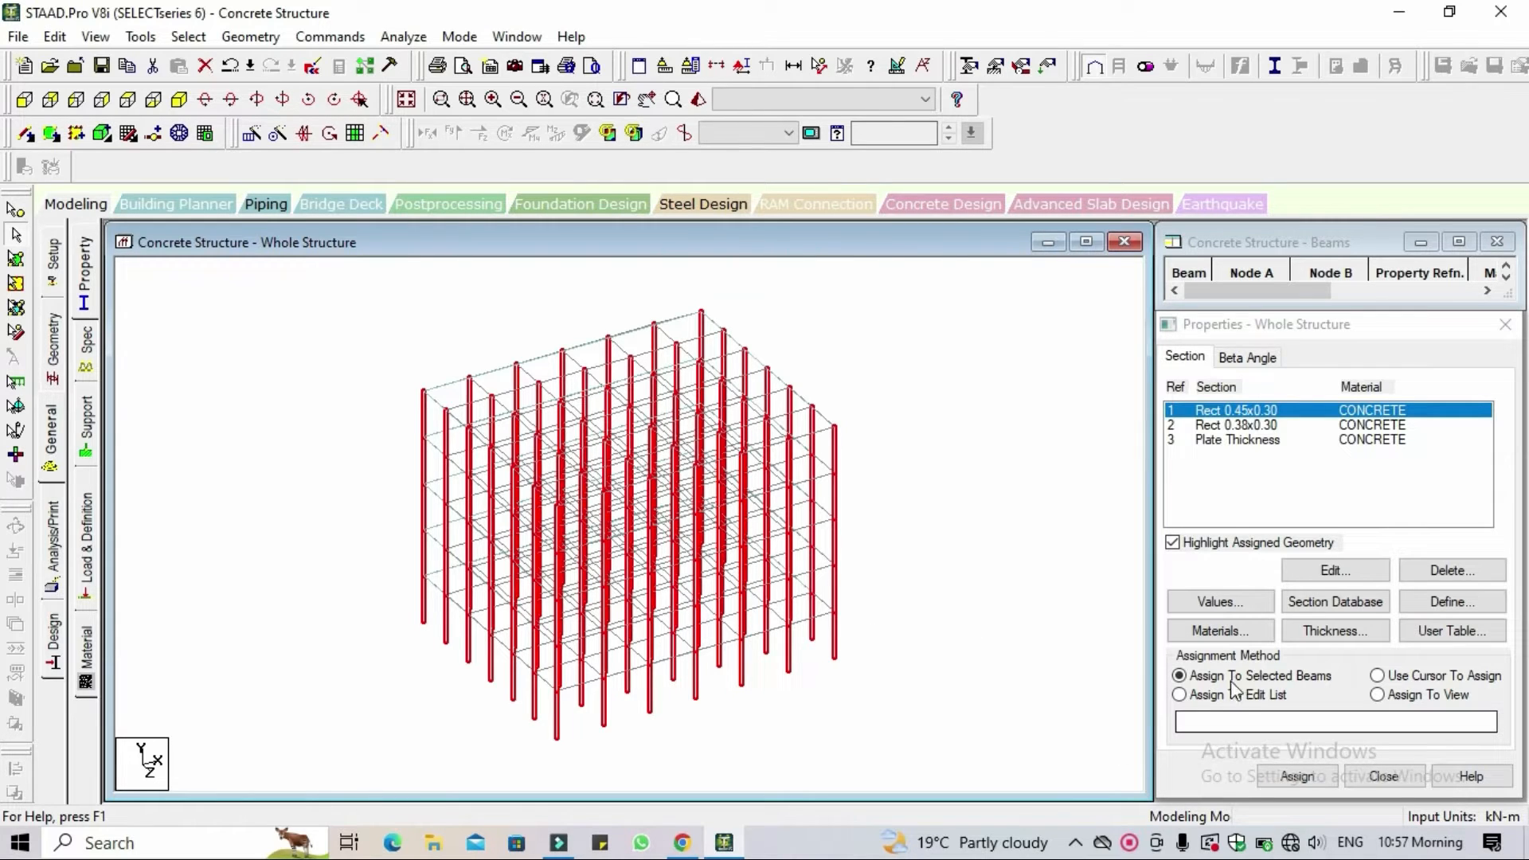
left_click(1297, 777)
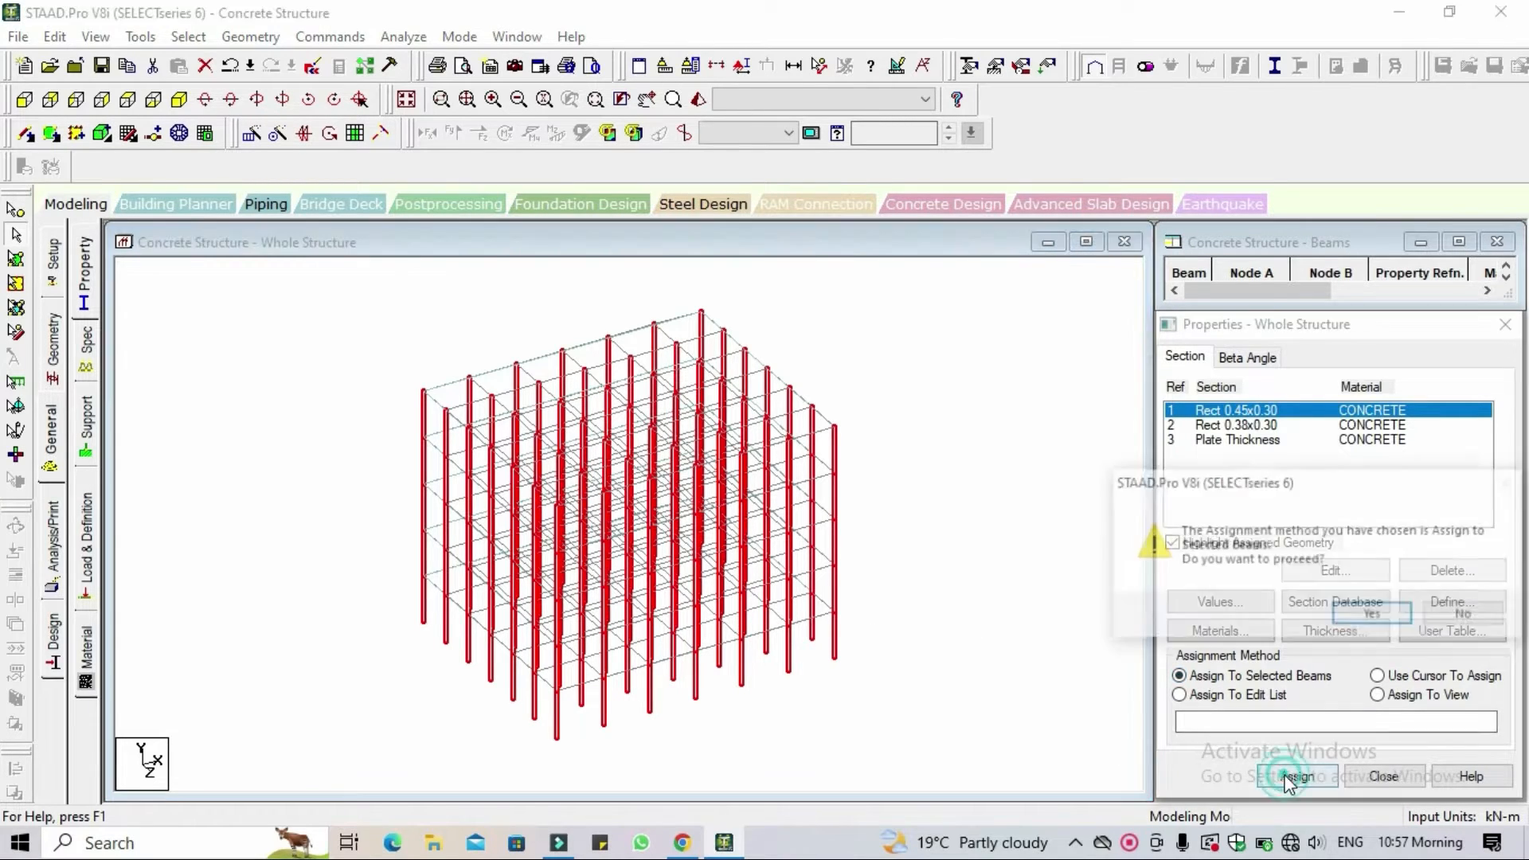
left_click(1374, 617)
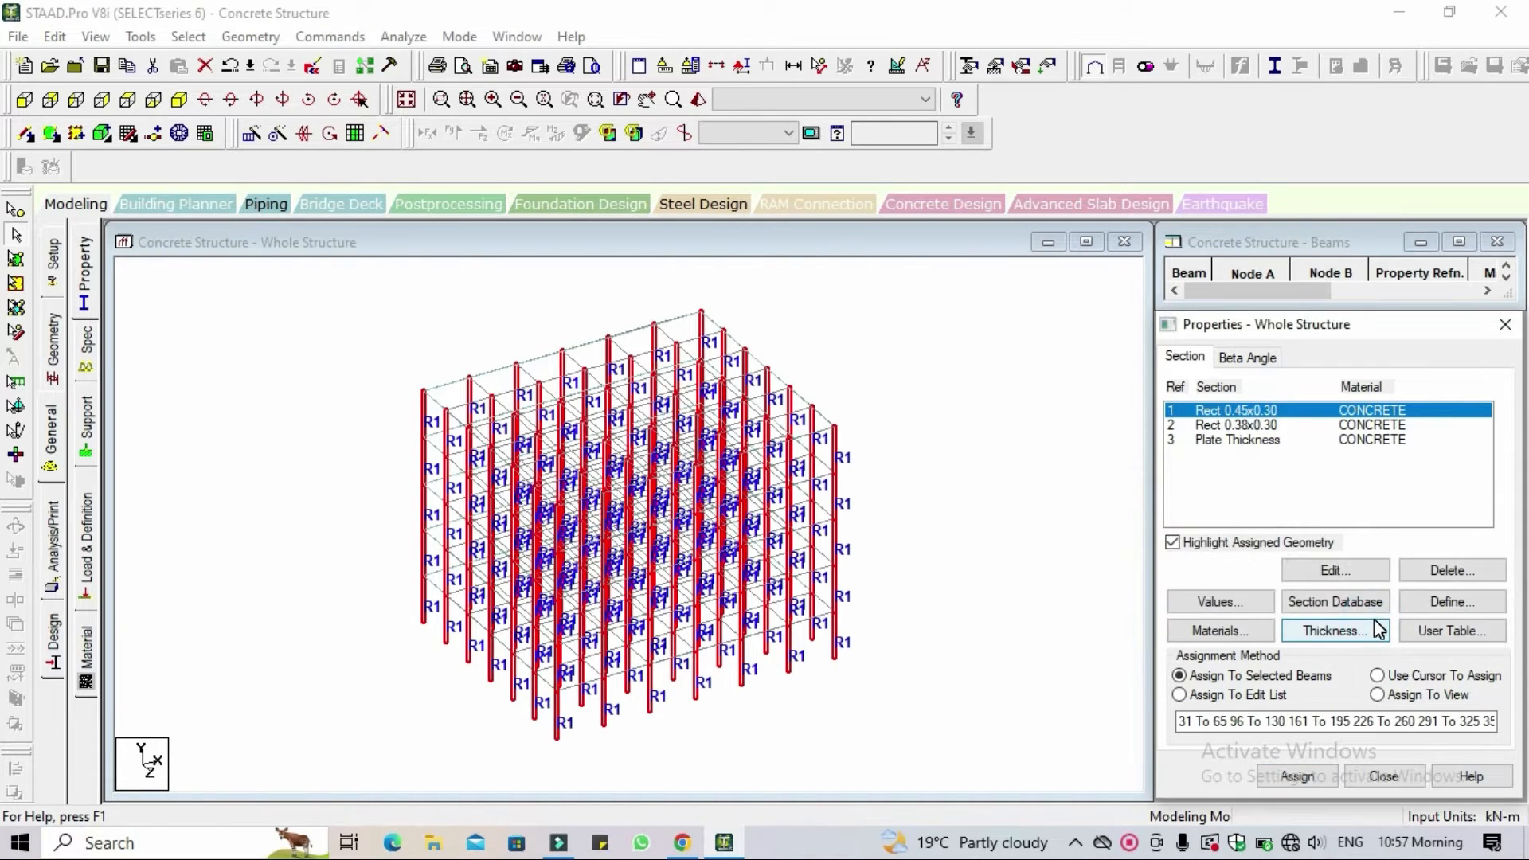
left_click(1085, 687)
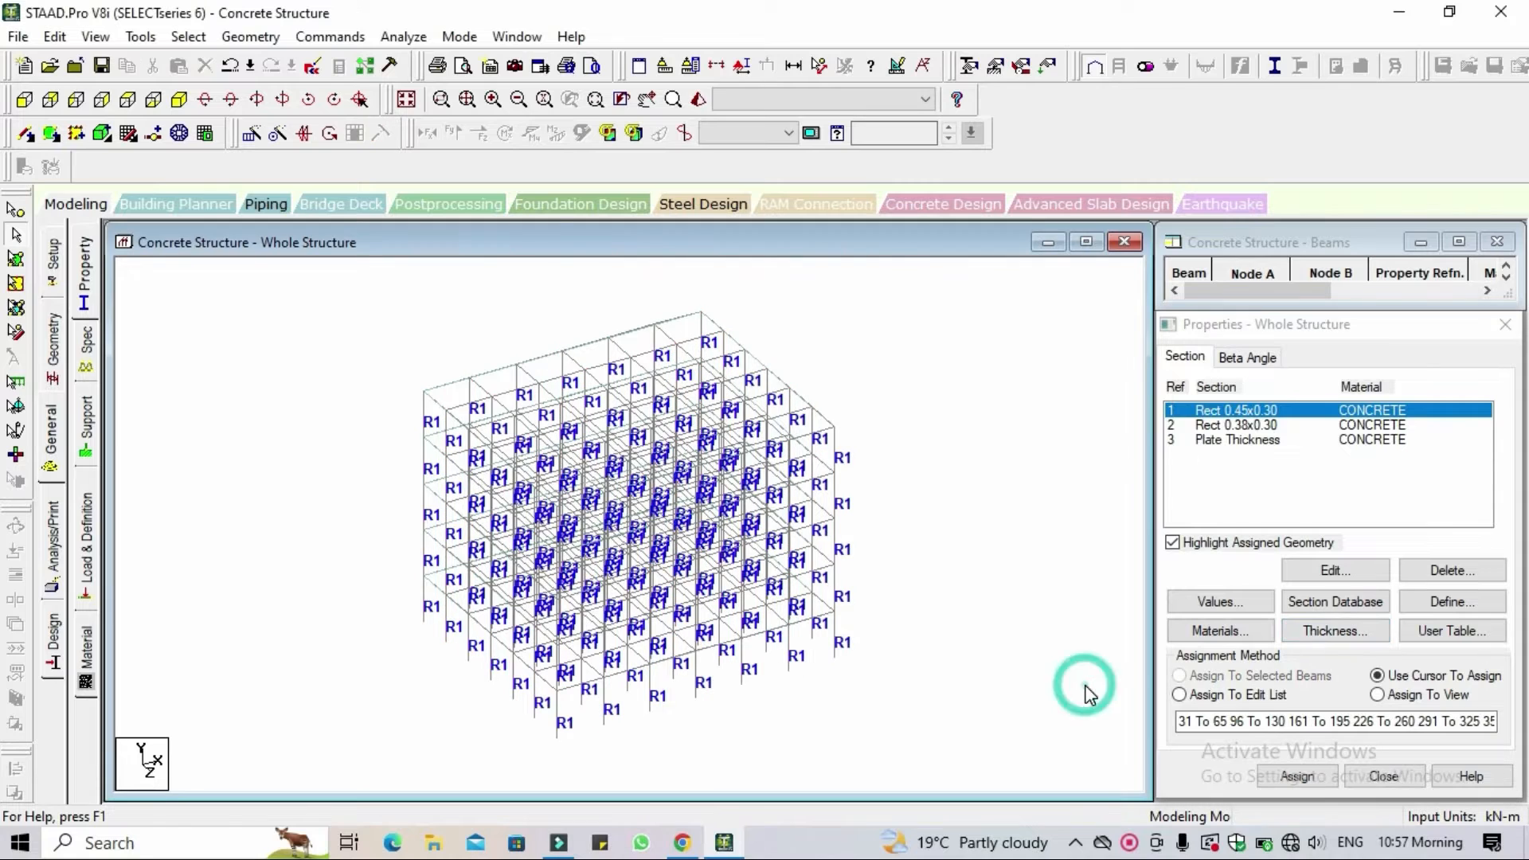
left_click(703, 98)
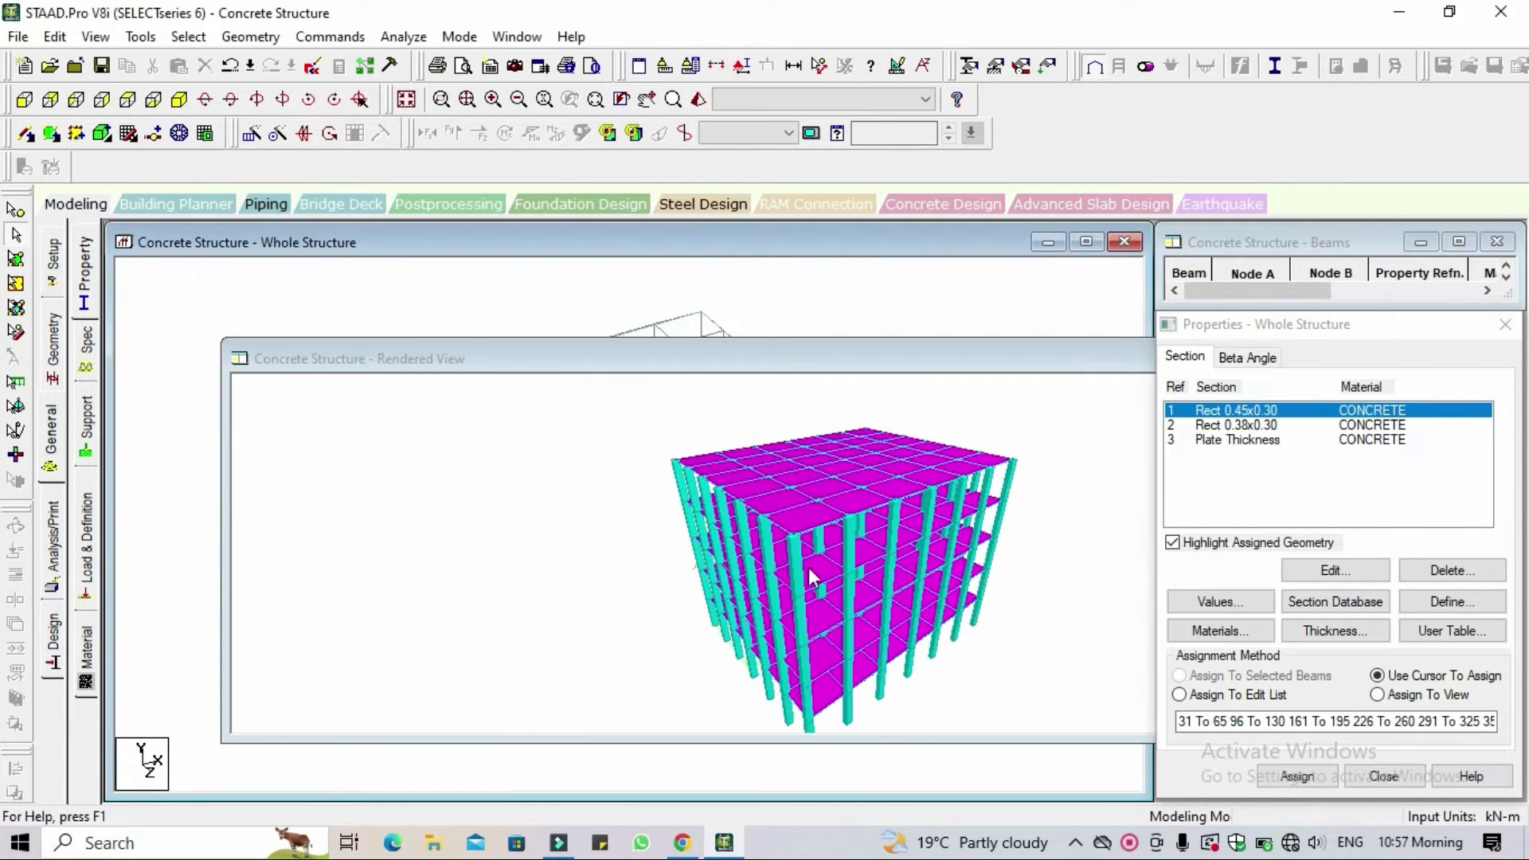
Examine the rendered columns and floor plates from several angles and close the rendered view.
left_click_drag(814, 594, 946, 539)
left_click_drag(696, 562, 671, 558)
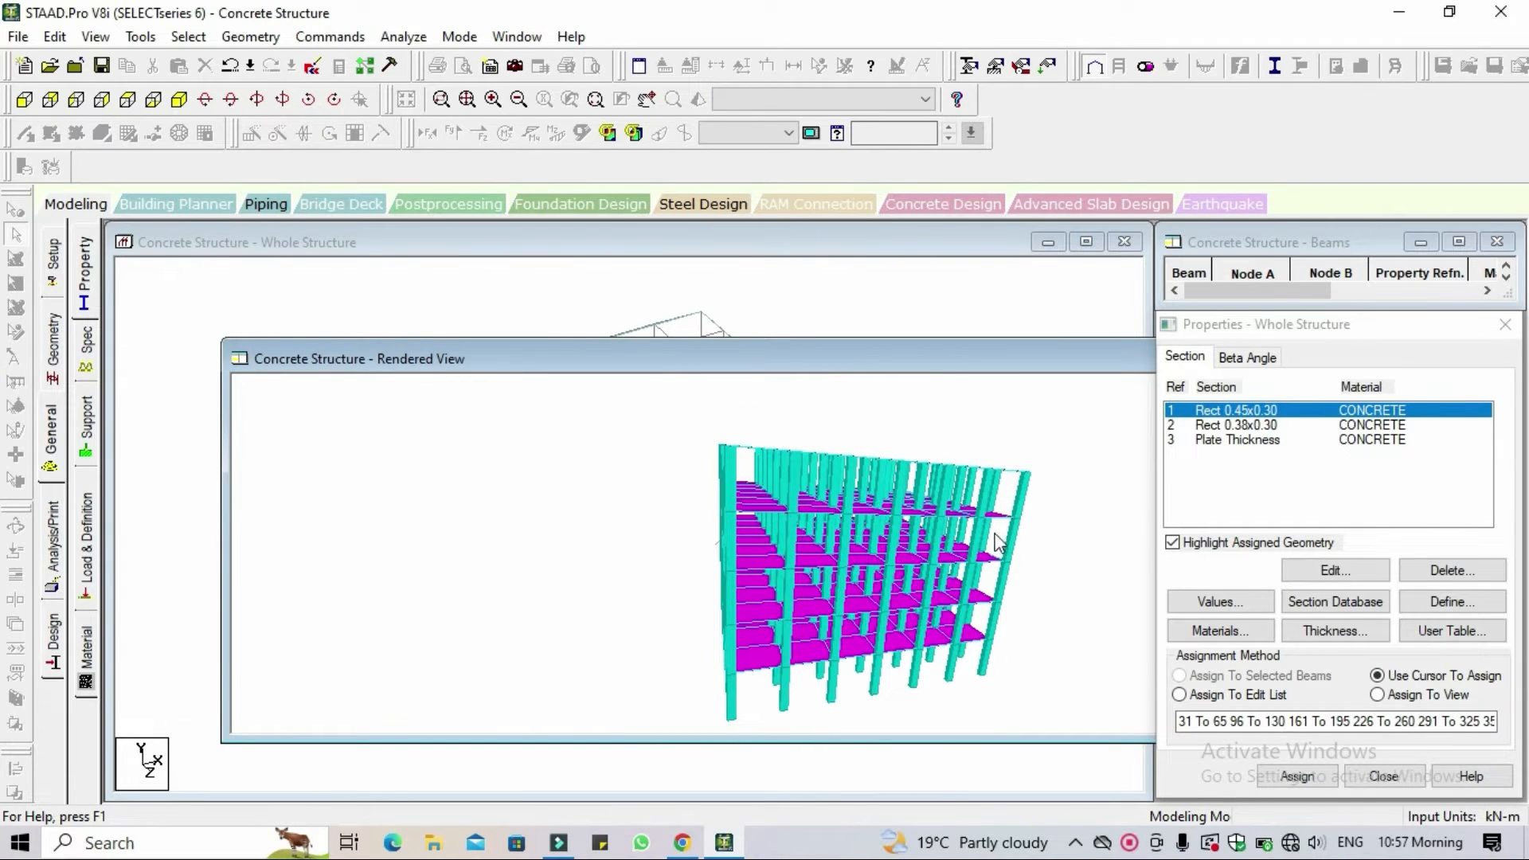
left_click_drag(996, 533, 909, 519)
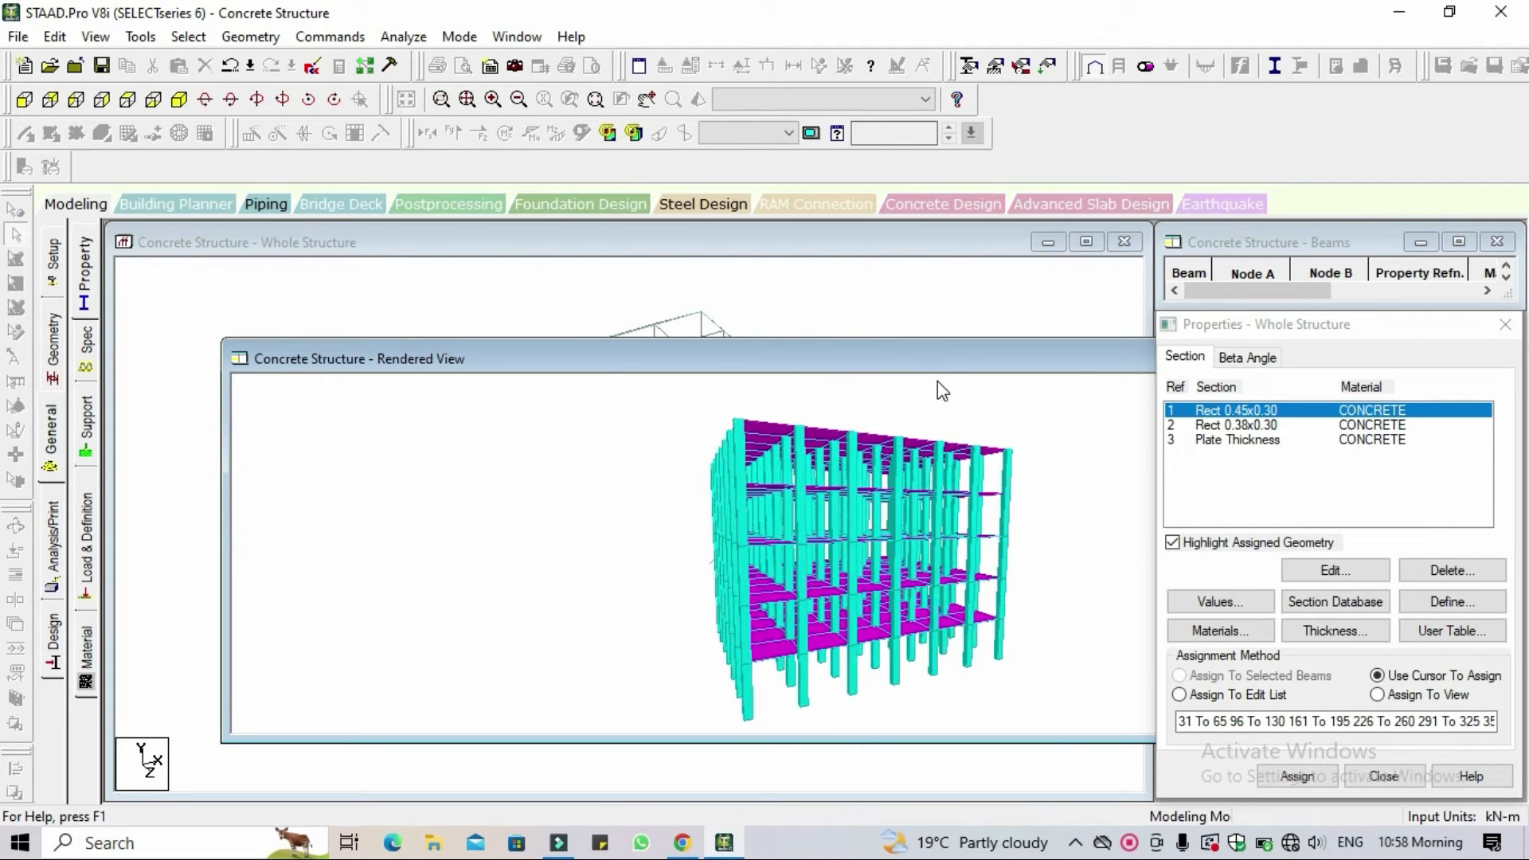
left_click_drag(933, 366, 318, 364)
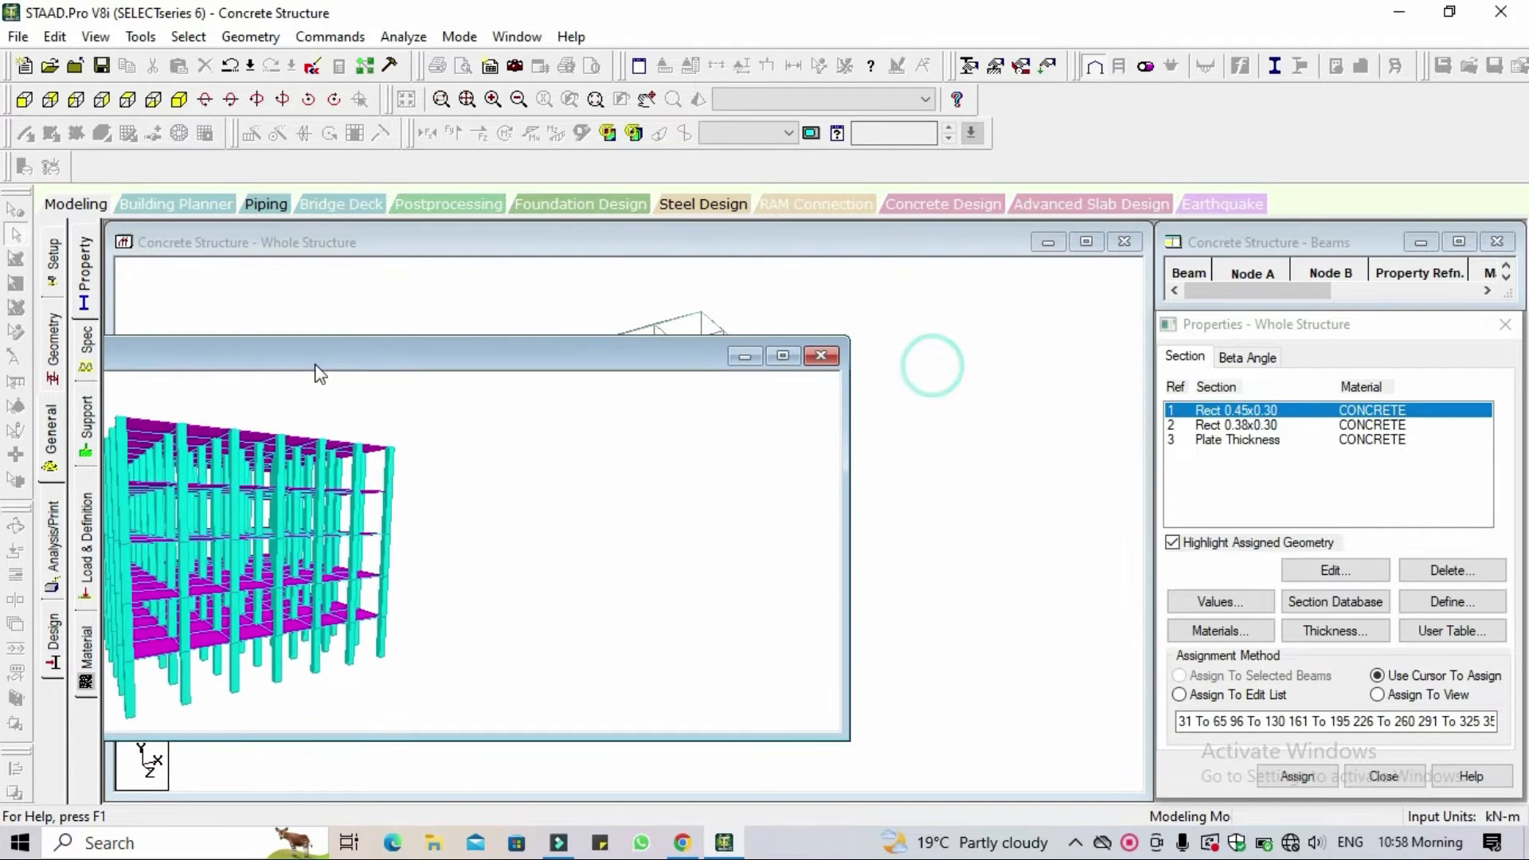
left_click(821, 355)
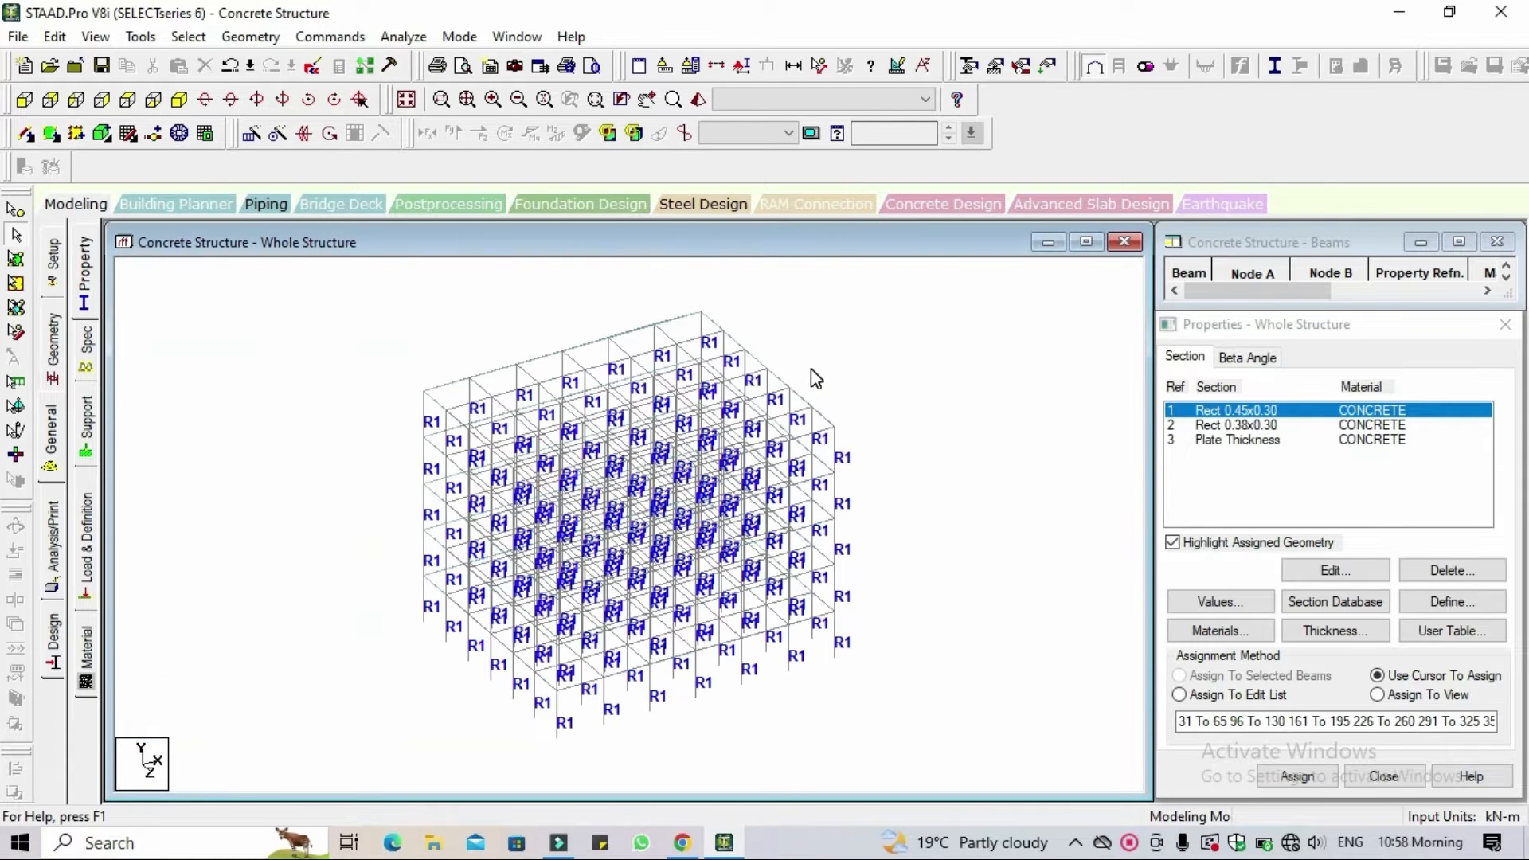
Assign the 0.38x0.30 rectangular section to all beams parallel to X and Z, and clear the beam selection.
left_click(1317, 426)
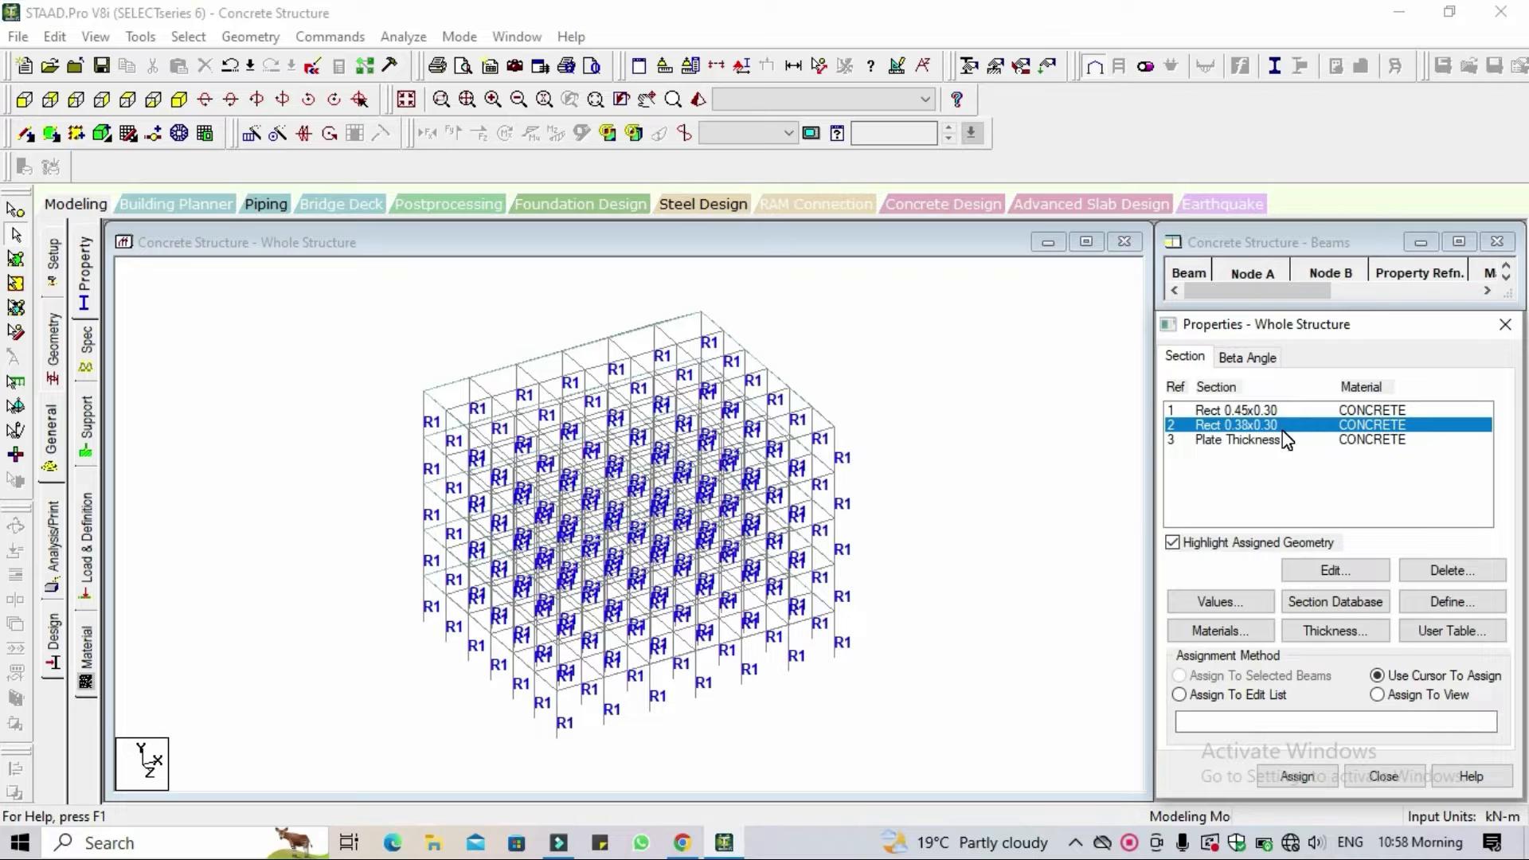
left_click(186, 37)
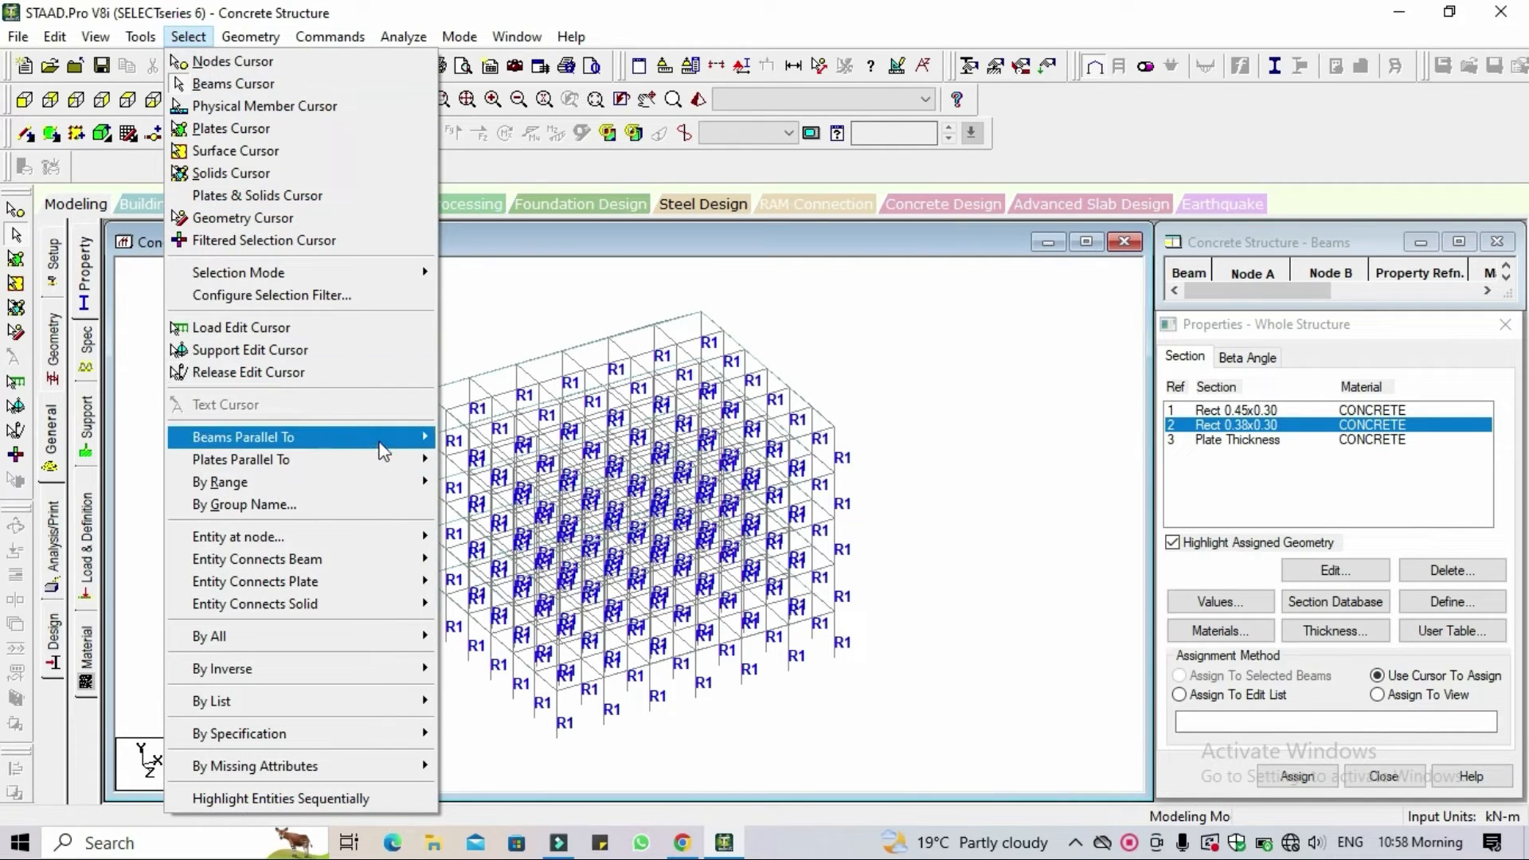
mouse_move(383, 451)
left_click(462, 441)
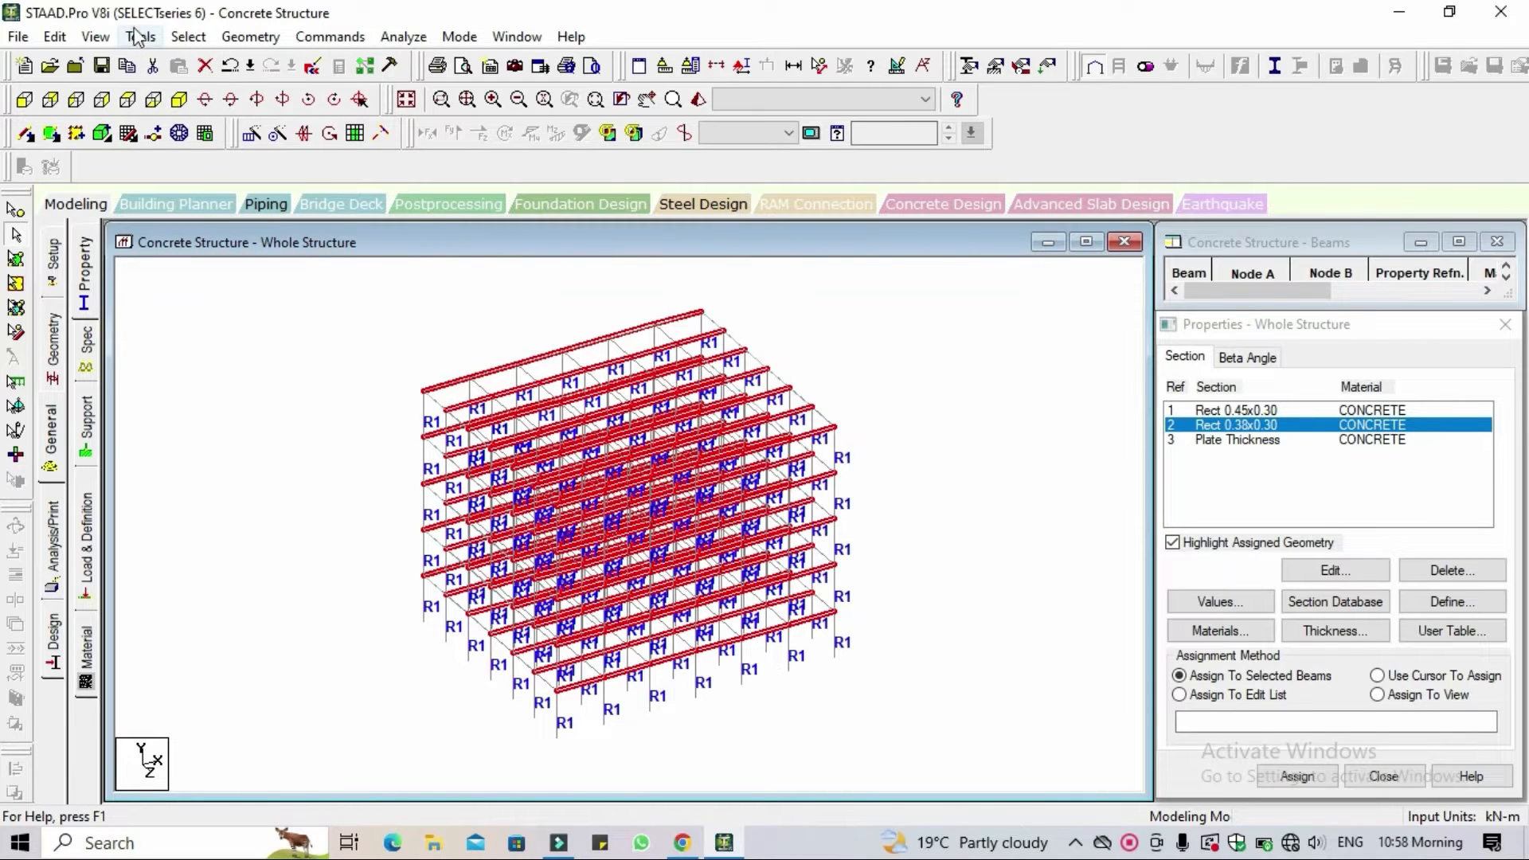
left_click(185, 37)
mouse_move(383, 439)
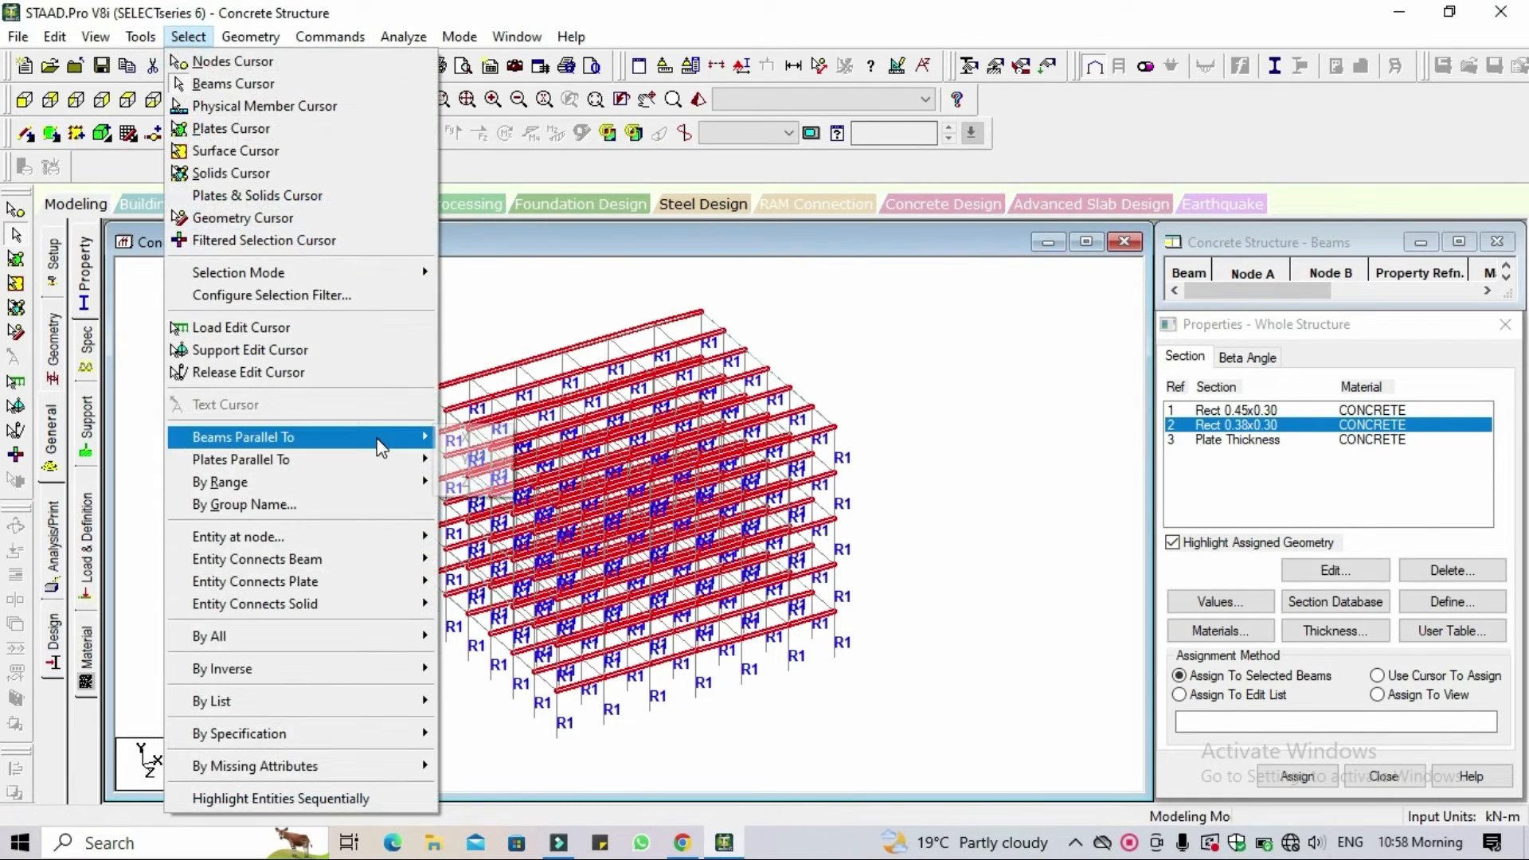
left_click(504, 487)
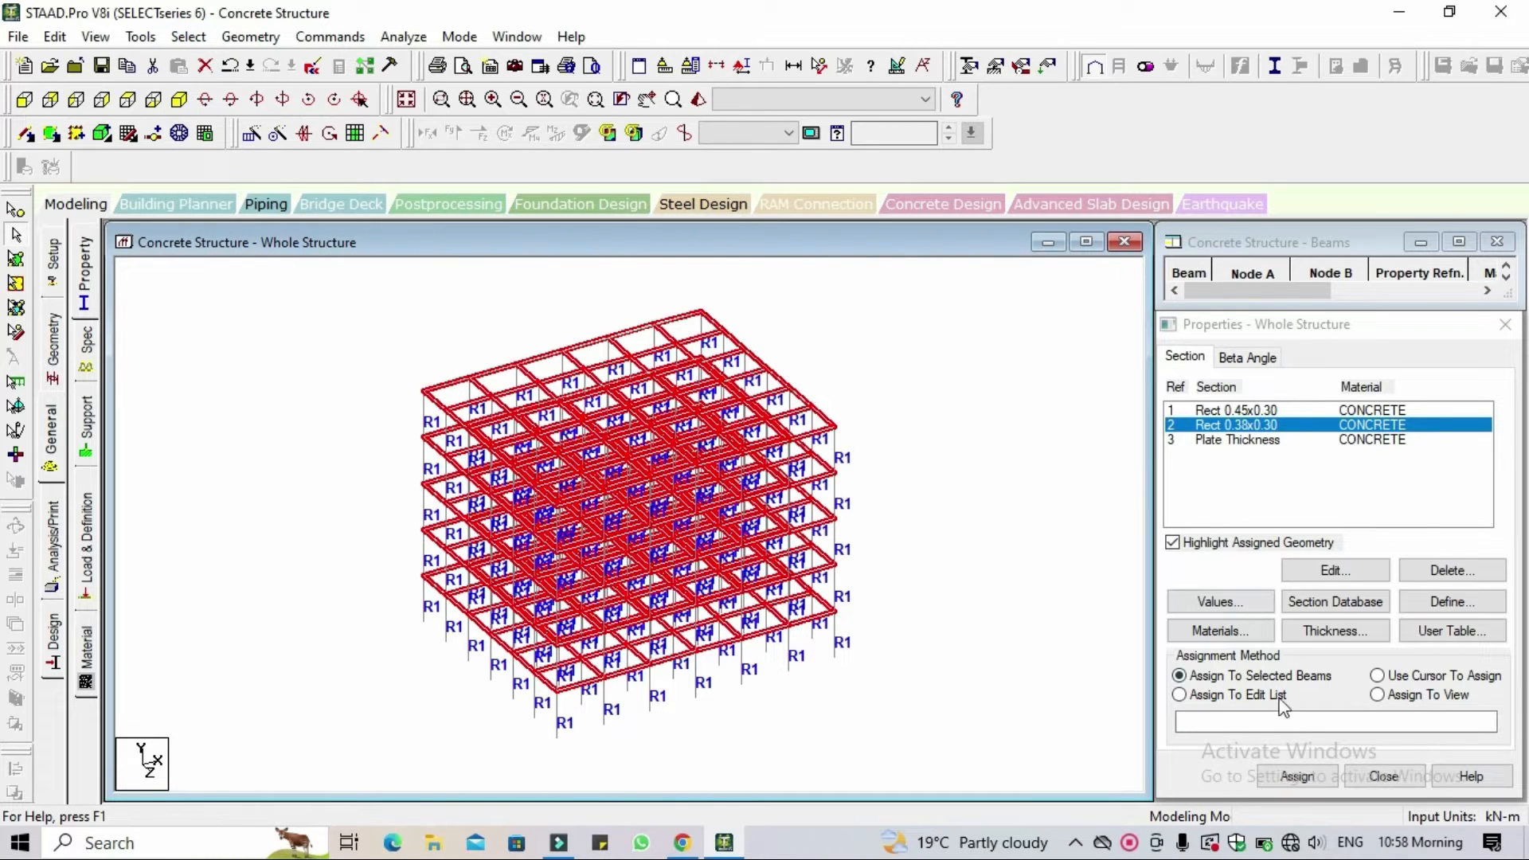
left_click(1296, 777)
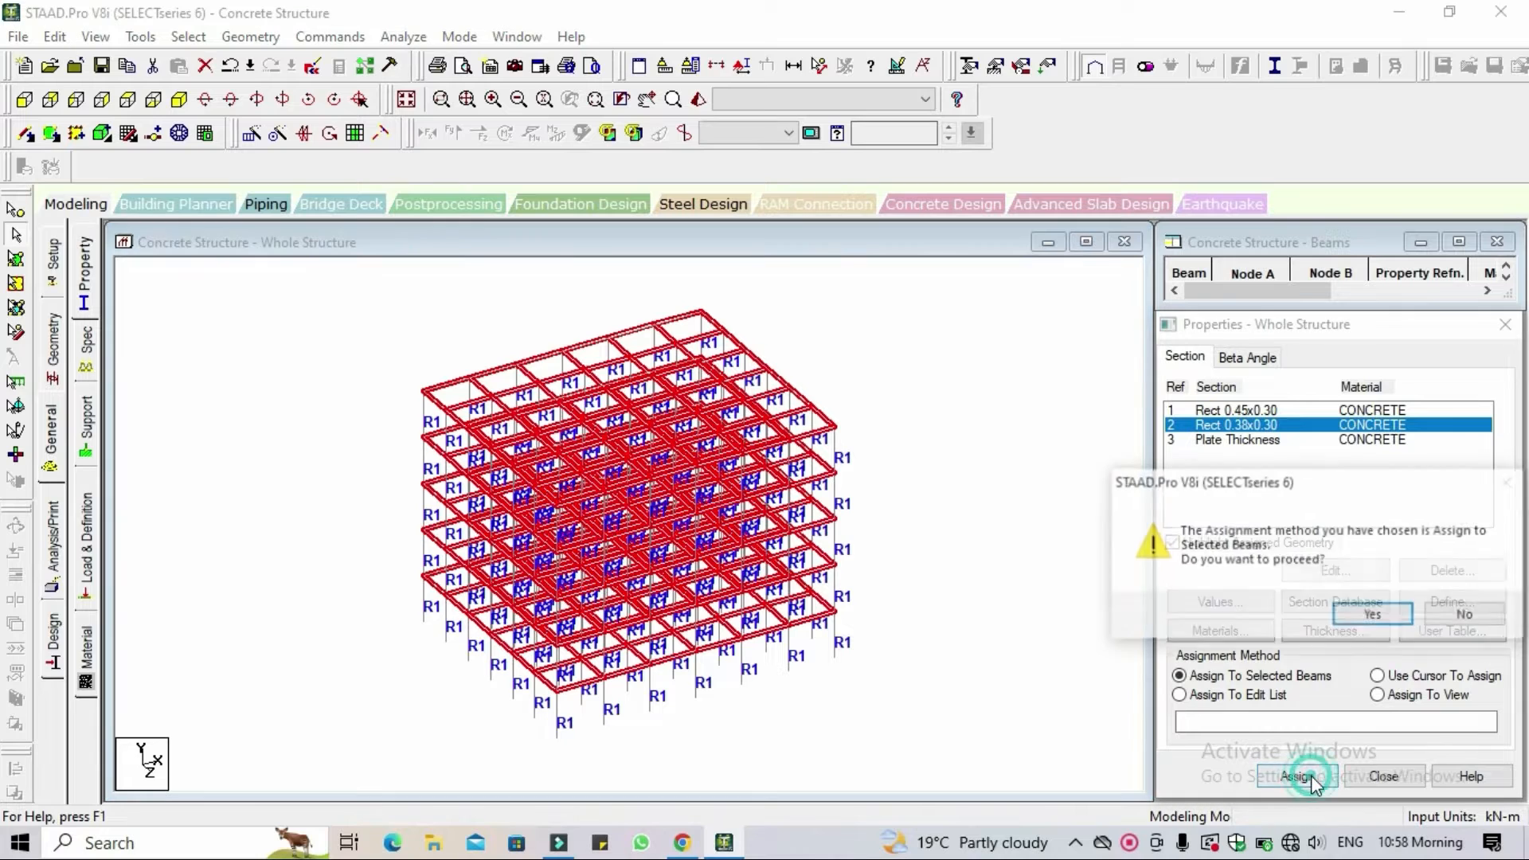
left_click(1383, 618)
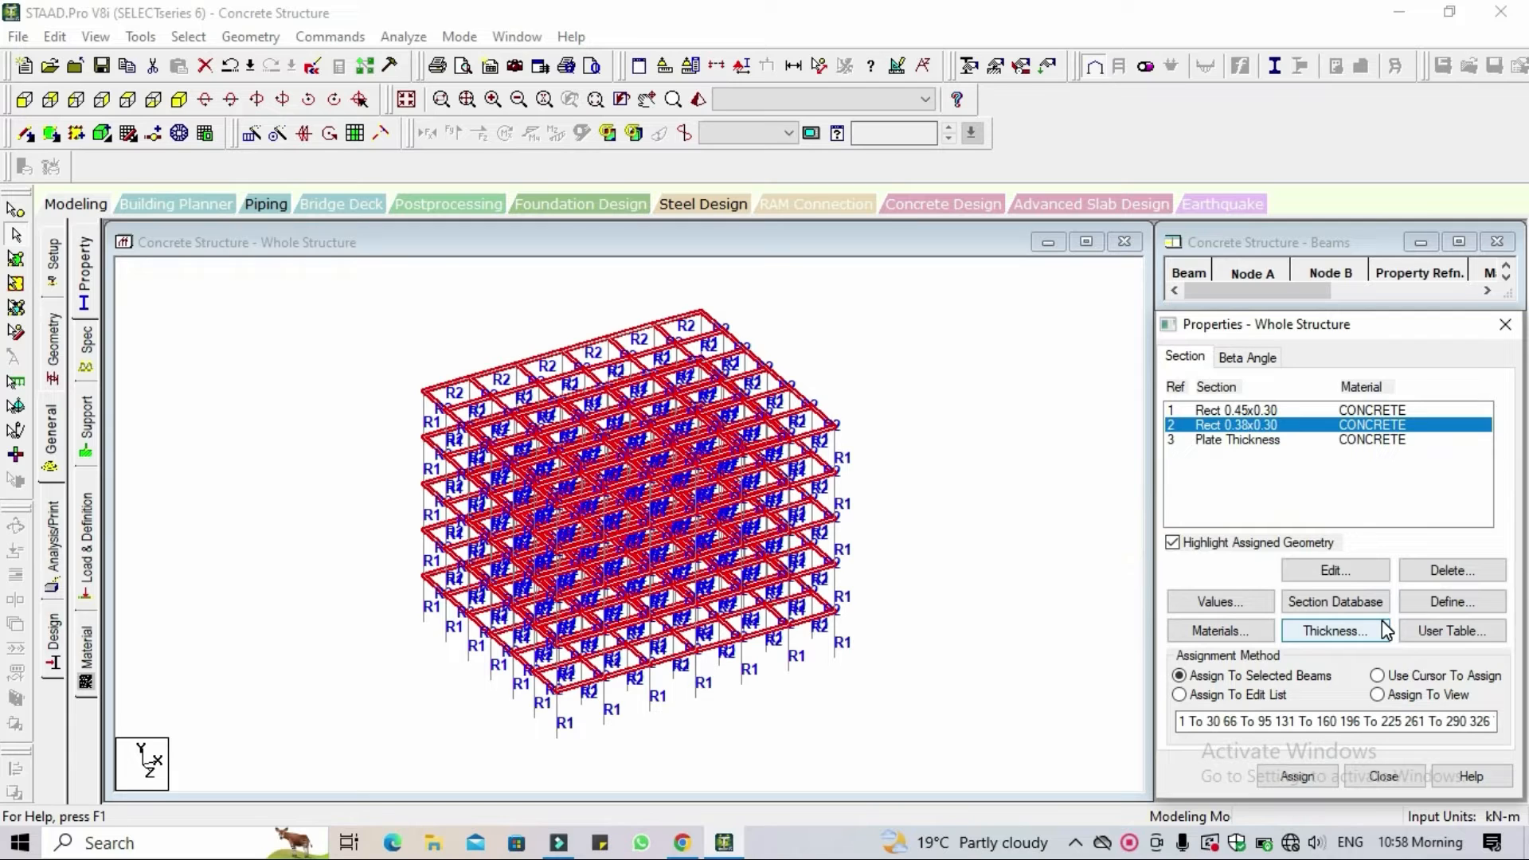
left_click(1029, 401)
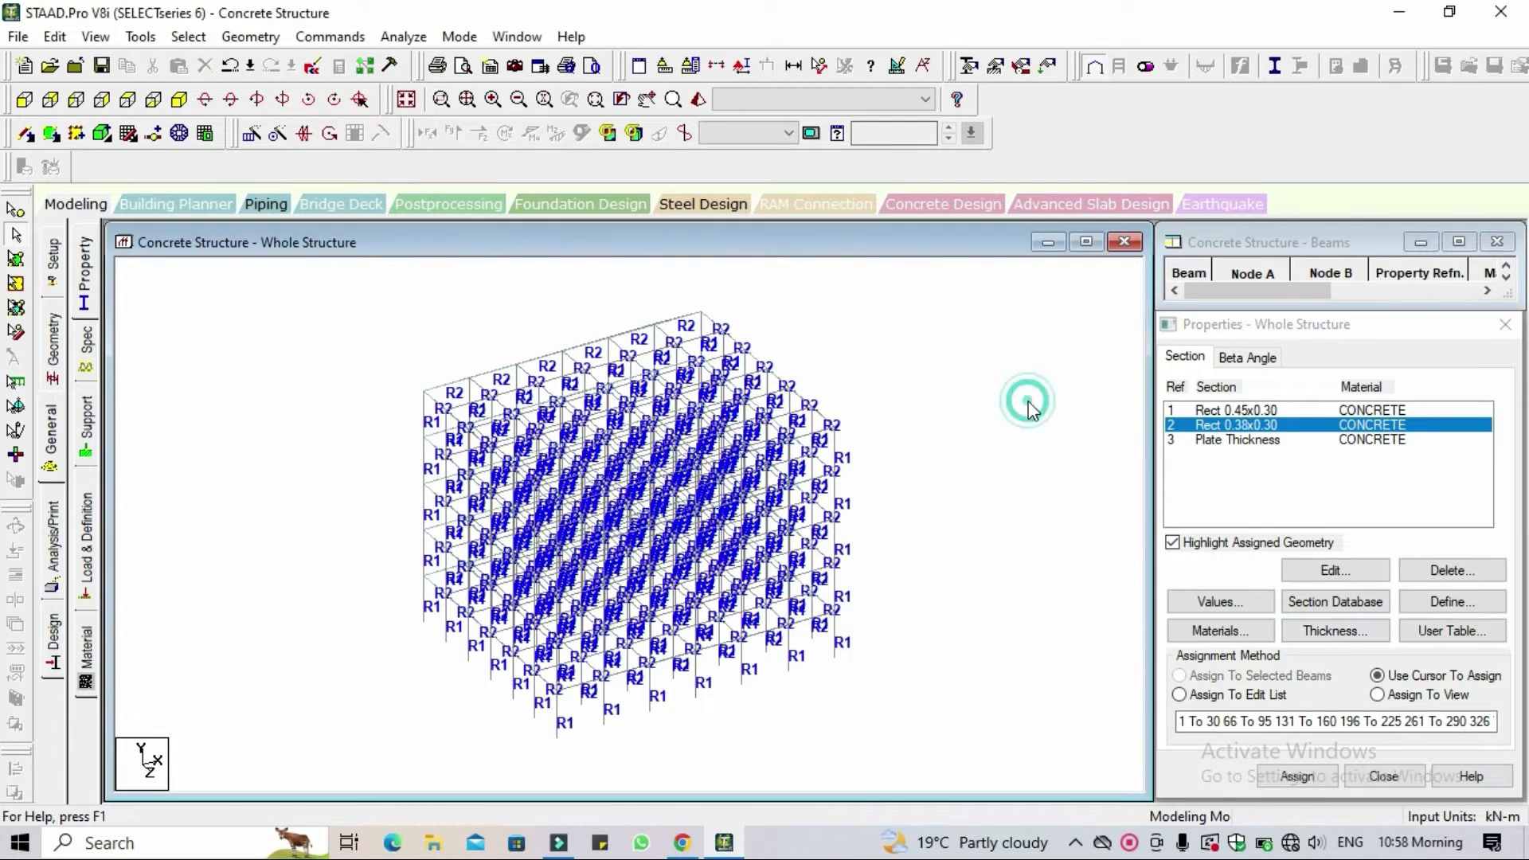
Assign the plate thickness to all floor plates using the Assign To View method, and clear the plate selection.
left_click(1303, 443)
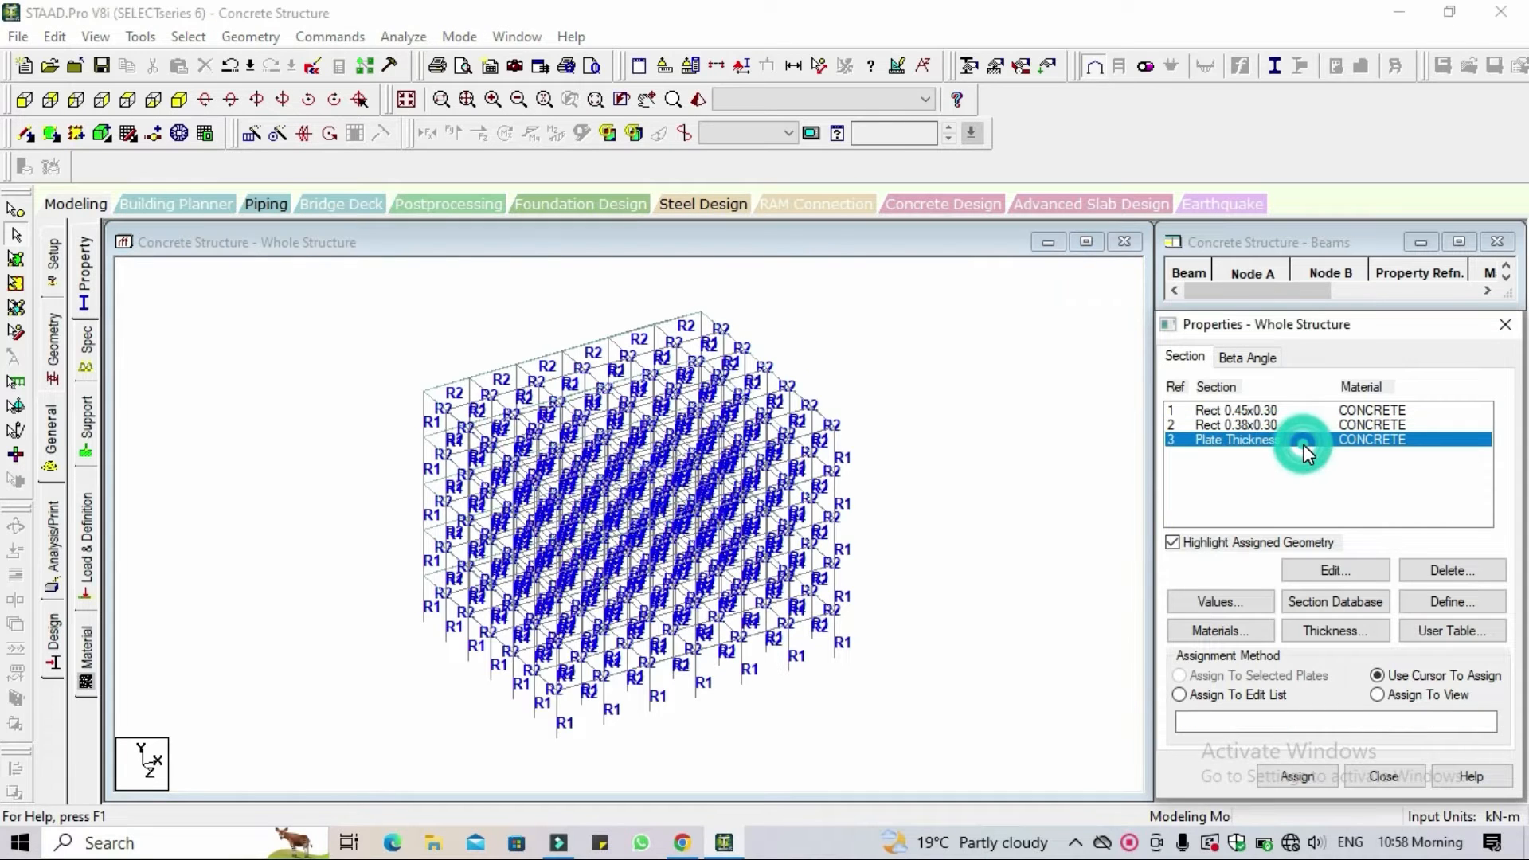
left_click(1409, 697)
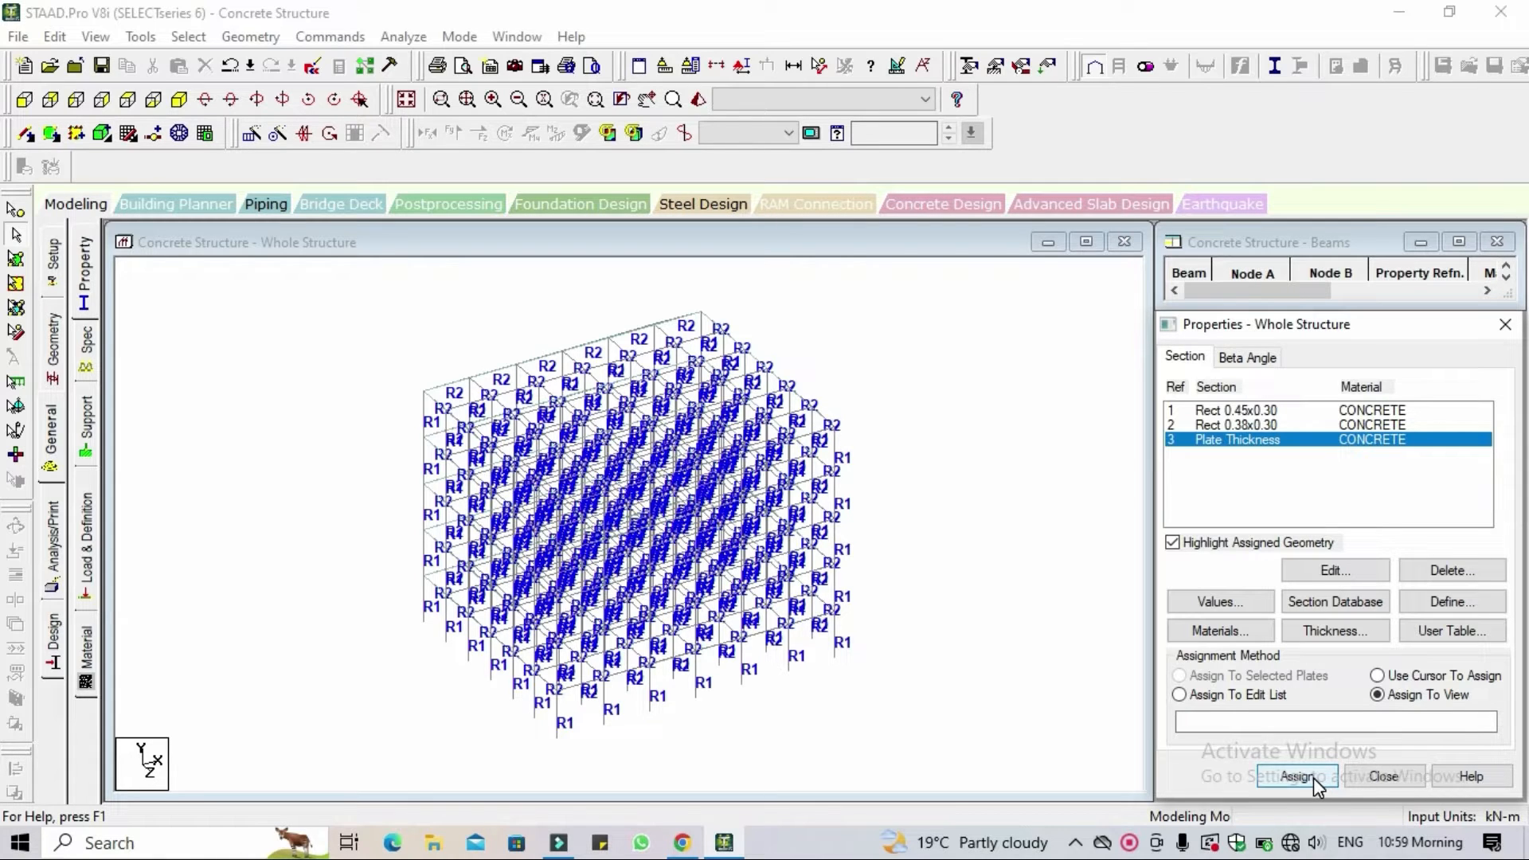
left_click(1312, 778)
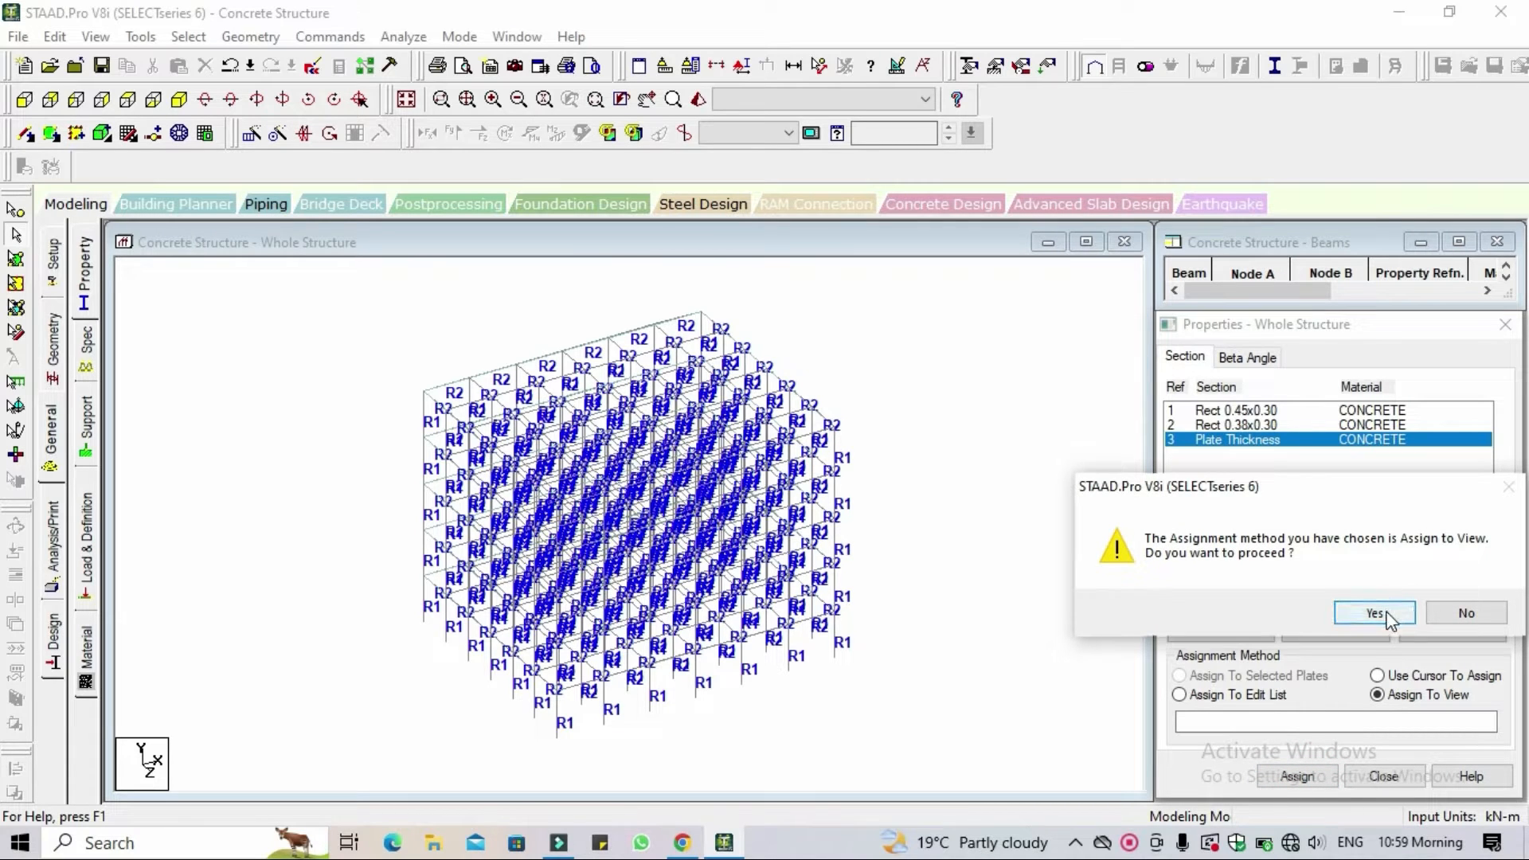
left_click(1388, 614)
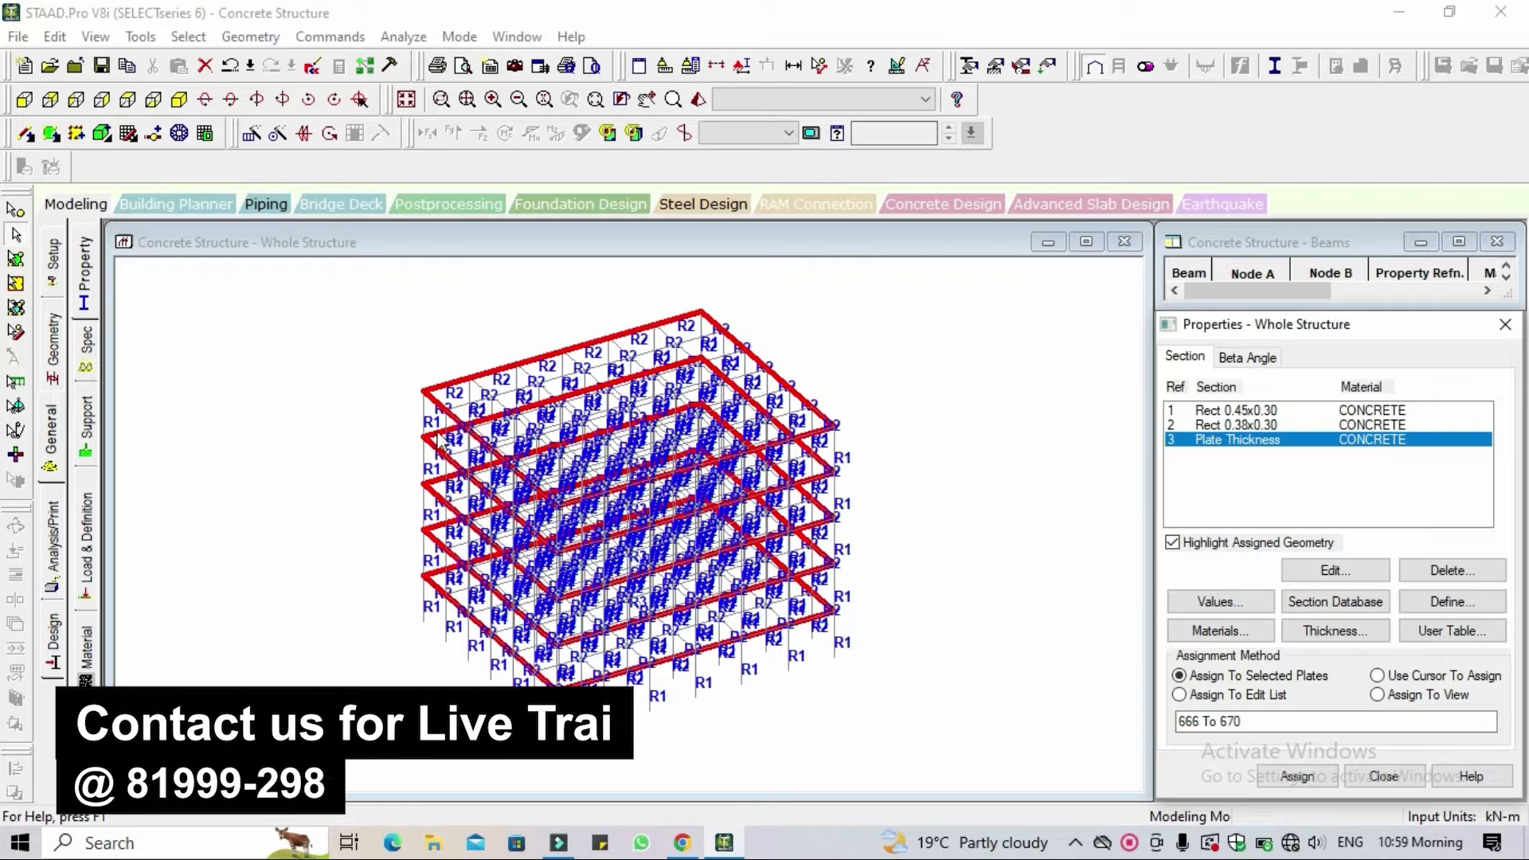
left_click(847, 339)
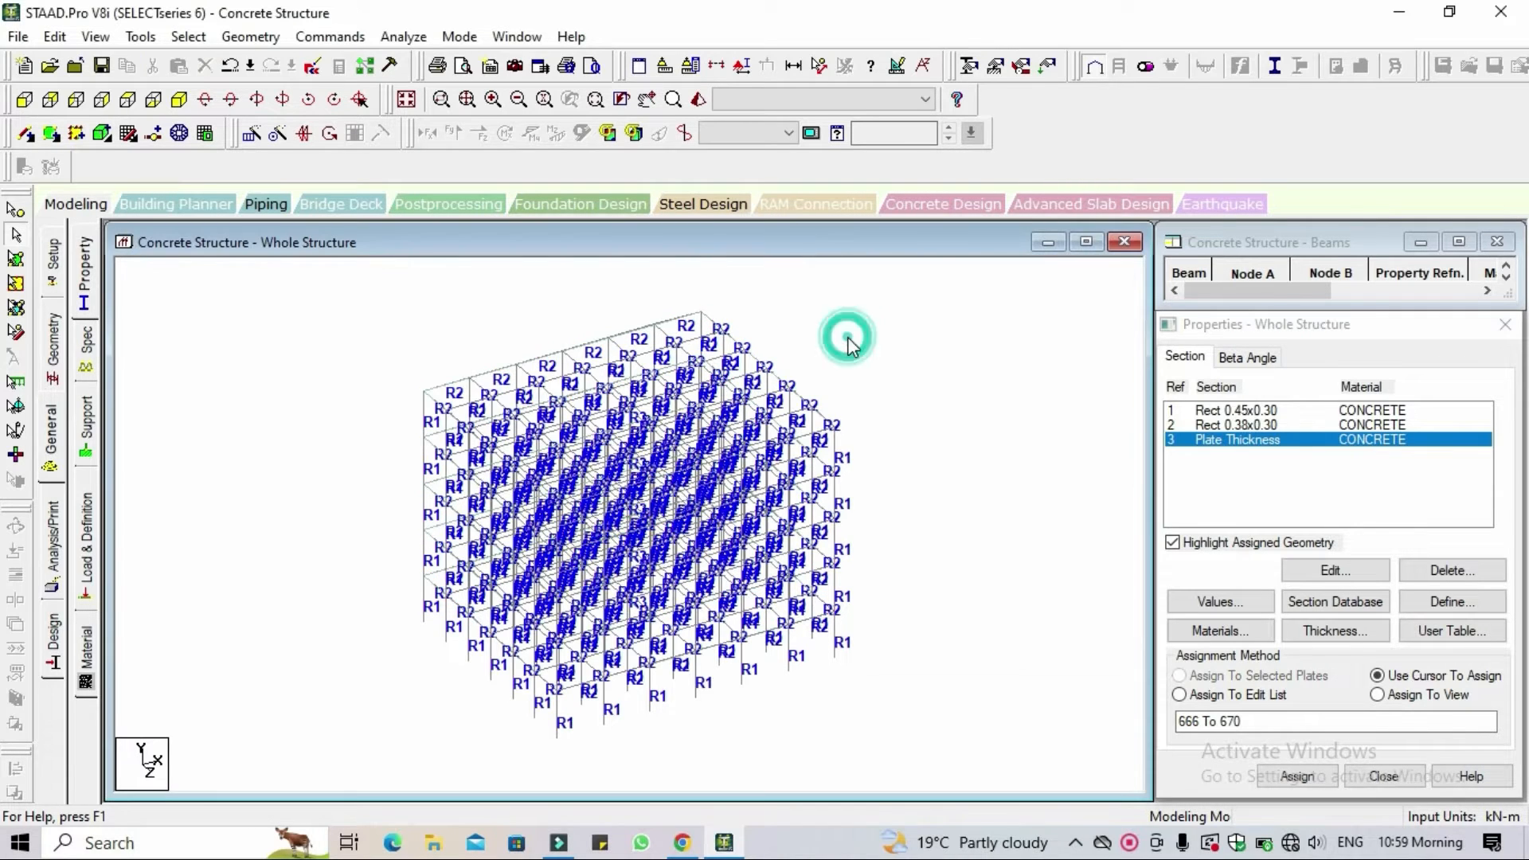
Examine the columns, beams and slabs in the 3D rendered view, including a close-up of the beam-column joints.
left_click(698, 101)
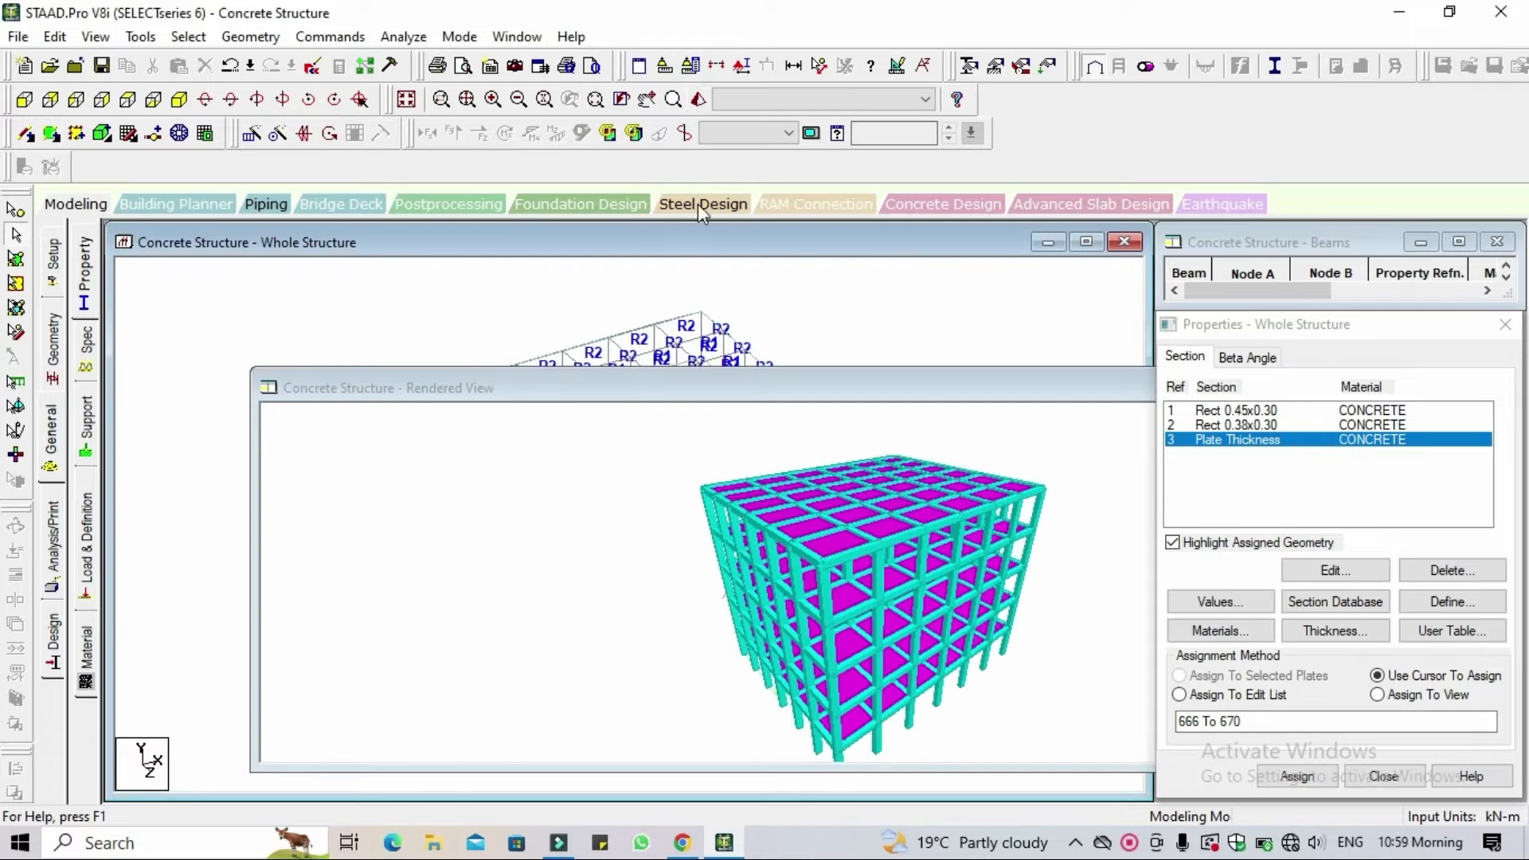
left_click(898, 646)
left_click_drag(898, 645, 855, 458)
left_click_drag(870, 390, 745, 393)
left_click_drag(769, 594, 715, 529)
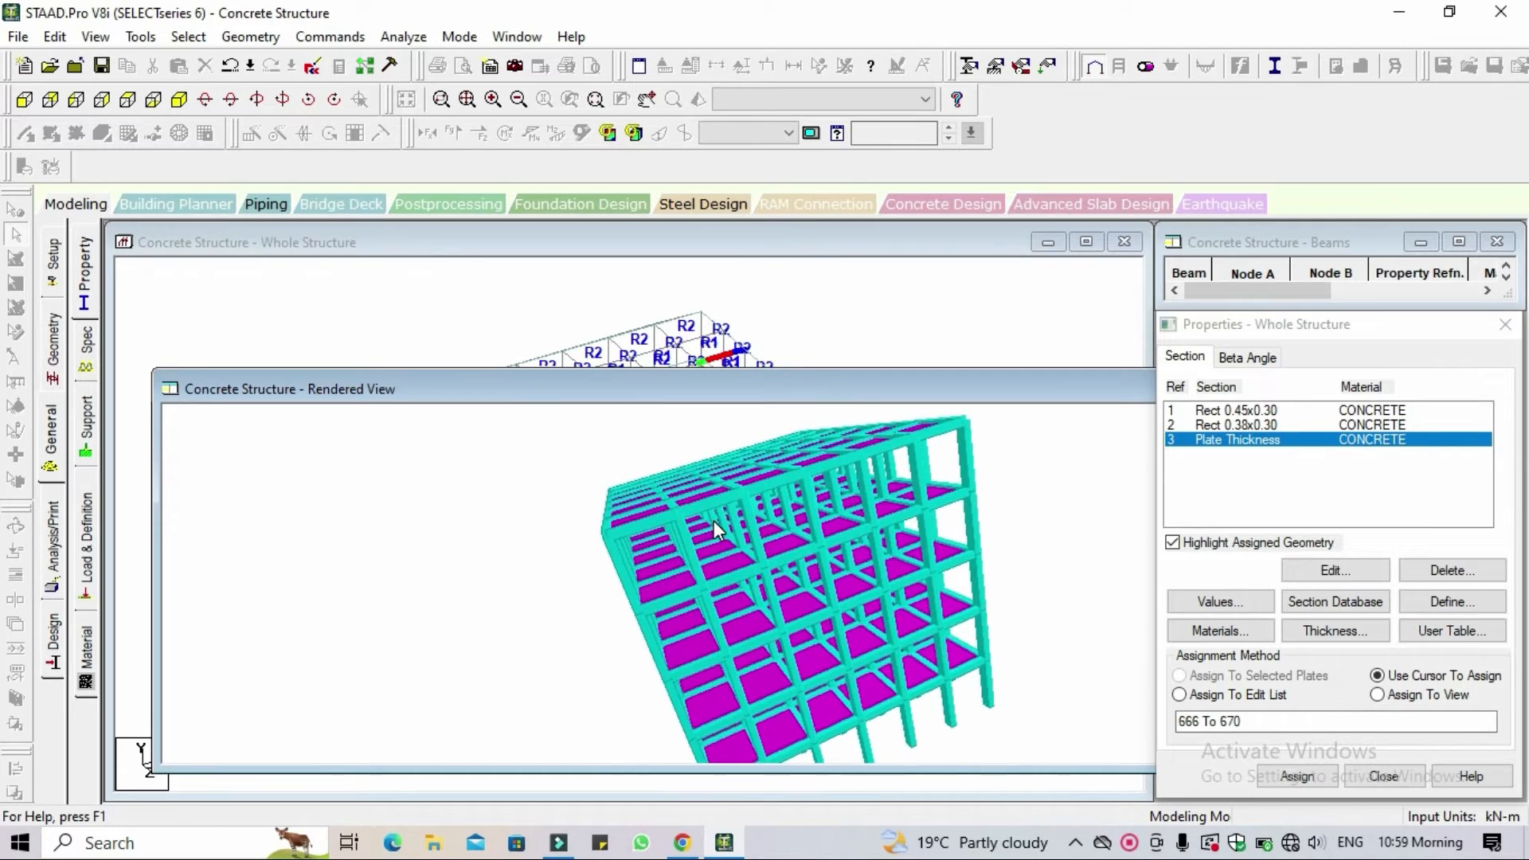
scroll(715, 529, "up", 6)
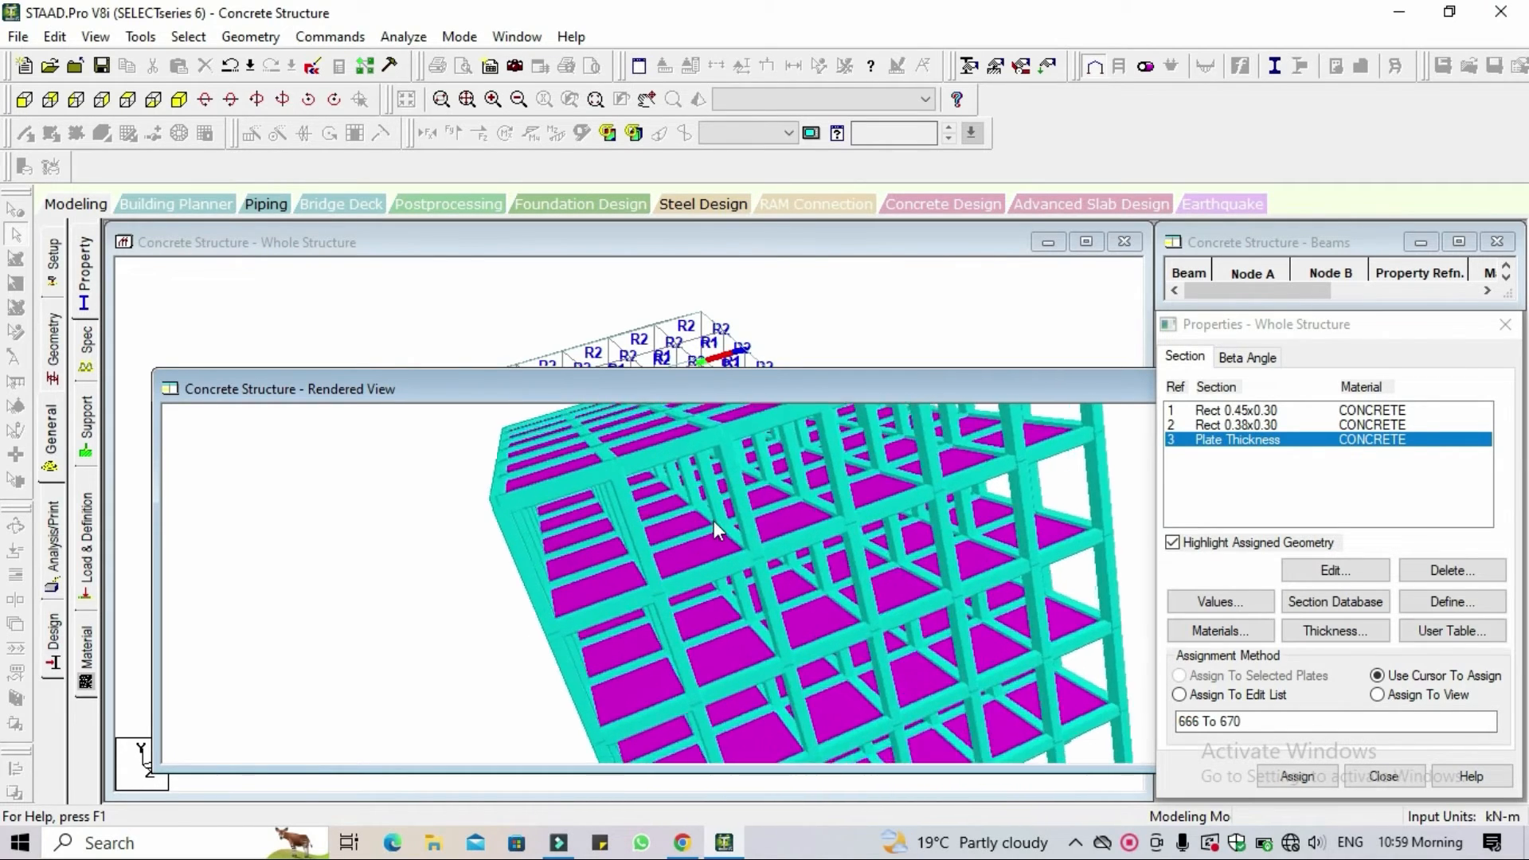
scroll(714, 522, "up", 6)
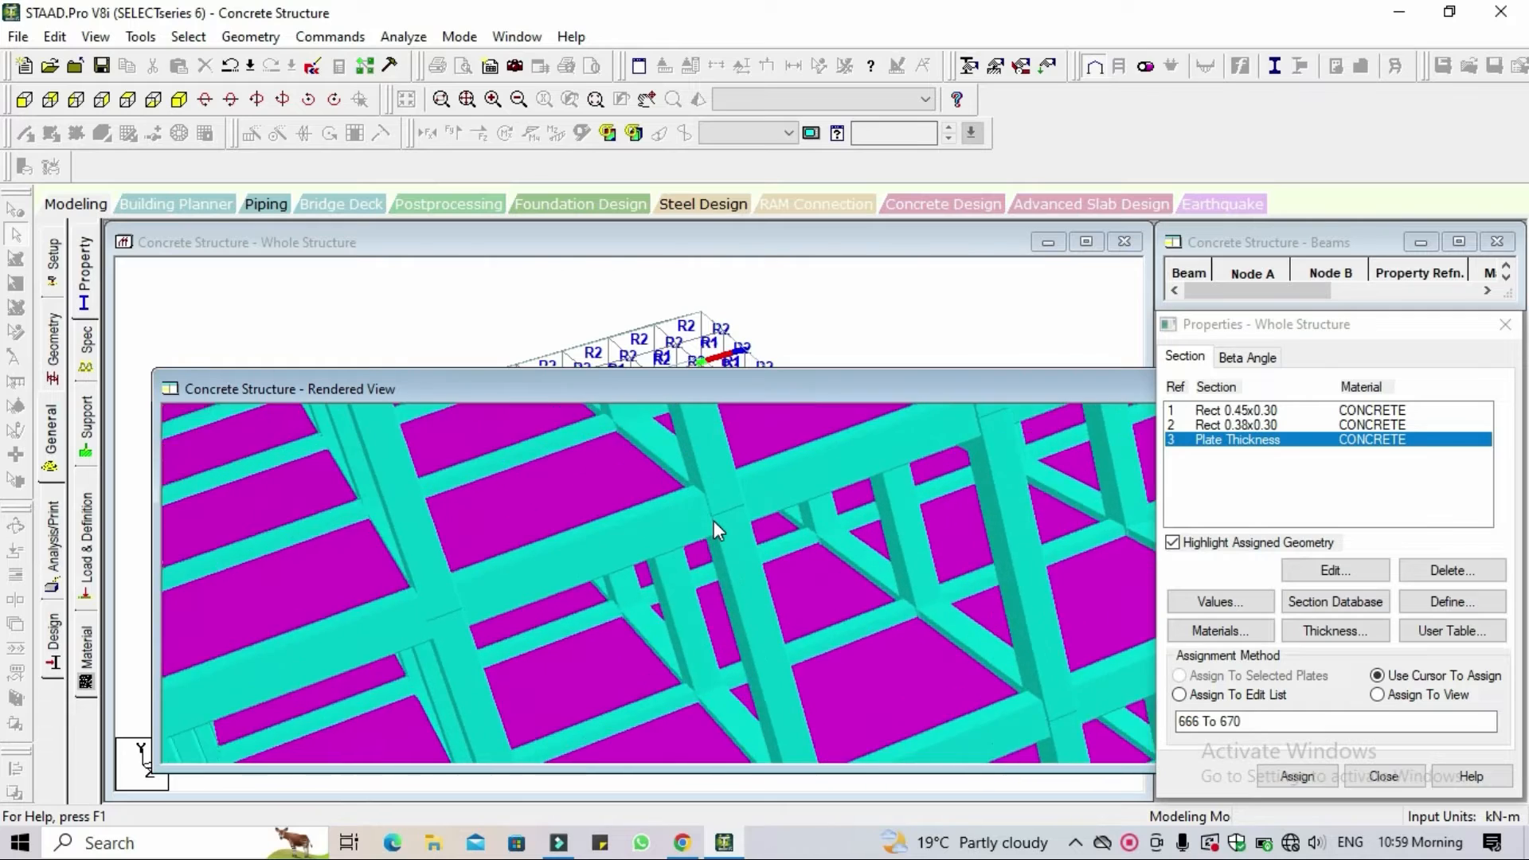
scroll(714, 521, "up", 3)
left_click_drag(713, 520, 712, 572)
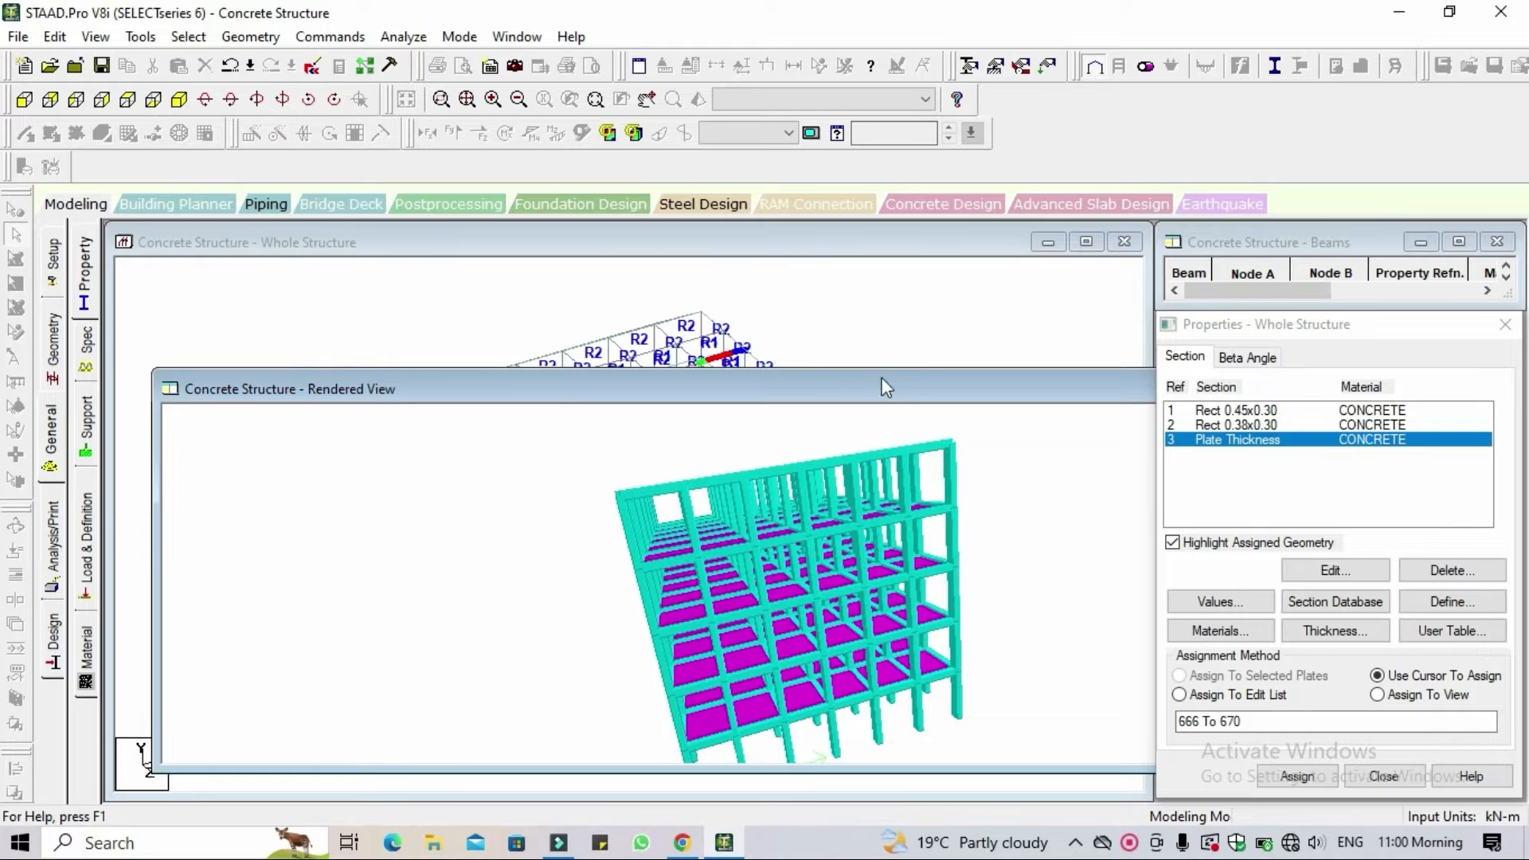
left_click_drag(890, 396, 614, 390)
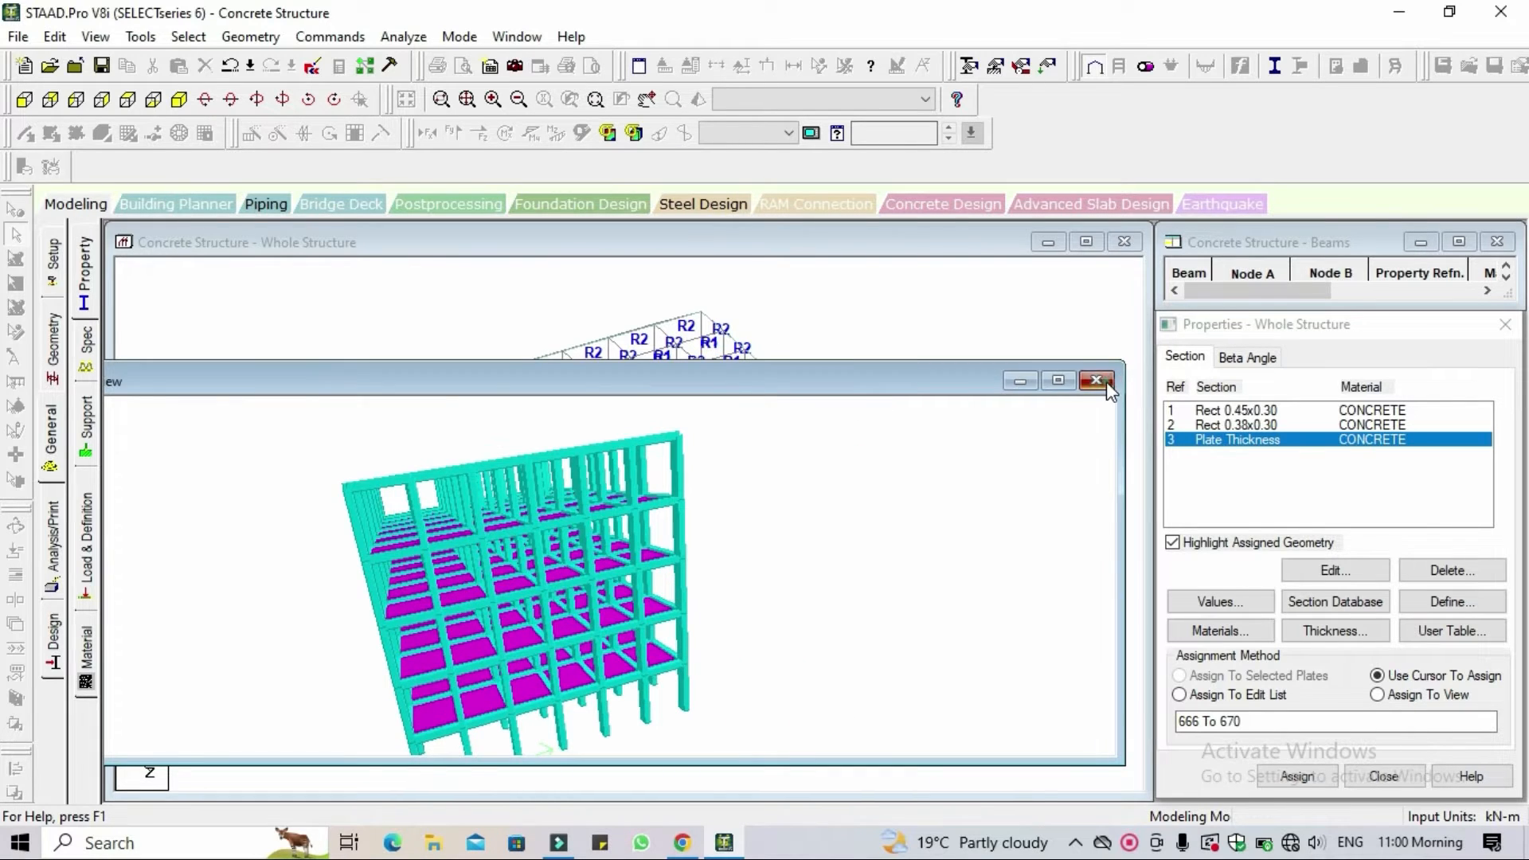
Create a fixed support definition for the structure, with the model shown in front view.
left_click(88, 441)
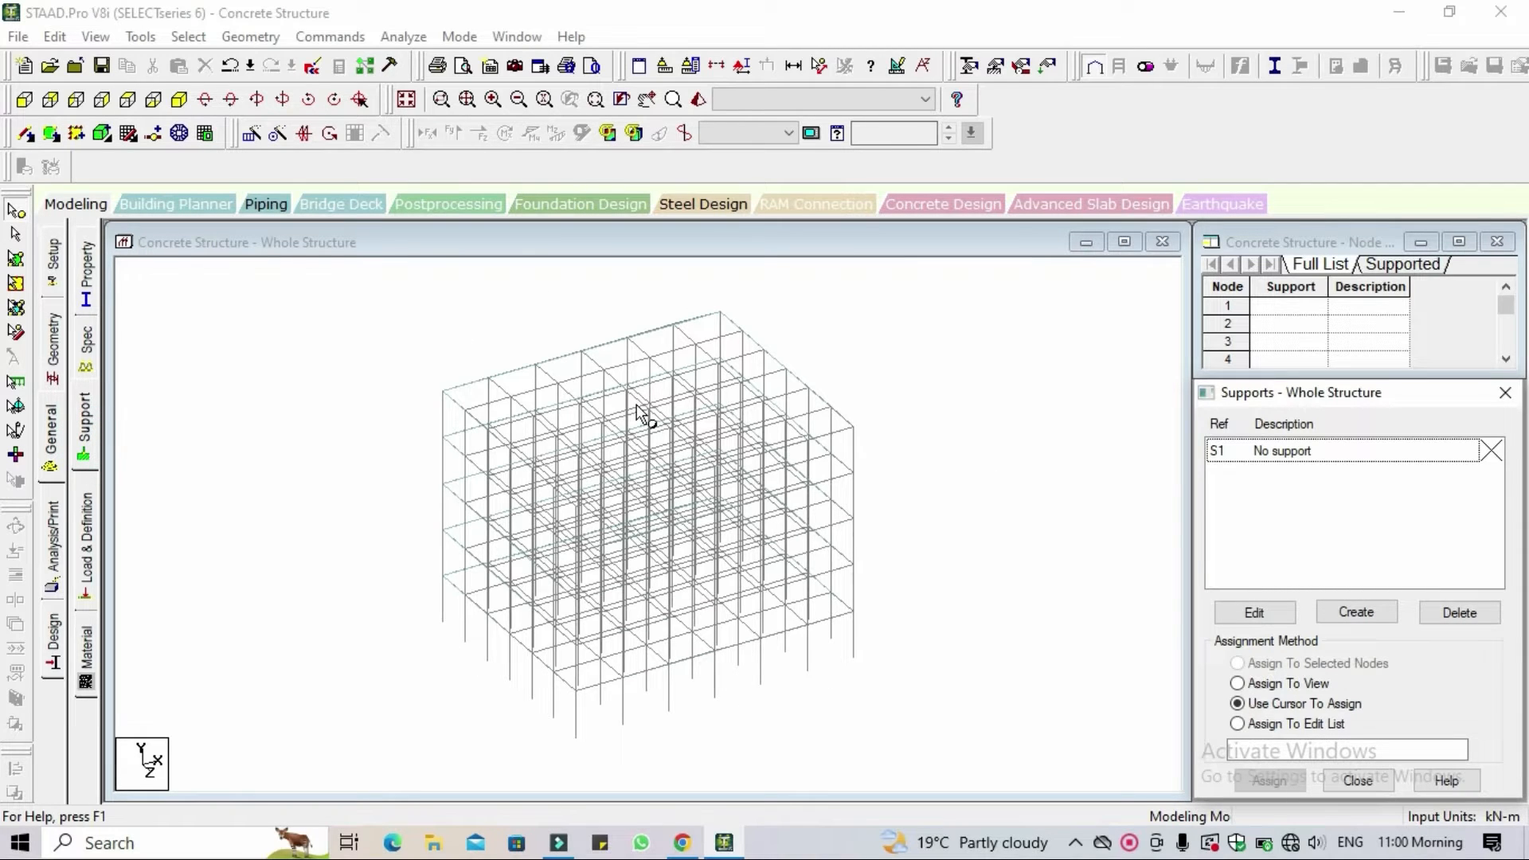
left_click(24, 99)
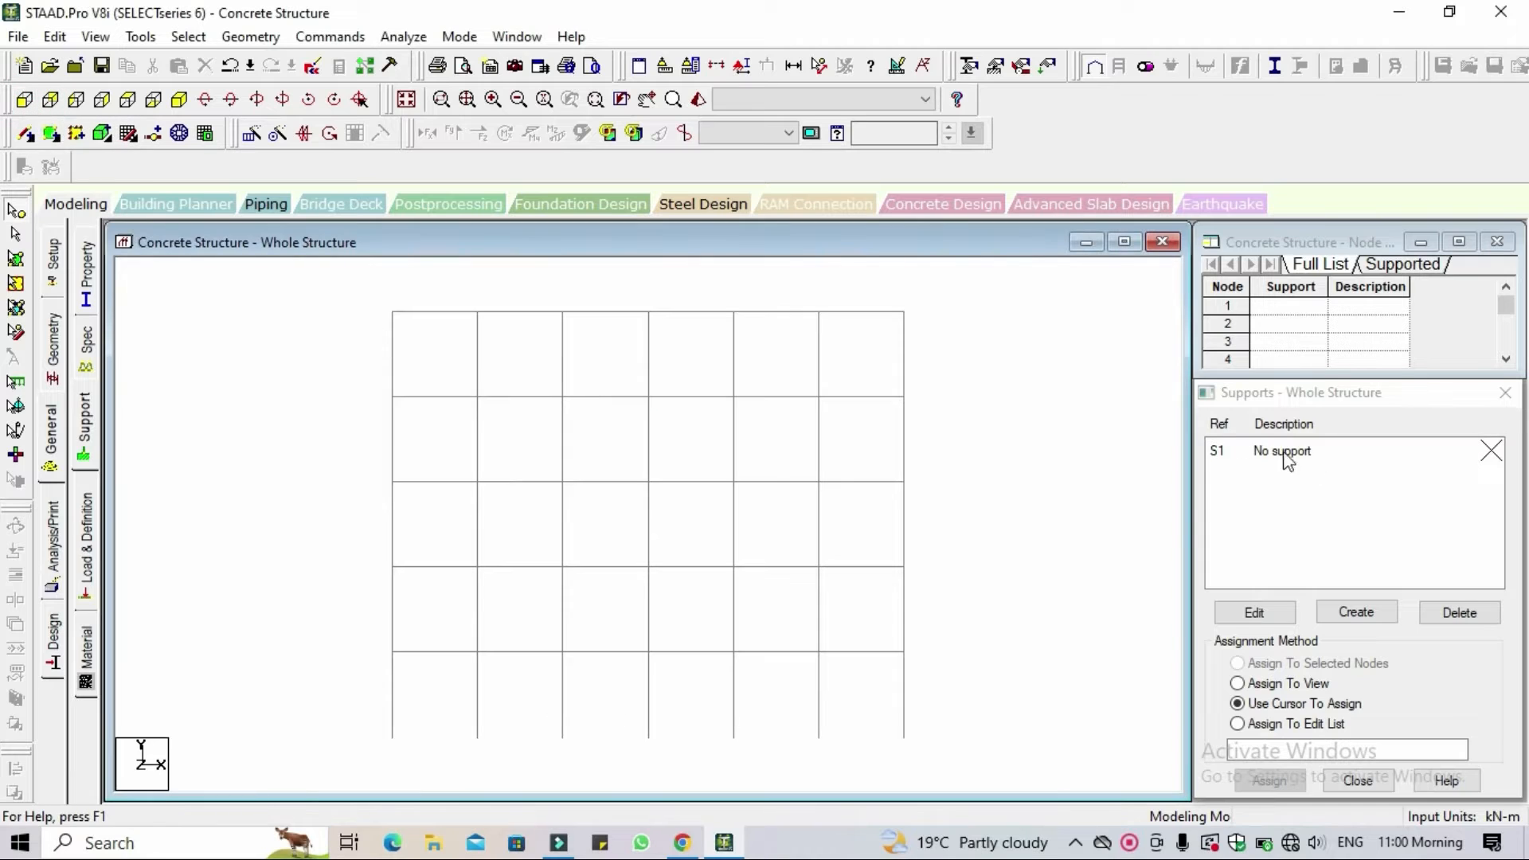
left_click(1373, 619)
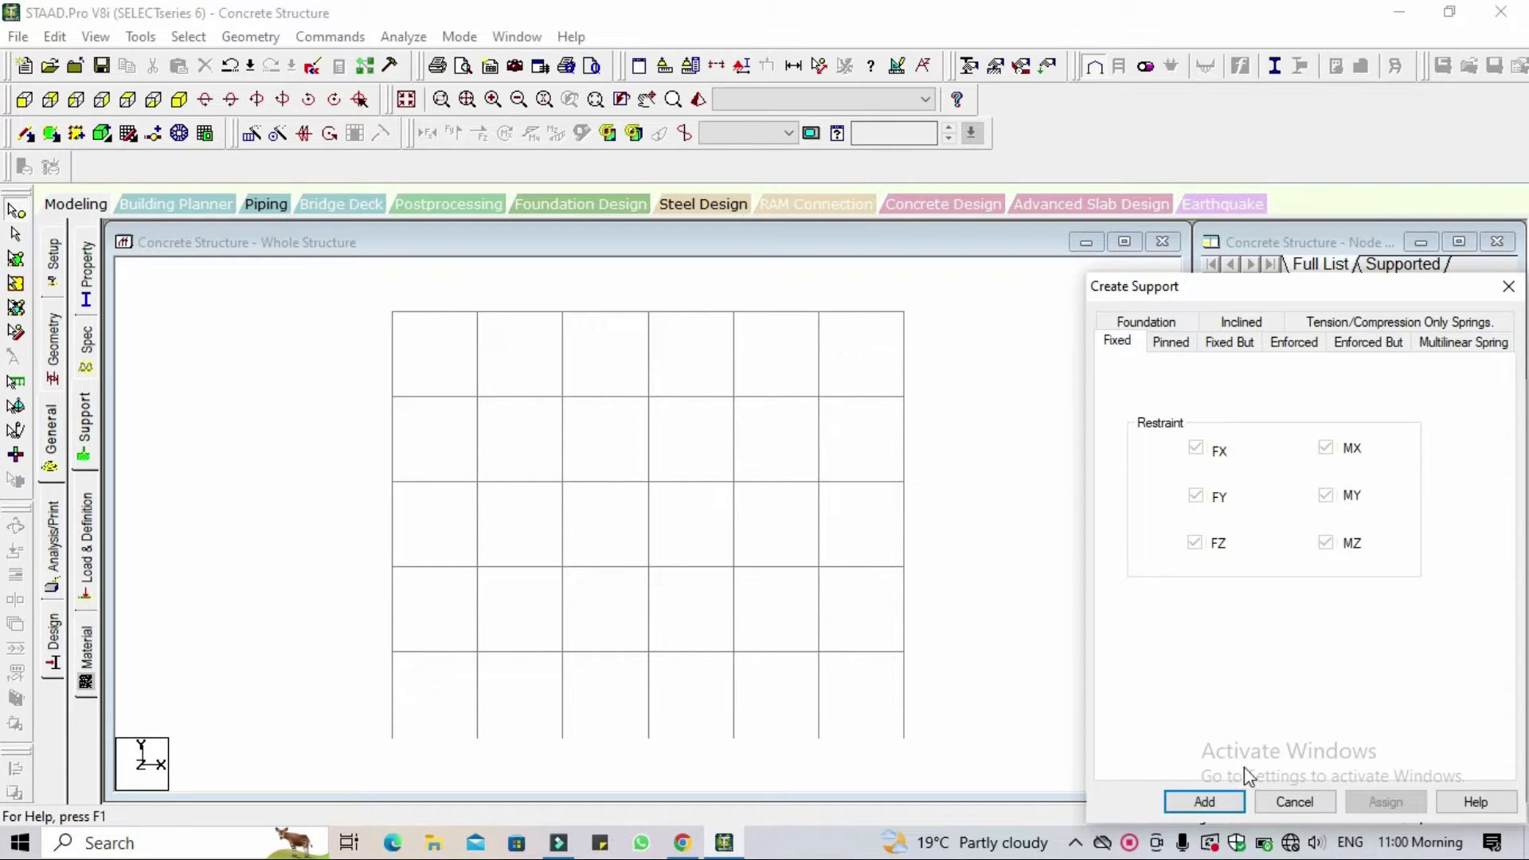
left_click(1207, 801)
Assign the fixed support to all column base nodes of the frame.
left_click(1311, 480)
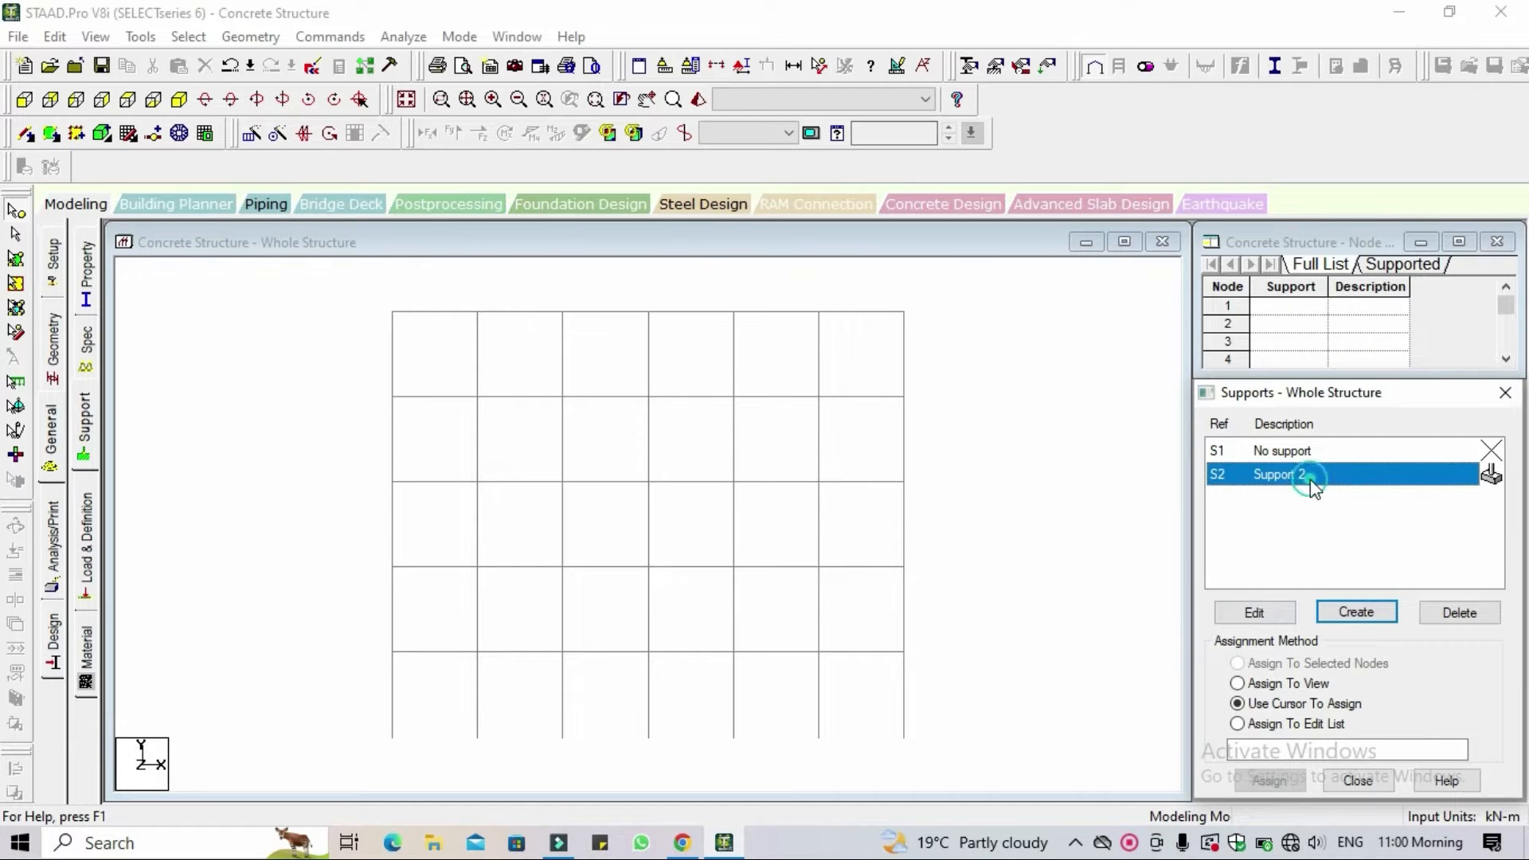
left_click(16, 213)
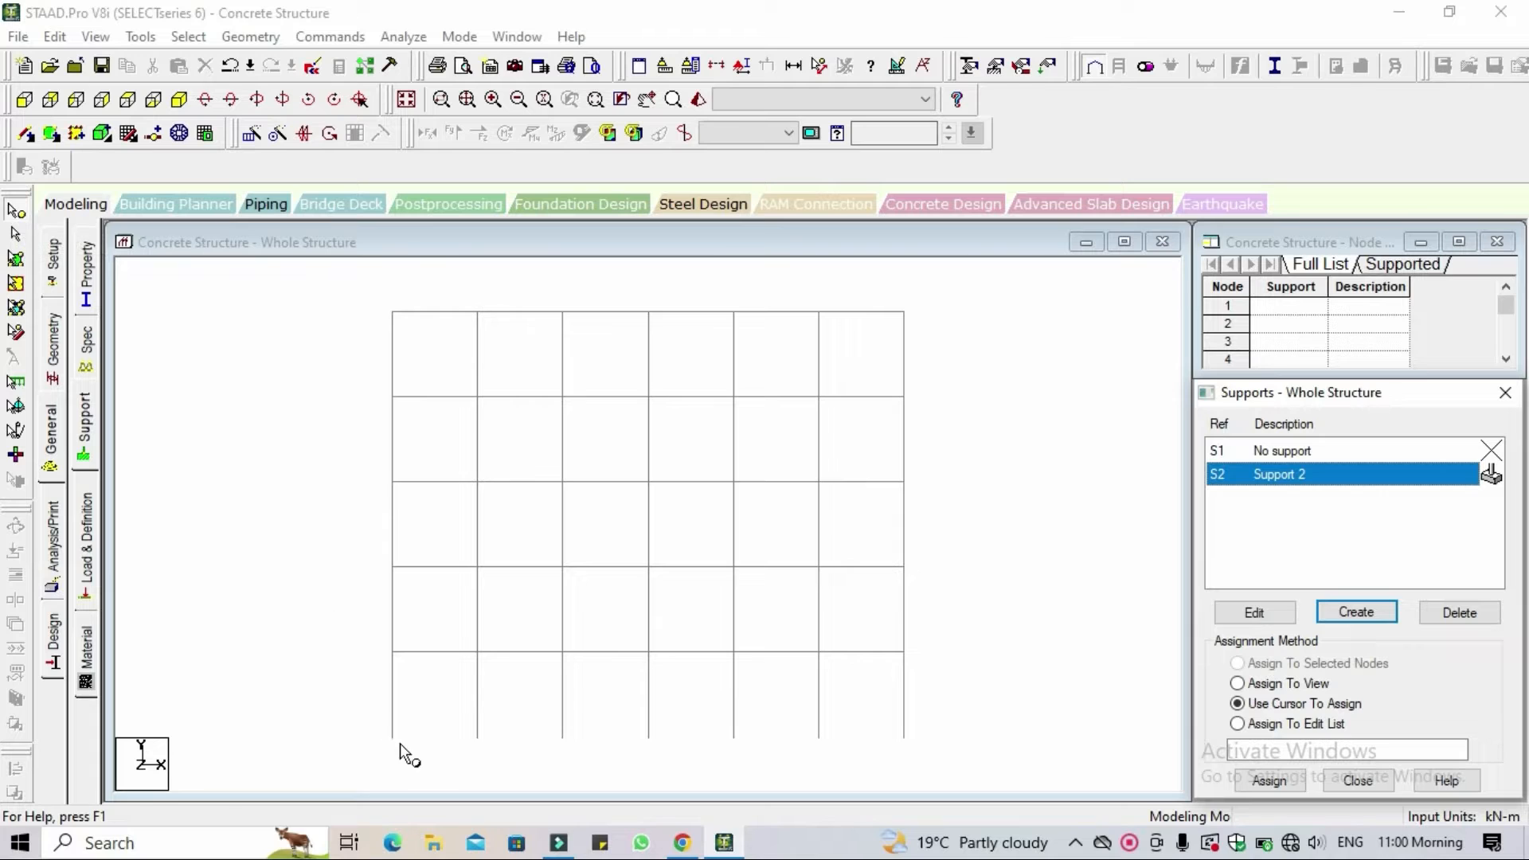
left_click_drag(353, 712, 940, 753)
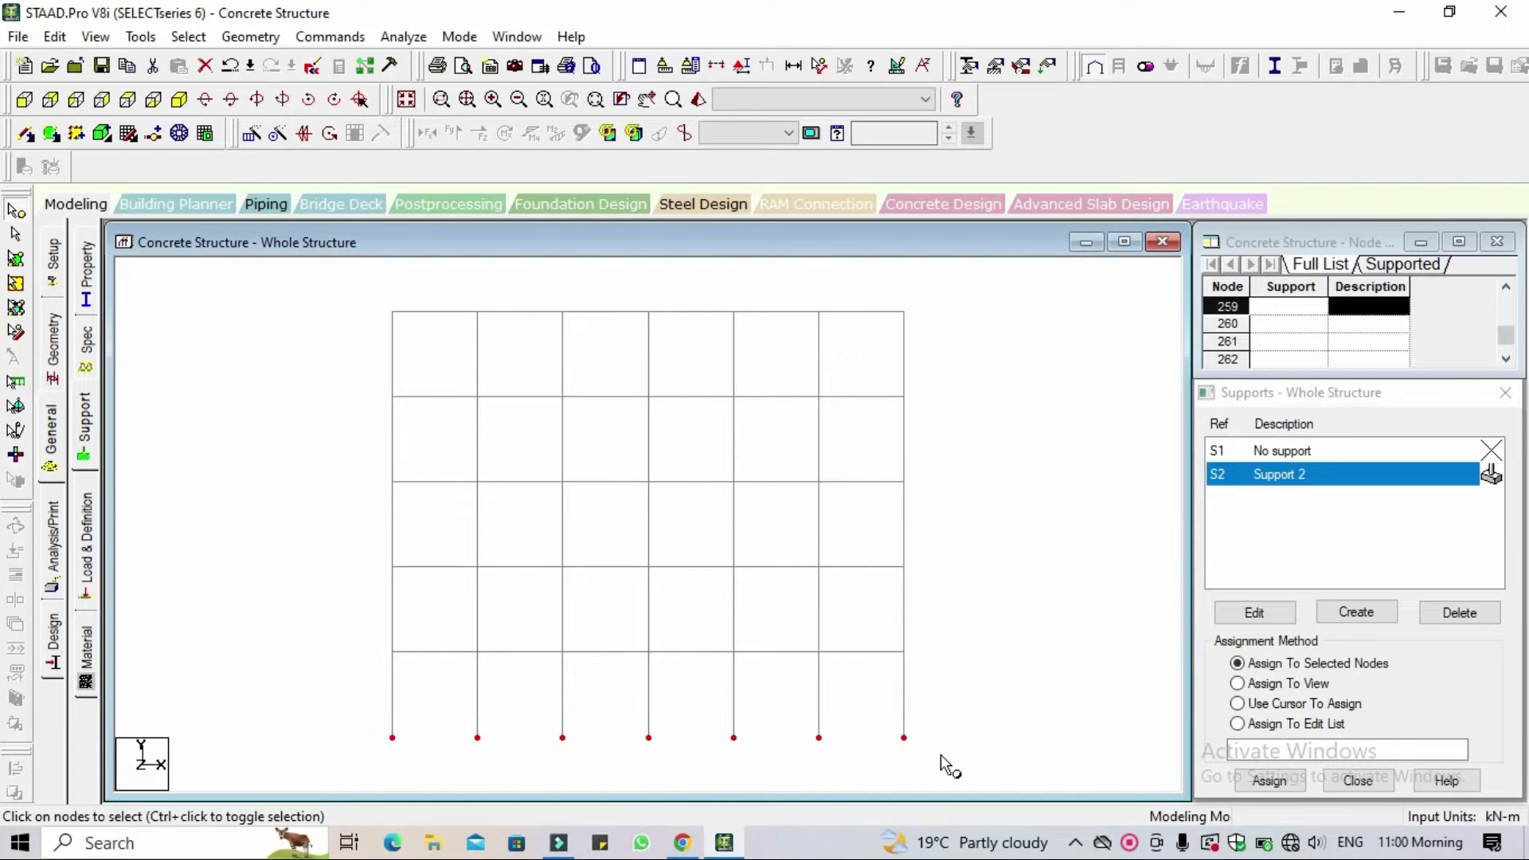
left_click(179, 100)
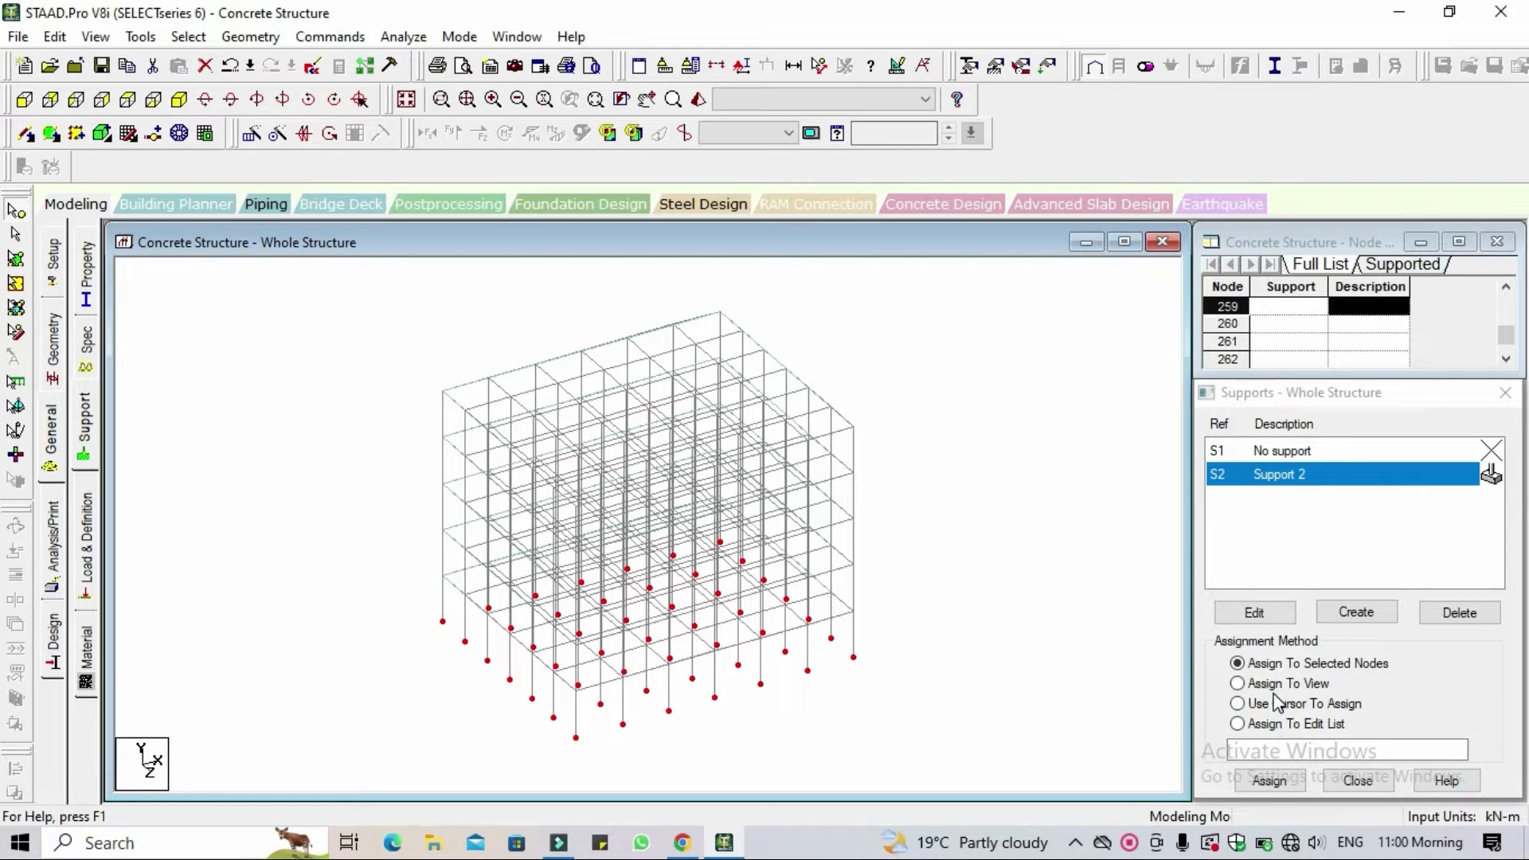
left_click(1271, 783)
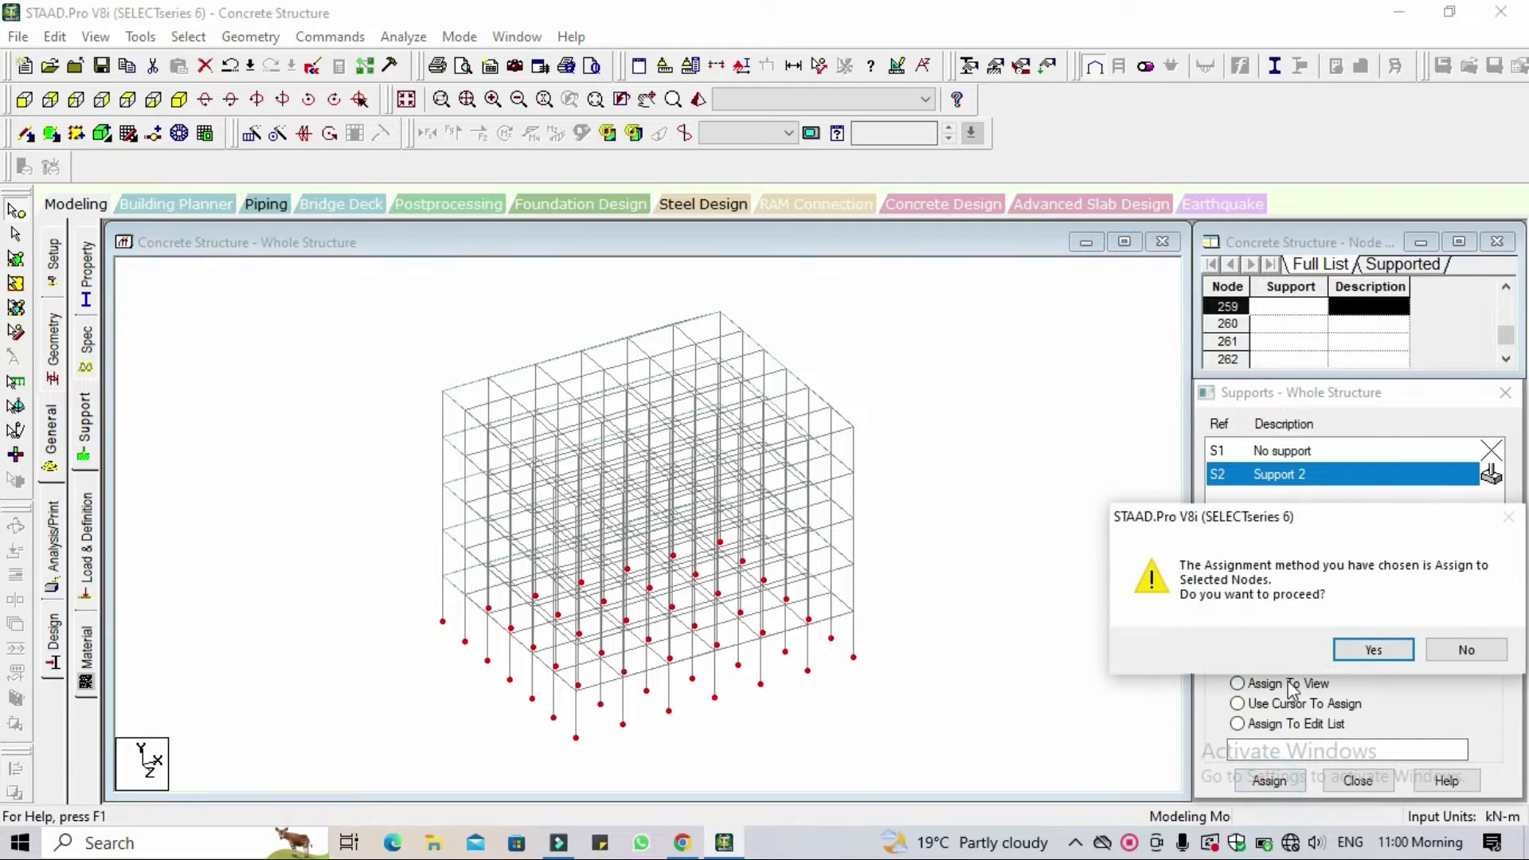
left_click(1375, 656)
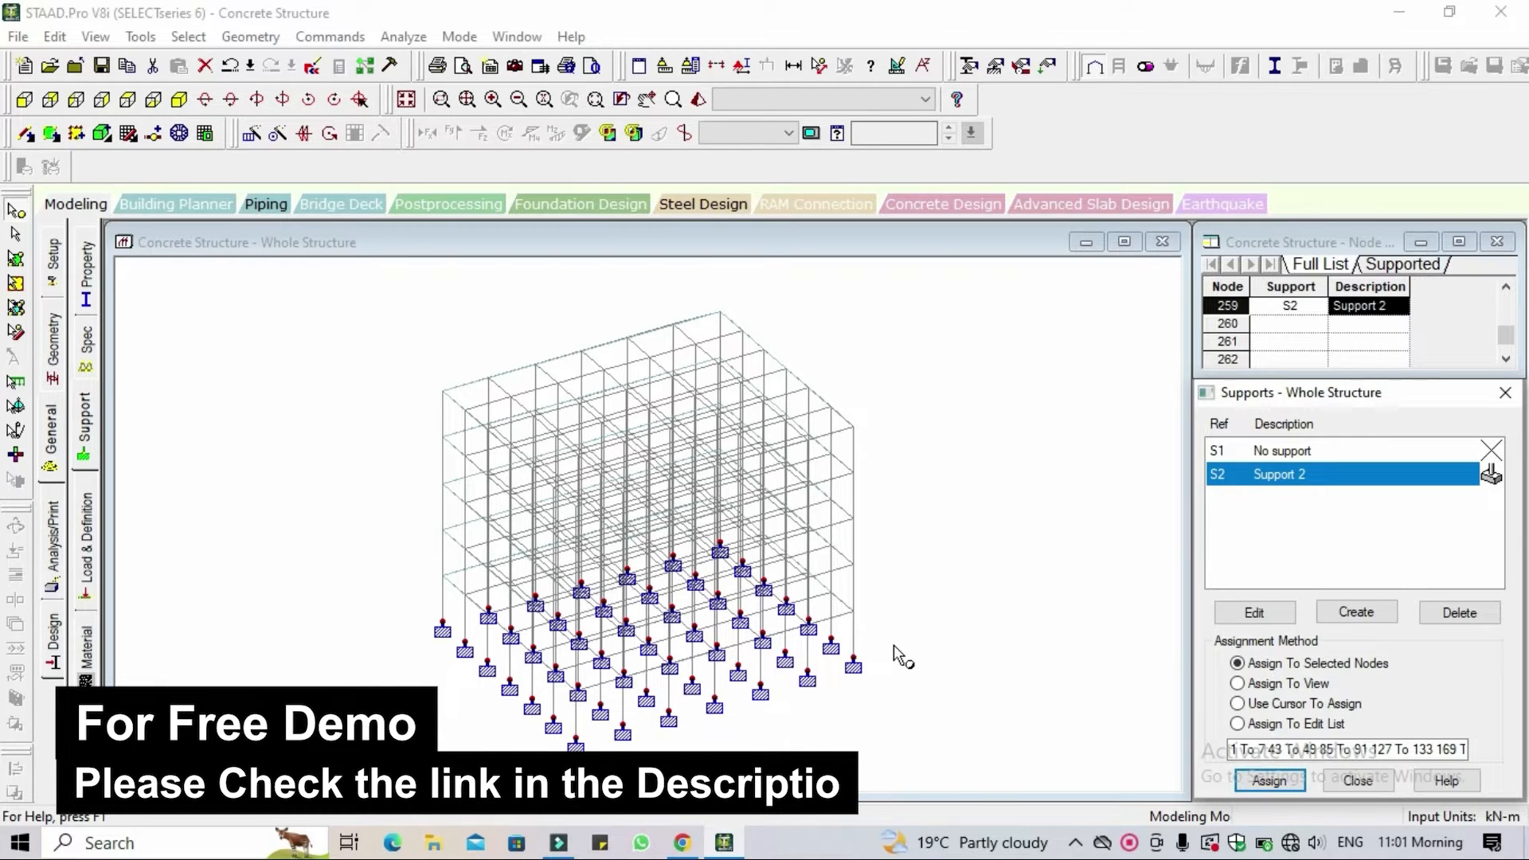
Add a wind type definition to the load definitions with type number 1 and comment WIND 1.
left_click(87, 548)
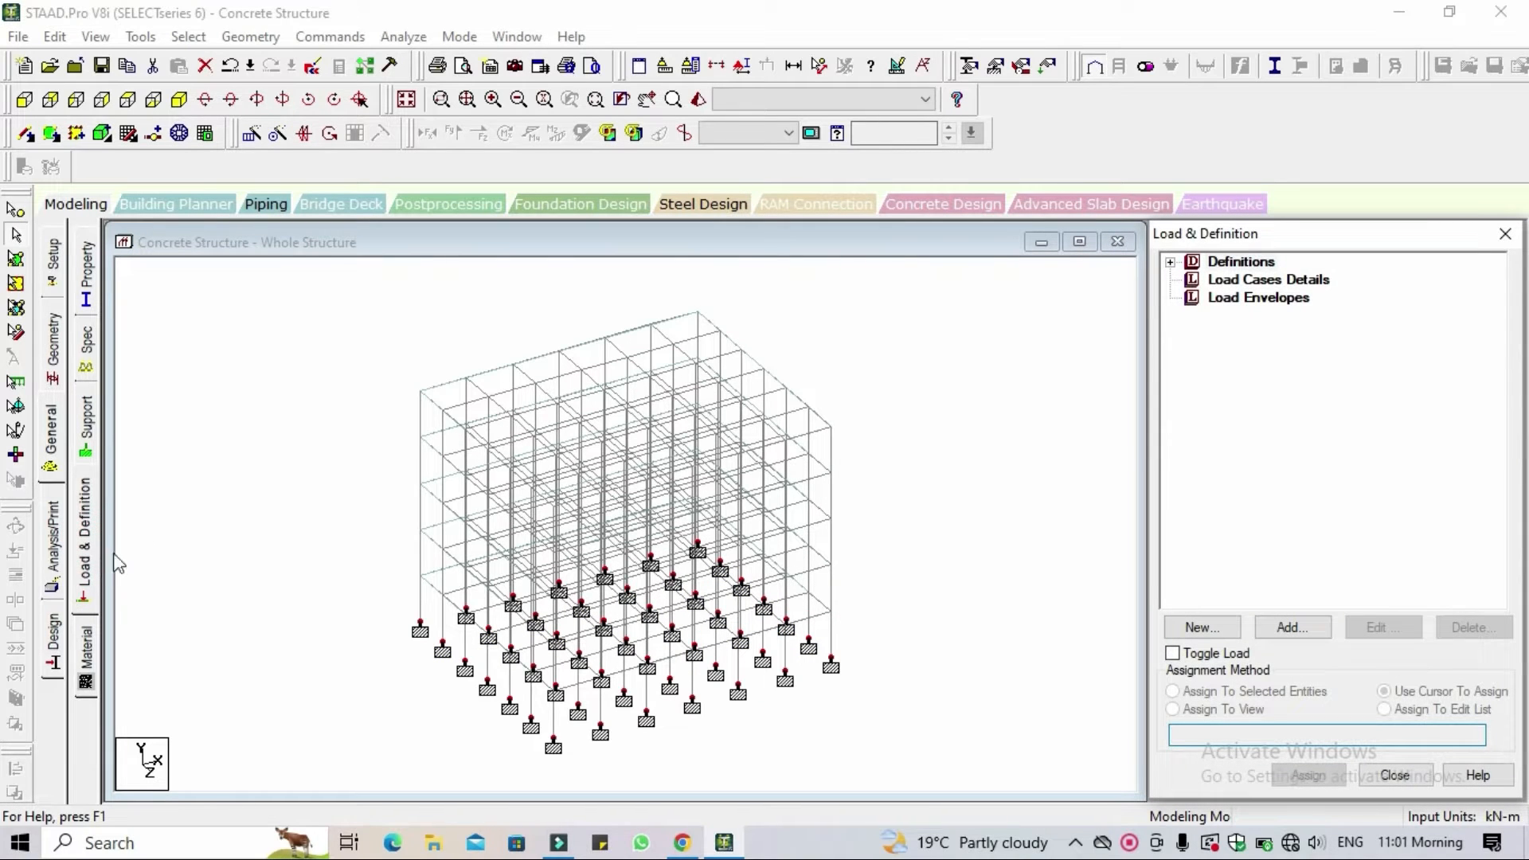
left_click(1171, 263)
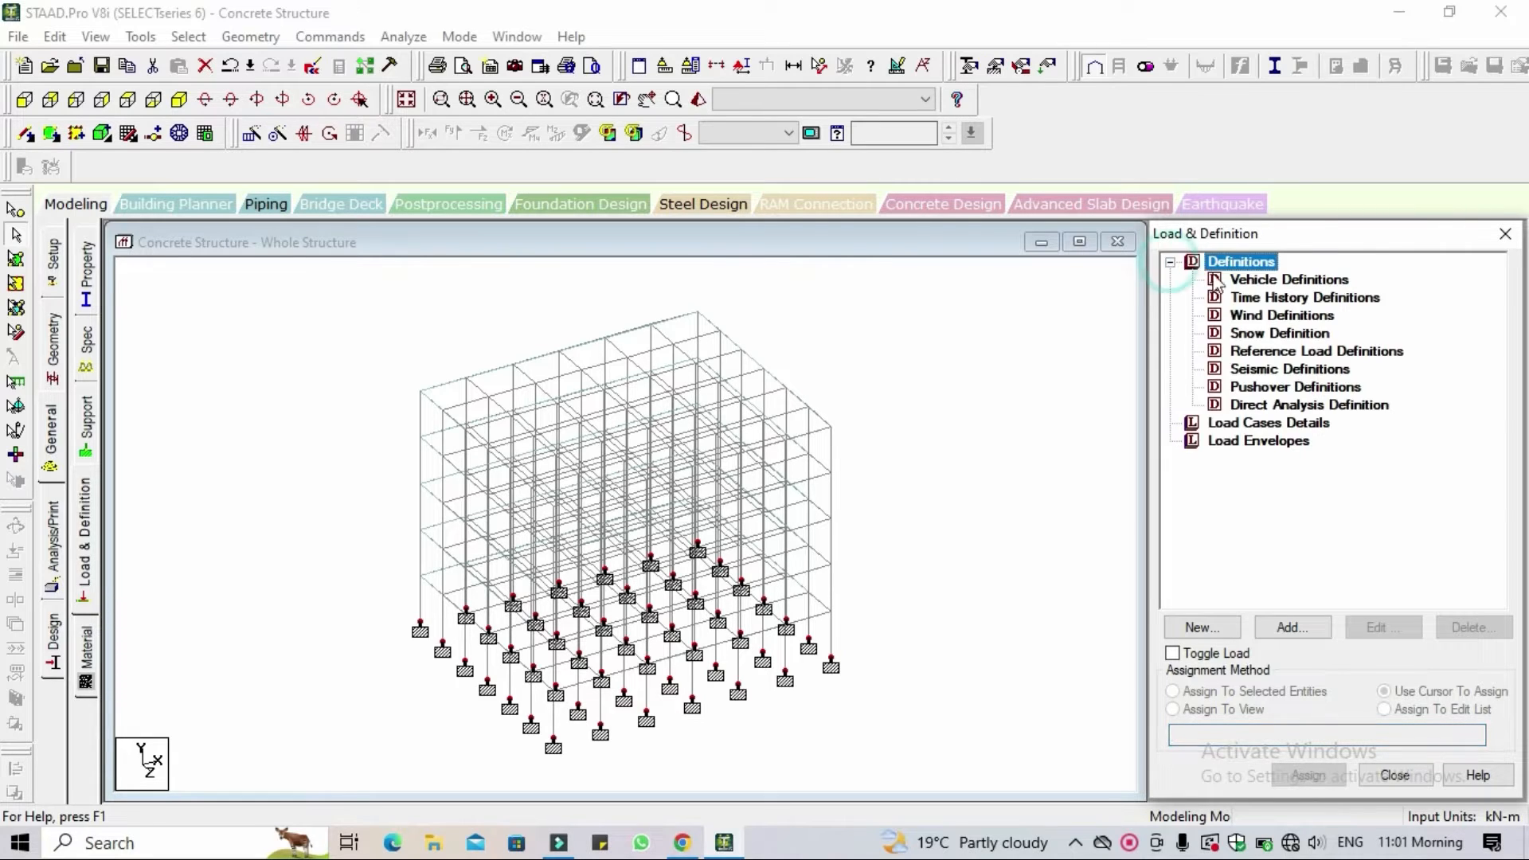
left_click(1281, 318)
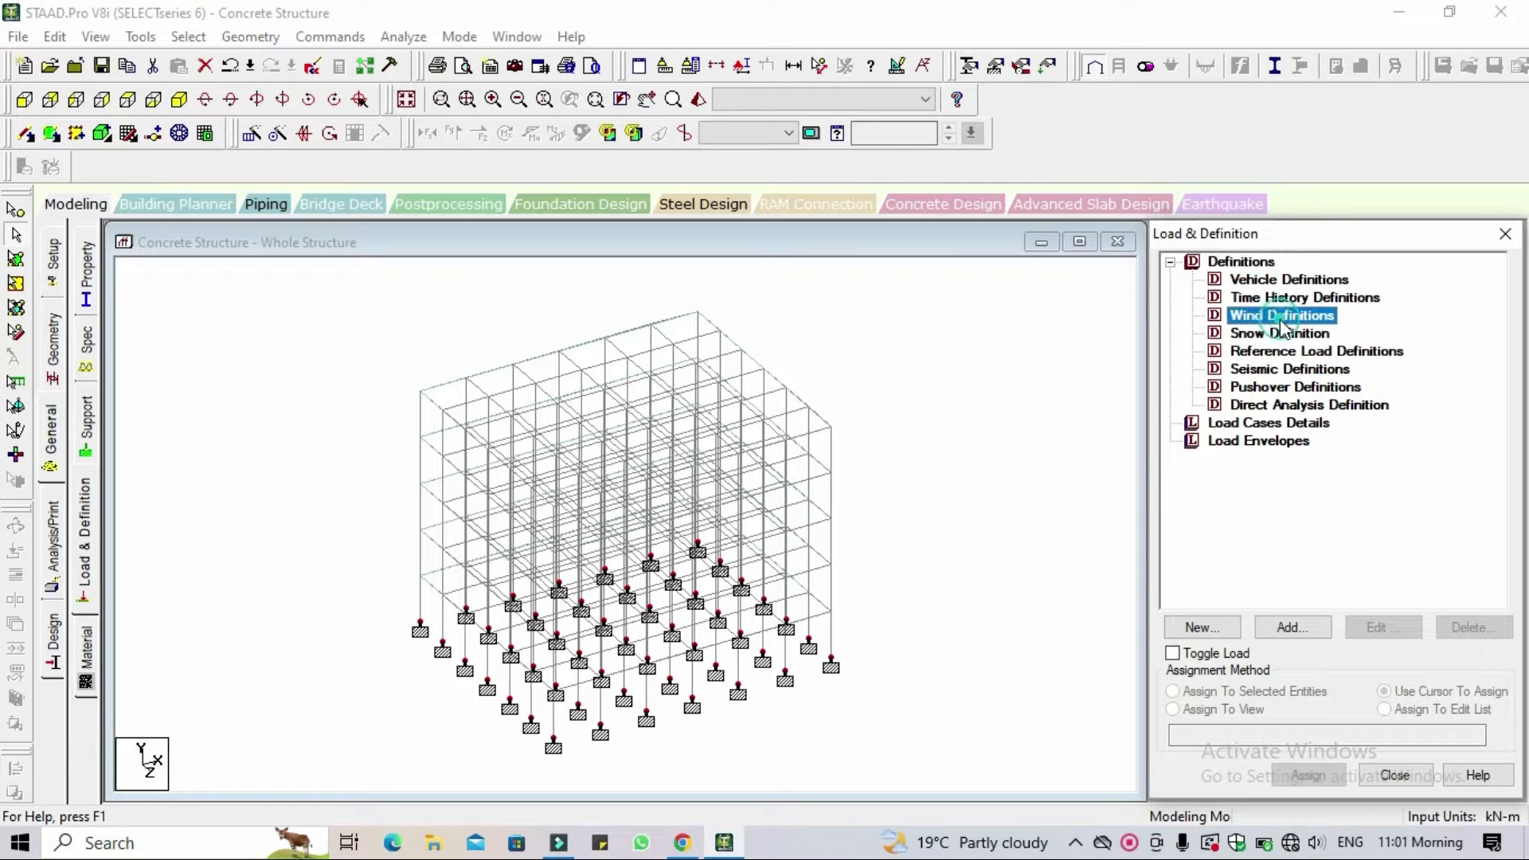
left_click(1283, 371)
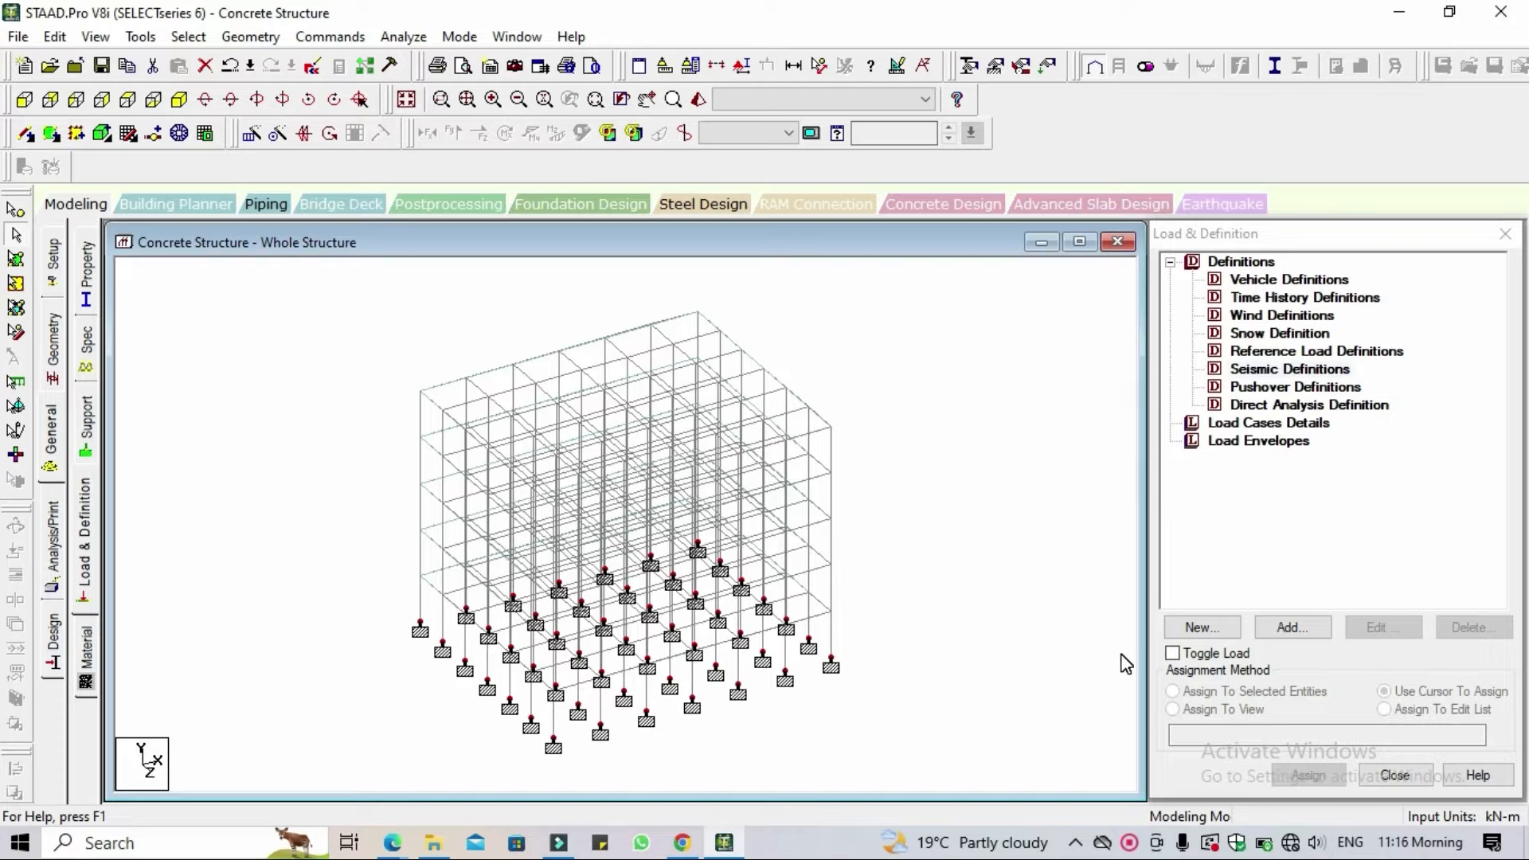
left_click(1292, 316)
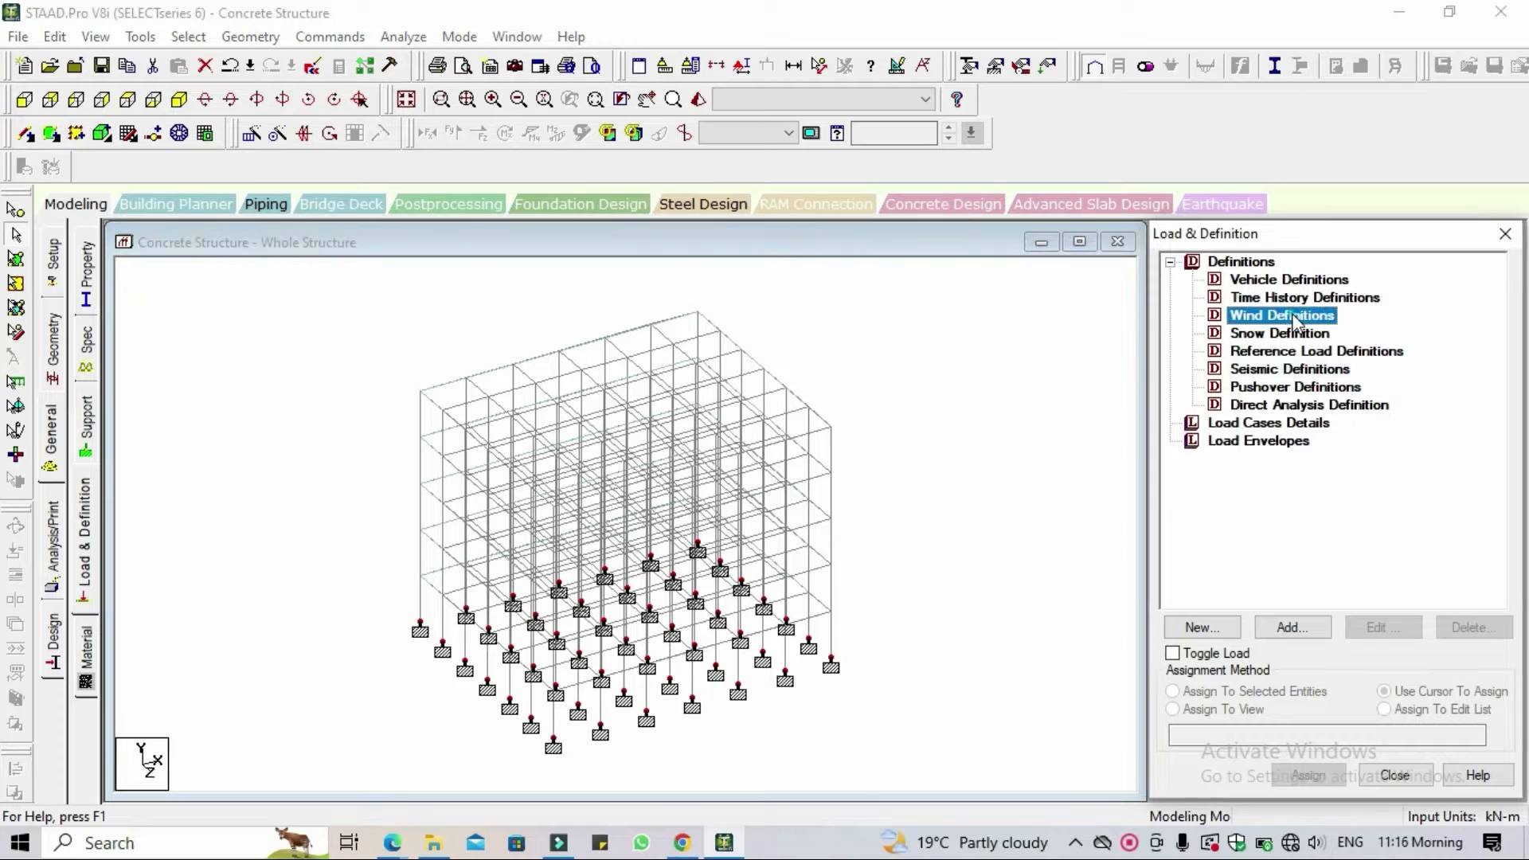
left_click(1309, 634)
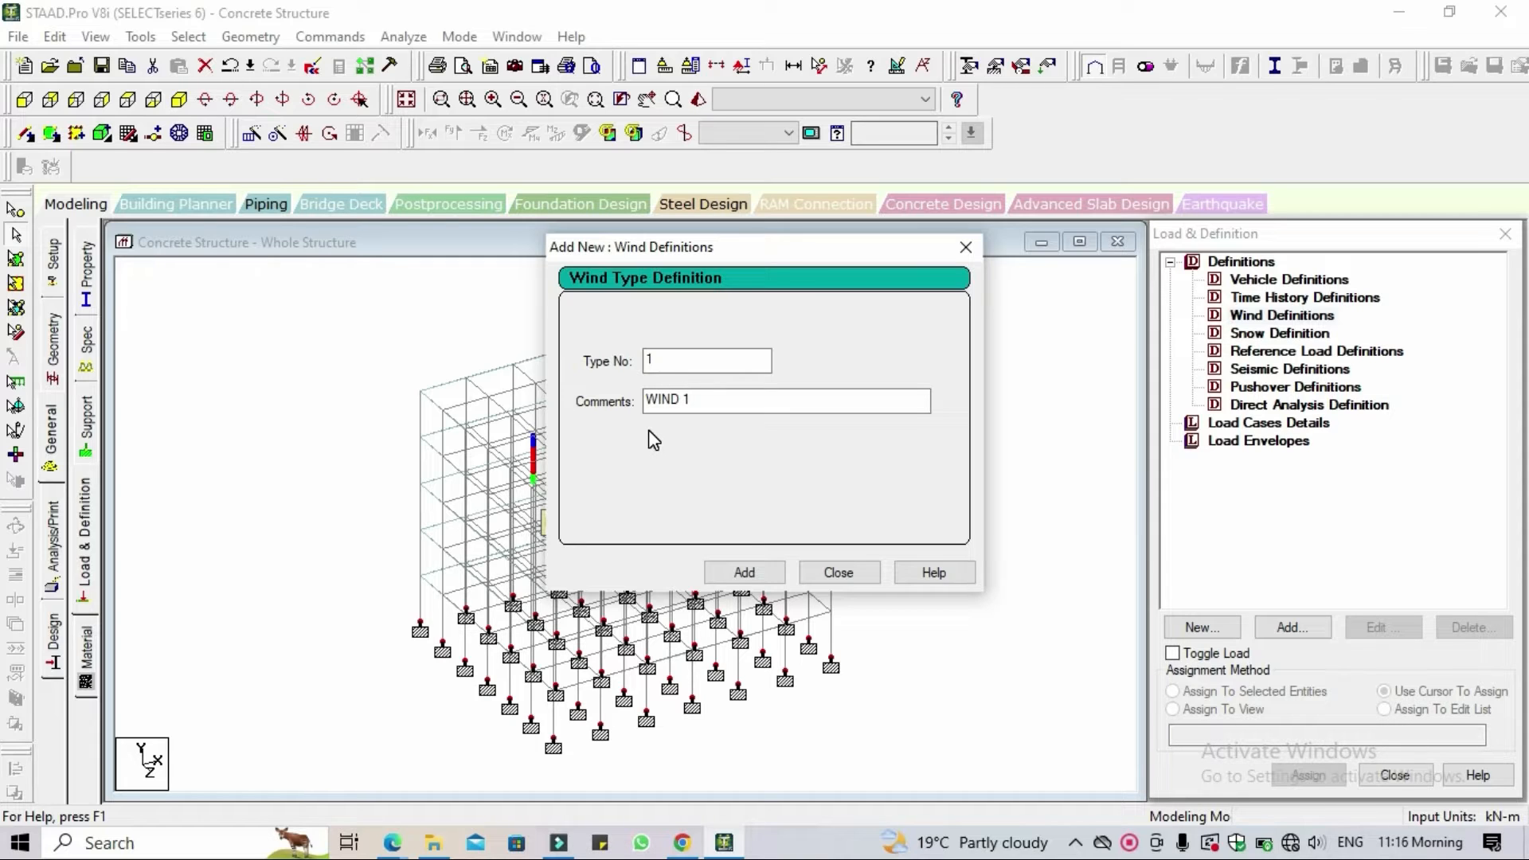
left_click(741, 571)
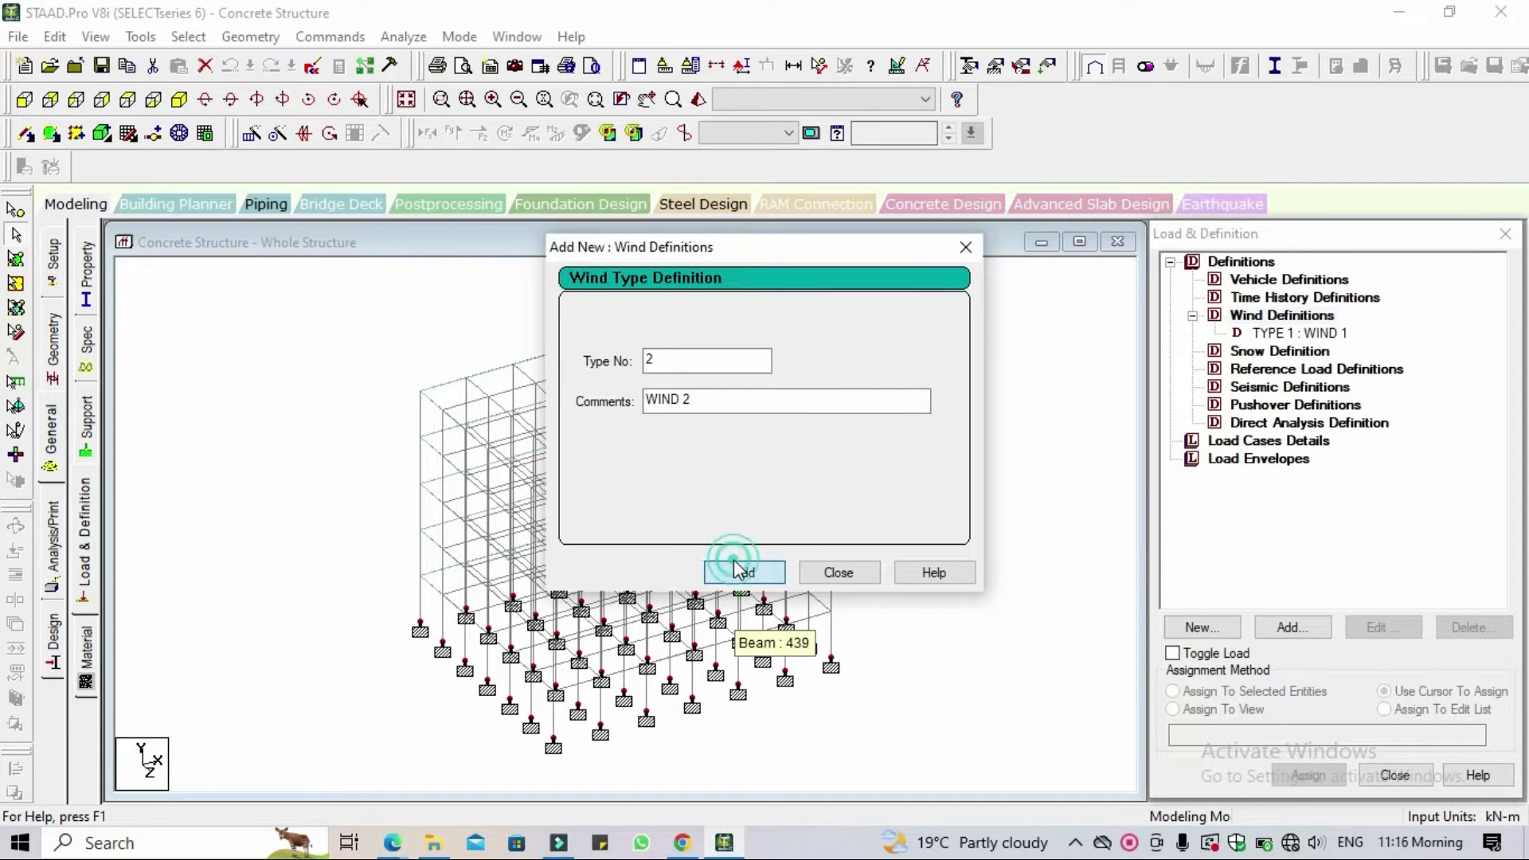
left_click(832, 574)
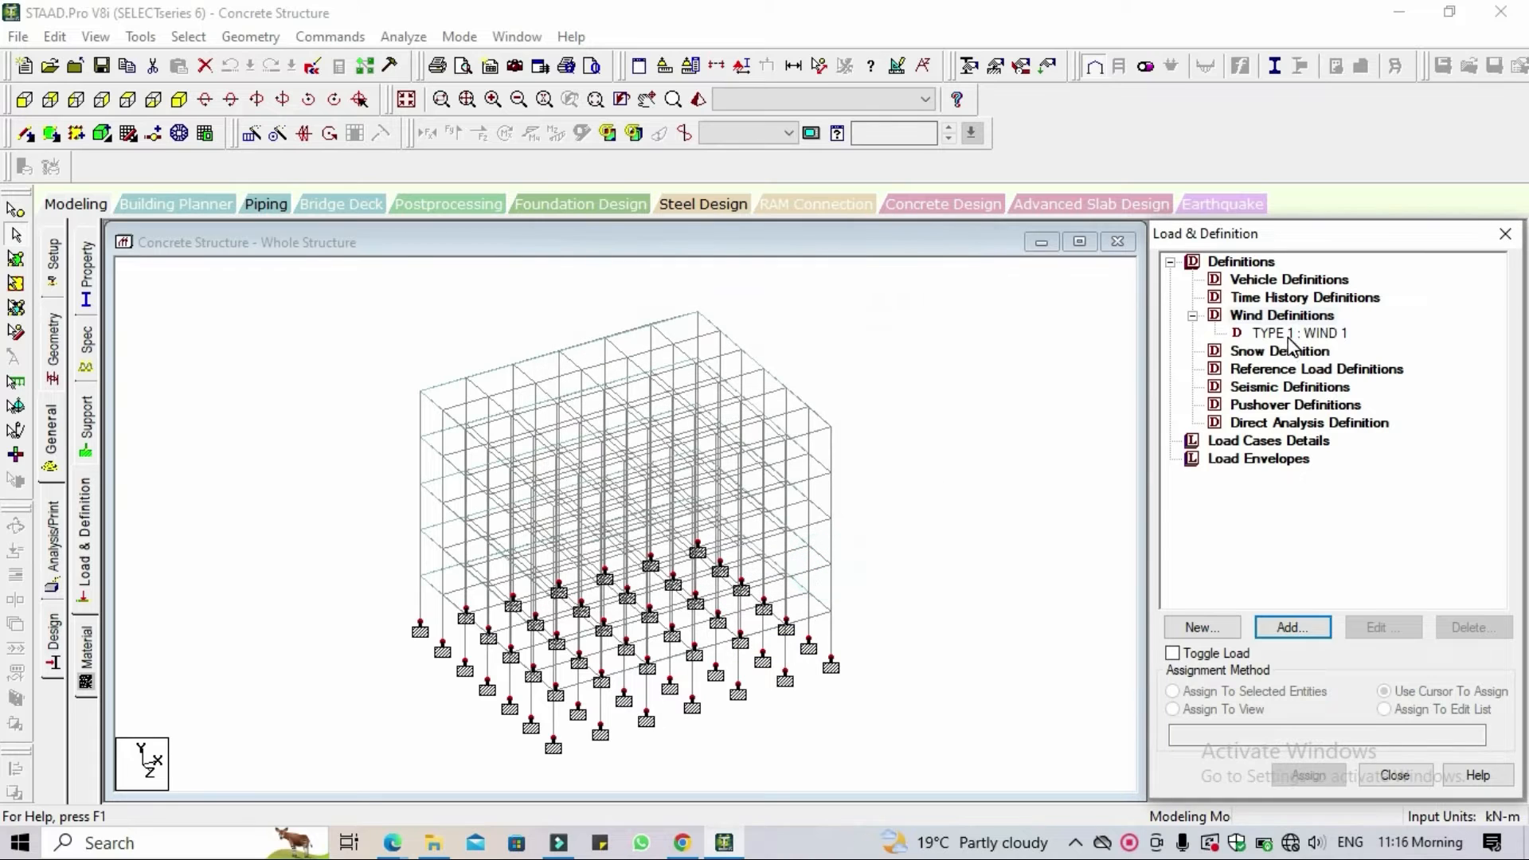
Open a new intensity-versus-height definition for wind type WIND 1 and move its dialog further off the model.
left_click(1289, 335)
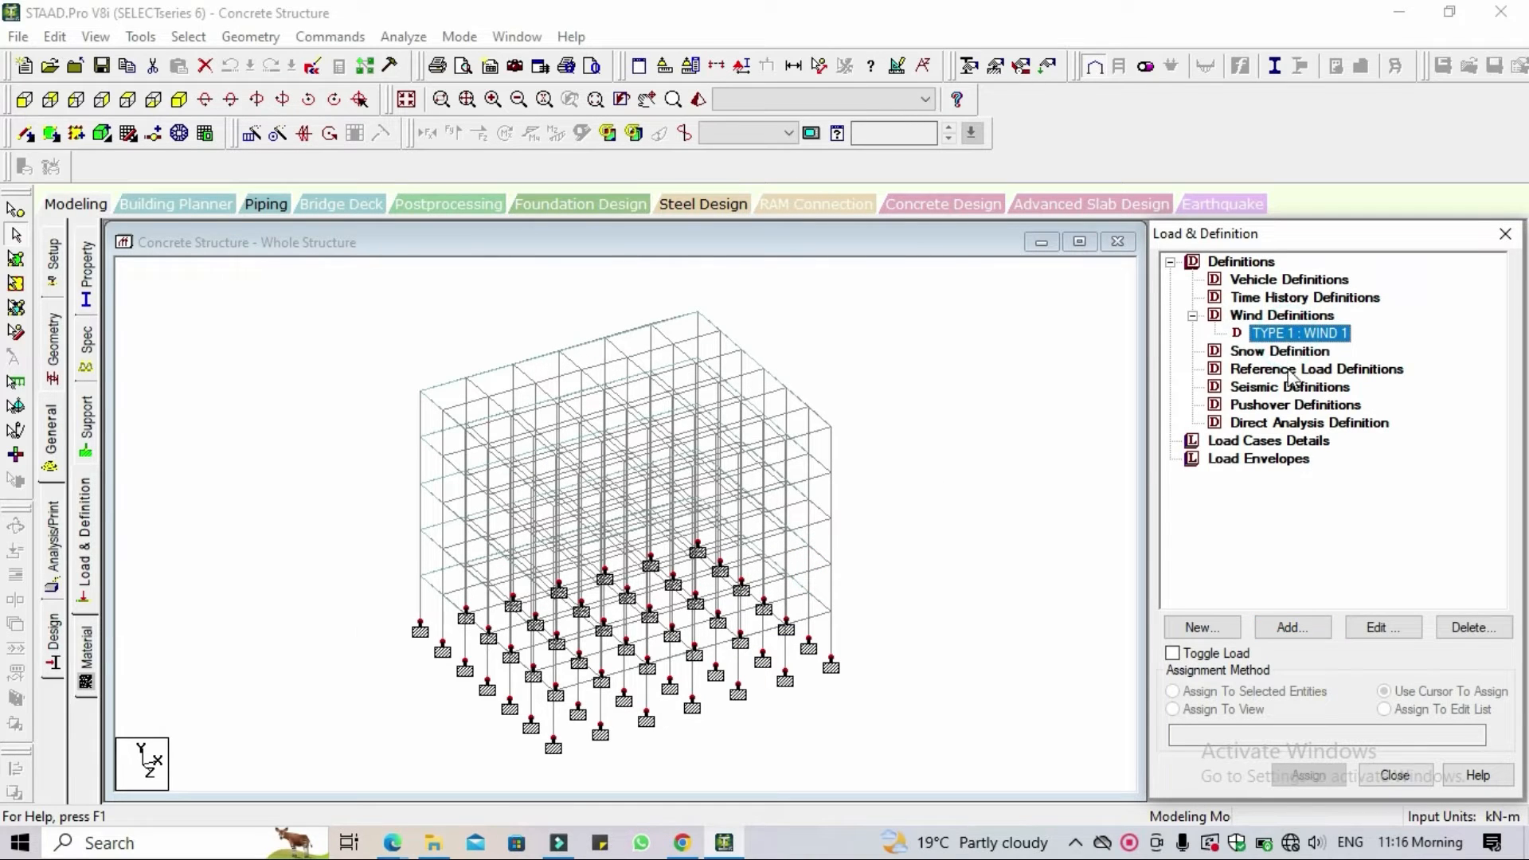
left_click(1291, 628)
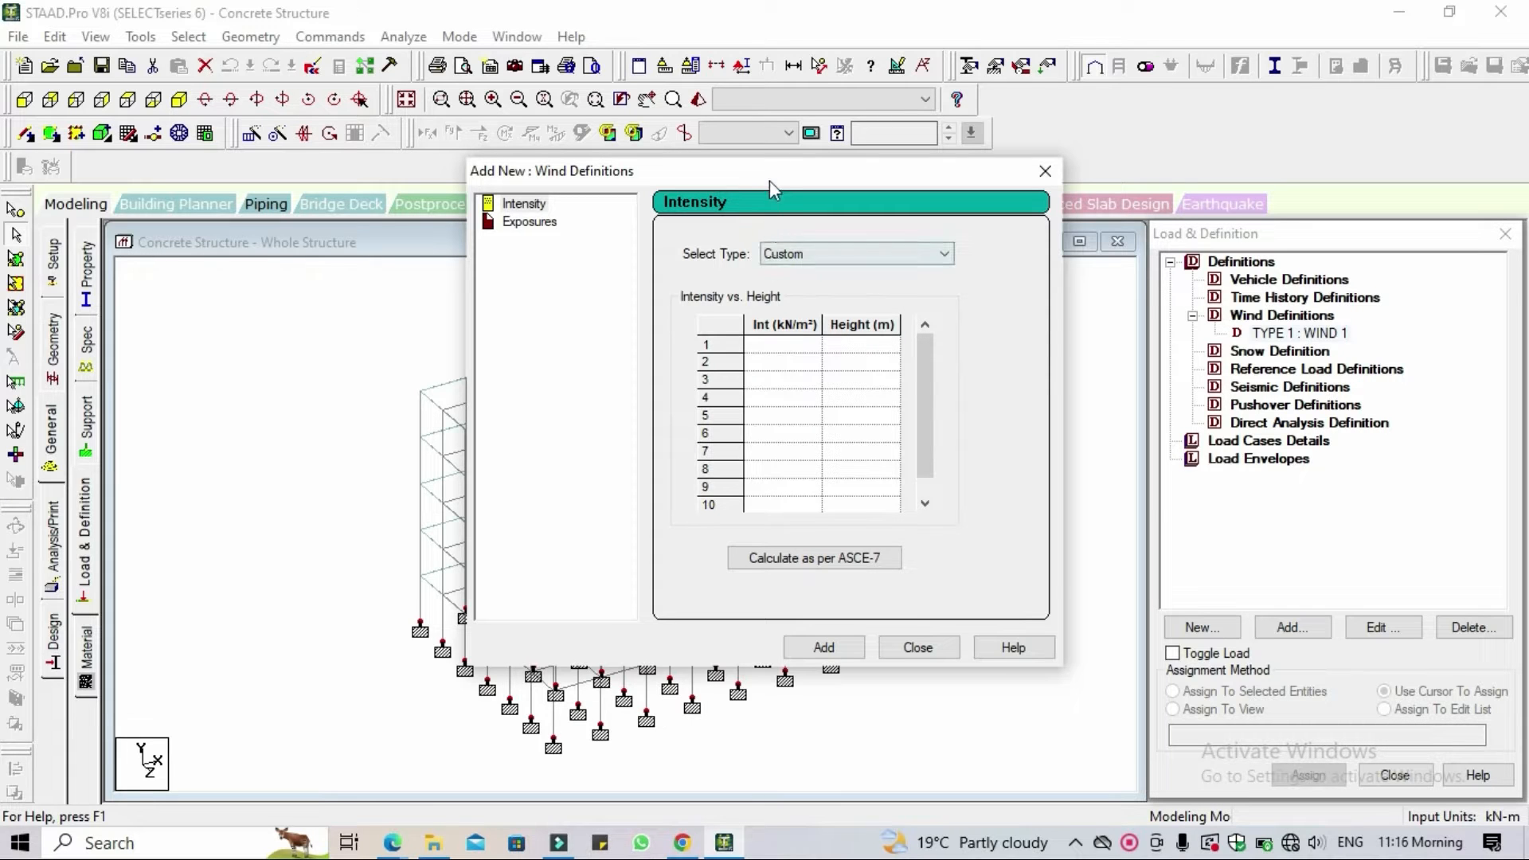
left_click_drag(772, 175, 853, 83)
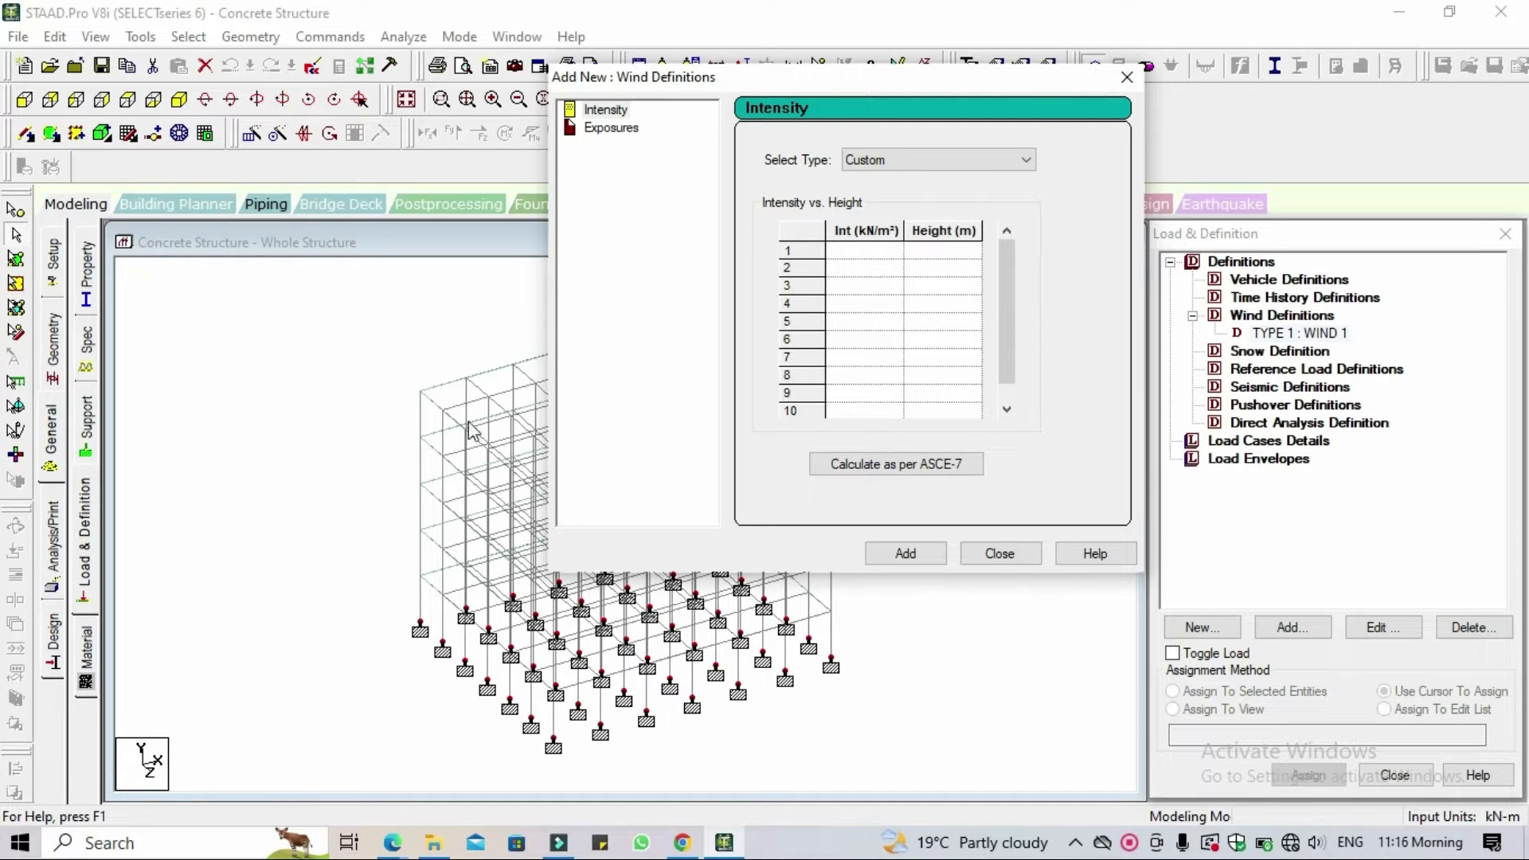
Switch to the is.875.3.1987.pdf wind load code in the browser and find clause 5.3 on design wind speed.
mouse_move(385, 854)
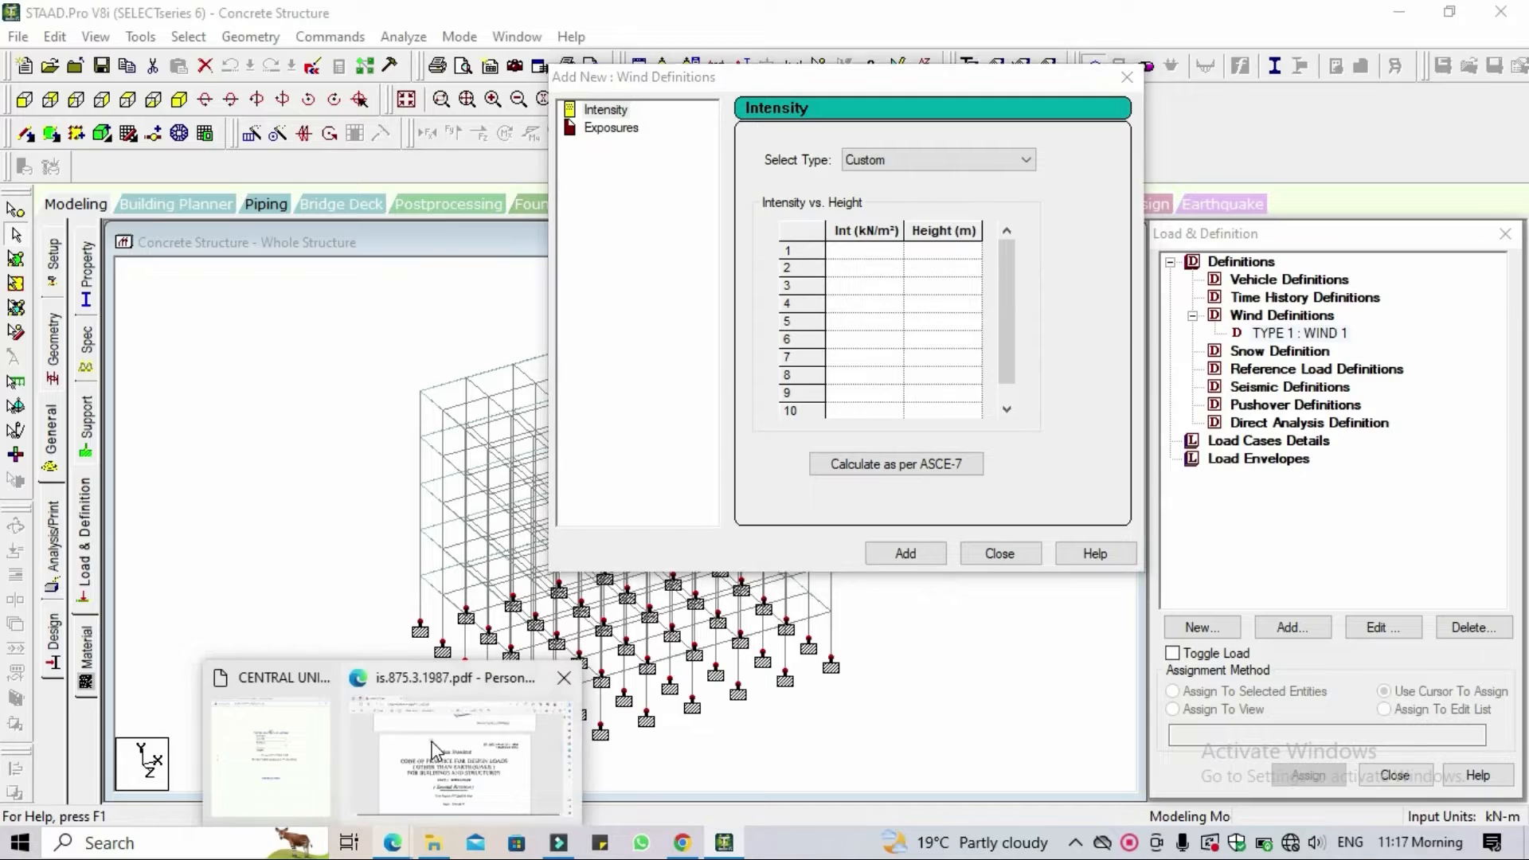
left_click(466, 749)
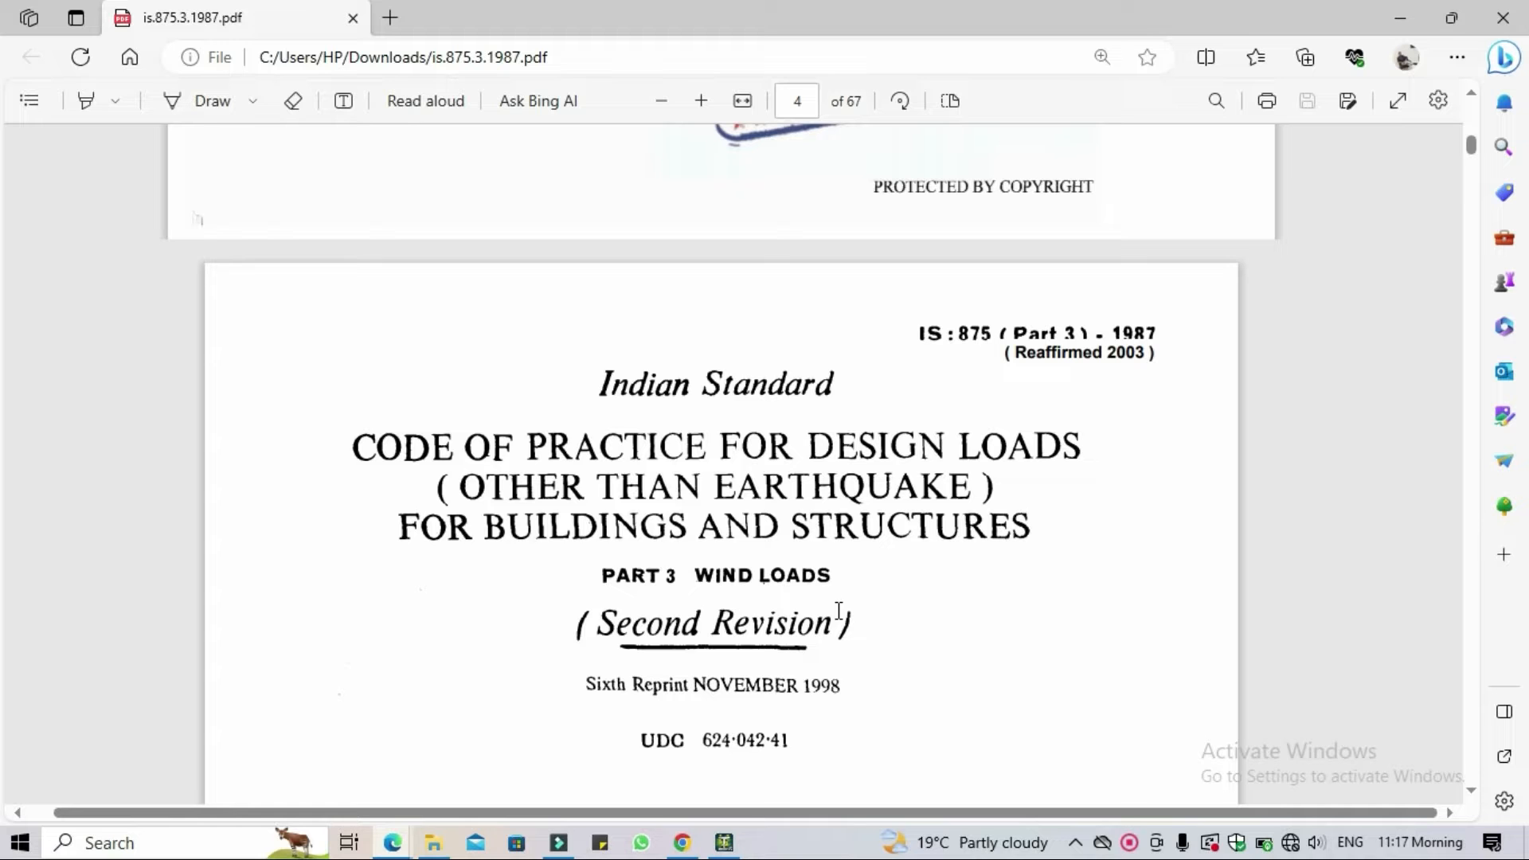
scroll(905, 609, "down", 10)
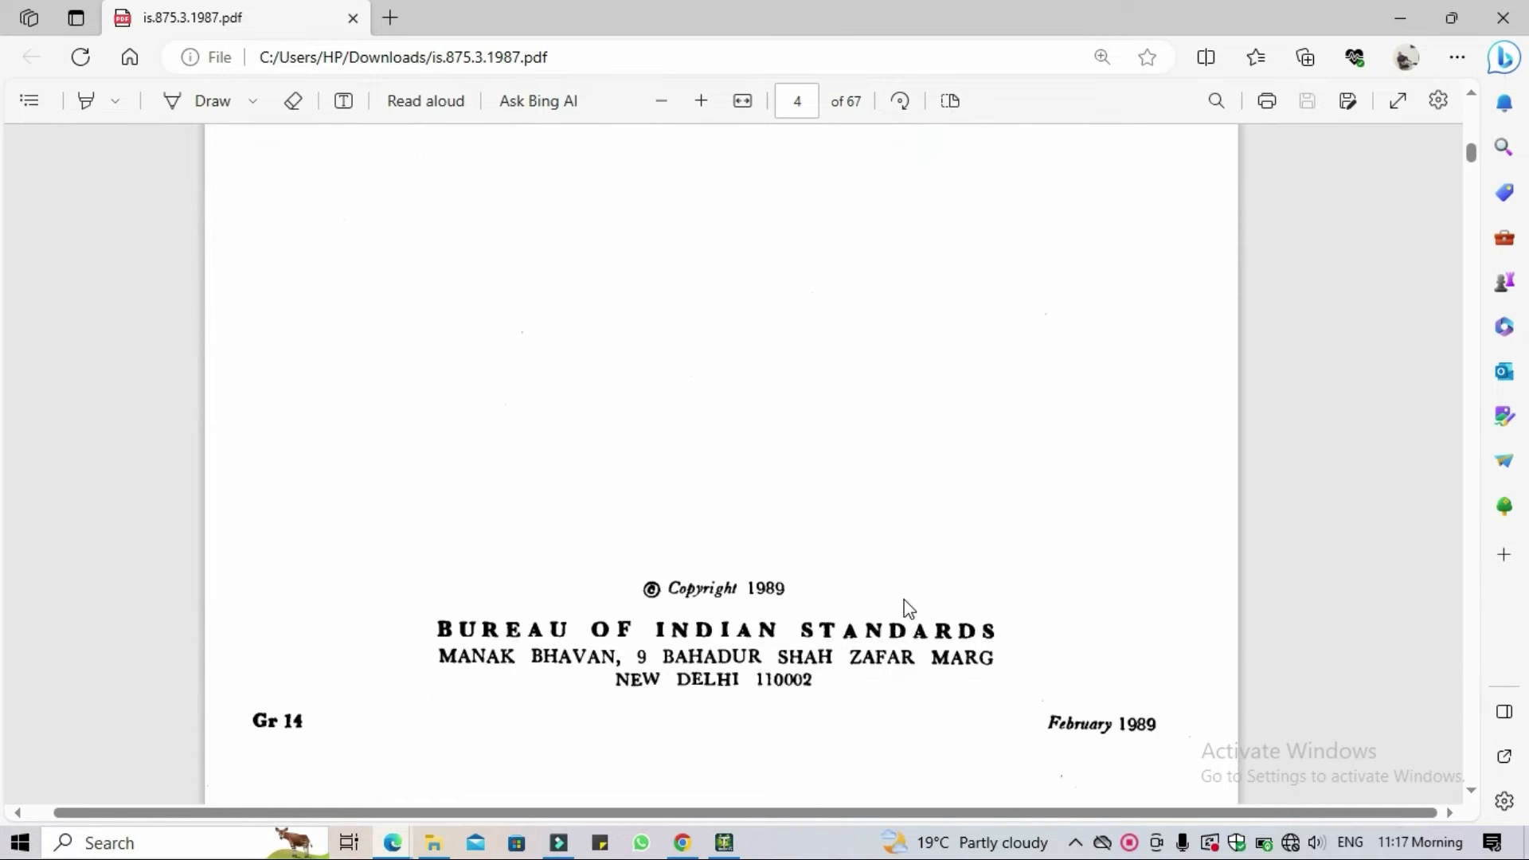
scroll(908, 608, "down", 20)
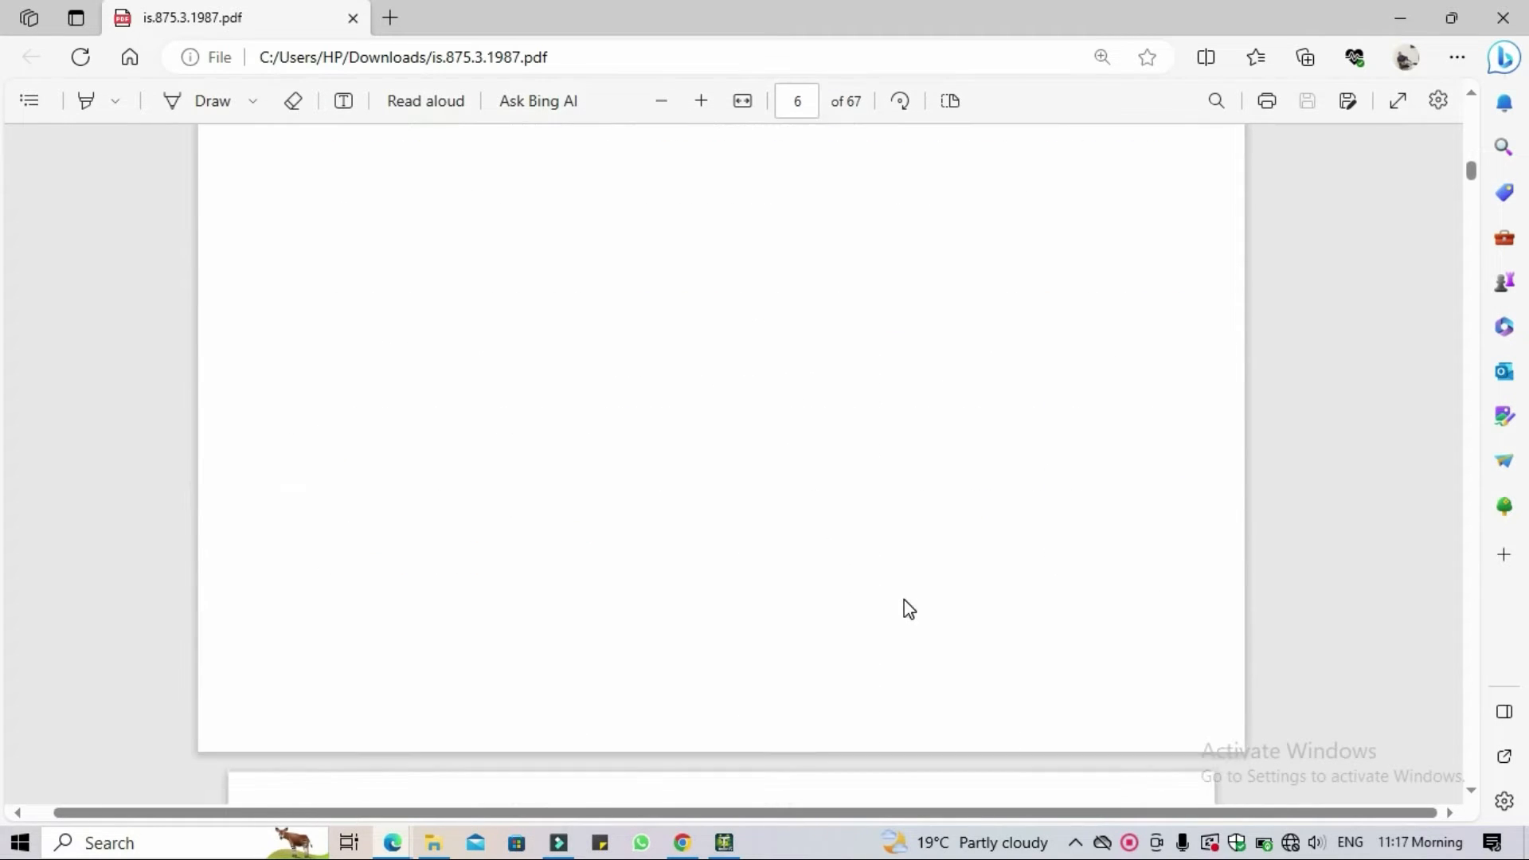
scroll(908, 608, "down", 20)
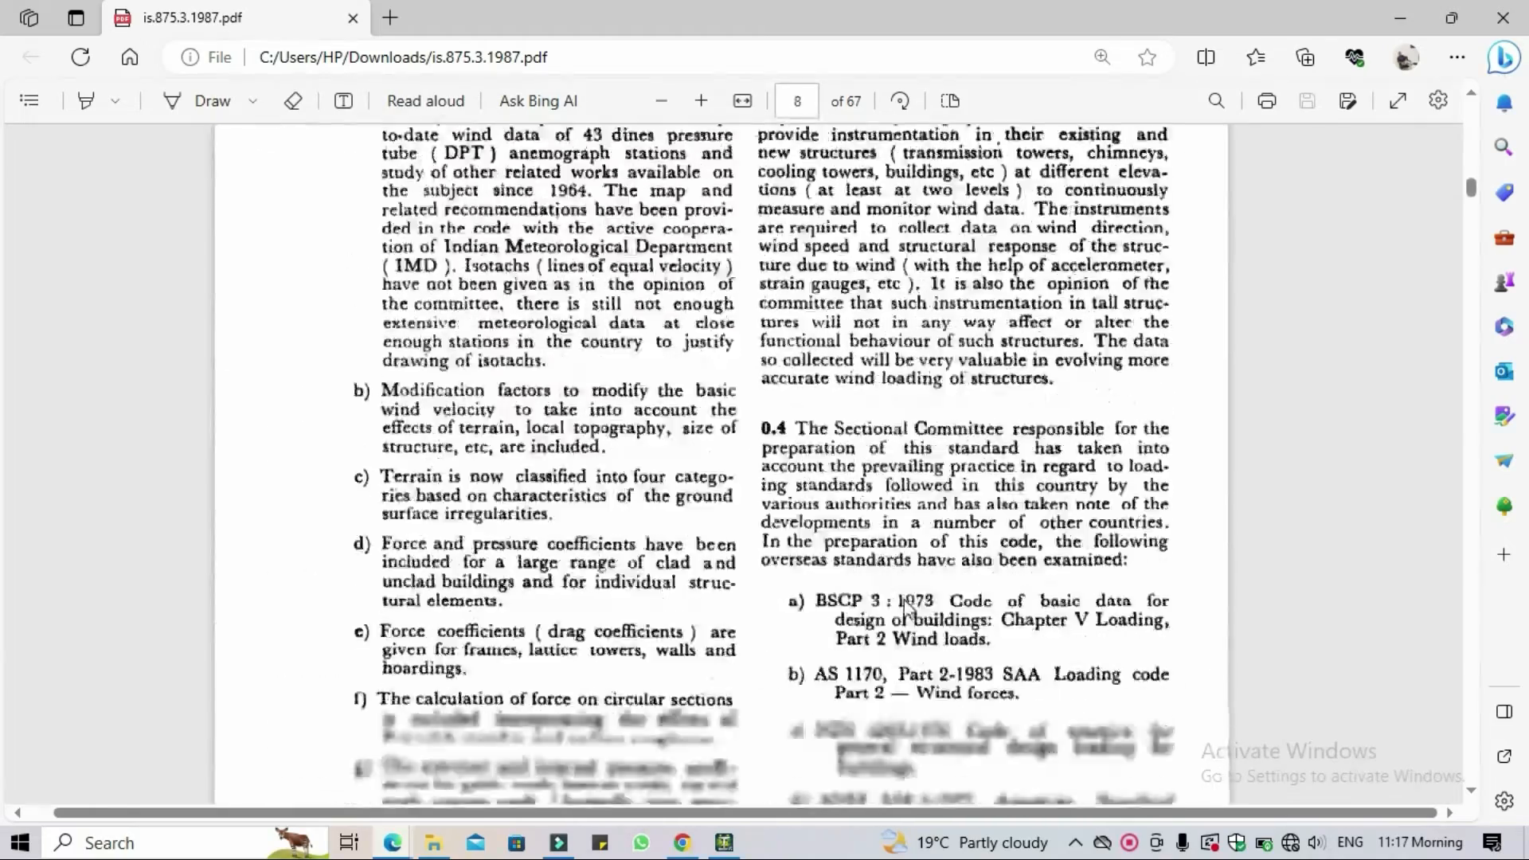
scroll(905, 608, "down", 20)
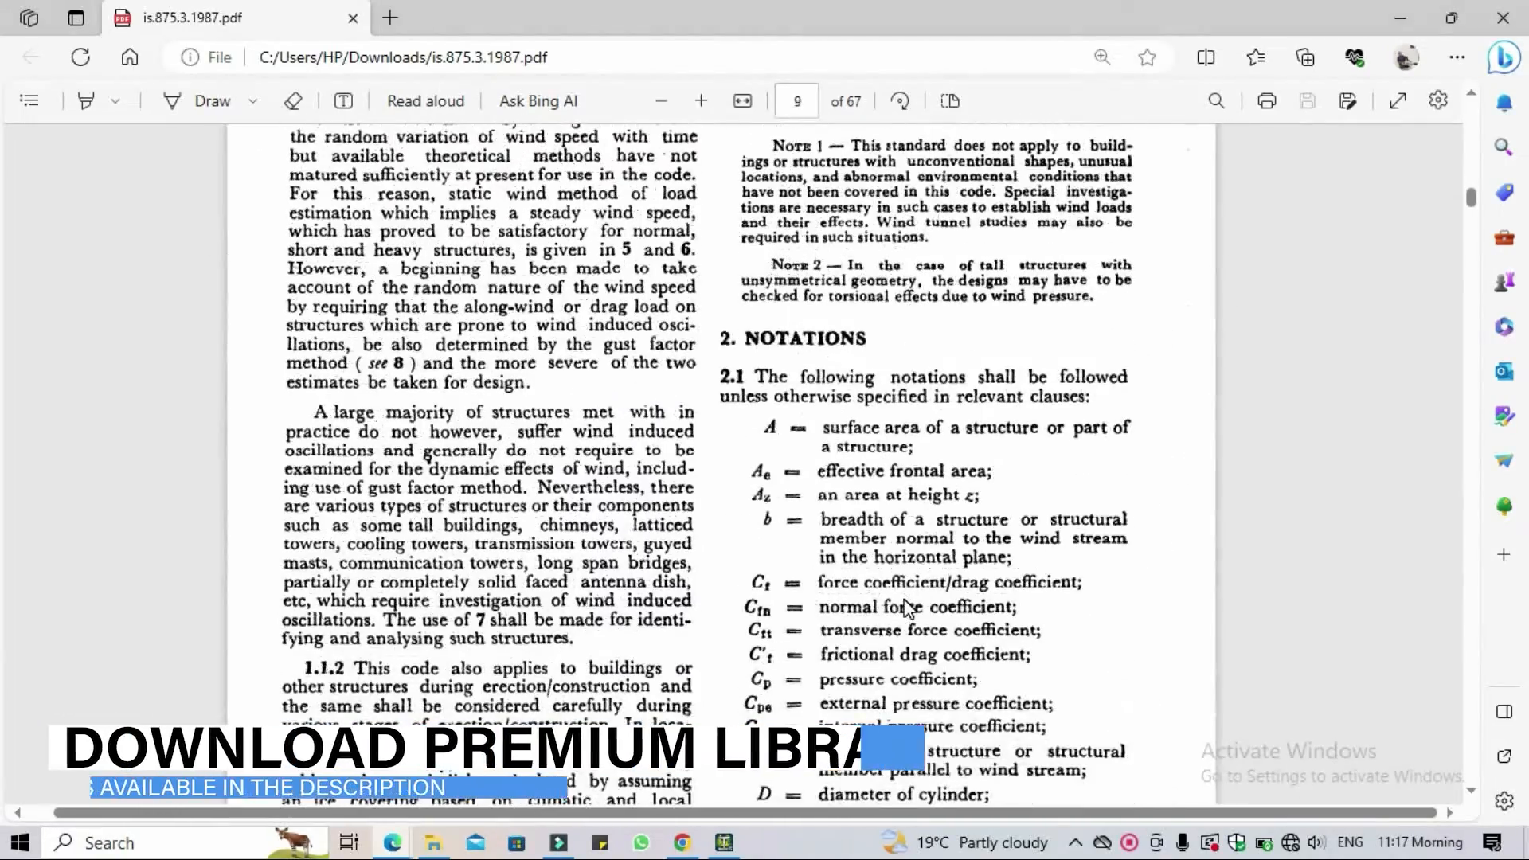
scroll(908, 608, "down", 15)
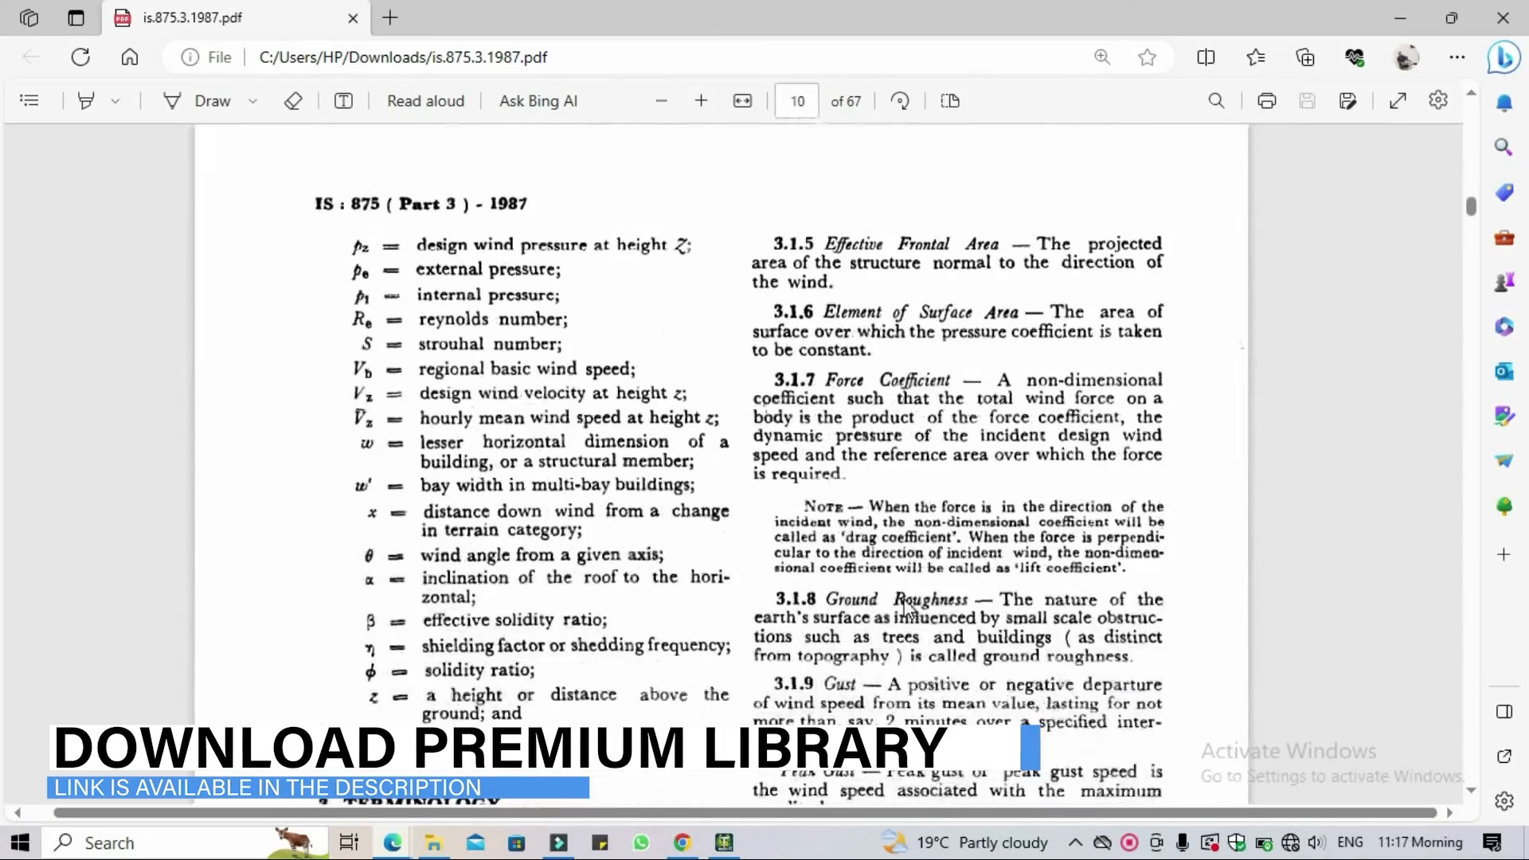
scroll(907, 609, "down", 15)
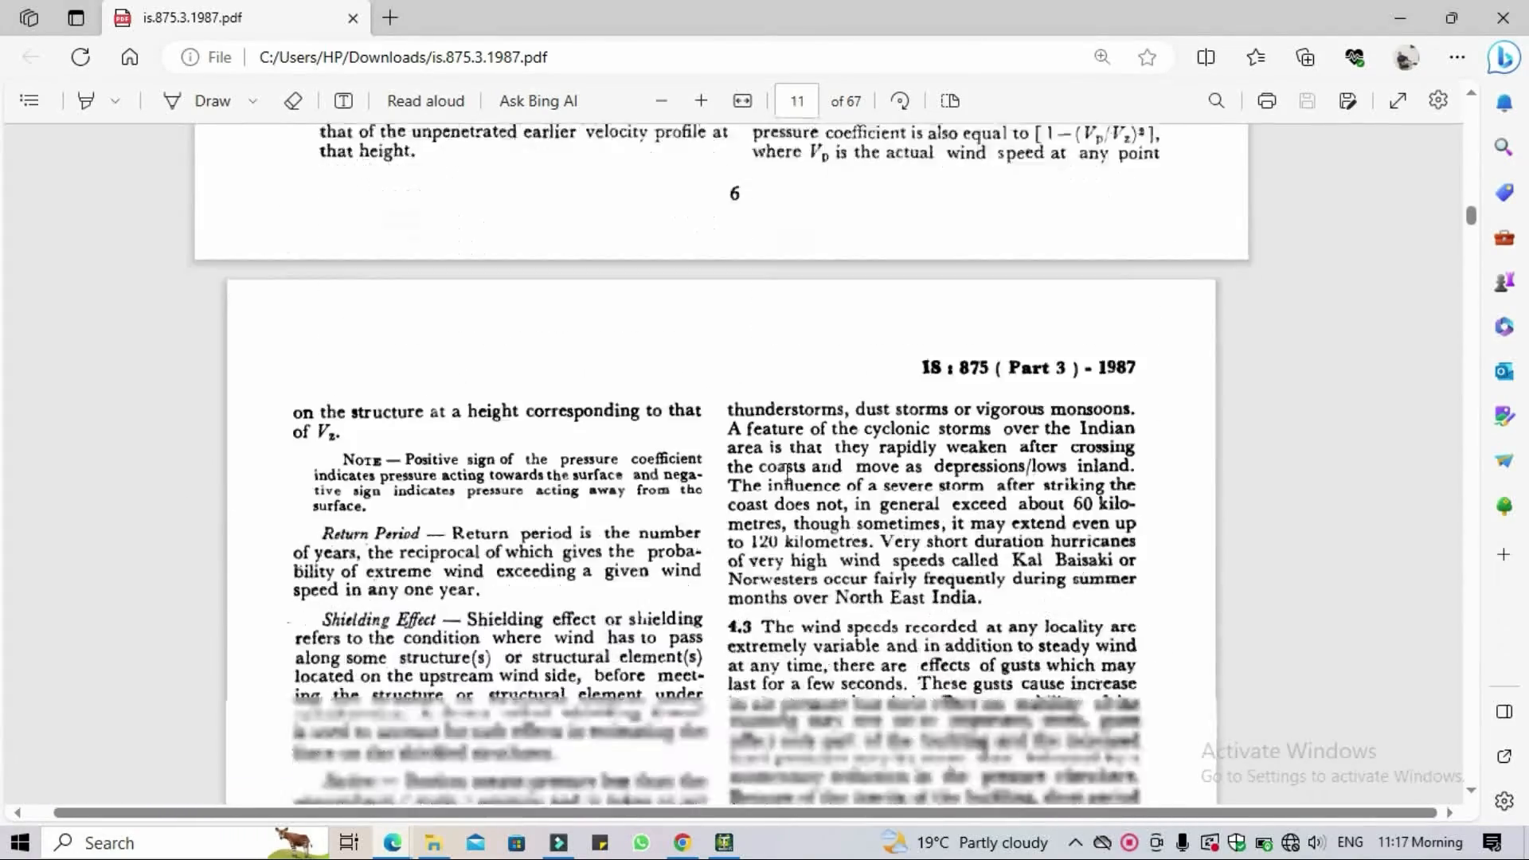
scroll(787, 470, "down", 15)
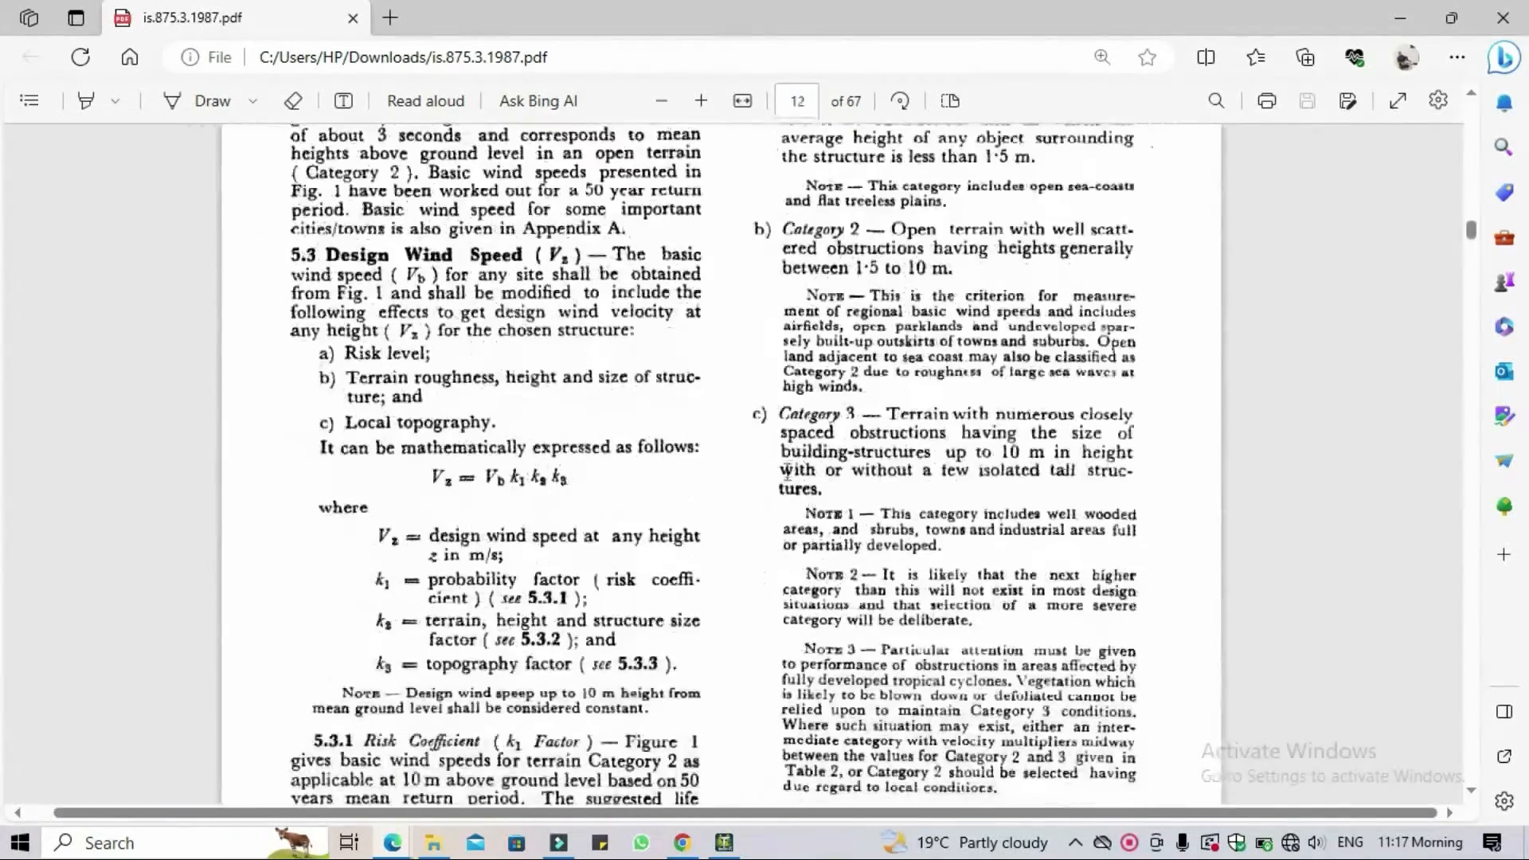
scroll(787, 470, "down", 3)
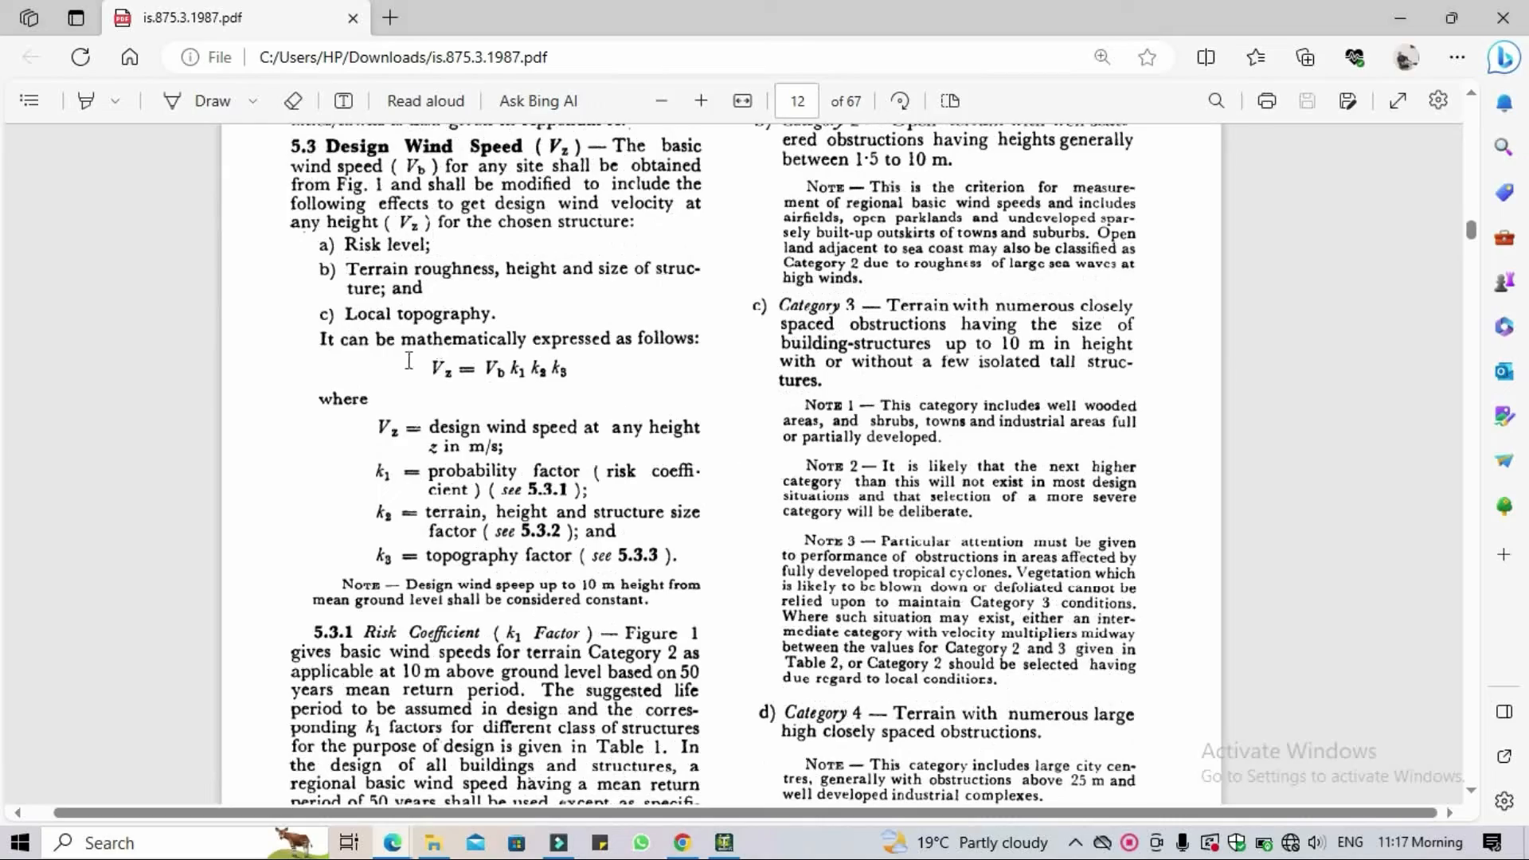
Read clauses 5.2 Basic Wind Speed and 5.3 Design Wind Speed, including the design wind speed formula.
scroll(563, 386, "up", 9)
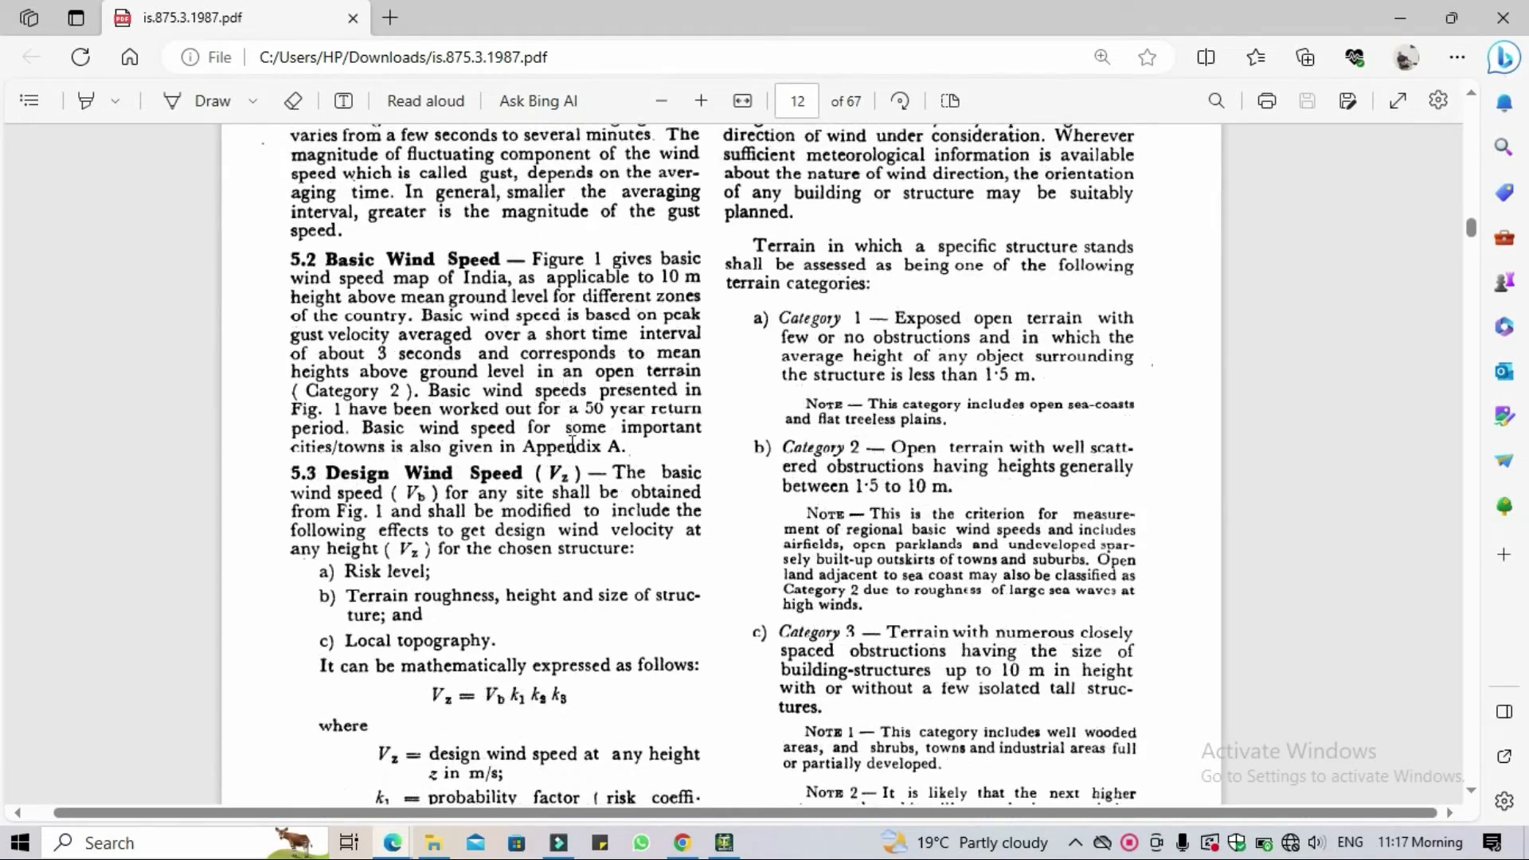
scroll(563, 386, "up", 5)
scroll(573, 443, "down", 12)
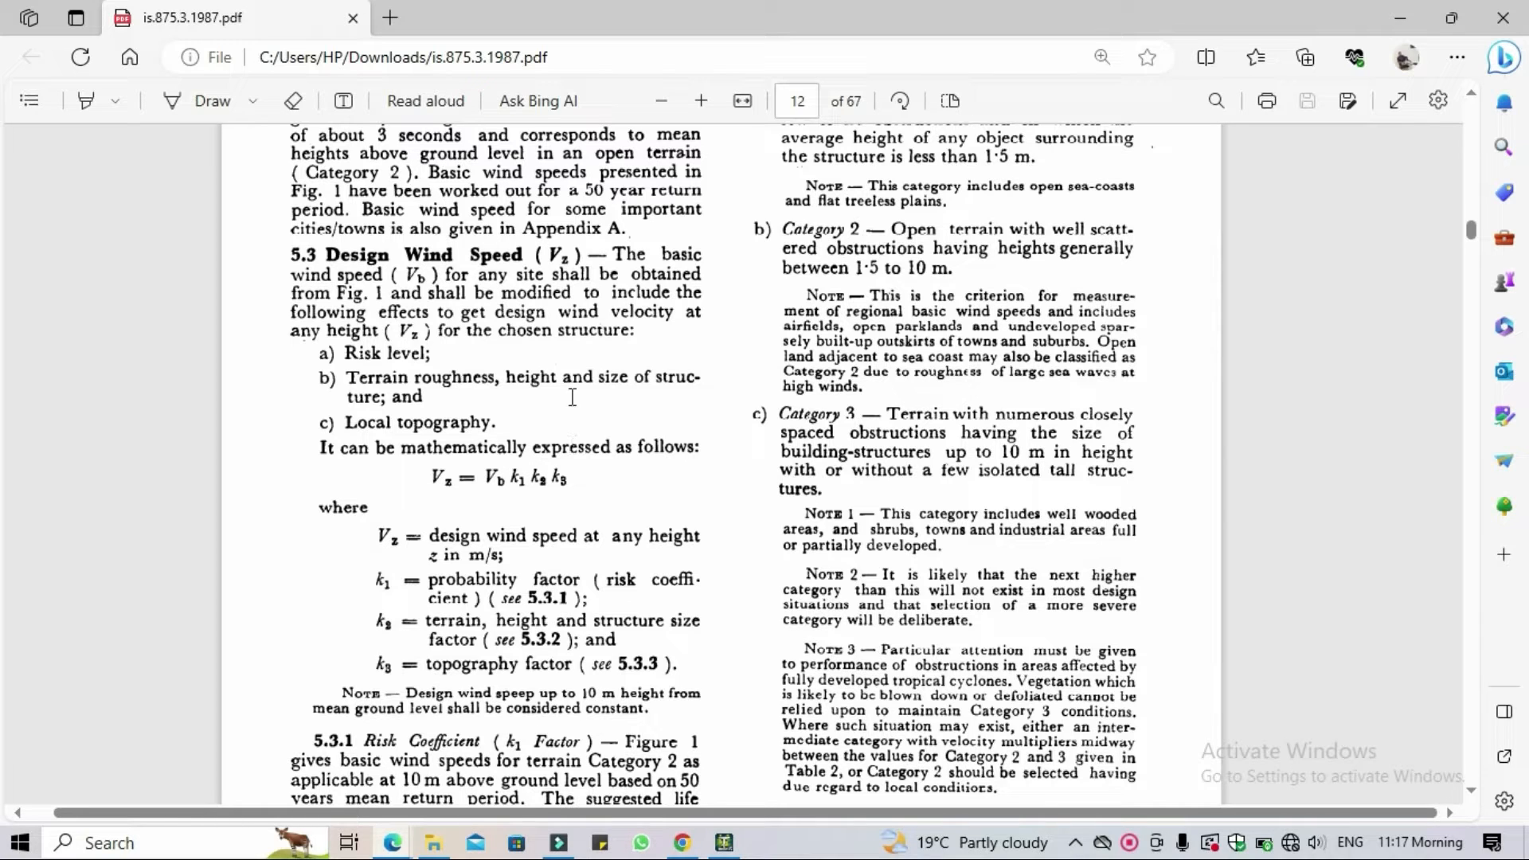
left_click_drag(329, 253, 523, 257)
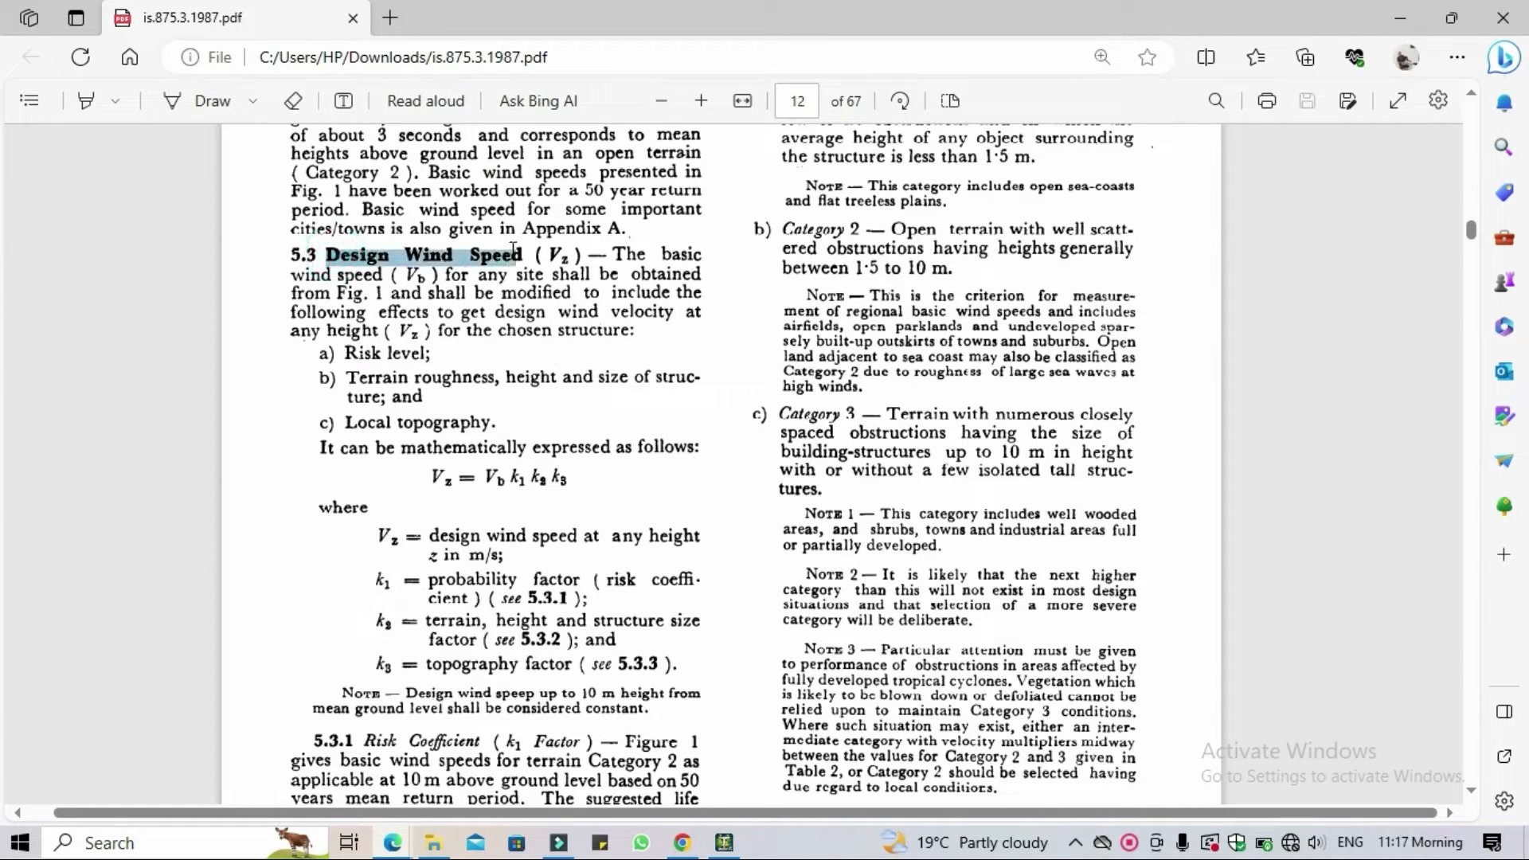
left_click(535, 436)
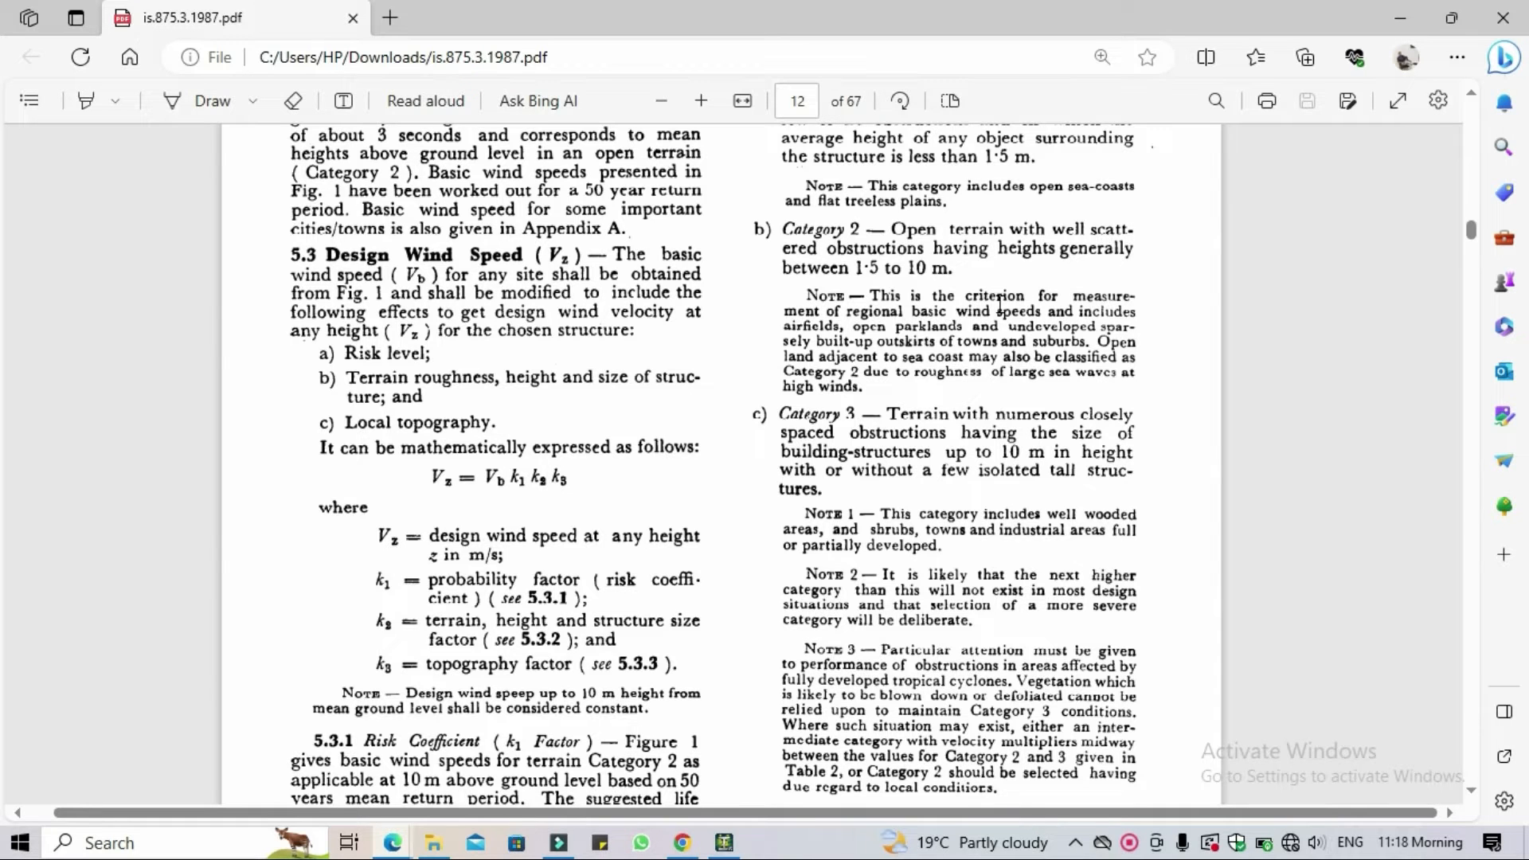
Review the terrain categories and the clauses on the k1 risk coefficient and k2 terrain factor.
scroll(1000, 305, "up", 3)
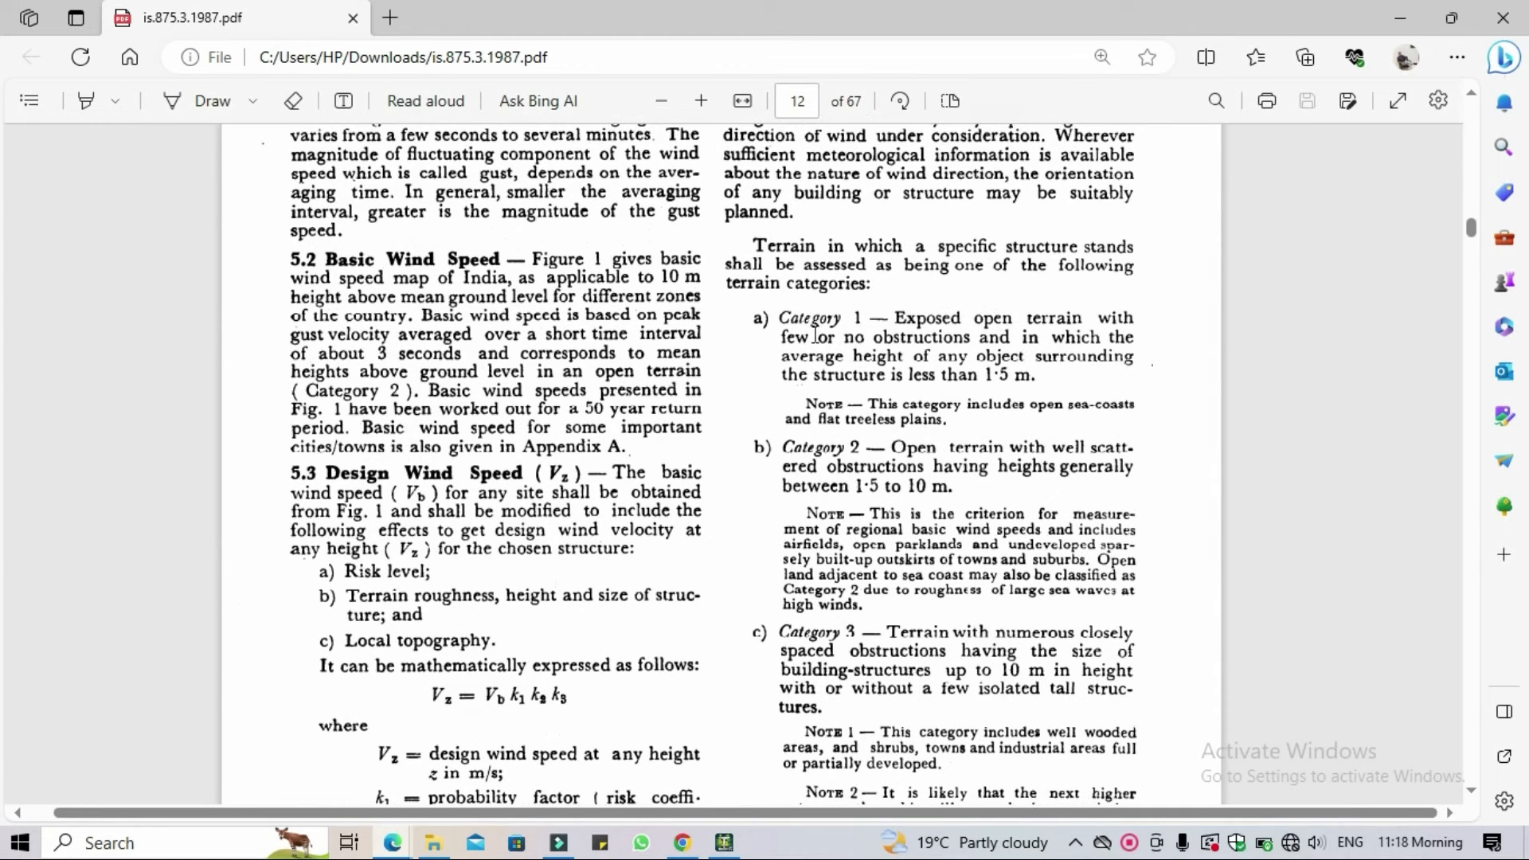
scroll(879, 363, "up", 3)
scroll(879, 363, "down", 6)
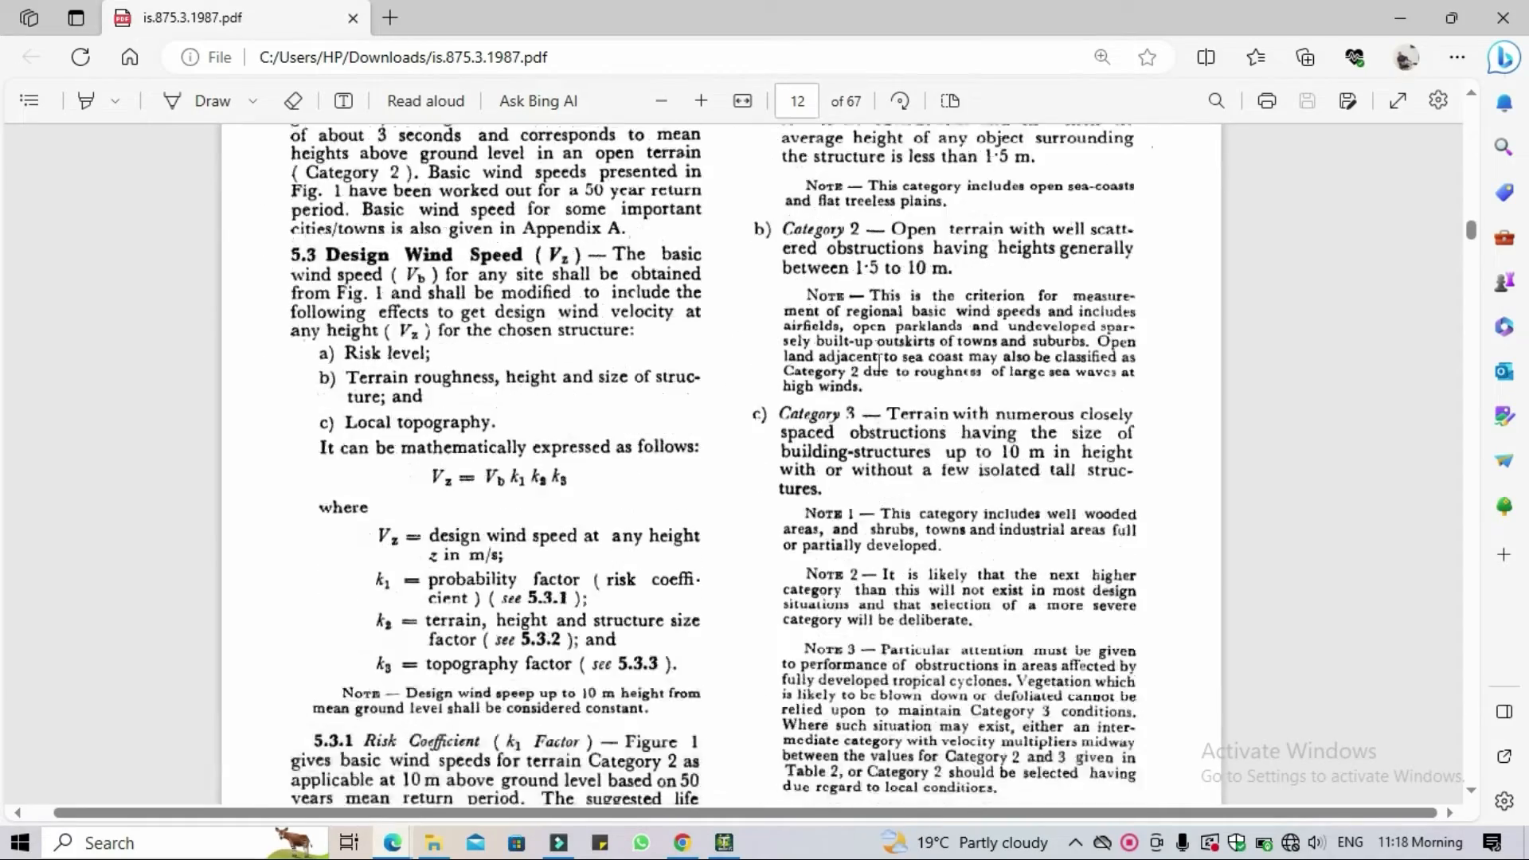
scroll(879, 364, "down", 5)
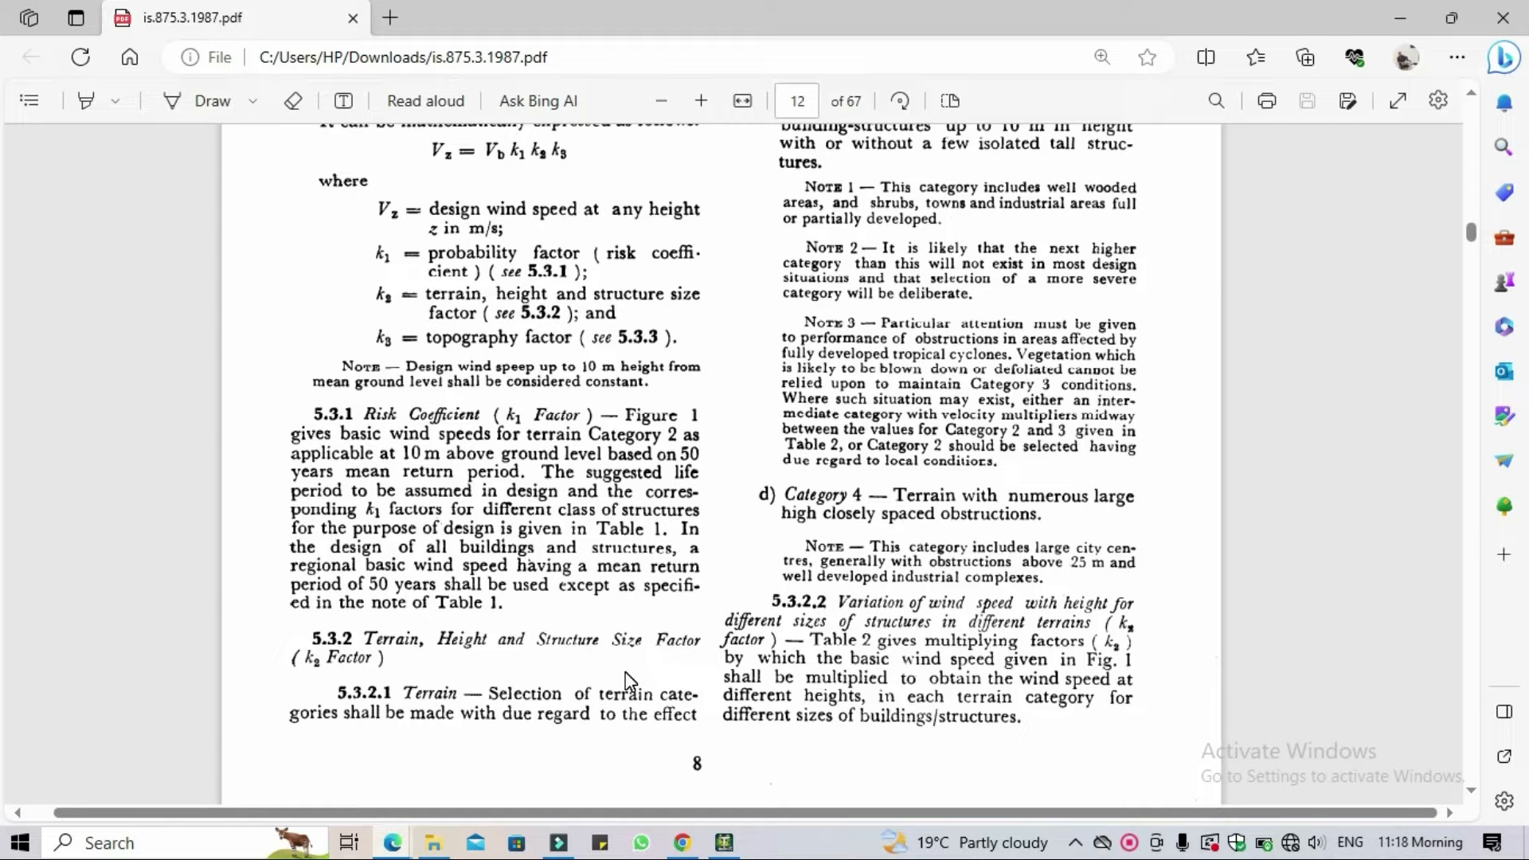
scroll(1154, 542, "down", 4)
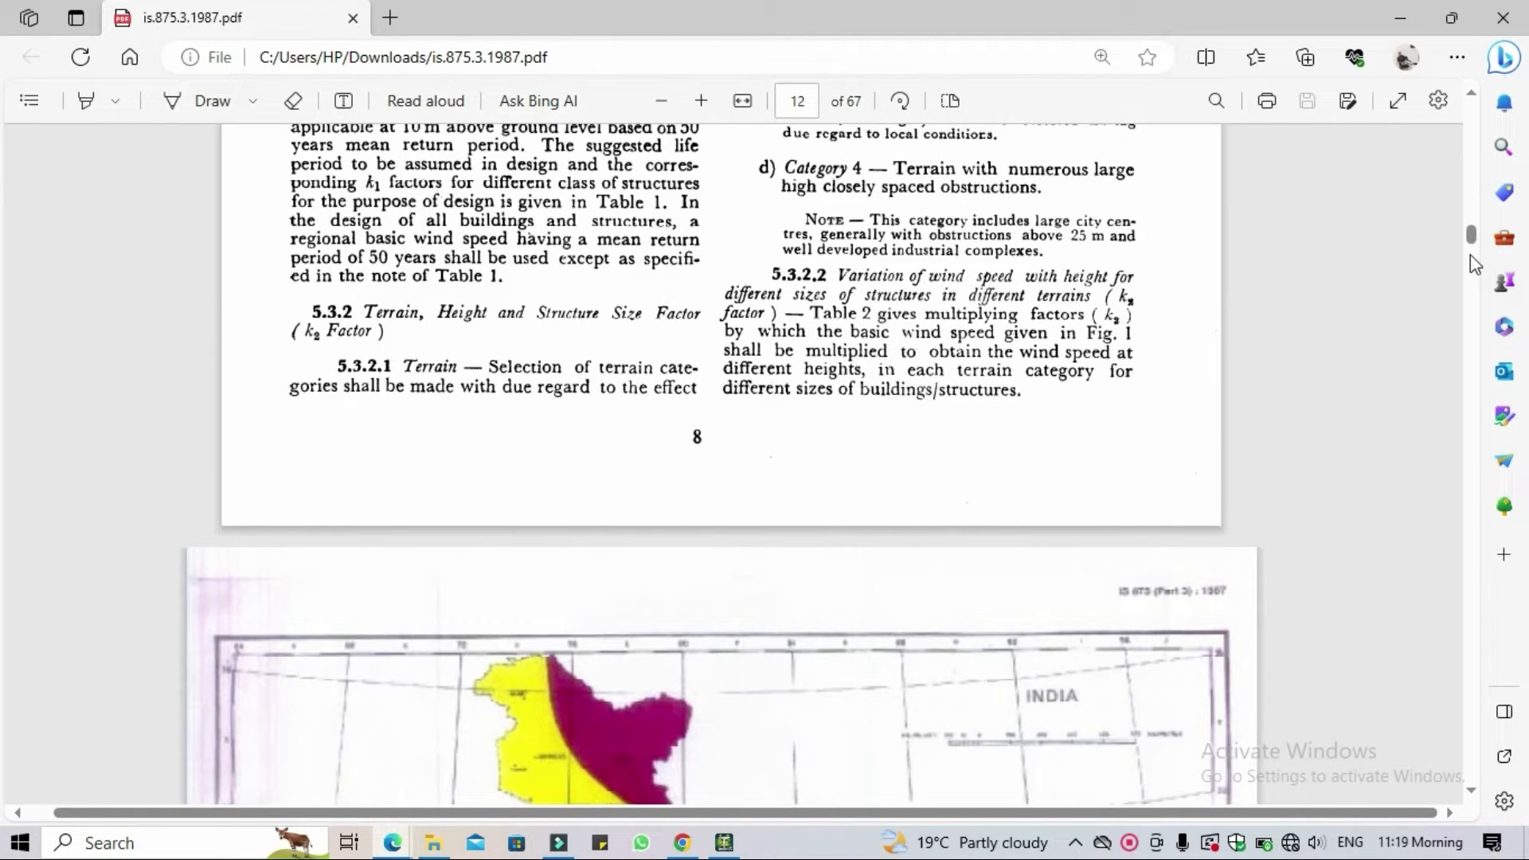
Look up Delhi in the Appendix A table of basic wind speeds at 10 m height.
left_click_drag(1470, 238, 1451, 698)
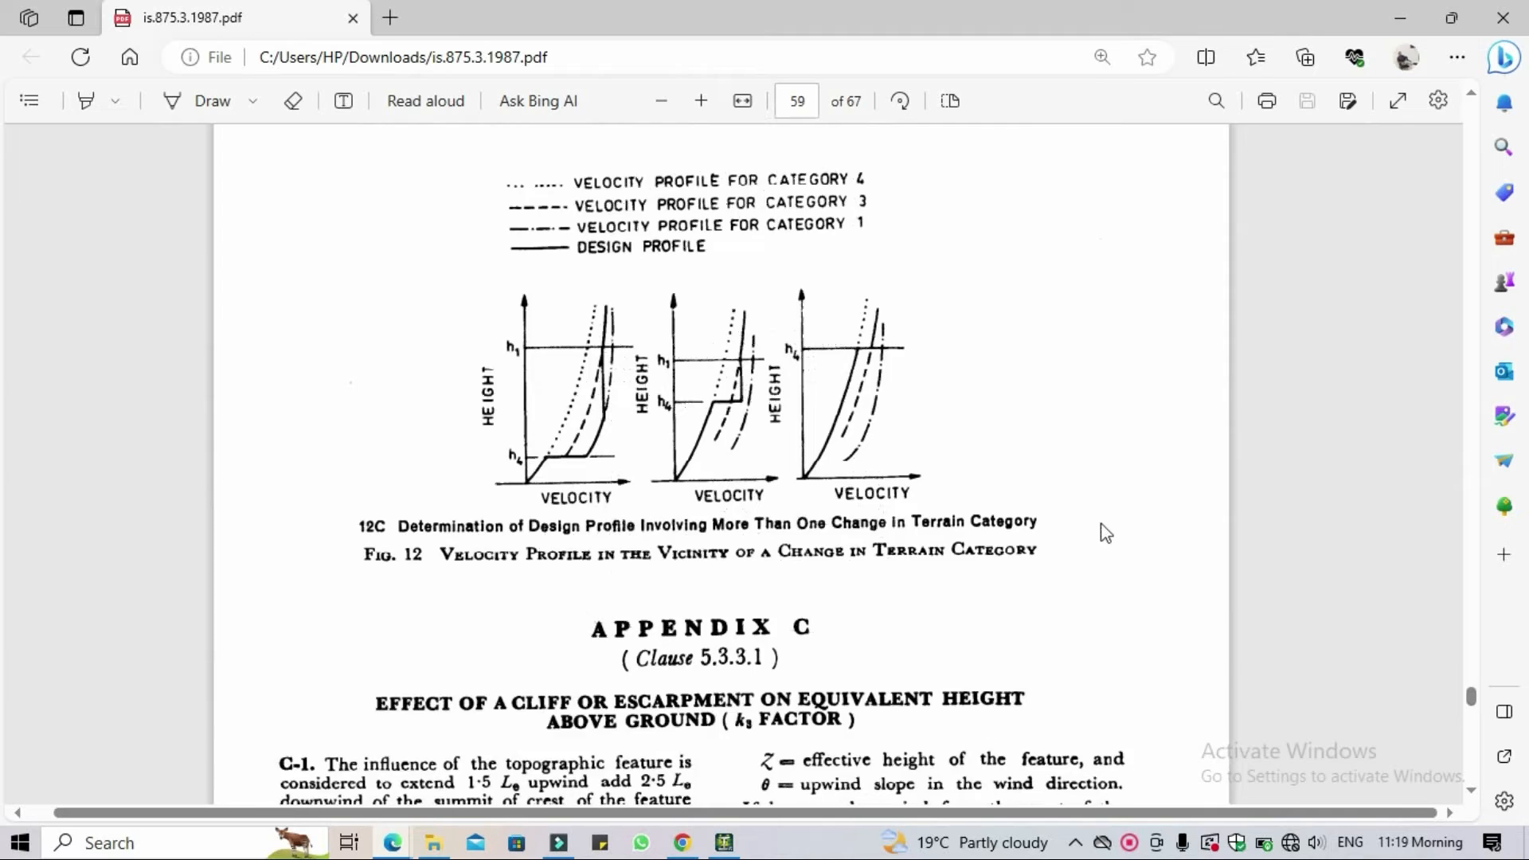
scroll(1106, 532, "up", 20)
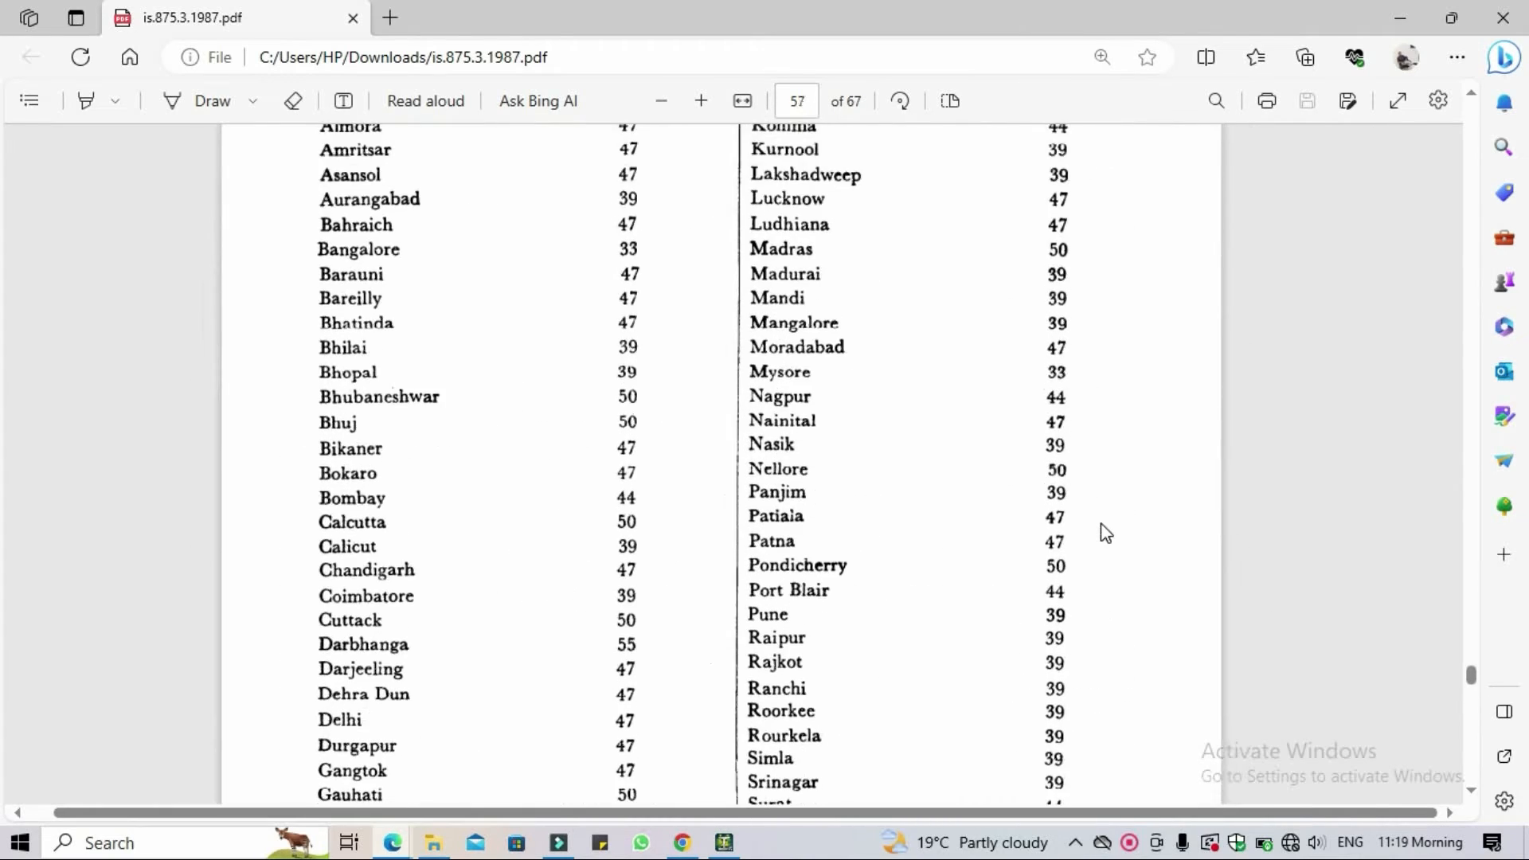
scroll(1106, 532, "up", 4)
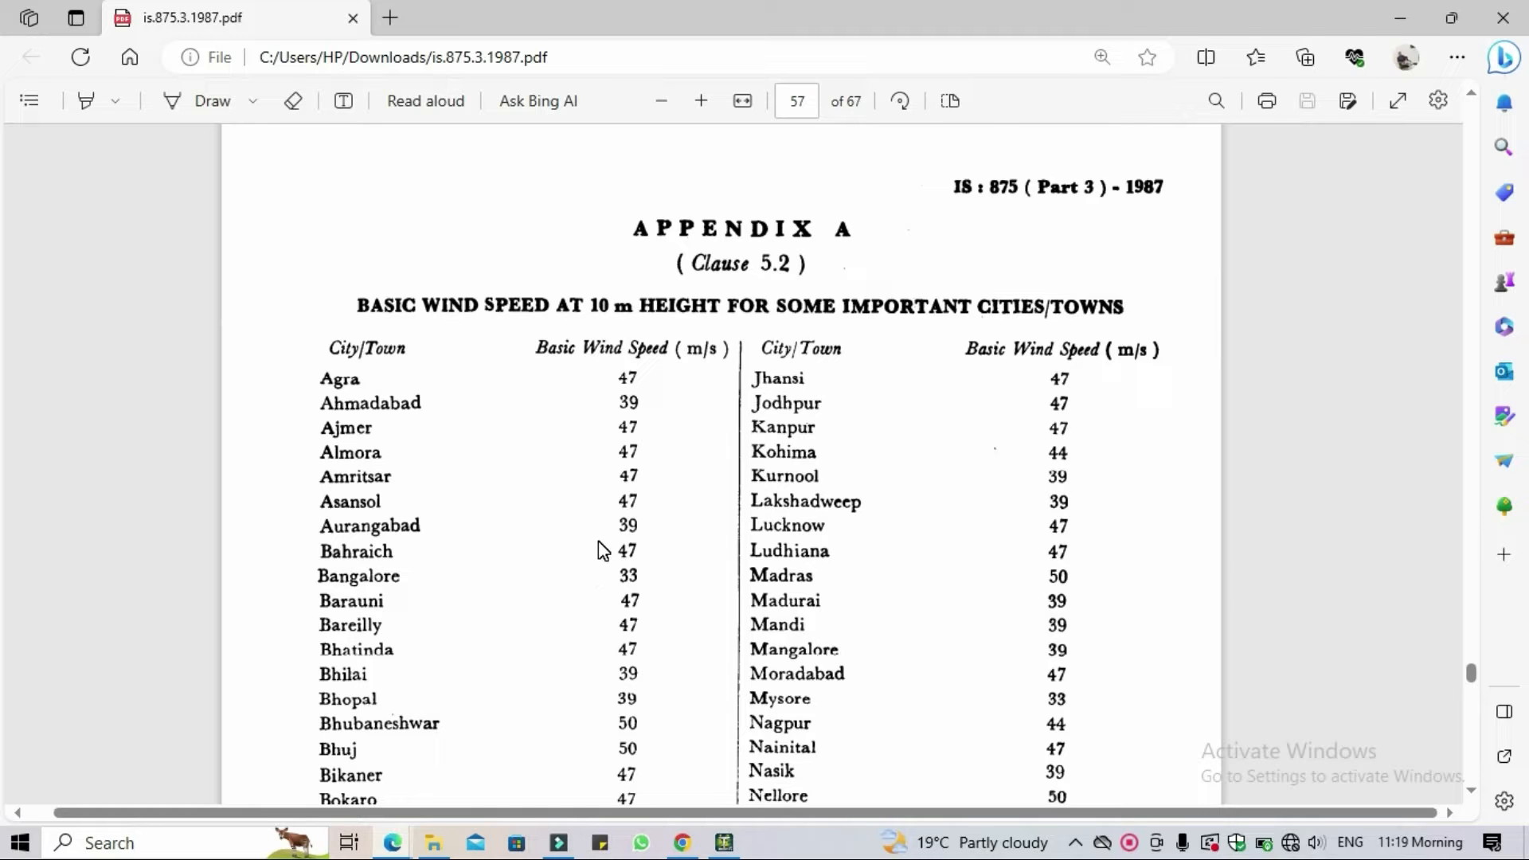
scroll(603, 550, "down", 3)
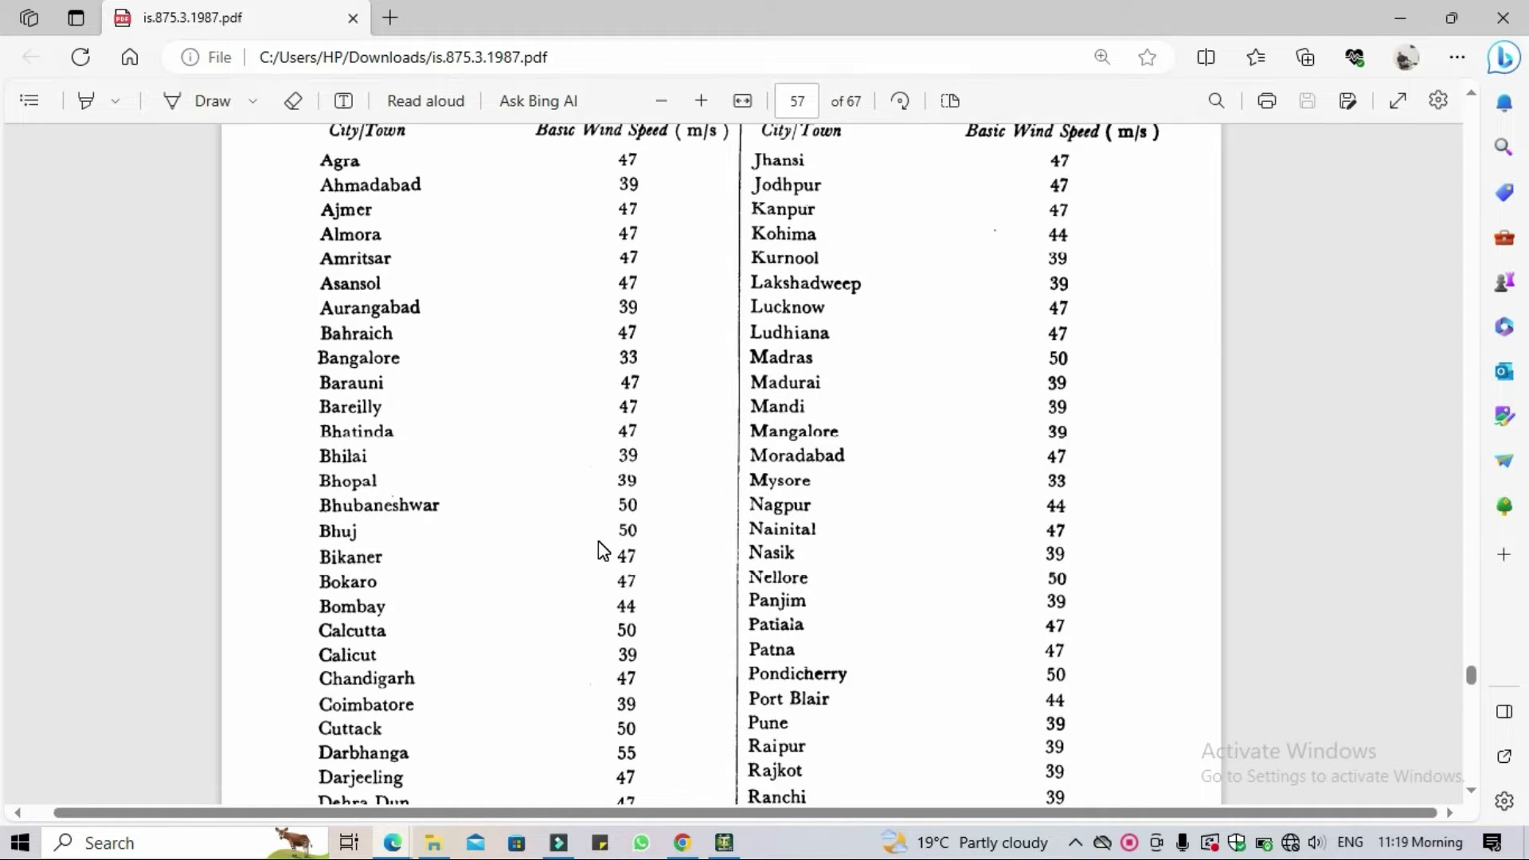
scroll(603, 549, "down", 3)
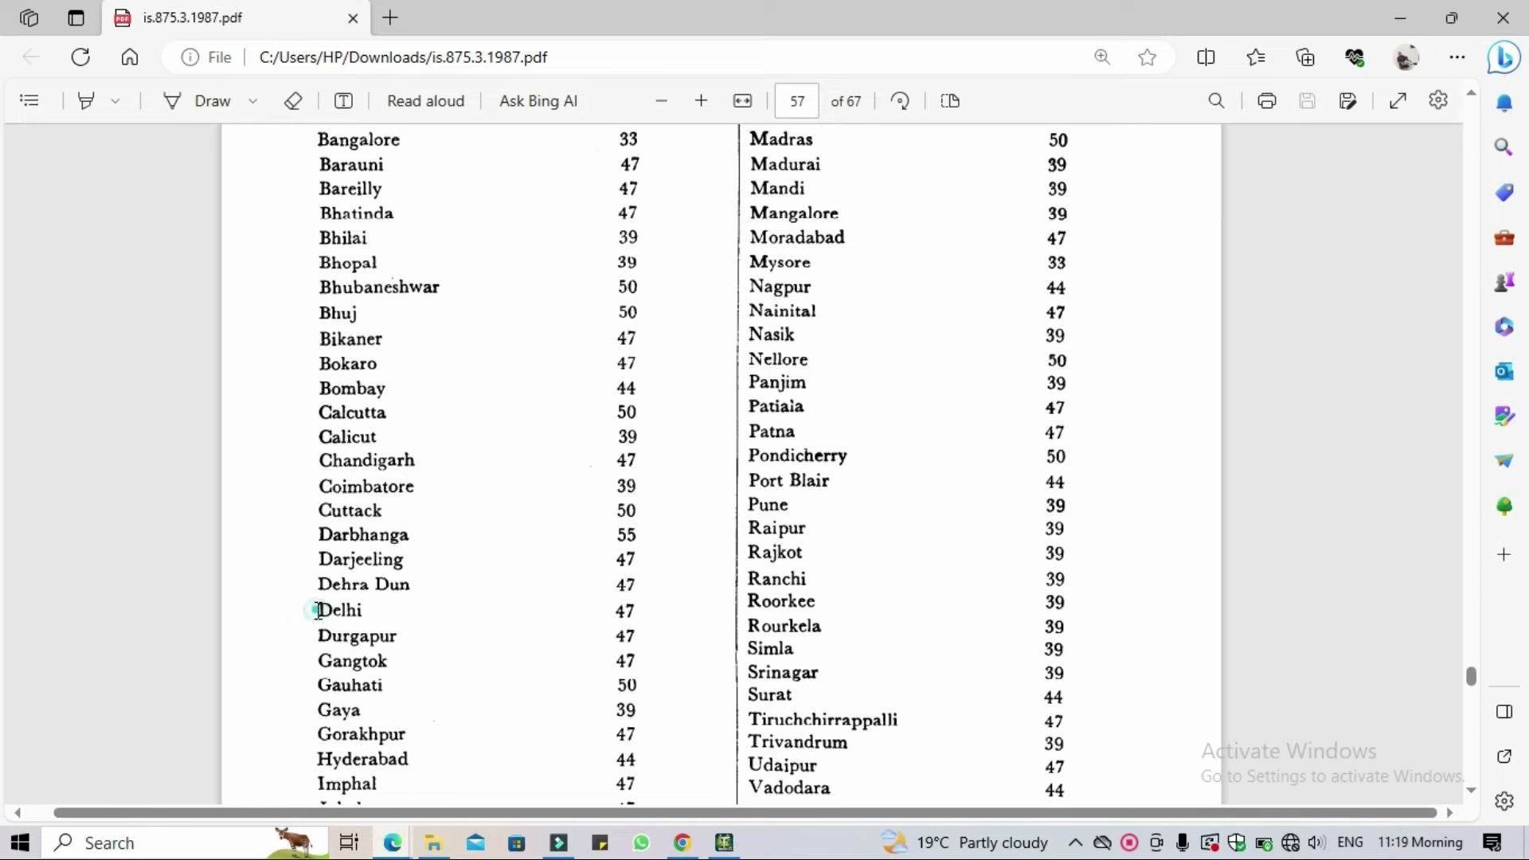
left_click_drag(319, 611, 363, 611)
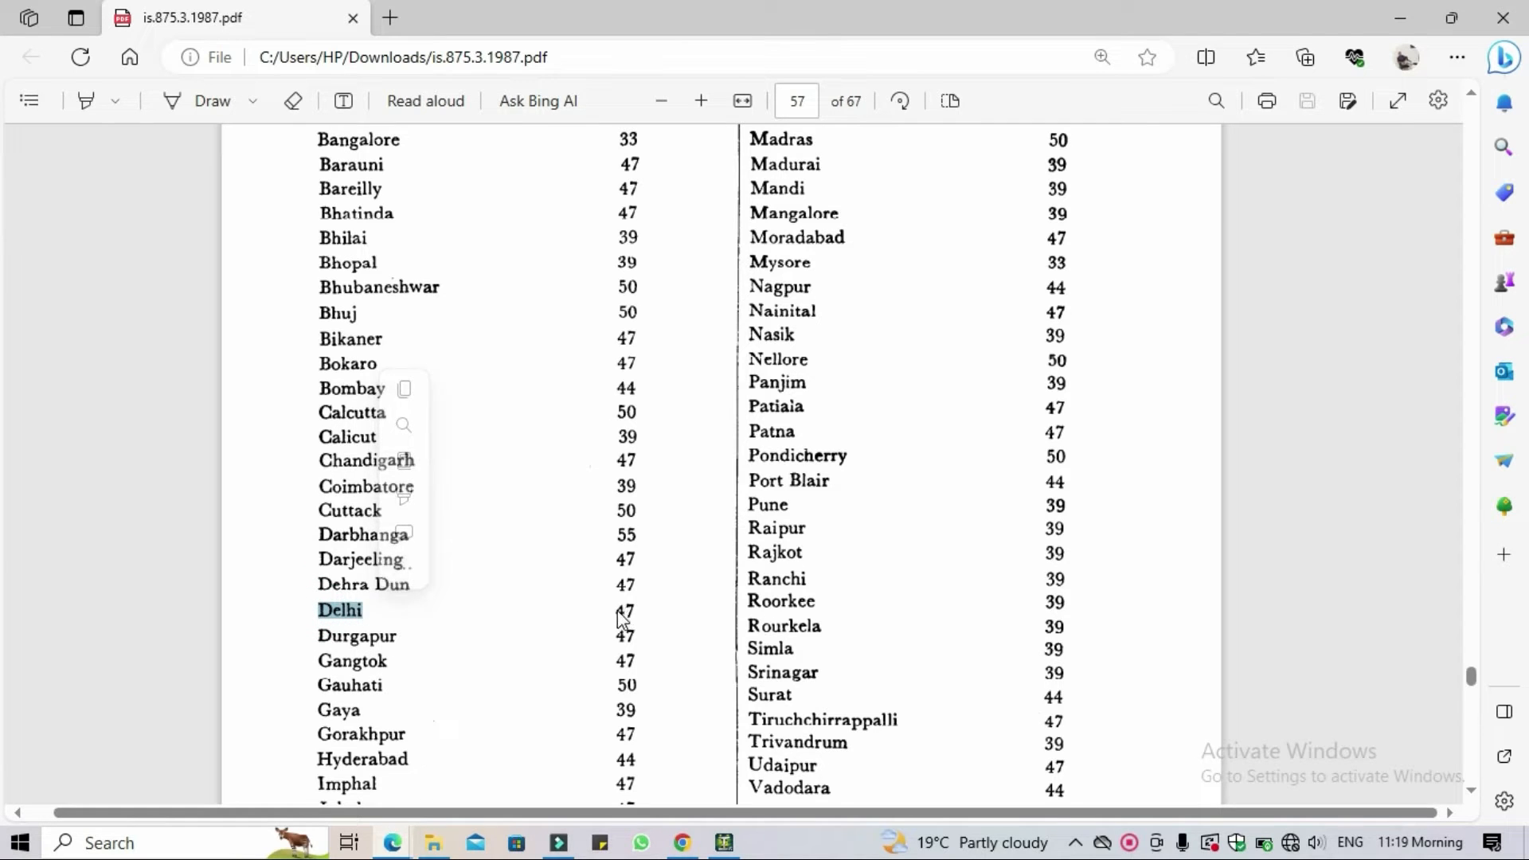
Go back from Appendix A to Table 1, which gives the risk coefficients for different classes of structures.
scroll(634, 625, "up", 4)
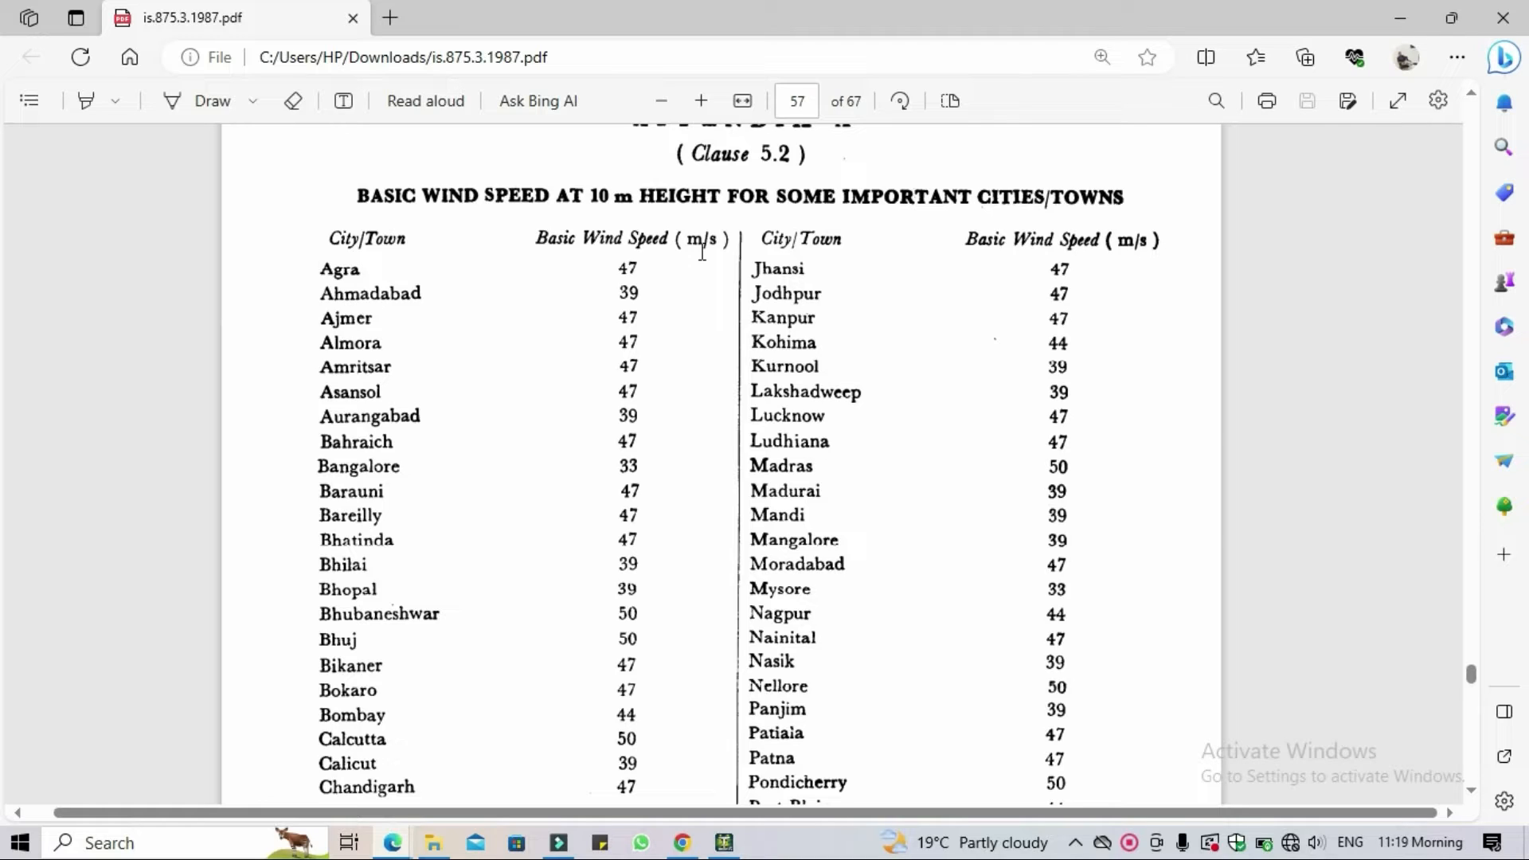
scroll(702, 251, "up", 8)
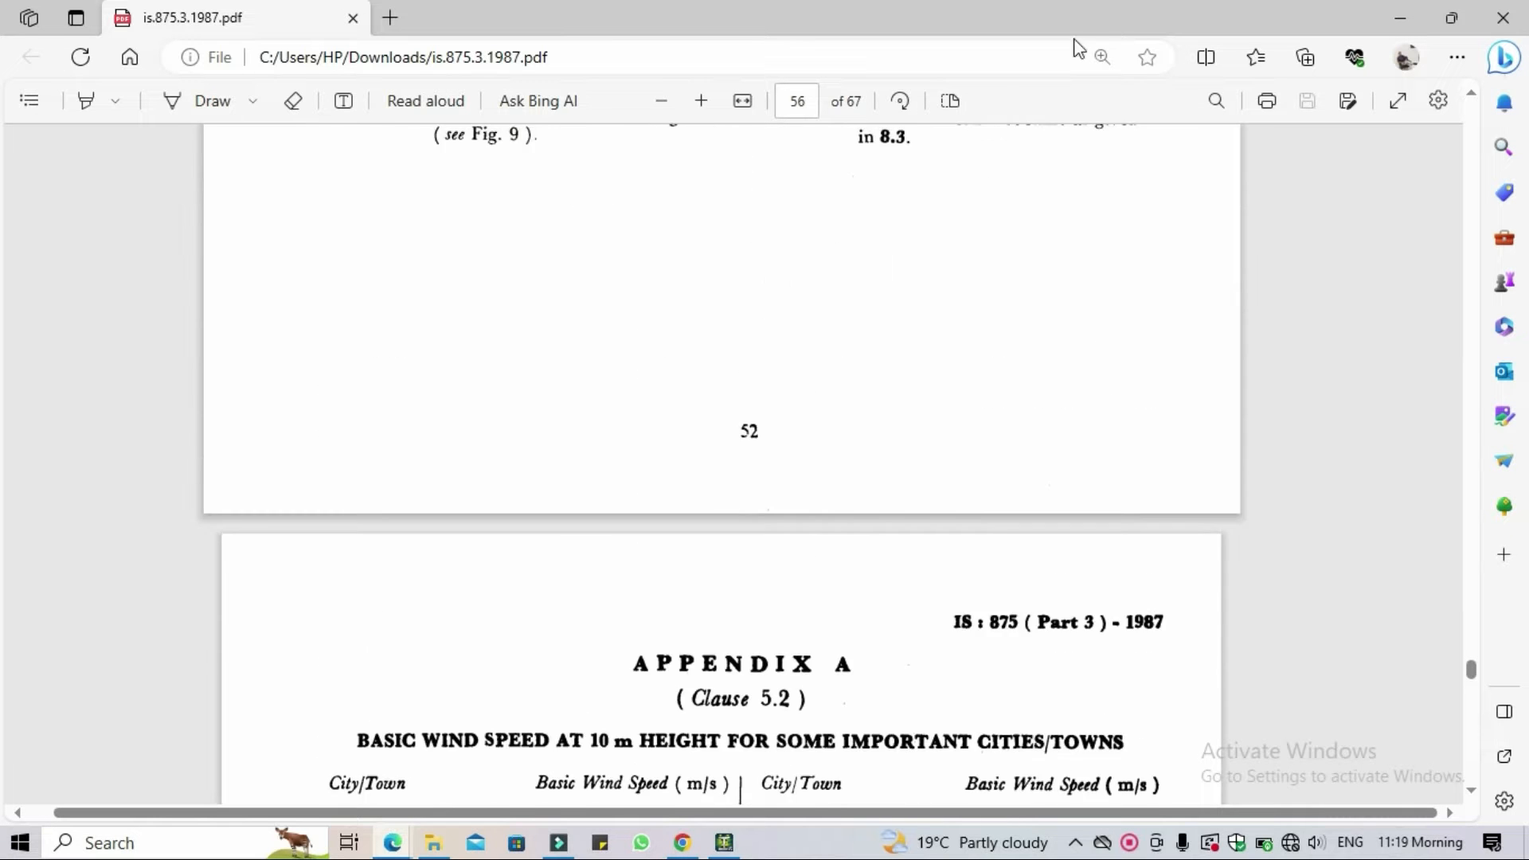
left_click_drag(1470, 671, 1447, 233)
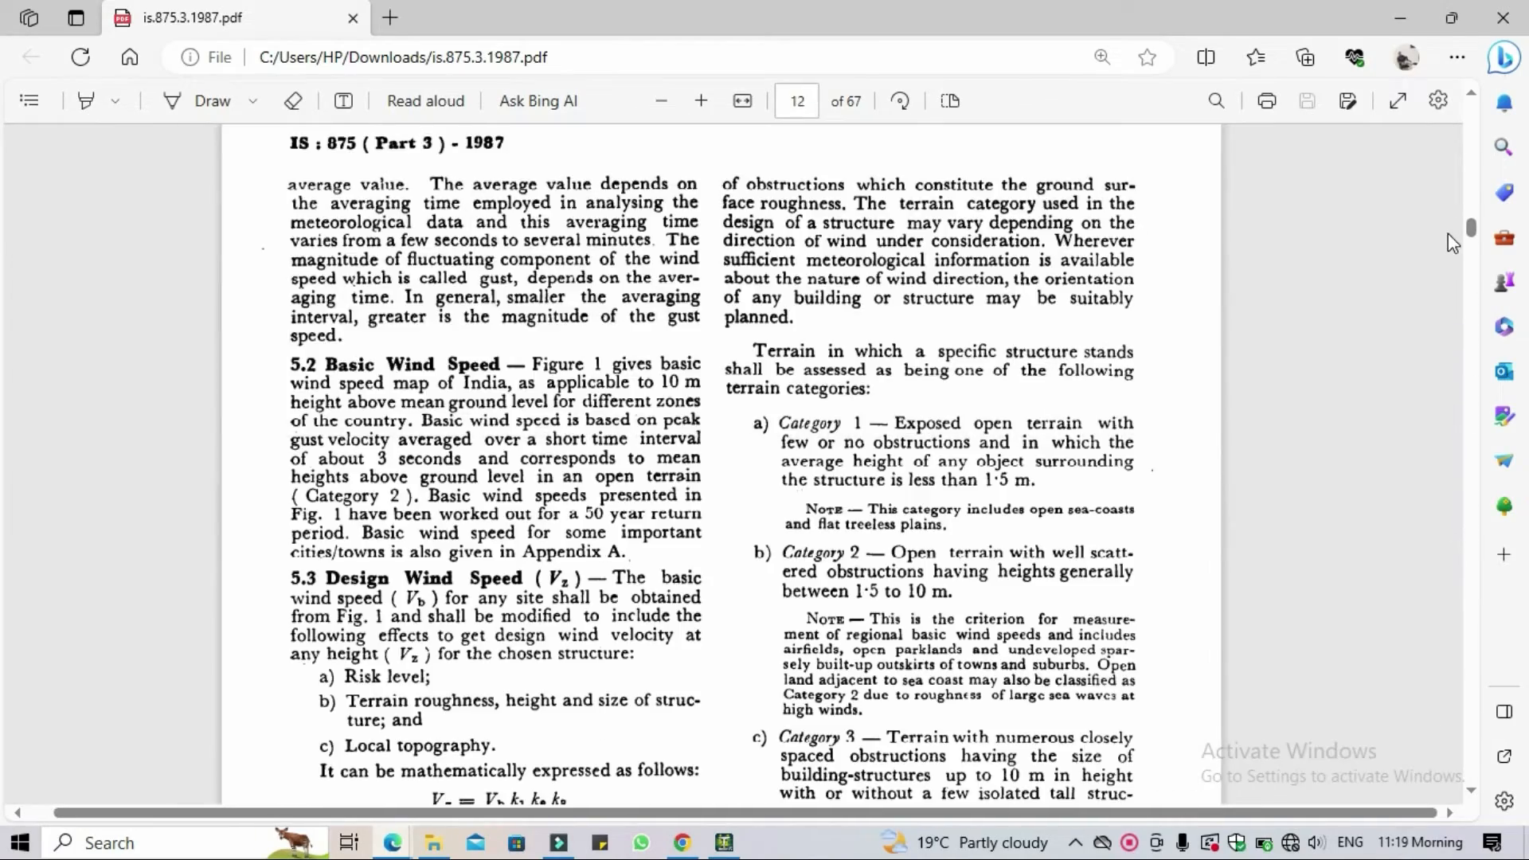
scroll(1124, 434, "up", 4)
scroll(1124, 434, "down", 5)
scroll(1124, 434, "down", 15)
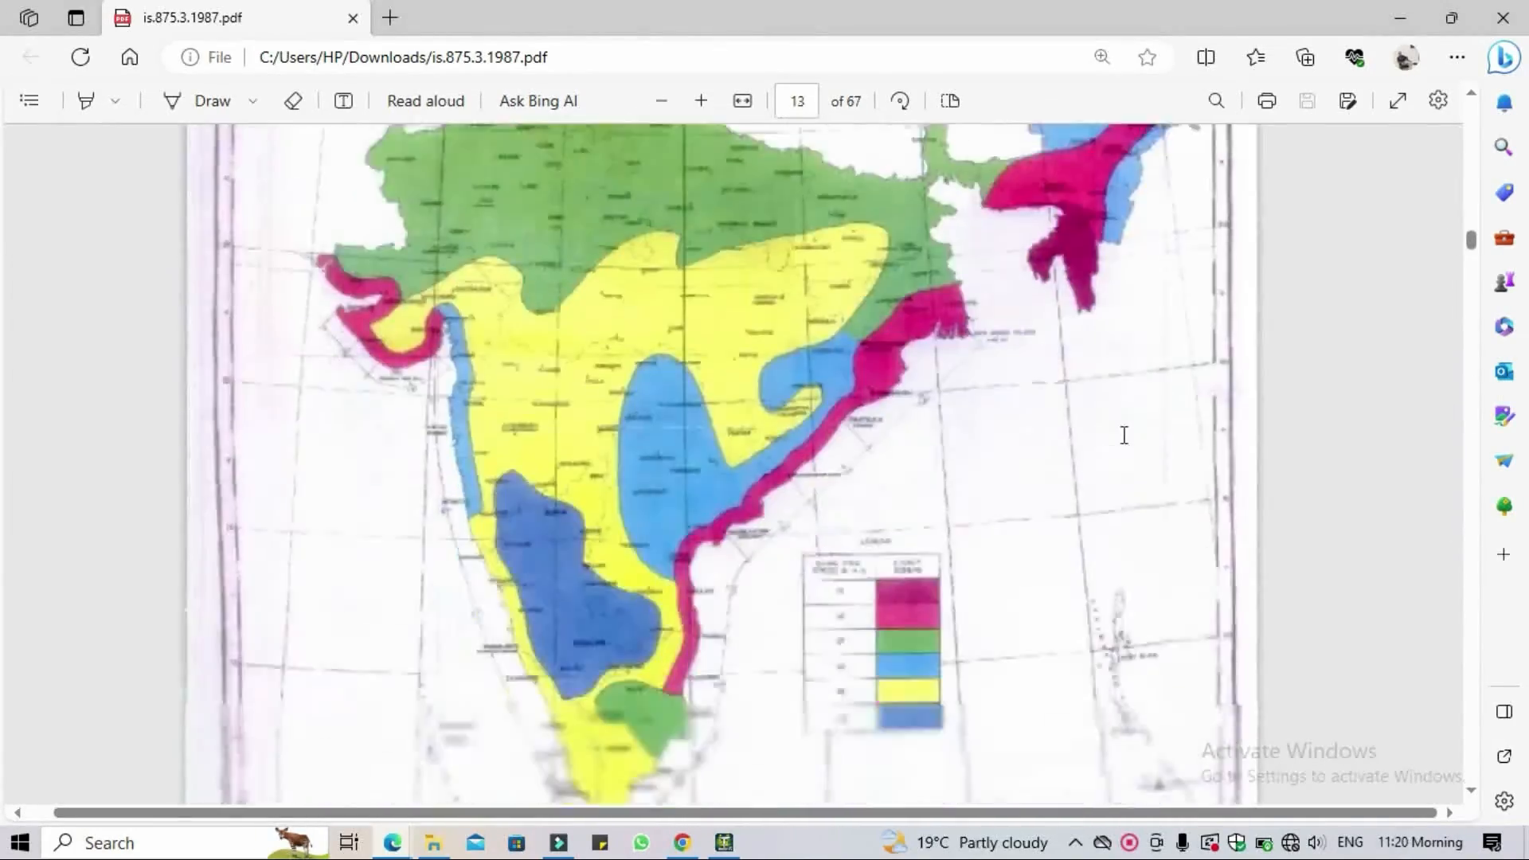
scroll(1124, 434, "down", 8)
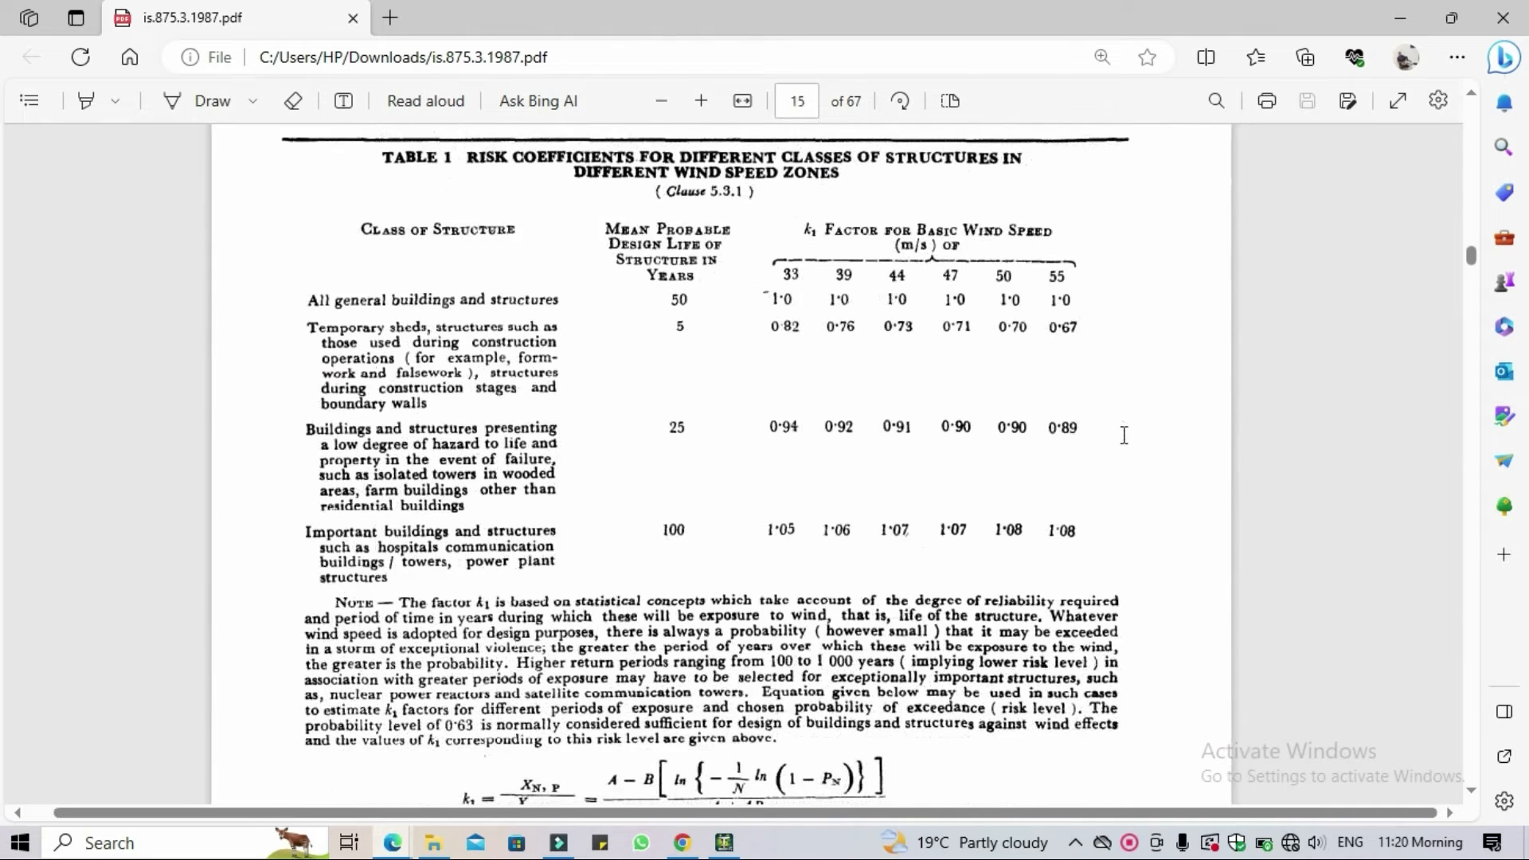
scroll(1124, 434, "up", 2)
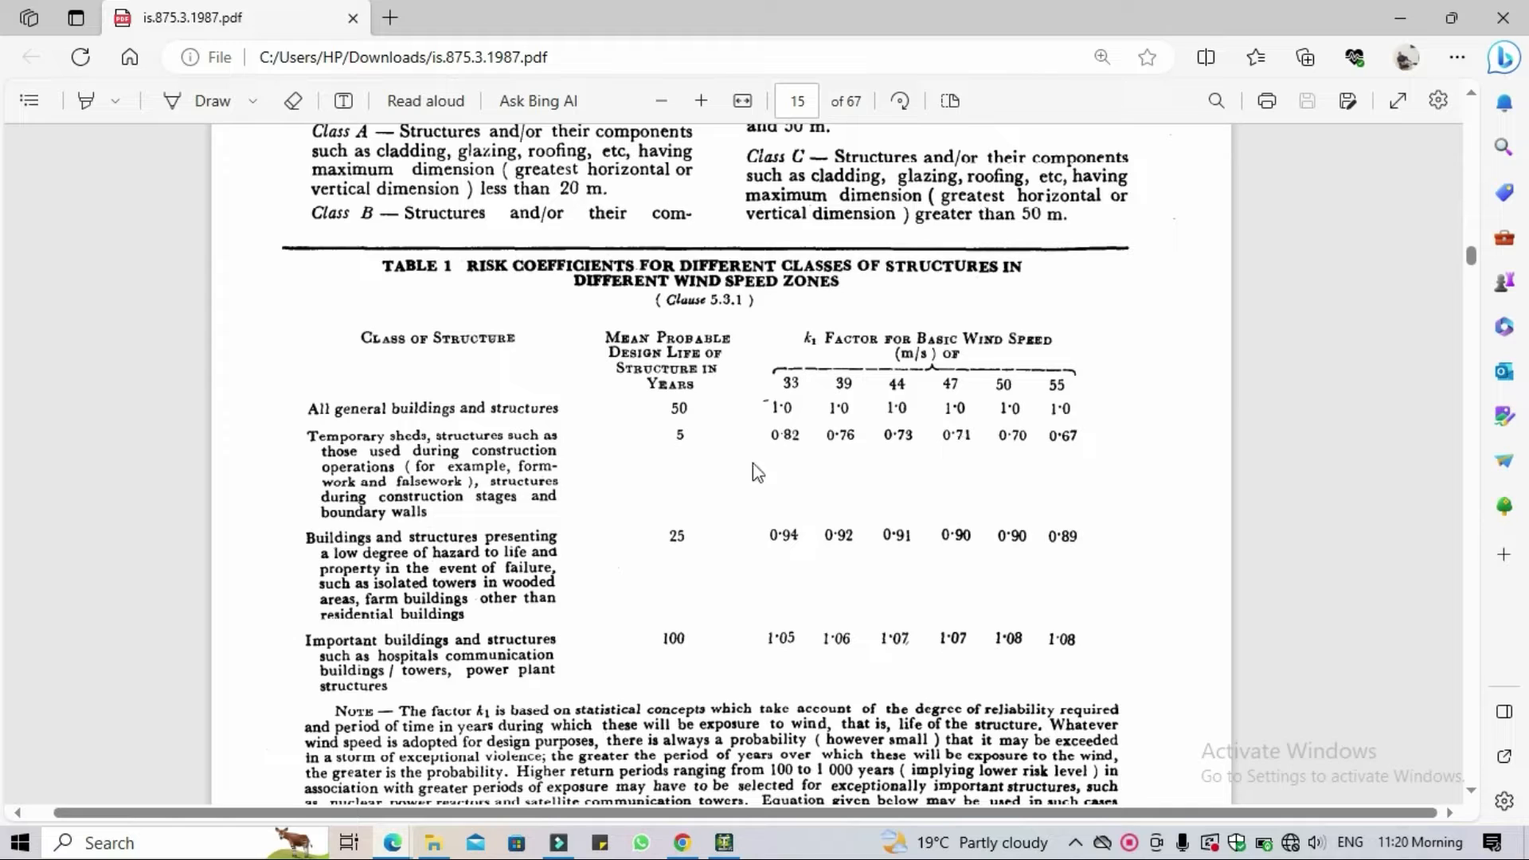
Compare the mean probable design life of each class of structure in Table 1, from general buildings to important buildings.
left_click_drag(307, 408, 559, 414)
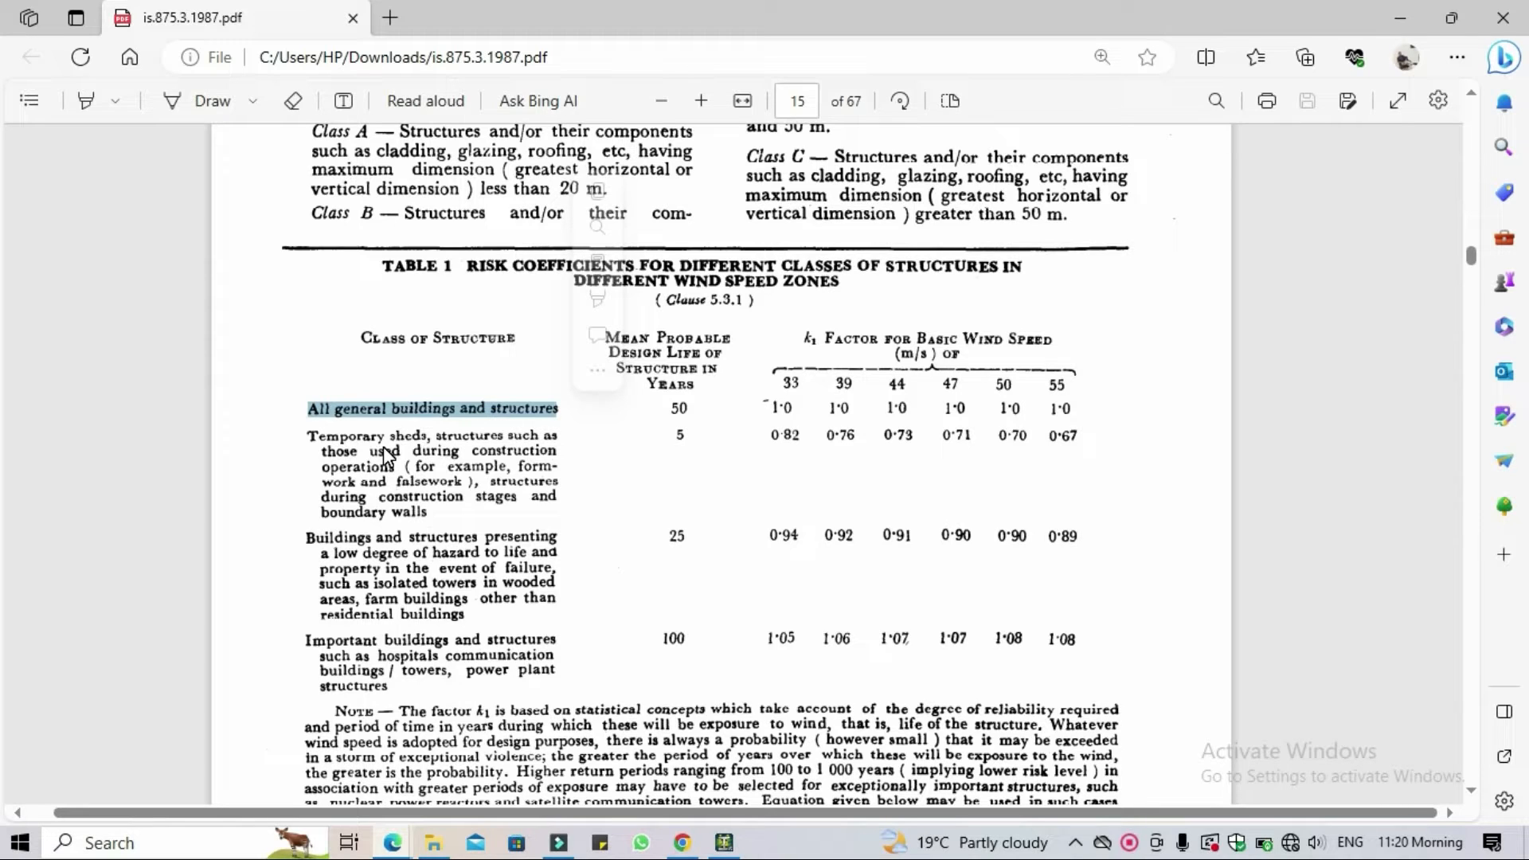
left_click_drag(674, 436, 693, 437)
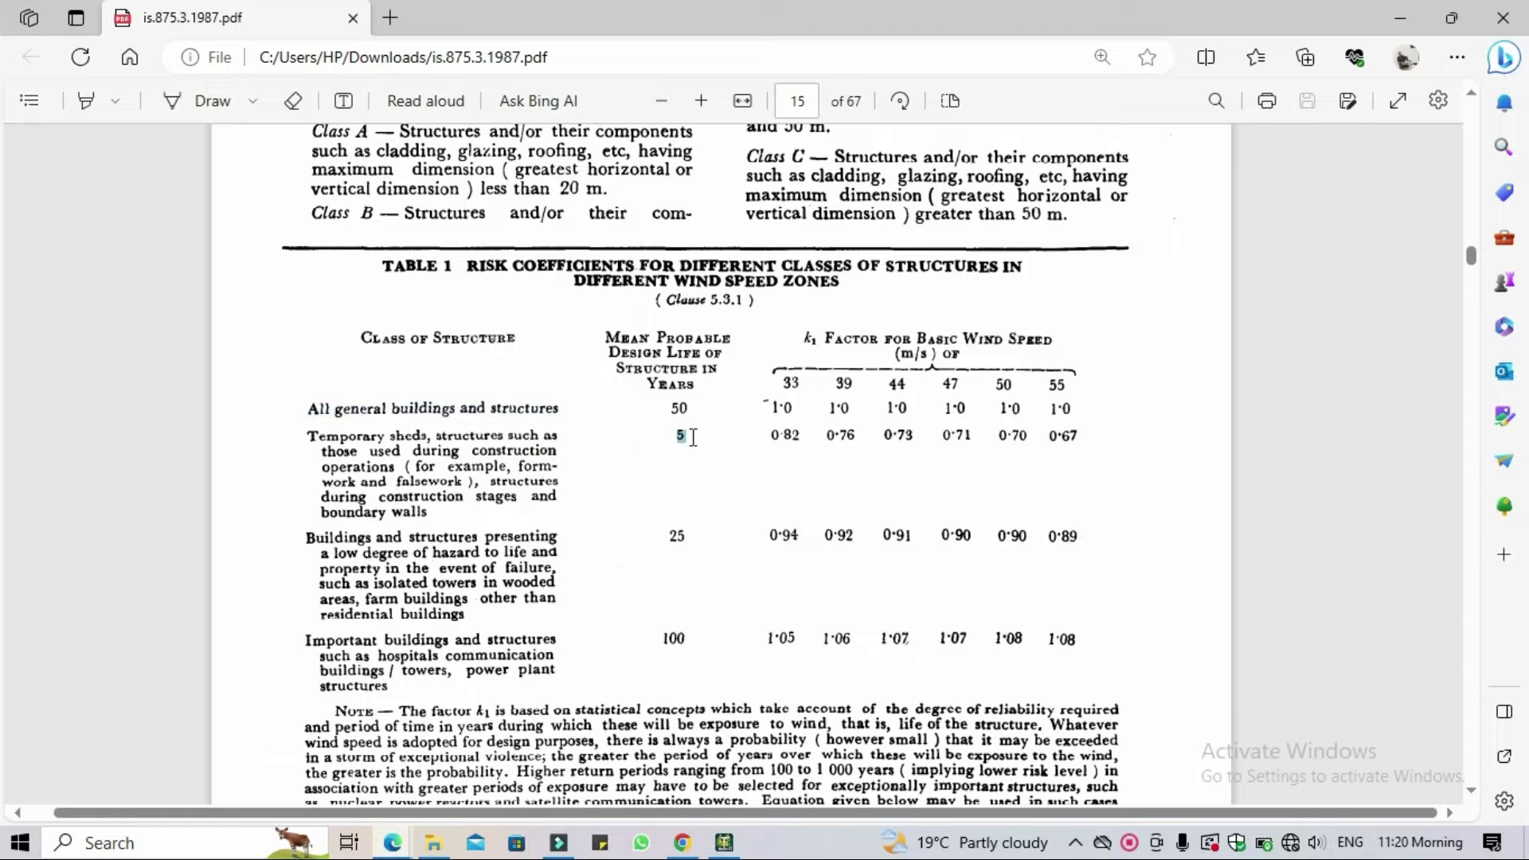
left_click(667, 476)
left_click(676, 539)
left_click_drag(690, 641, 647, 657)
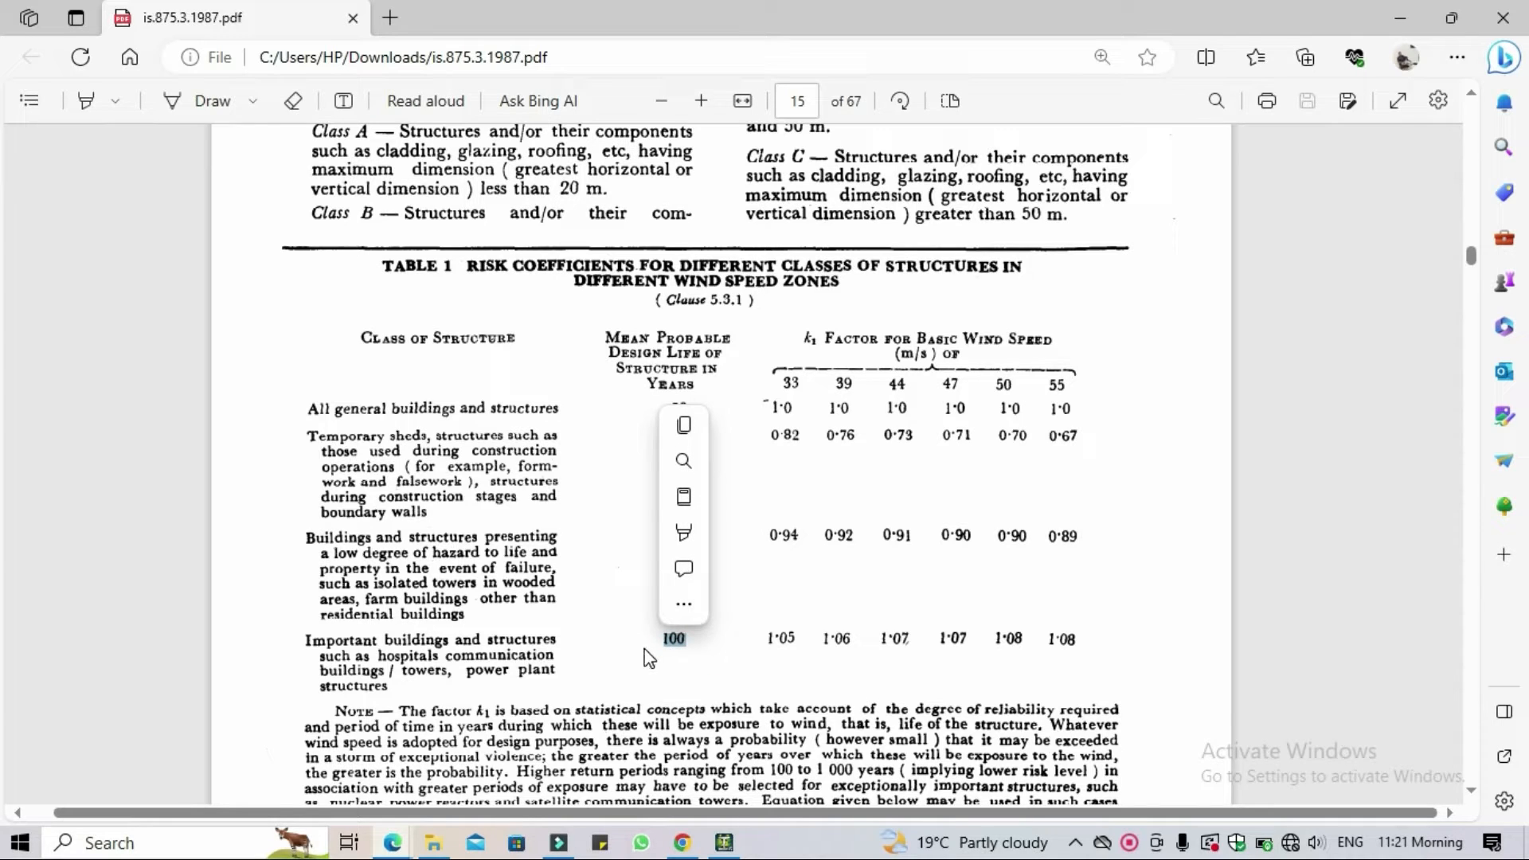
left_click(612, 457)
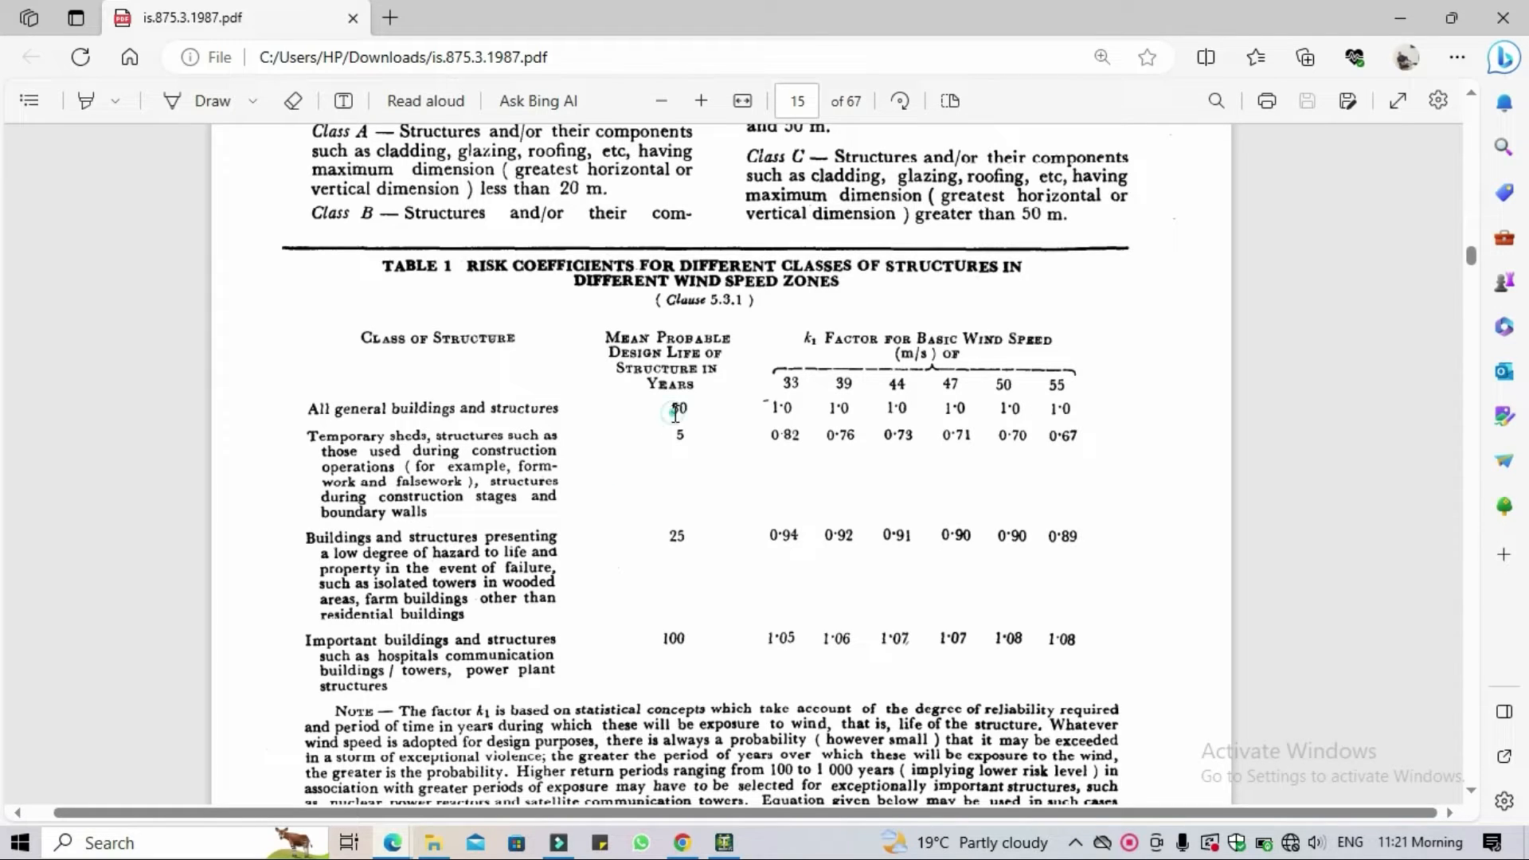
Look up the k1 factor for general buildings with a 50-year design life at a basic wind speed of 47 m/s.
left_click_drag(671, 408, 714, 406)
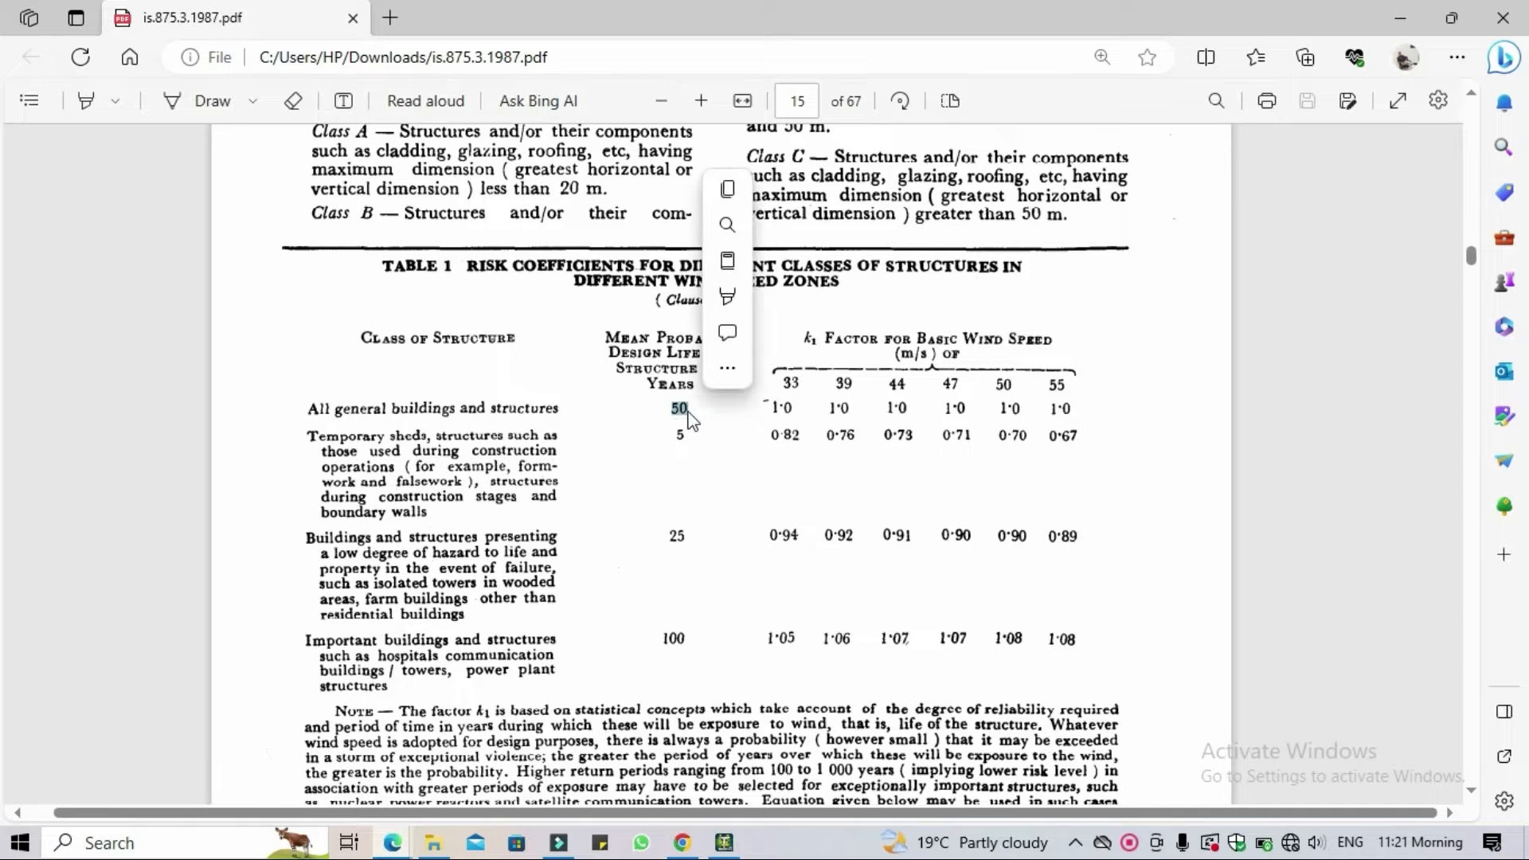
left_click(698, 411)
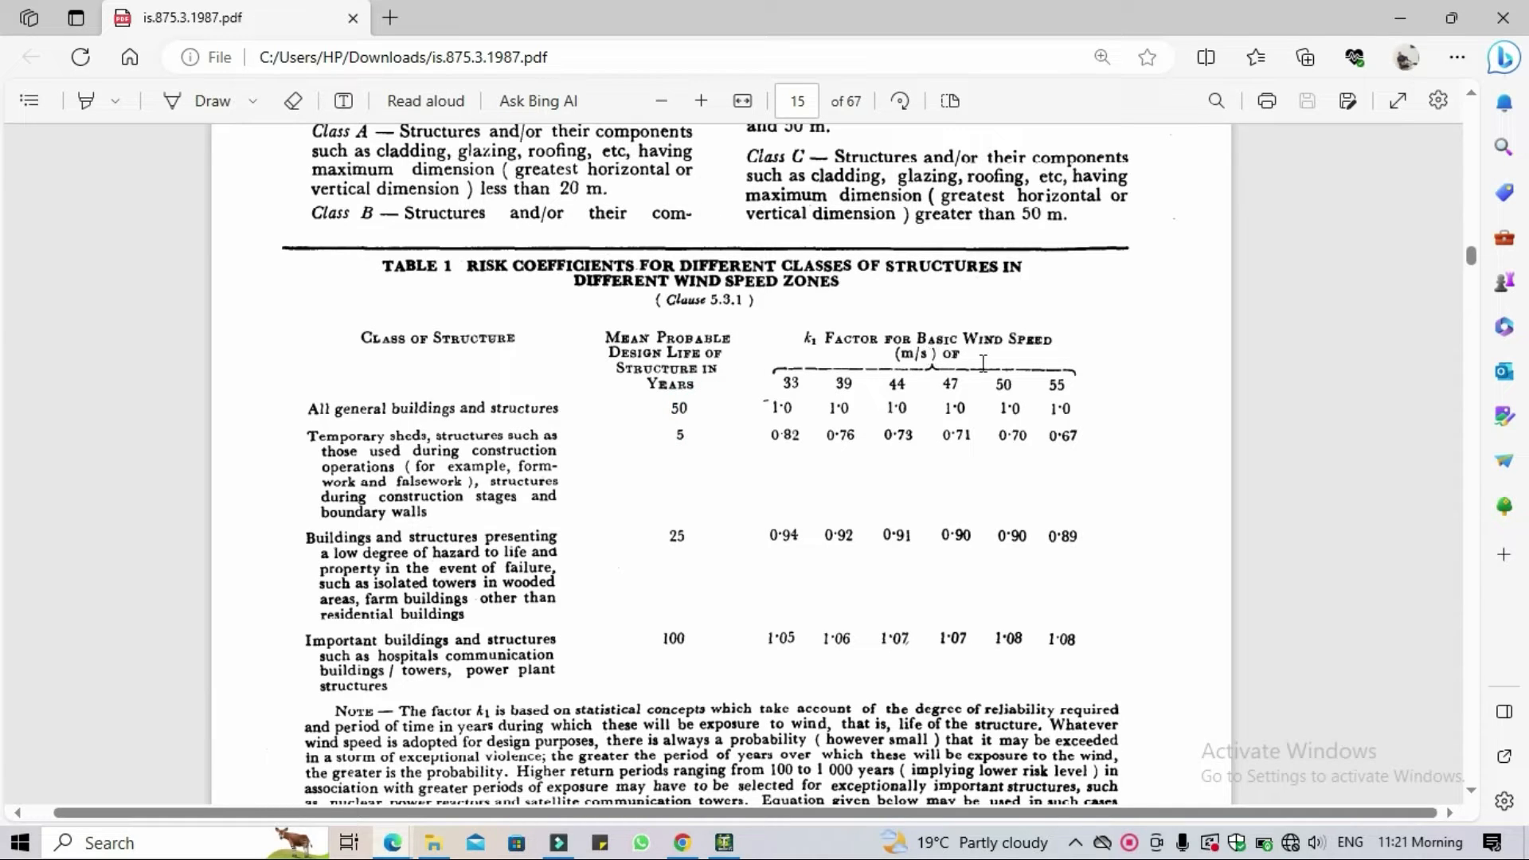
left_click(964, 383)
double_click(948, 408)
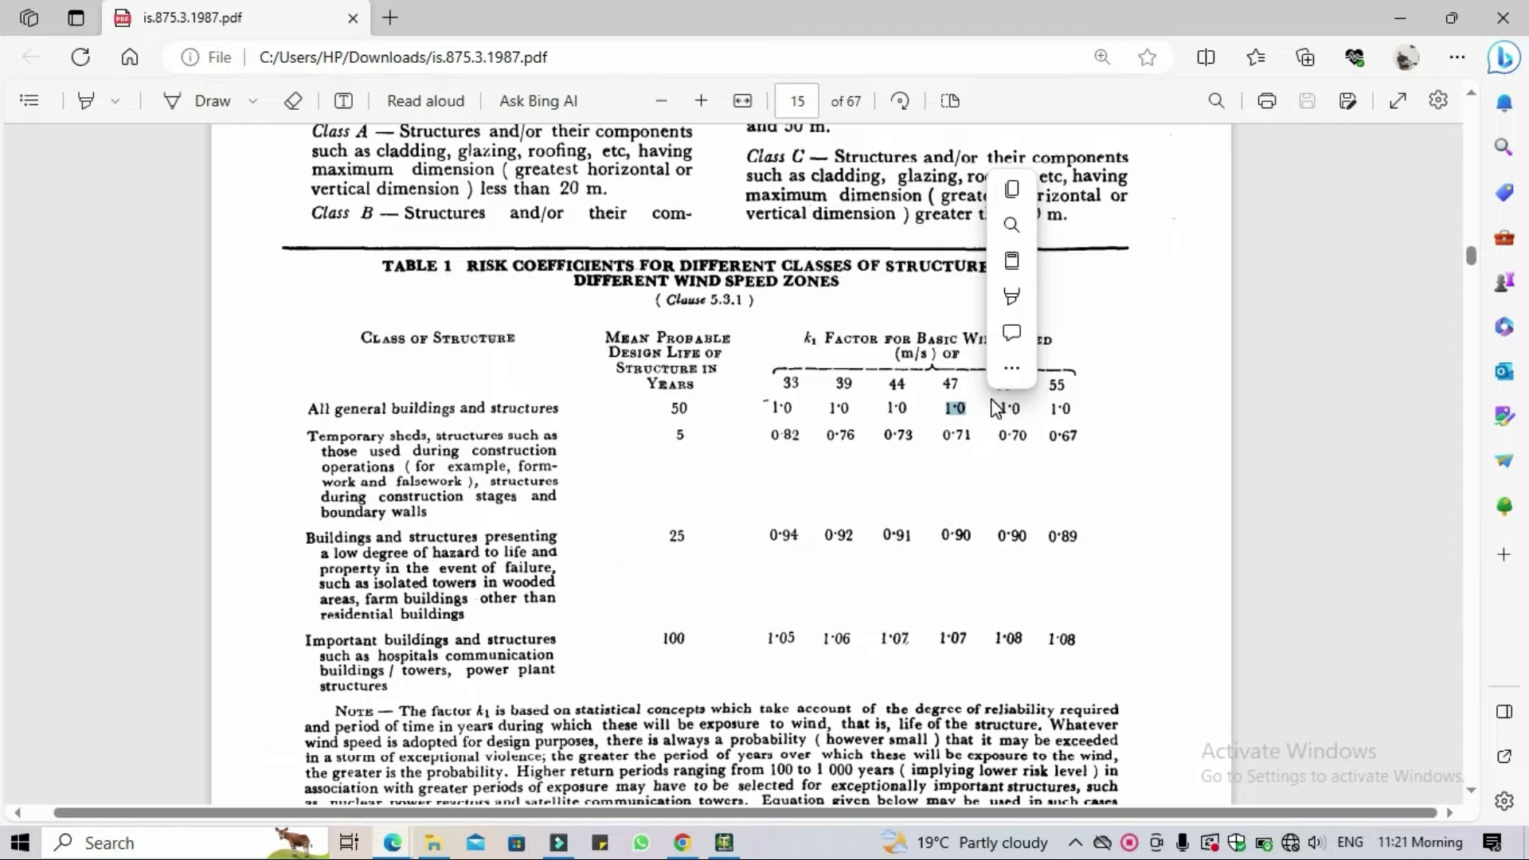
left_click(991, 397)
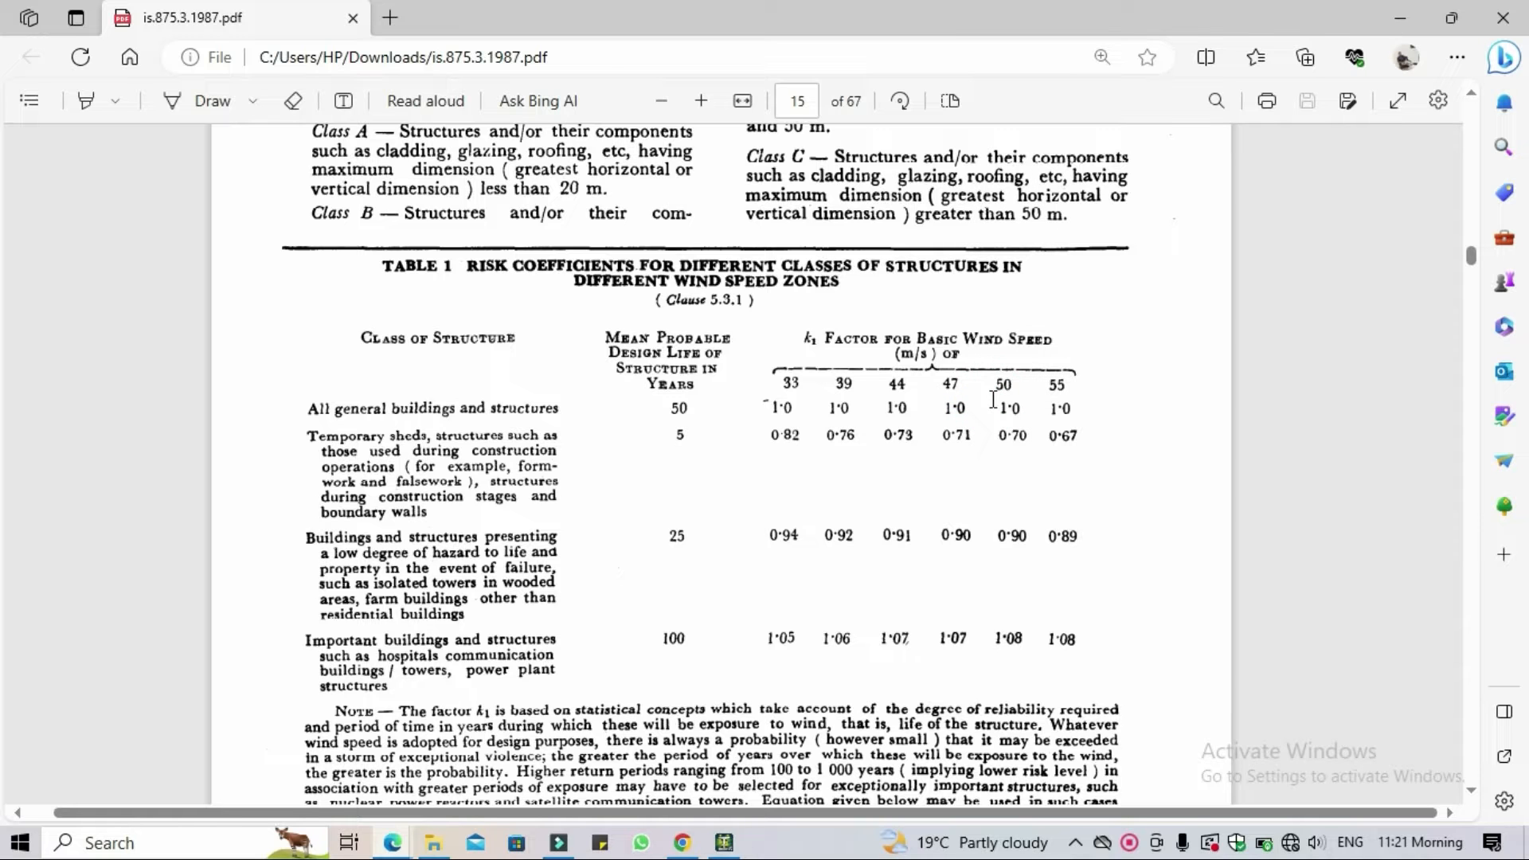
Review the terrain category definitions in clause 5.3 and the Class A, B and C building size descriptions.
scroll(991, 398, "down", 15)
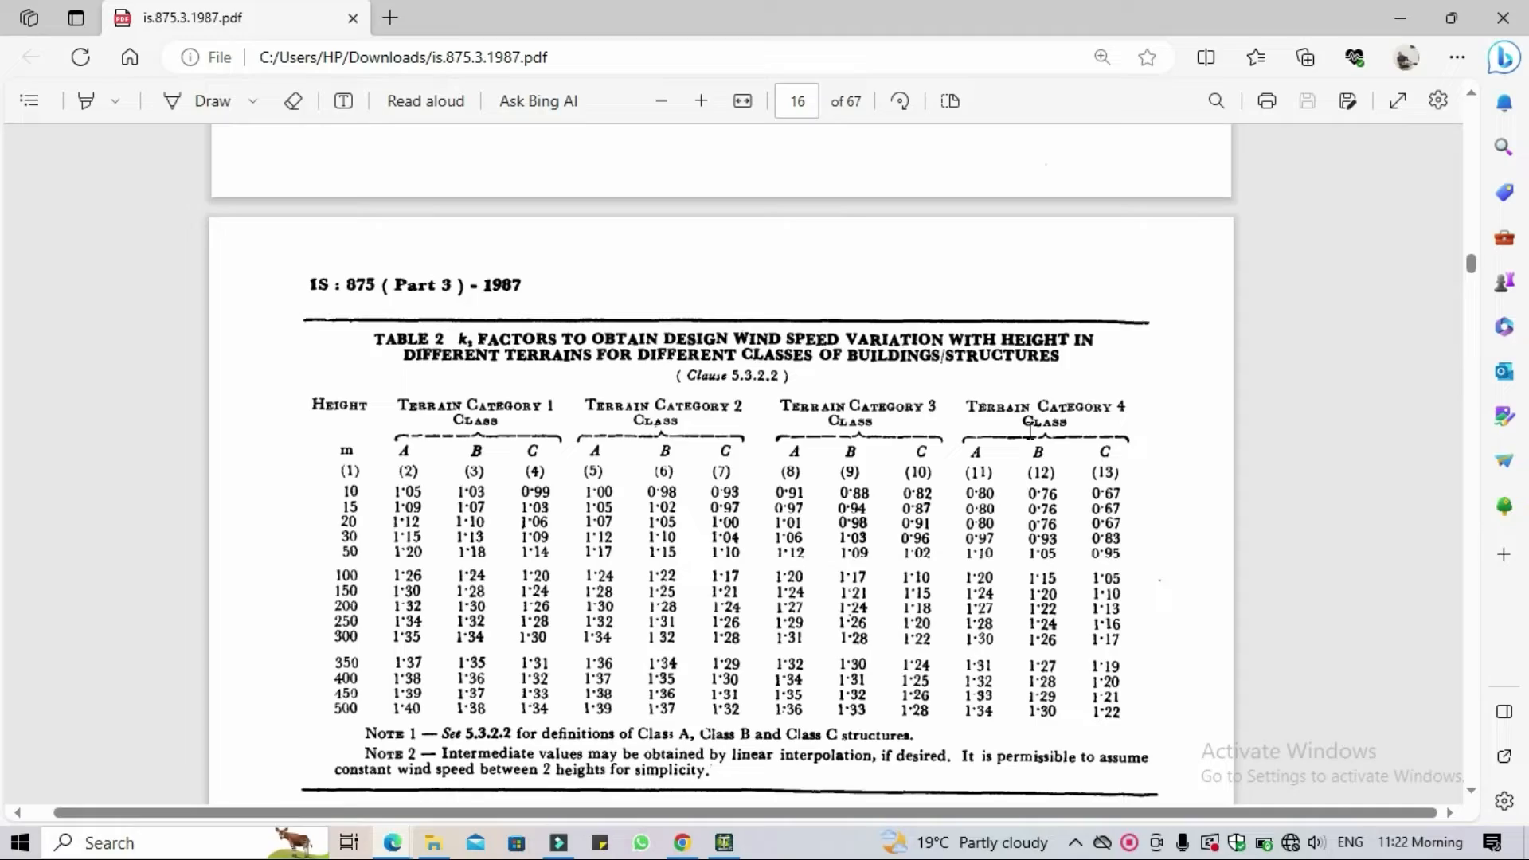
scroll(1030, 430, "up", 20)
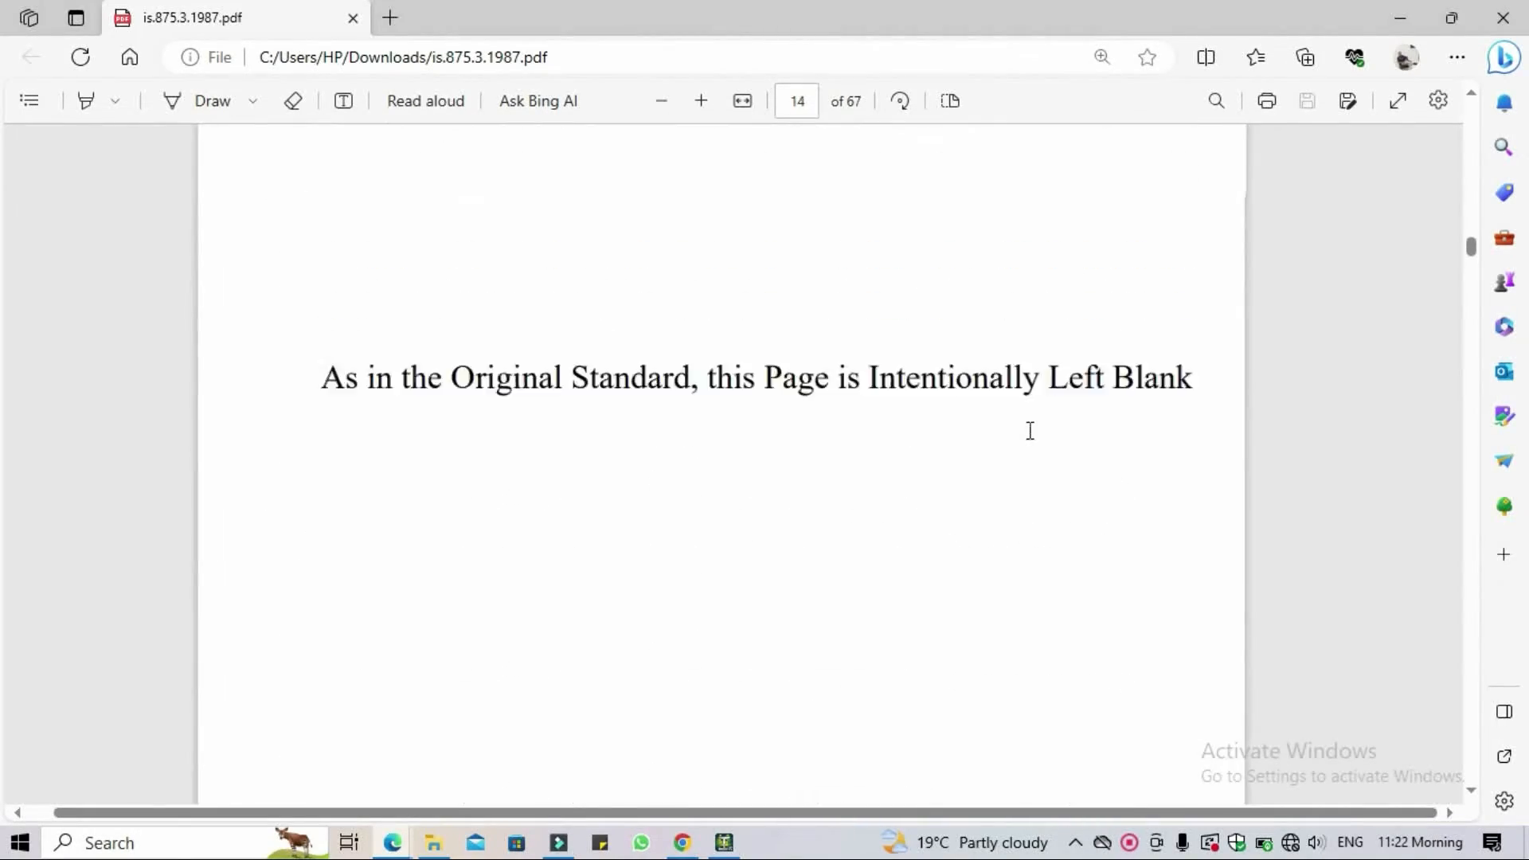
scroll(1030, 430, "up", 15)
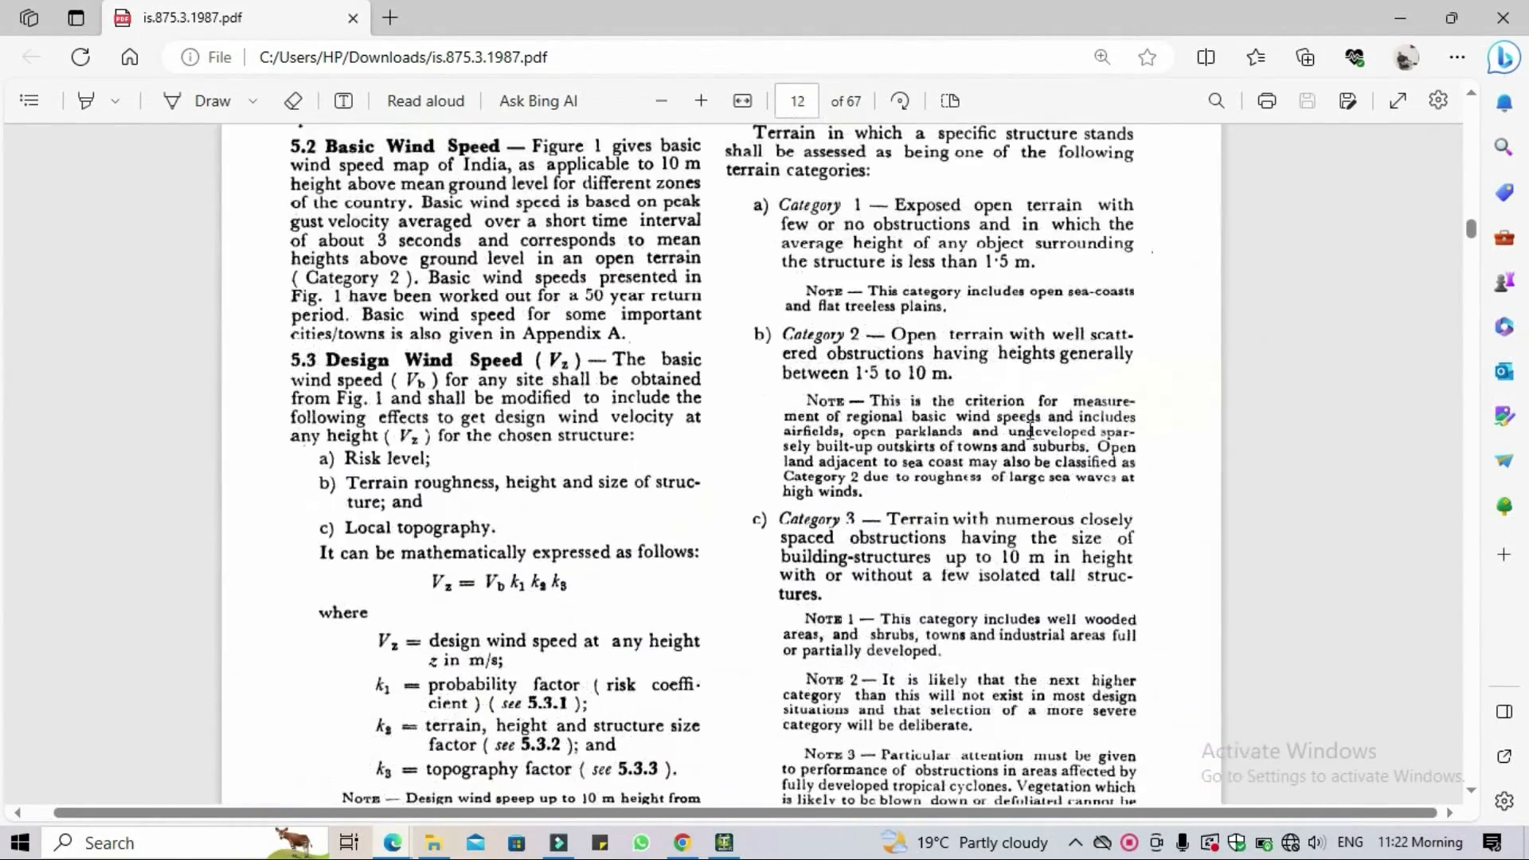
scroll(1030, 430, "up", 2)
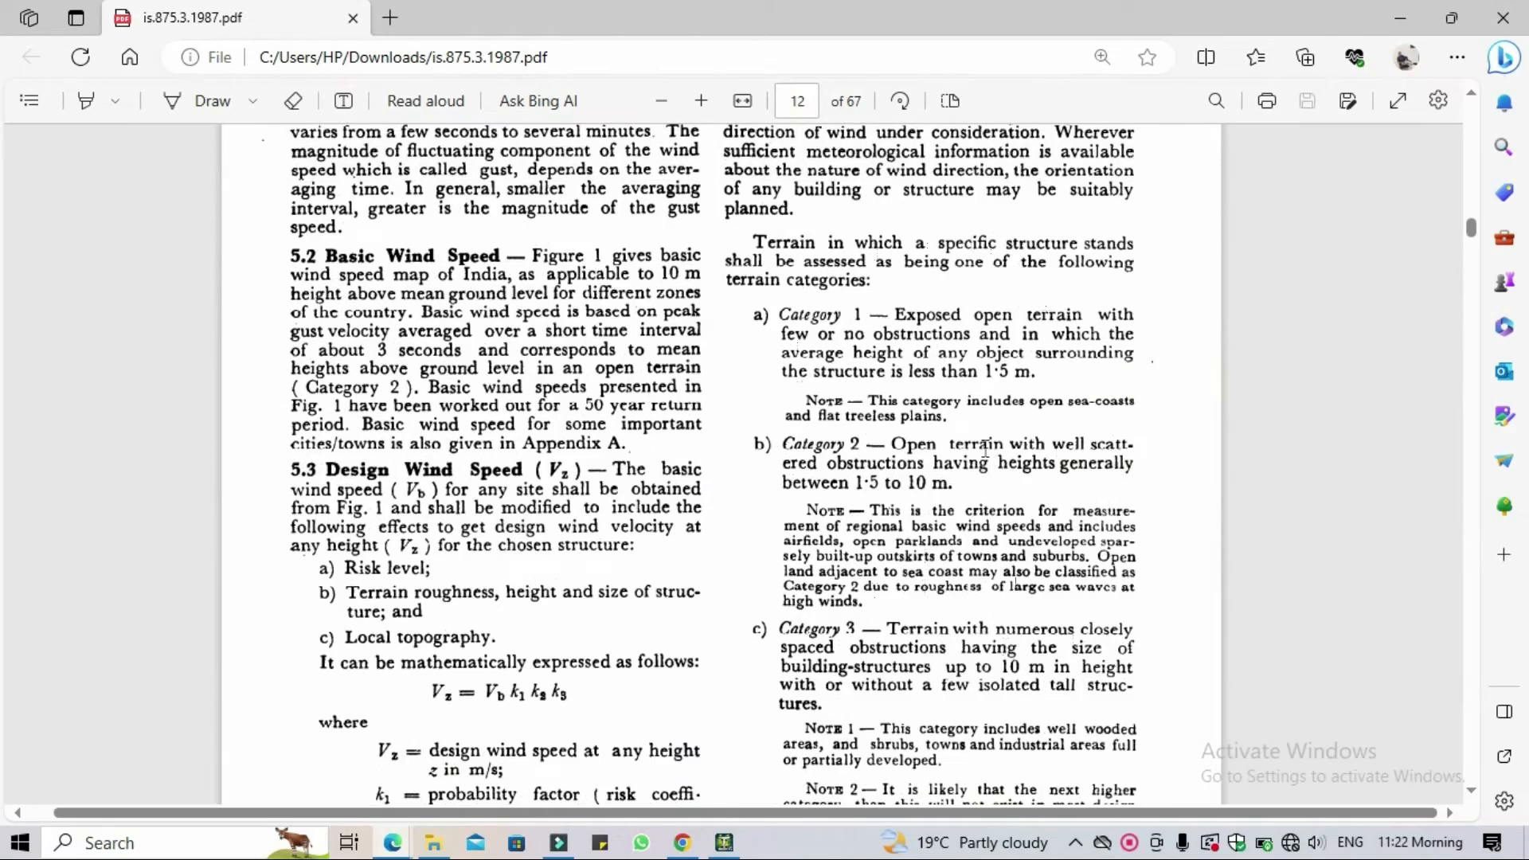
scroll(985, 448, "up", 5)
scroll(985, 448, "down", 15)
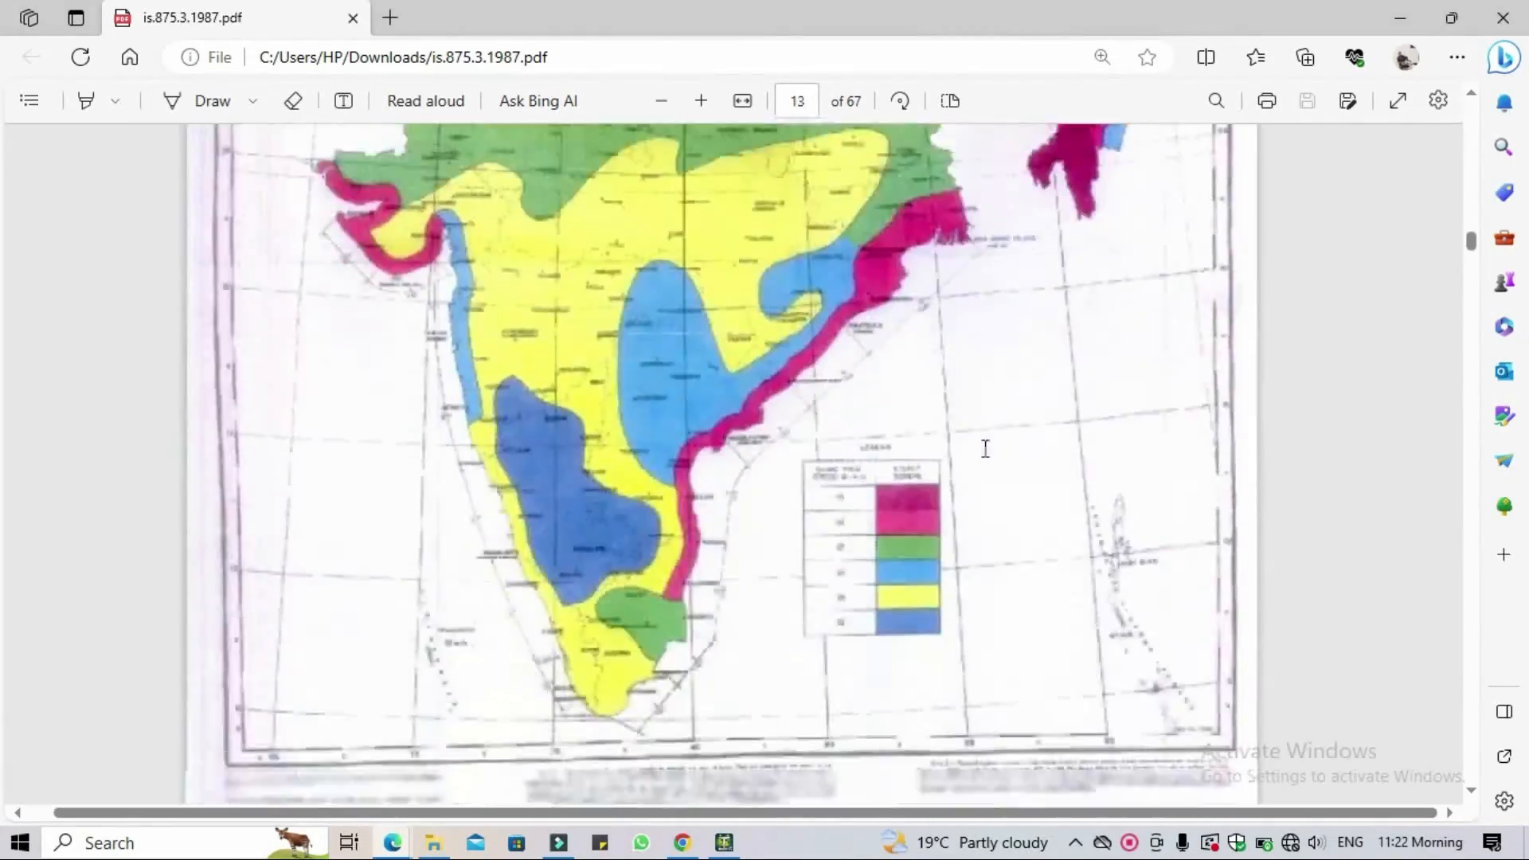
scroll(985, 448, "down", 20)
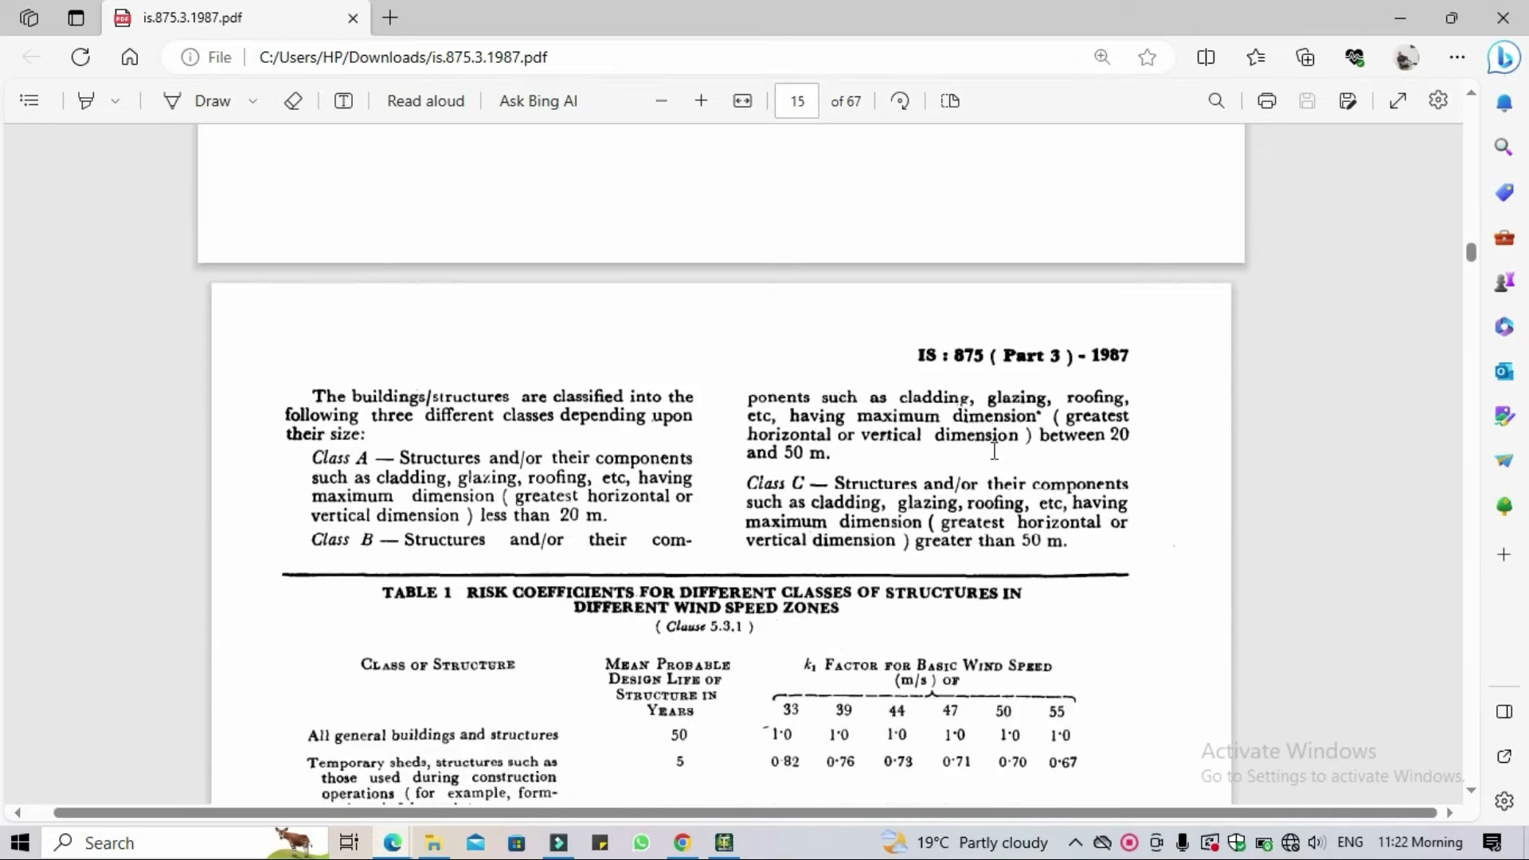
Look up the k2 factors in Table 2 for Terrain Category 4, Class B, at heights of 10 m and 15 m.
scroll(993, 451, "down", 20)
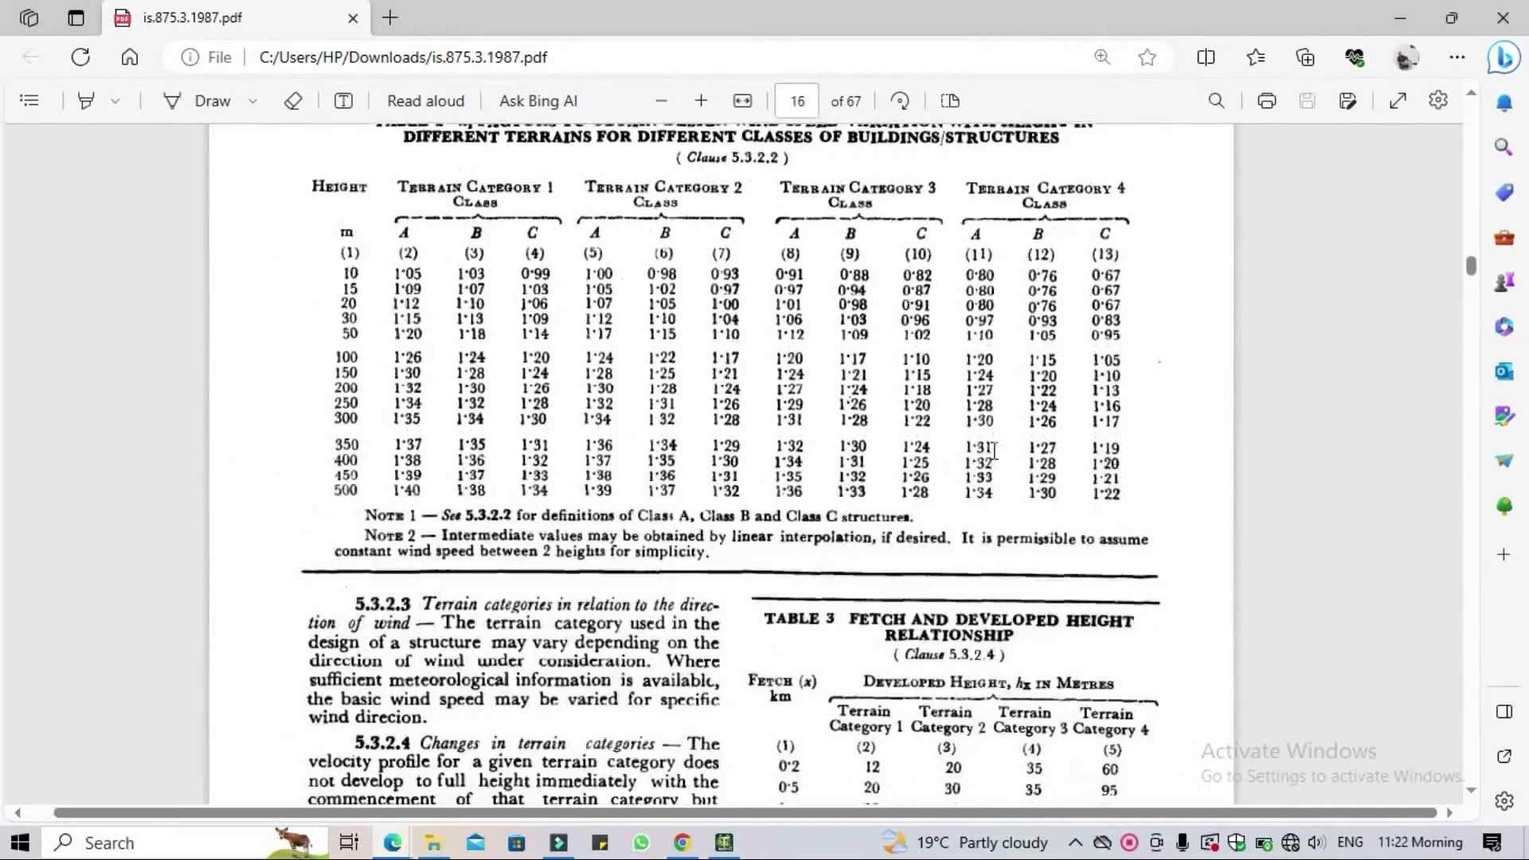
scroll(994, 450, "up", 2)
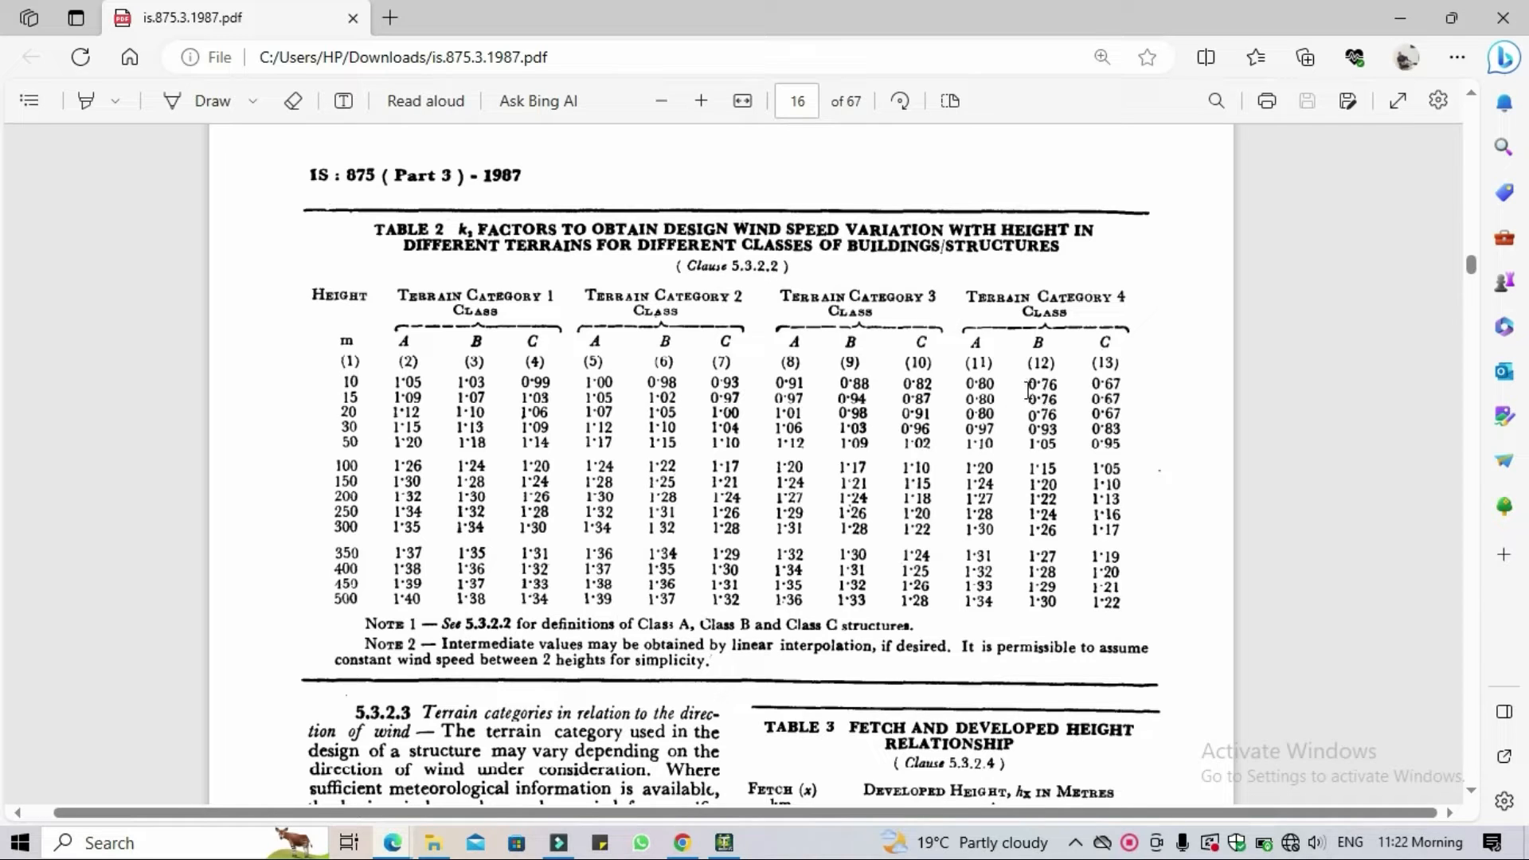
left_click_drag(1025, 386, 1062, 385)
left_click_drag(1030, 399, 1051, 406)
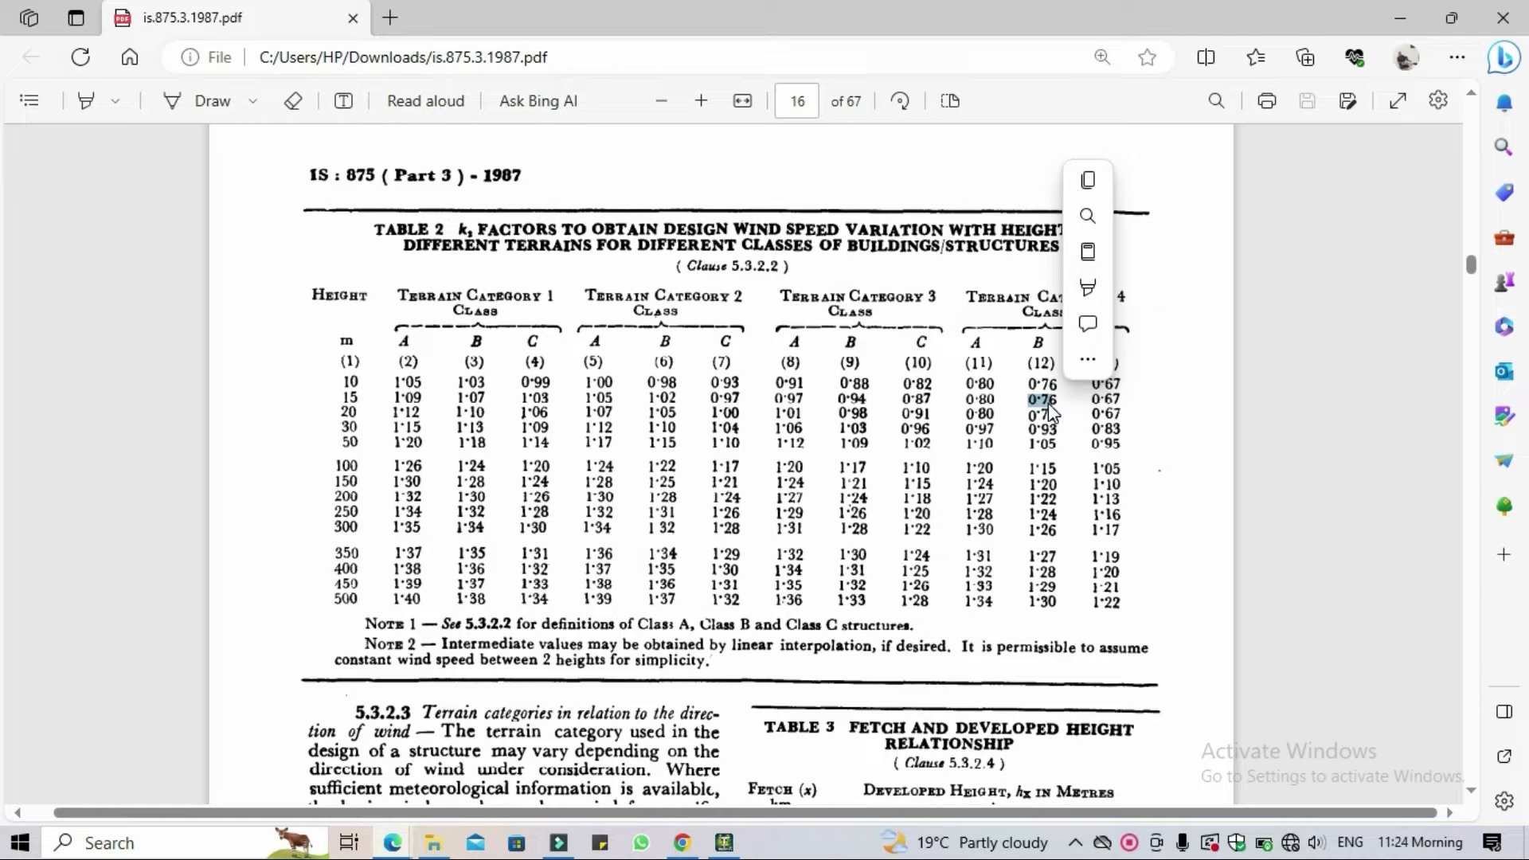
Switch to STAAD.Pro, accept the auto save and save the modified structure.
left_click(724, 842)
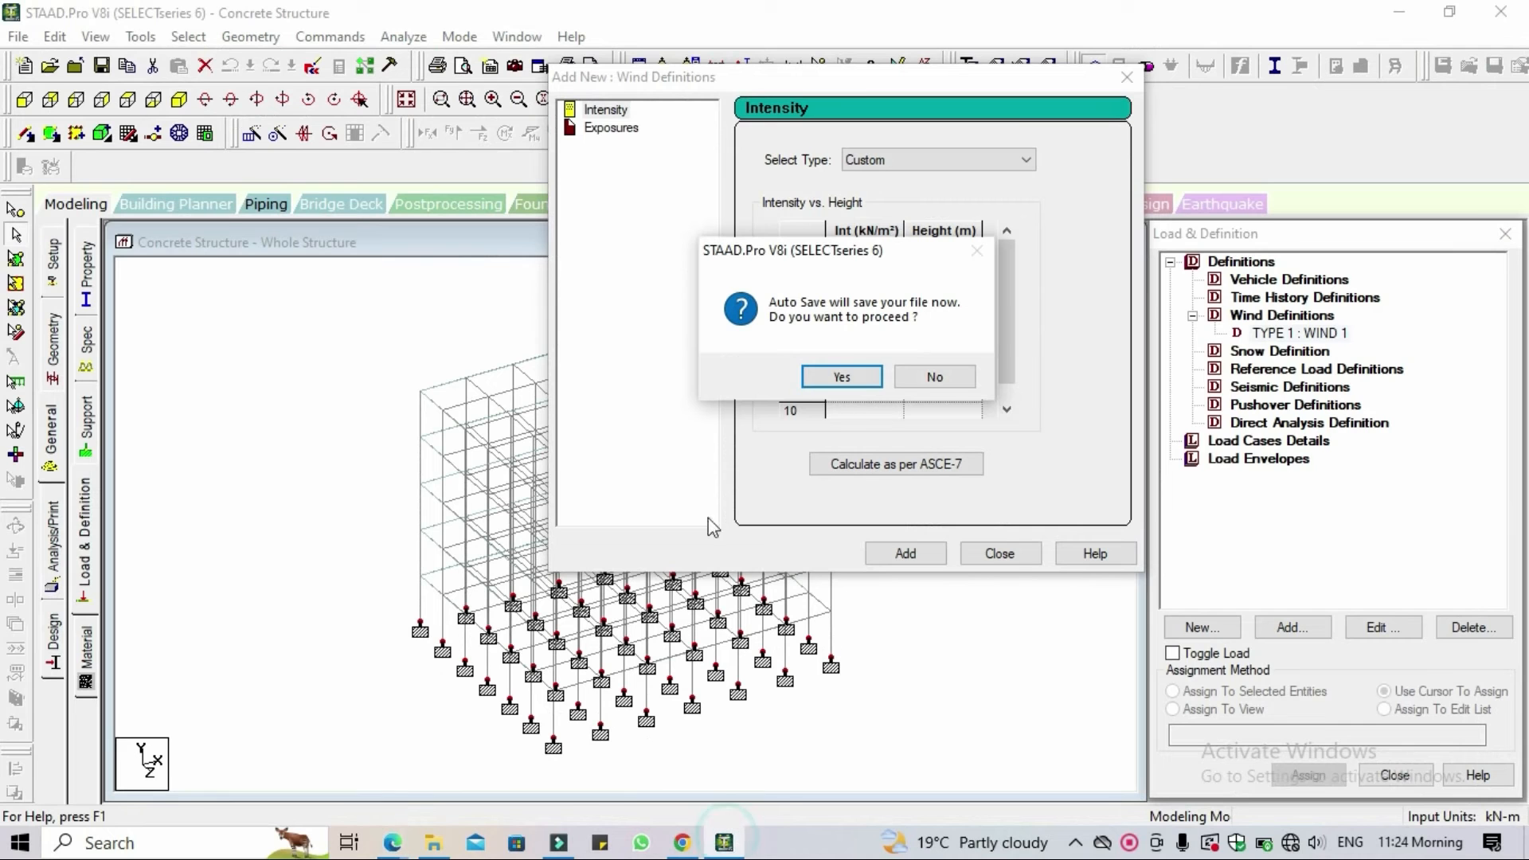
left_click(864, 375)
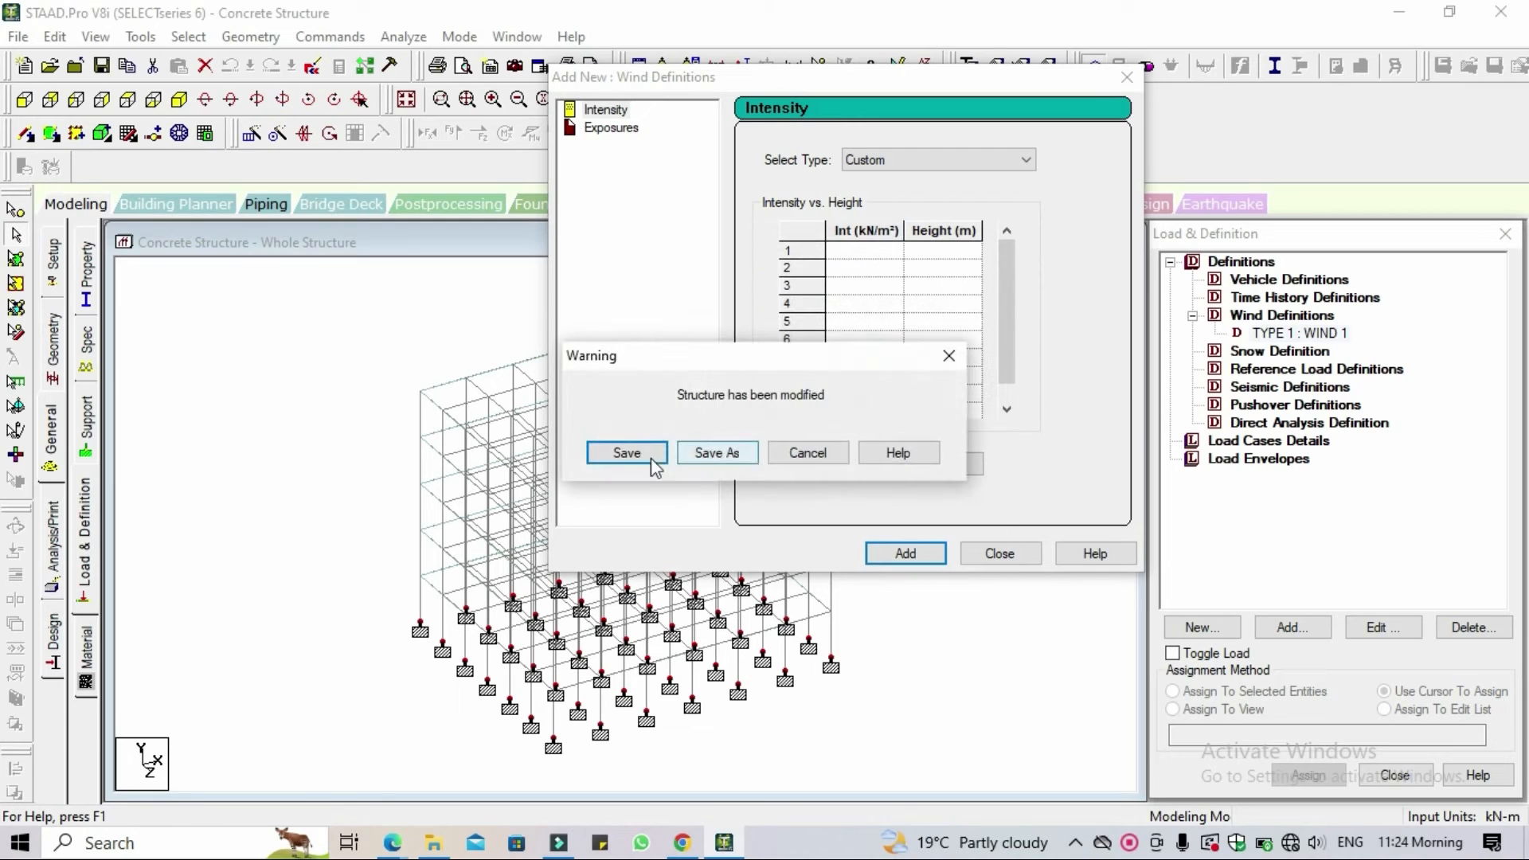
left_click(618, 461)
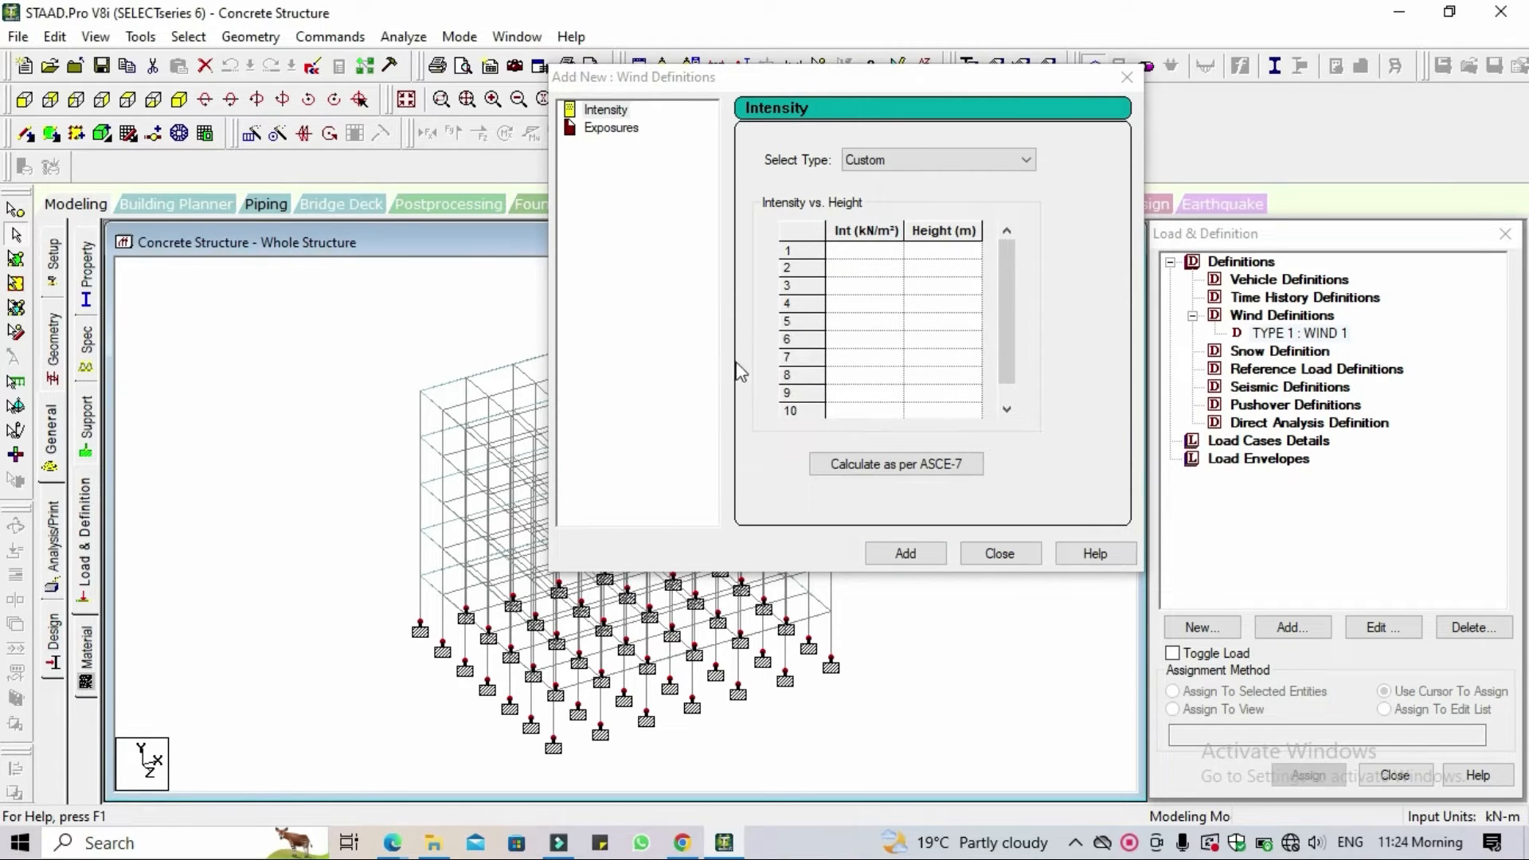
Fill the first two custom wind intensity rows with 0.765 kN/m² at 15 m and 0.765 kN/m² at 13 m.
left_click(853, 249)
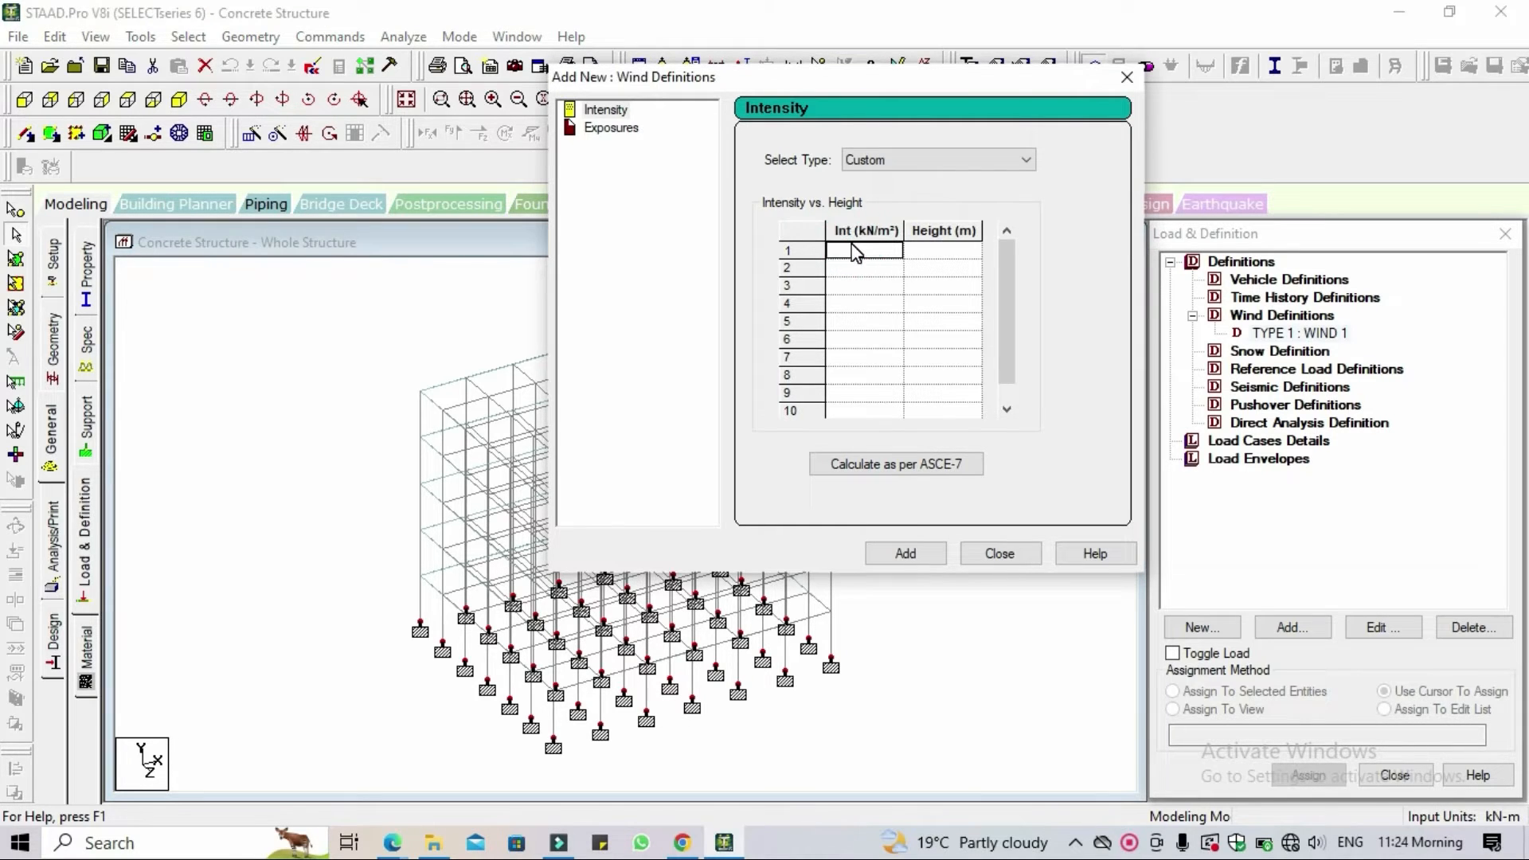
type("0.765")
left_click(925, 255)
type("15")
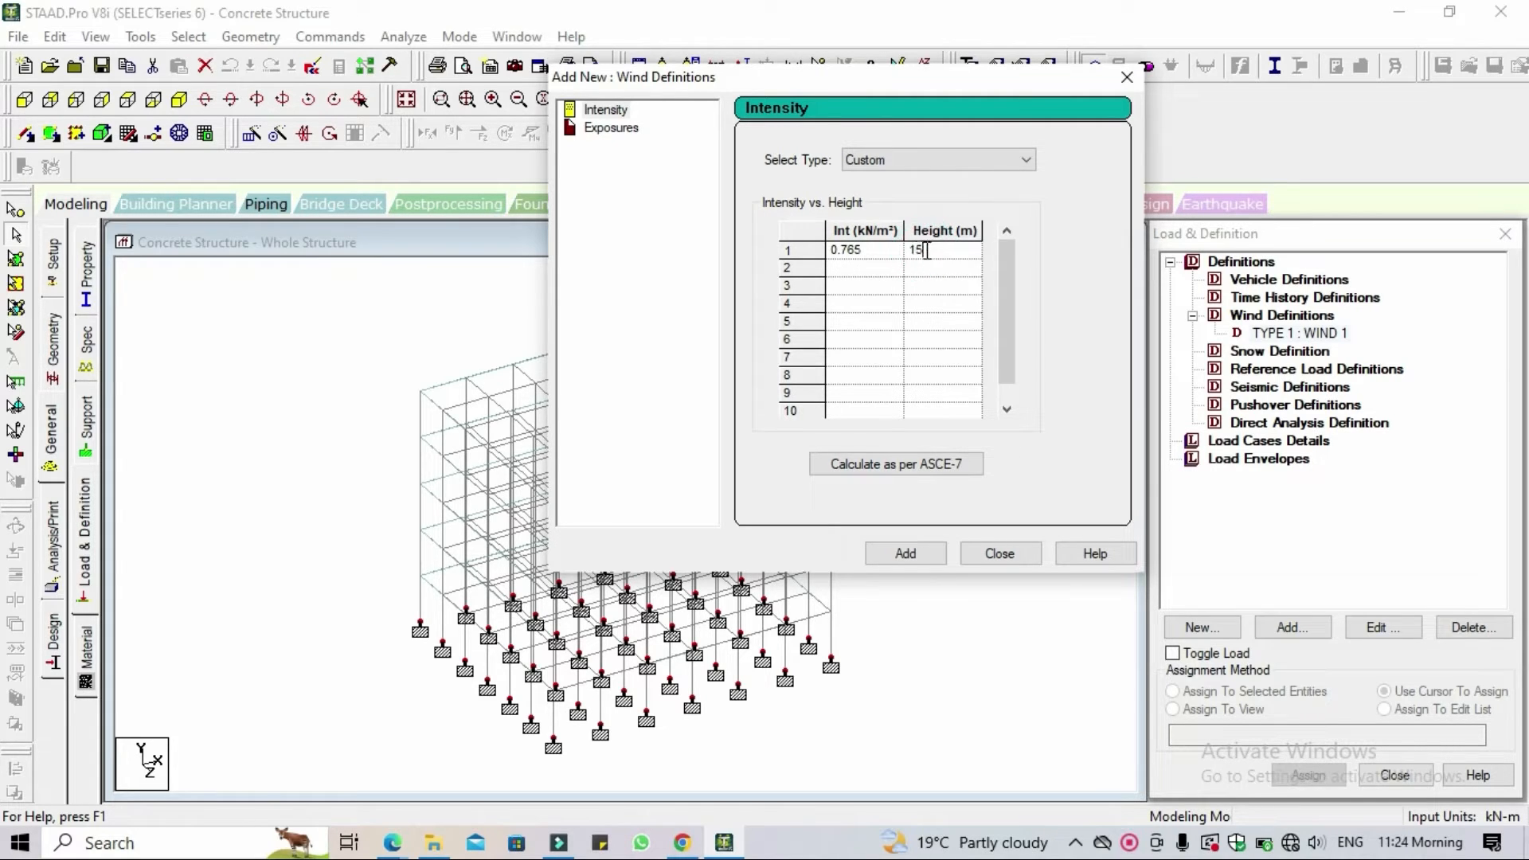
left_click(869, 271)
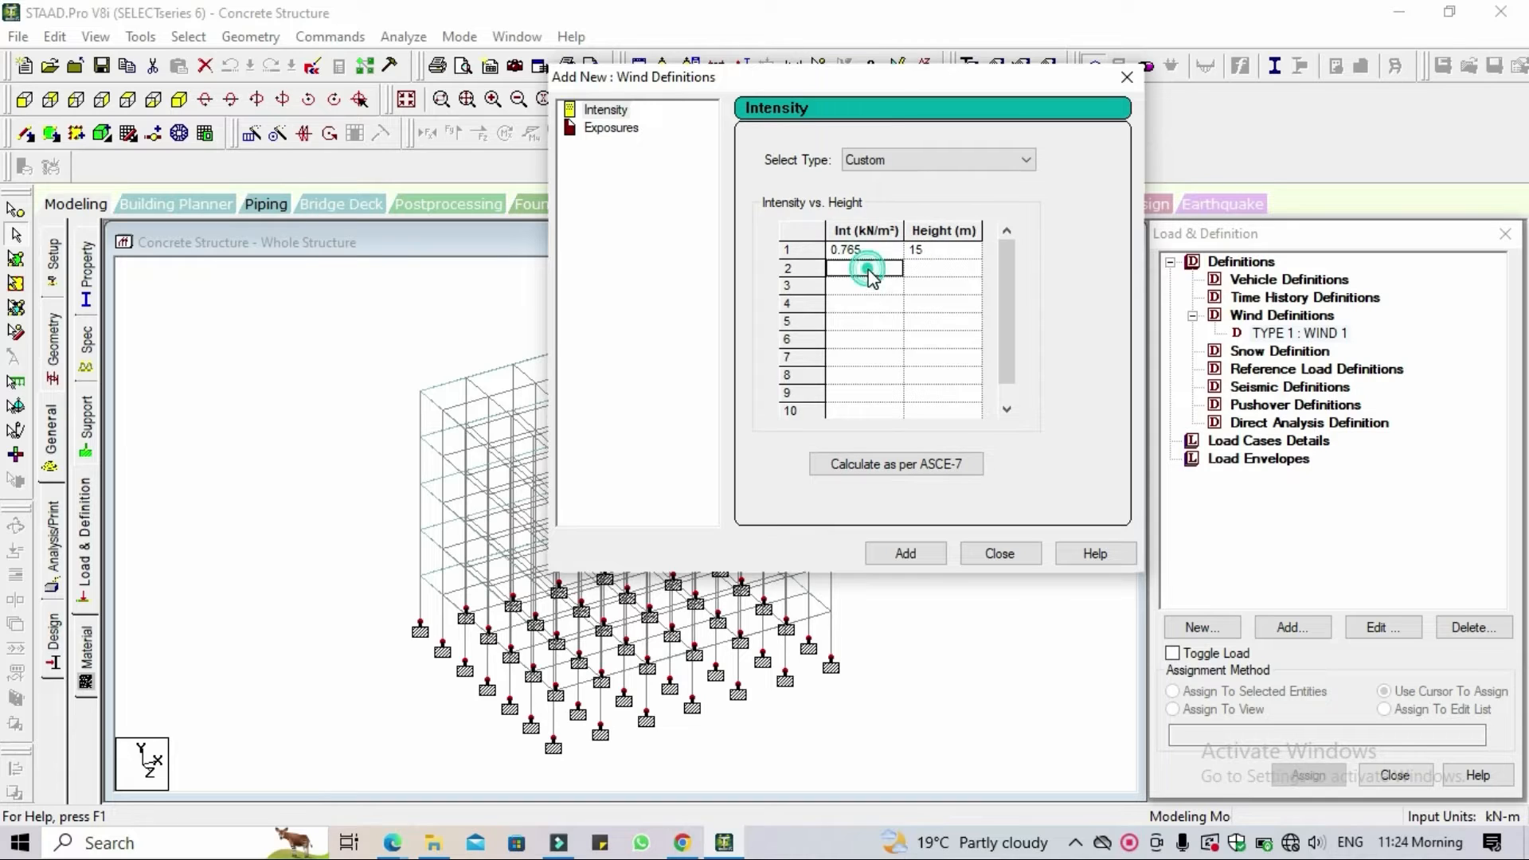
type("0.765")
left_click(944, 269)
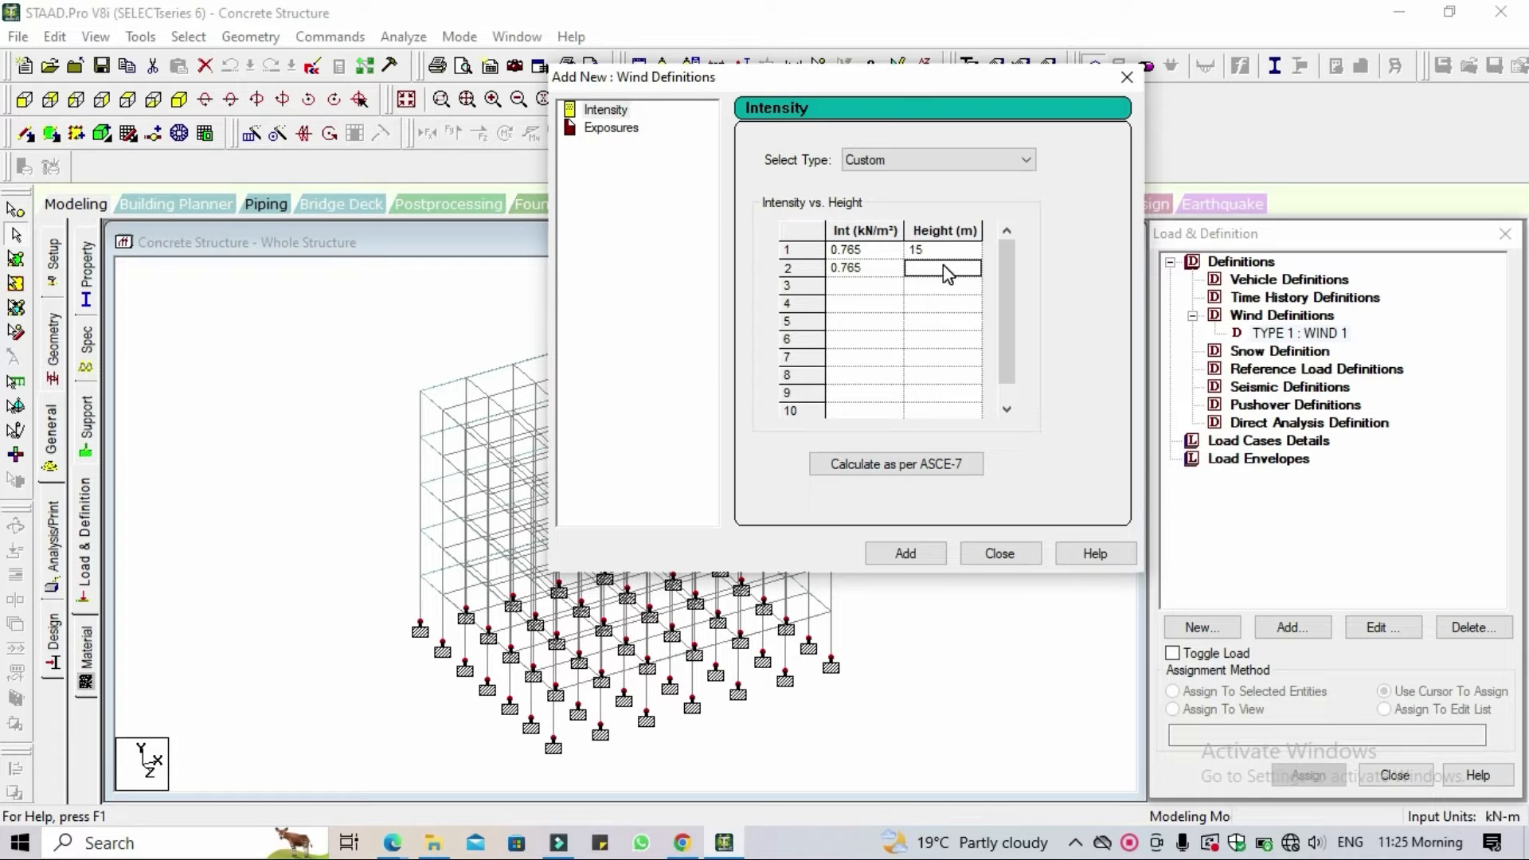
type("13")
Enter 0.765 kN/m² at 12 m and at 10 m in rows 3 and 4, and add the intensity definition to WIND 1.
left_click(890, 289)
type("0.765")
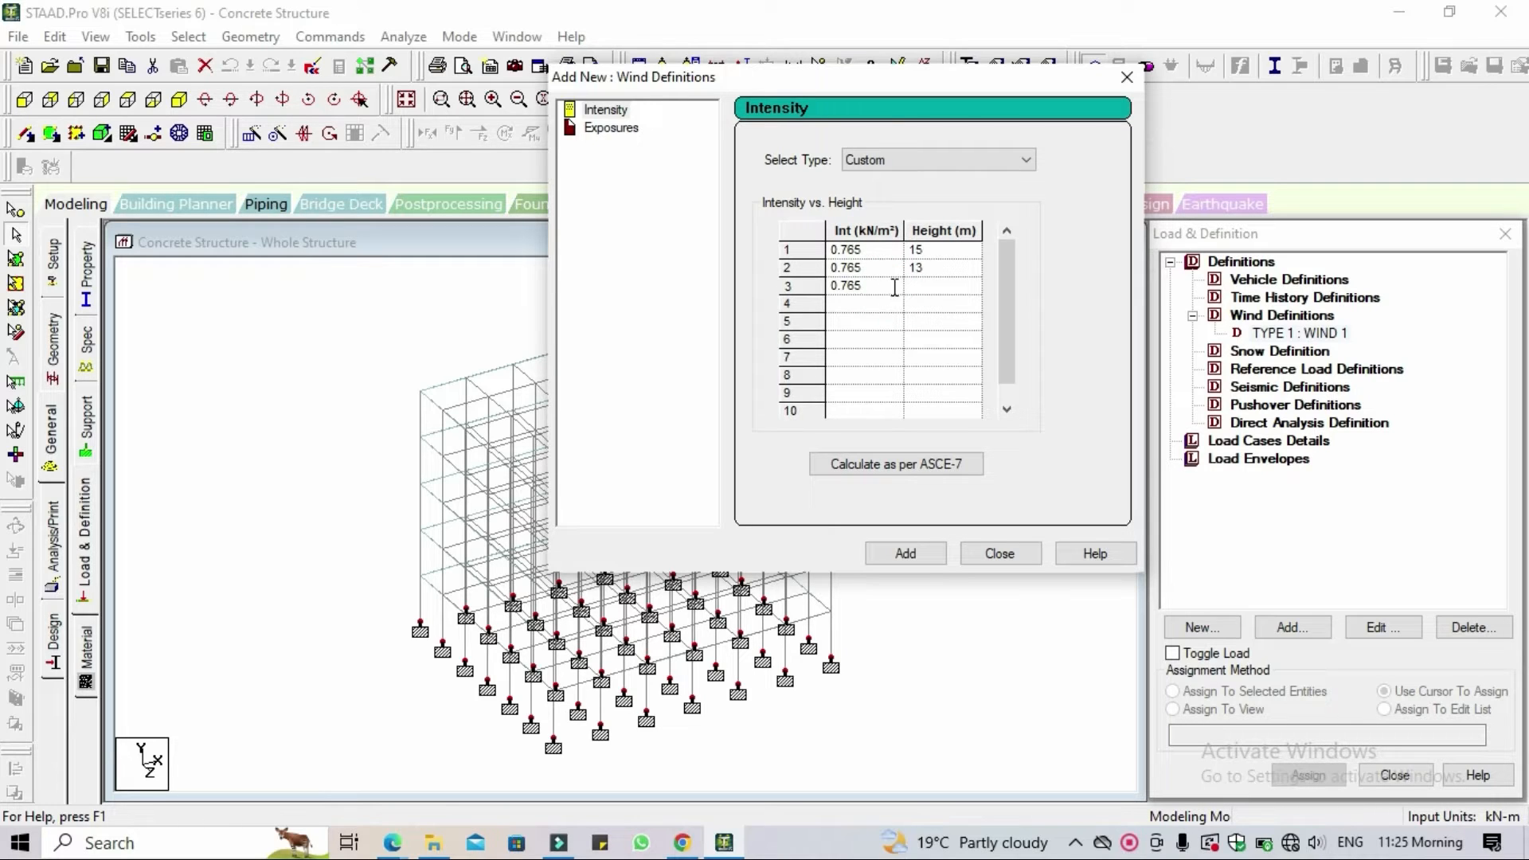
left_click(924, 288)
type("12")
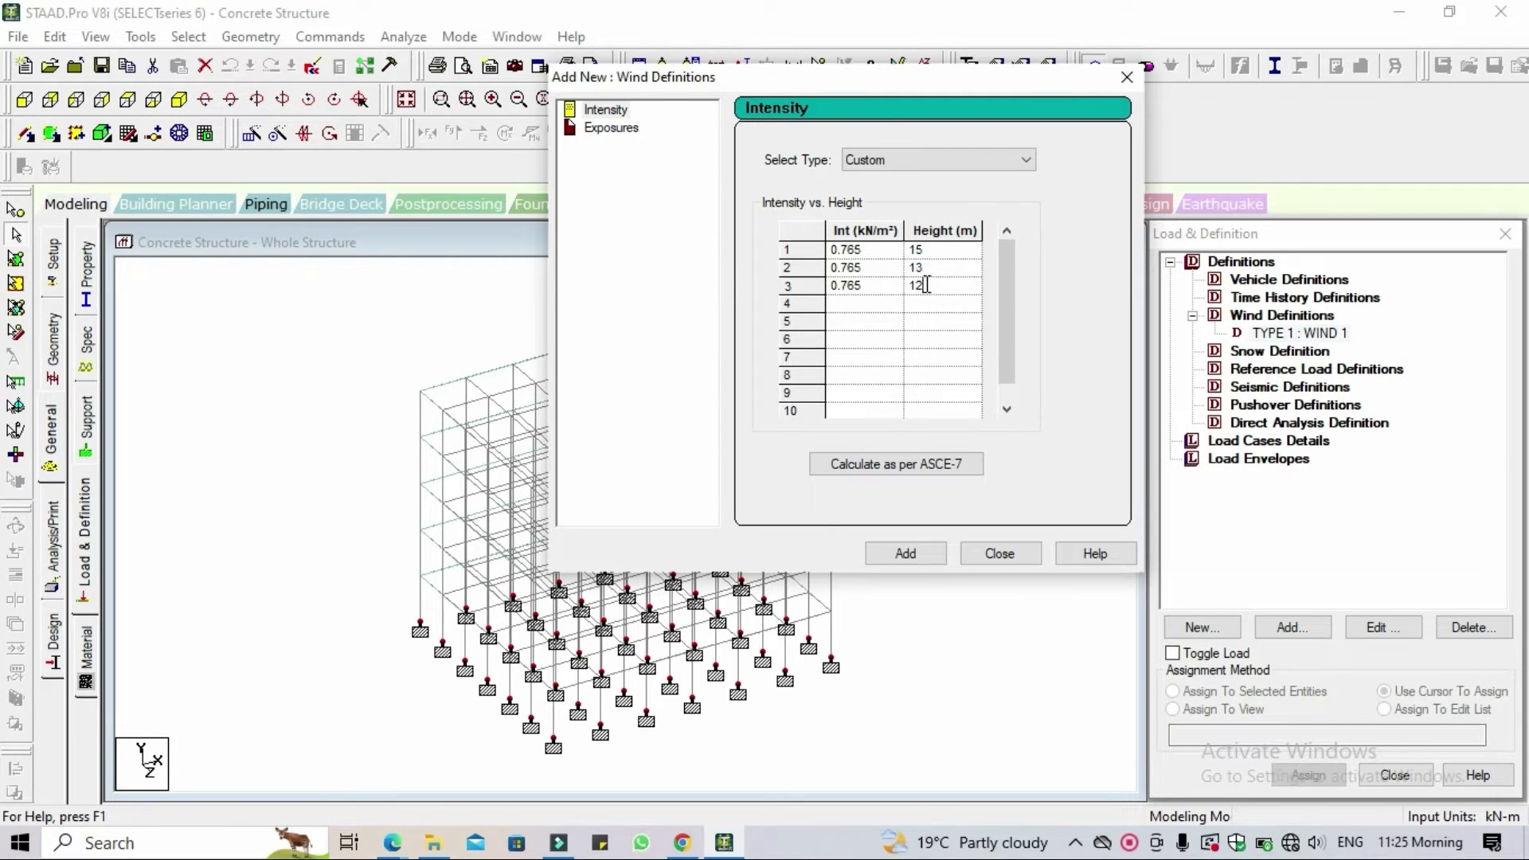
left_click(840, 304)
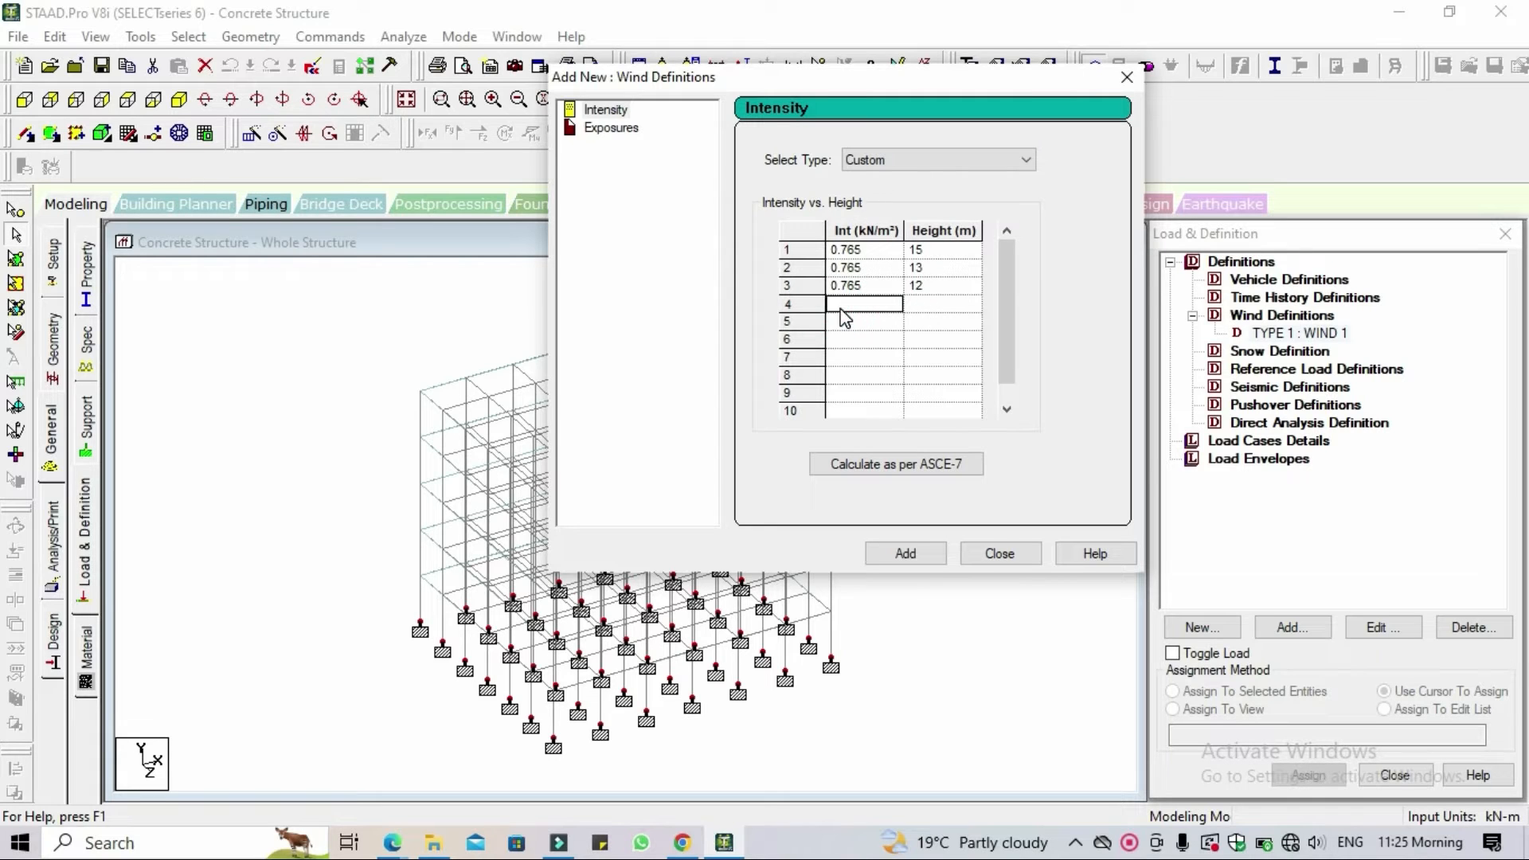
type("0.765")
left_click(933, 303)
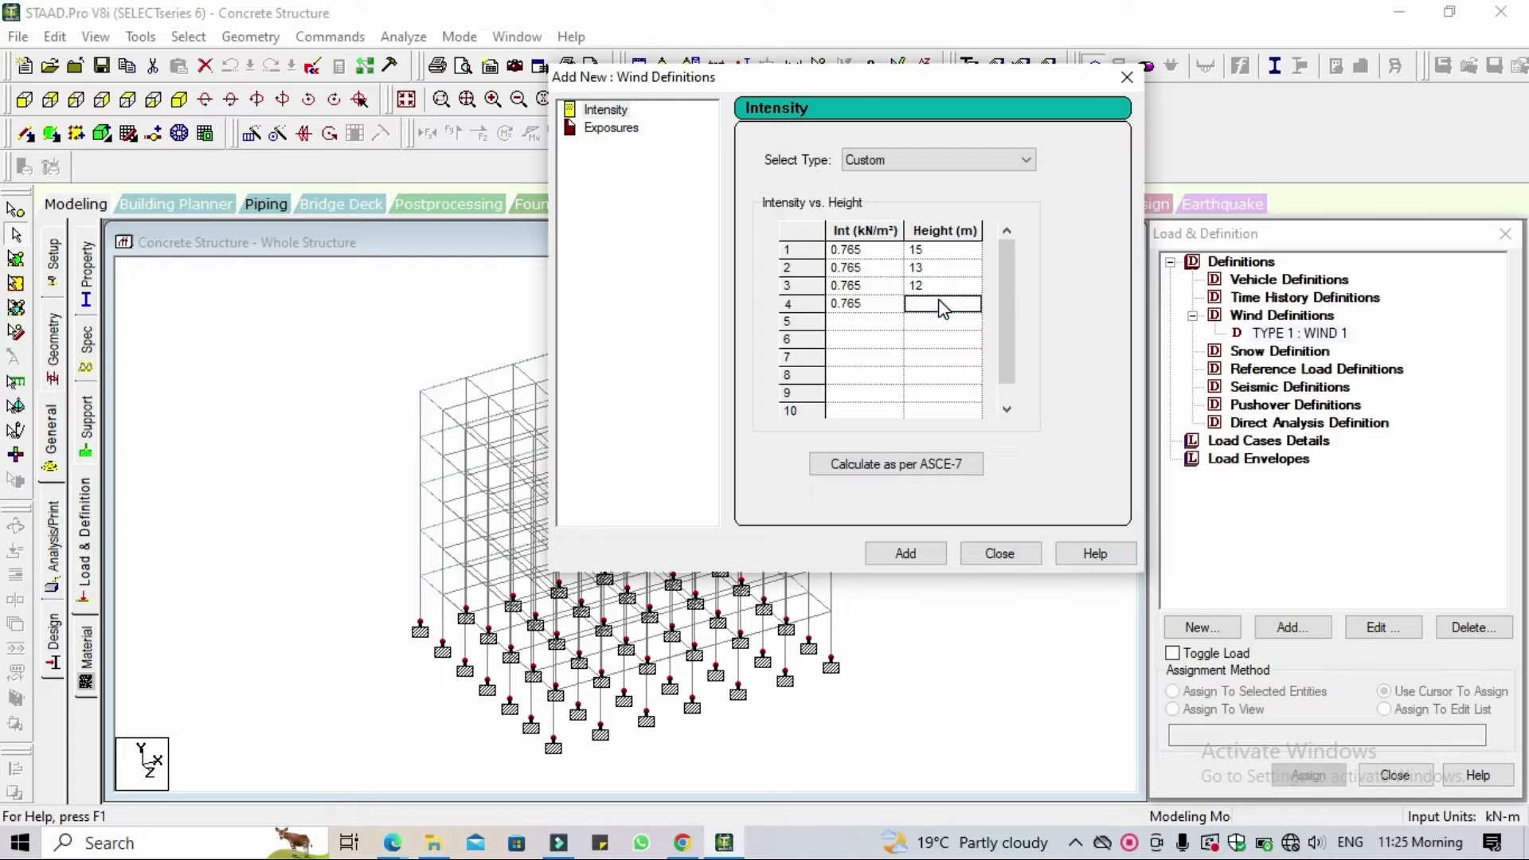
type("10")
left_click(938, 553)
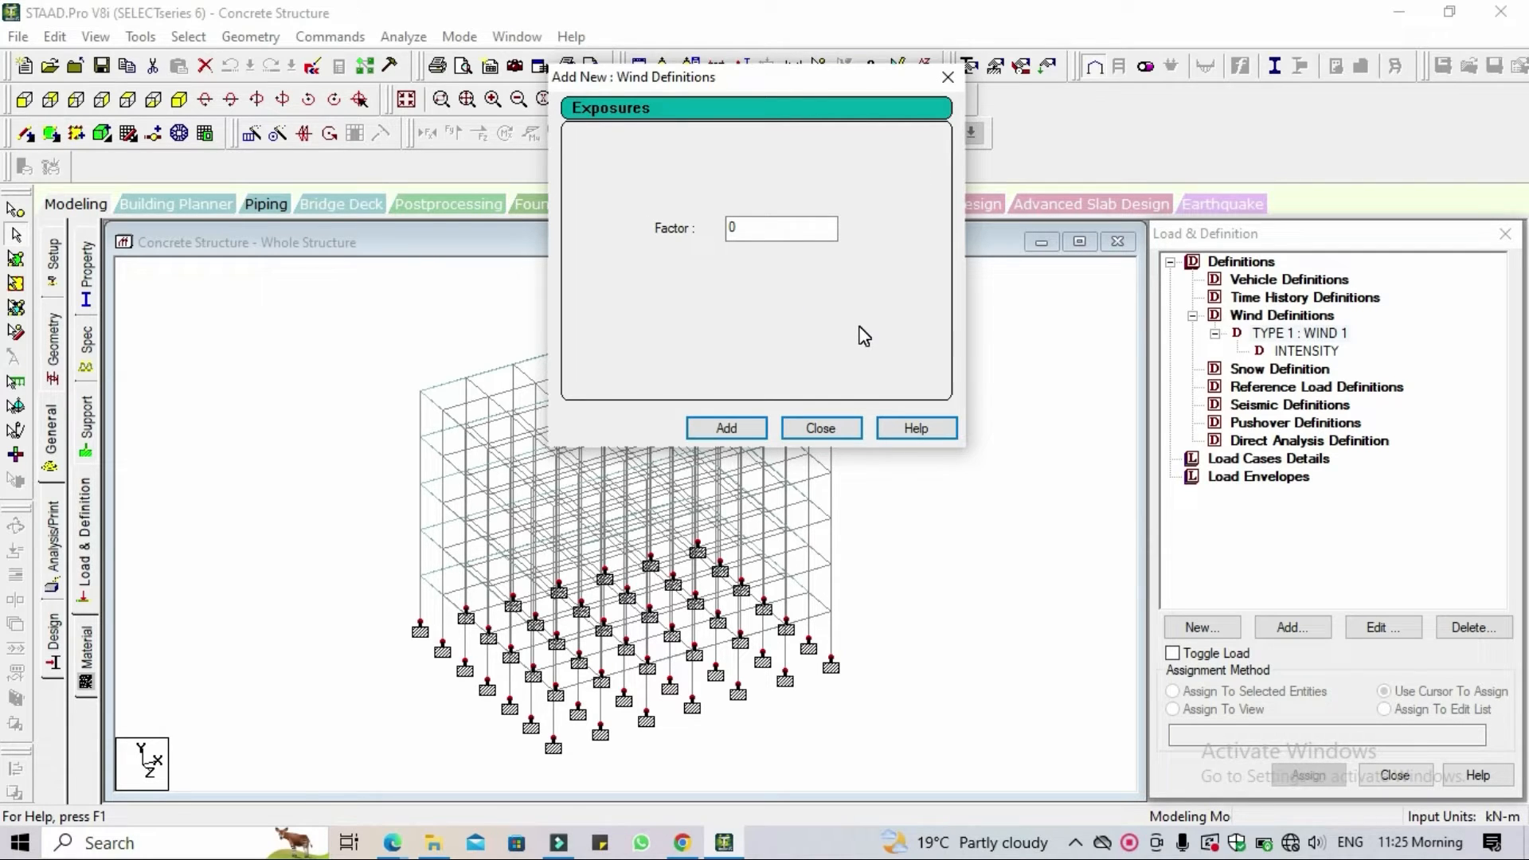
Add an exposure with a factor of 1 to the WIND 1 definition and finish adding wind definitions.
double_click(765, 229)
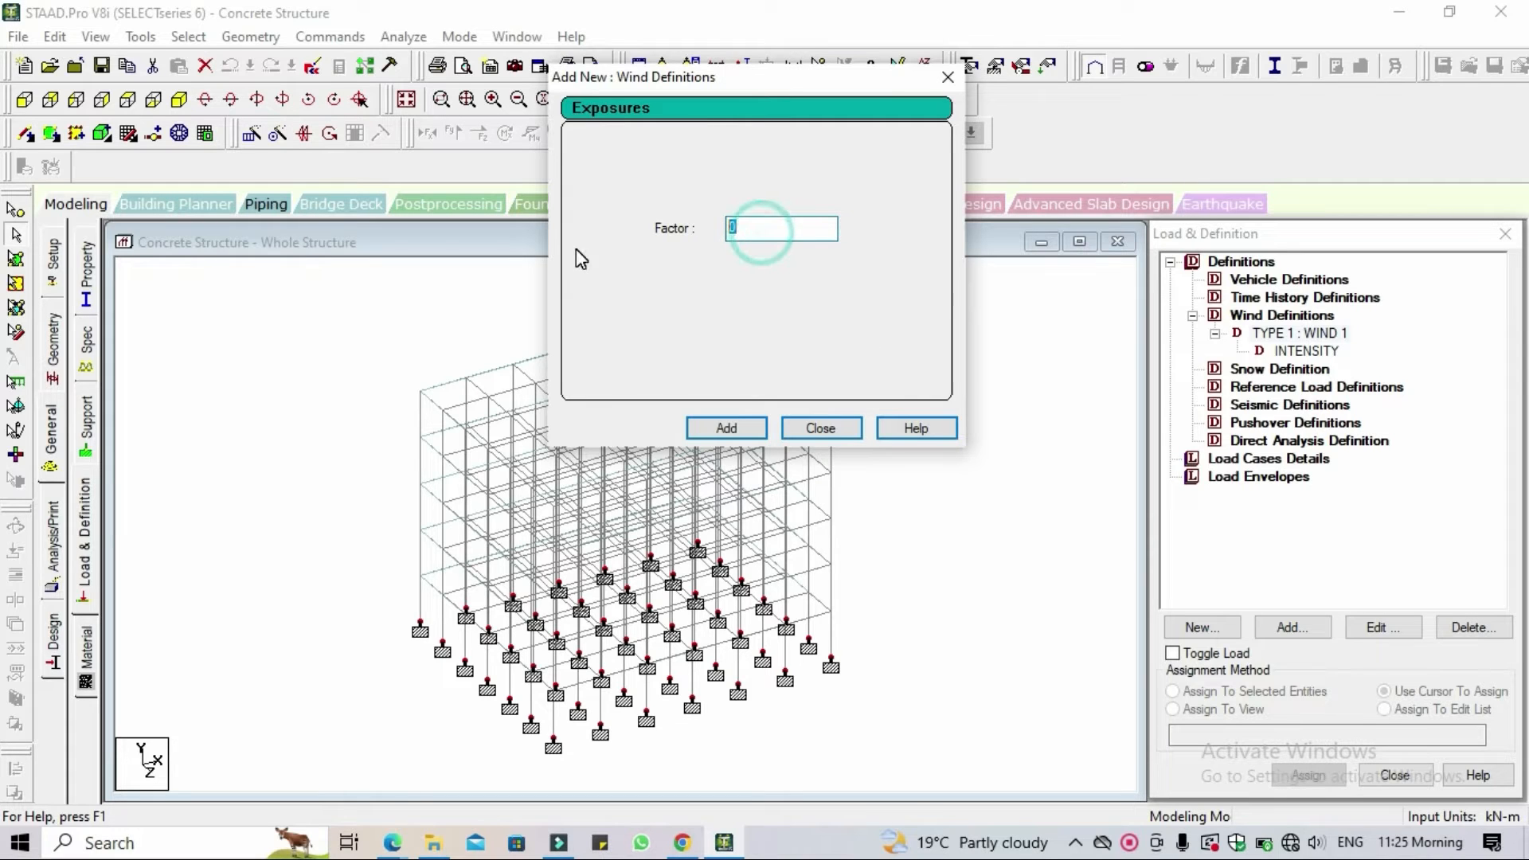
type("1")
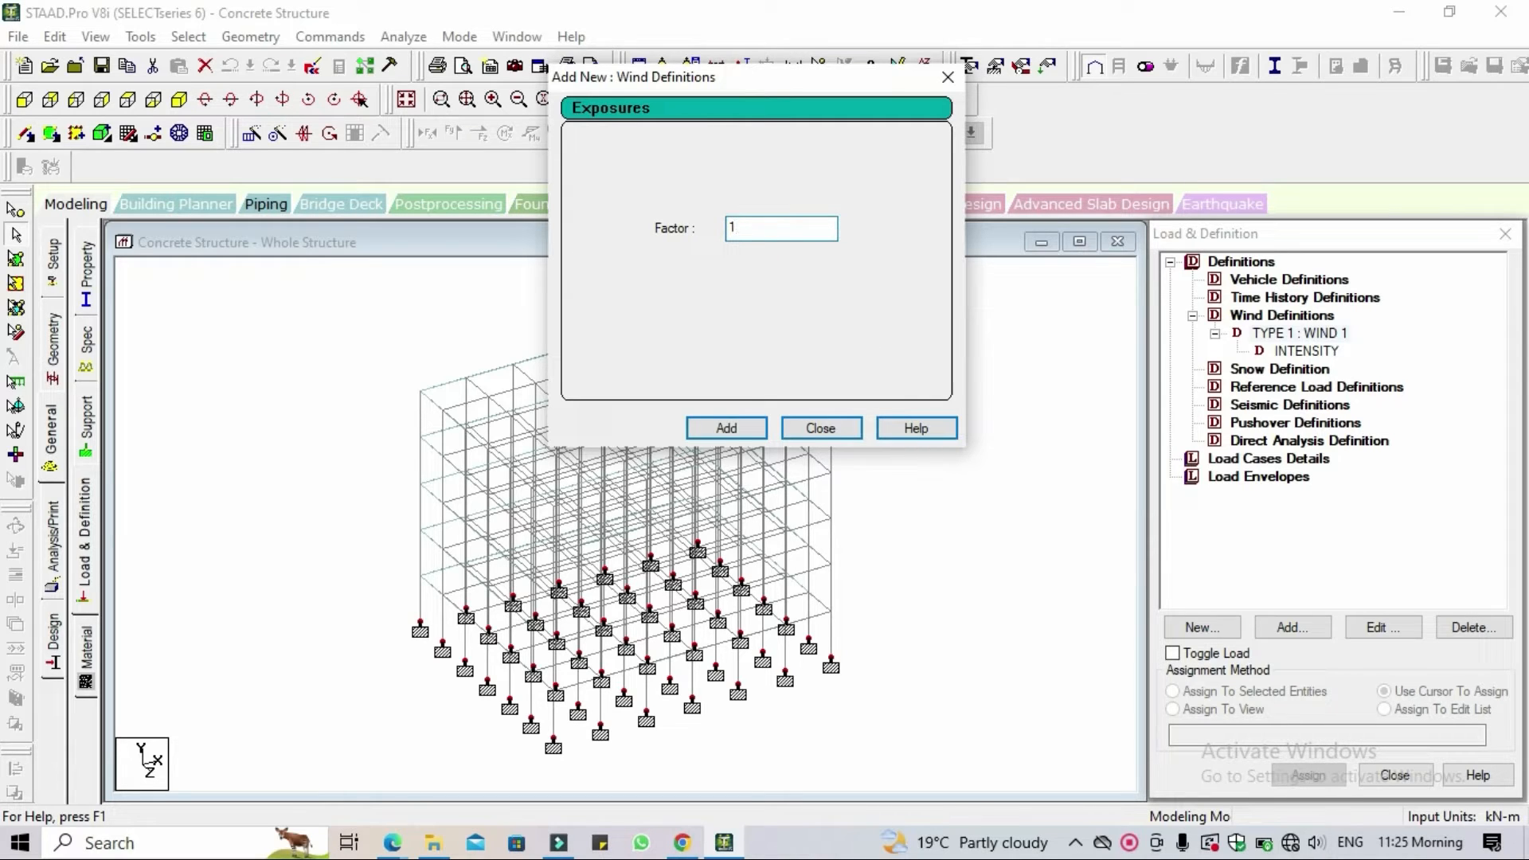
left_click(727, 428)
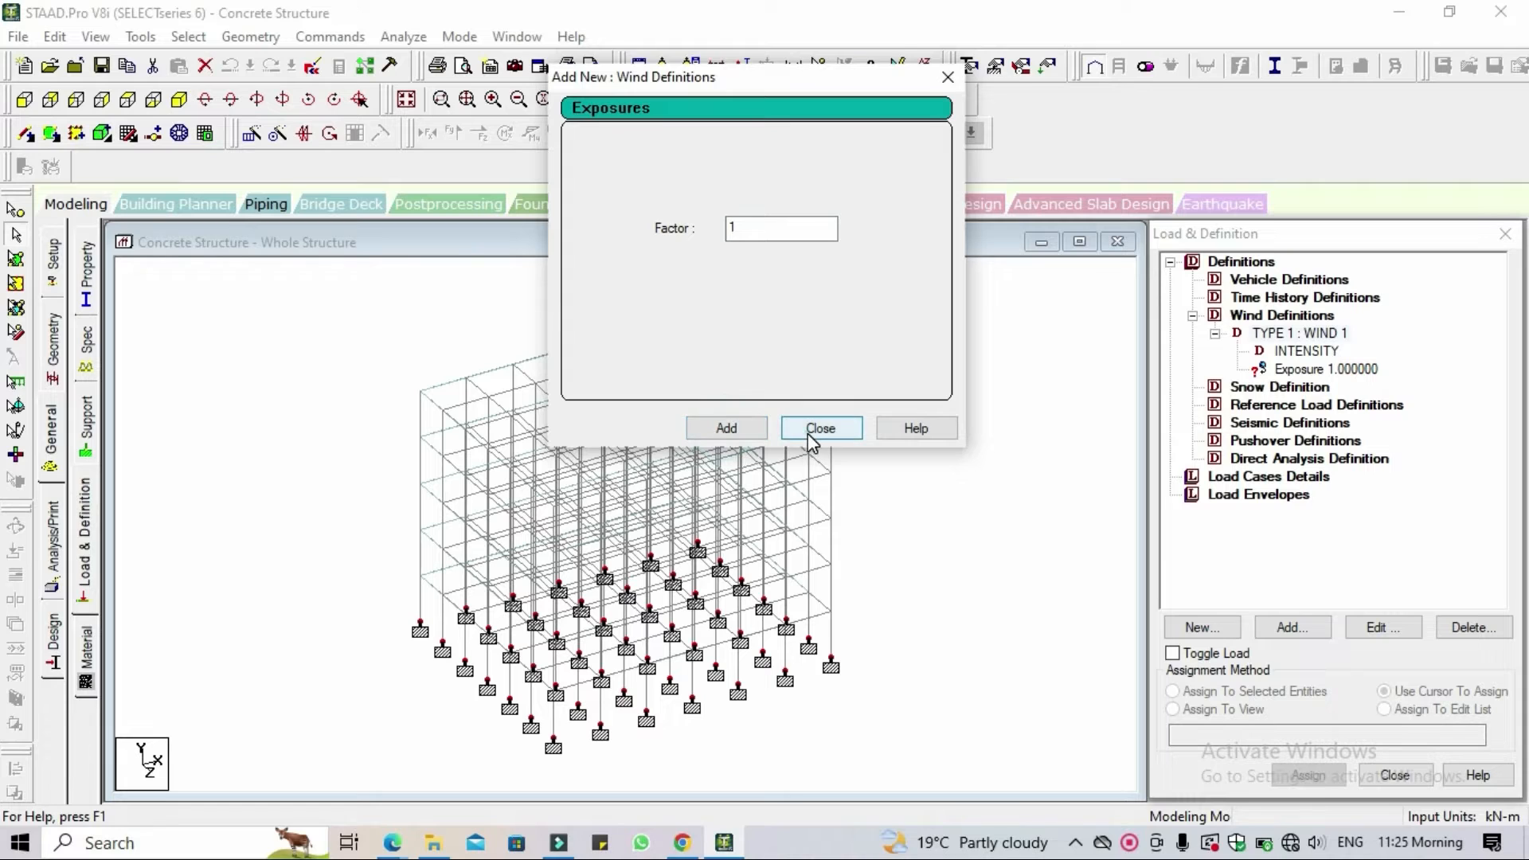
left_click(820, 430)
Assign the wind exposure of factor 1 to all nodes in the view and clear the selection.
left_click(1325, 368)
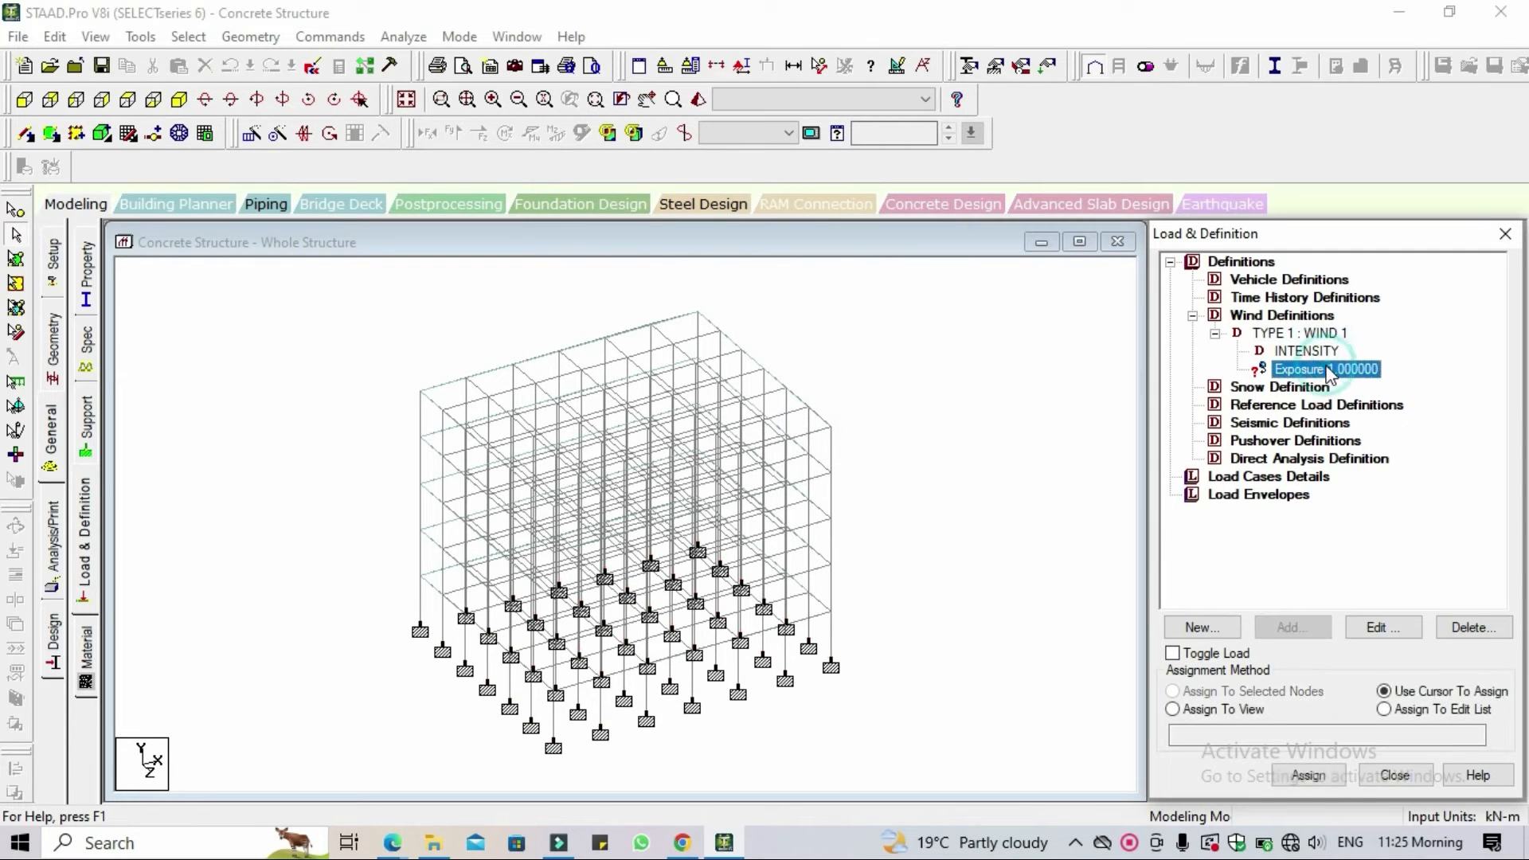
left_click(1252, 710)
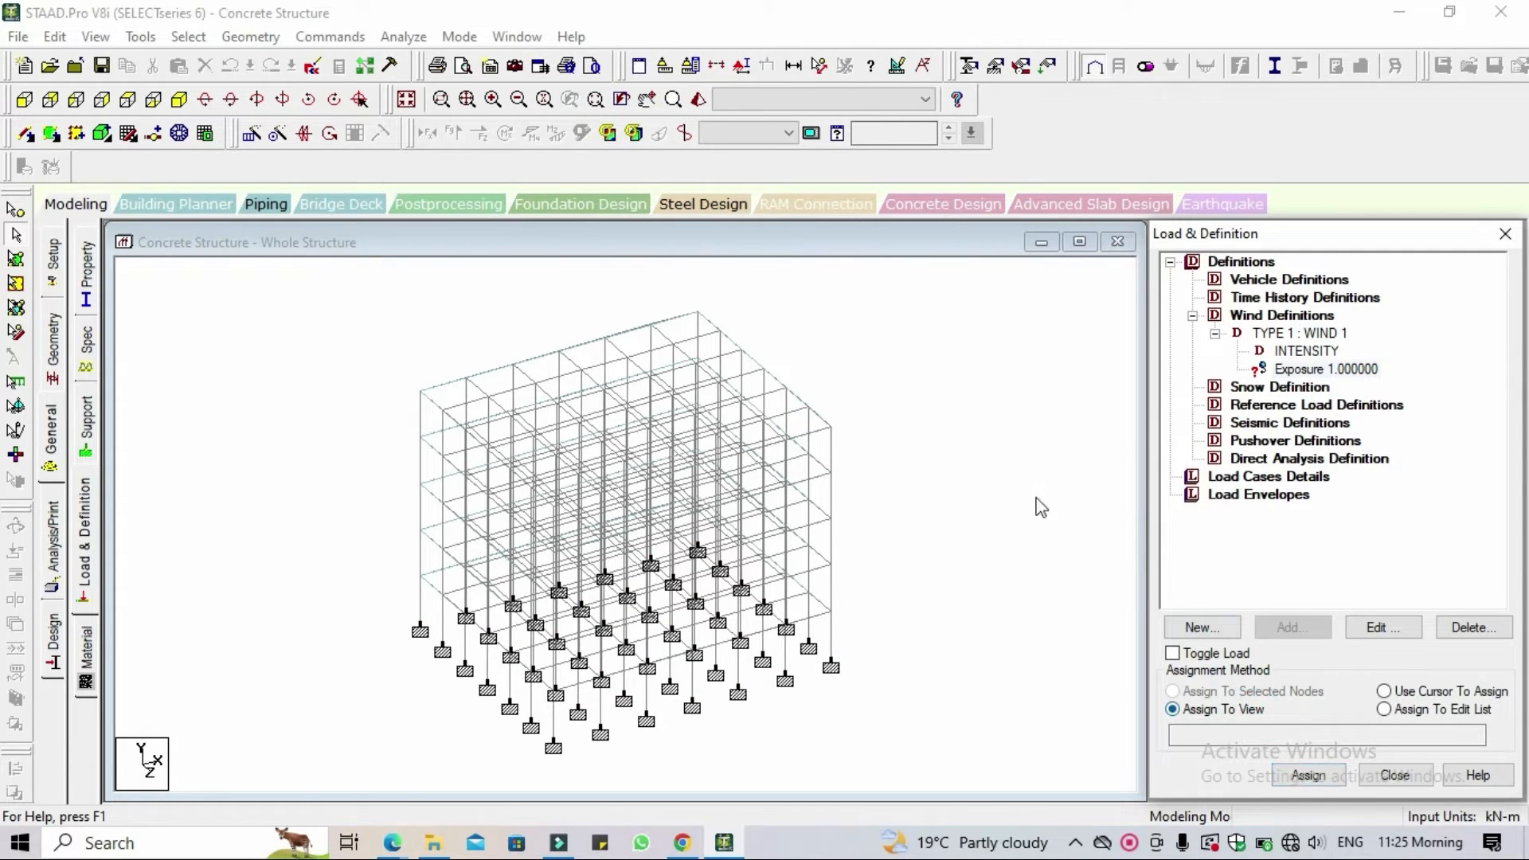
left_click(1310, 777)
left_click(1365, 568)
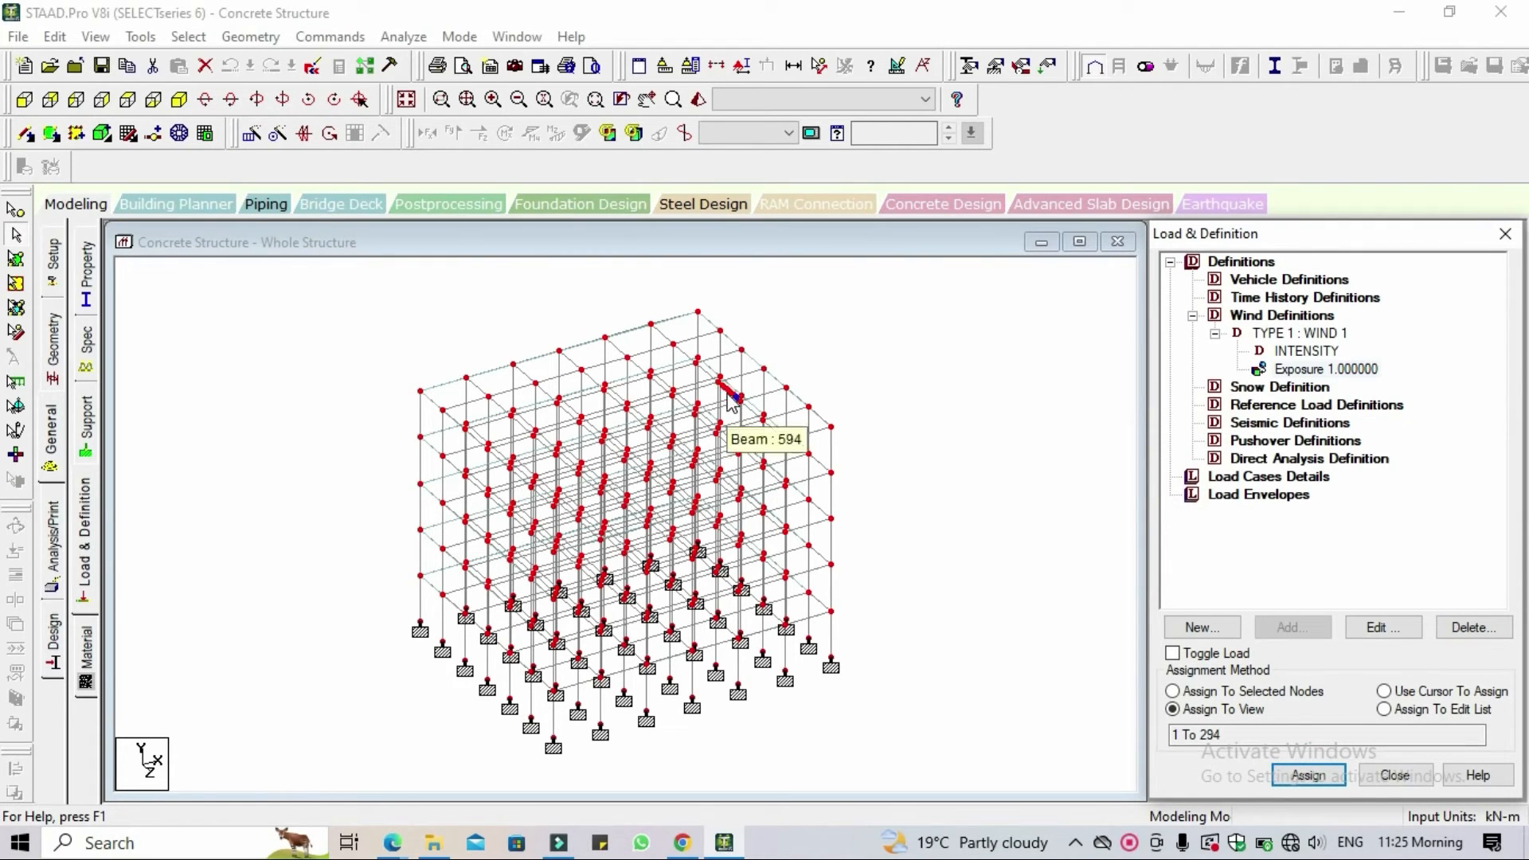
left_click(937, 399)
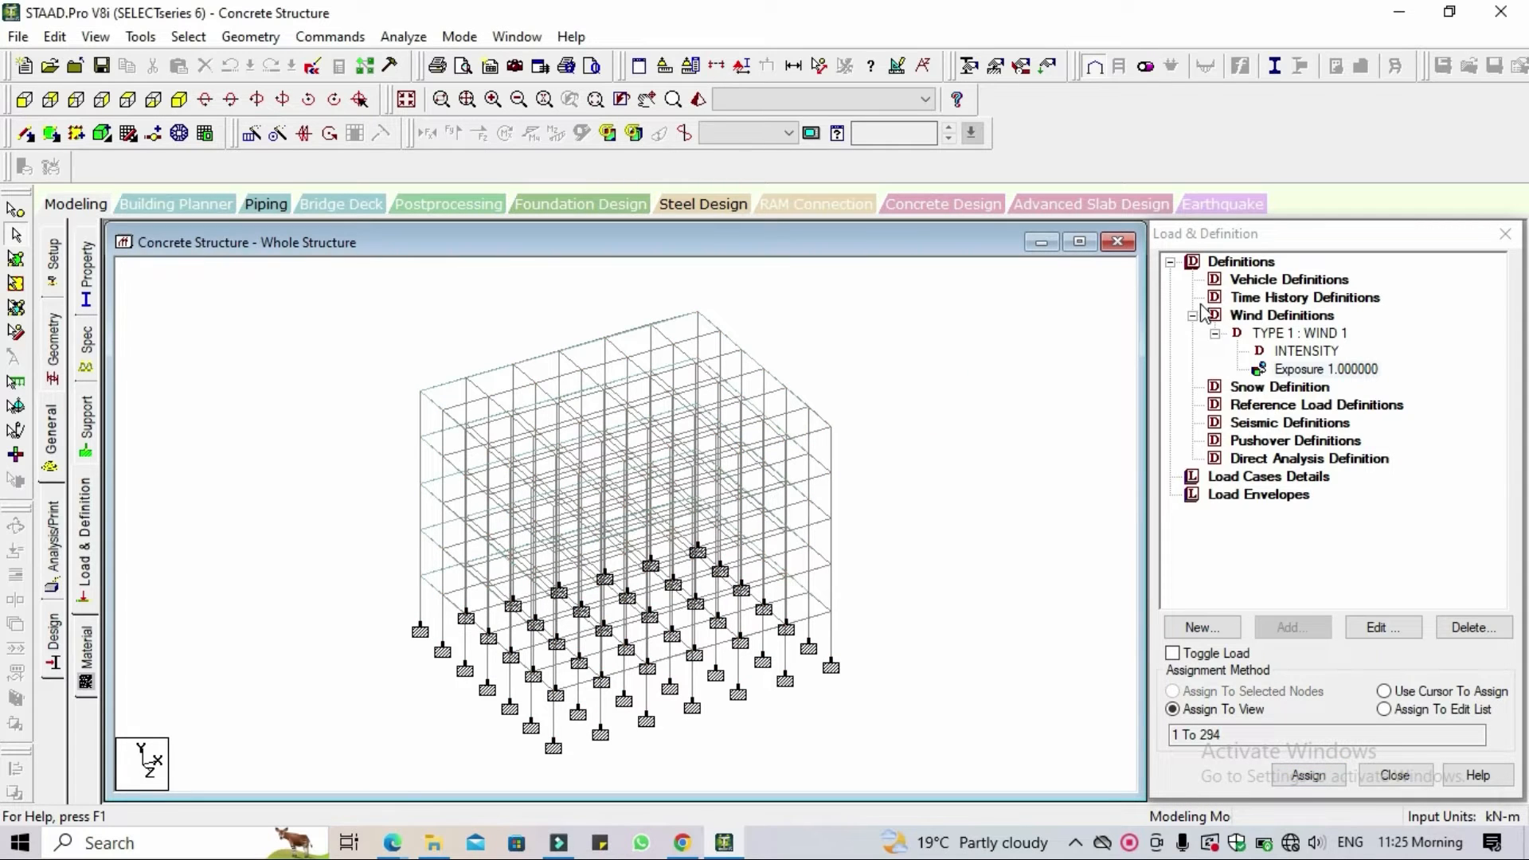
Start a new seismic definition of type Indian: IS 1893 - 2002/2005 and open its parameter generator.
left_click(1304, 426)
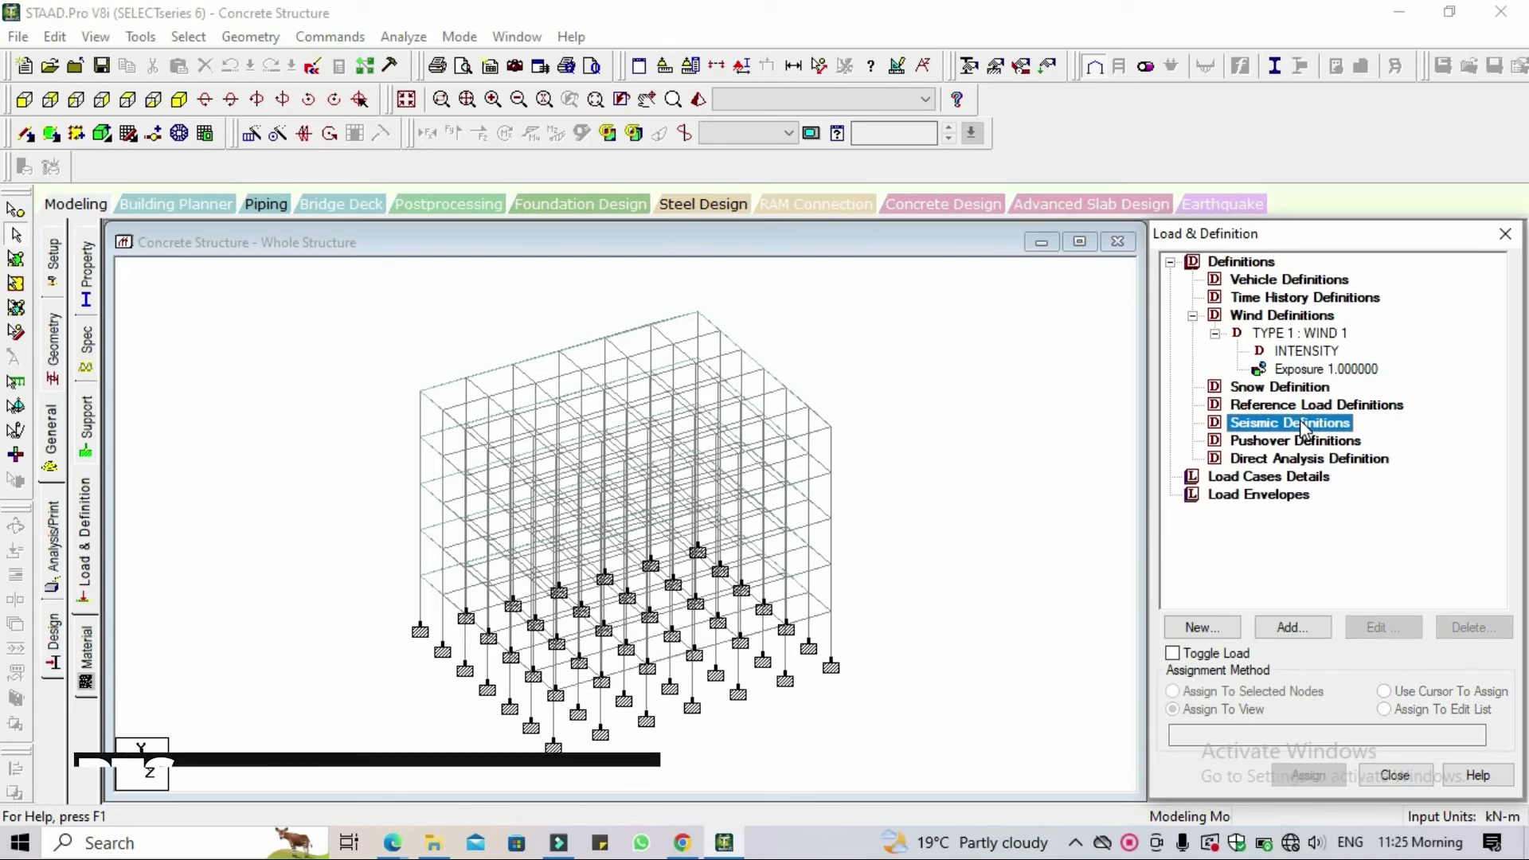
left_click(1292, 629)
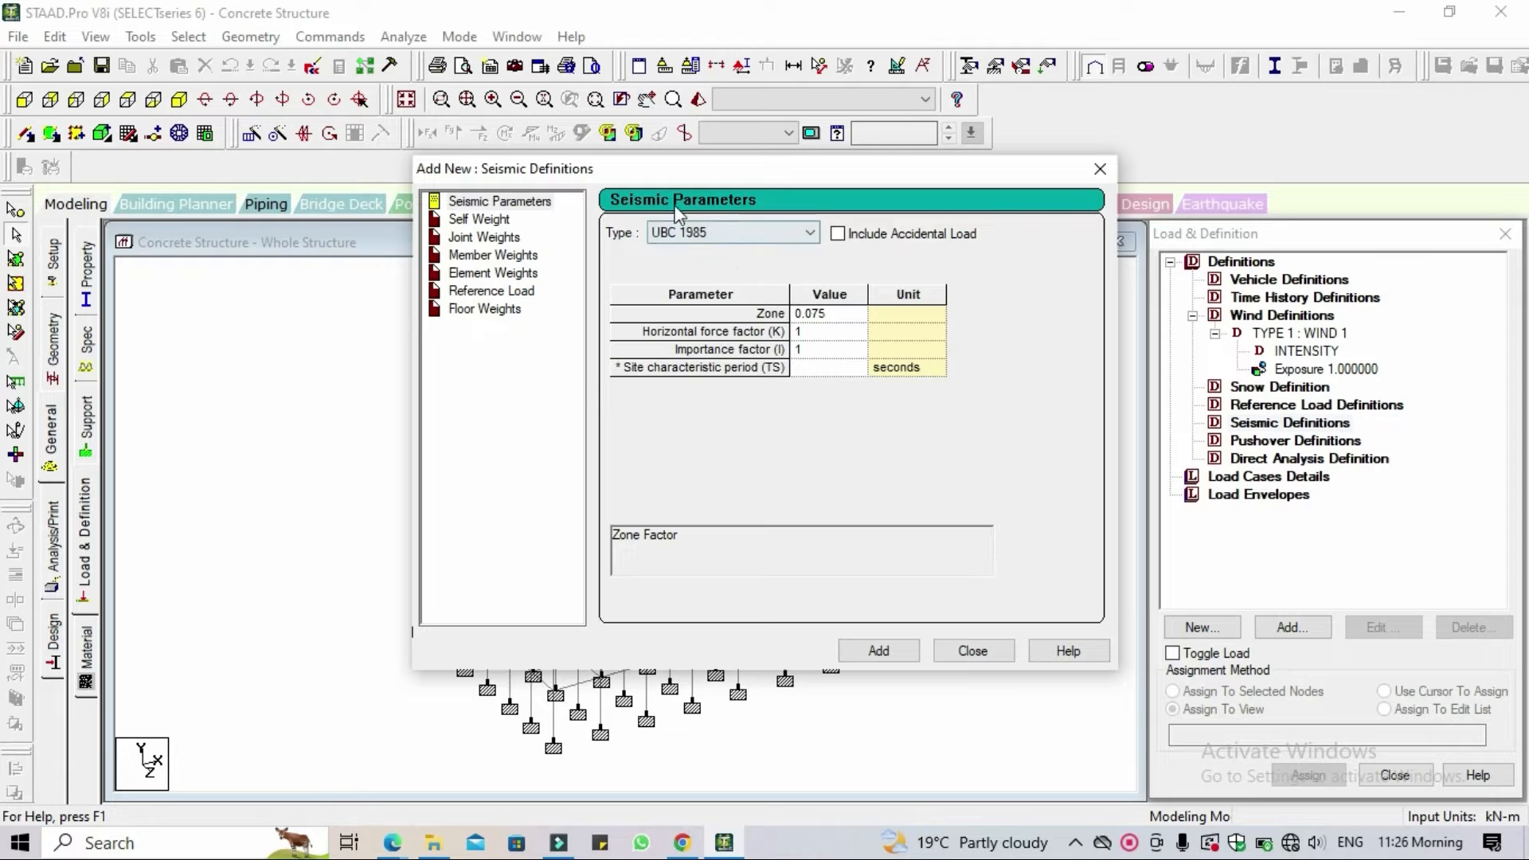
left_click(733, 237)
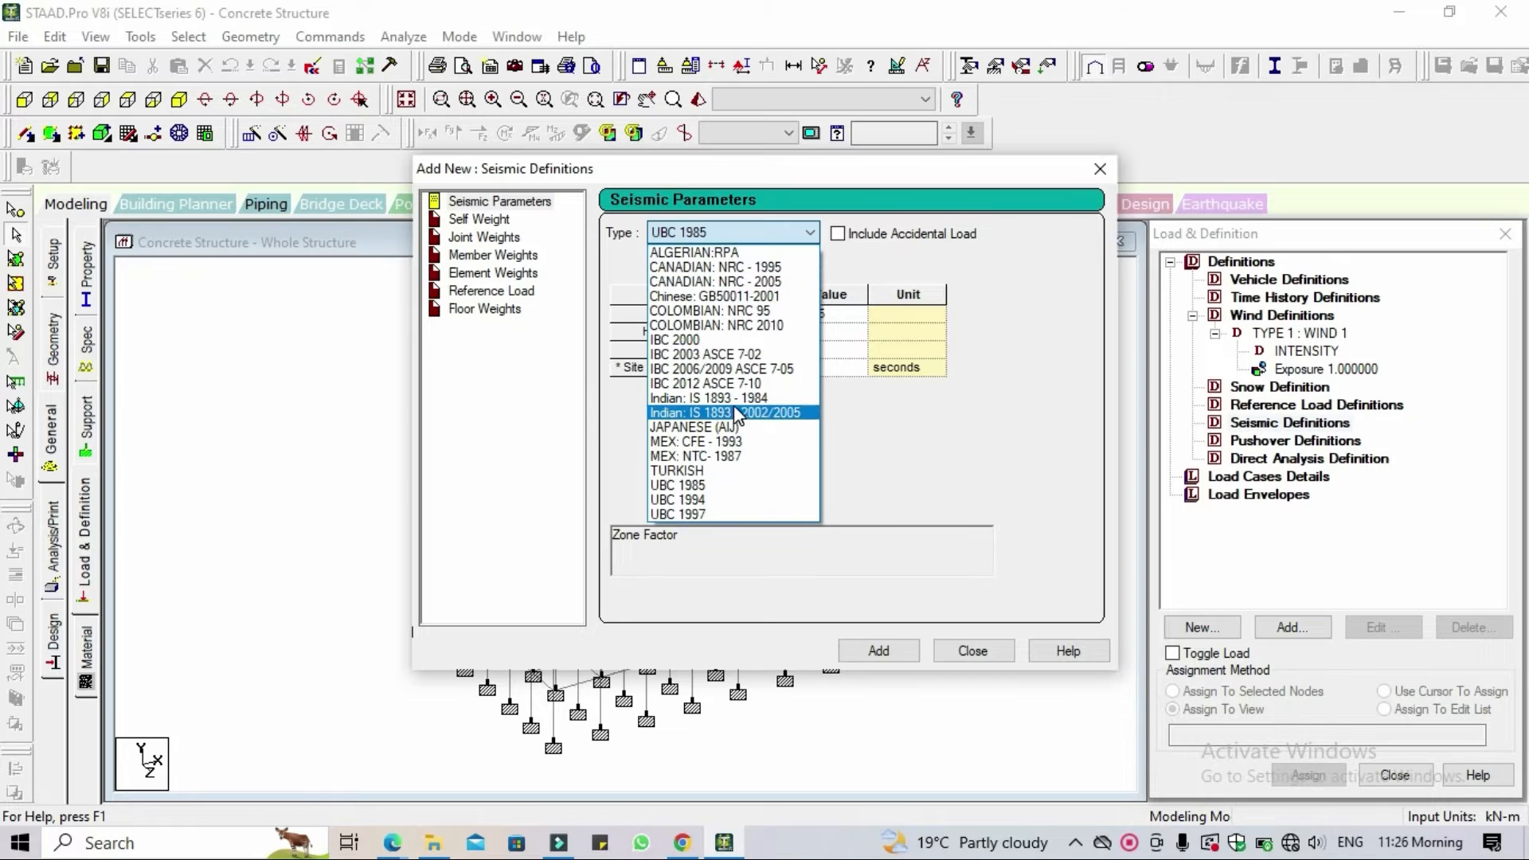
left_click(808, 414)
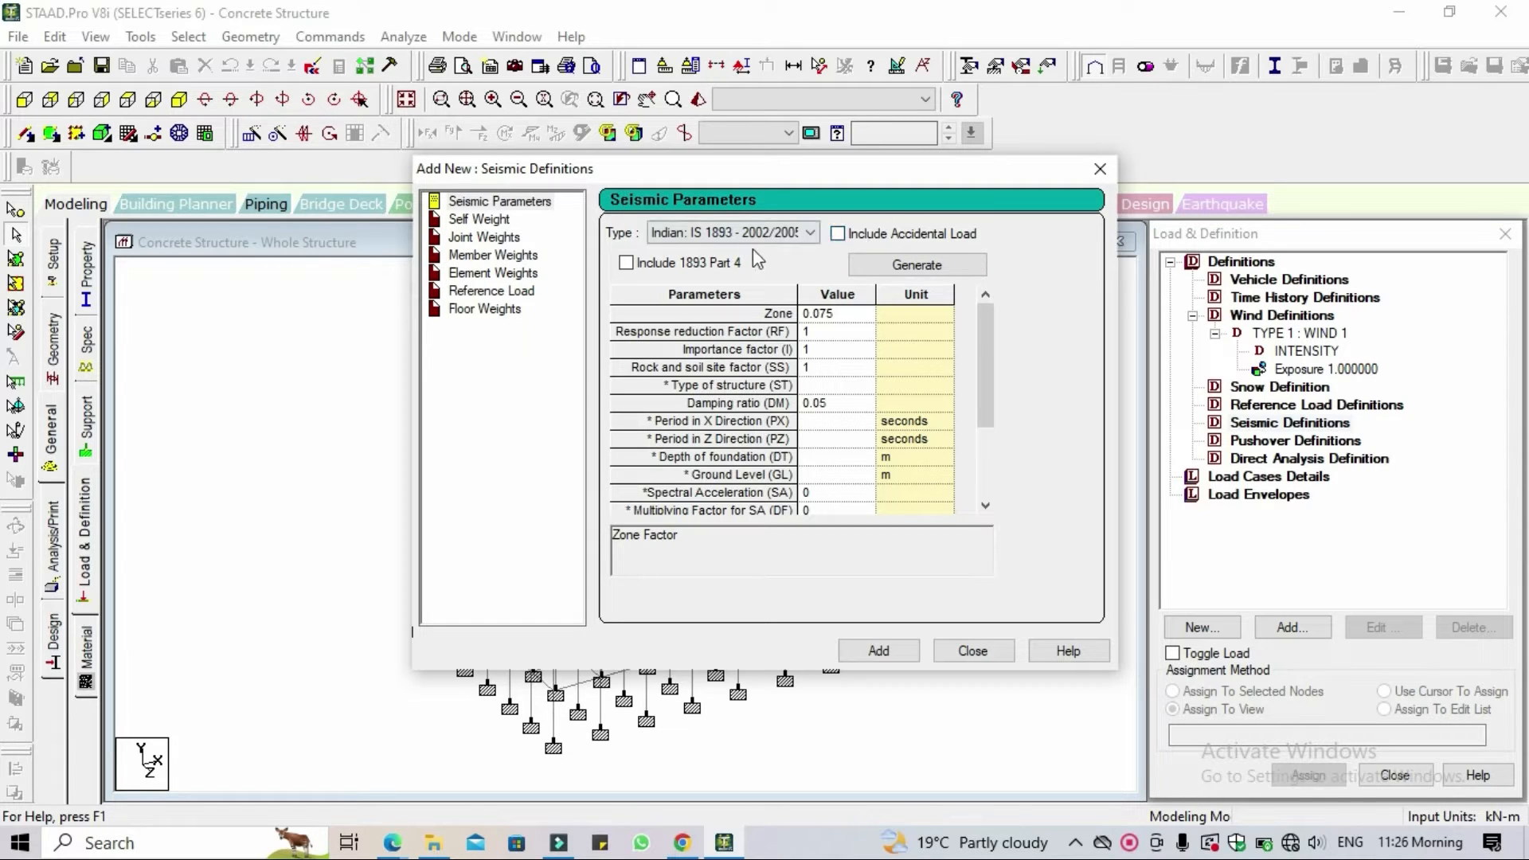
left_click(912, 267)
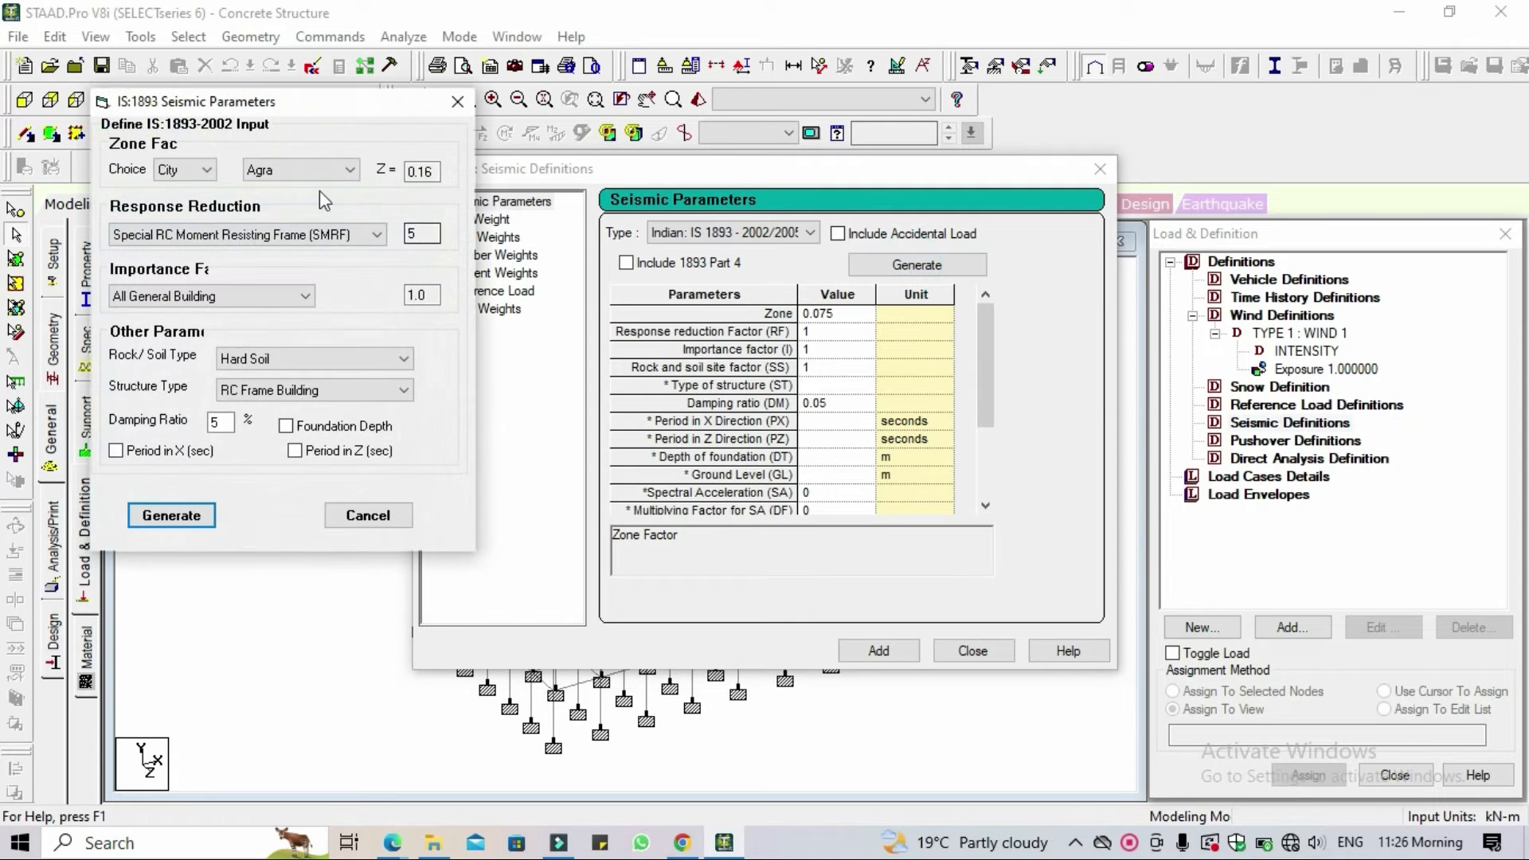
left_click(208, 171)
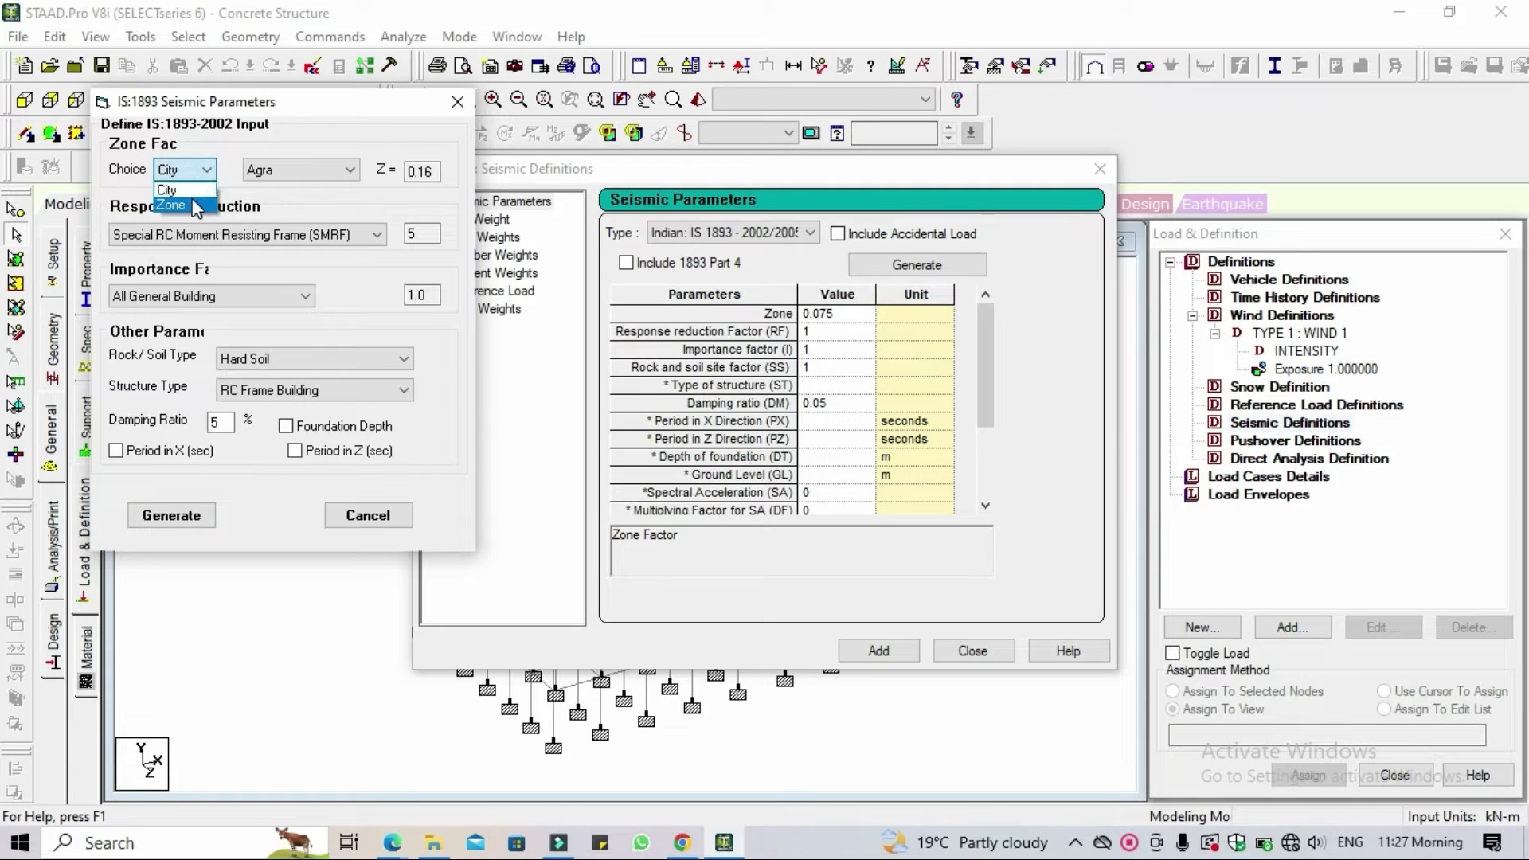
left_click(193, 189)
left_click(314, 172)
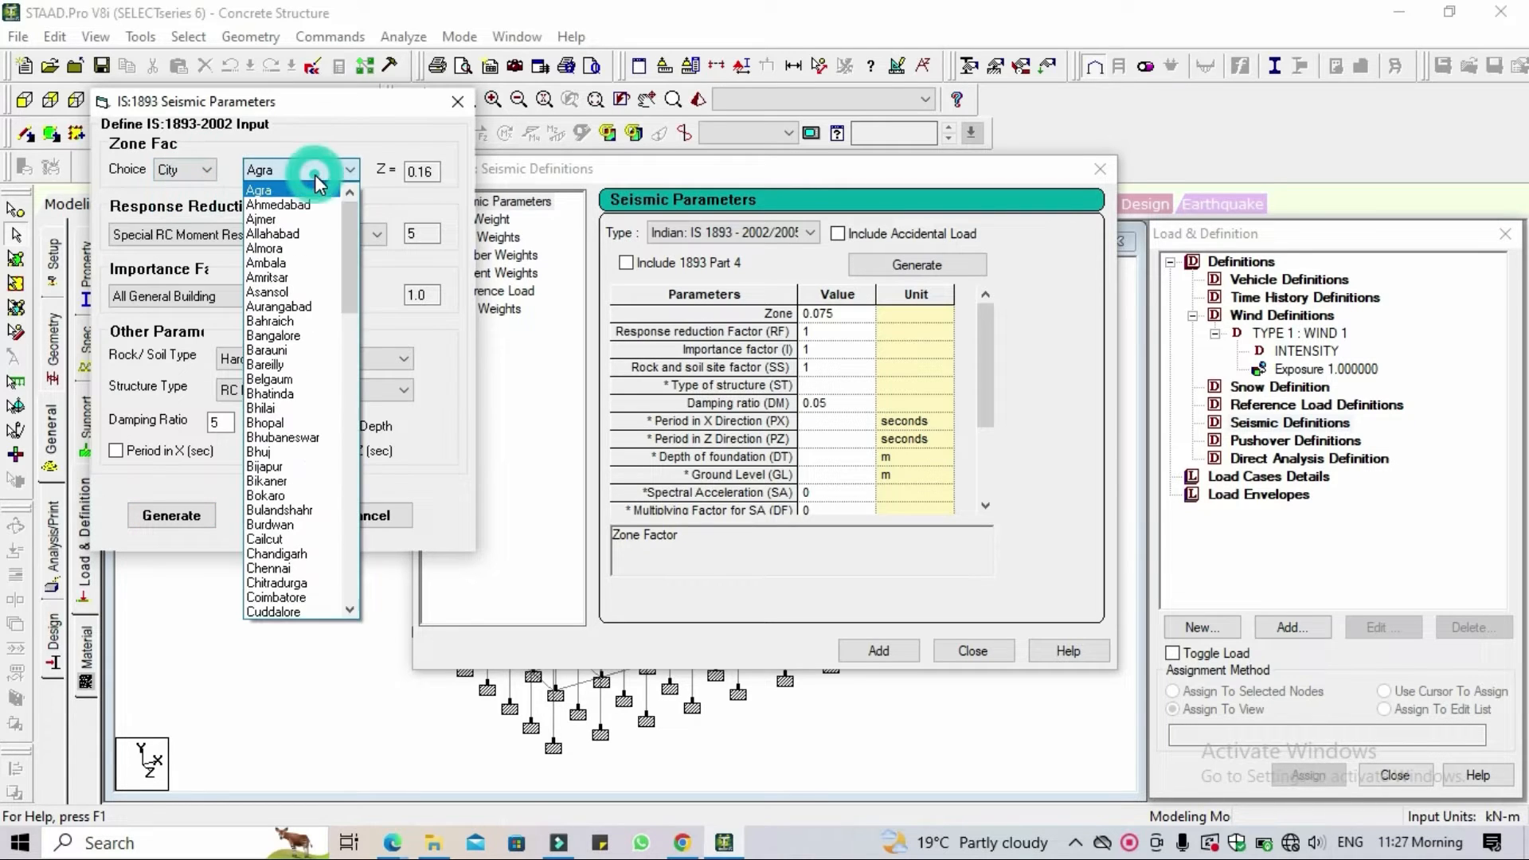
scroll(304, 549, "down", 3)
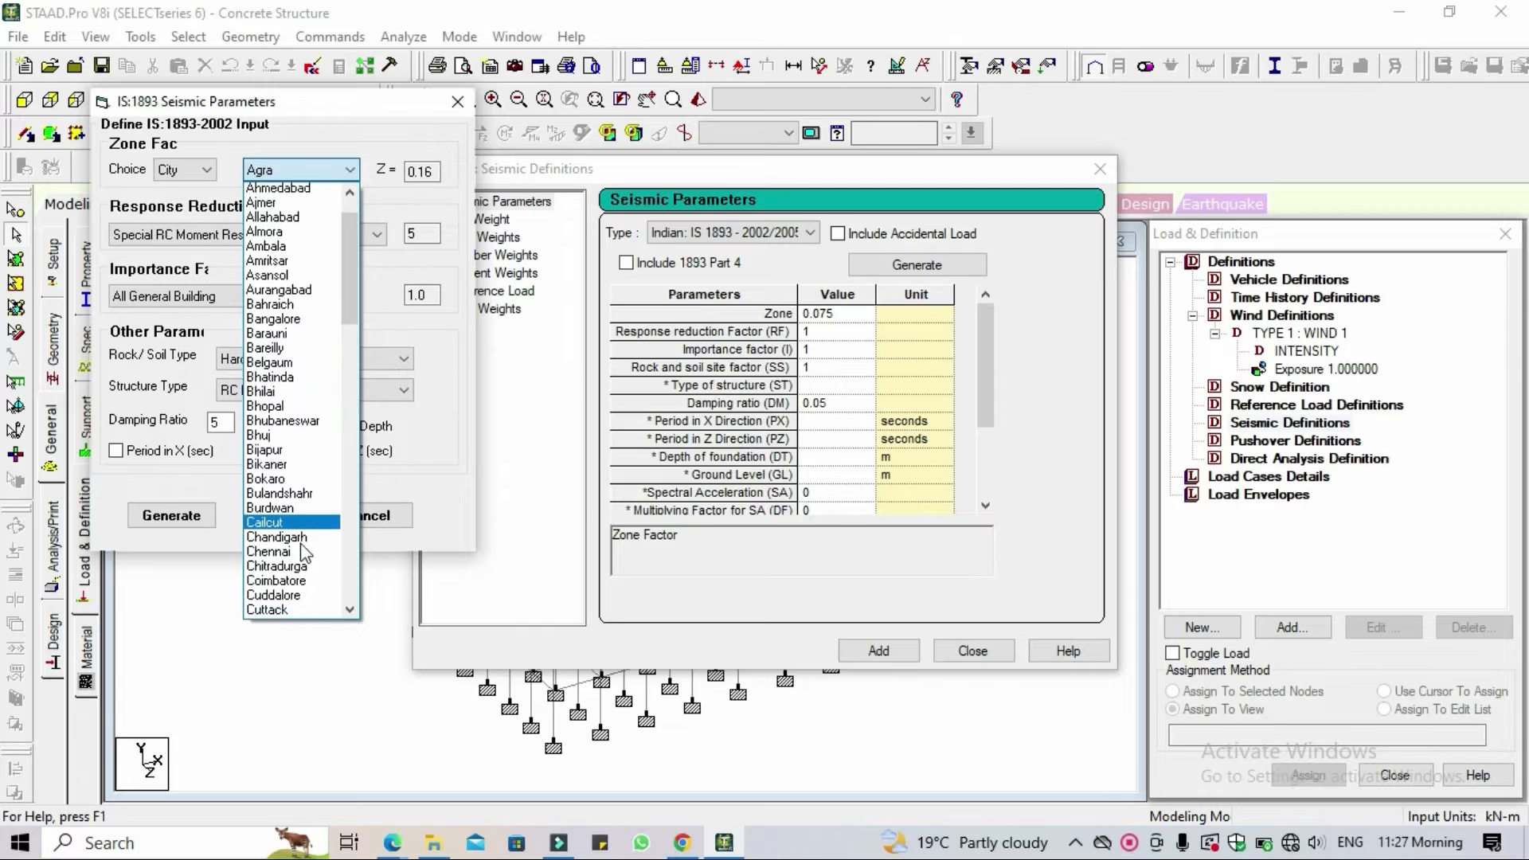
scroll(302, 548, "down", 3)
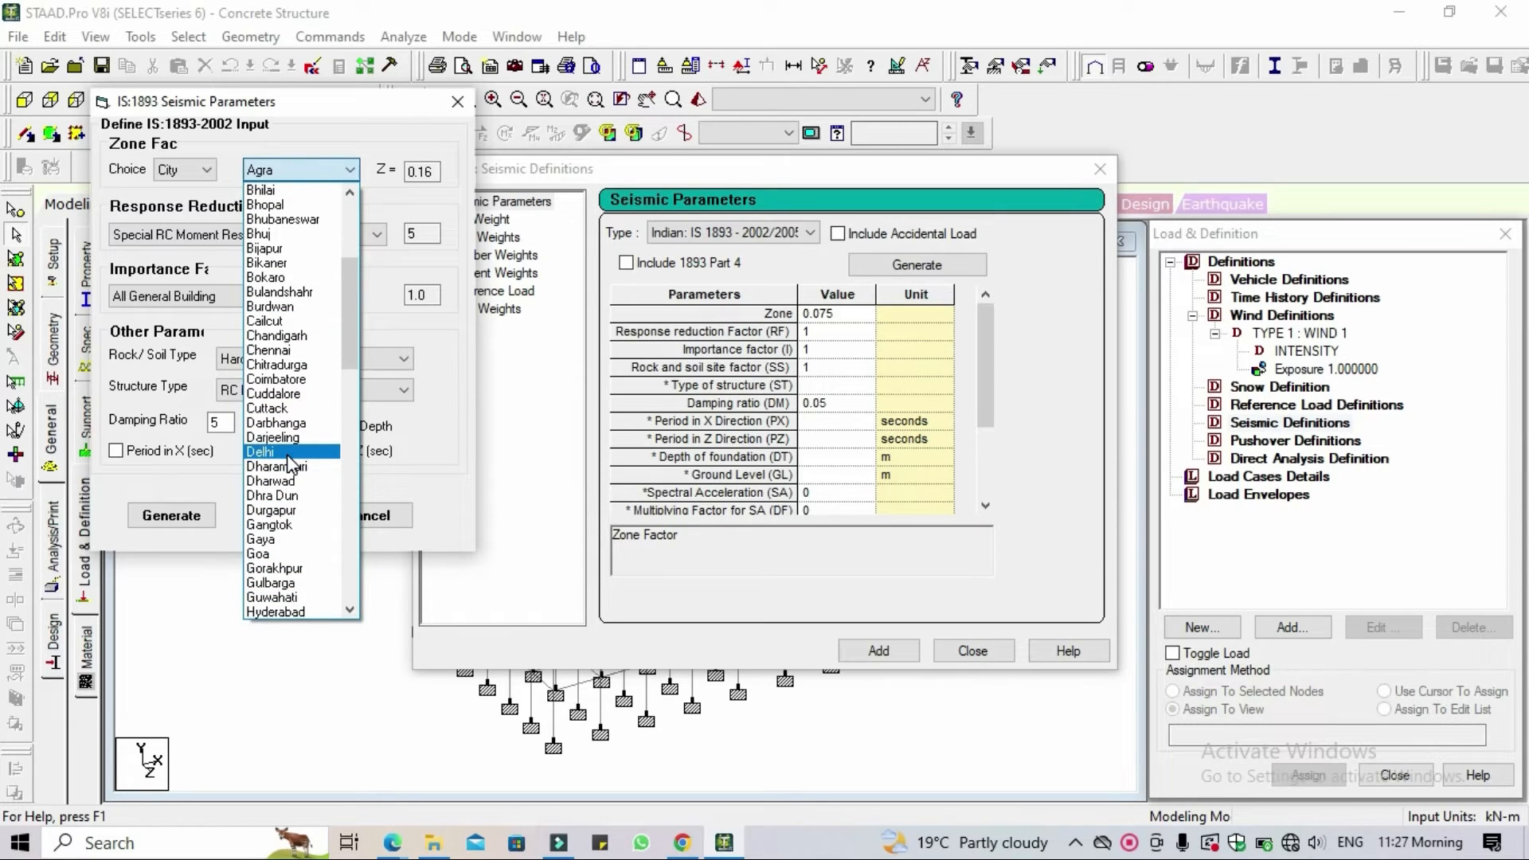
left_click(185, 169)
left_click(205, 170)
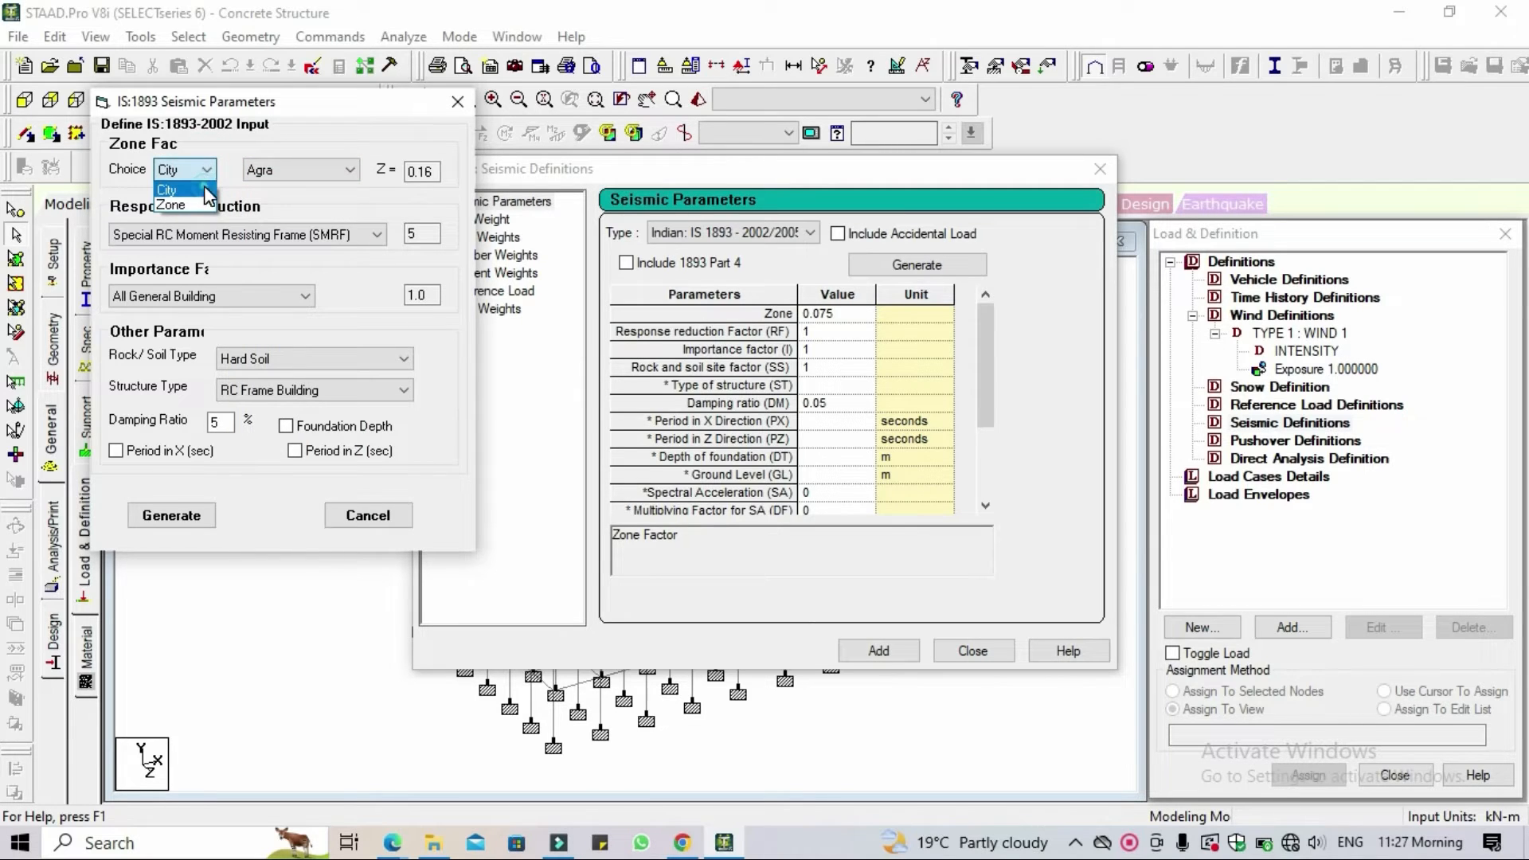
left_click(204, 185)
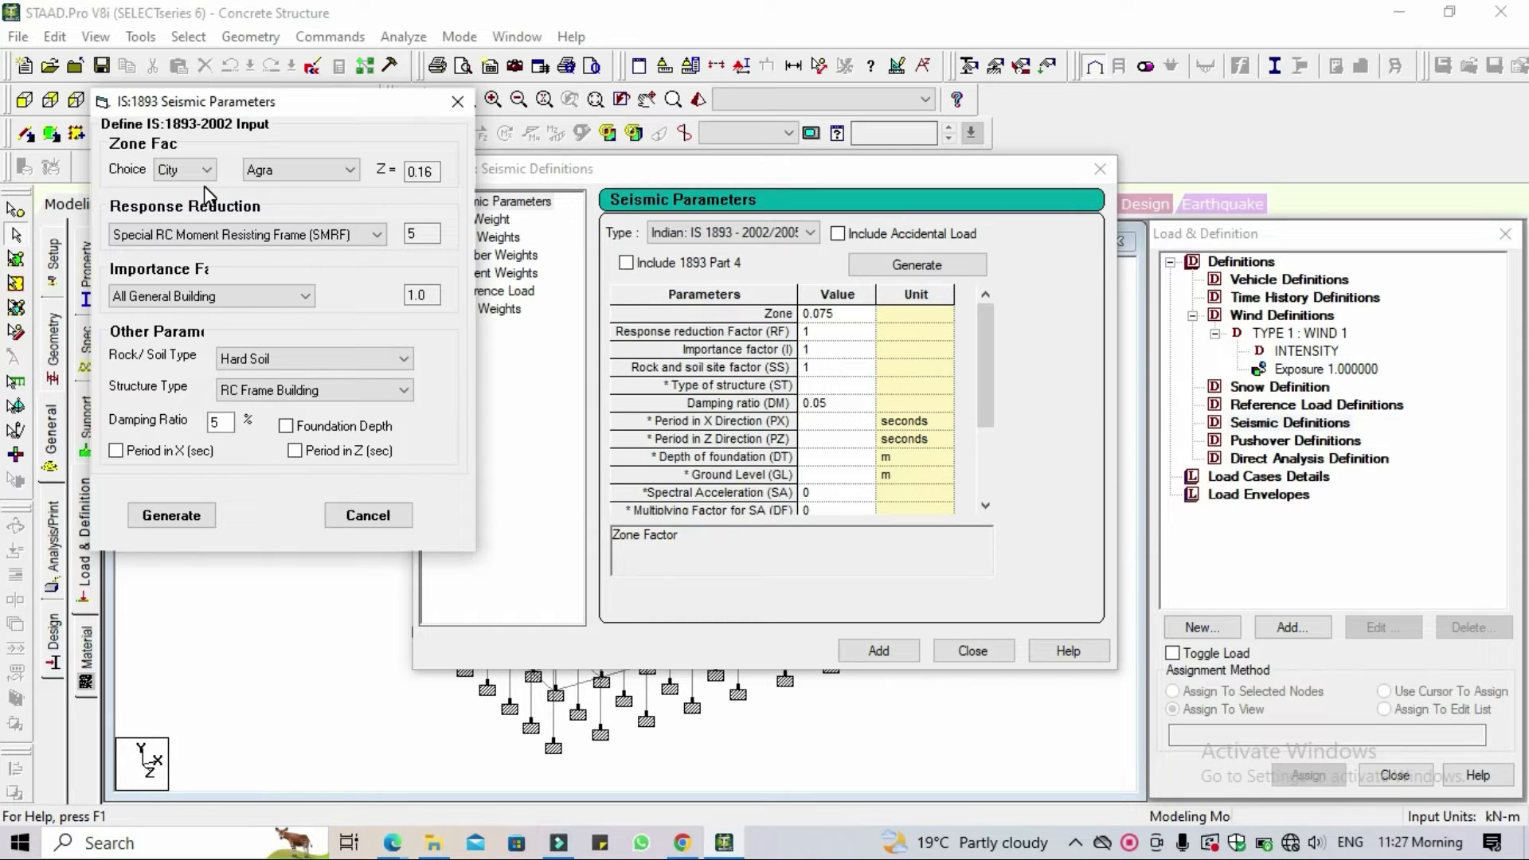
Choose Delhi as the city that determines the seismic zone factor.
left_click(289, 169)
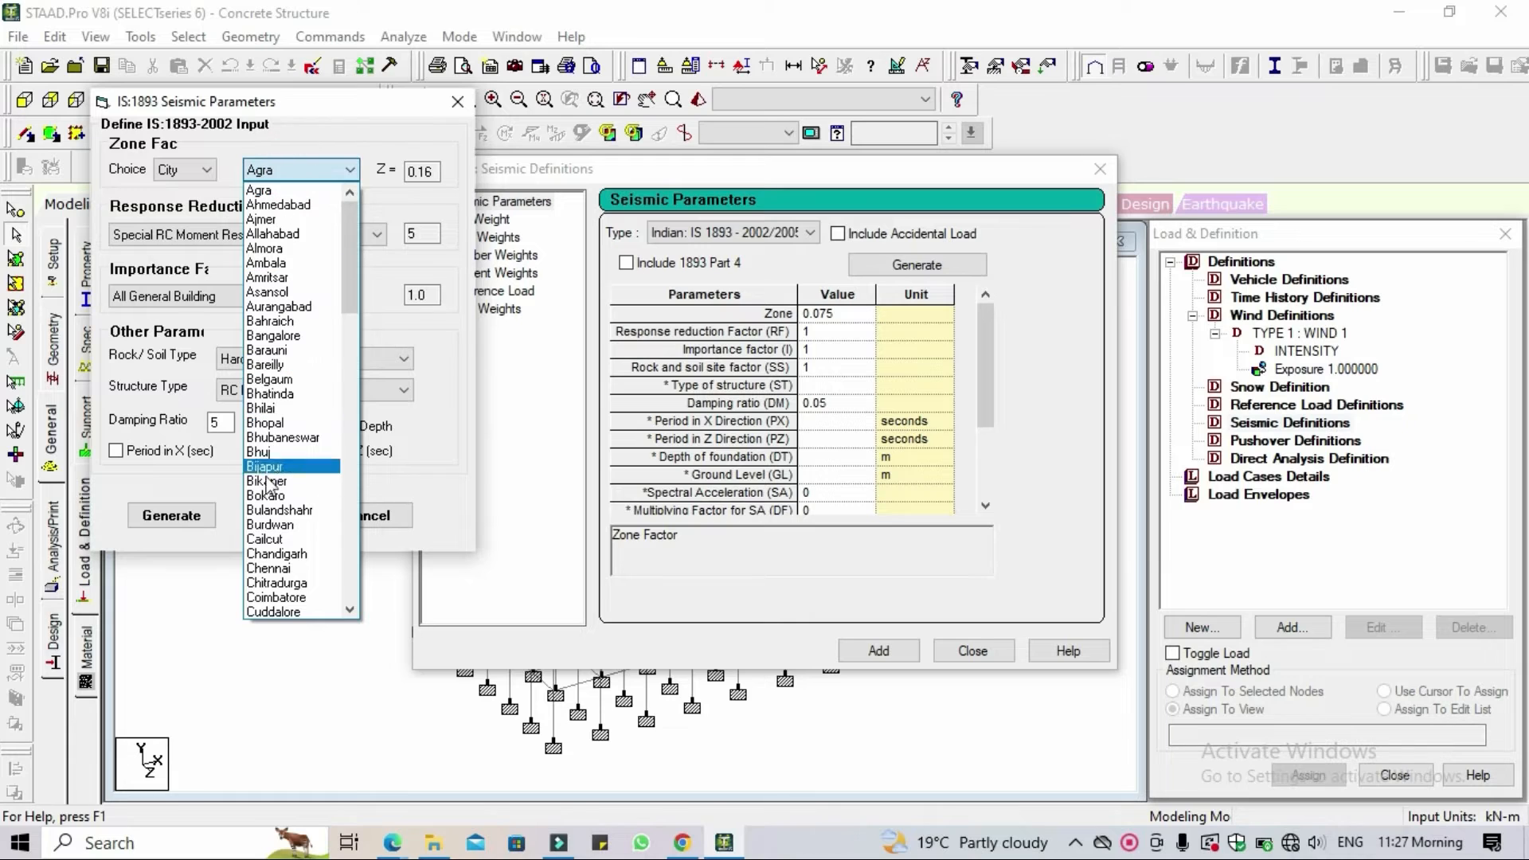
scroll(275, 541, "down", 3)
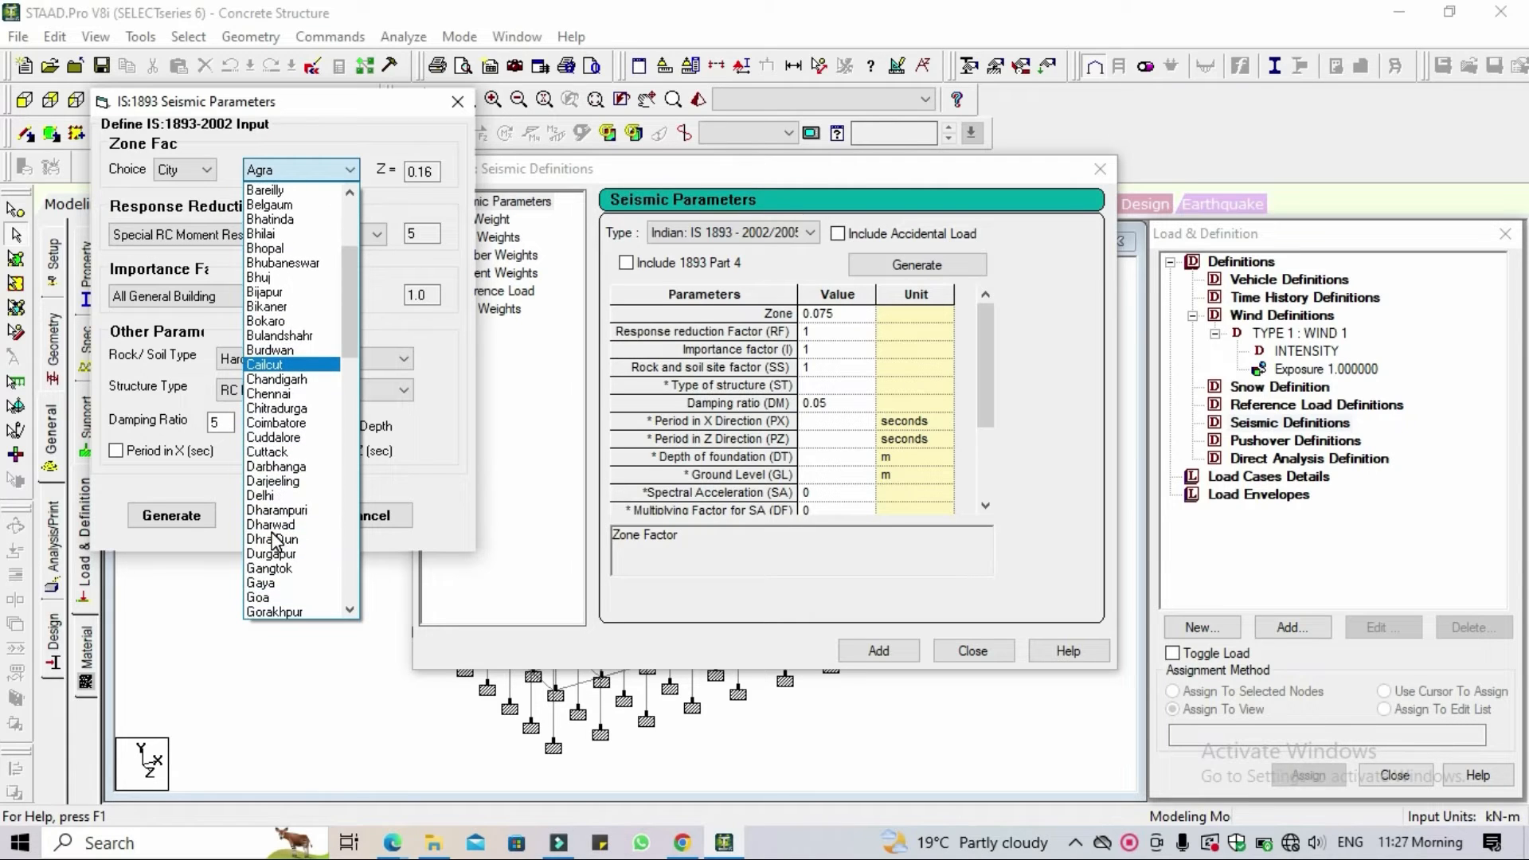
left_click(277, 496)
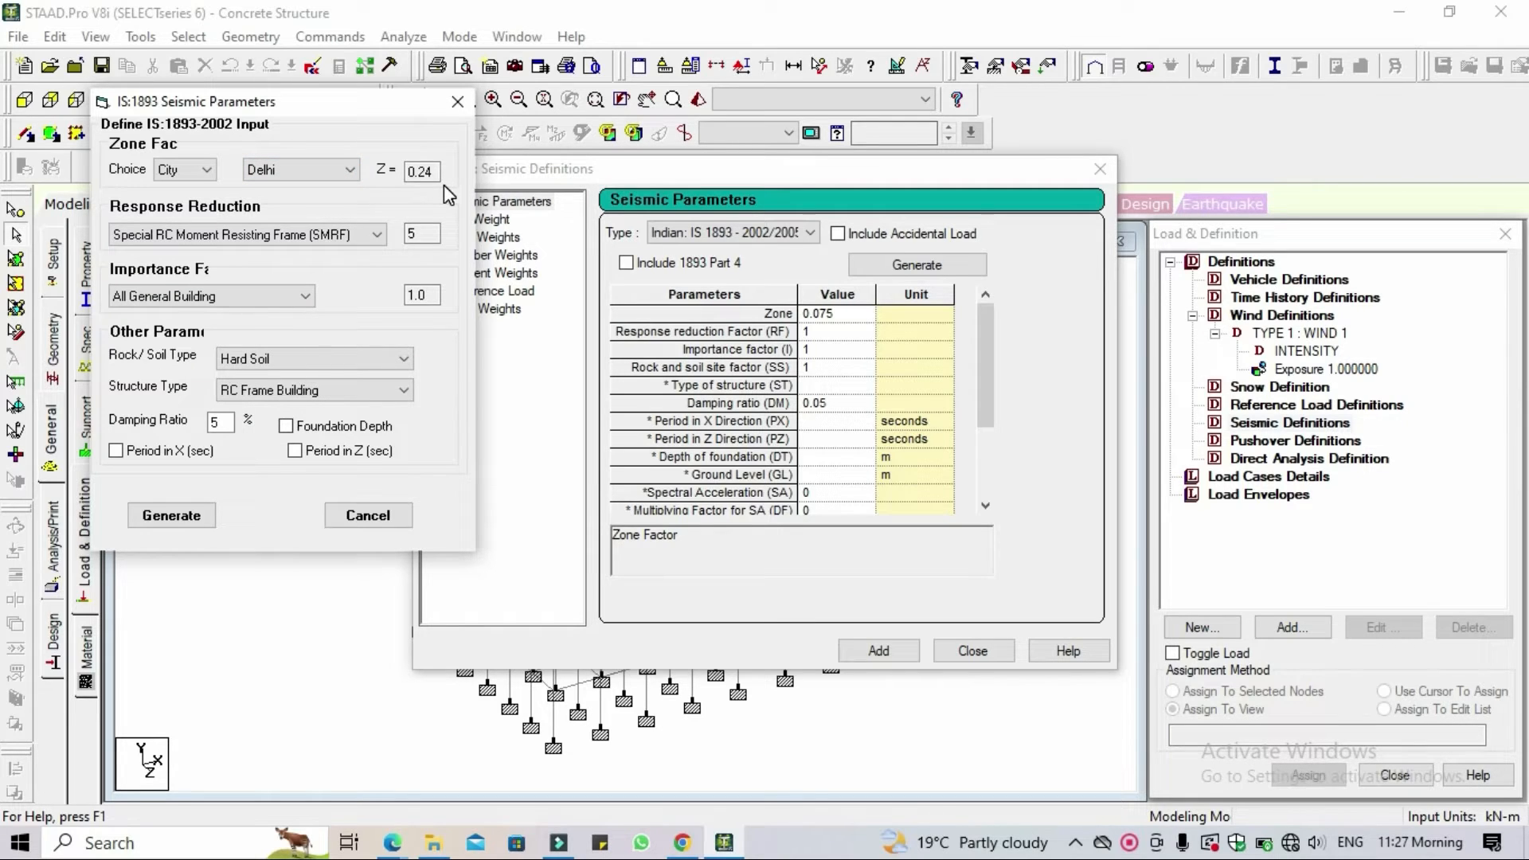
Define the IS 1893 input with city Delhi, Special RC Moment Resisting Frame (SMRF) and Medium Soil.
left_click(206, 170)
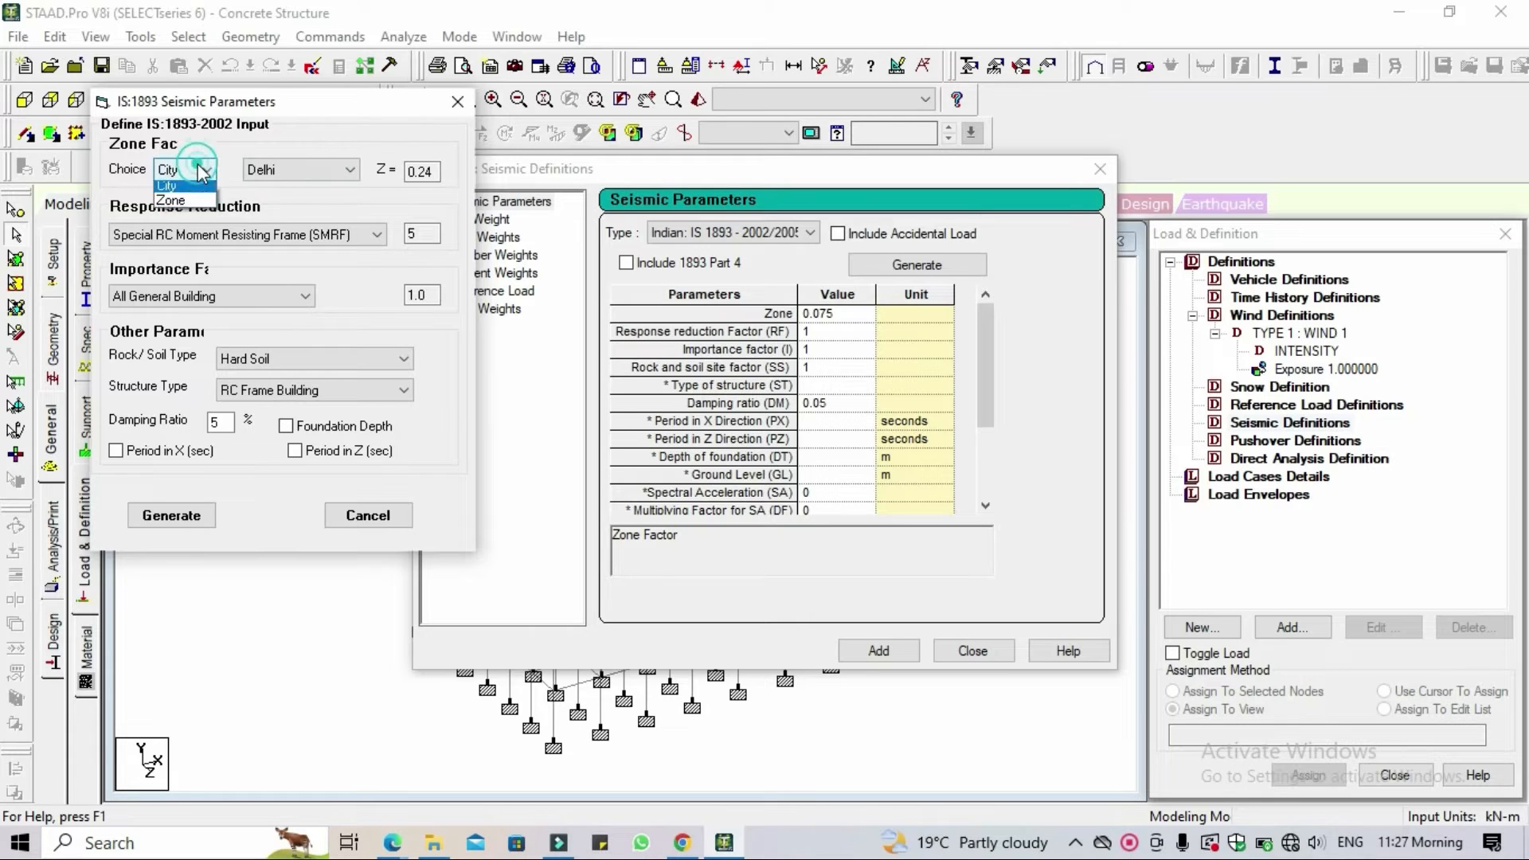
left_click(274, 204)
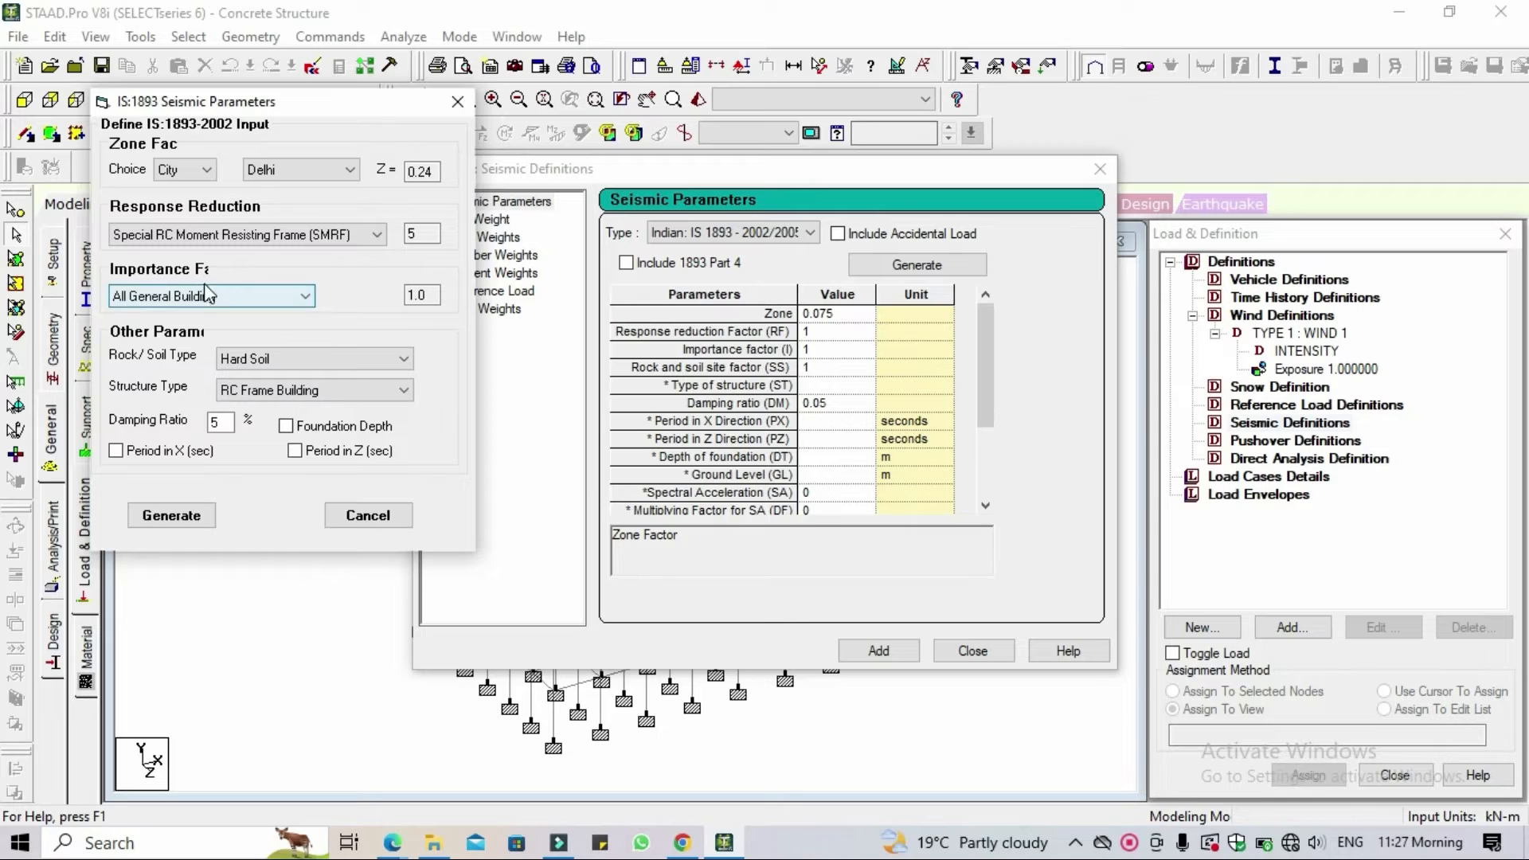
left_click(376, 235)
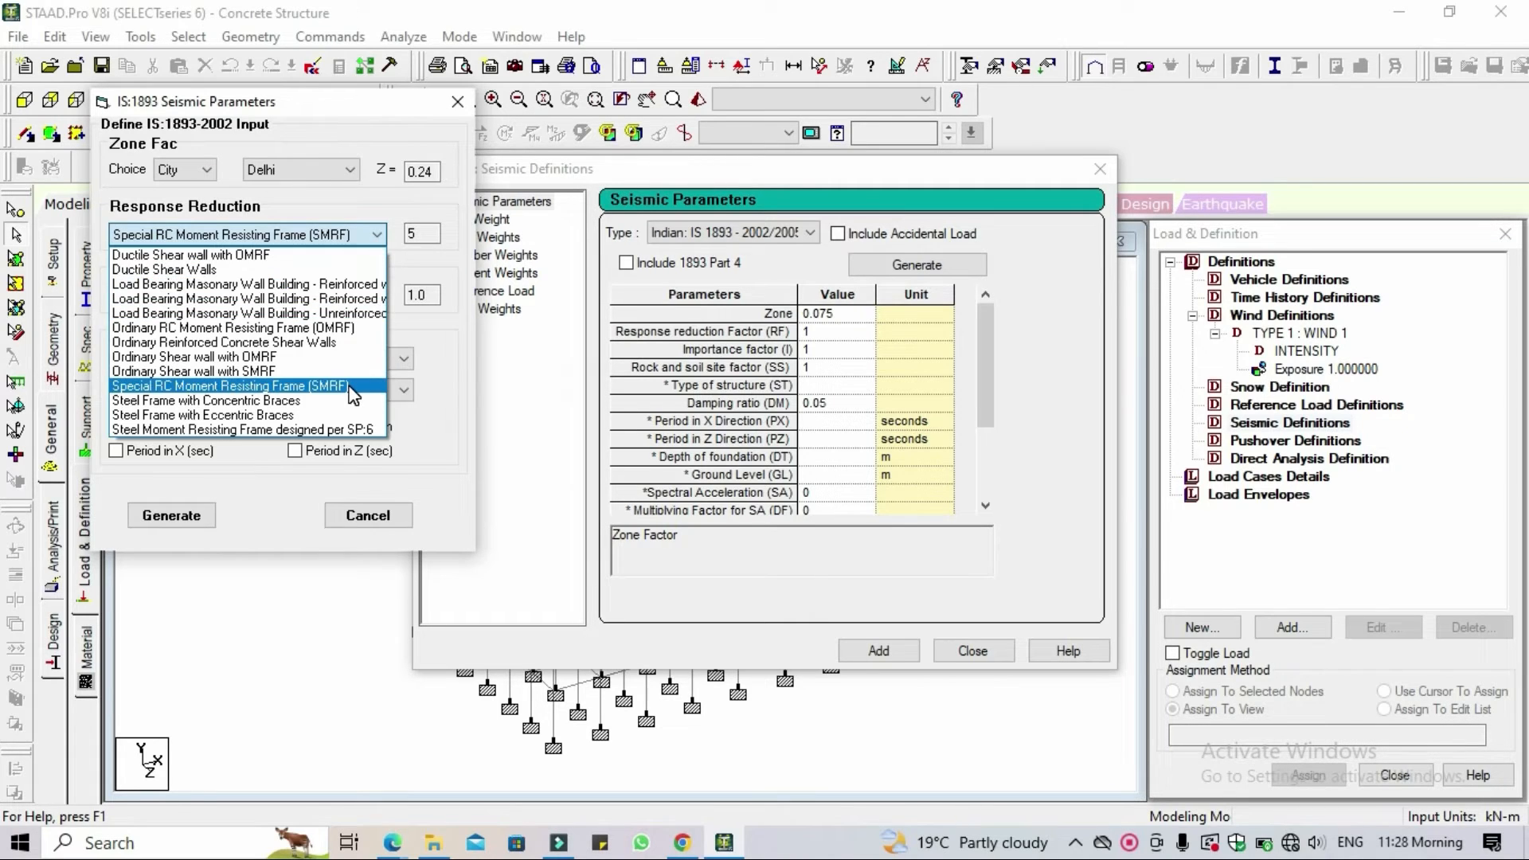
left_click(450, 407)
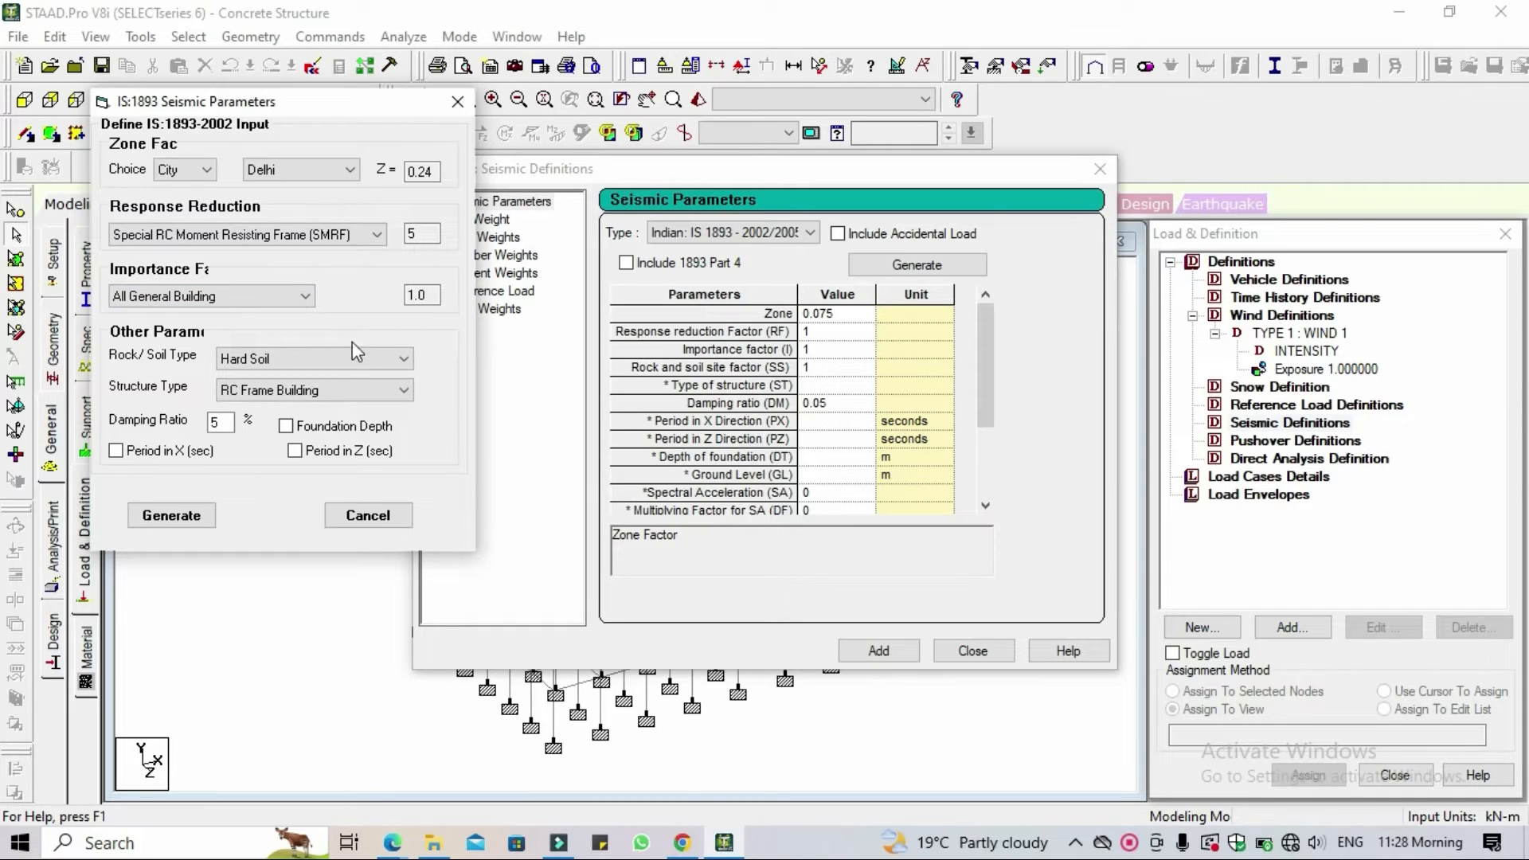
left_click(339, 361)
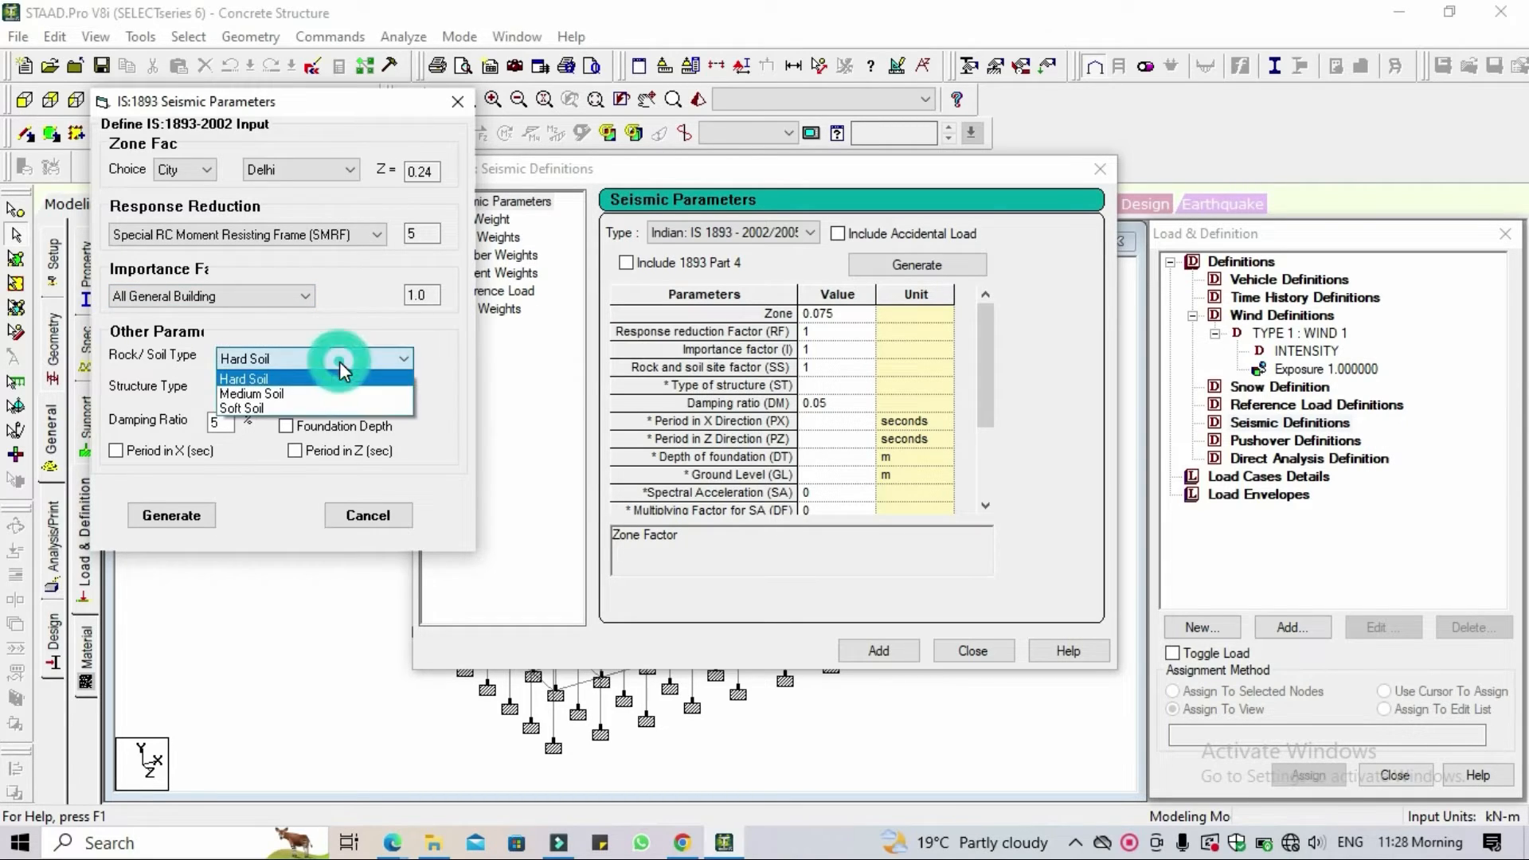
left_click(327, 401)
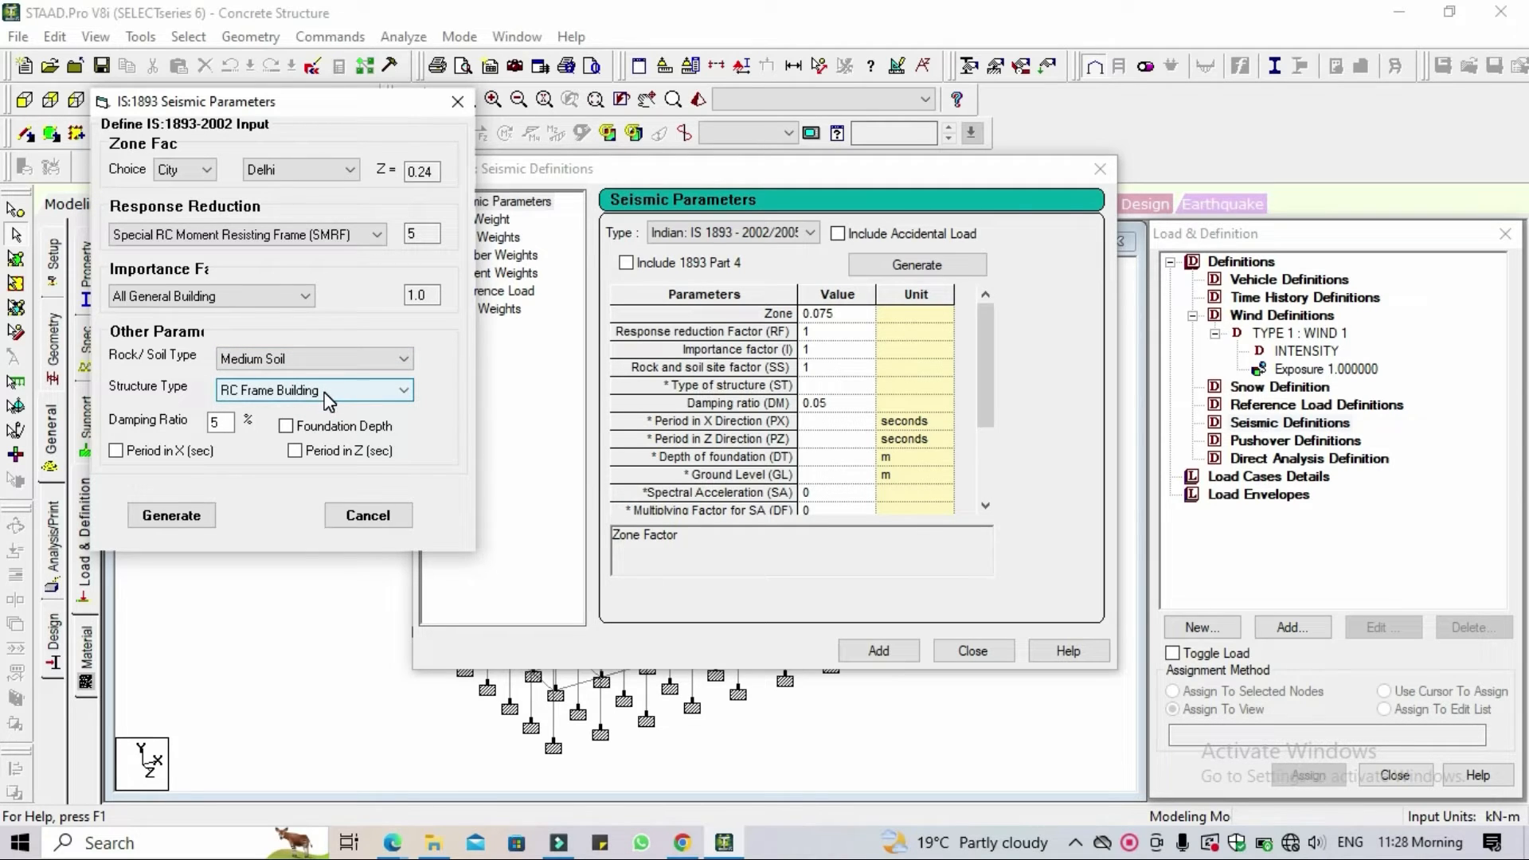
Generate the seismic parameters with a 5% damping ratio and add them as a seismic definition.
left_click(223, 425)
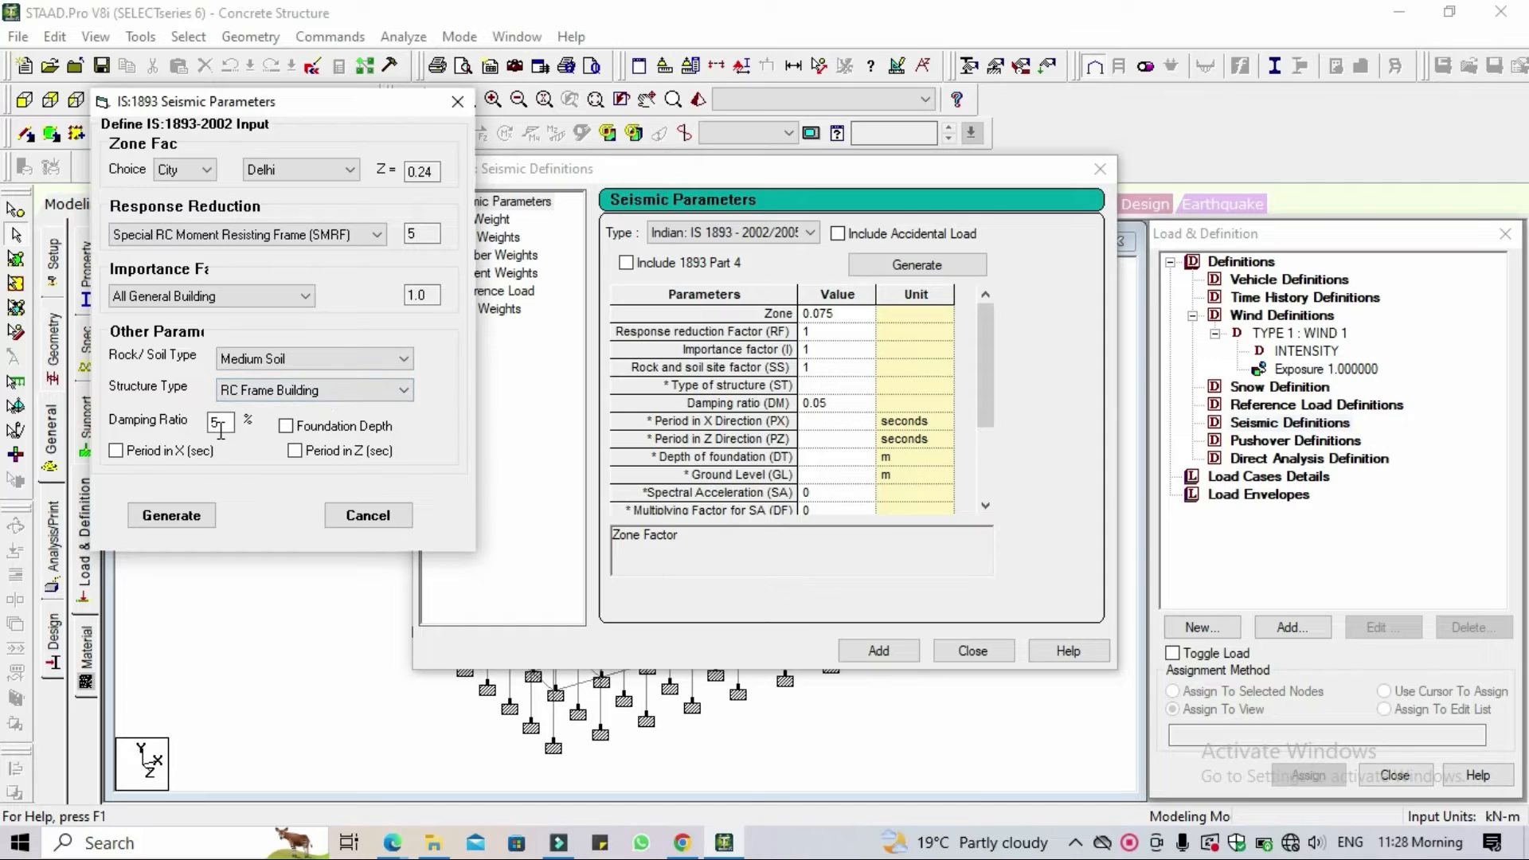
double_click(221, 425)
type("0.05")
left_click(173, 516)
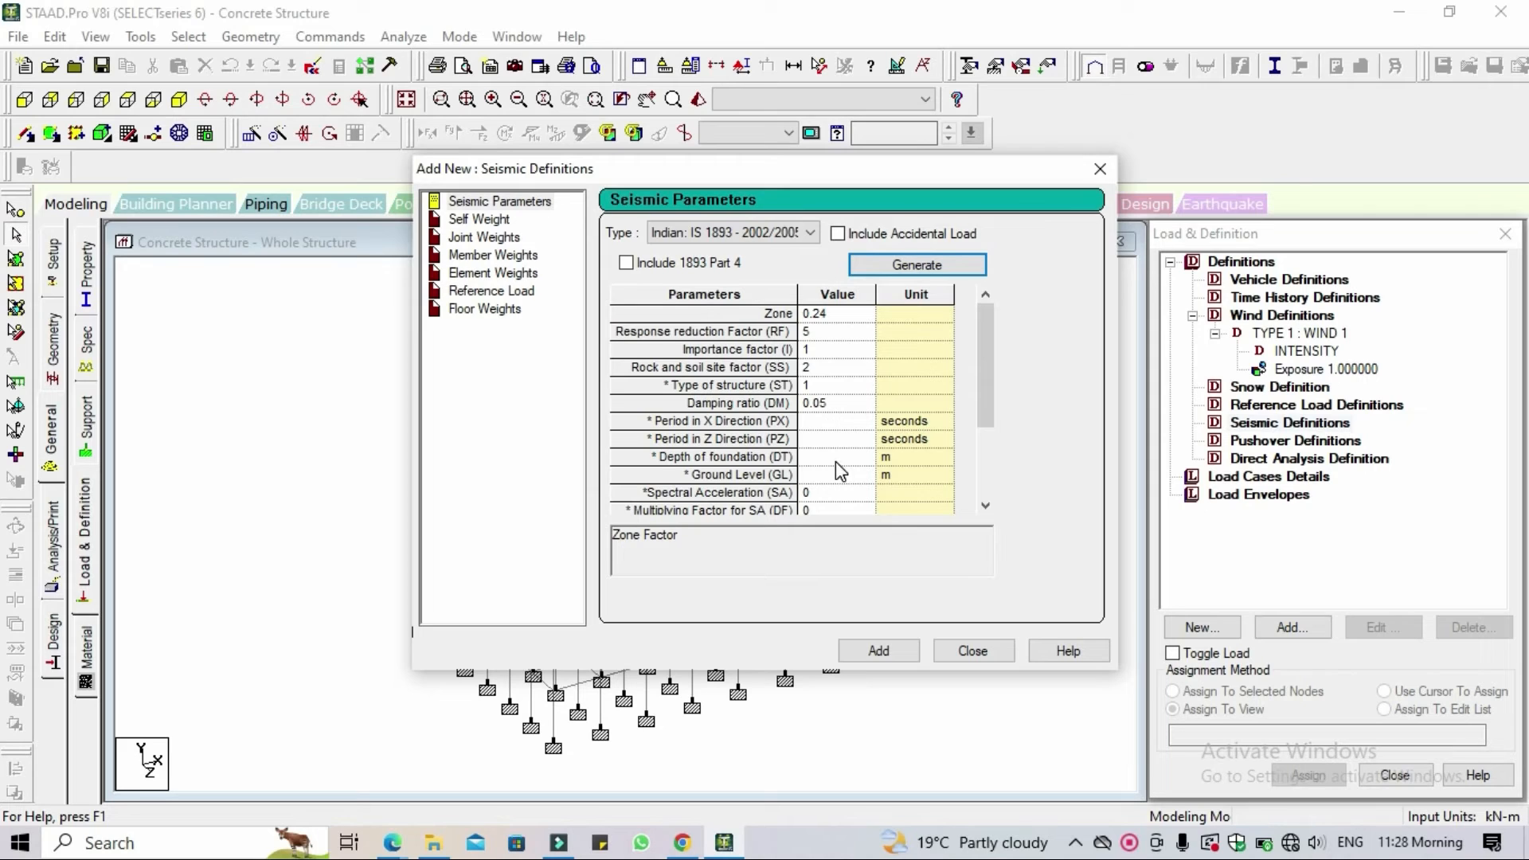
left_click(872, 656)
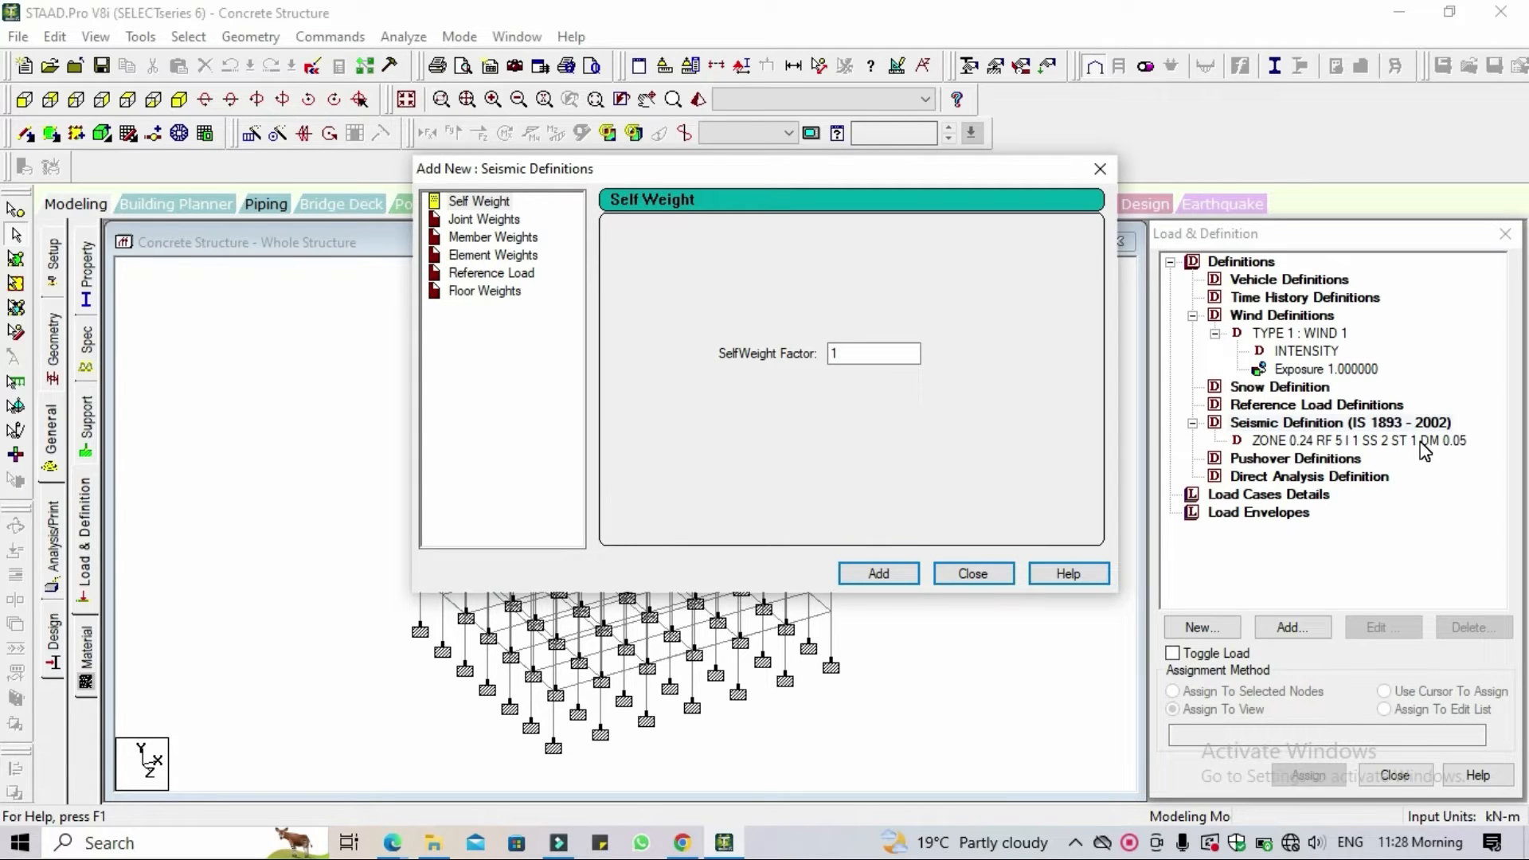
Set the loading type of a new seismic member weight to UNI and save the modified structure.
left_click(495, 239)
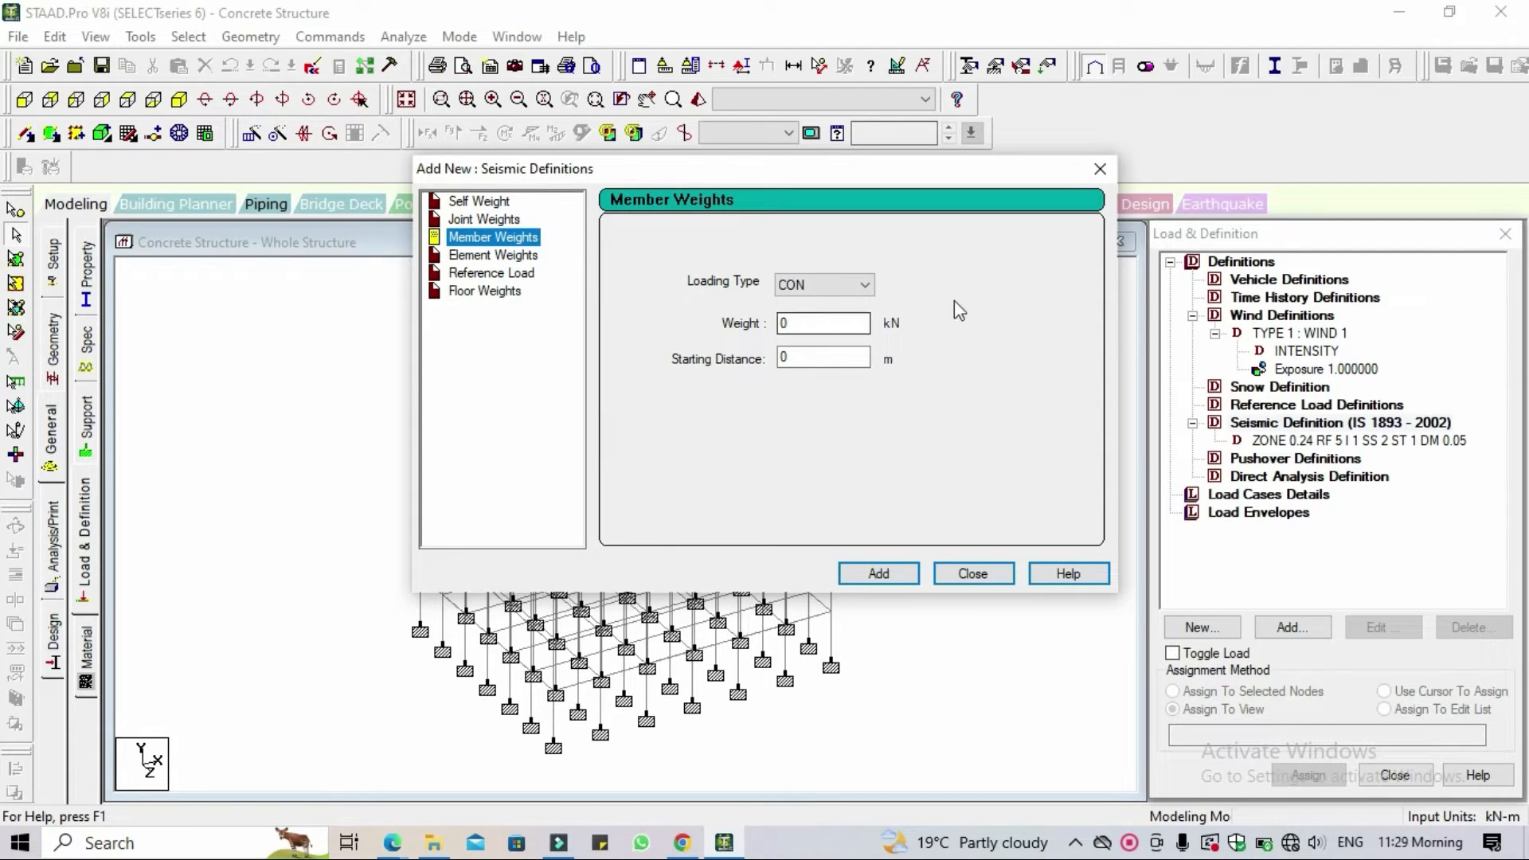
left_click(864, 286)
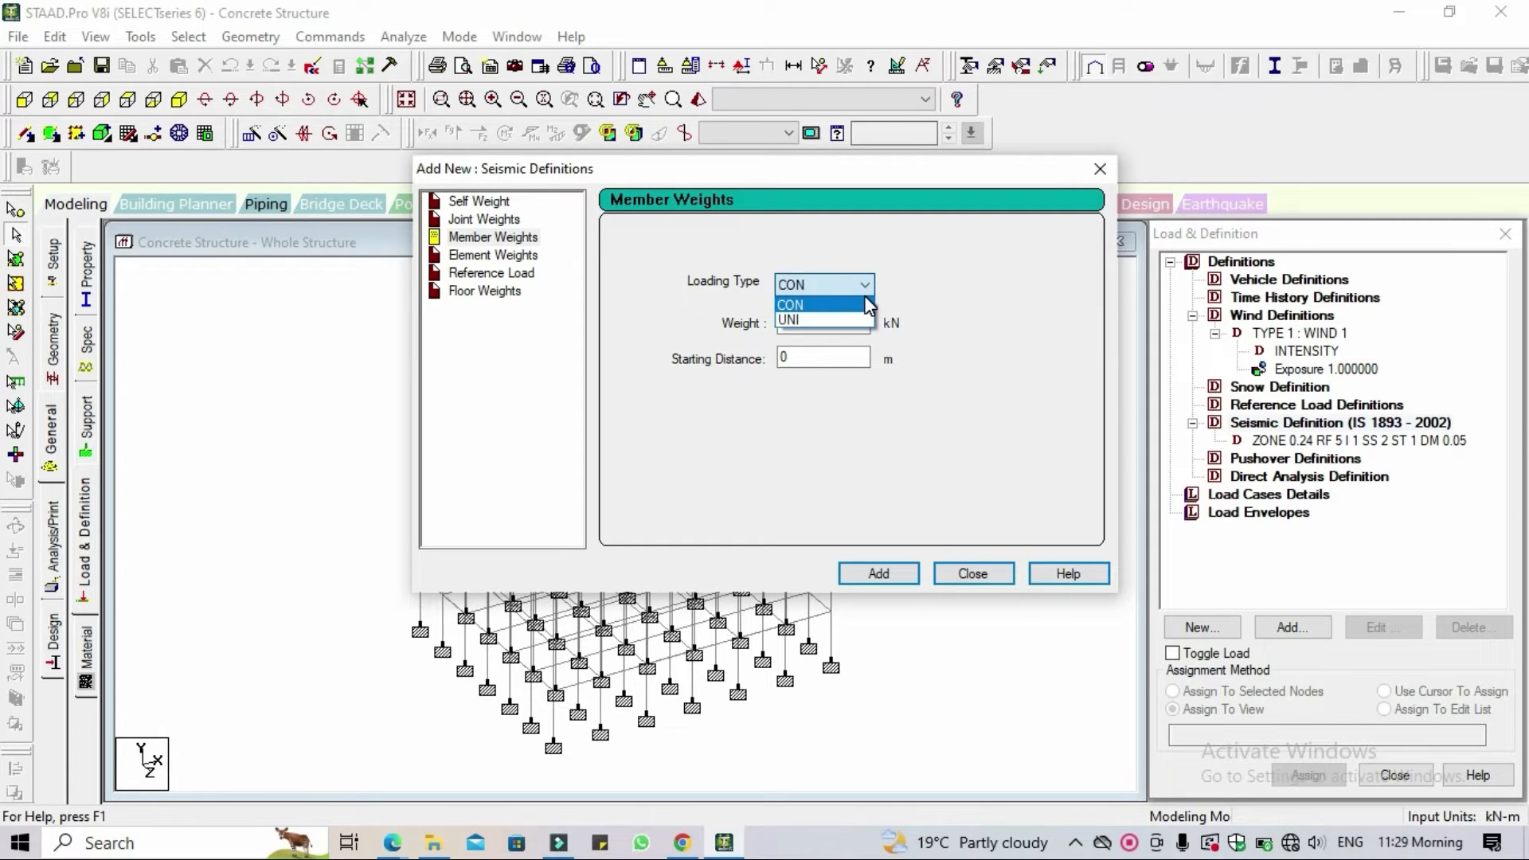
left_click(834, 324)
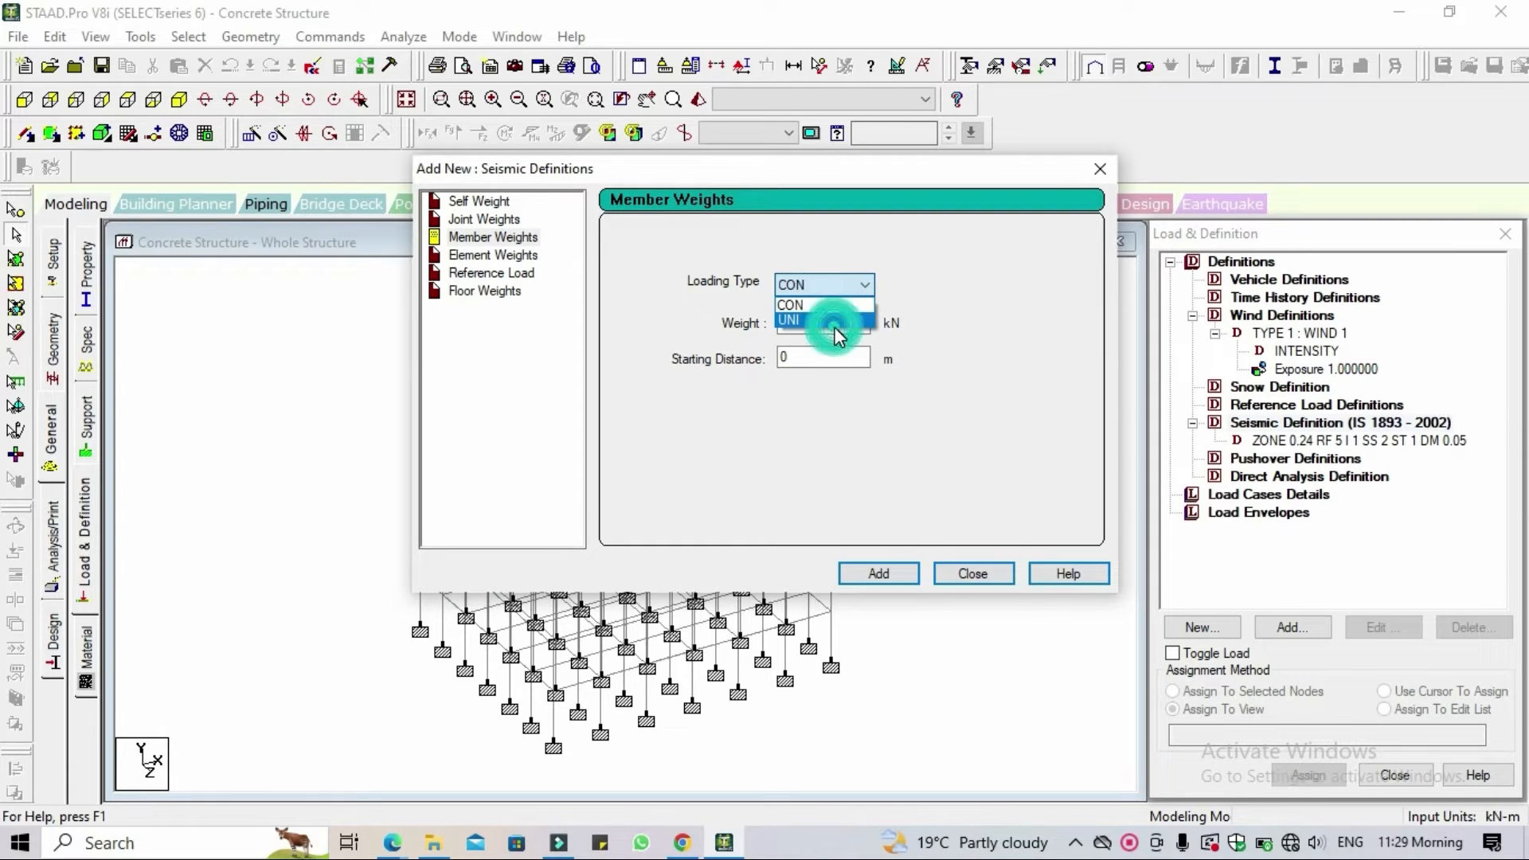
left_click(828, 318)
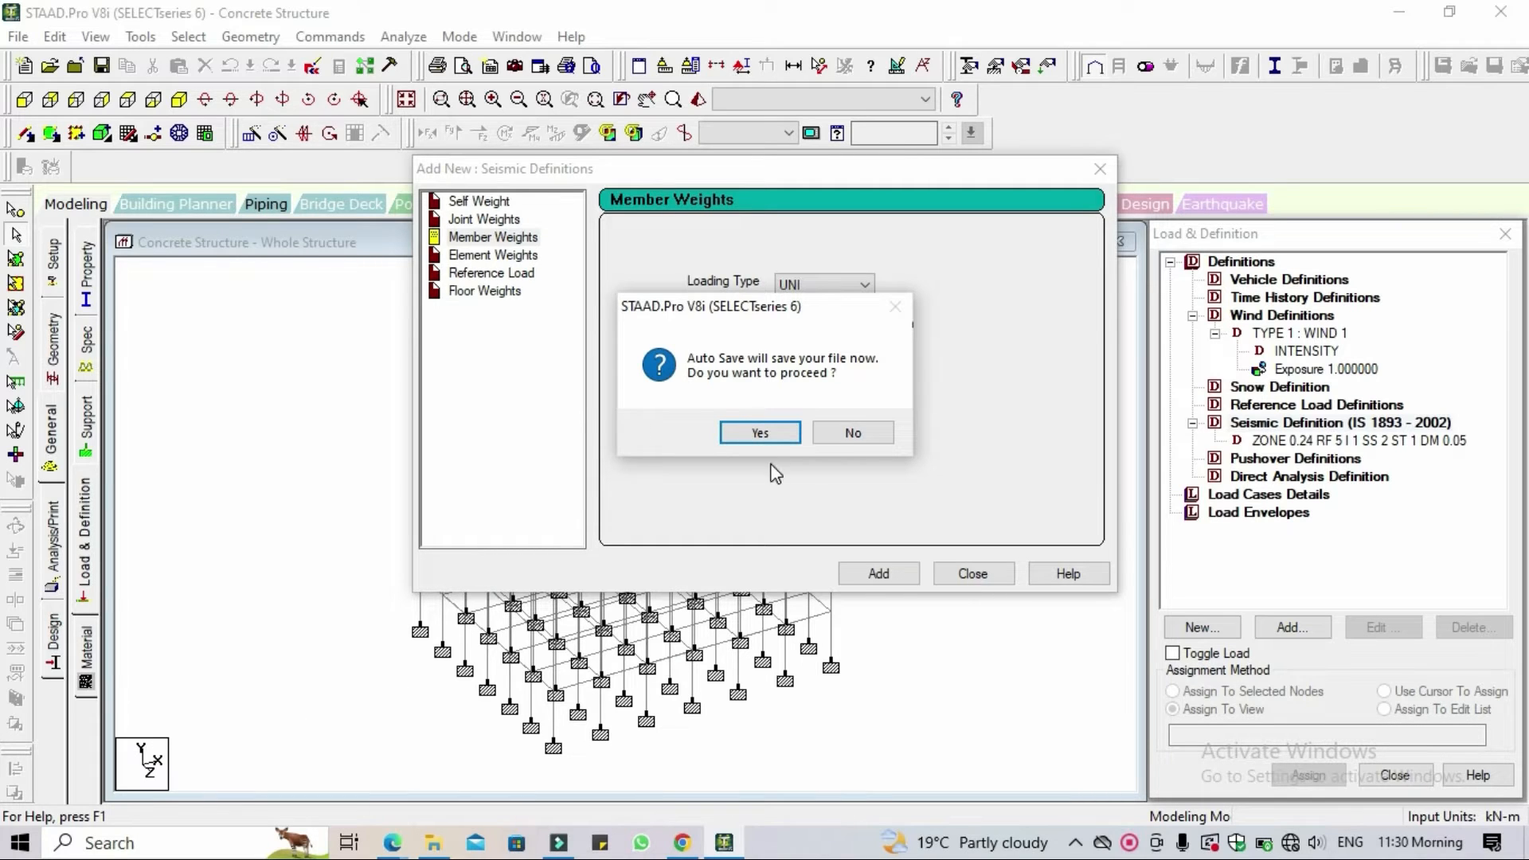
left_click(769, 436)
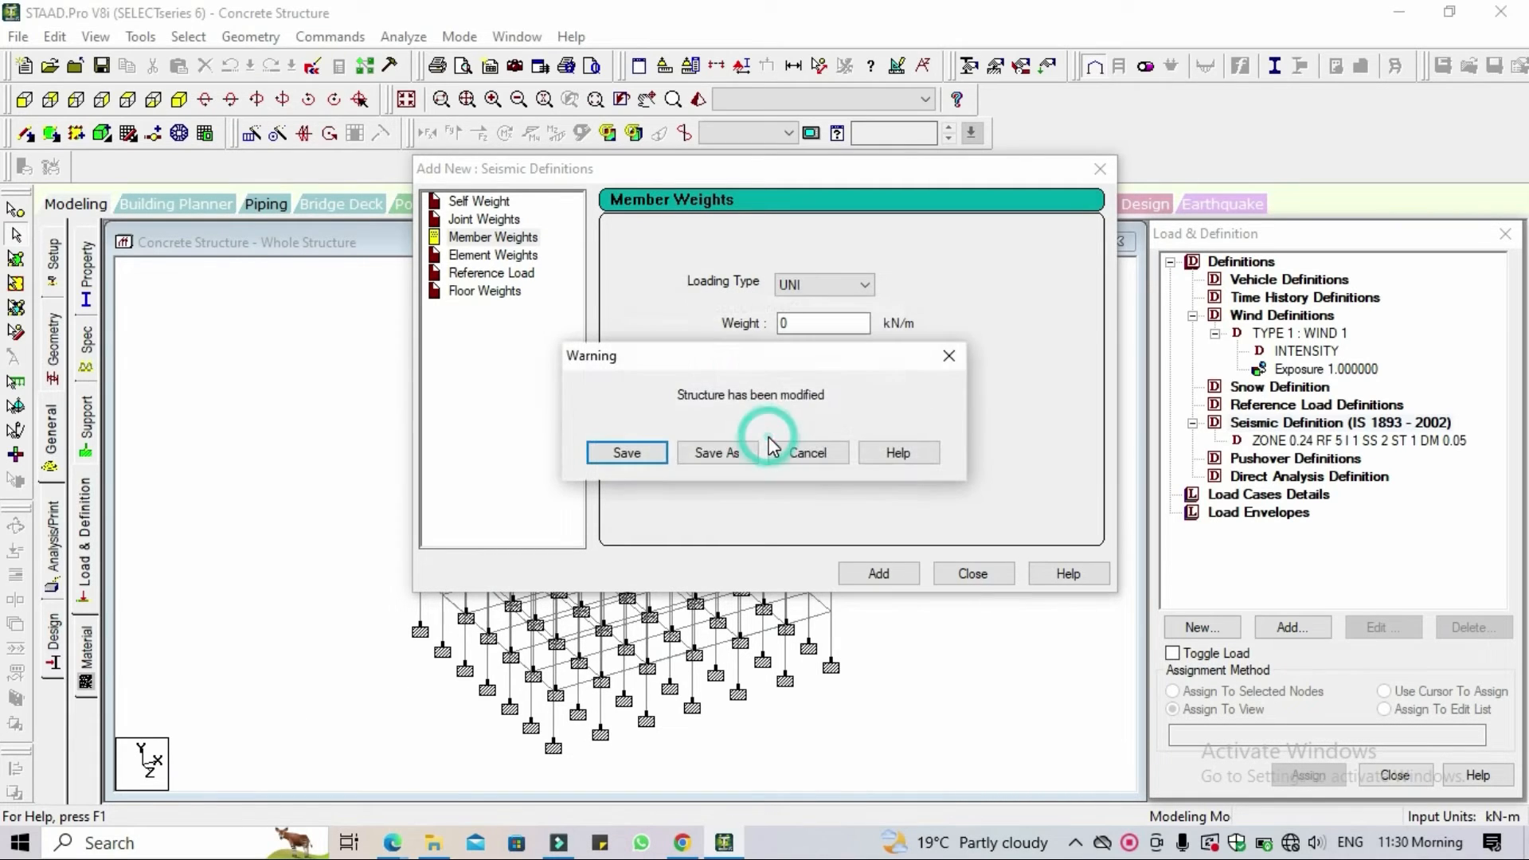
left_click(650, 454)
Switch to Calculator and compute 0.3 × 0.38 for the member's cross-sectional area.
left_click(157, 846)
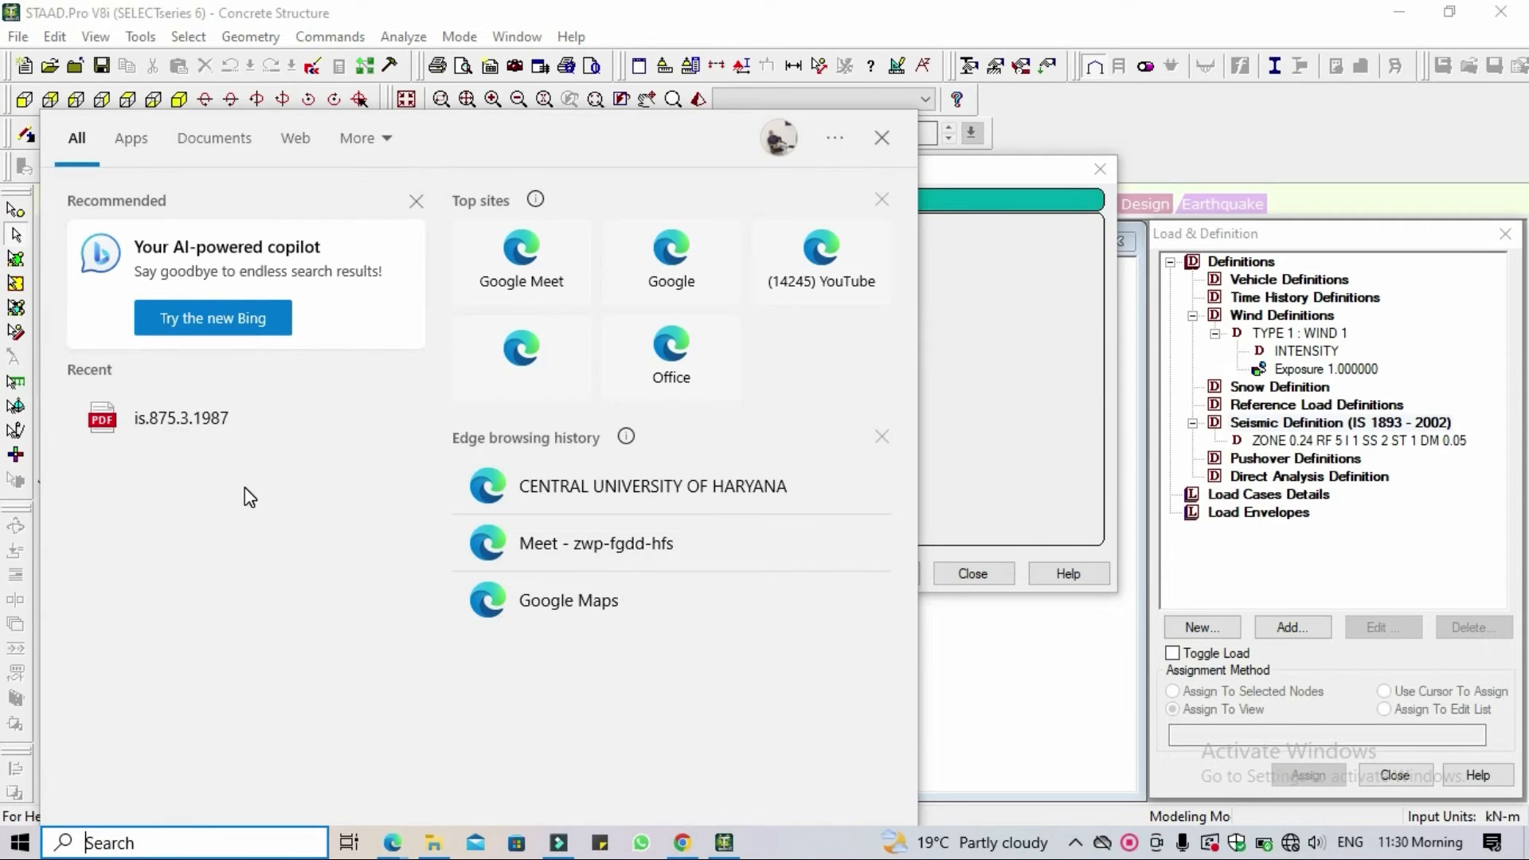
type("calc")
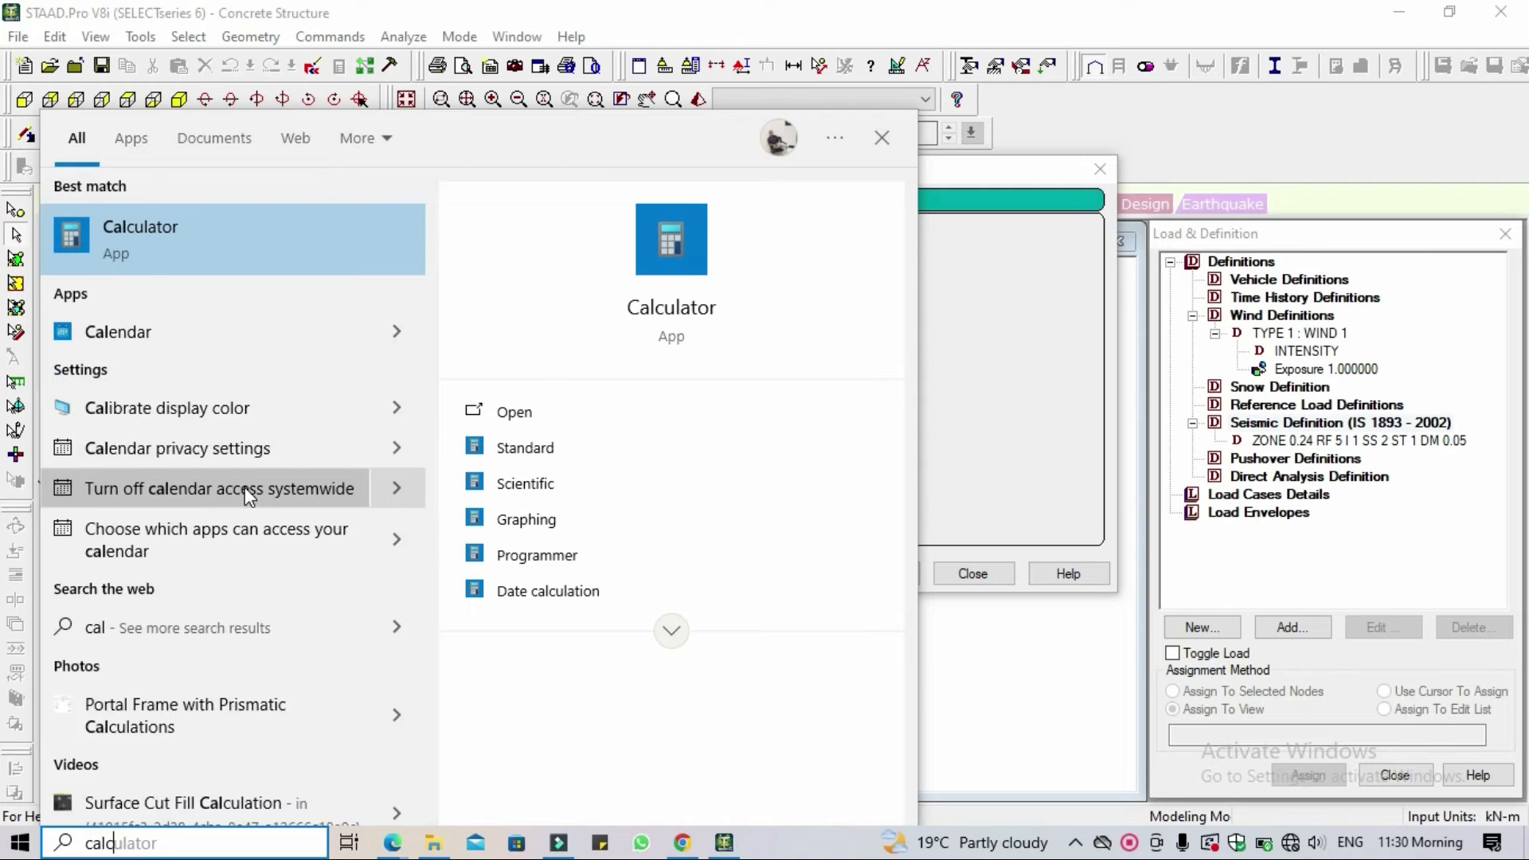
left_click(218, 266)
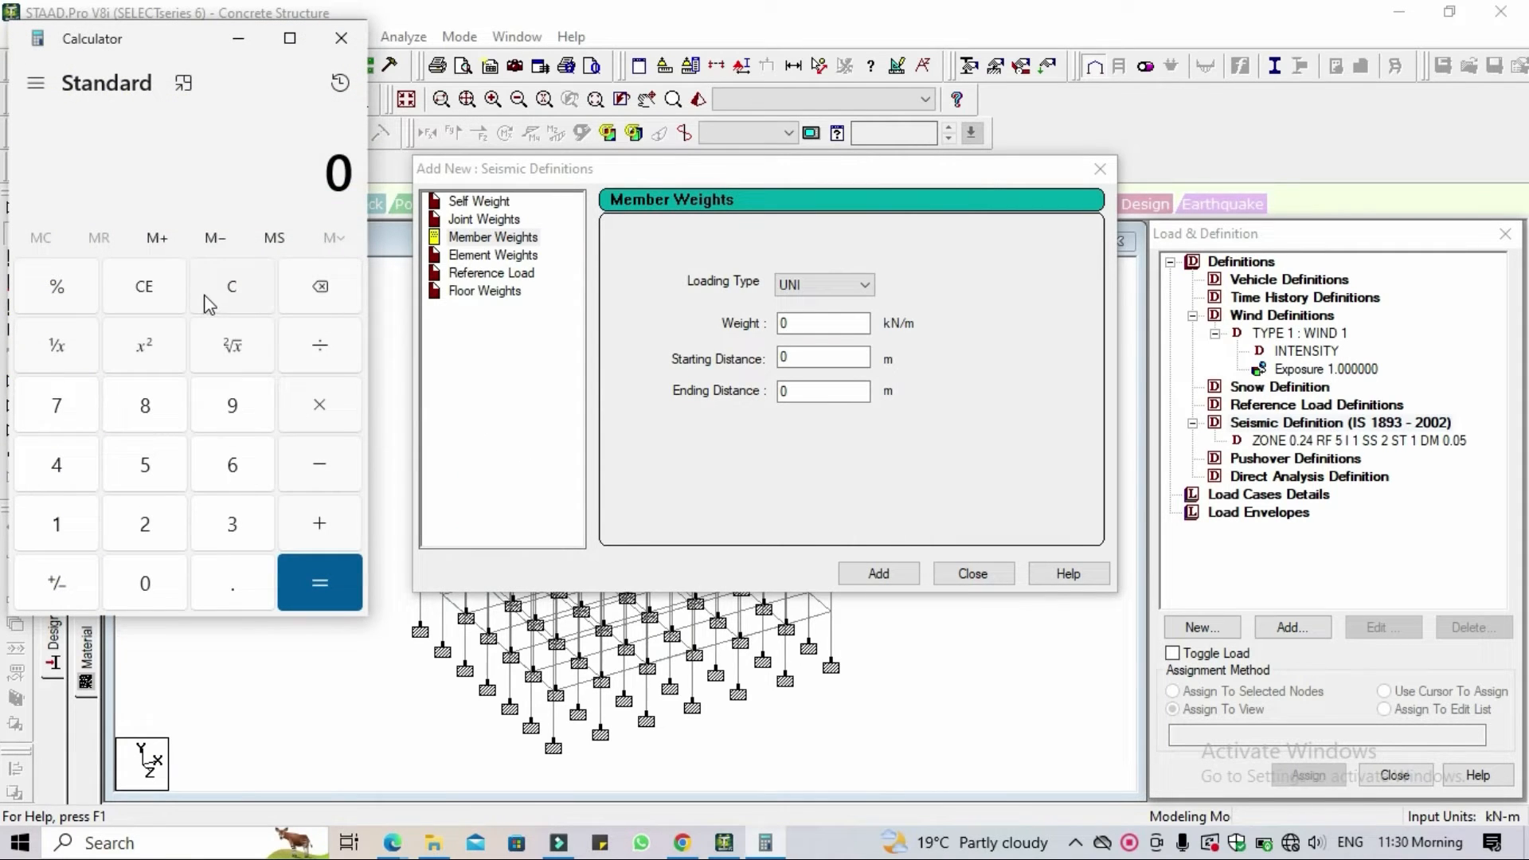
left_click(229, 585)
left_click(230, 523)
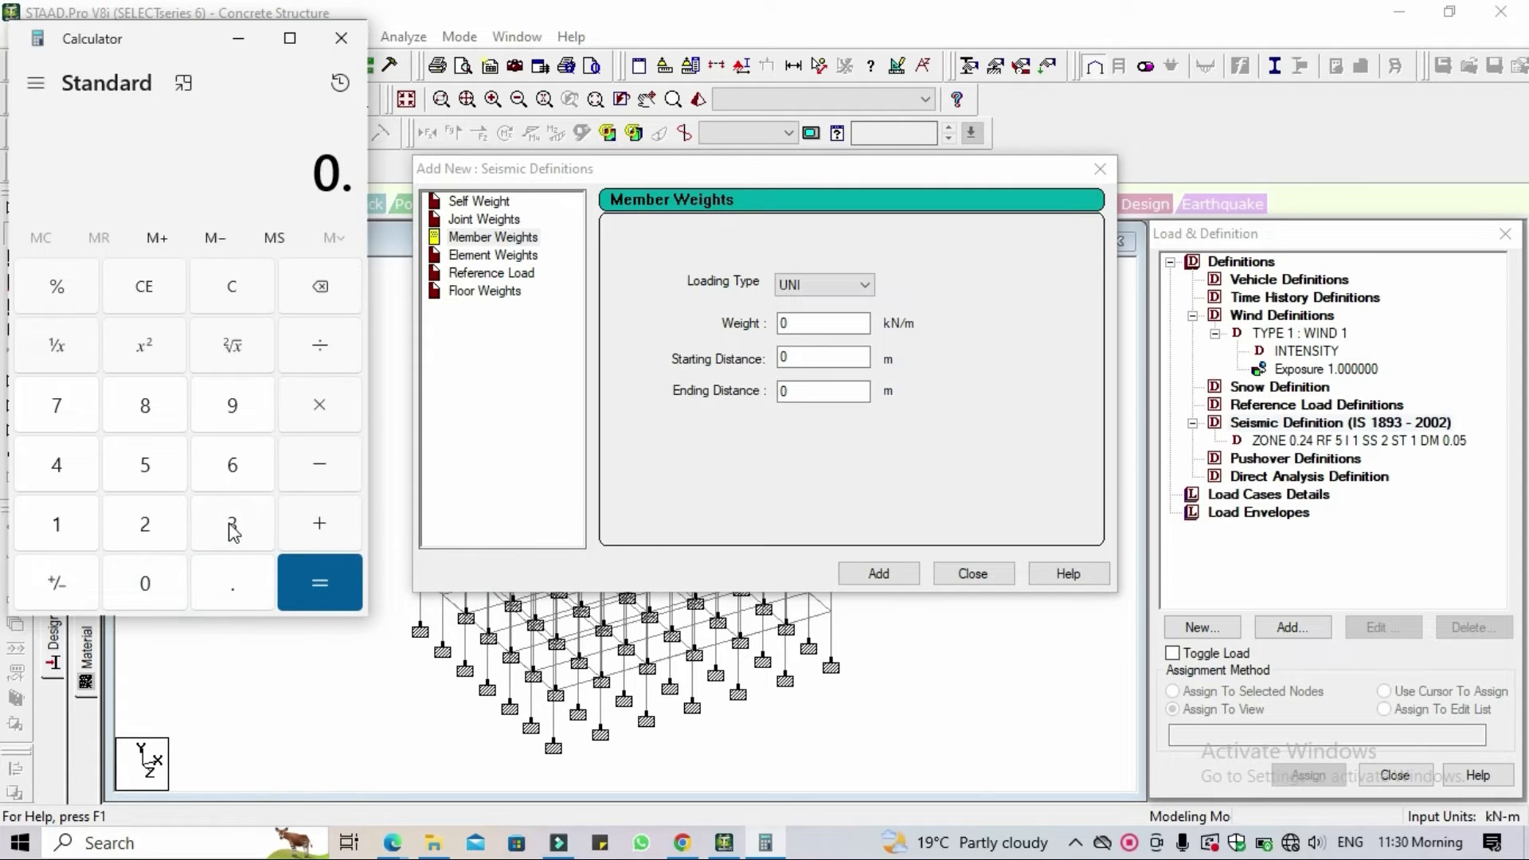
left_click(145, 582)
left_click(319, 406)
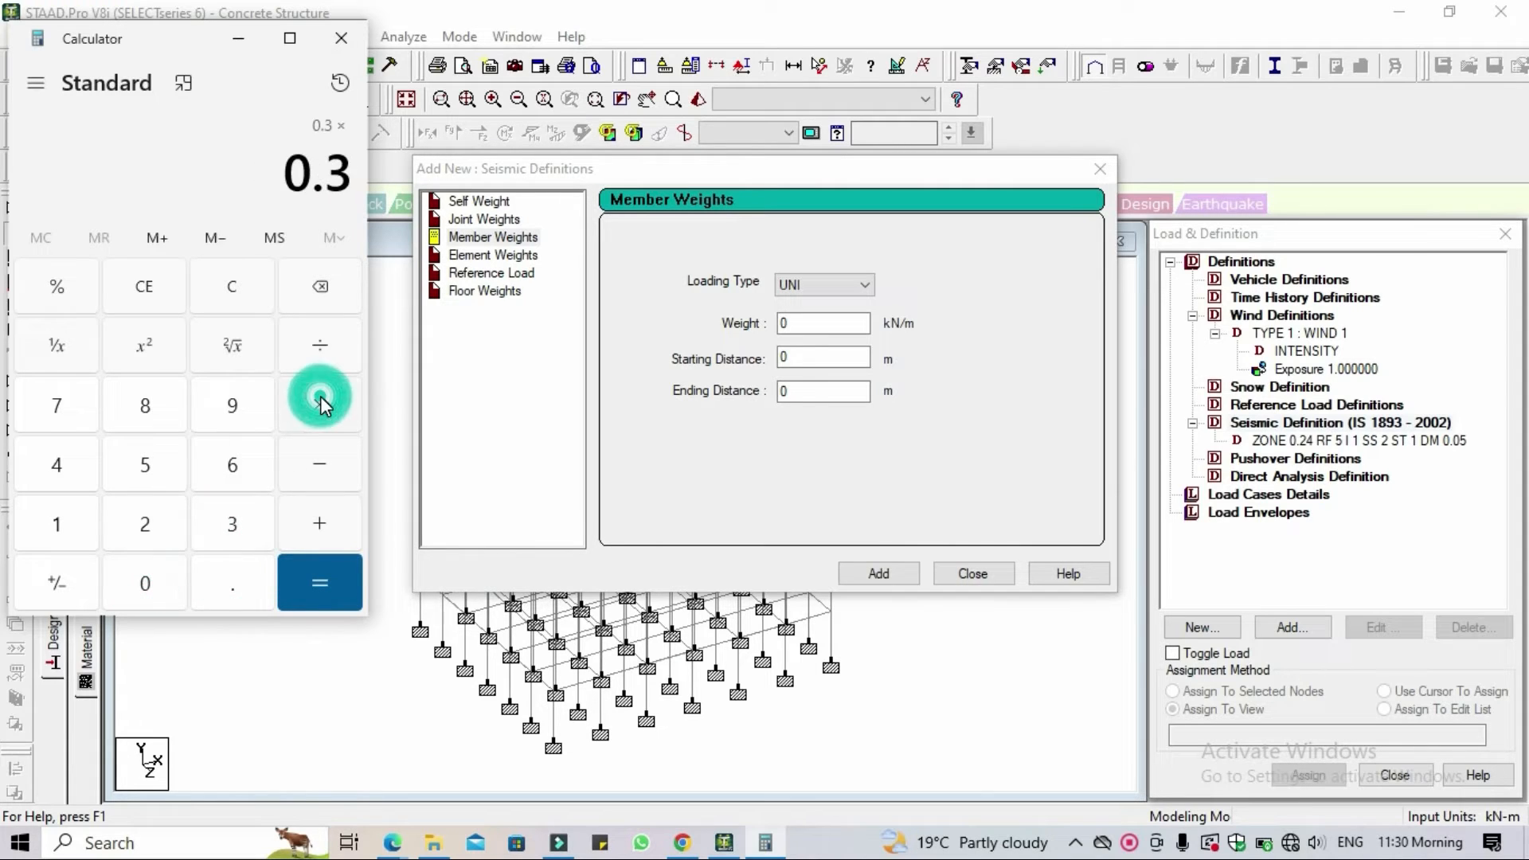
left_click(147, 584)
left_click(211, 581)
left_click(239, 524)
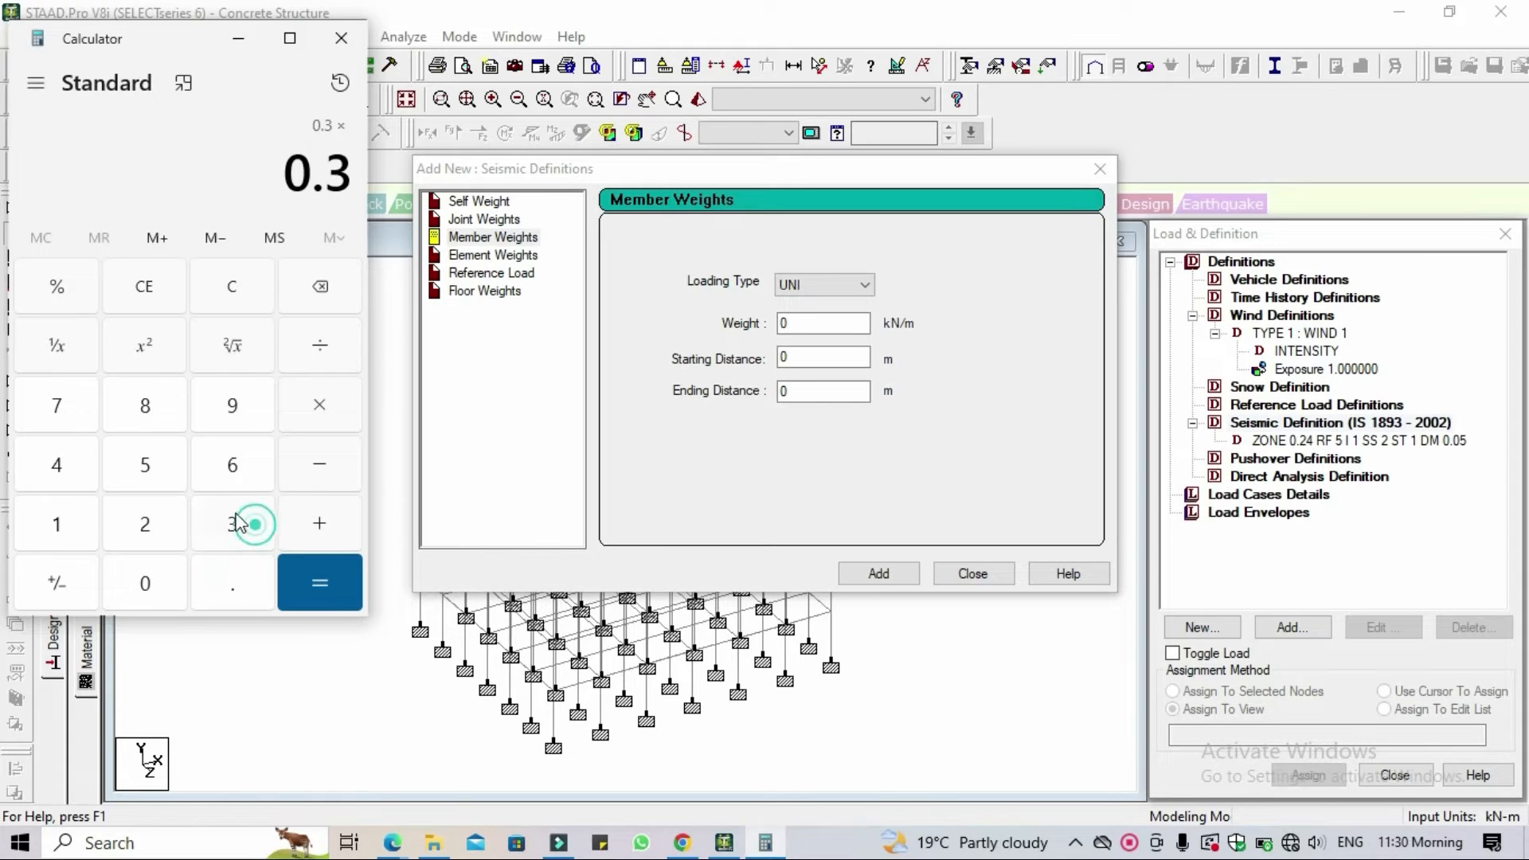
left_click(147, 405)
left_click(301, 586)
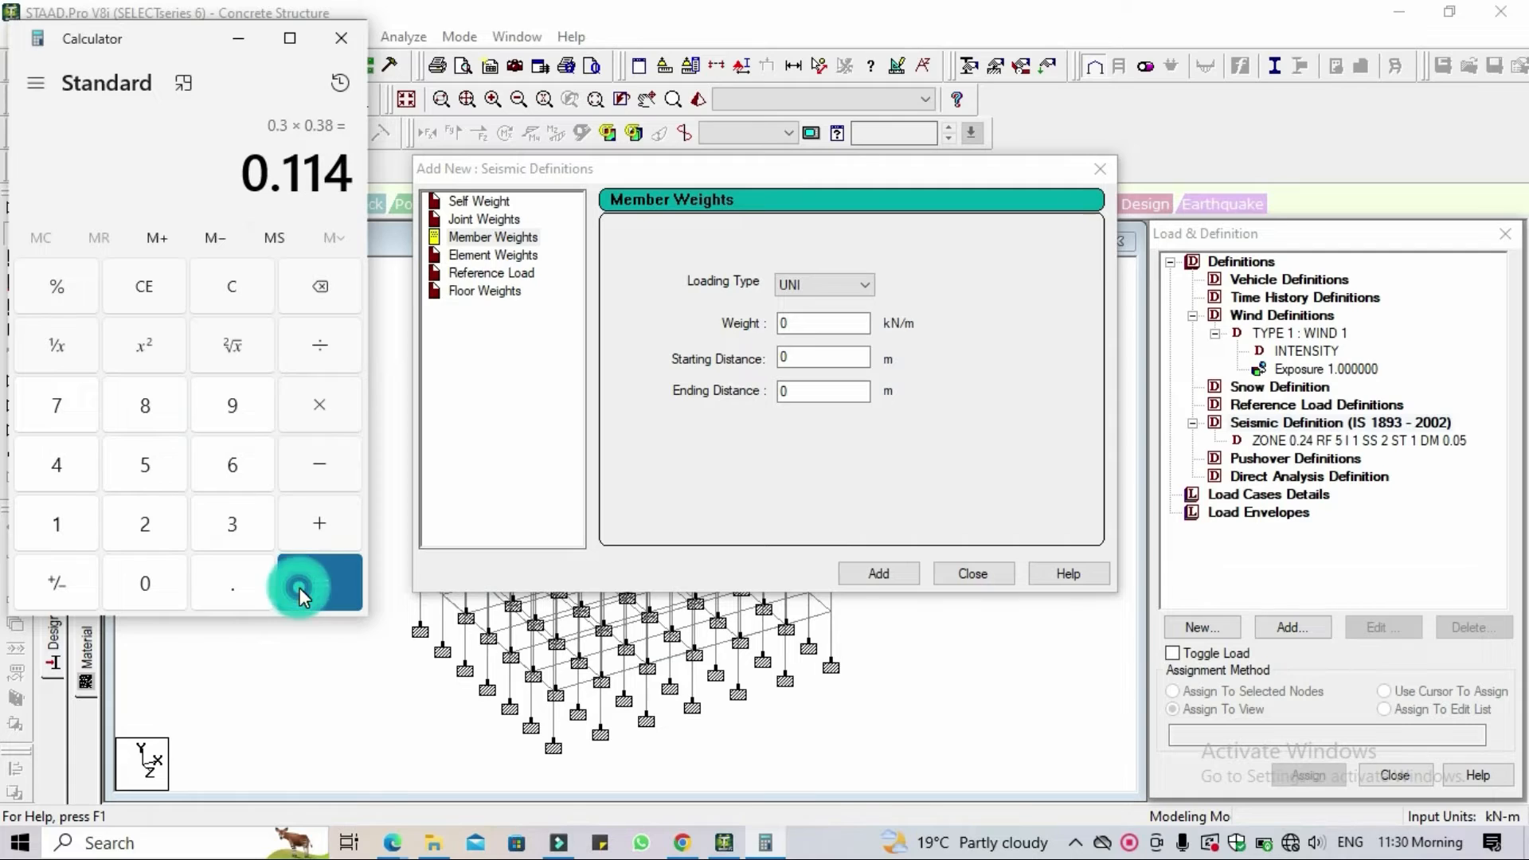
Multiply the calculated area by 25 to get the weight per metre, and close Calculator.
left_click(319, 405)
left_click(172, 526)
left_click(147, 465)
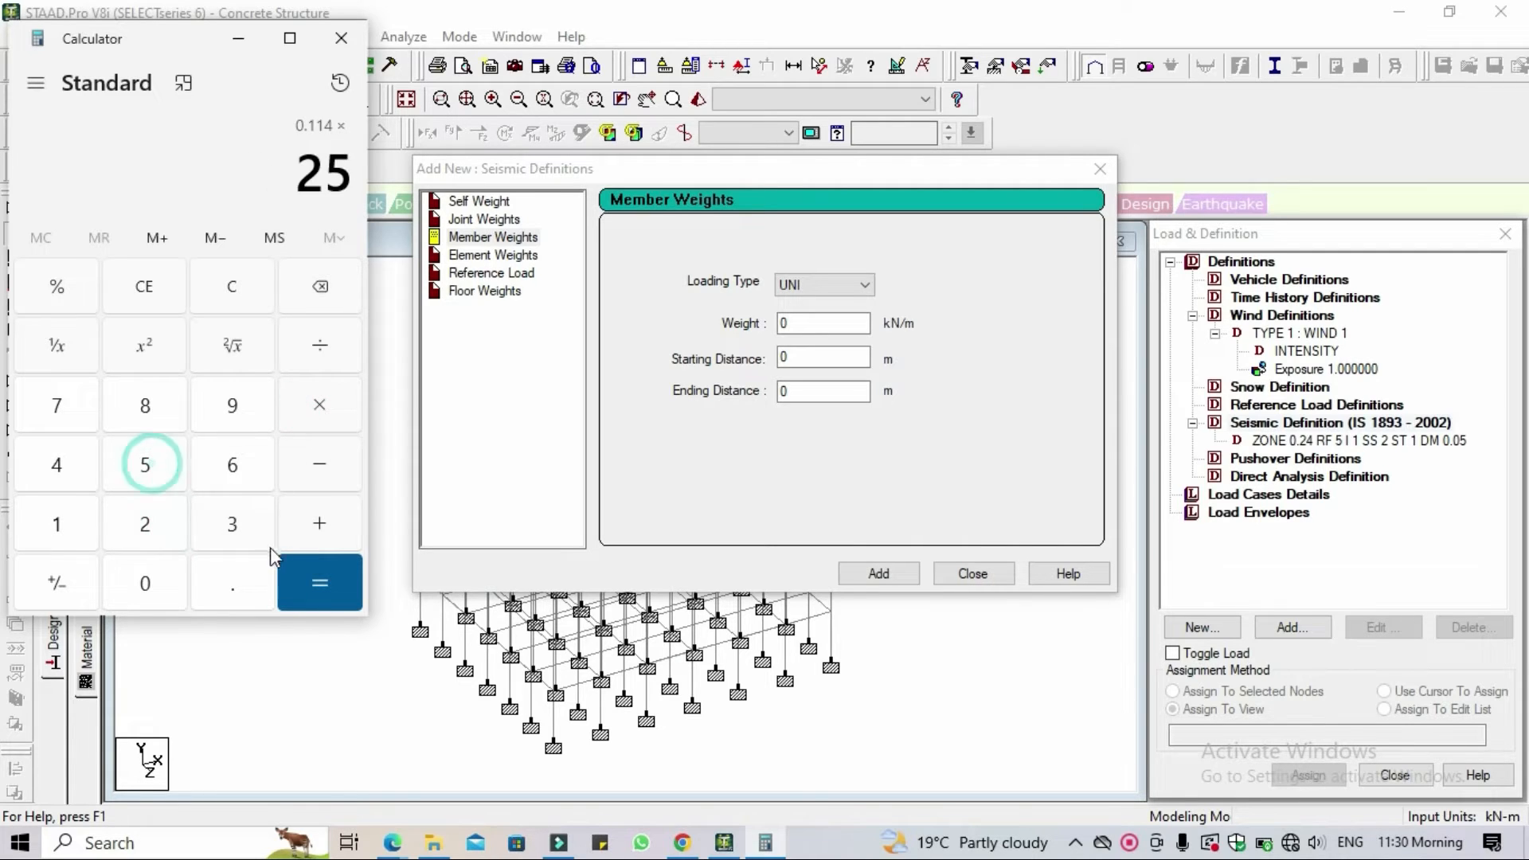
left_click(322, 595)
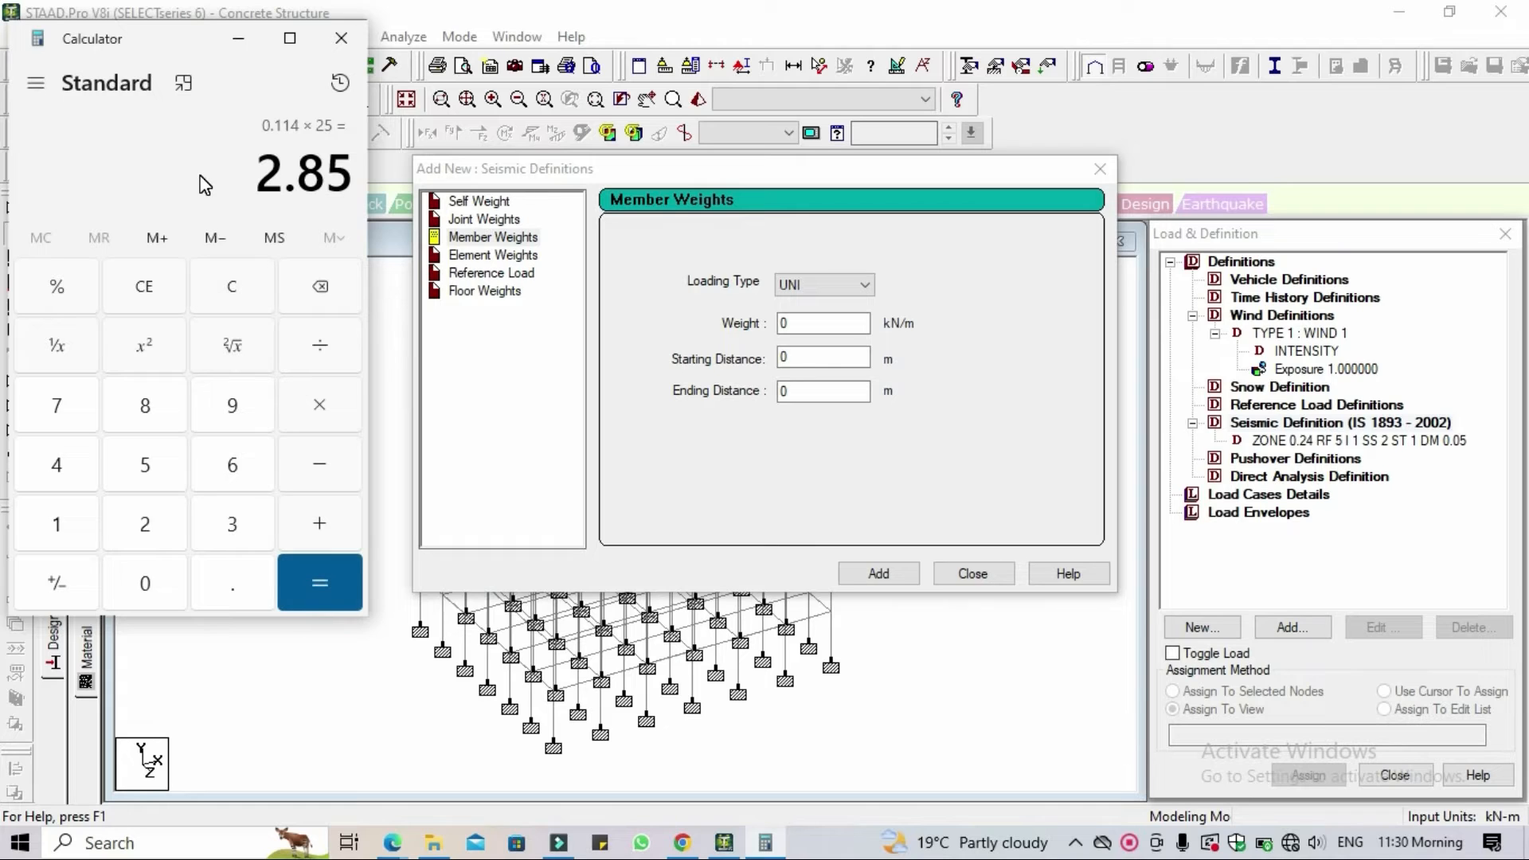
left_click(338, 49)
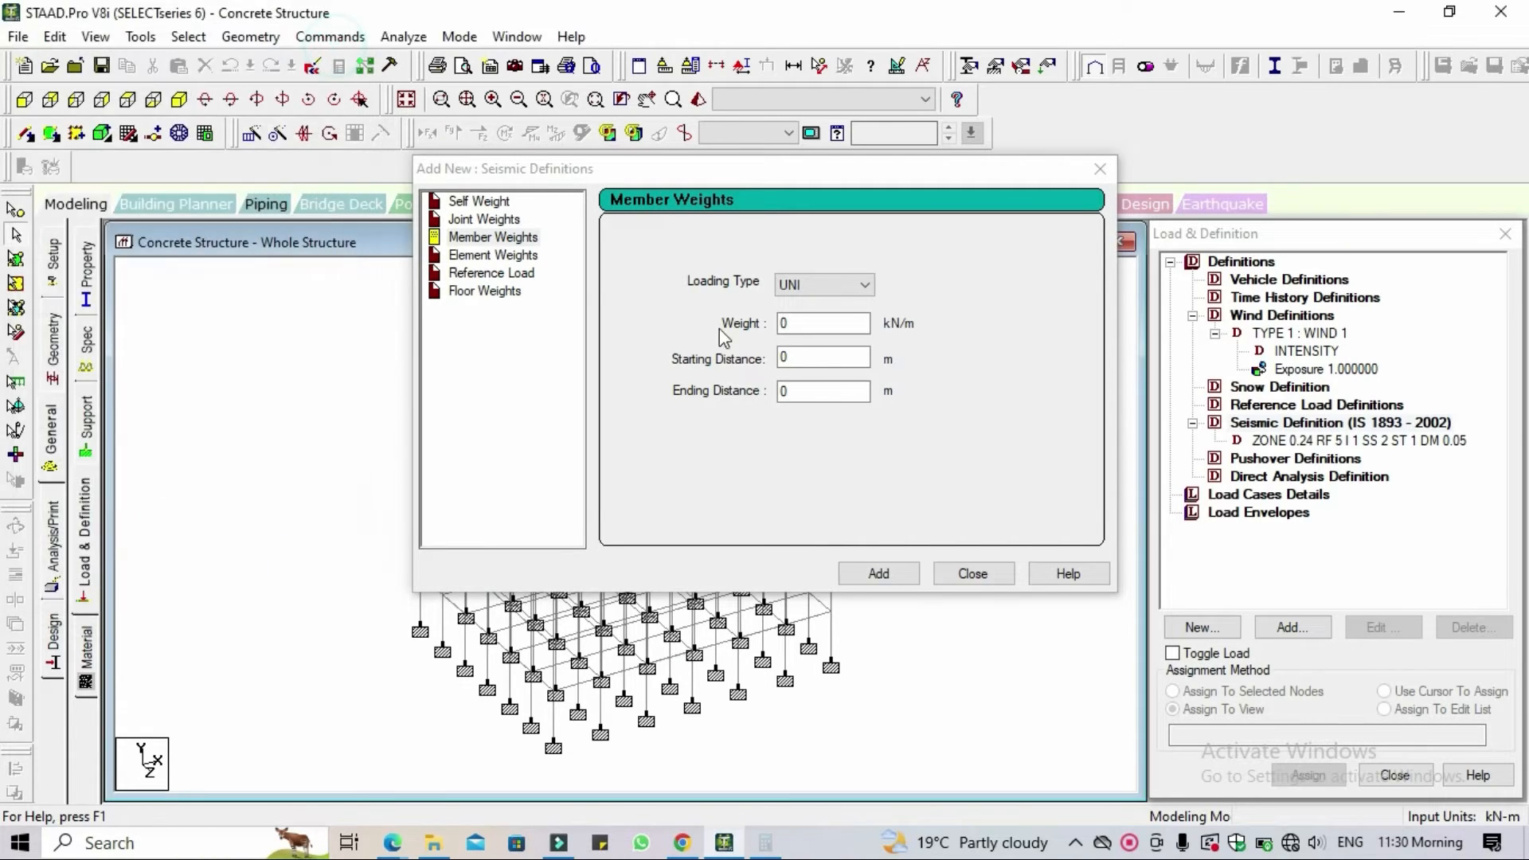
Add the uniform member weight of -2.85 kN/m to the seismic definition.
double_click(803, 324)
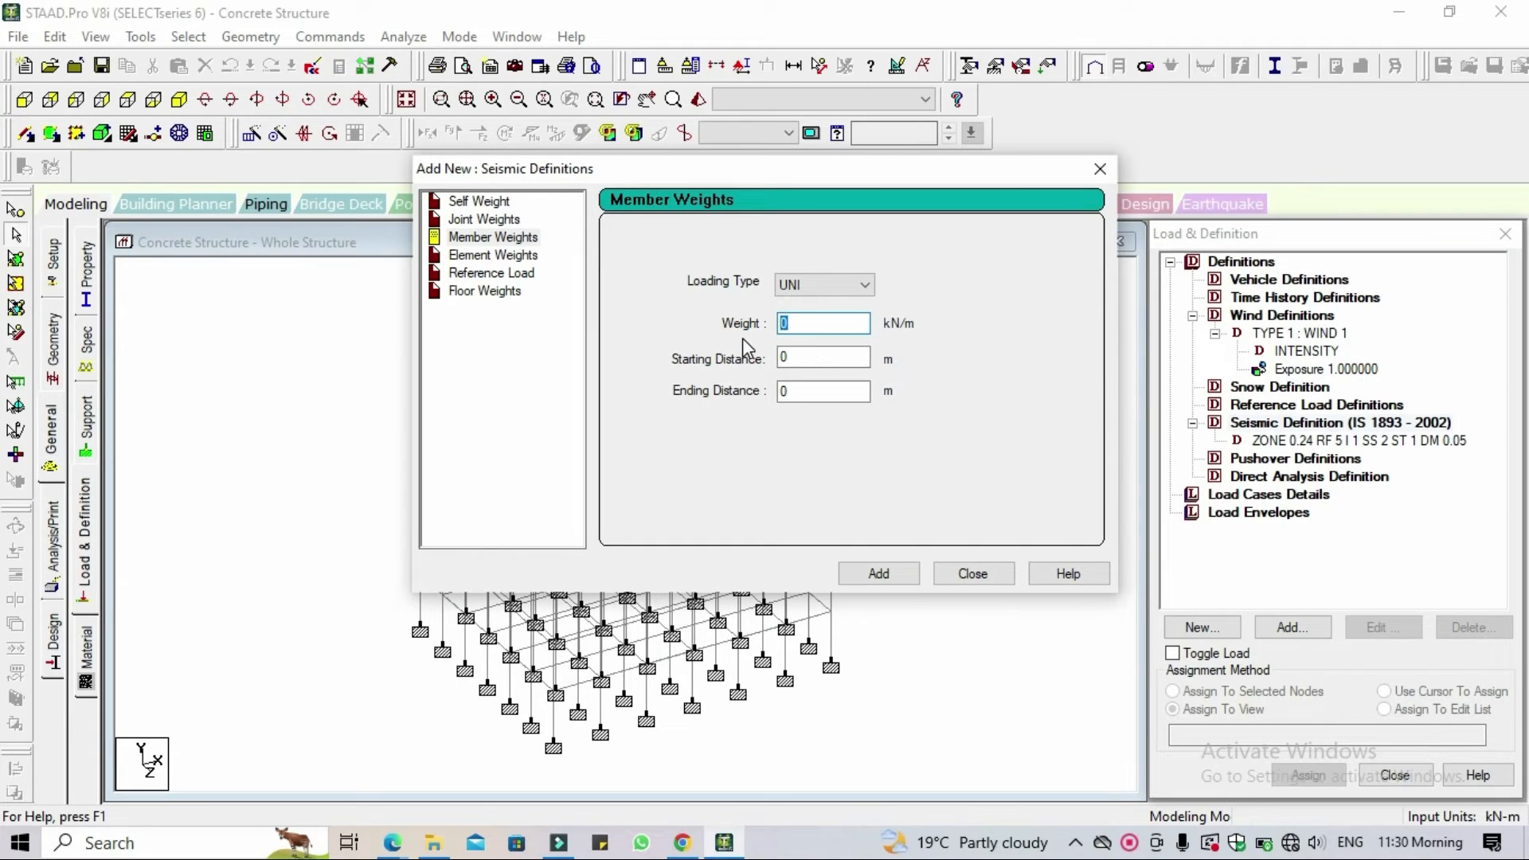
type("2.85")
key("Left")
key("Left")
key("Left")
key("Left")
type("-")
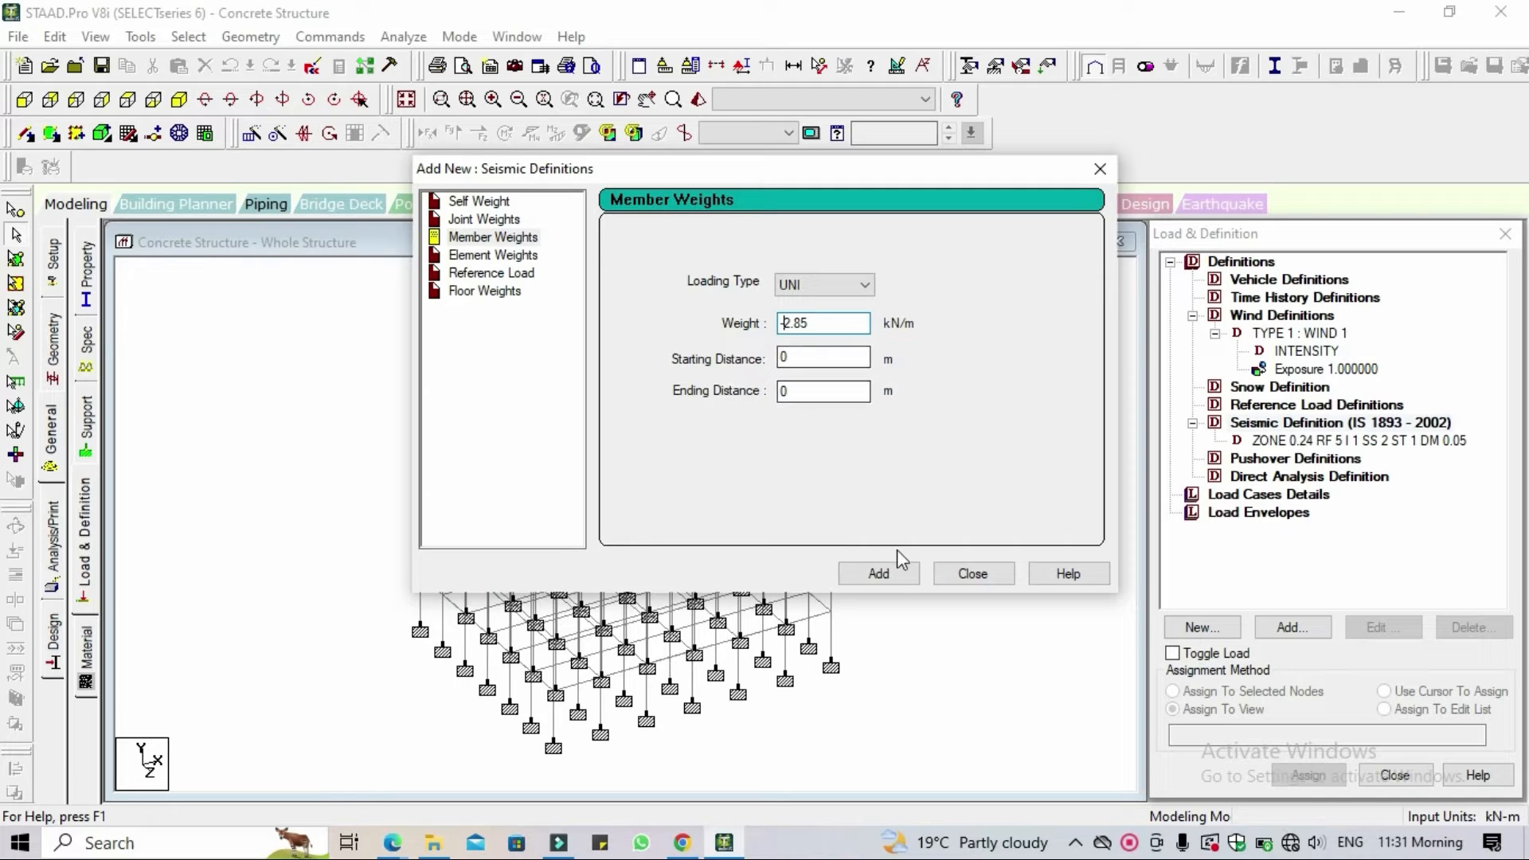
left_click(891, 579)
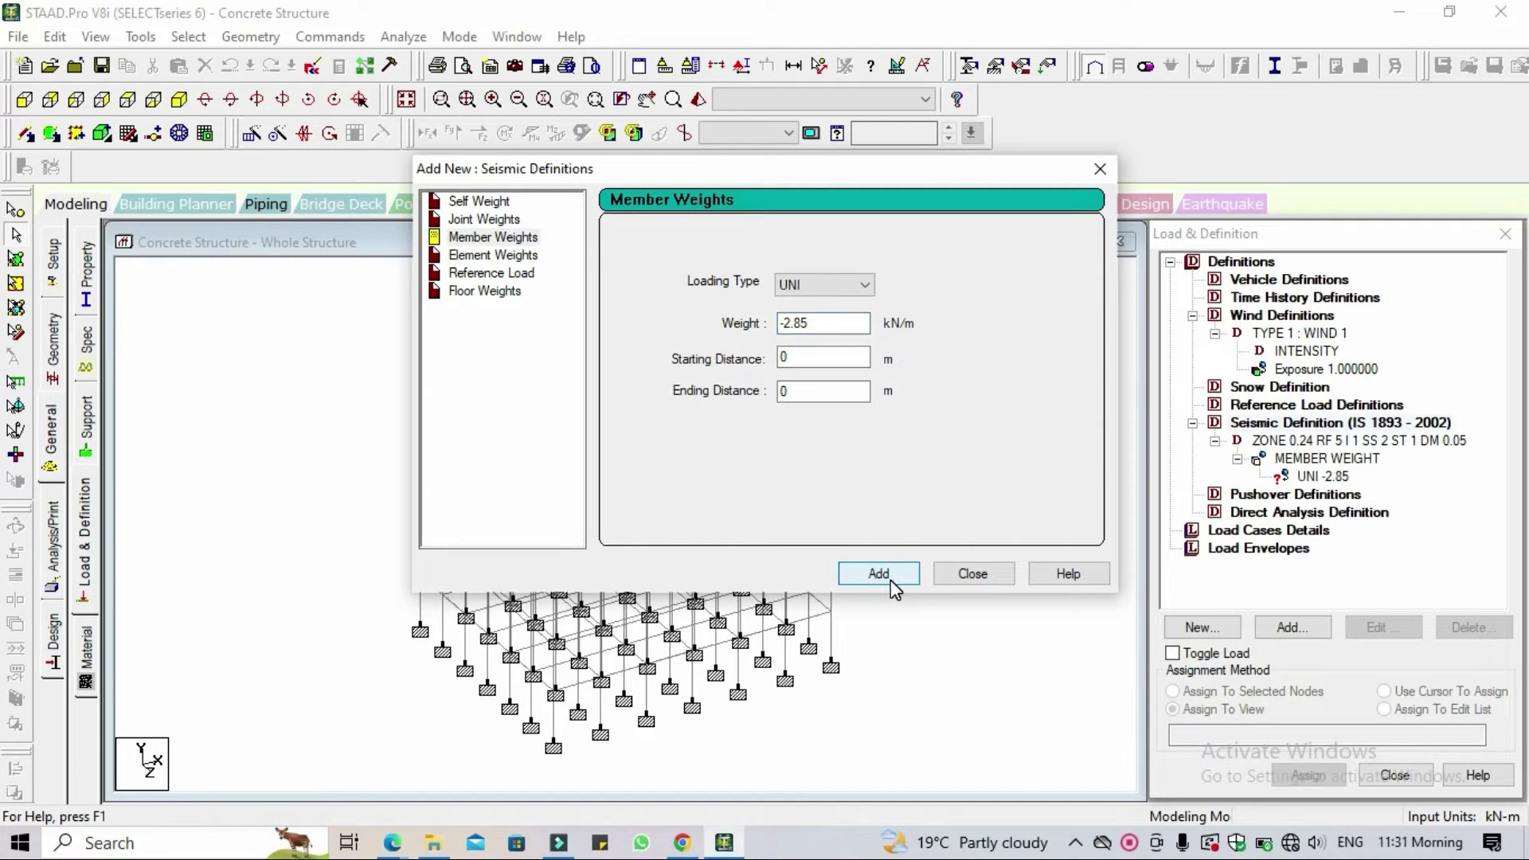
Open the floor weight settings of the seismic definition and start editing the pressure.
left_click(516, 256)
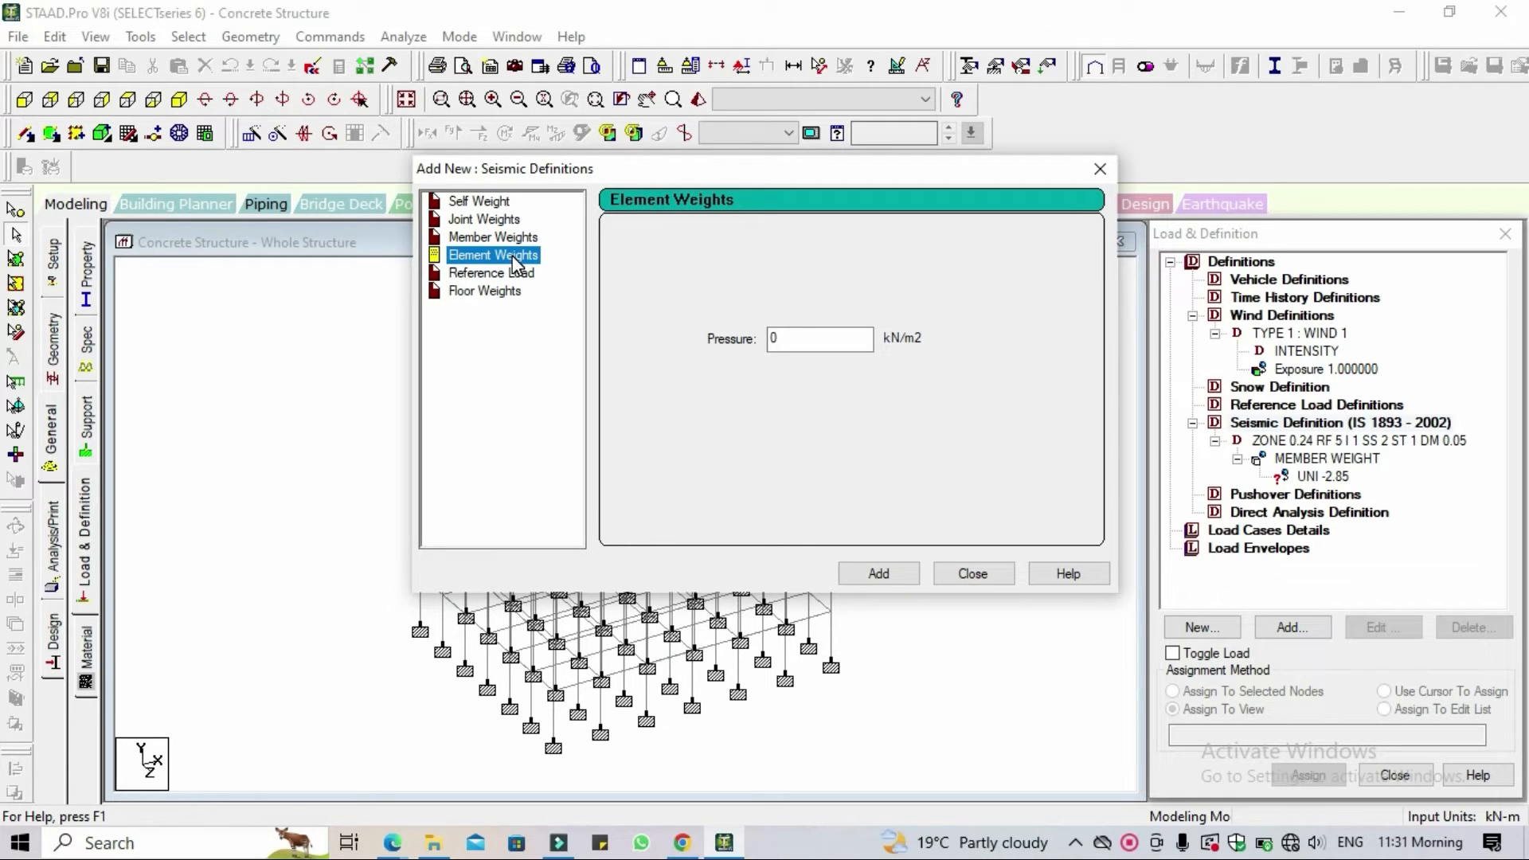
left_click(504, 293)
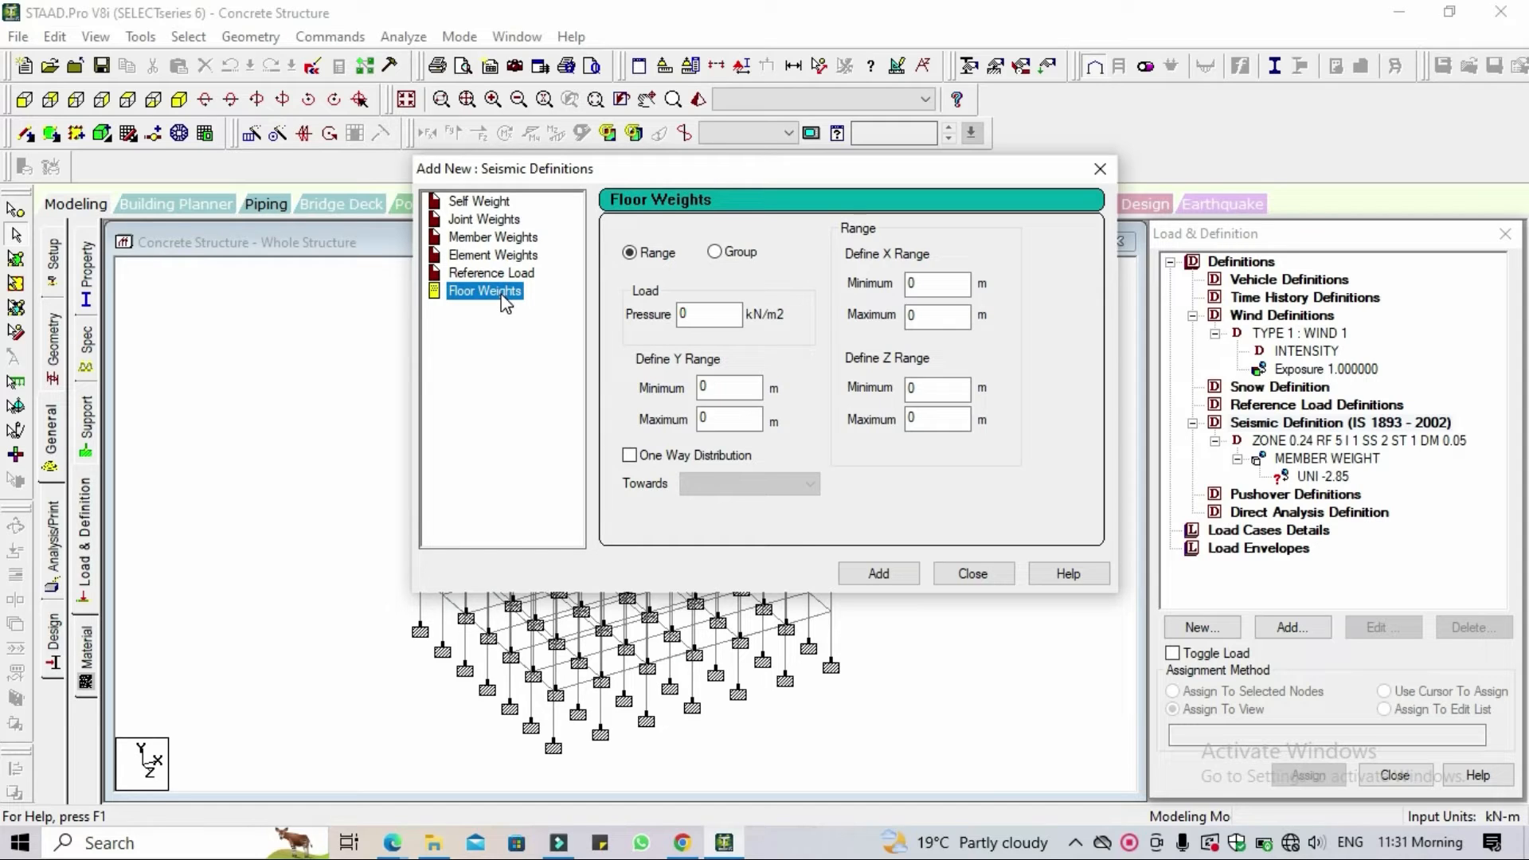
double_click(692, 314)
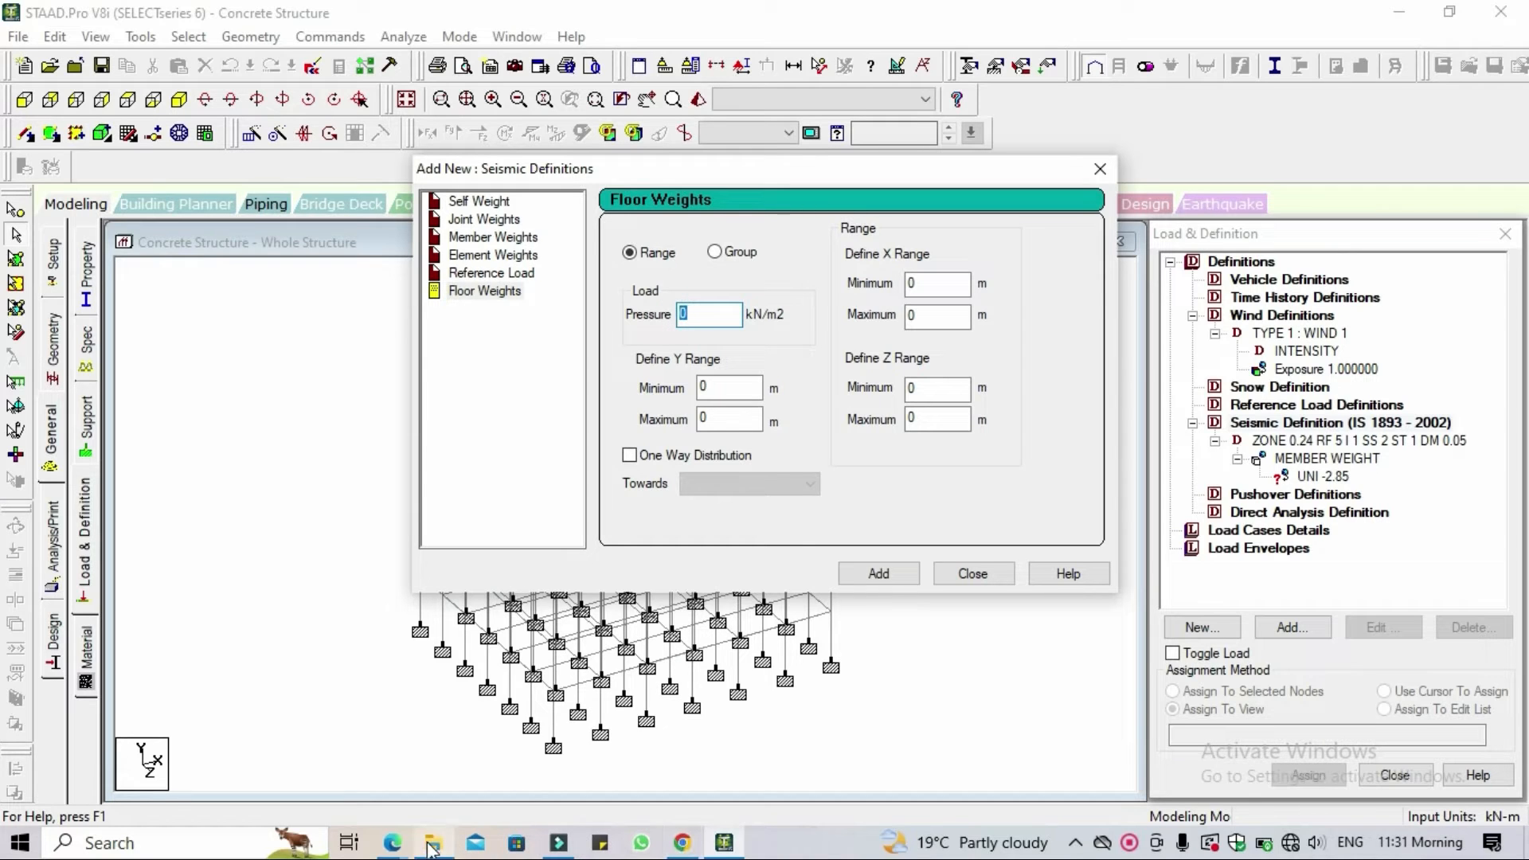
Switch to Calculator and compute 0.15 × 25 for the floor pressure.
left_click(203, 836)
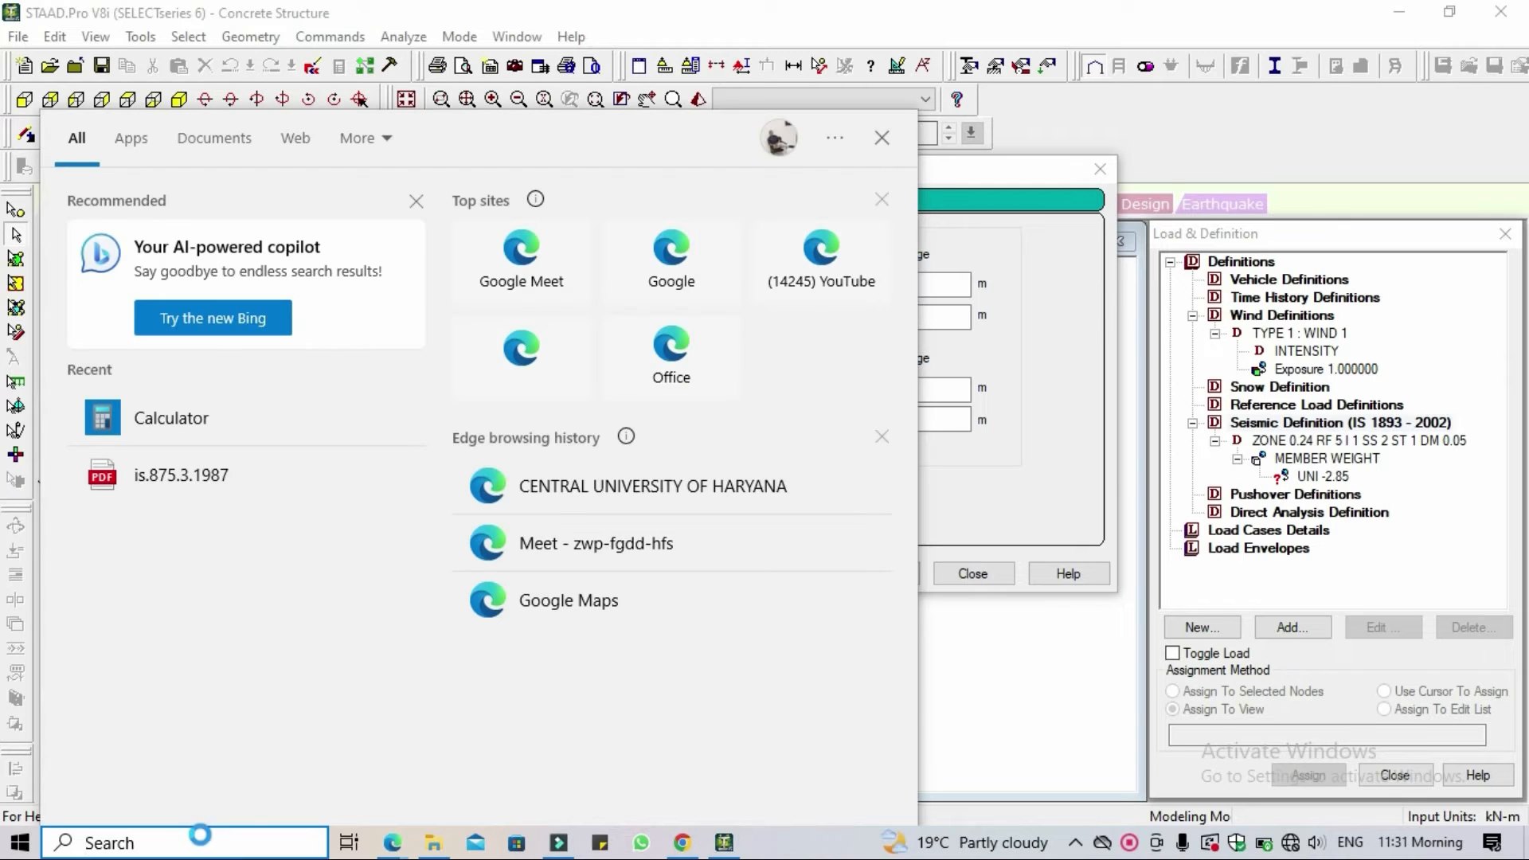
left_click(230, 418)
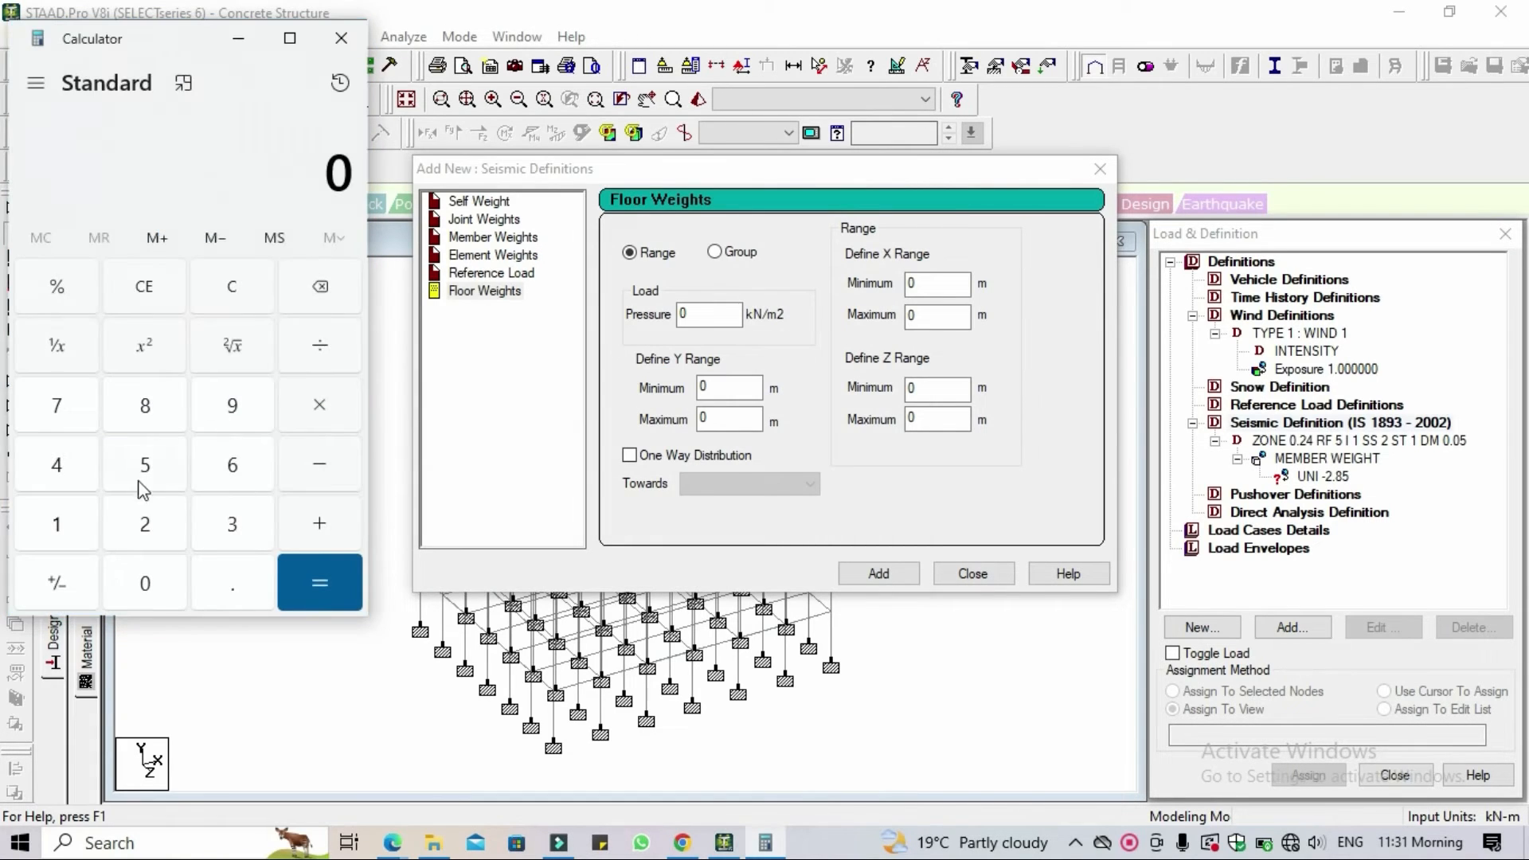
left_click(144, 582)
left_click(232, 586)
left_click(60, 523)
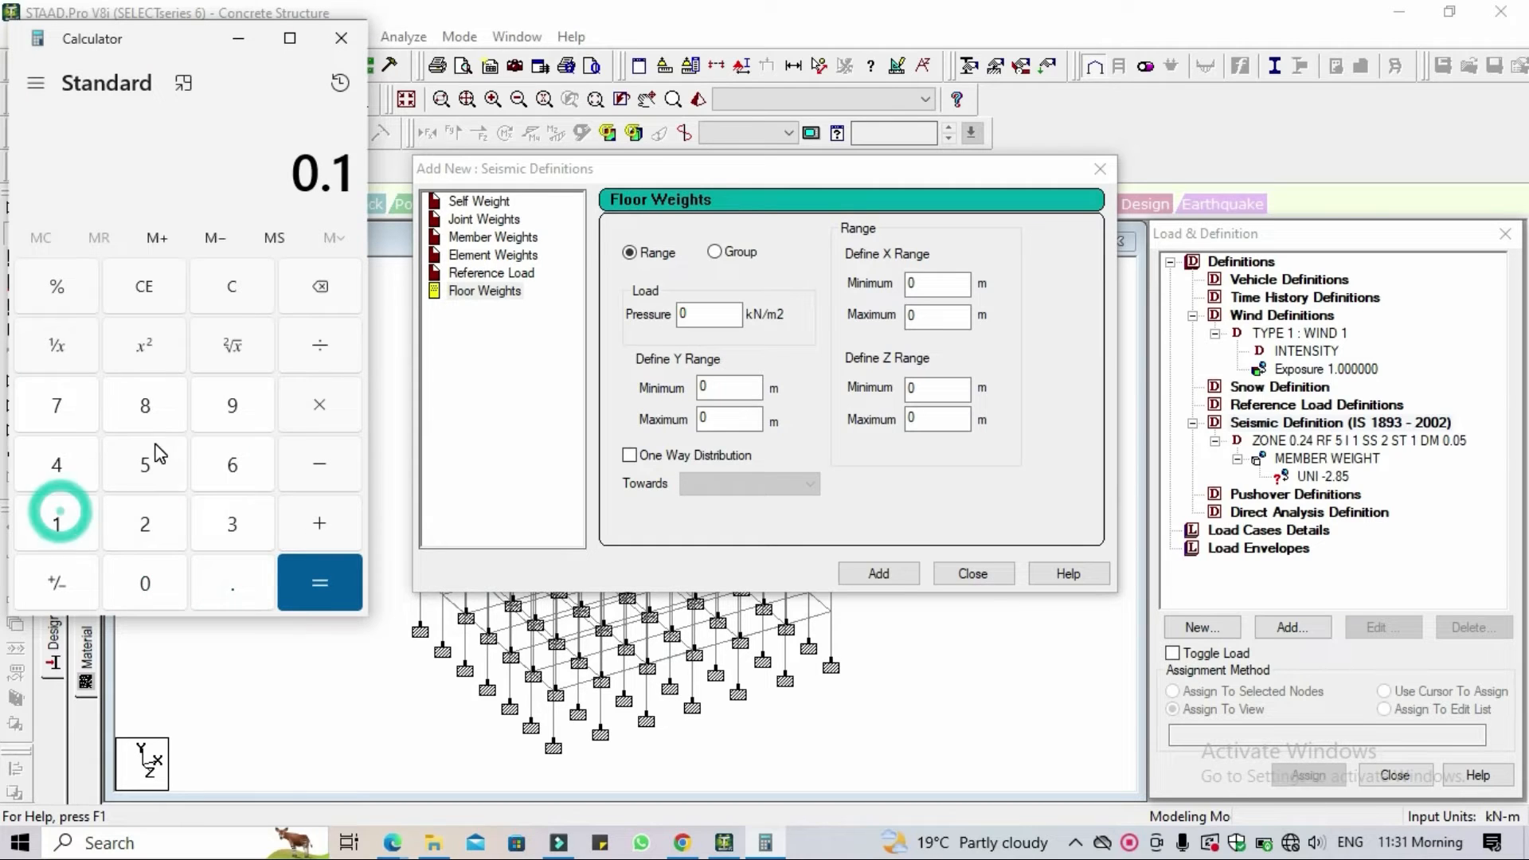
left_click(145, 466)
left_click(319, 406)
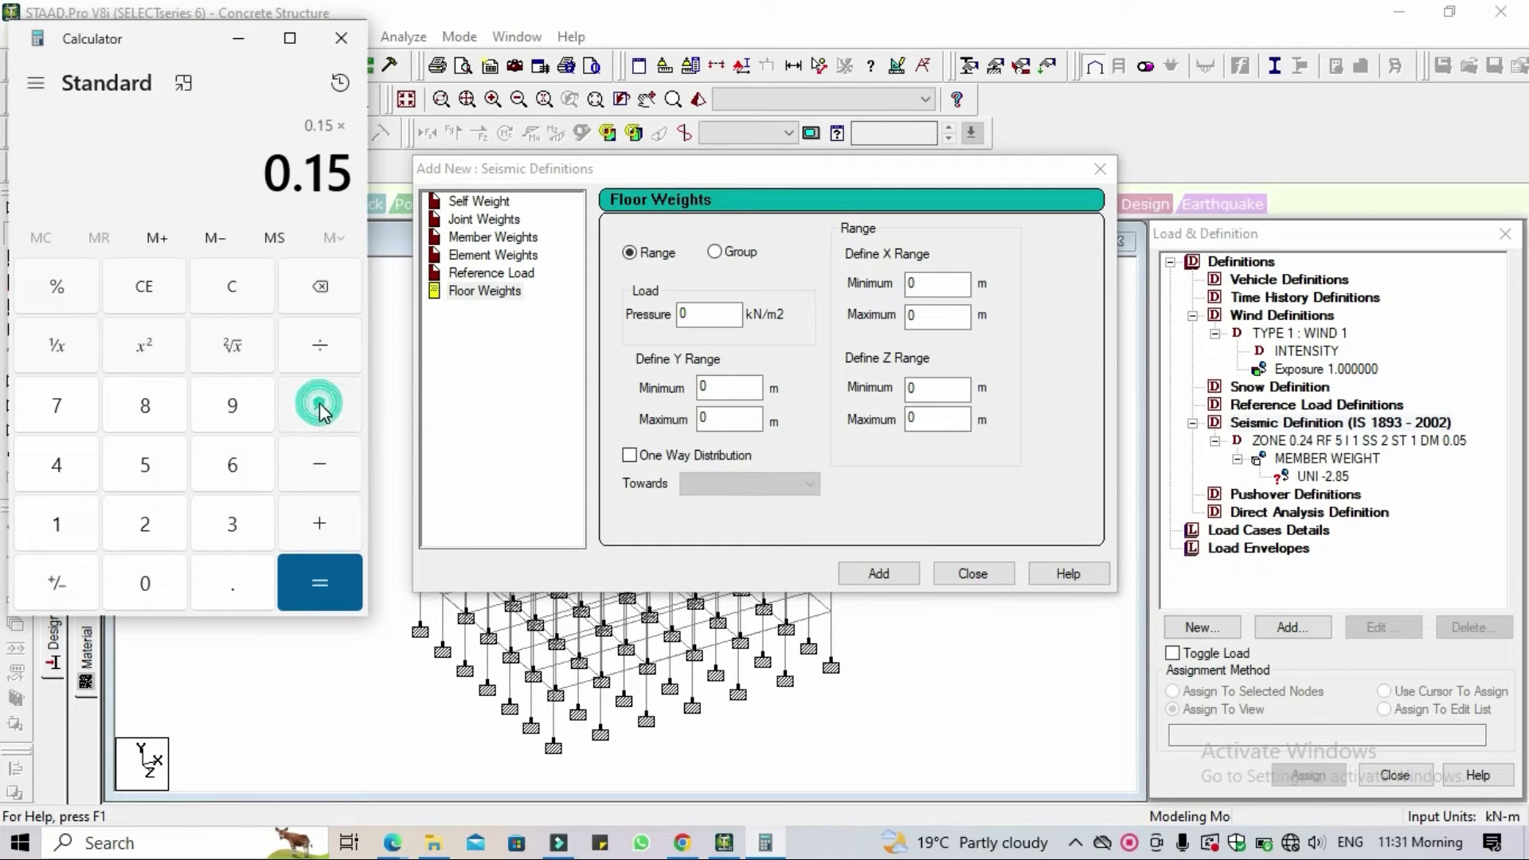
left_click(145, 523)
left_click(148, 465)
left_click(295, 577)
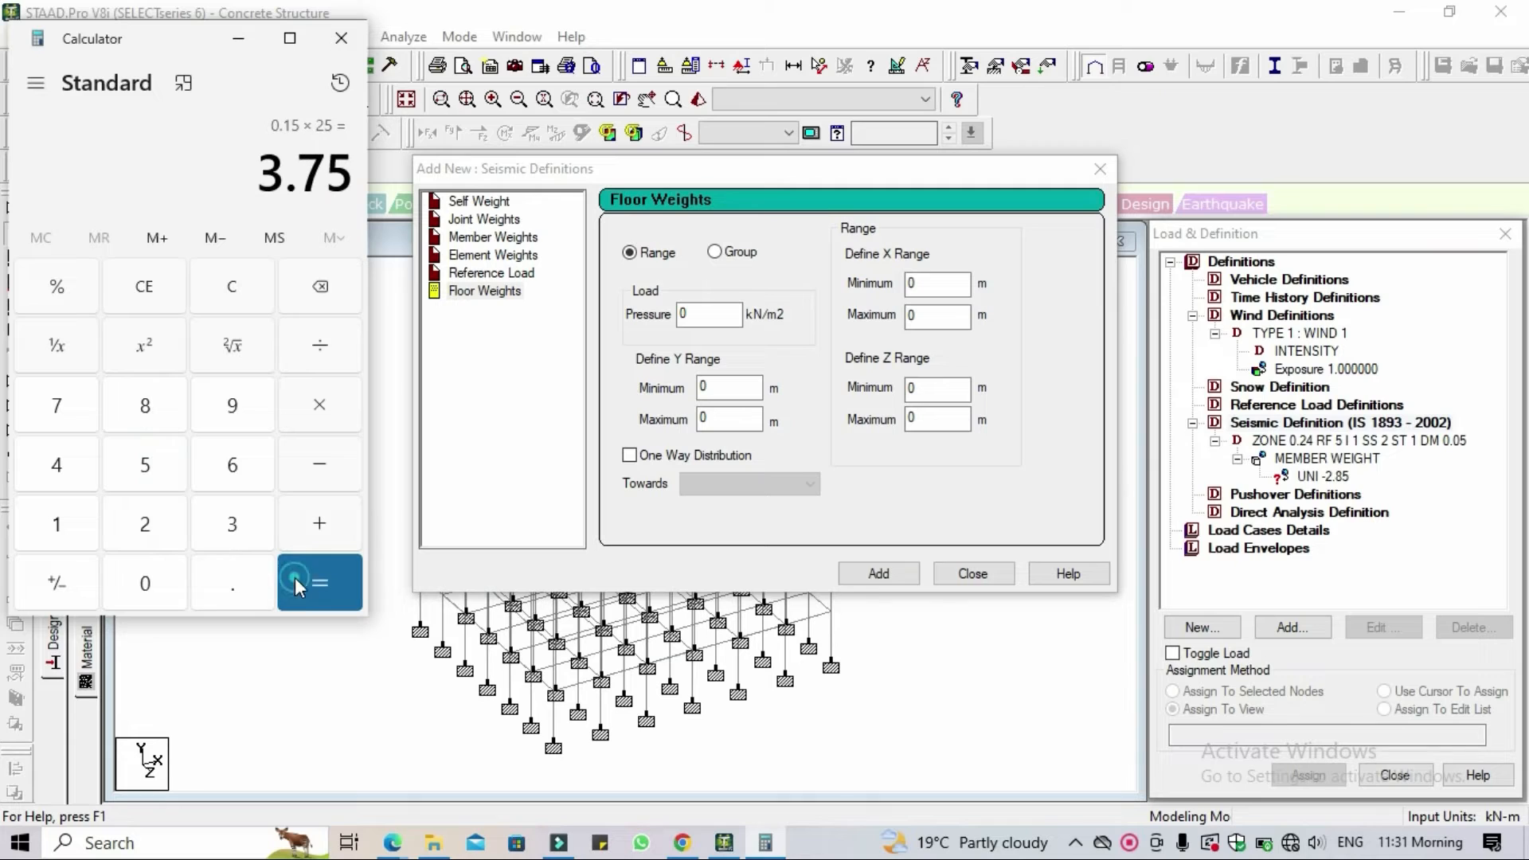
Close Calculator and set the floor weight pressure to -3.75 kN/m2.
left_click(341, 39)
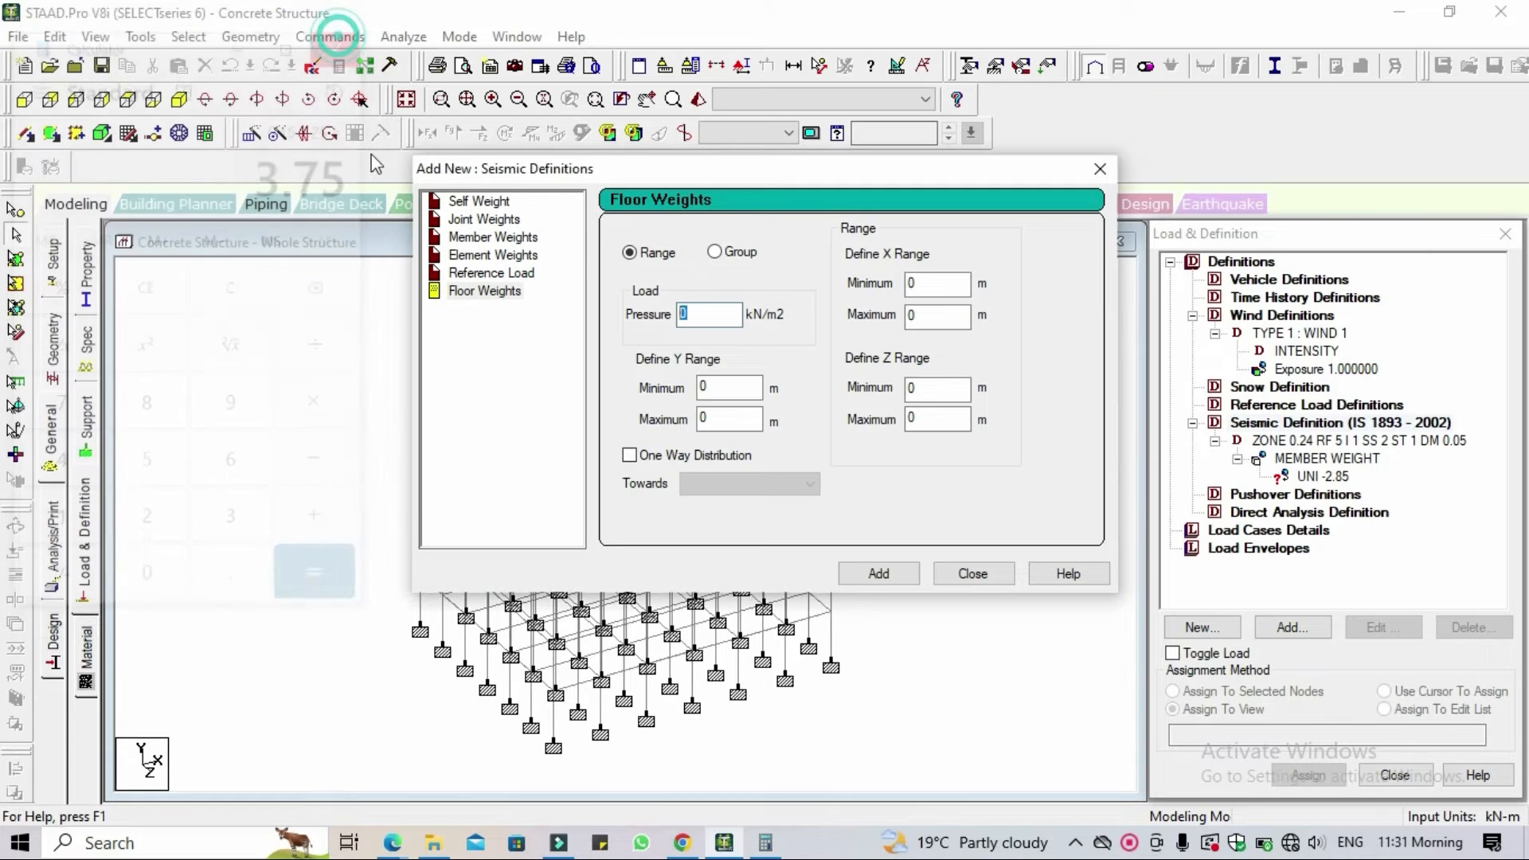
left_click(683, 314)
type("-3.")
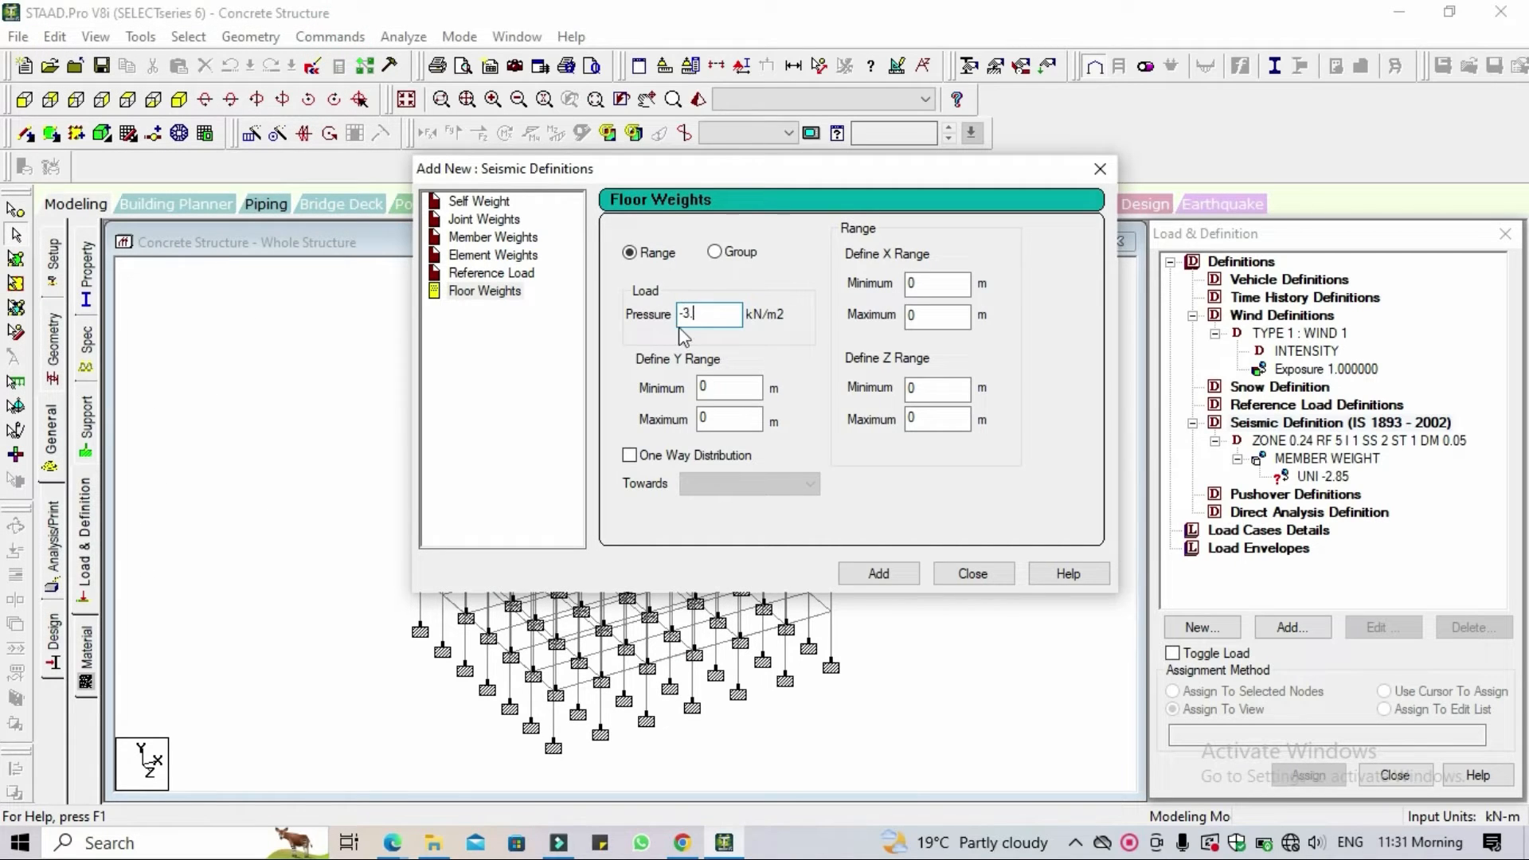
type("75")
left_click(808, 333)
Set the floor weight's Y range from 3 to 15 m and add it to the seismic definition, closing the dialog.
double_click(721, 388)
type("3")
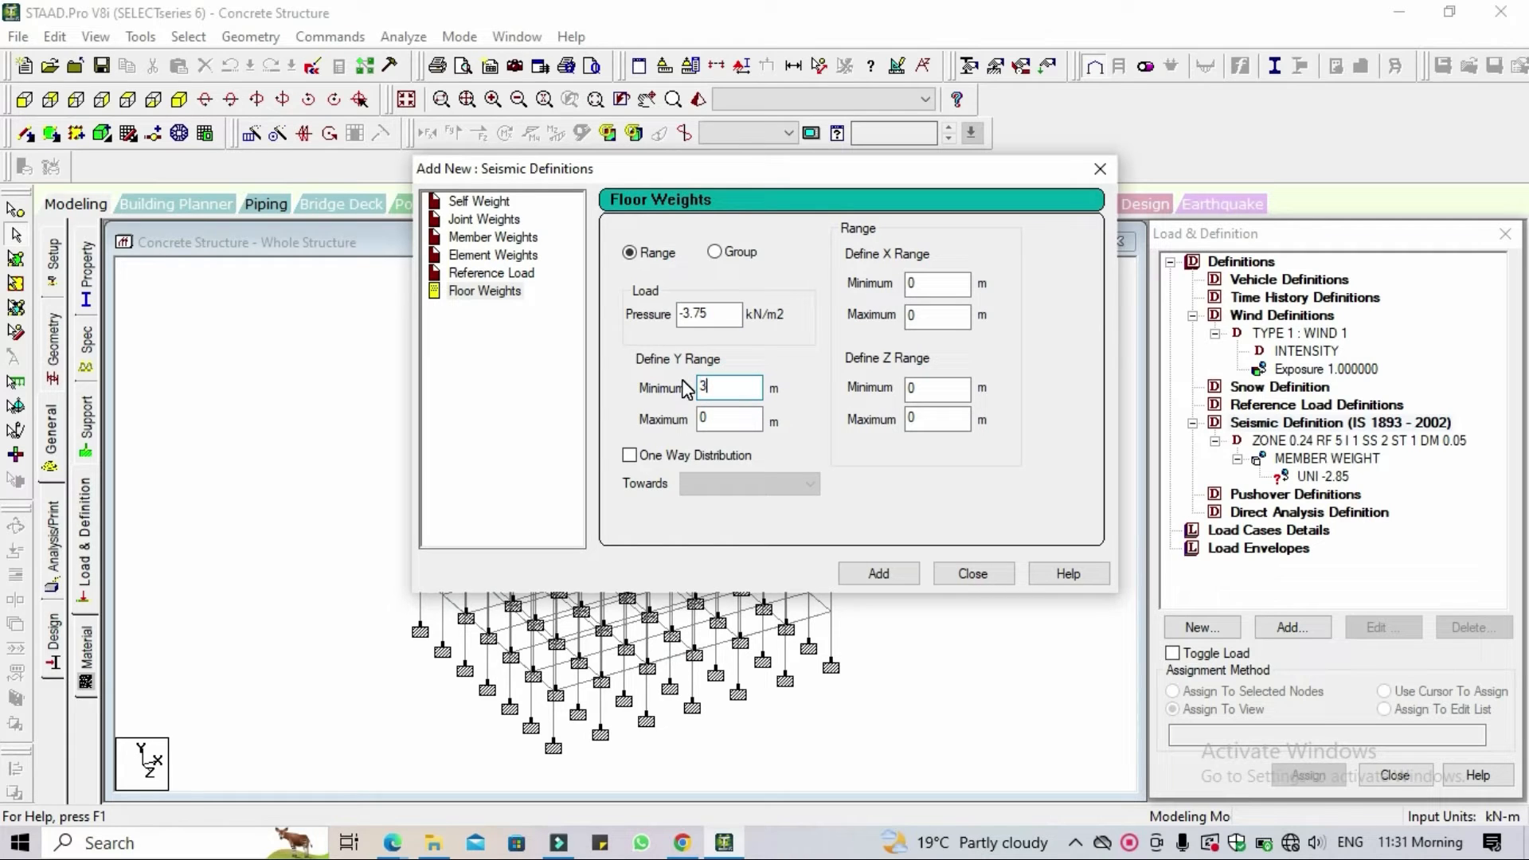
double_click(721, 420)
type("15")
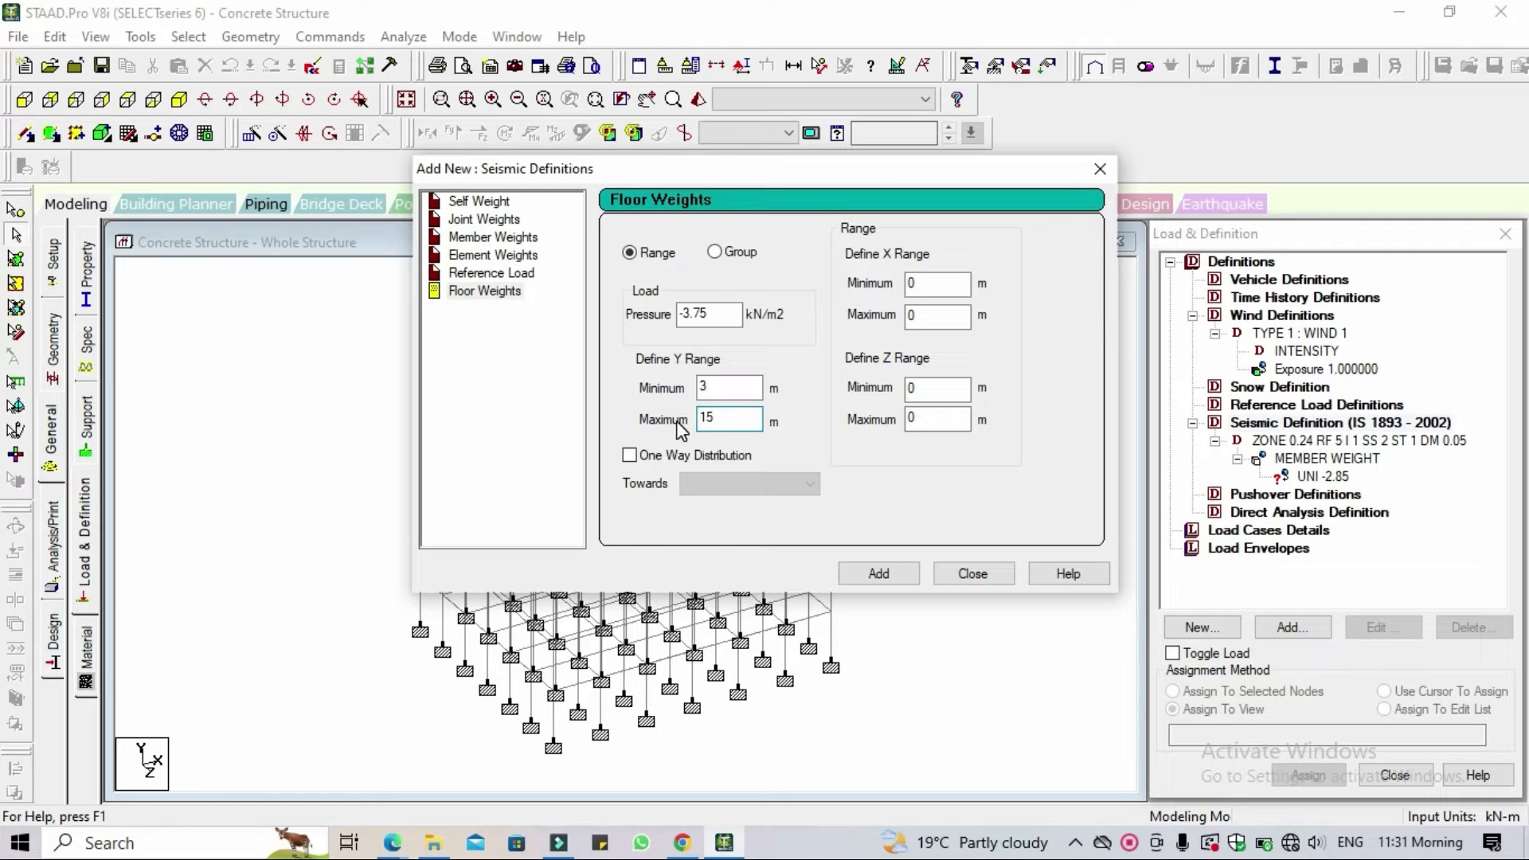
left_click(876, 575)
left_click(974, 573)
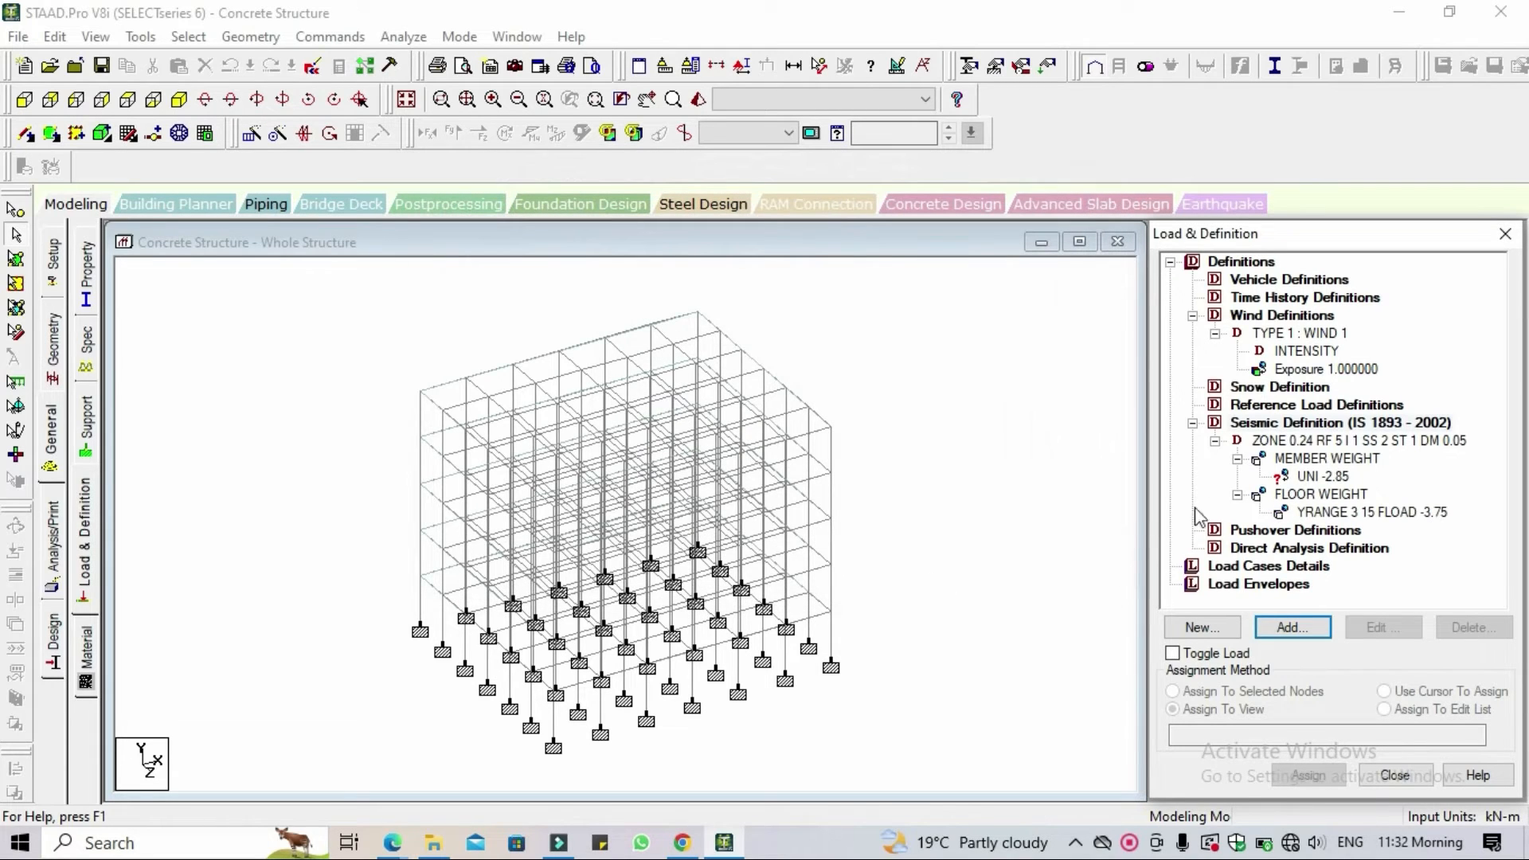
Assign the UNI -2.85 member weight to all members in the view, and clear the selection.
left_click(1321, 476)
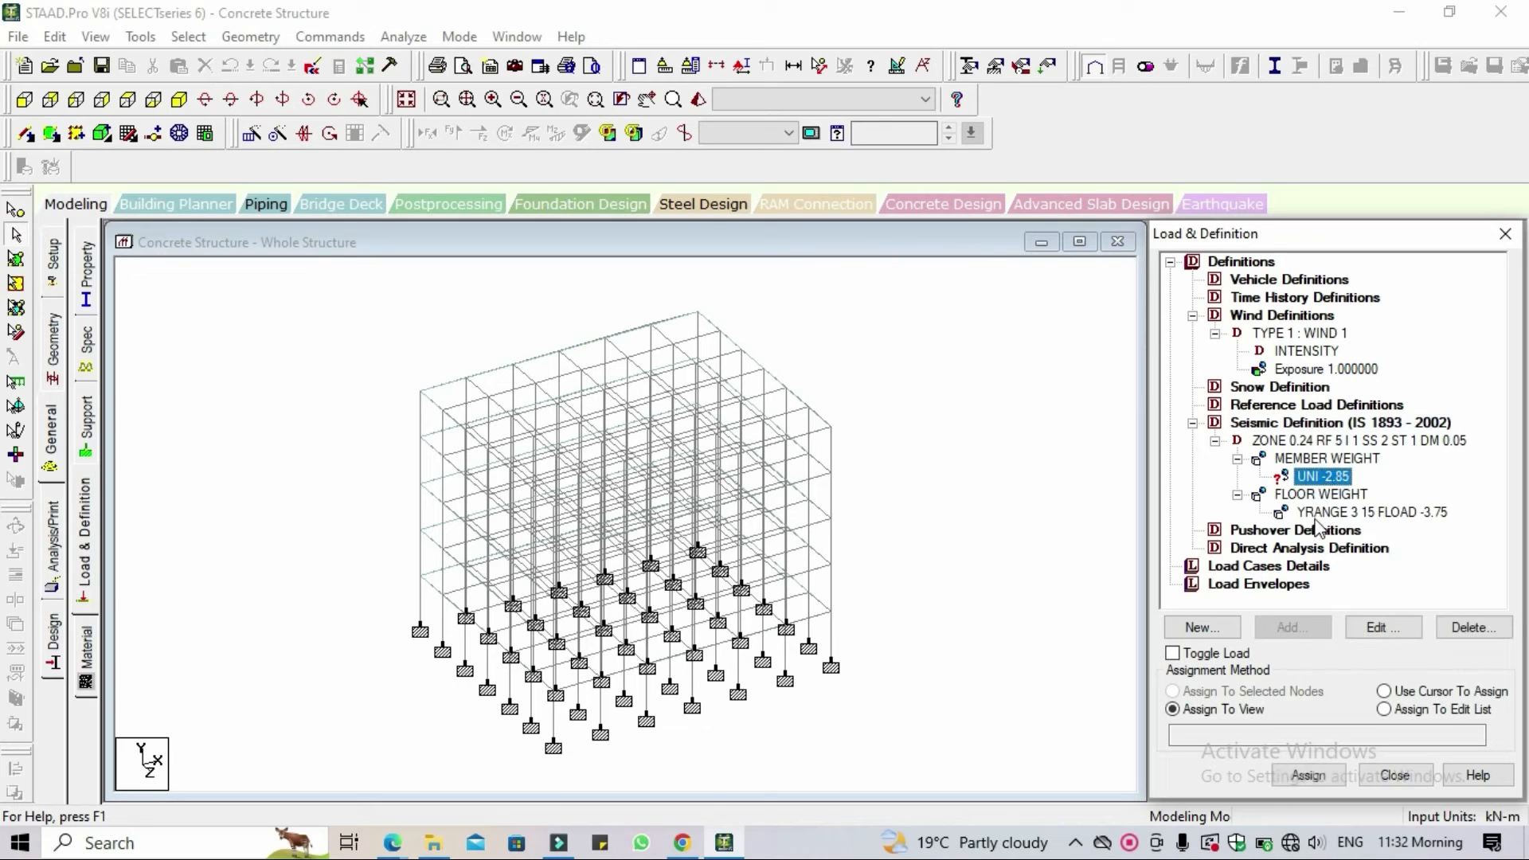
left_click(1309, 776)
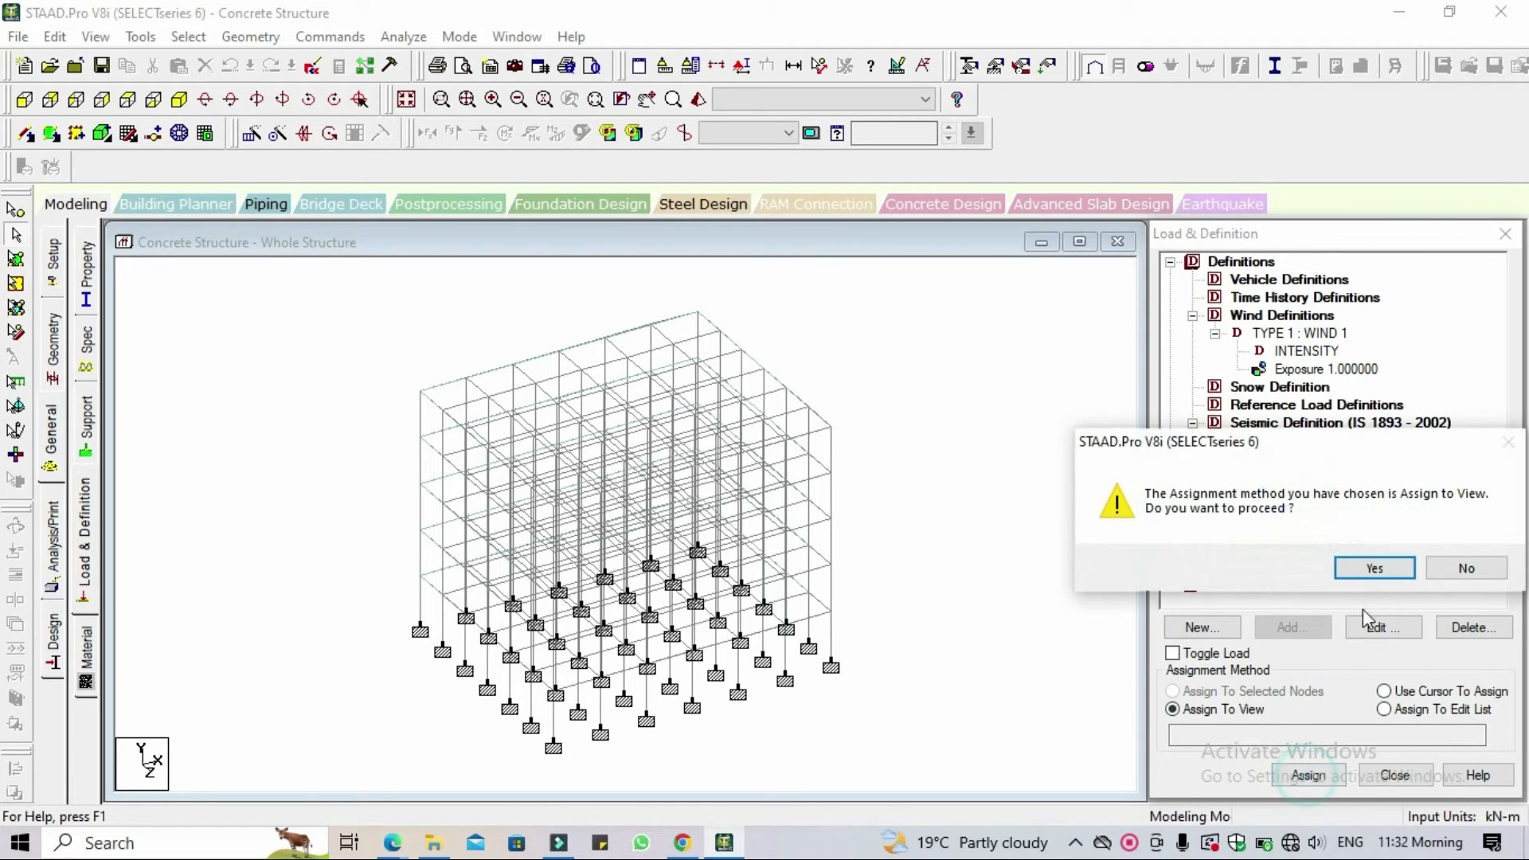
left_click(1378, 575)
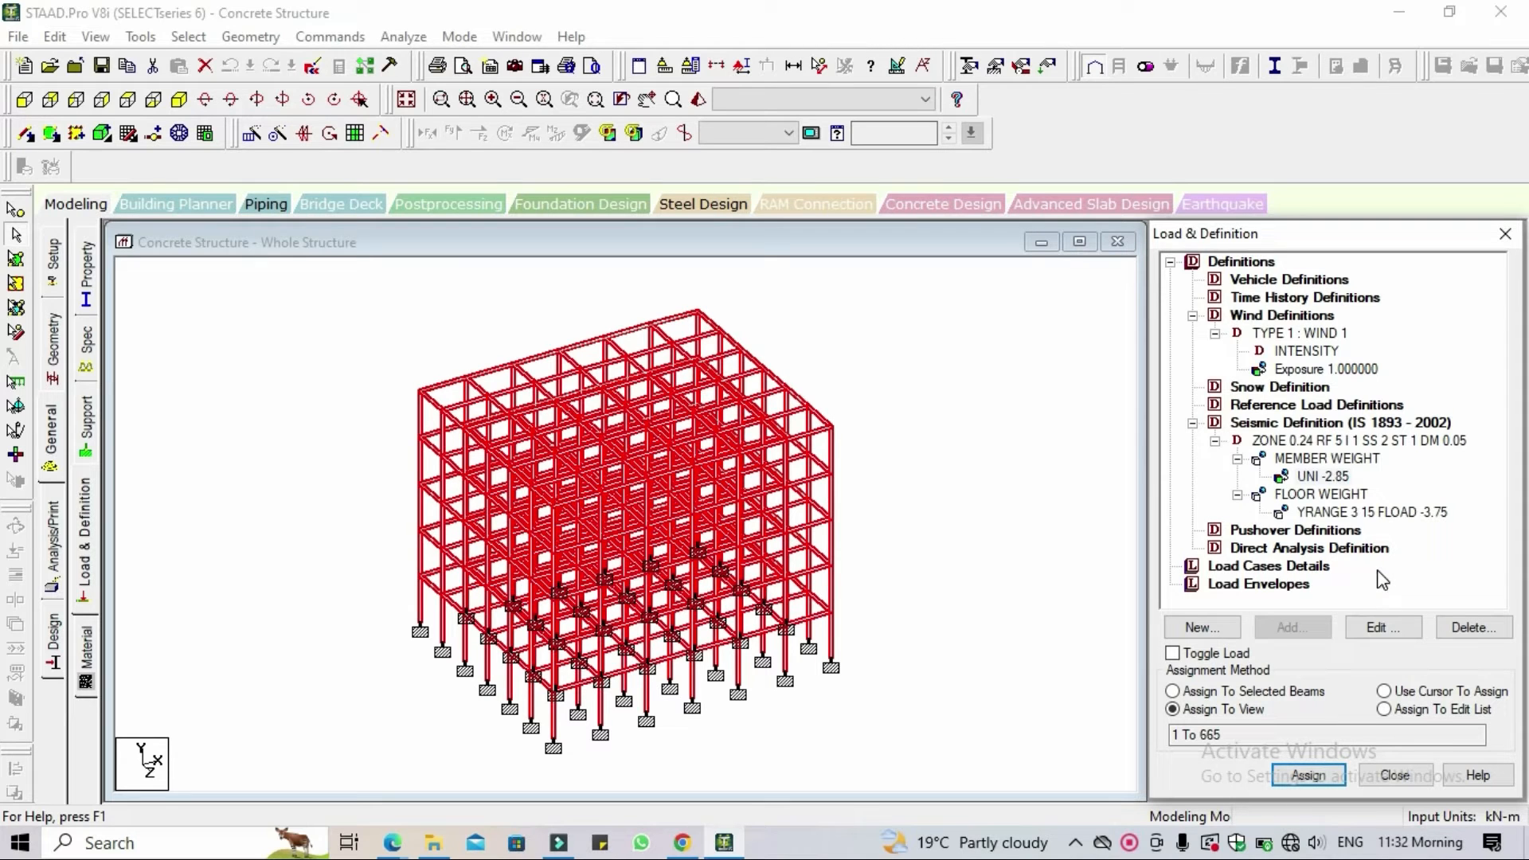
left_click(1037, 473)
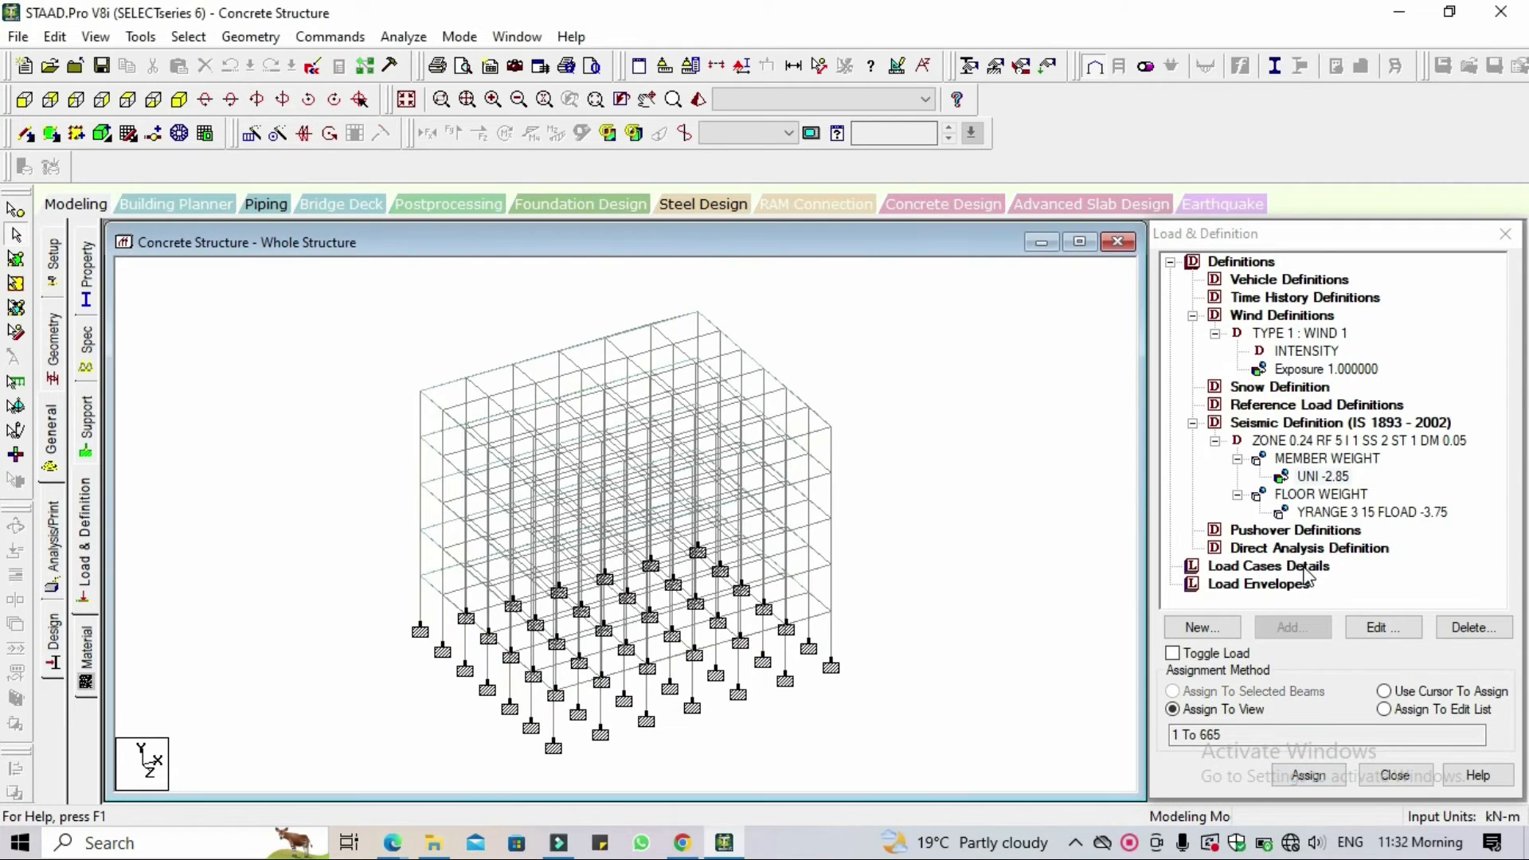
Add primary load case 1 with the Wind loading type and the title "W X".
left_click(1306, 567)
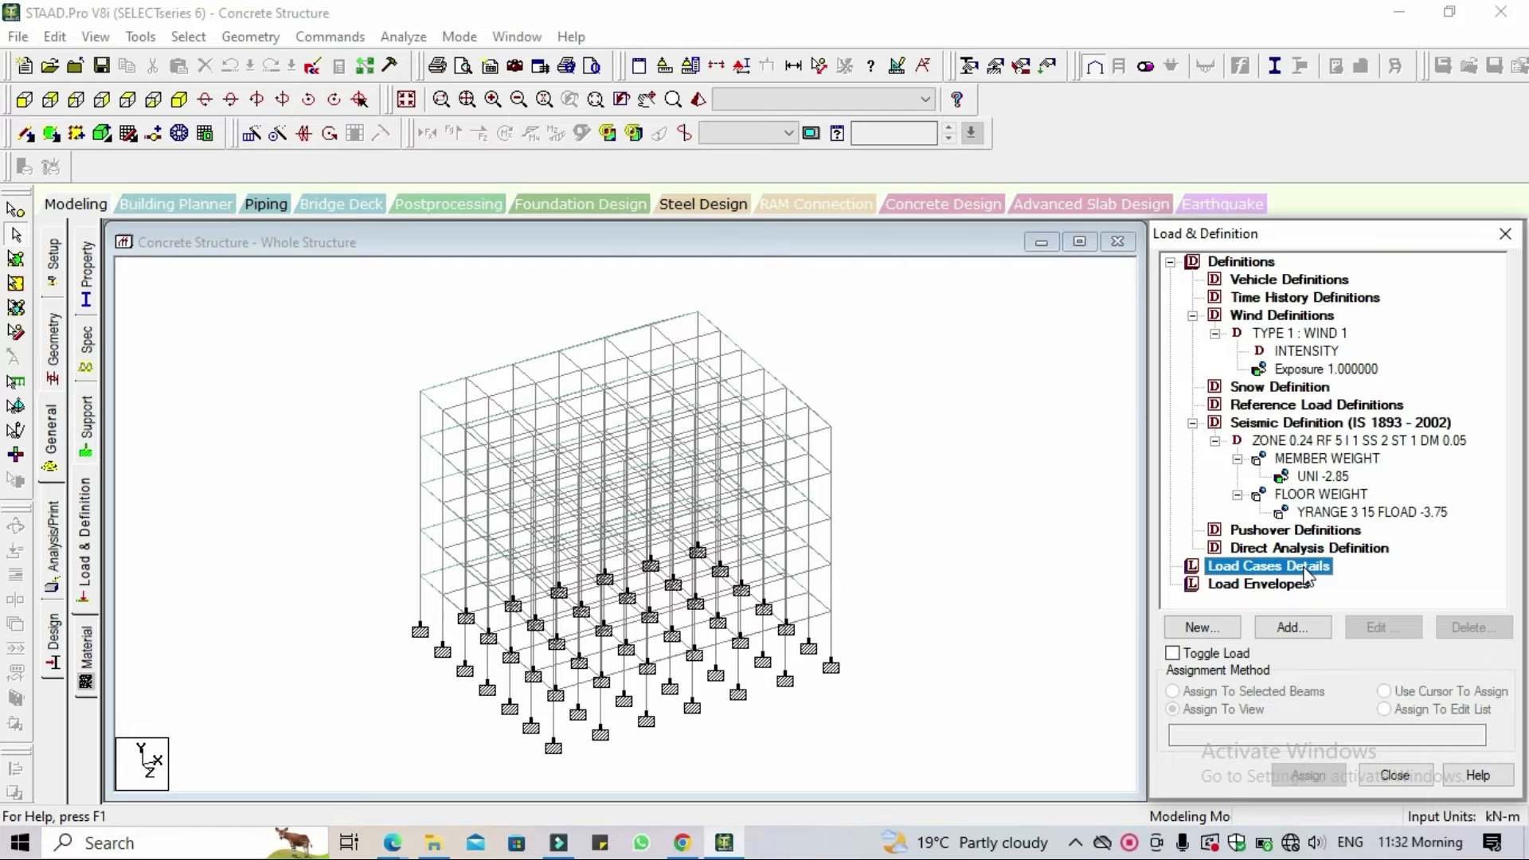
left_click(1367, 514)
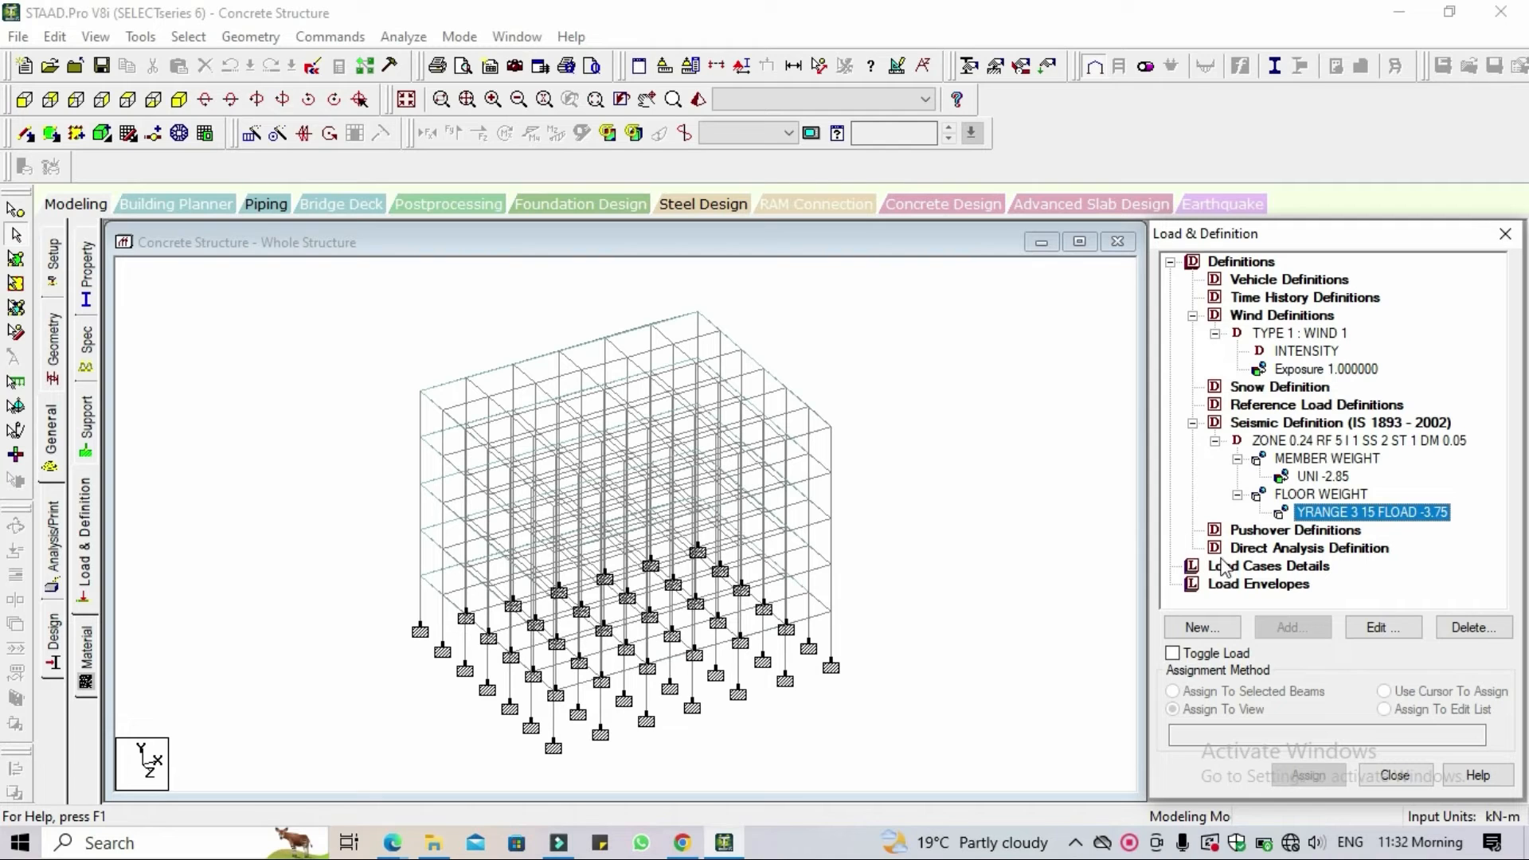
left_click(1265, 569)
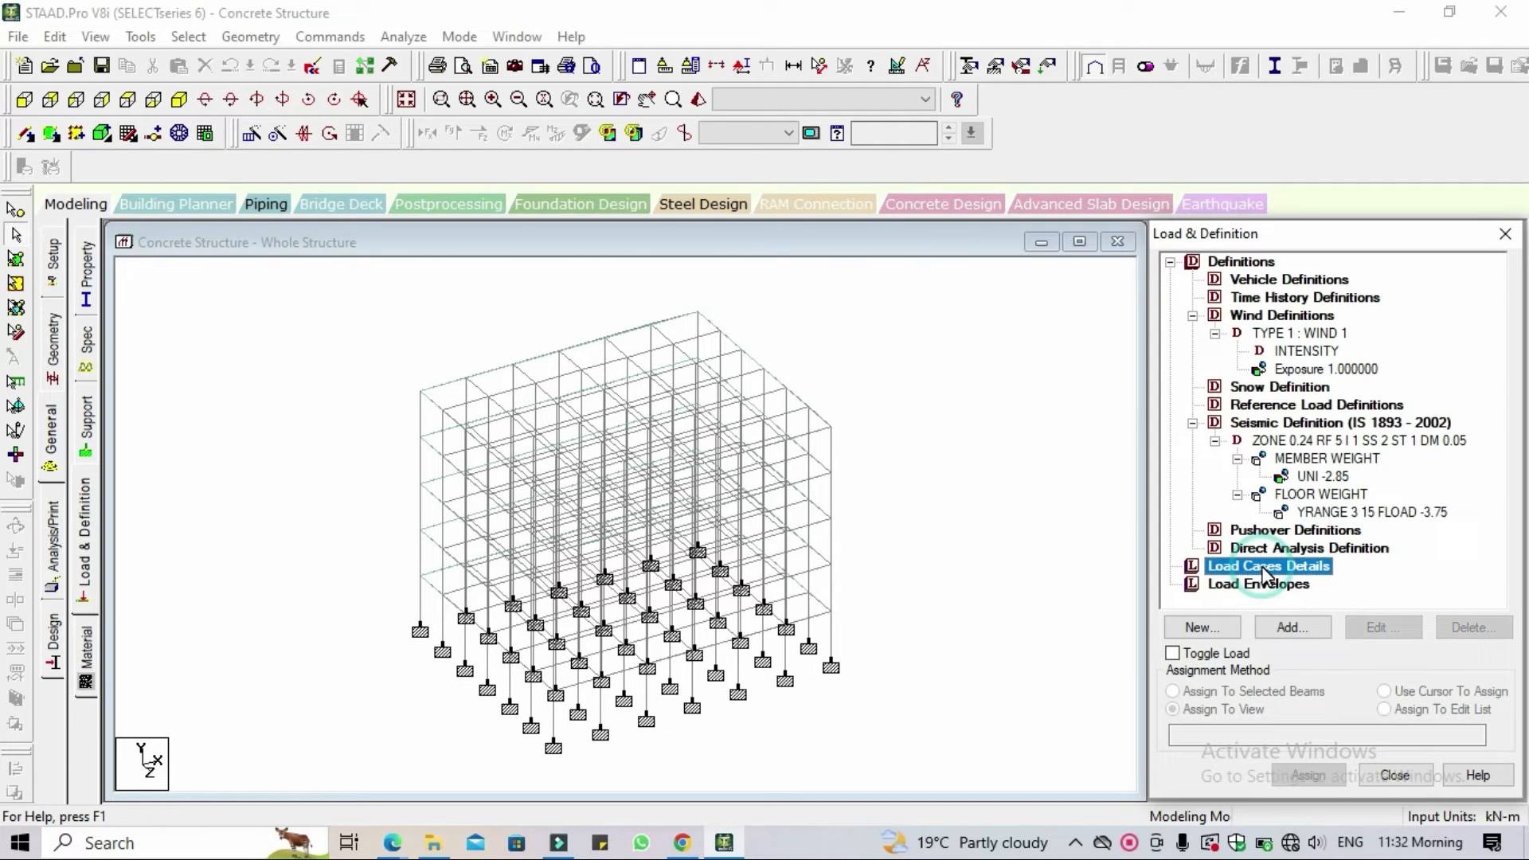
left_click(1276, 627)
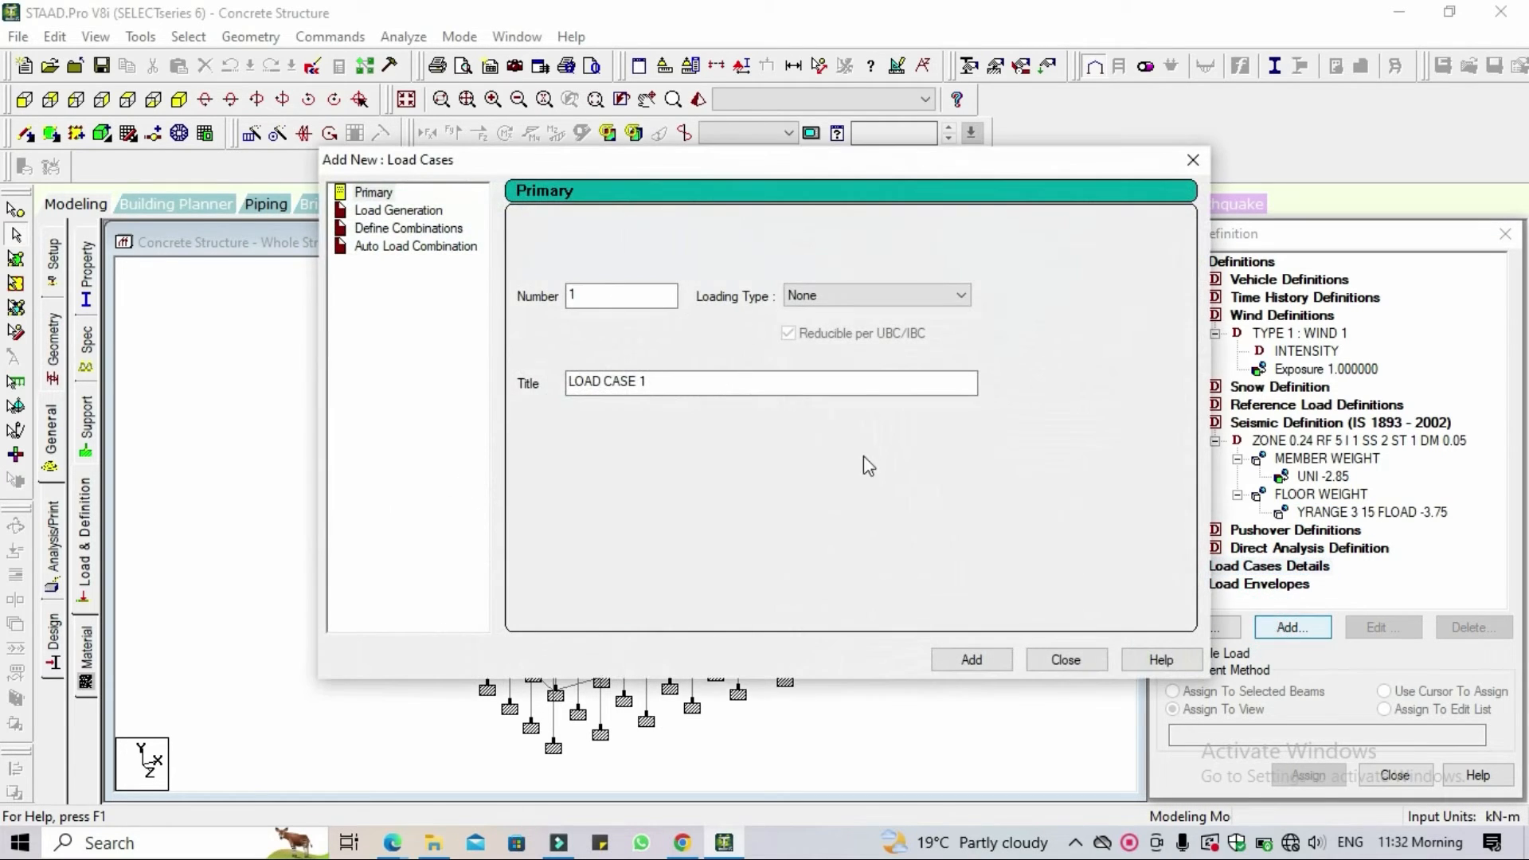
left_click(873, 305)
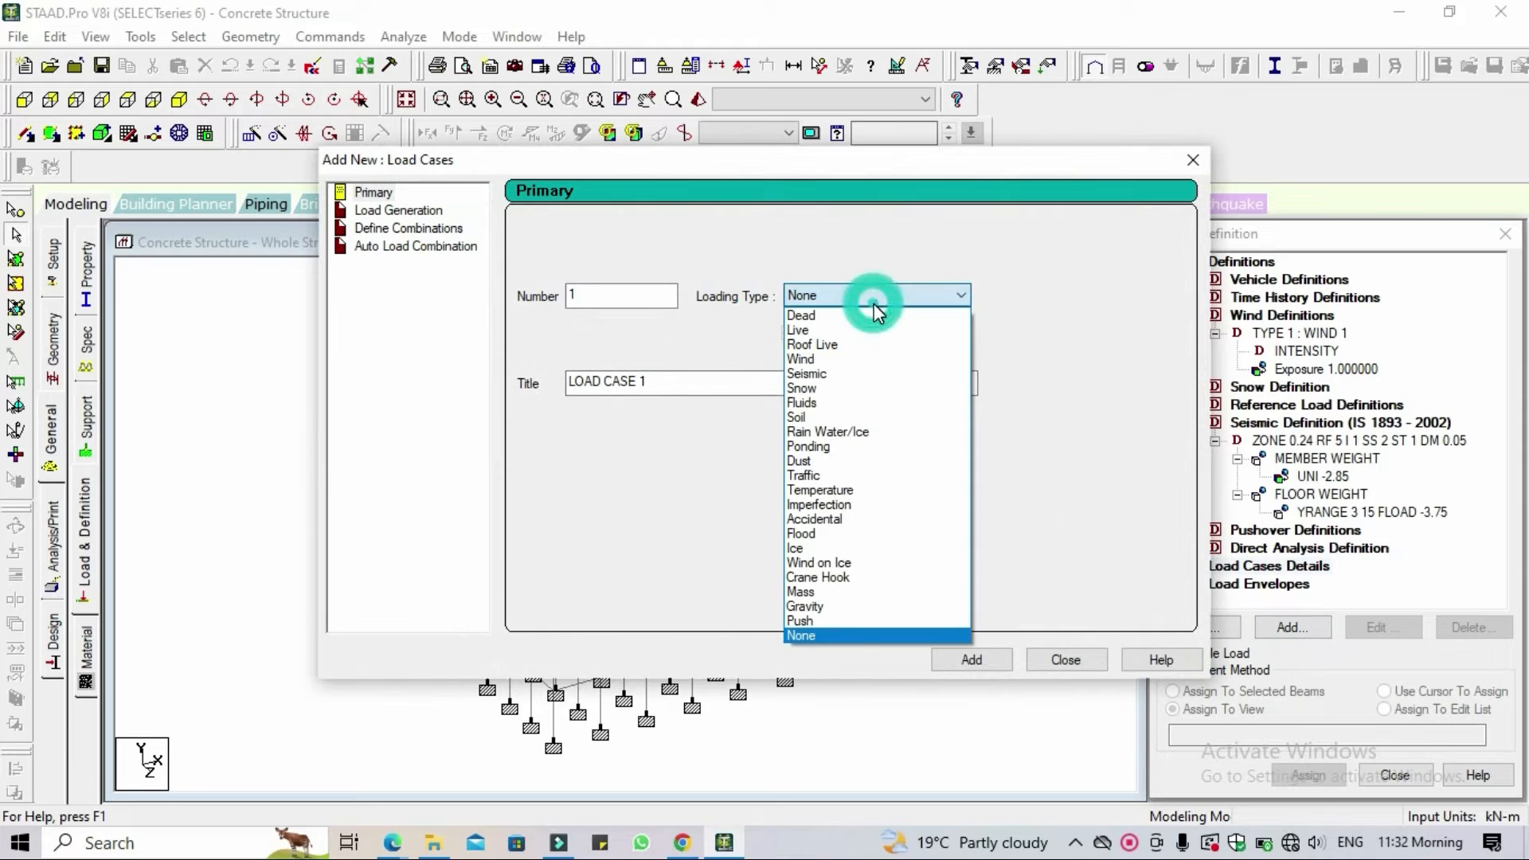
left_click(845, 359)
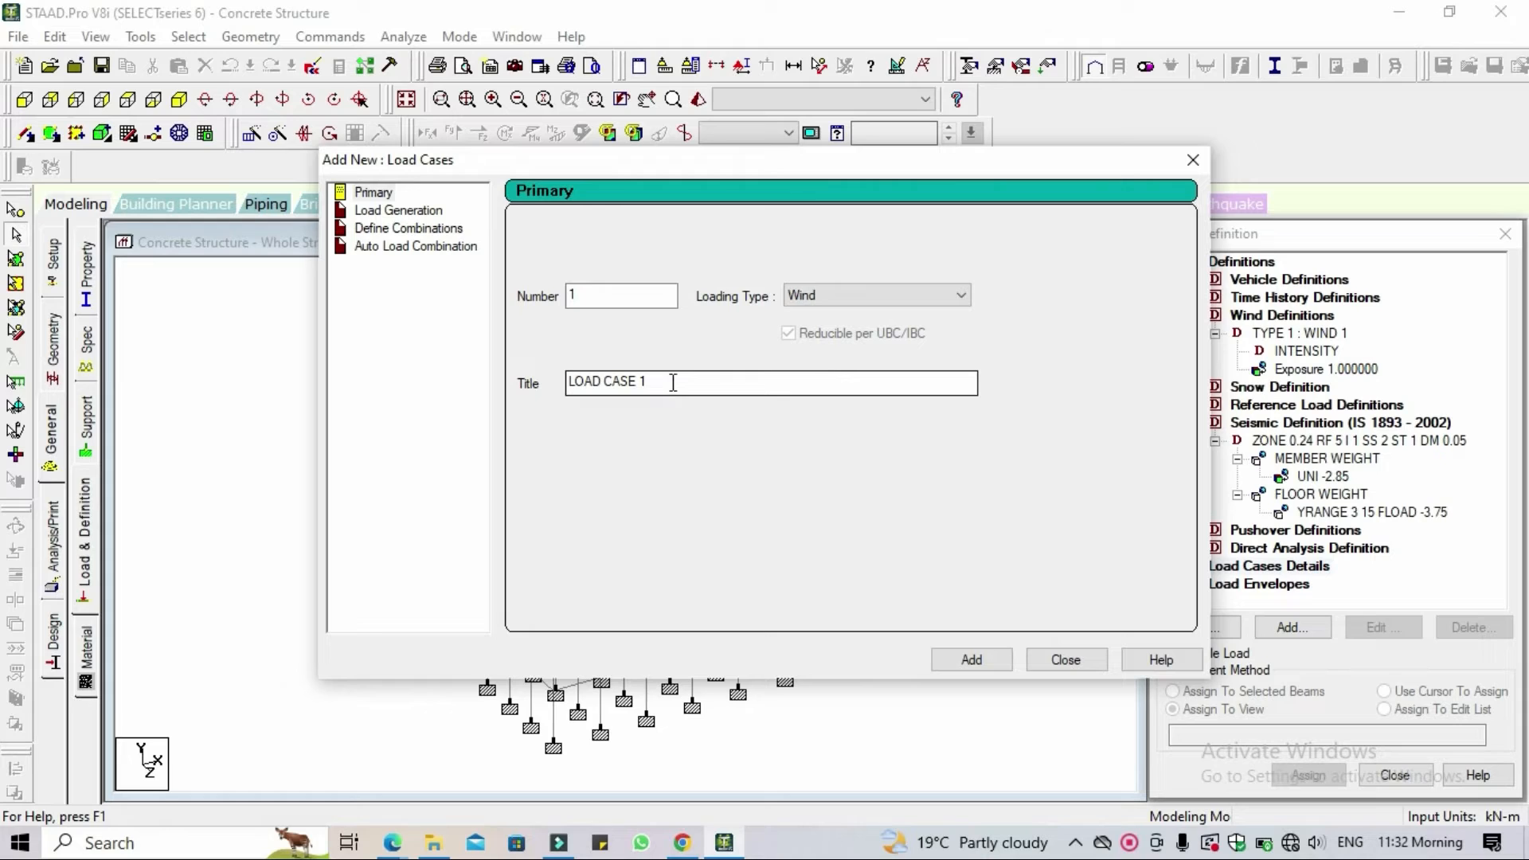
left_click_drag(668, 388, 566, 387)
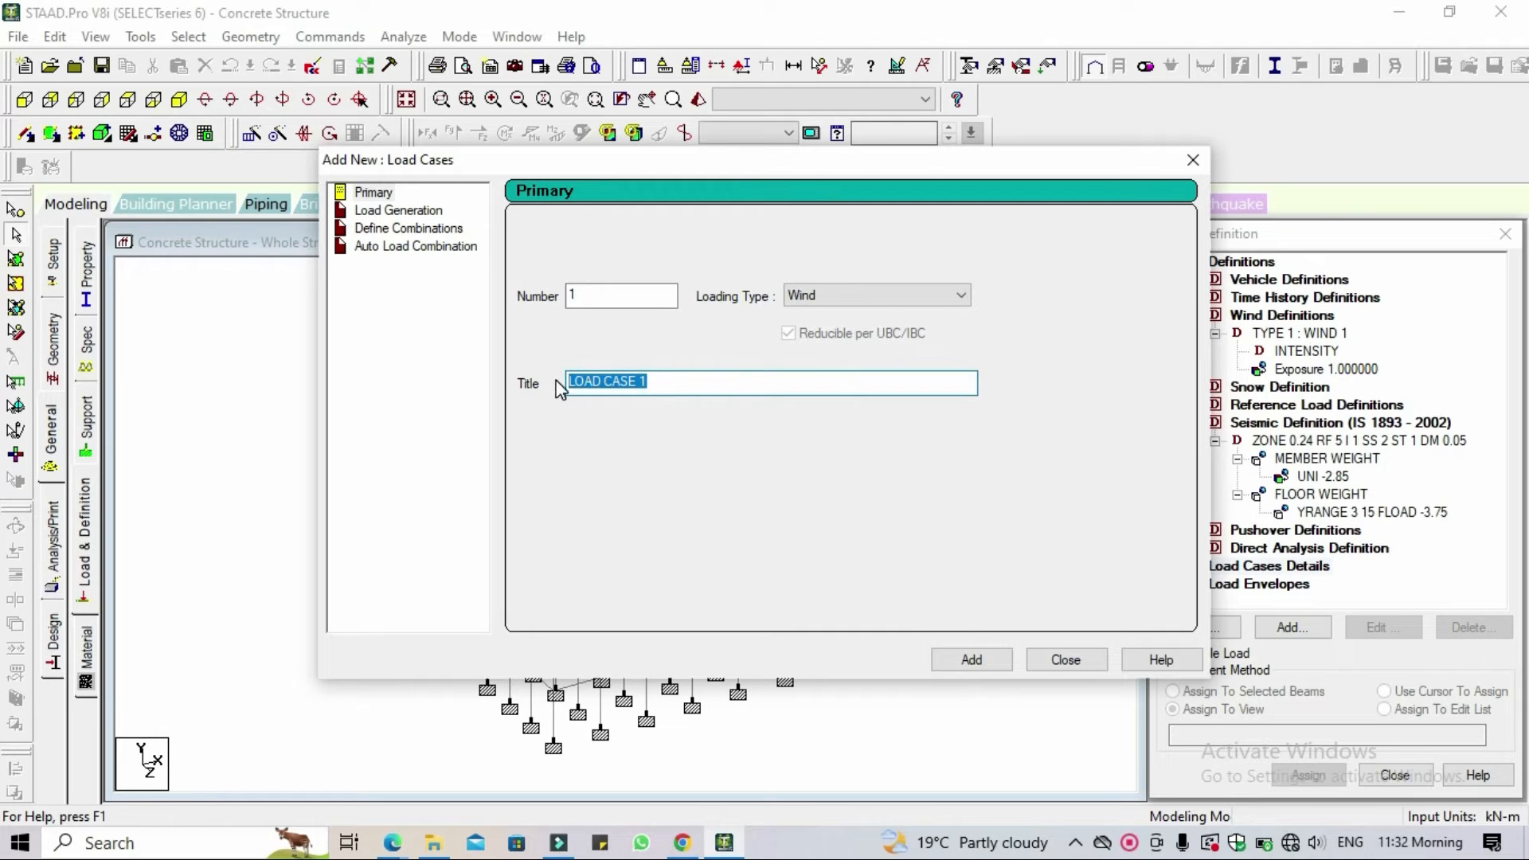
type("W X")
left_click(966, 661)
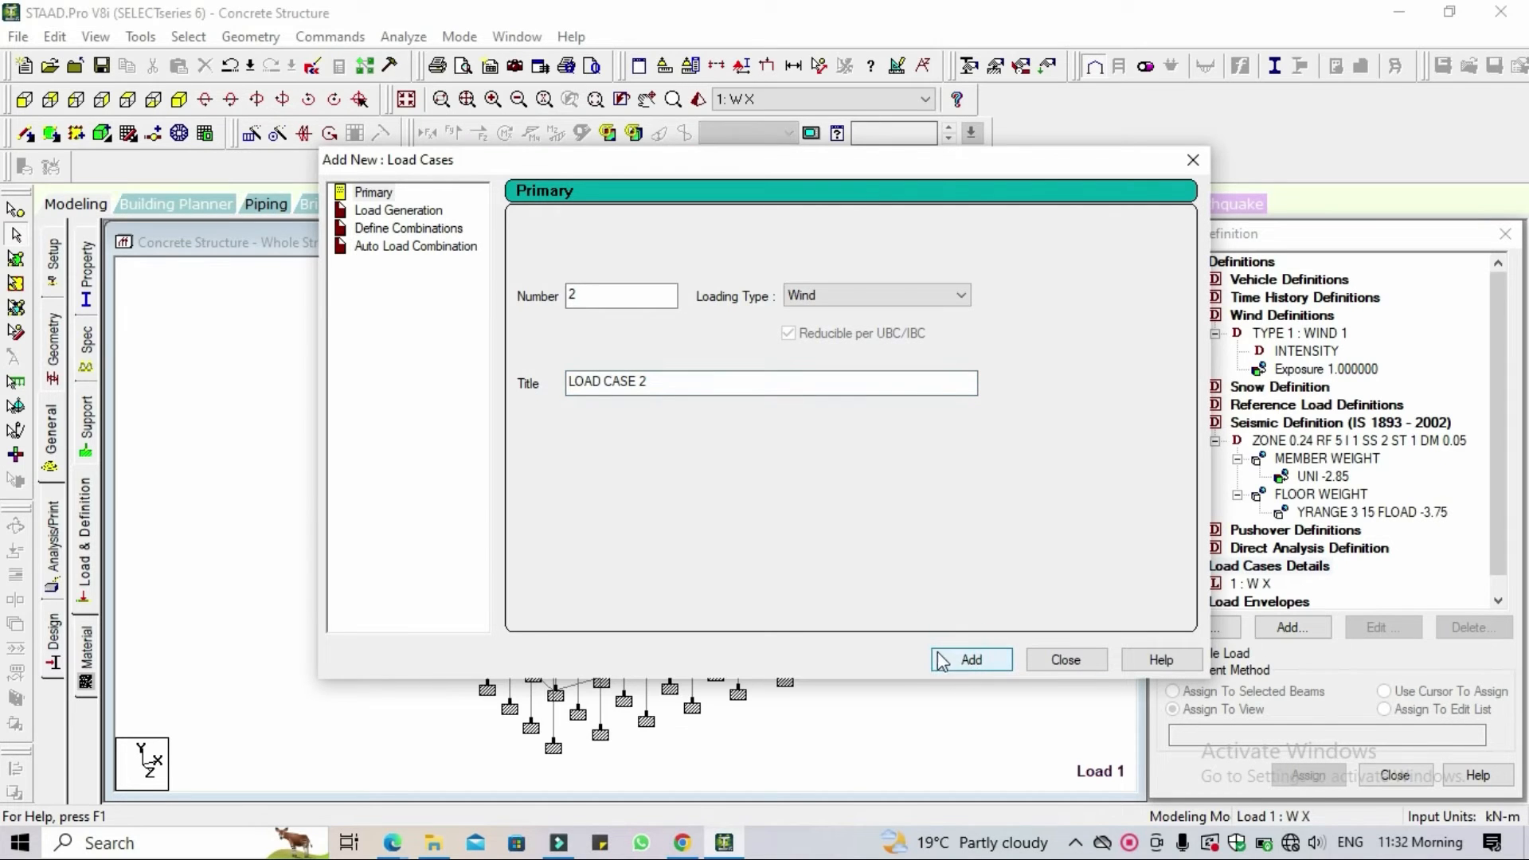
Add a second Wind load case titled "W Z".
left_click_drag(681, 387, 553, 388)
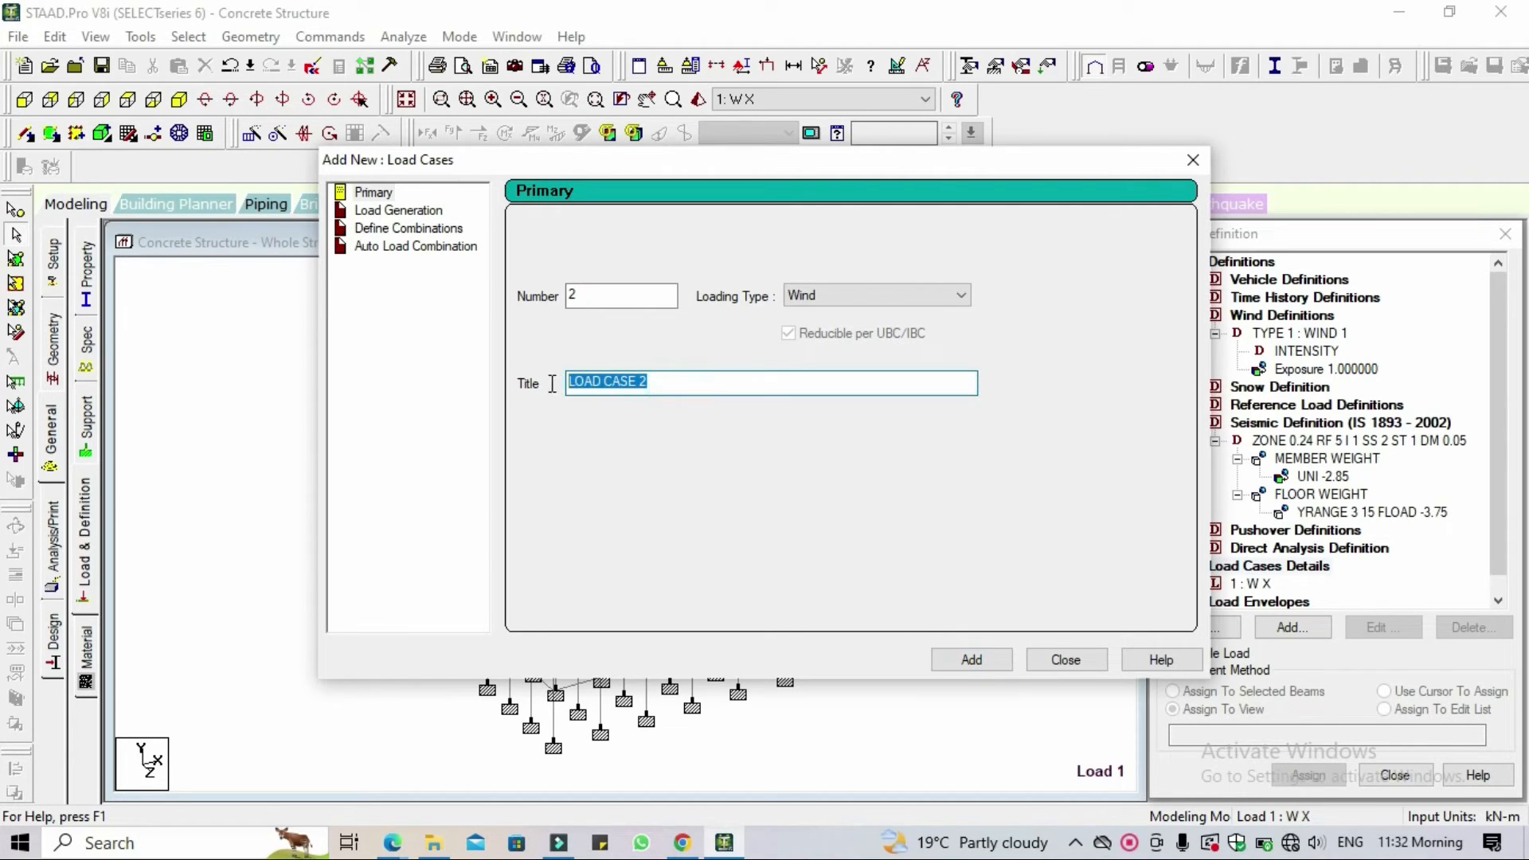
type("W Z")
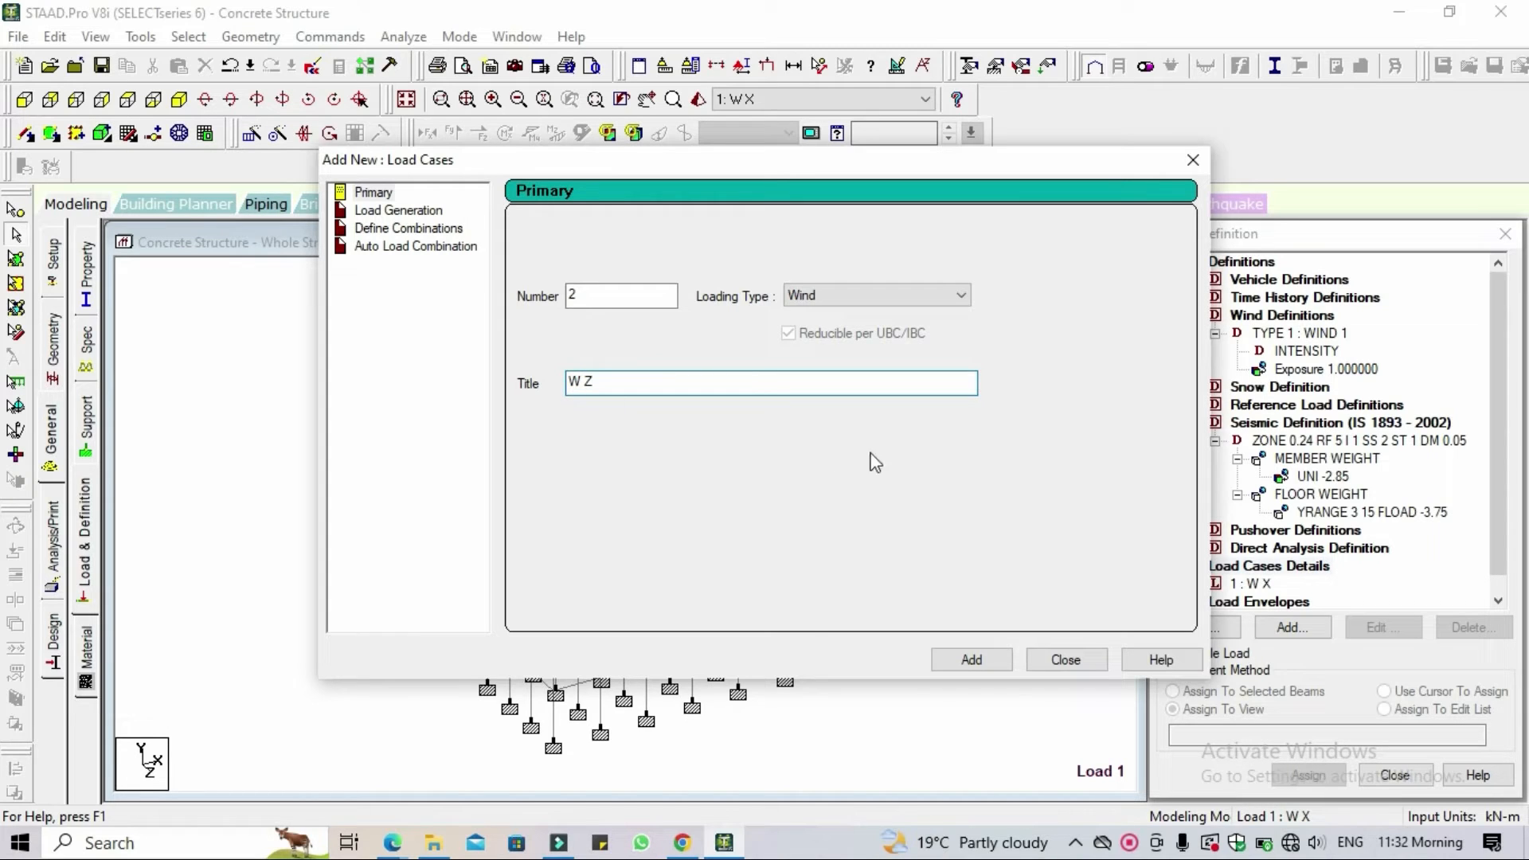
left_click(975, 659)
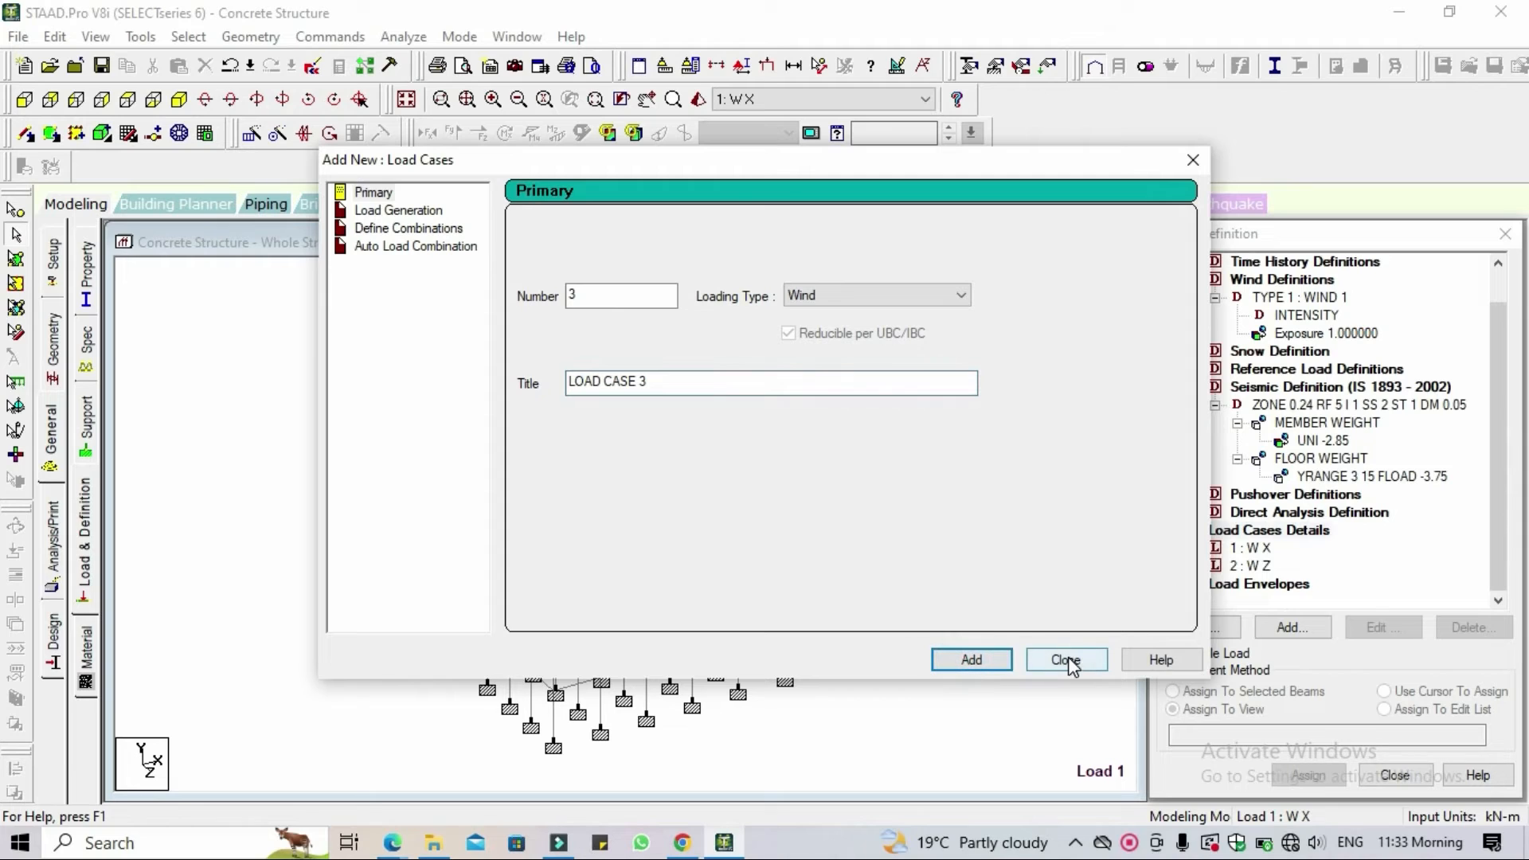
Add load case 3 with the Seismic loading type and the title "EQ X".
left_click(915, 296)
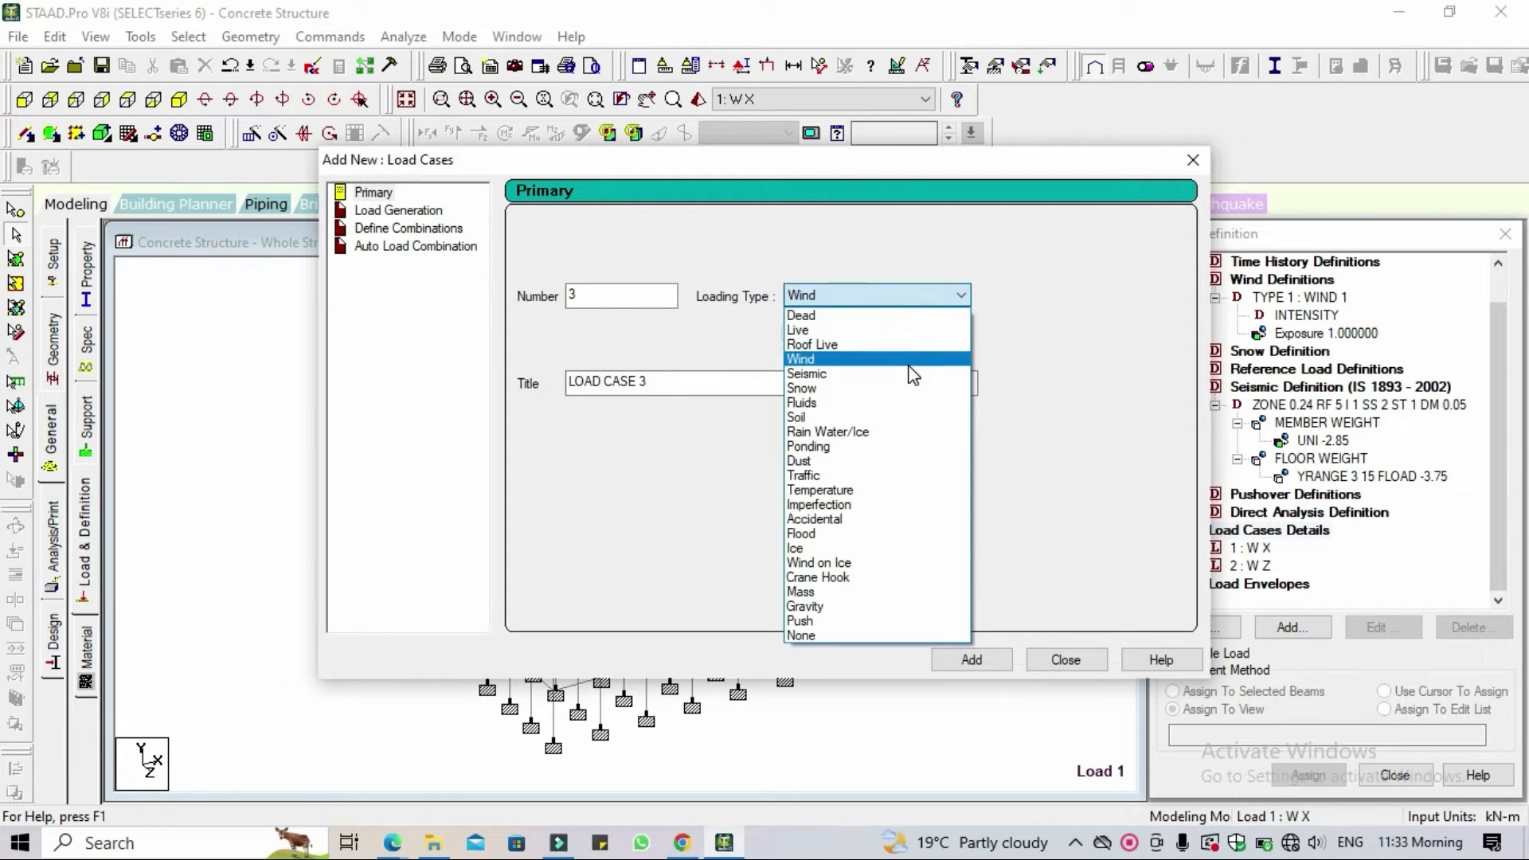
left_click(913, 378)
left_click_drag(661, 382, 529, 391)
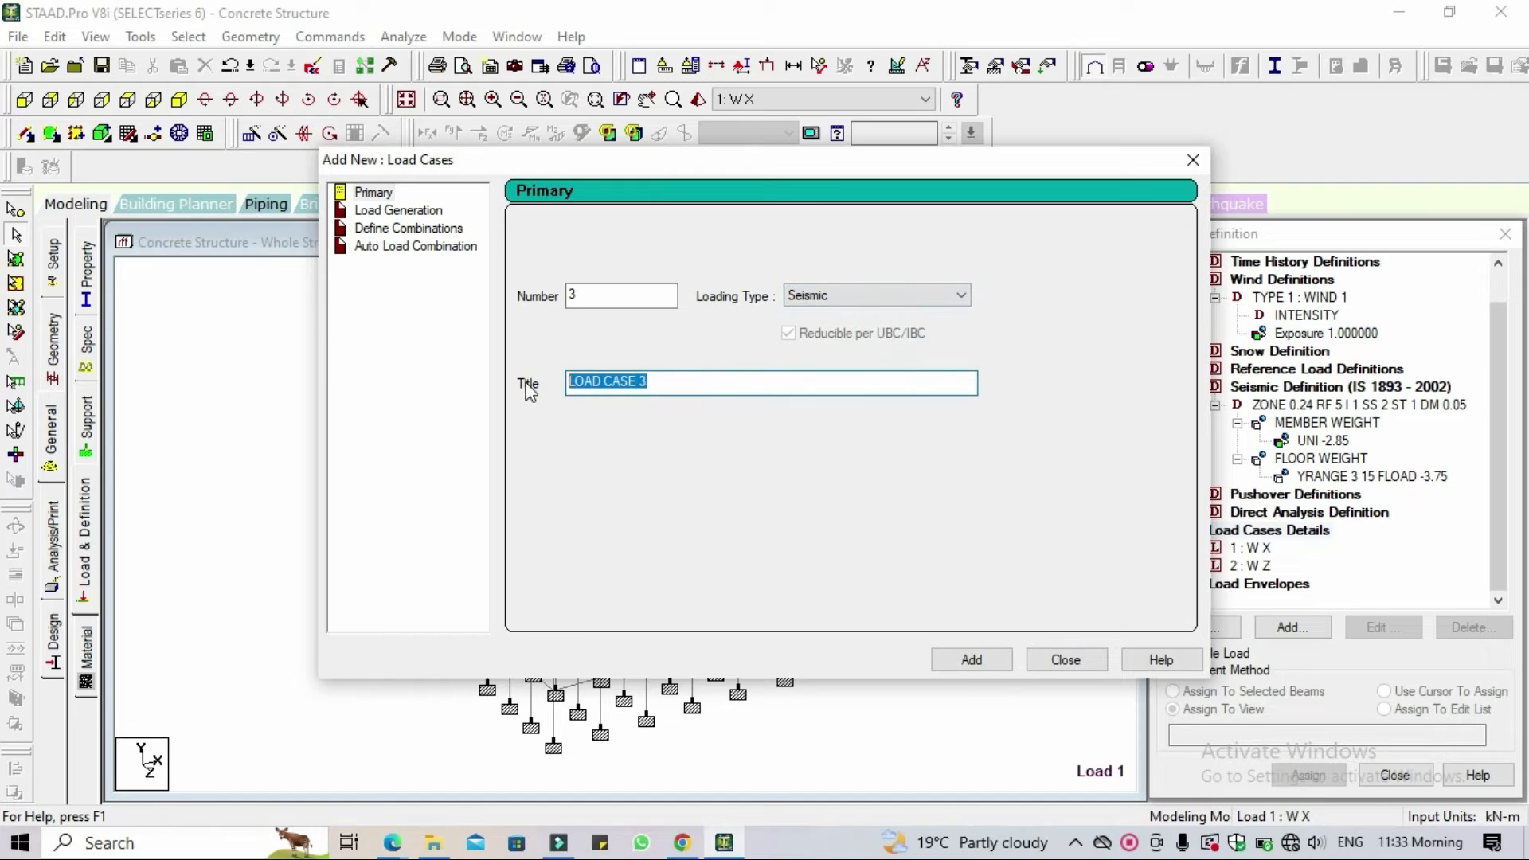
type("EQ X")
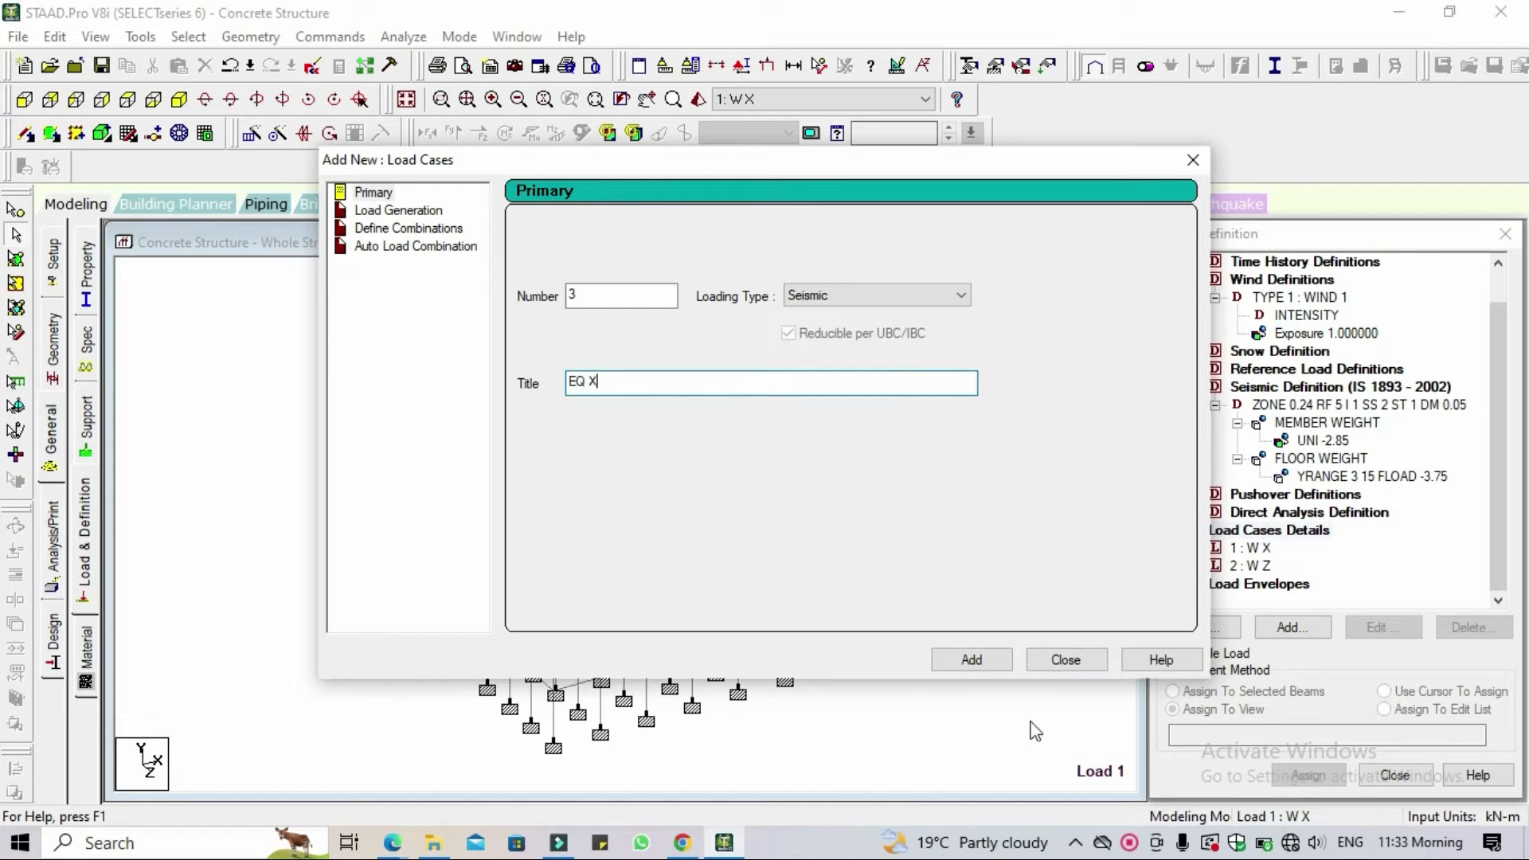
left_click(968, 658)
Add a fourth load case of Seismic type titled "EQ Z", and close the load case dialog.
left_click_drag(650, 382, 546, 386)
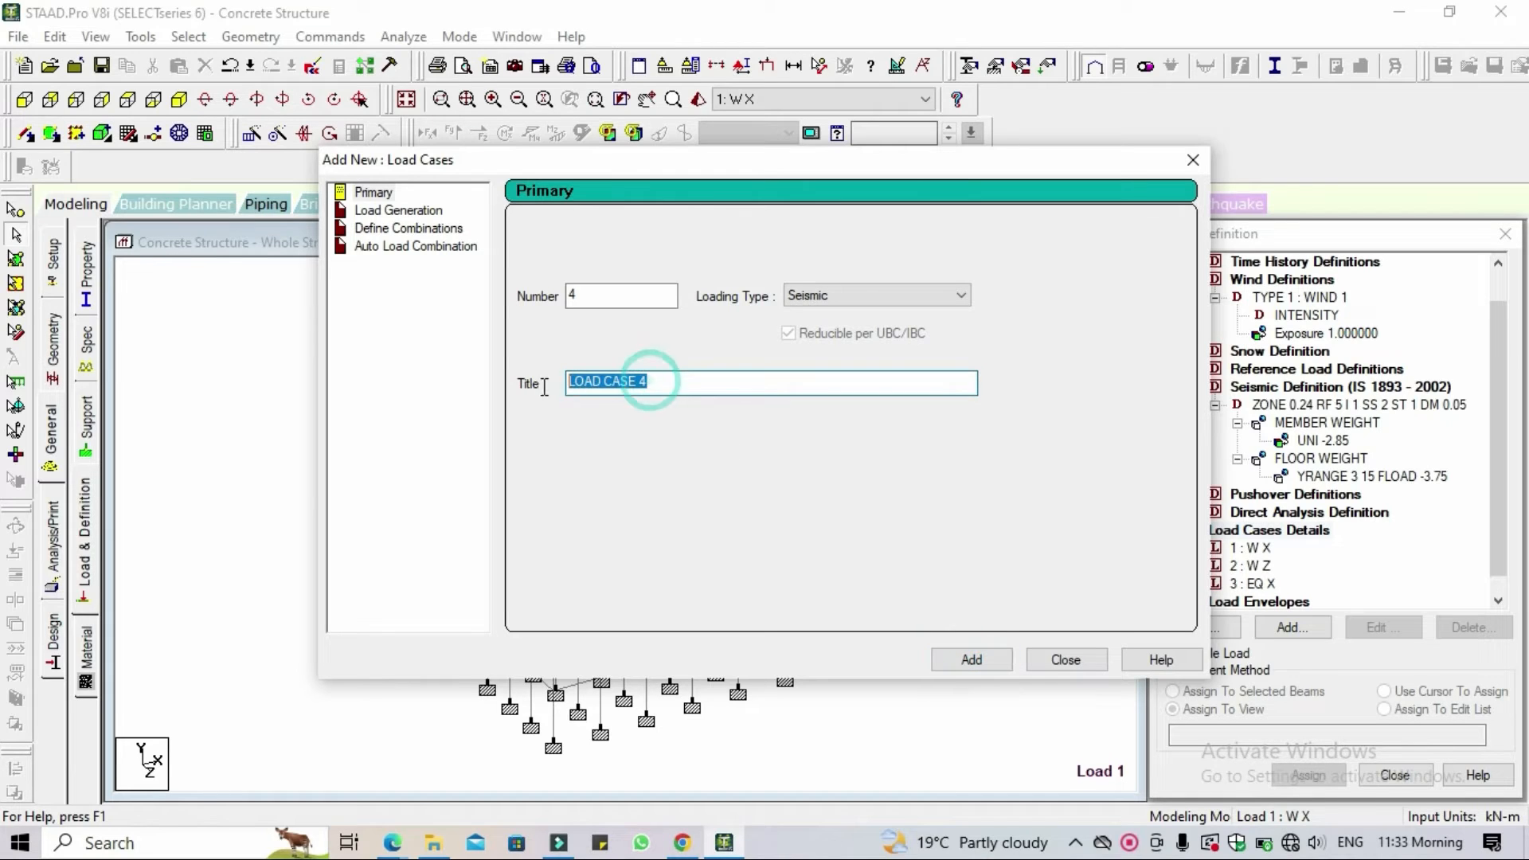
type("EQ ")
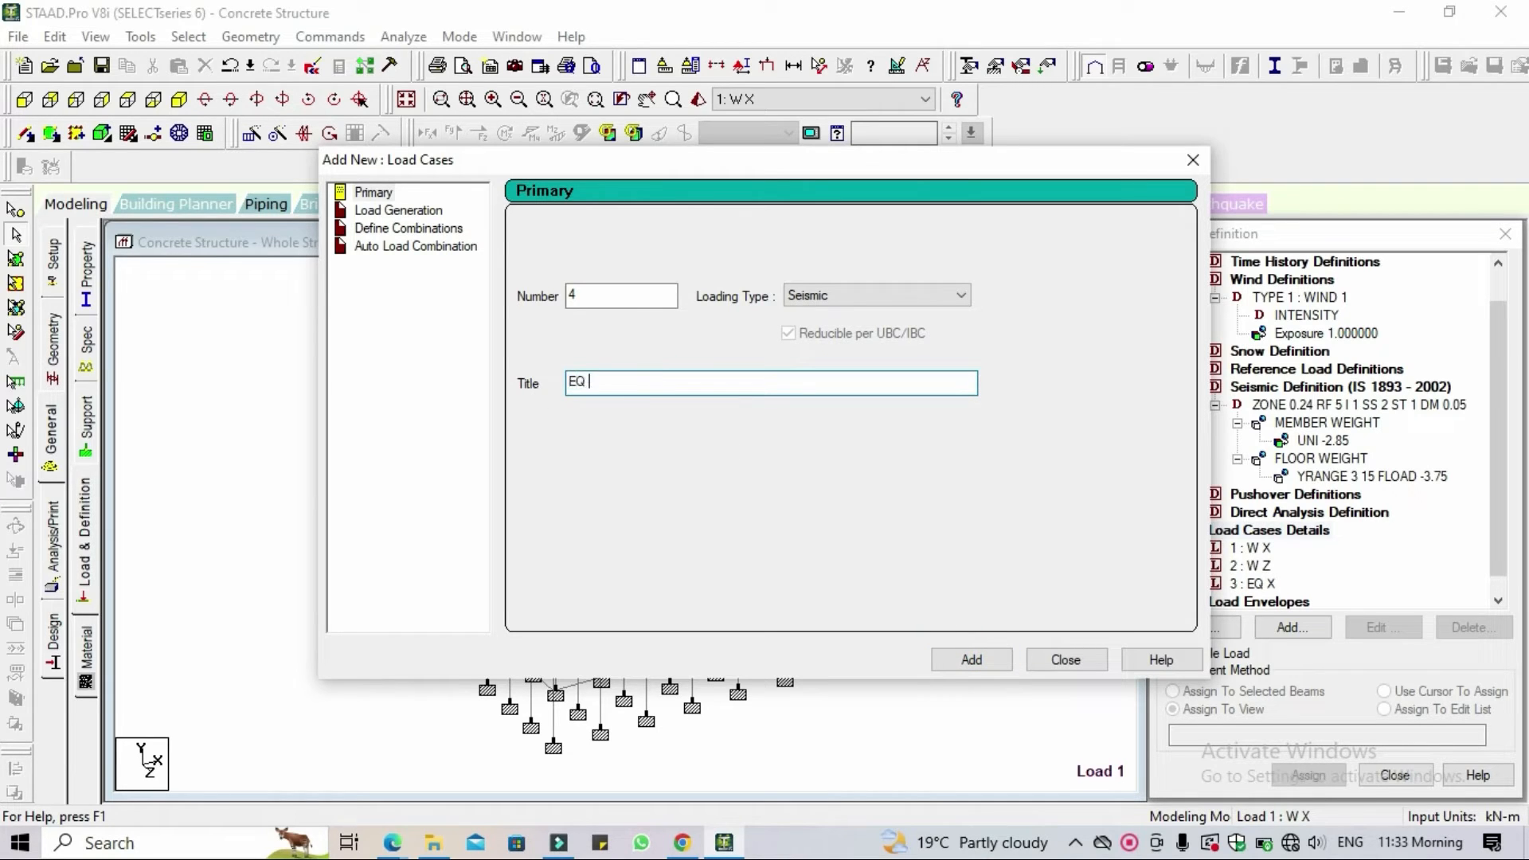
type("Z")
left_click(997, 664)
left_click(1067, 661)
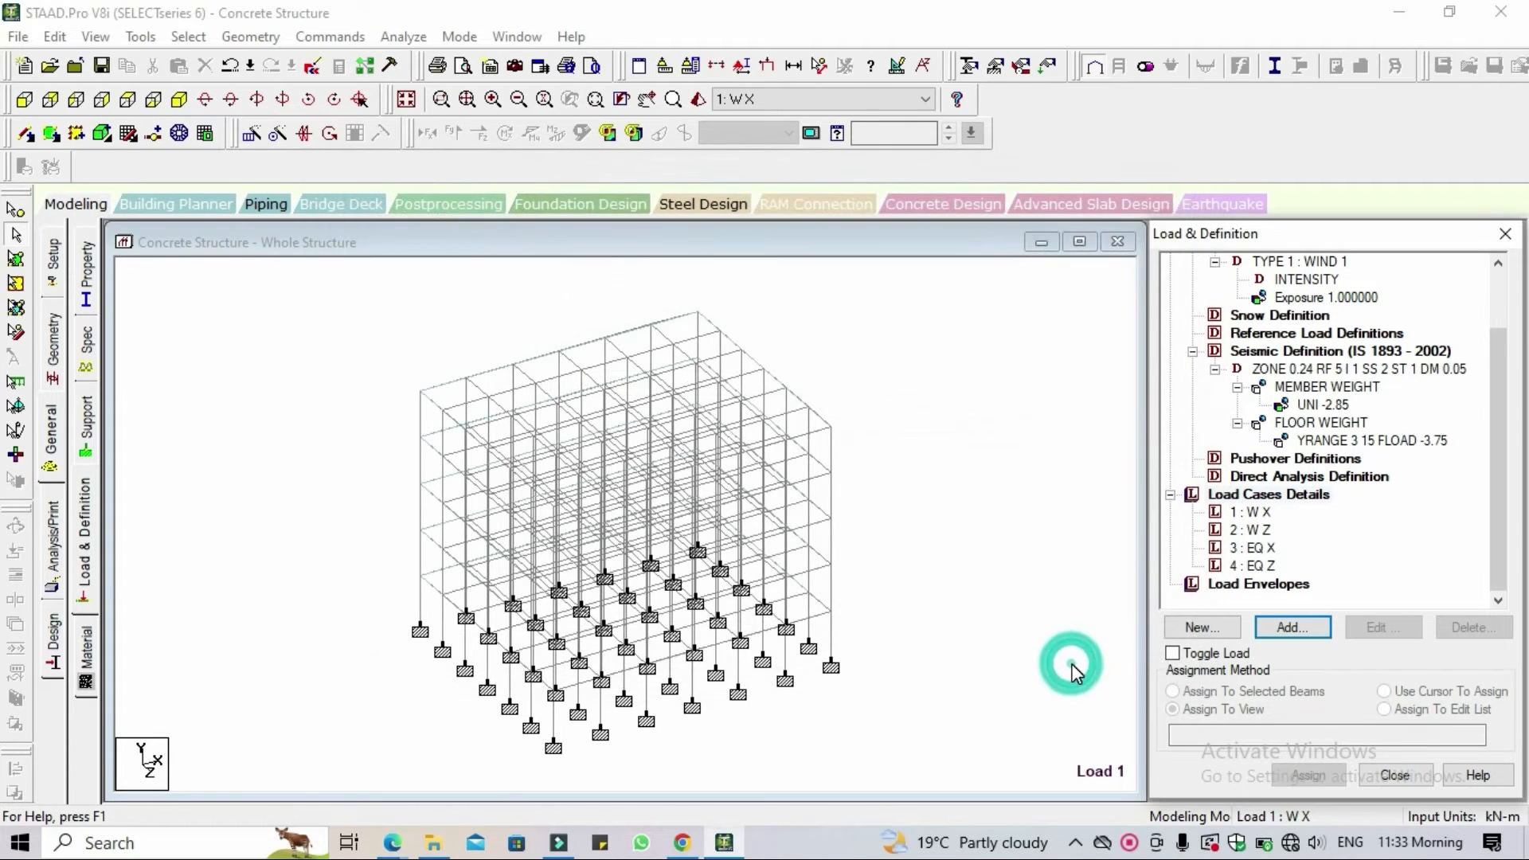
left_click(1250, 512)
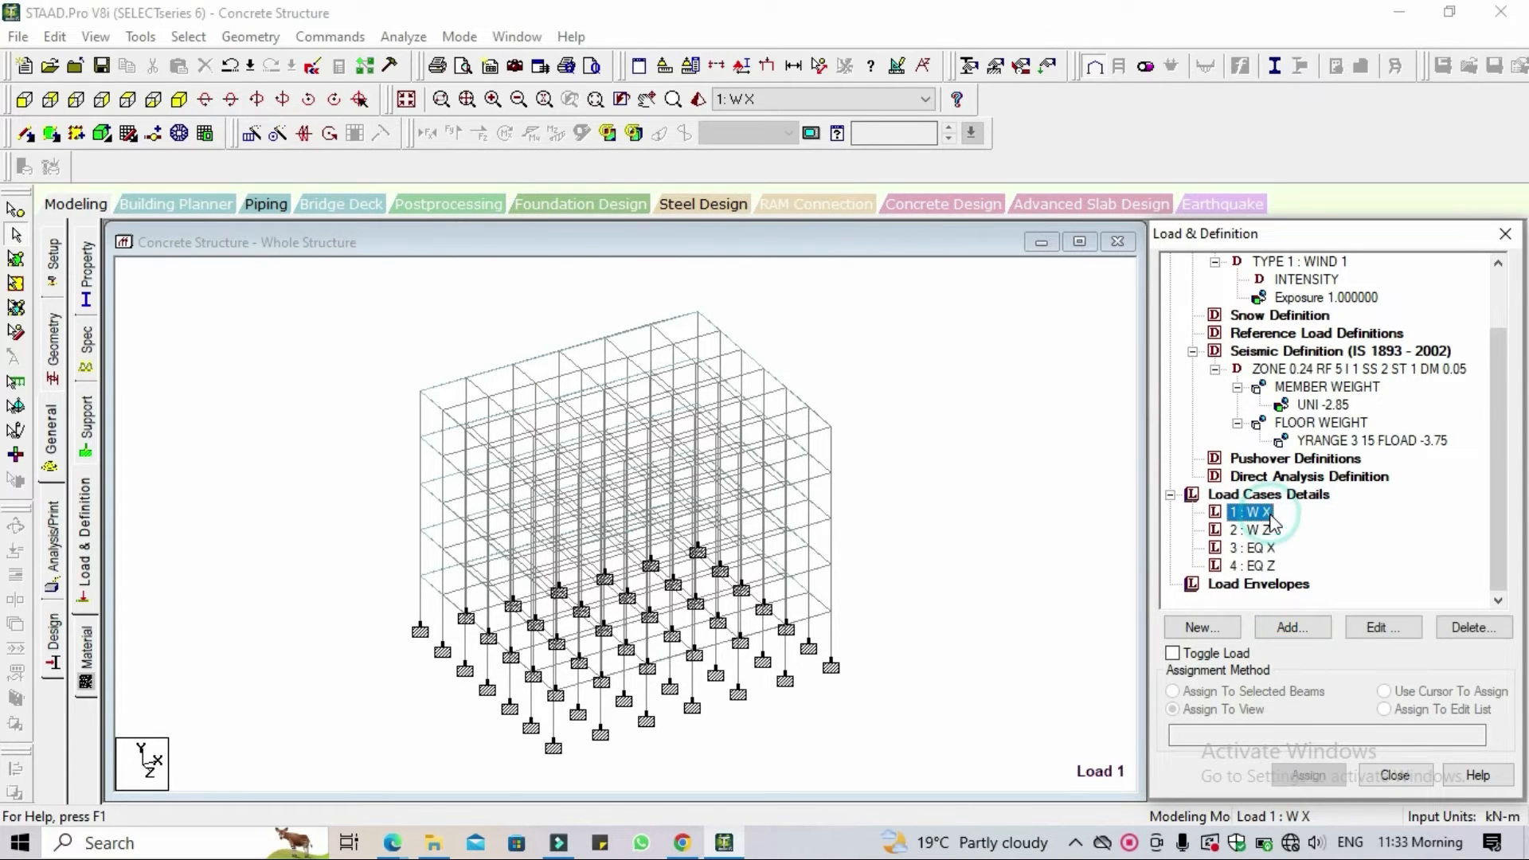
left_click(1289, 628)
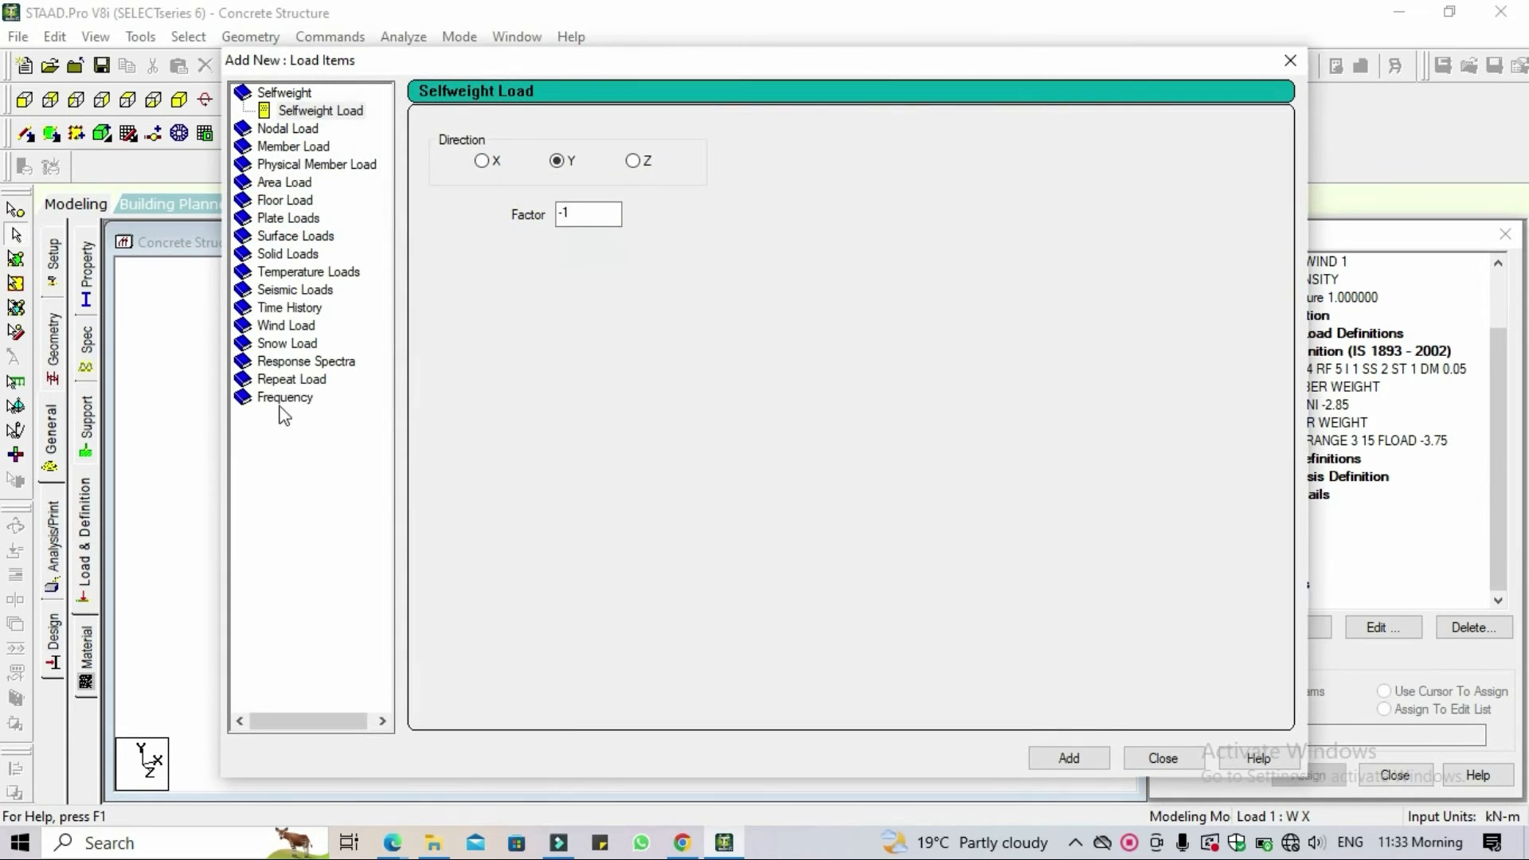
left_click(301, 325)
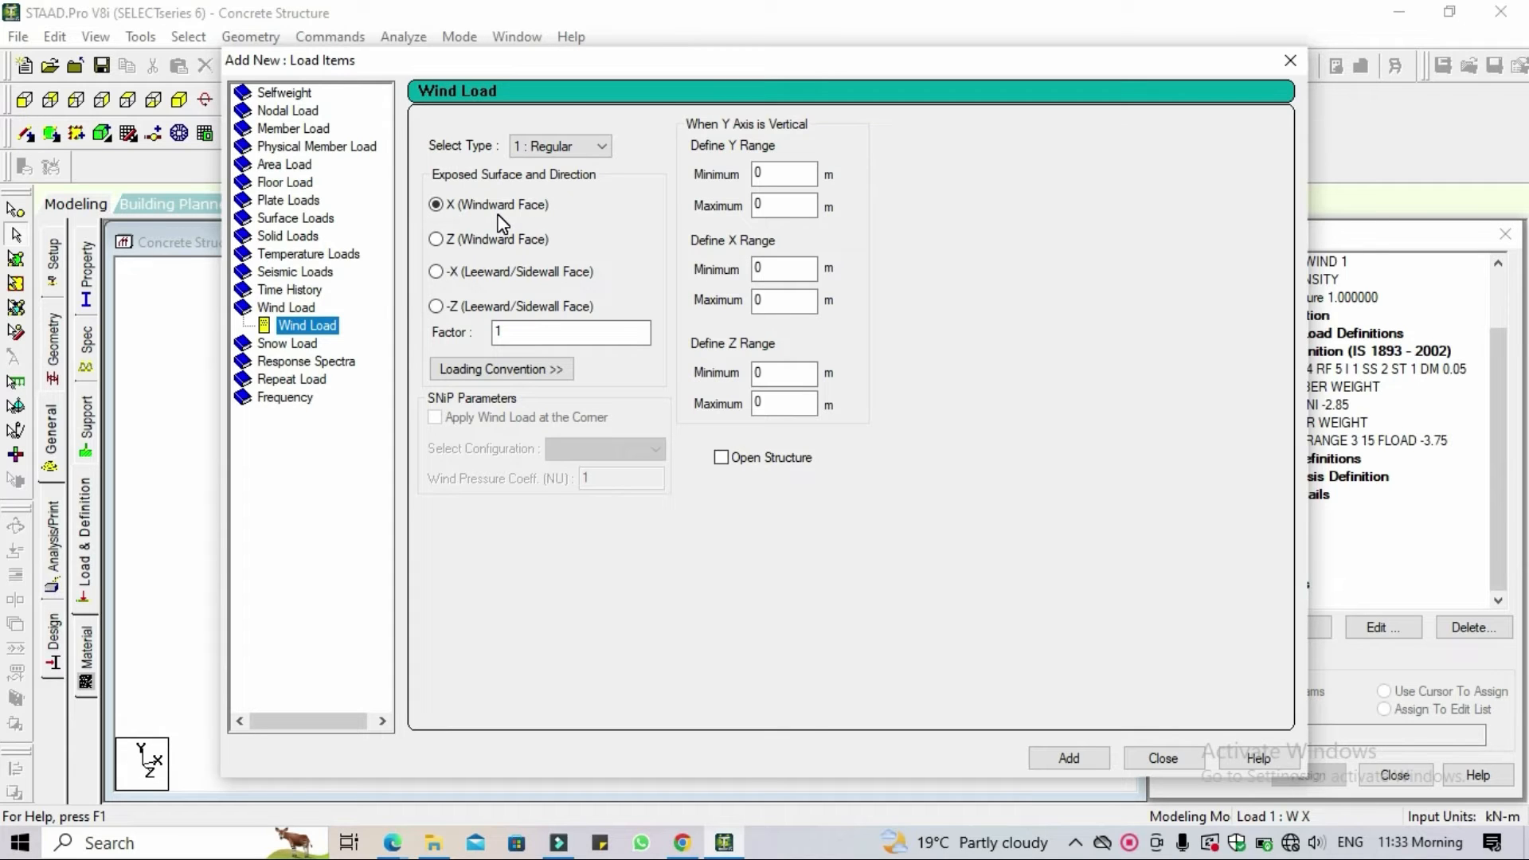
left_click_drag(681, 56, 596, 51)
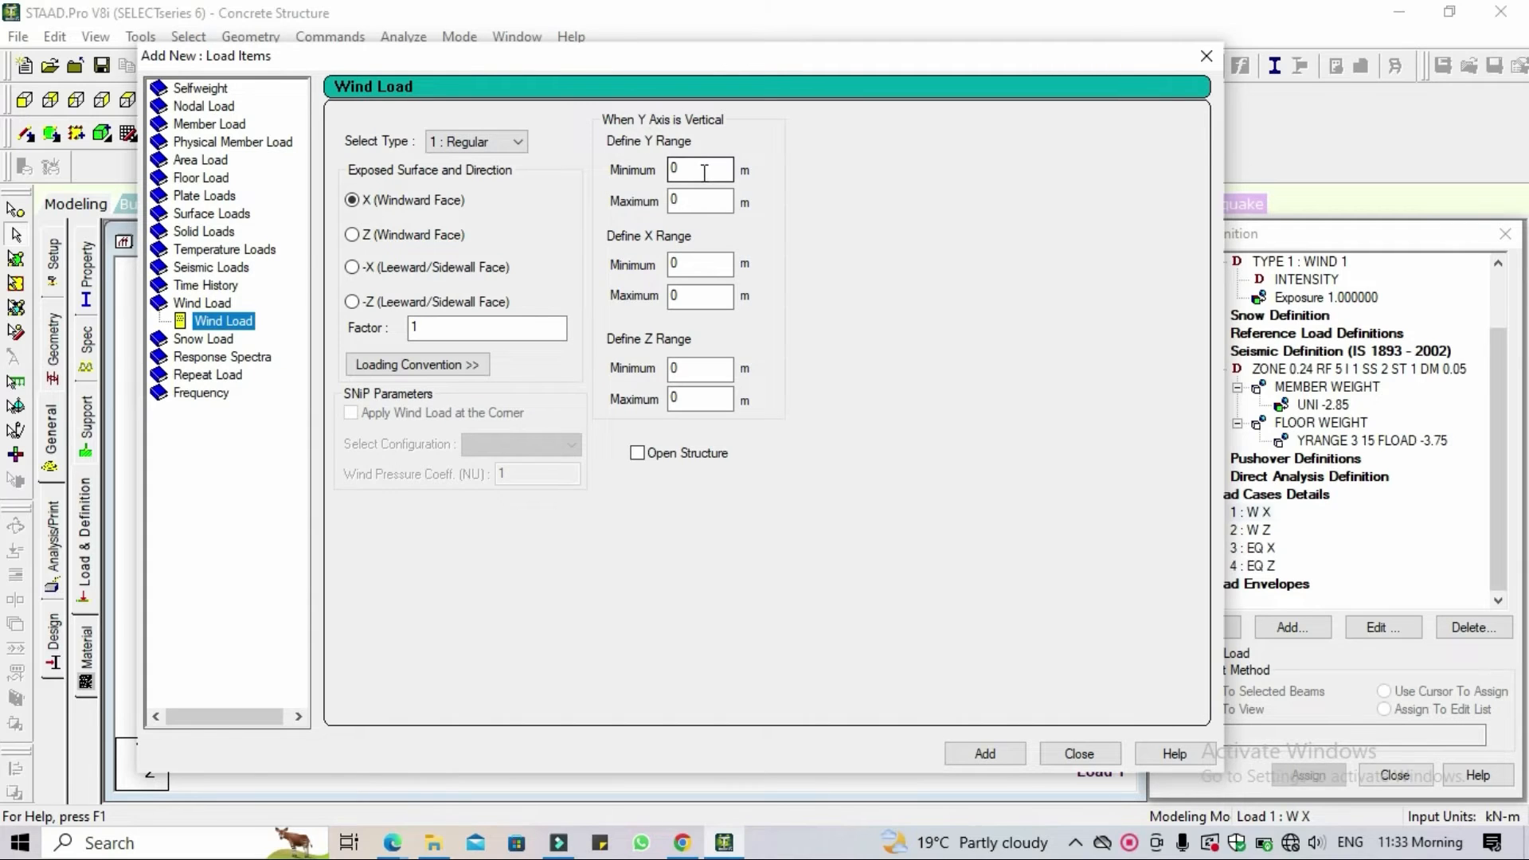
right_click(647, 169)
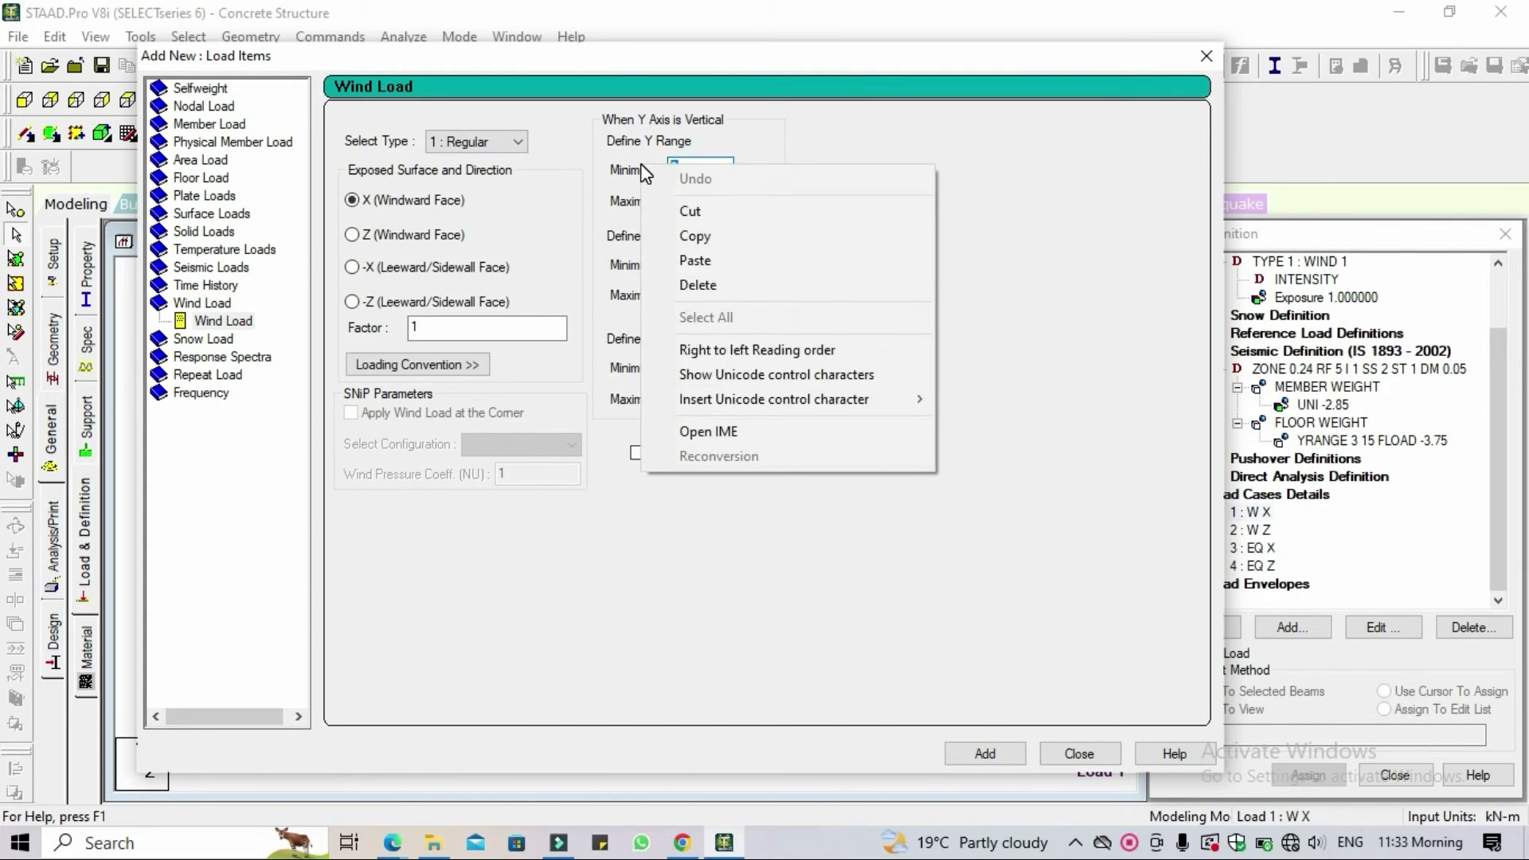
left_click(1134, 170)
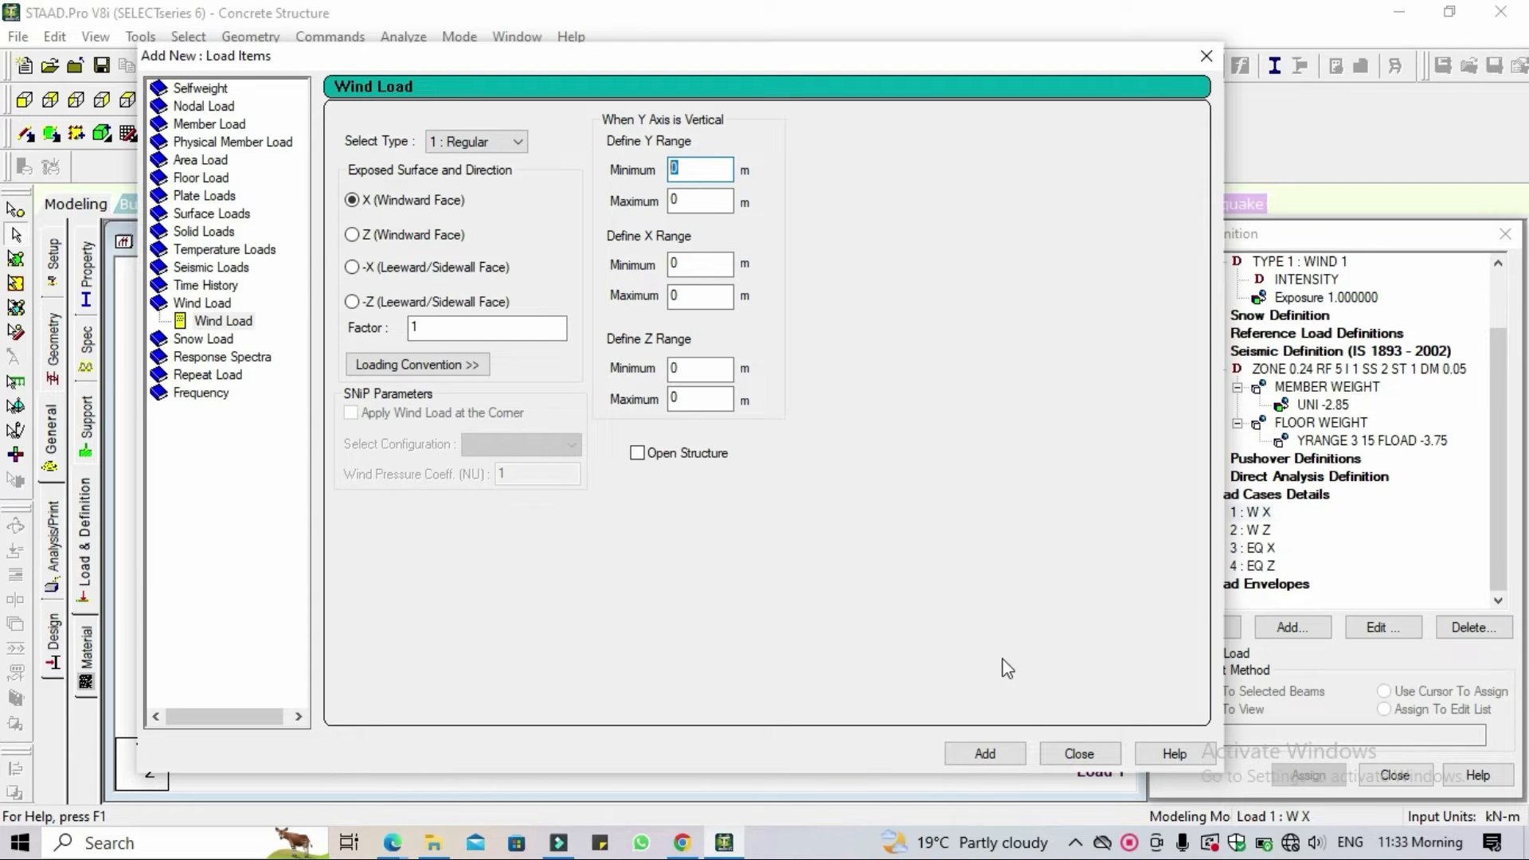
left_click(1079, 754)
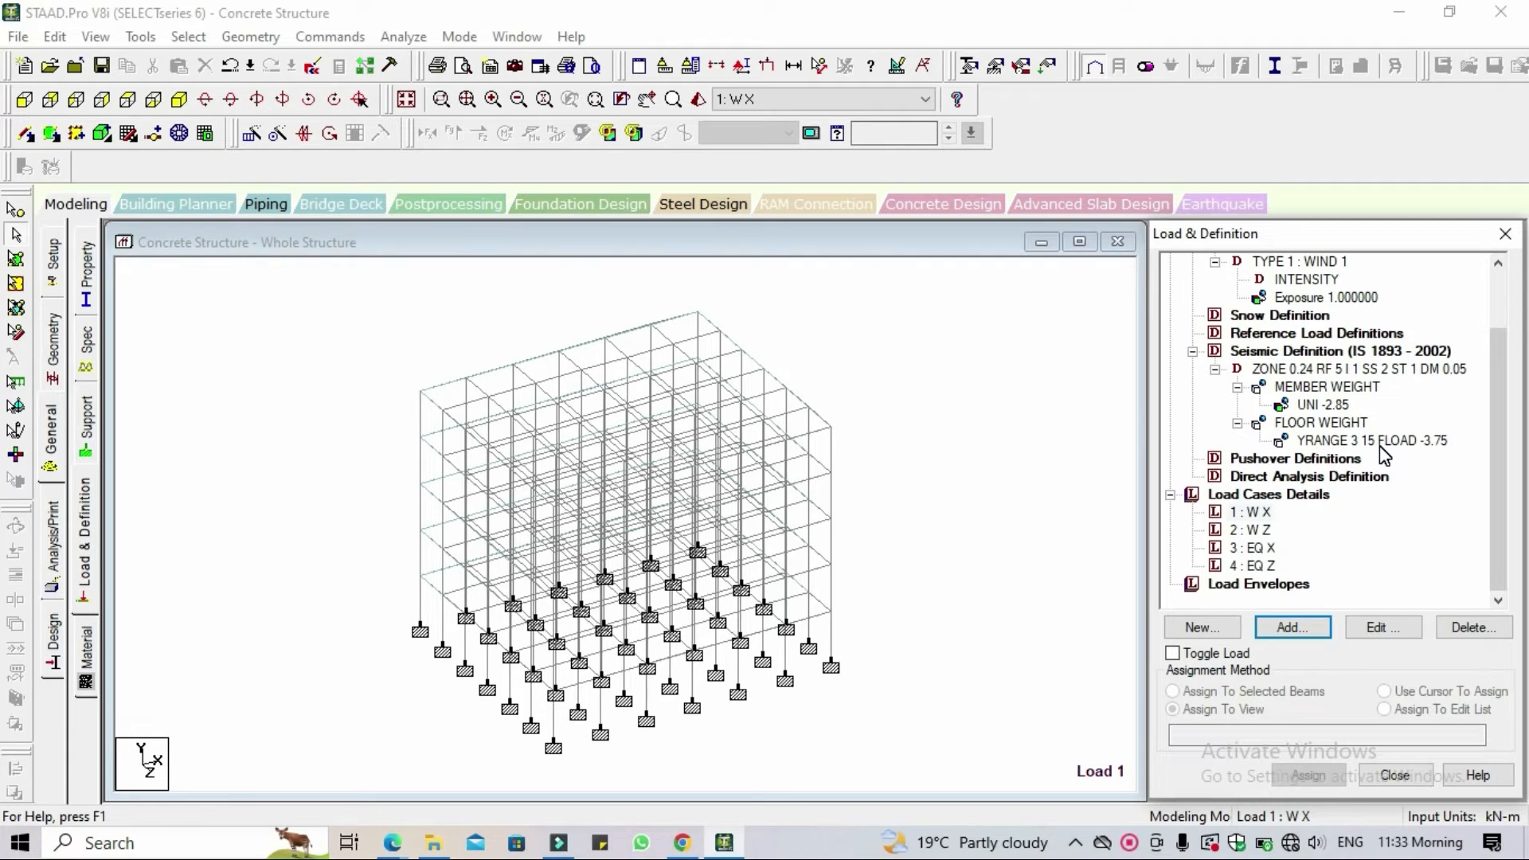
left_click(1381, 443)
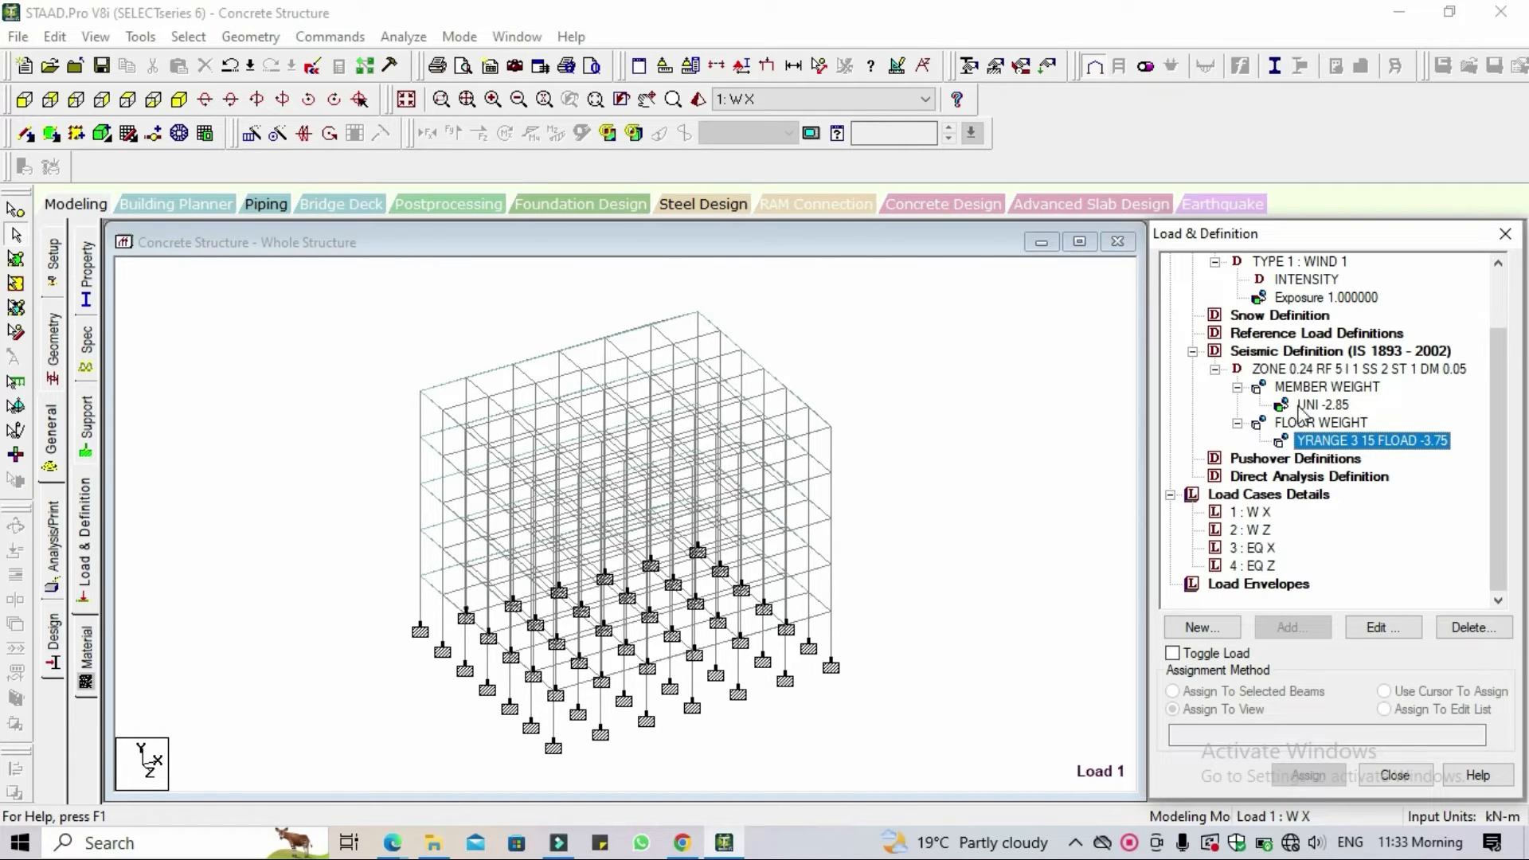
scroll(1308, 343, "up", 1)
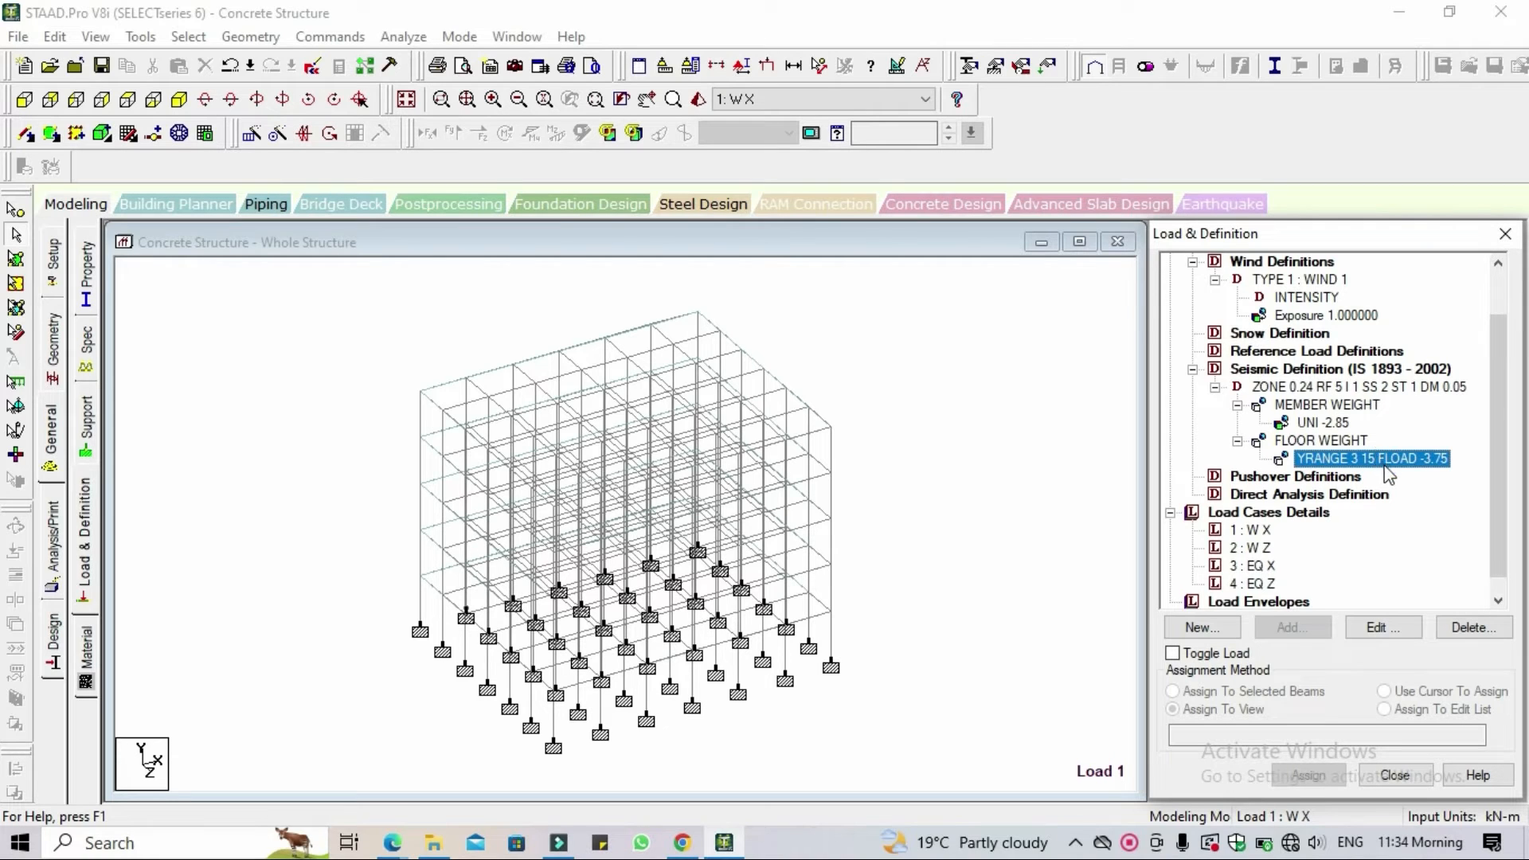
scroll(1389, 476, "down", 1)
Add a Type 1 wind load to load case W X on the X windward face, factor 1, with a Y range of 10 to 15 m.
left_click(1265, 516)
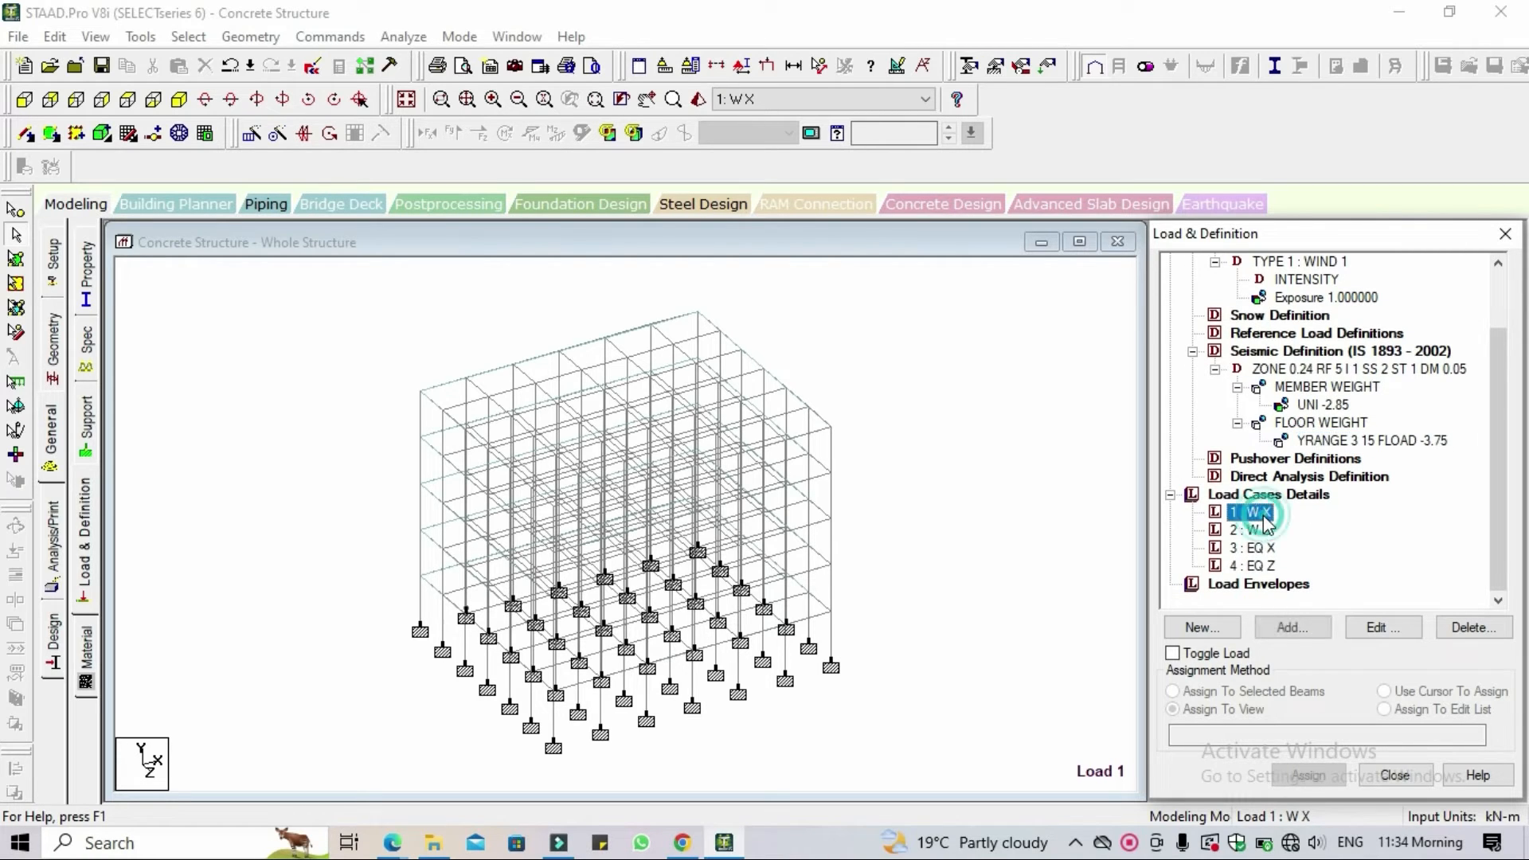
left_click(1295, 628)
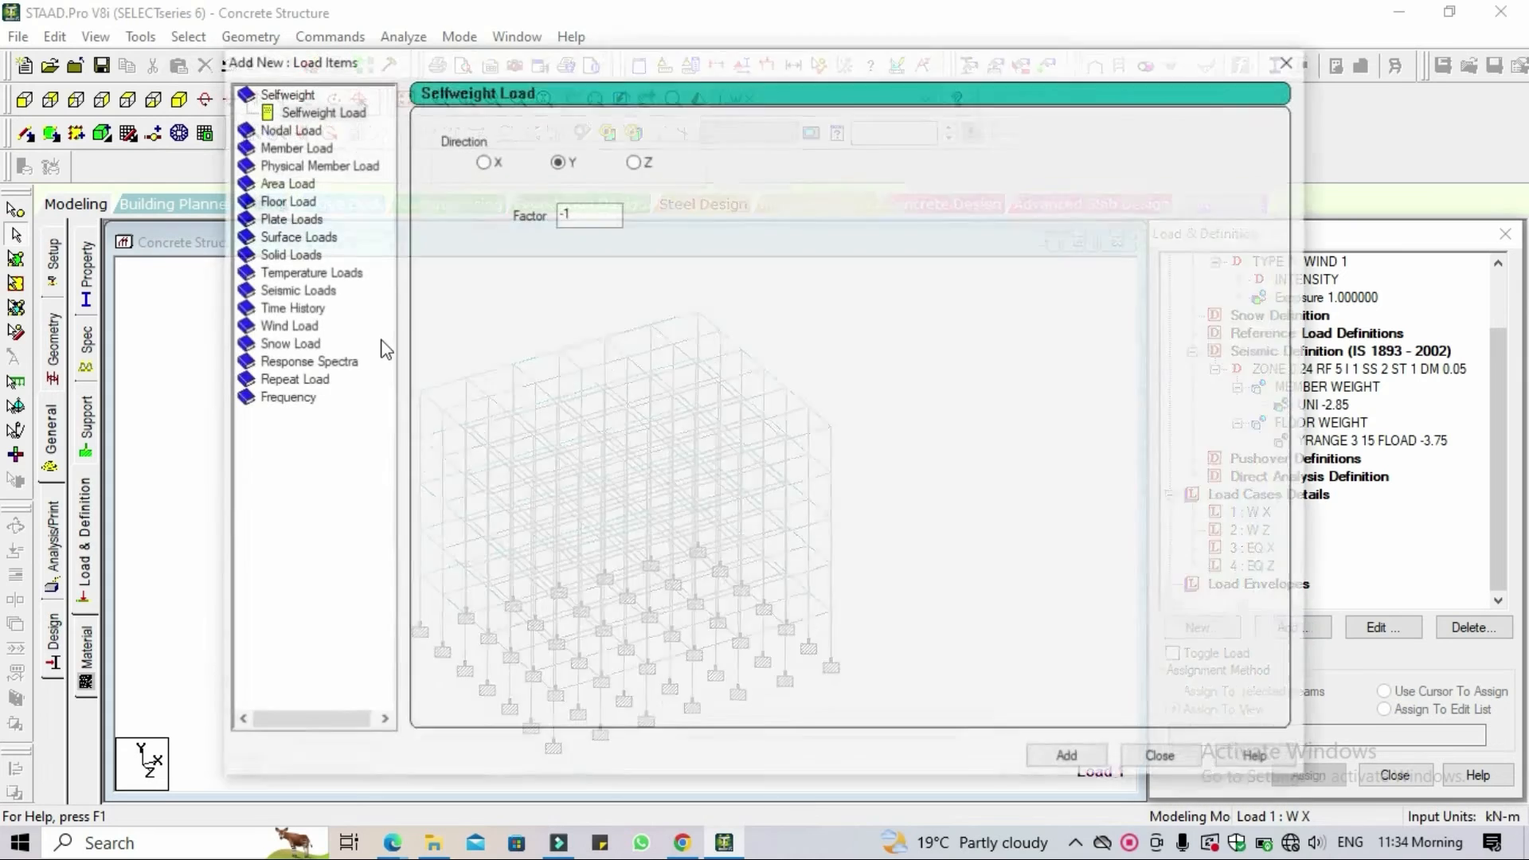
left_click(305, 327)
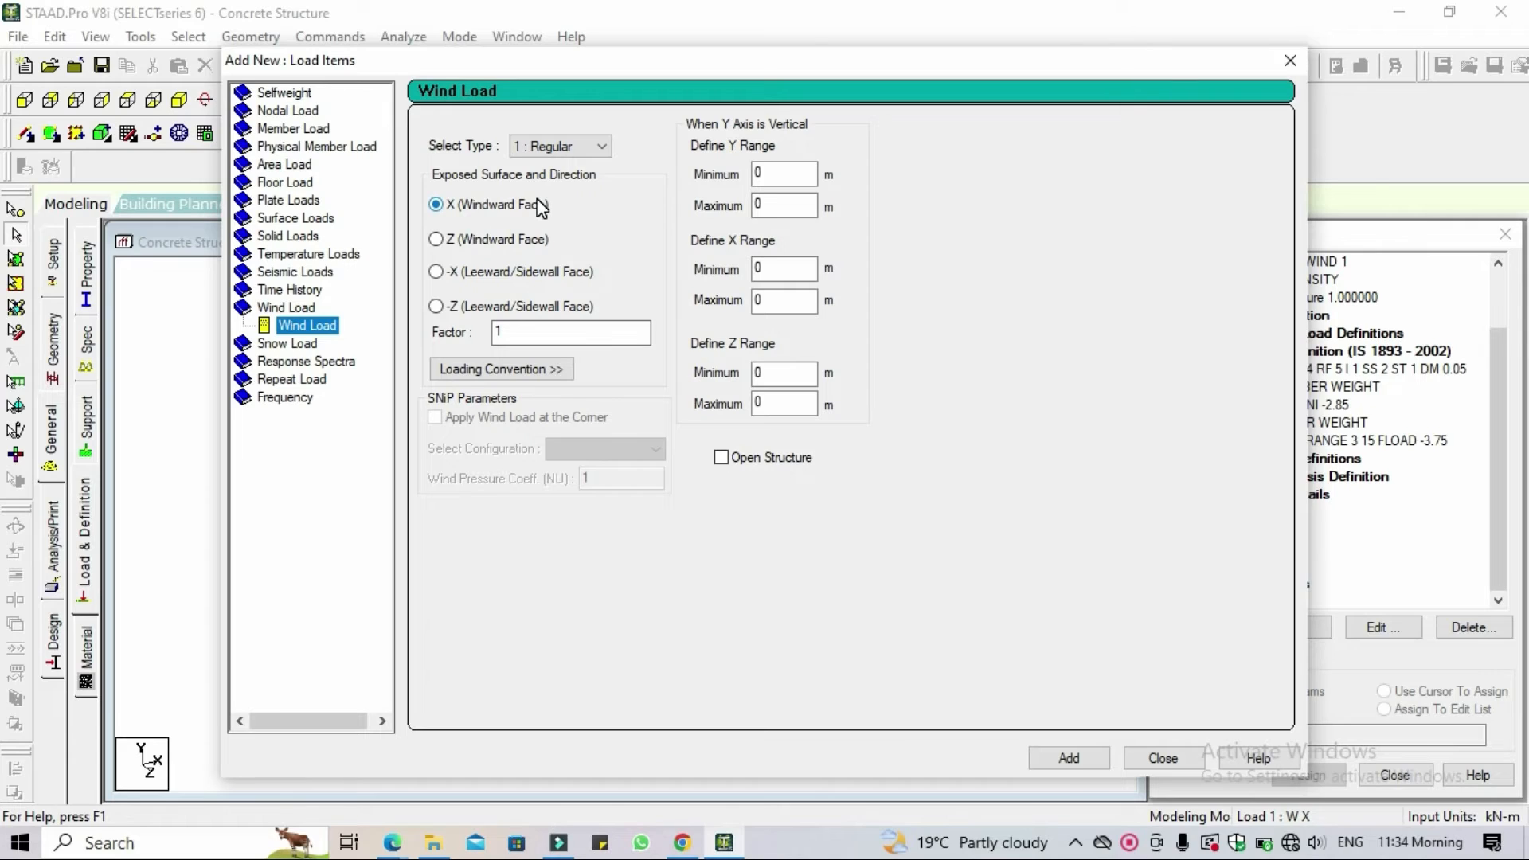
double_click(755, 175)
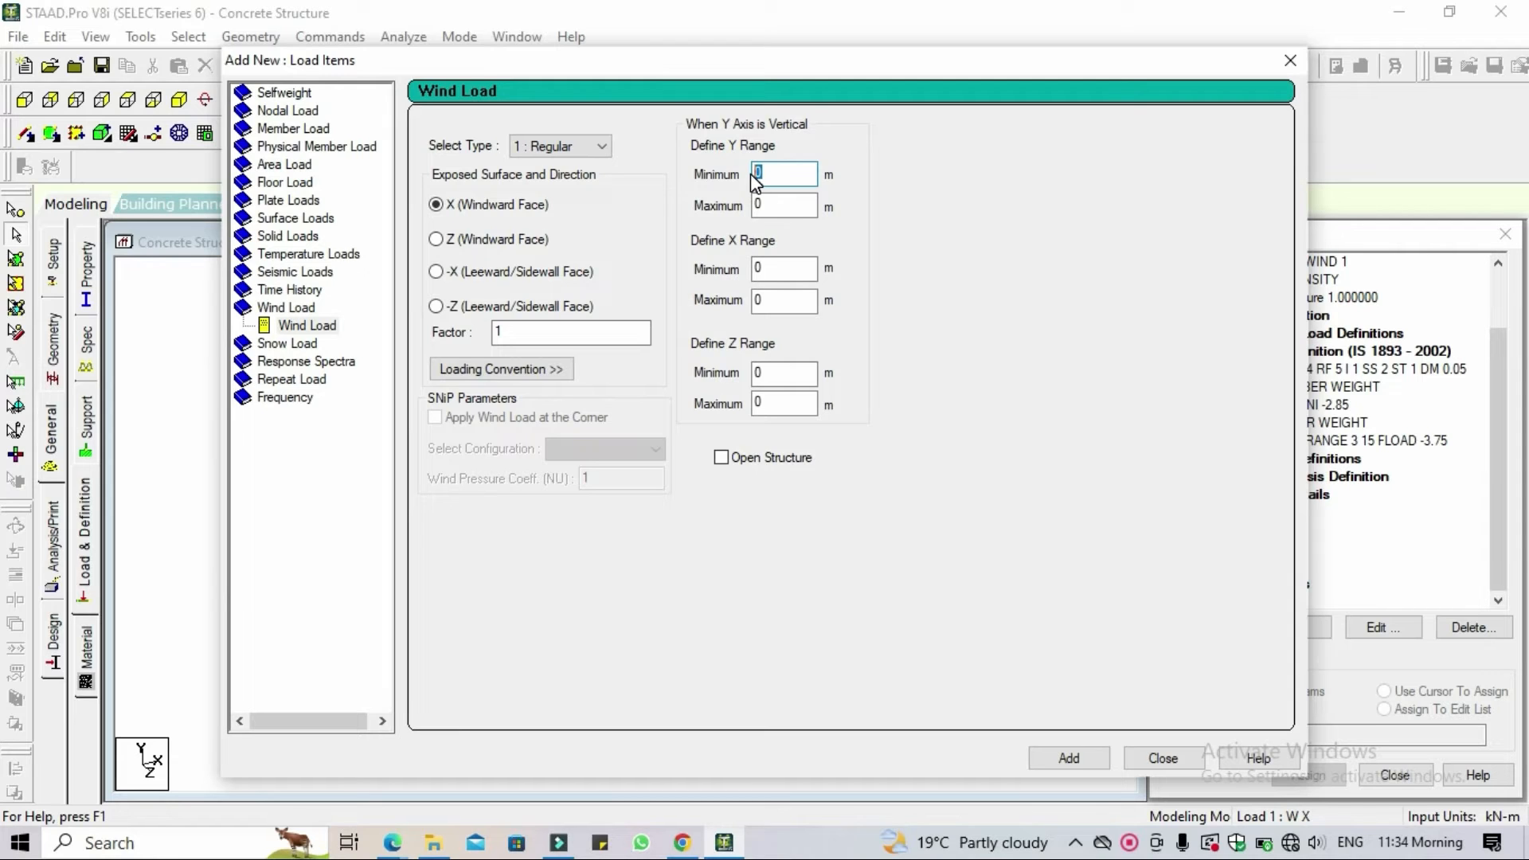
type("10")
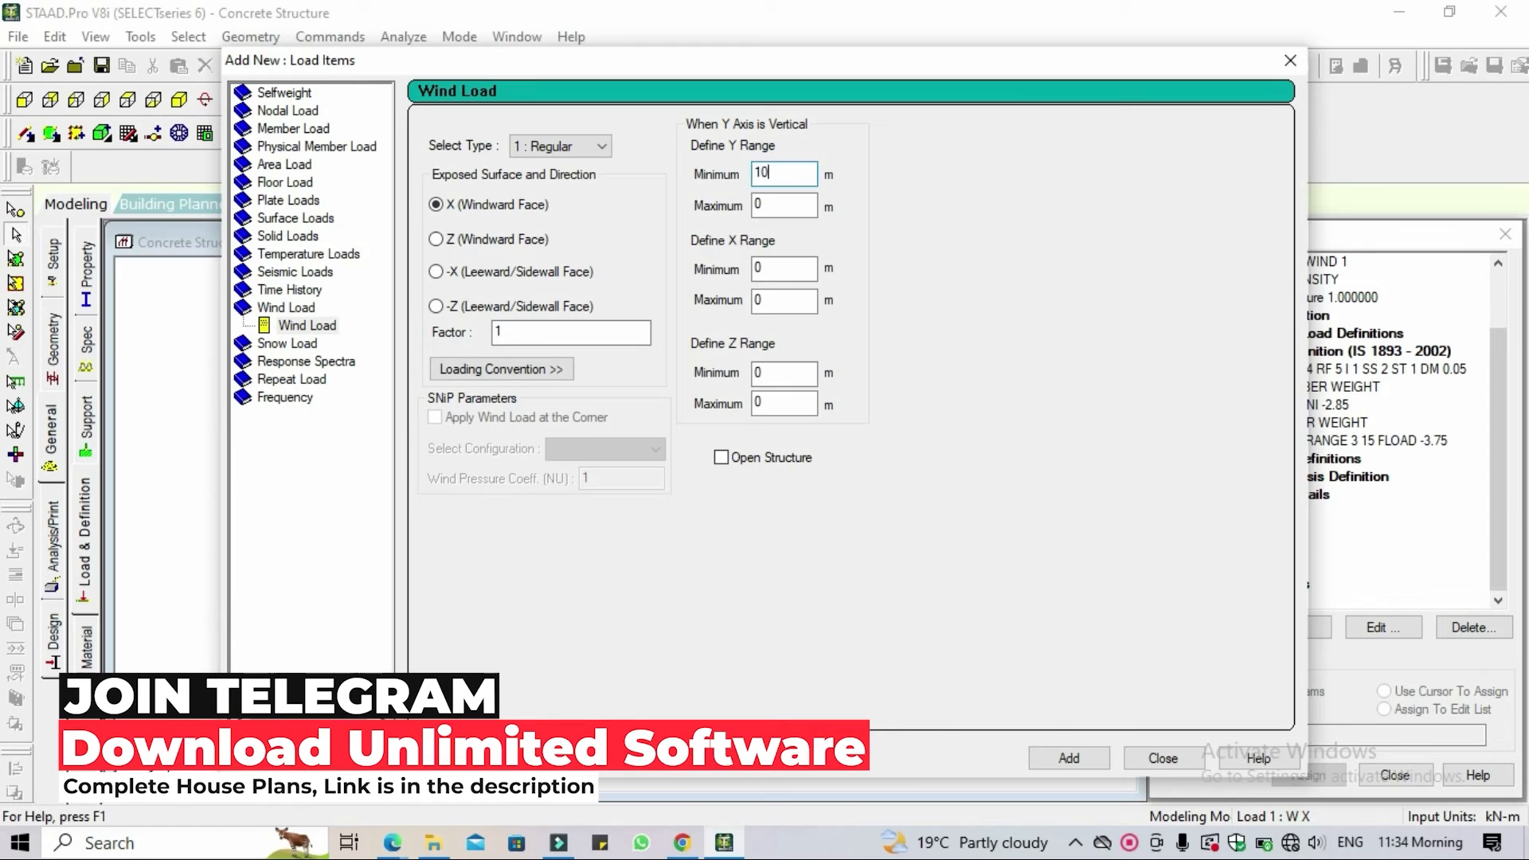
double_click(795, 206)
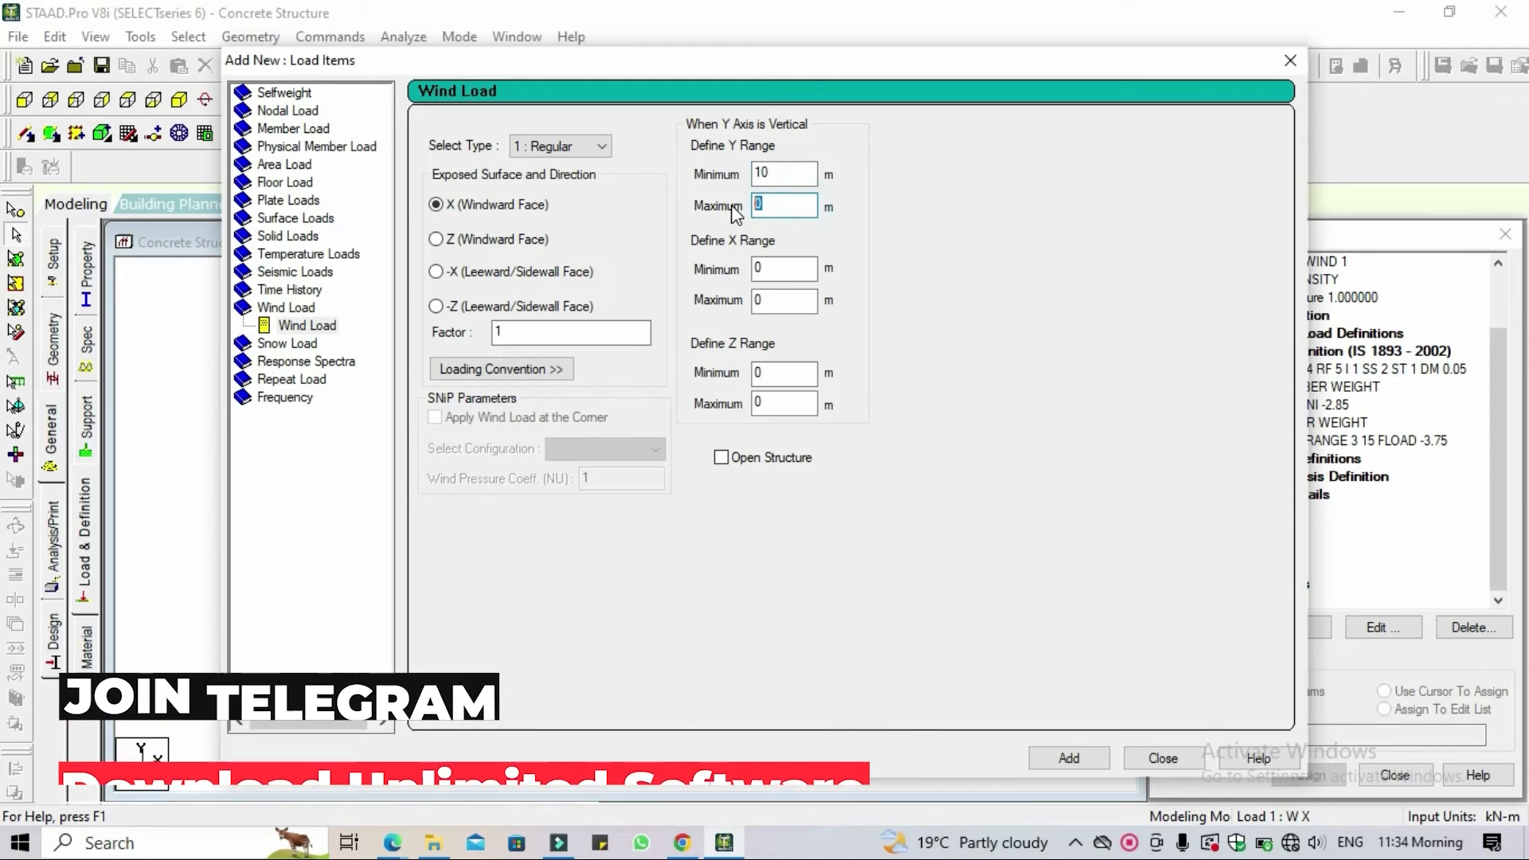
type("15")
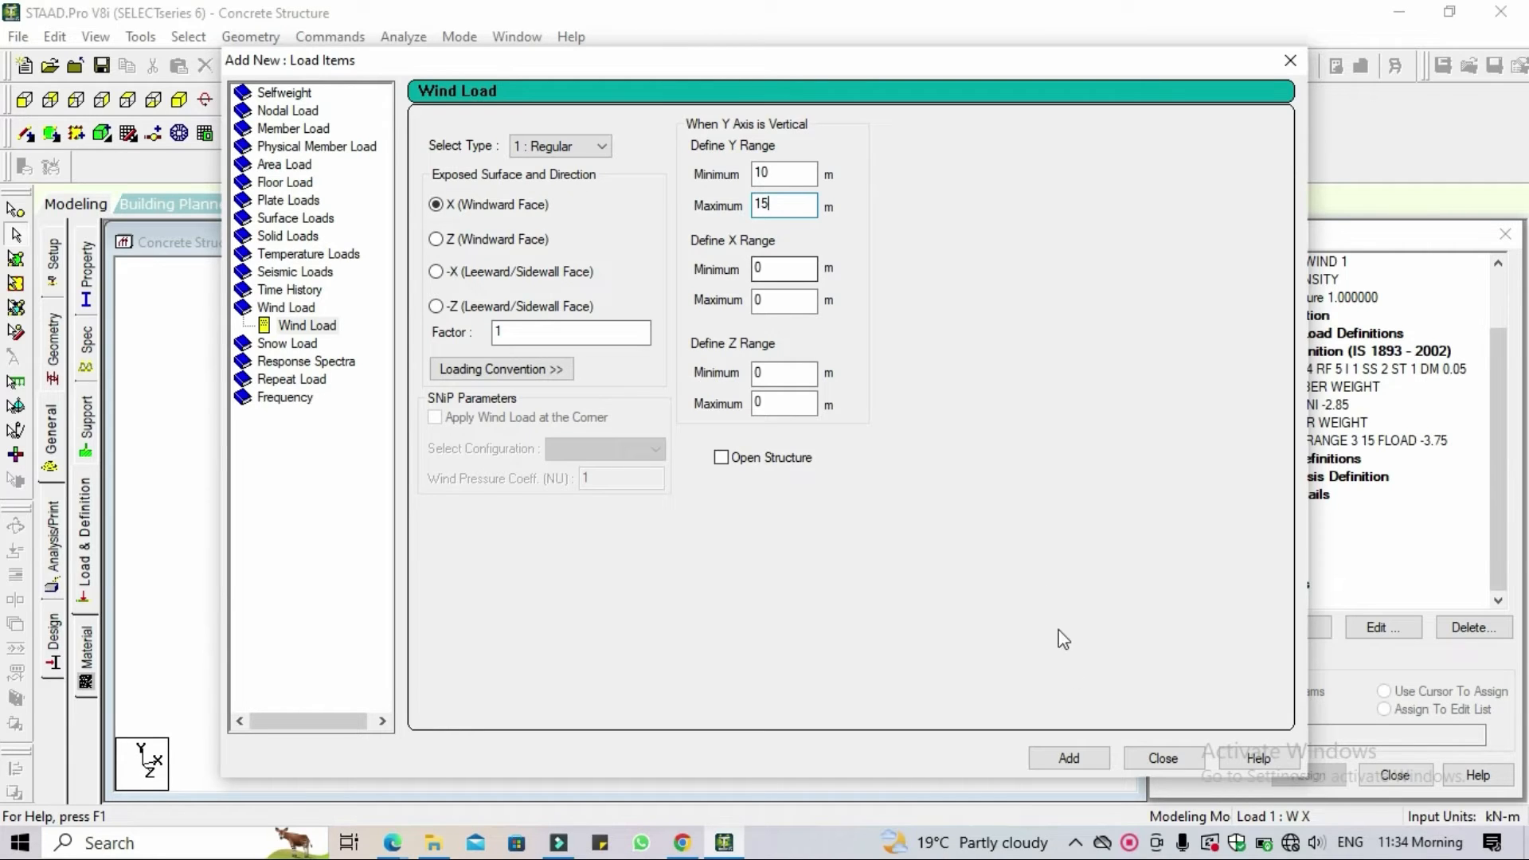
left_click(1080, 758)
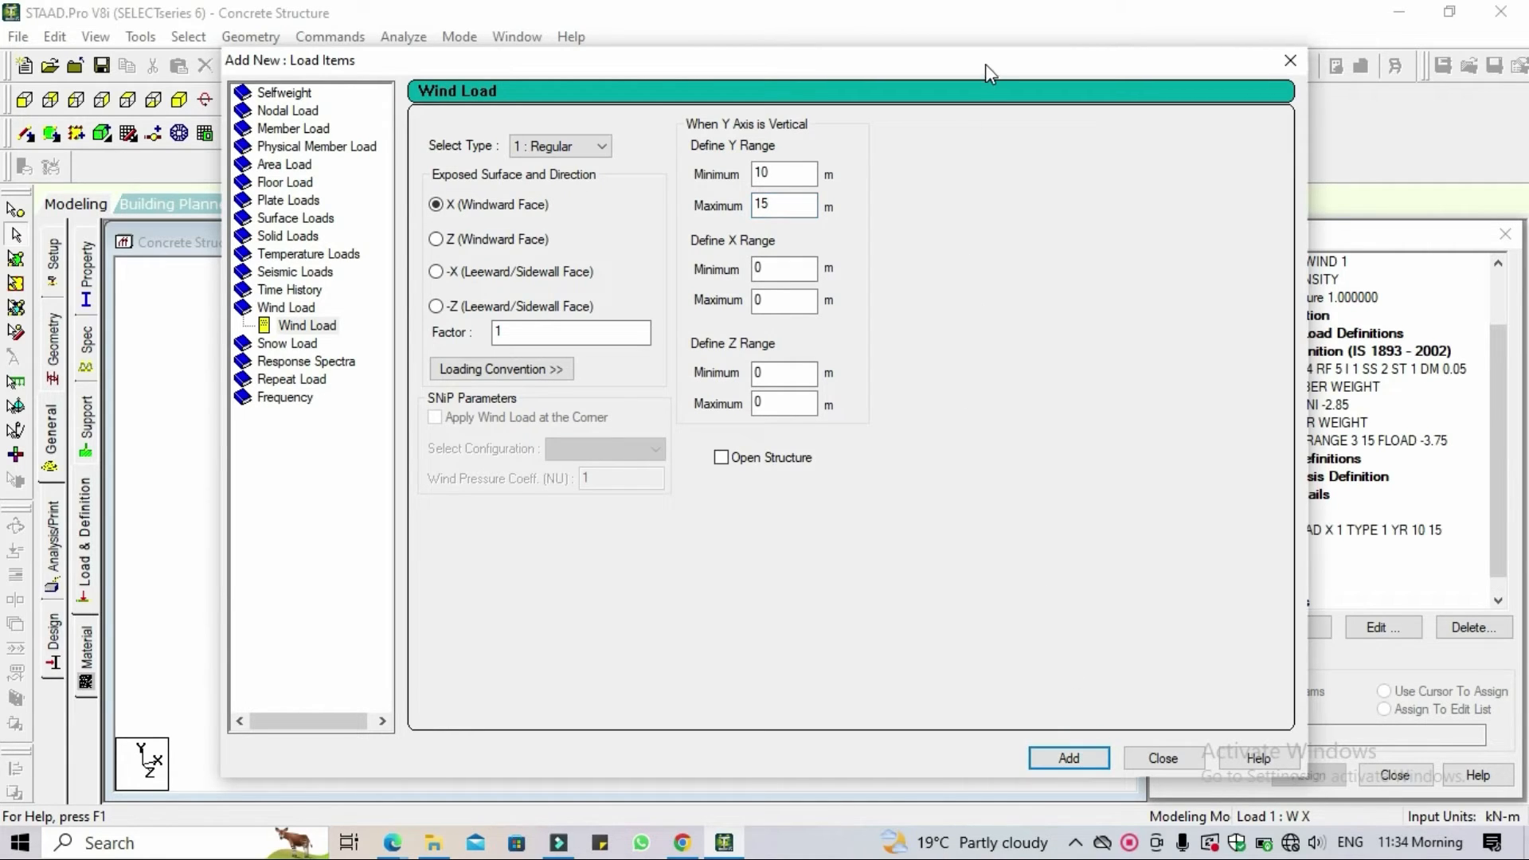
Add a second X windward wind load with factor -1 over the same height range to W X, and close the load items dialog.
left_click_drag(986, 64, 847, 59)
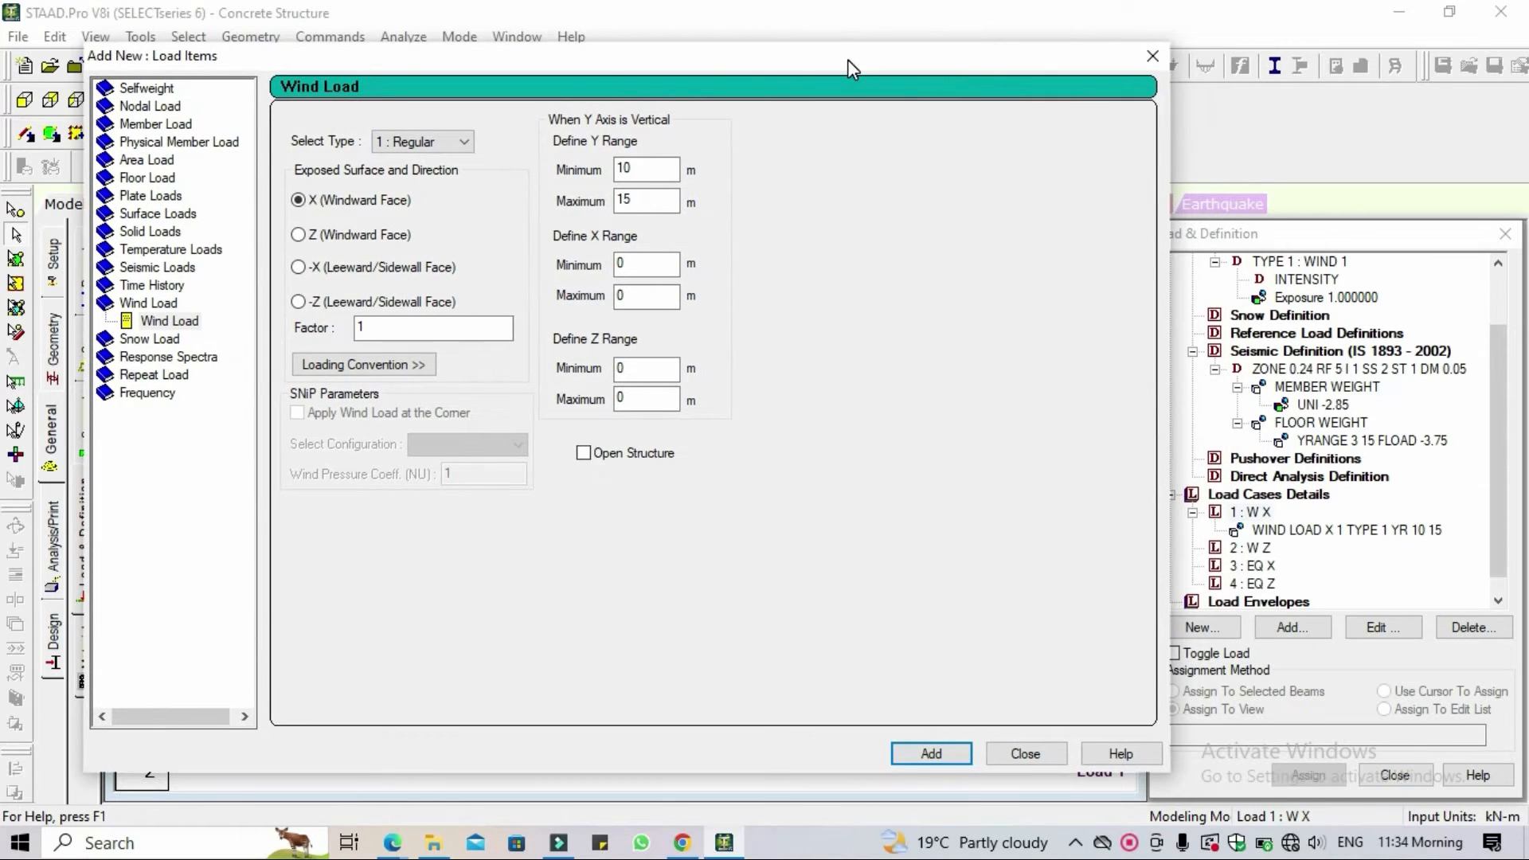
left_click(383, 325)
key("BackSpace")
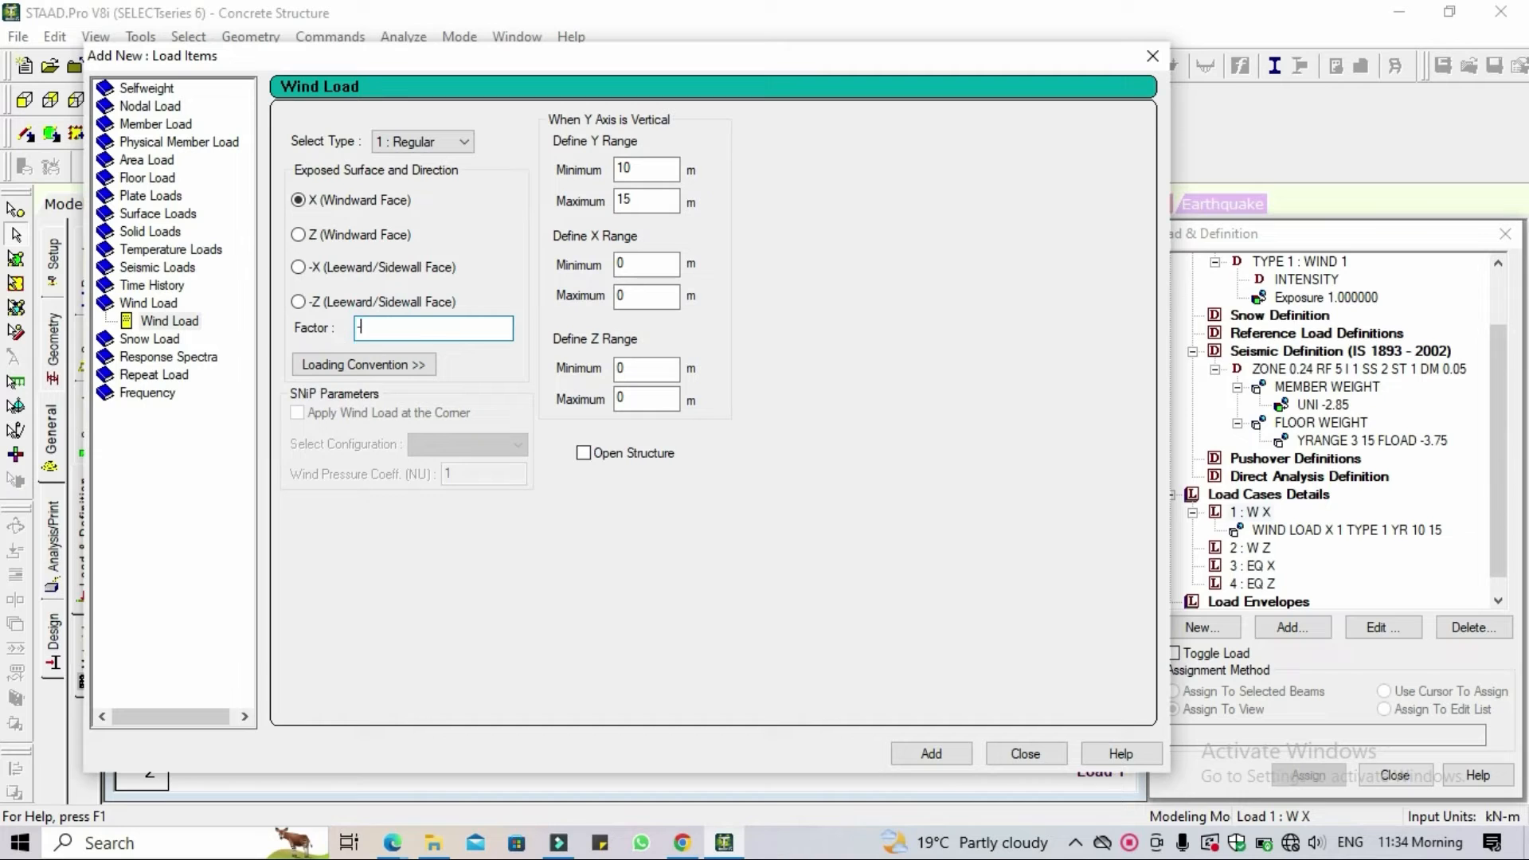
type("-1")
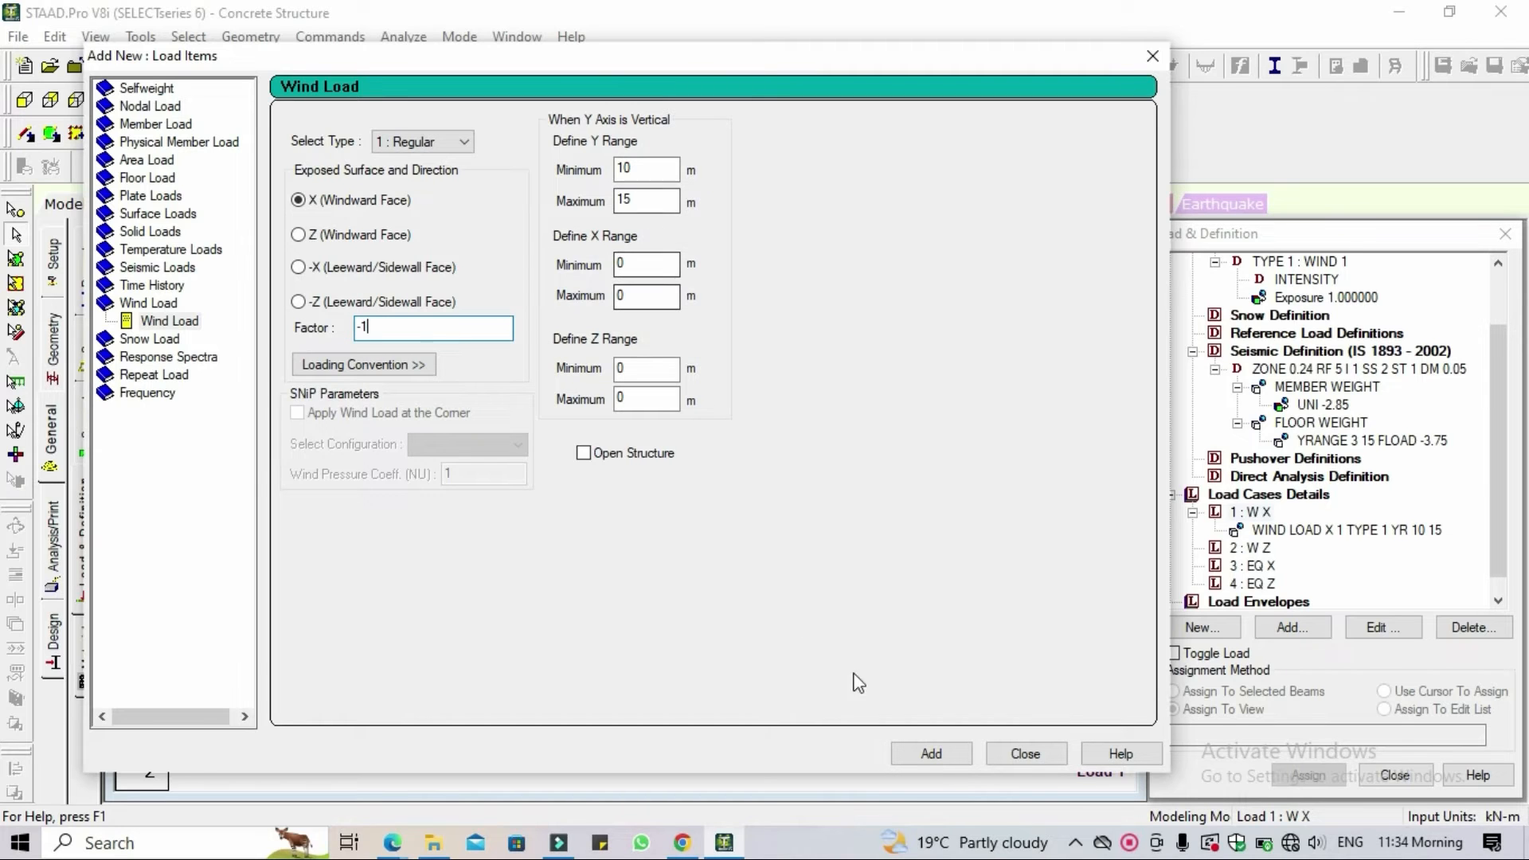
left_click(937, 753)
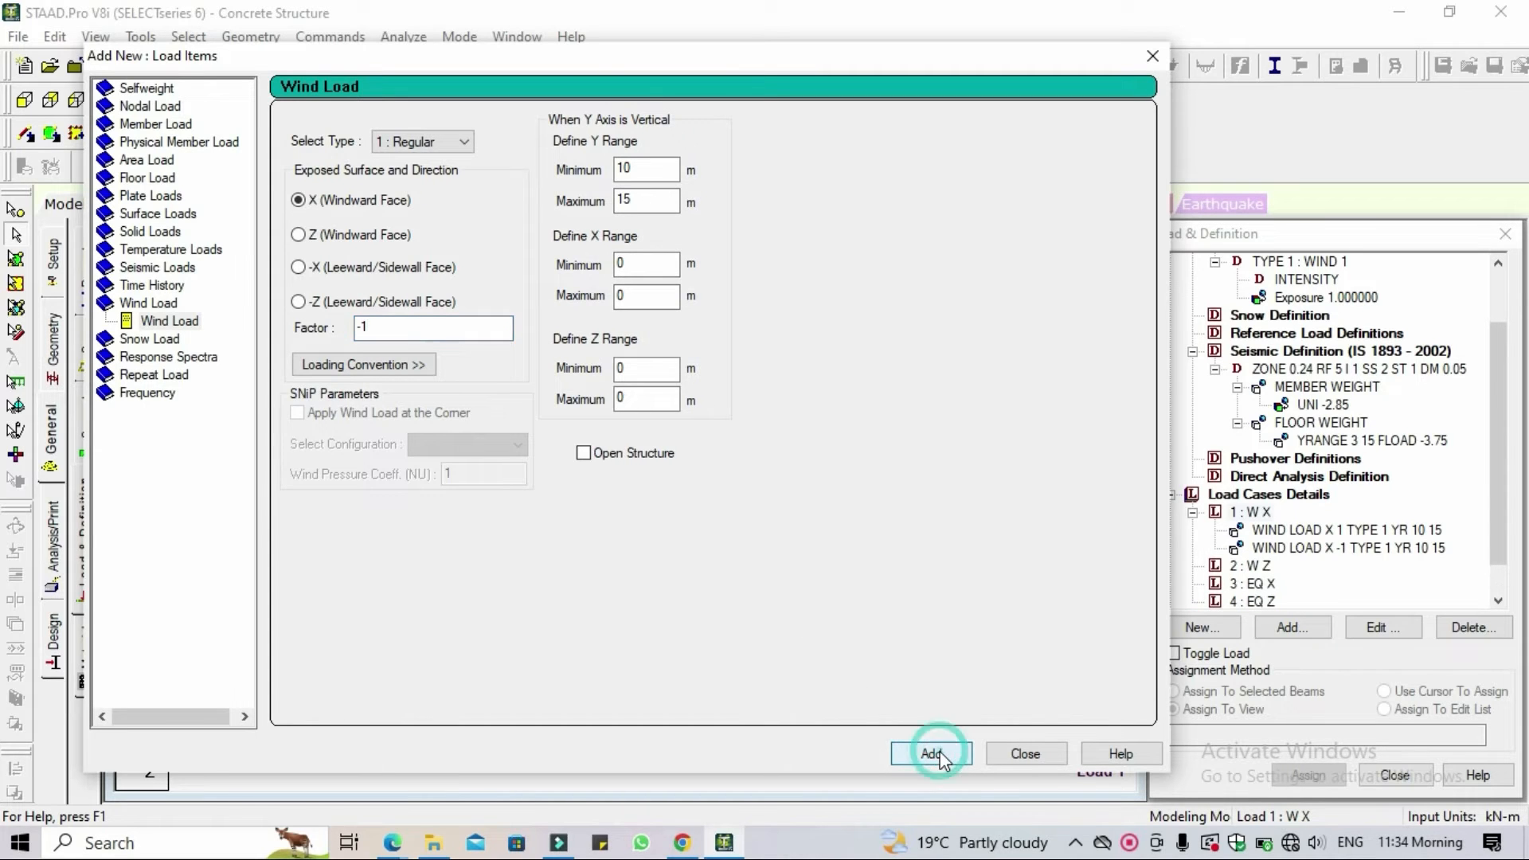
left_click(1020, 753)
Add a wind load to load case W Z on the Z windward face, factor 1, Y range 10 to 15 m, accepting the auto save.
left_click(1251, 567)
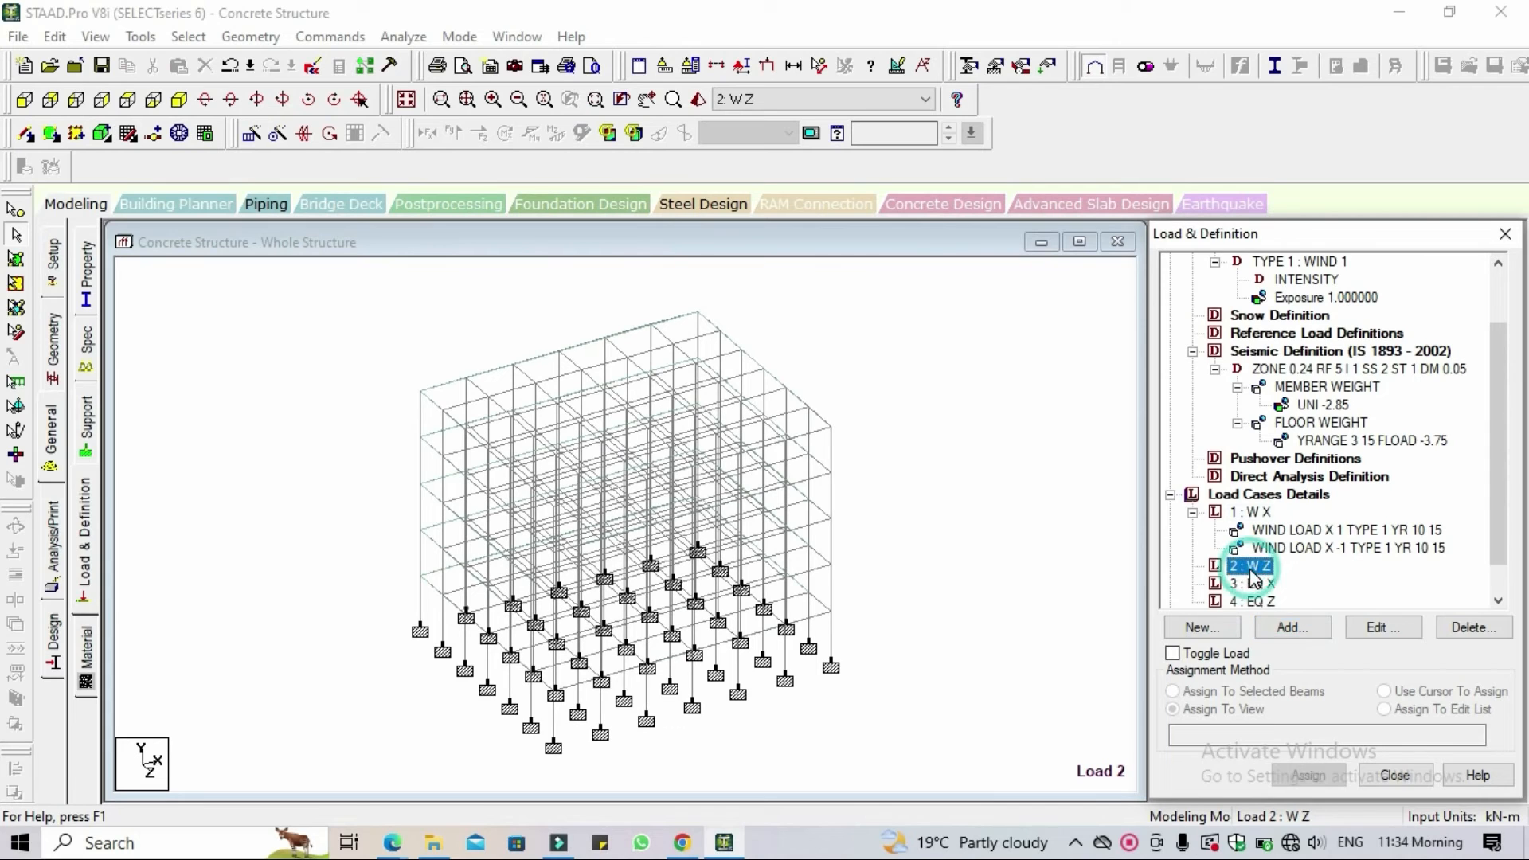
left_click(1292, 627)
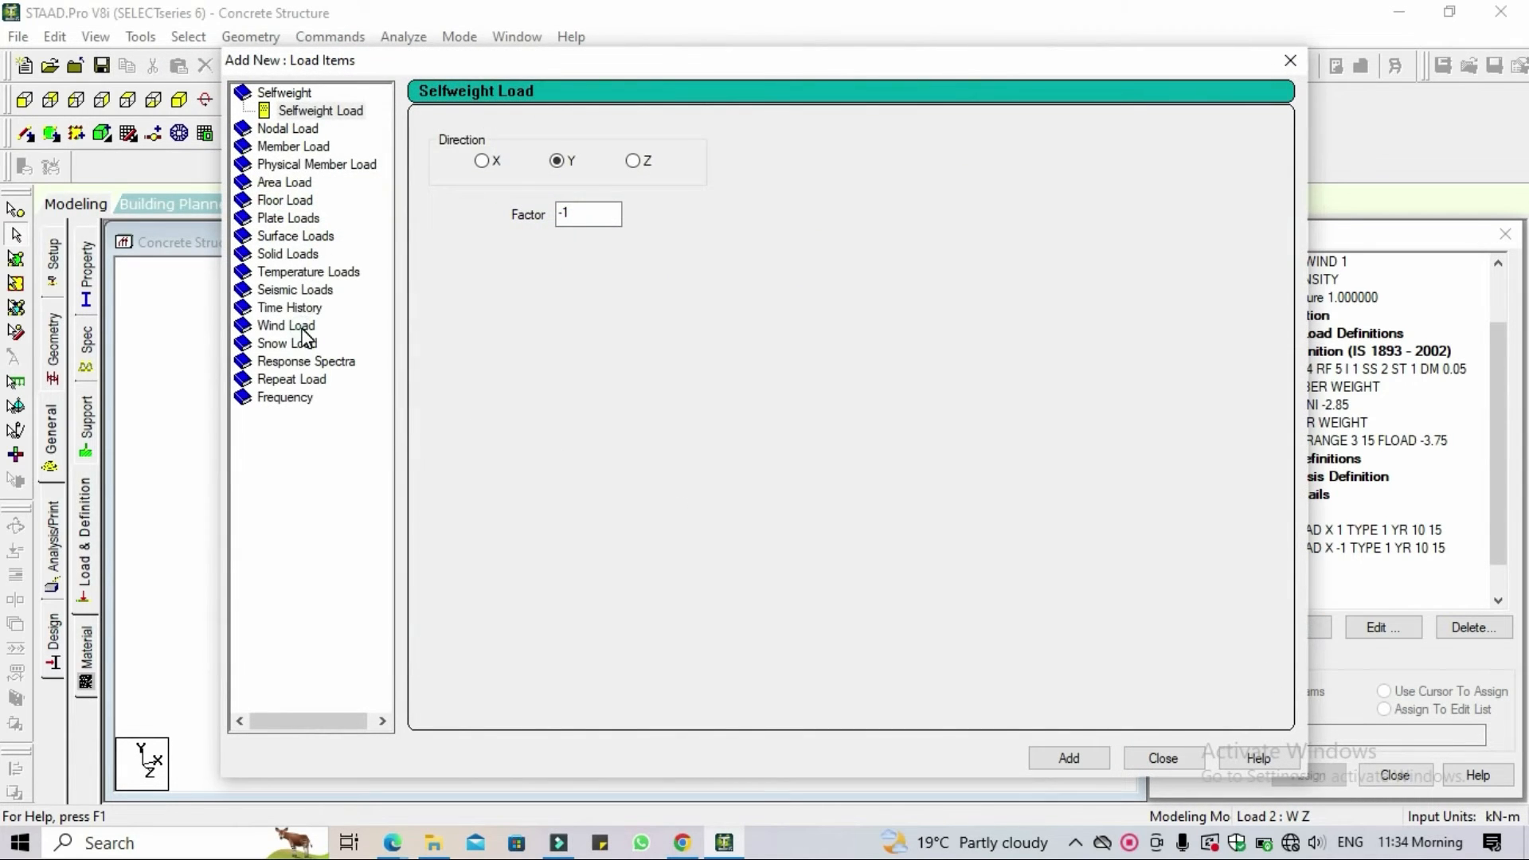
left_click(304, 326)
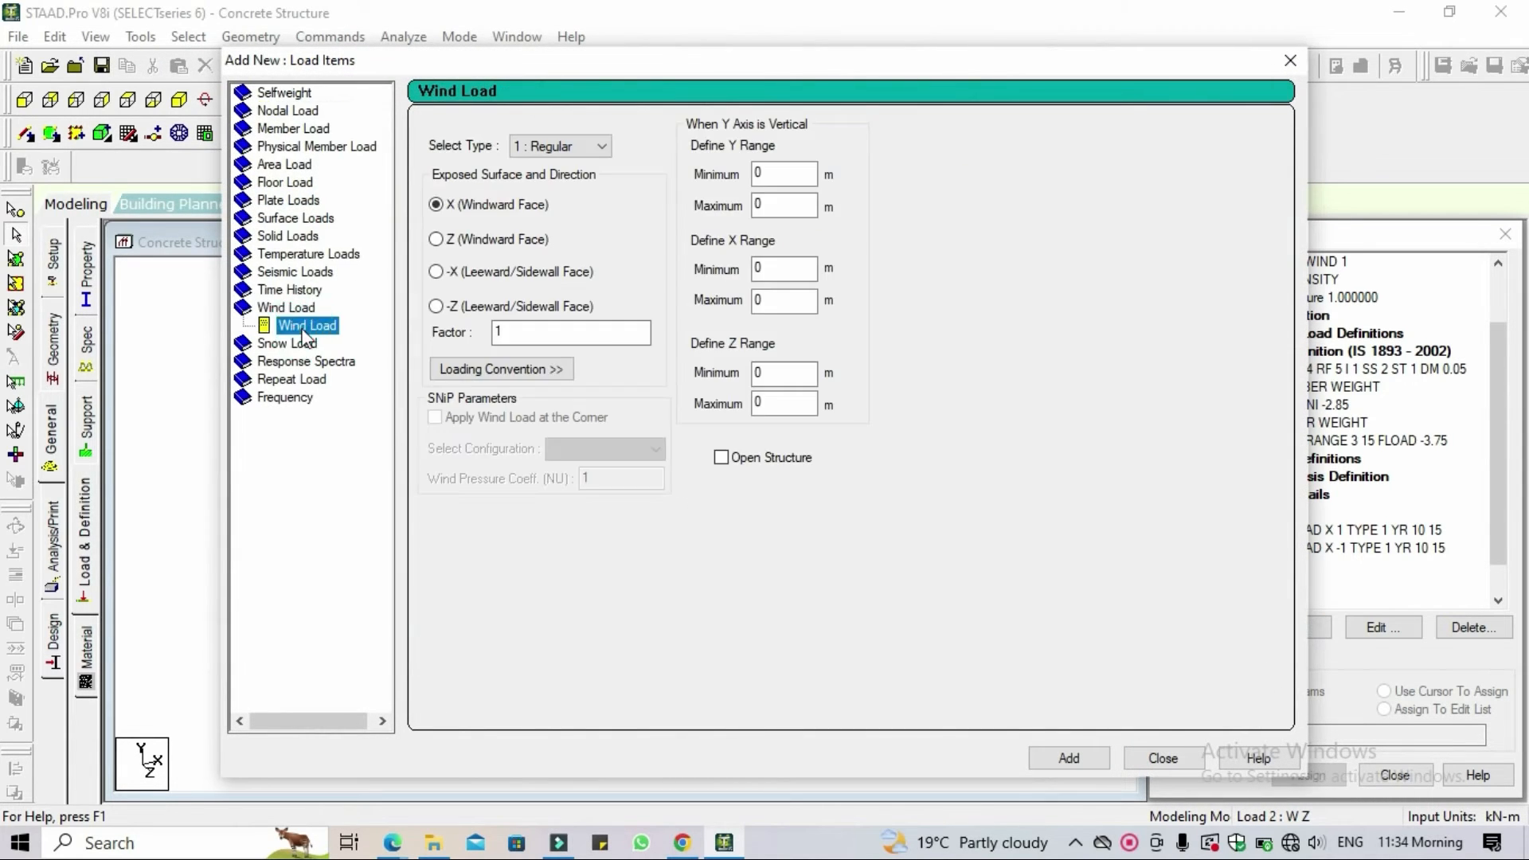
left_click(463, 242)
double_click(794, 171)
type("10")
double_click(758, 204)
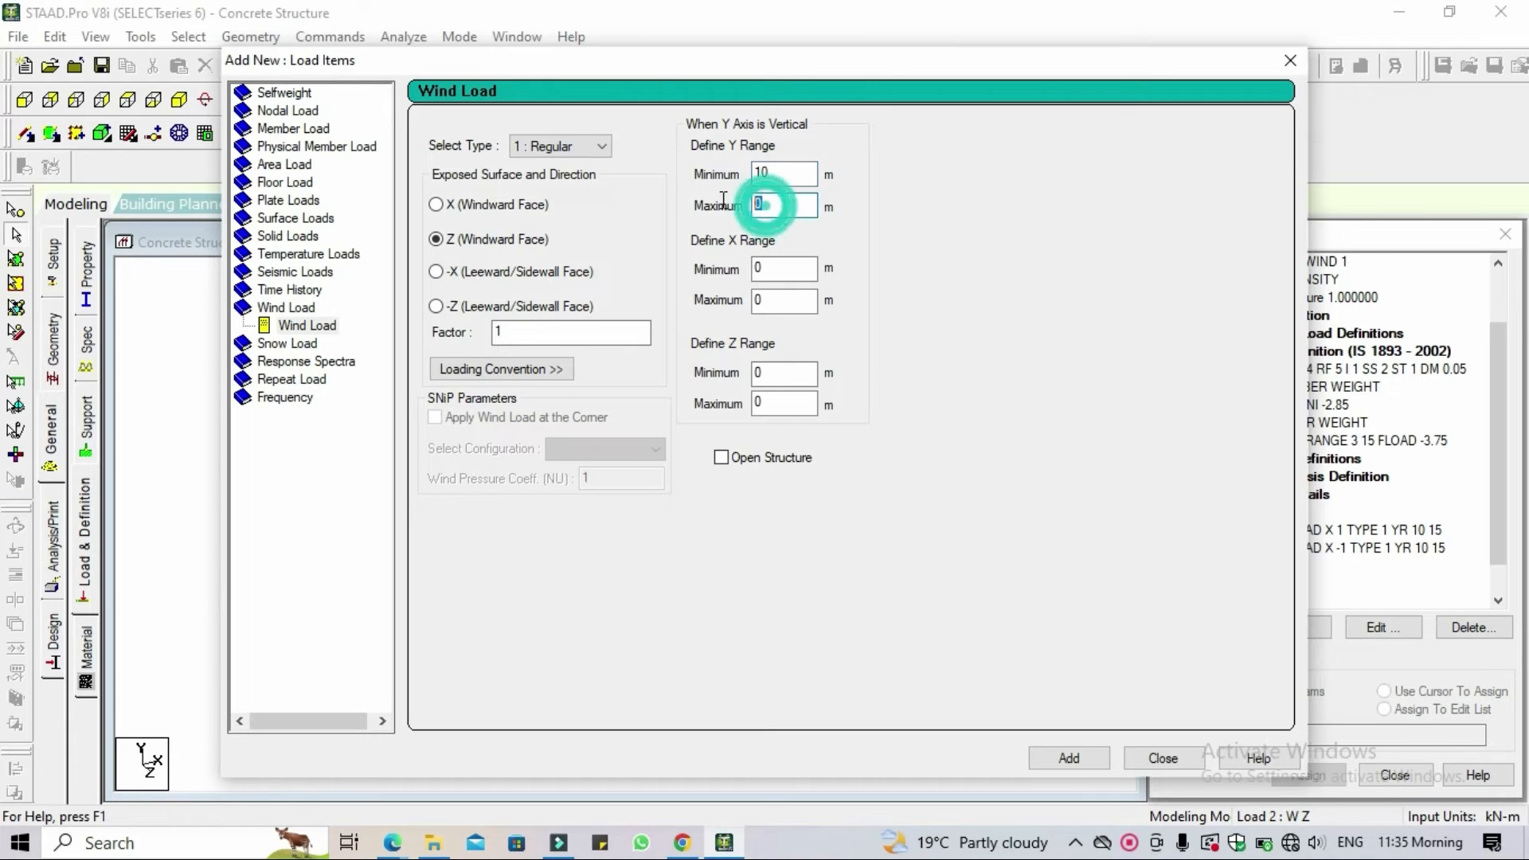
type("15")
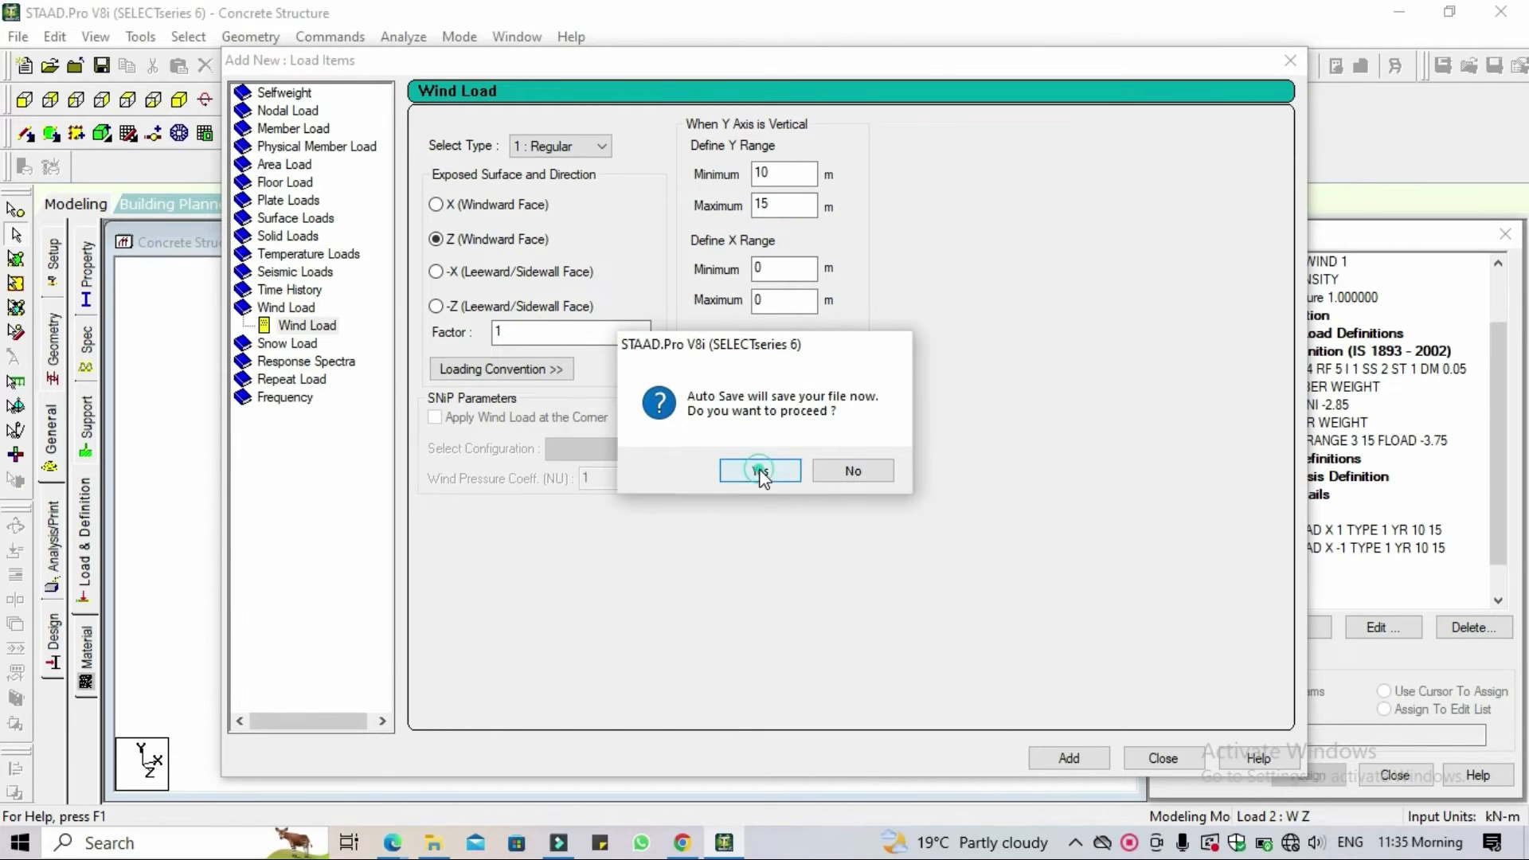
left_click(762, 471)
left_click(624, 451)
left_click(1071, 756)
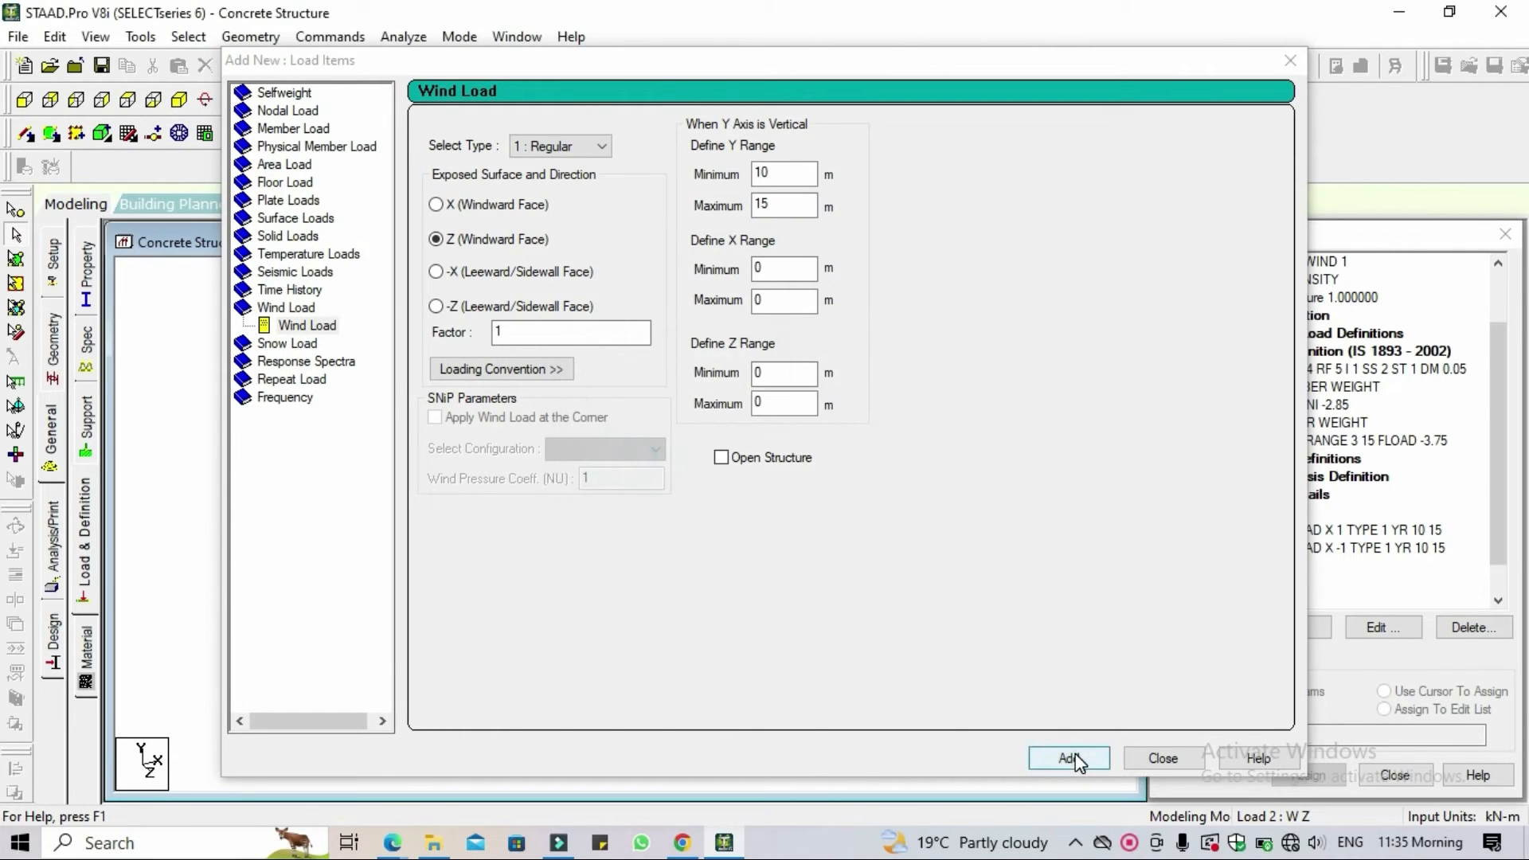
Add another Z windward wind load to W Z with factor -1, and close the load items dialog.
left_click(502, 332)
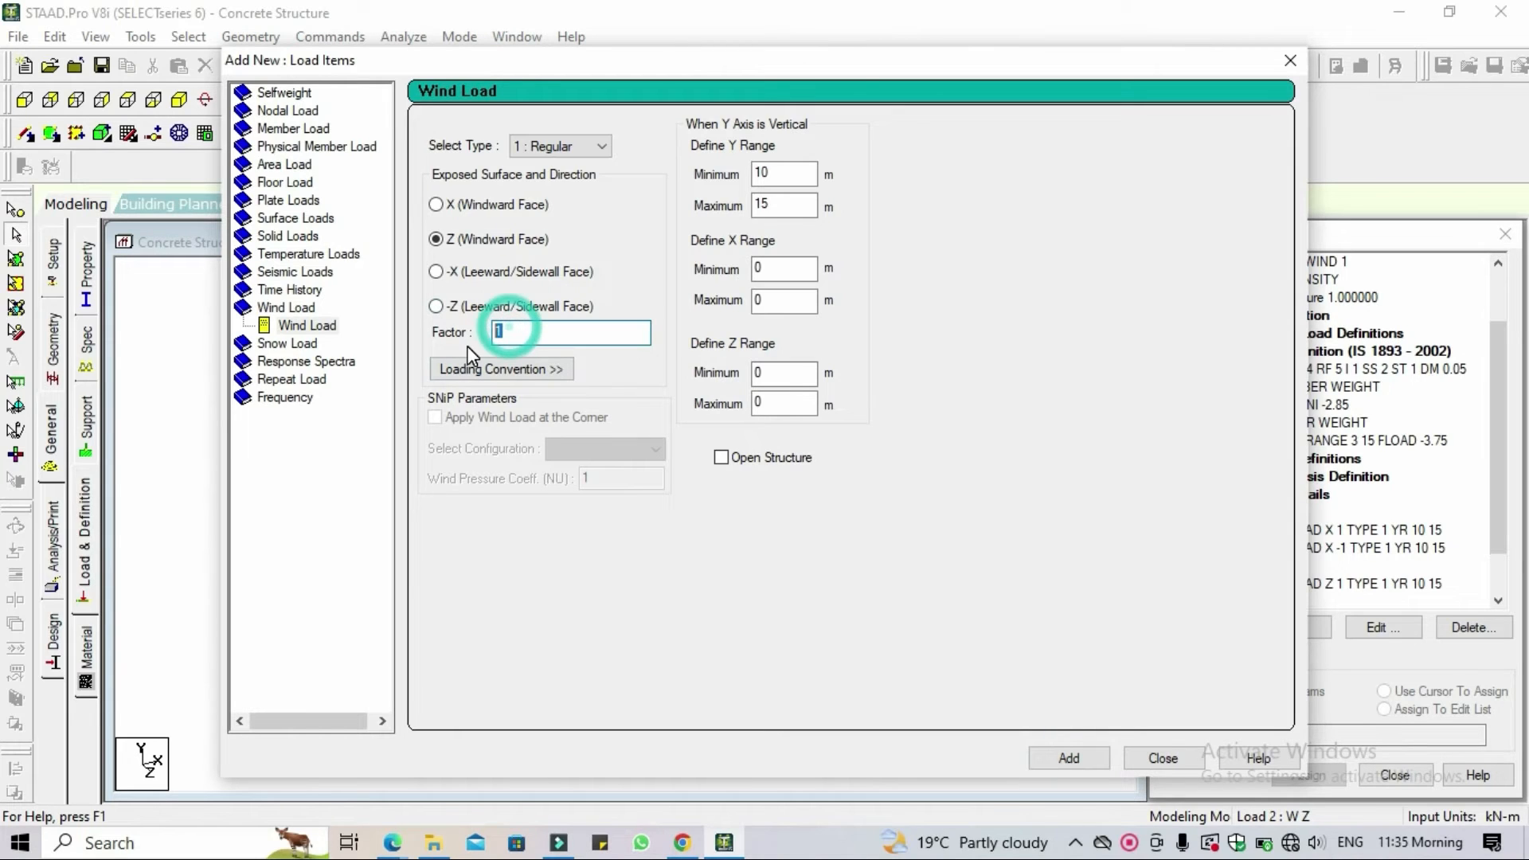
type("-")
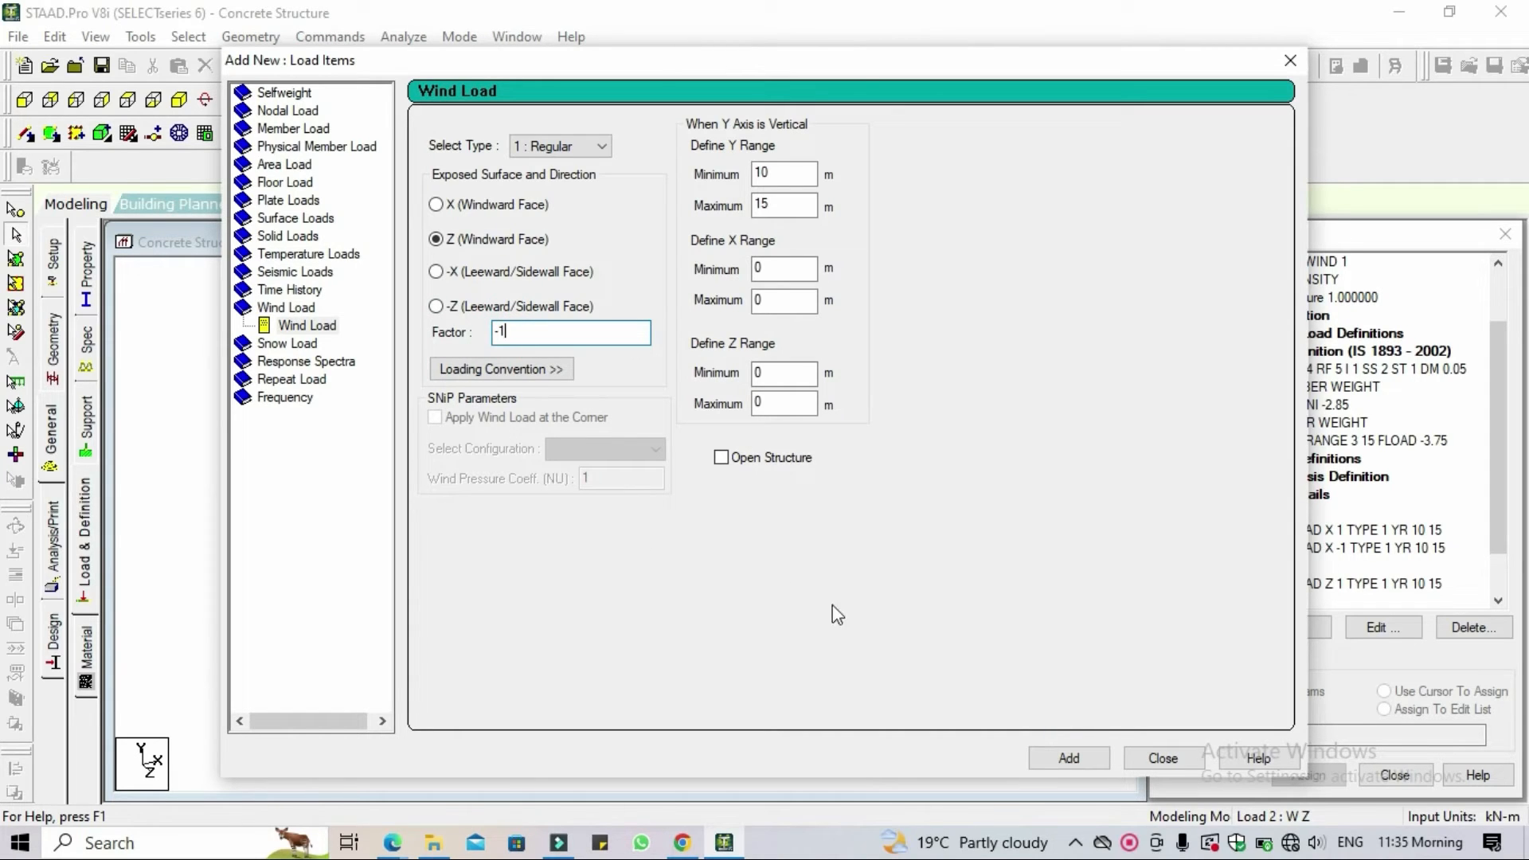
left_click(1068, 756)
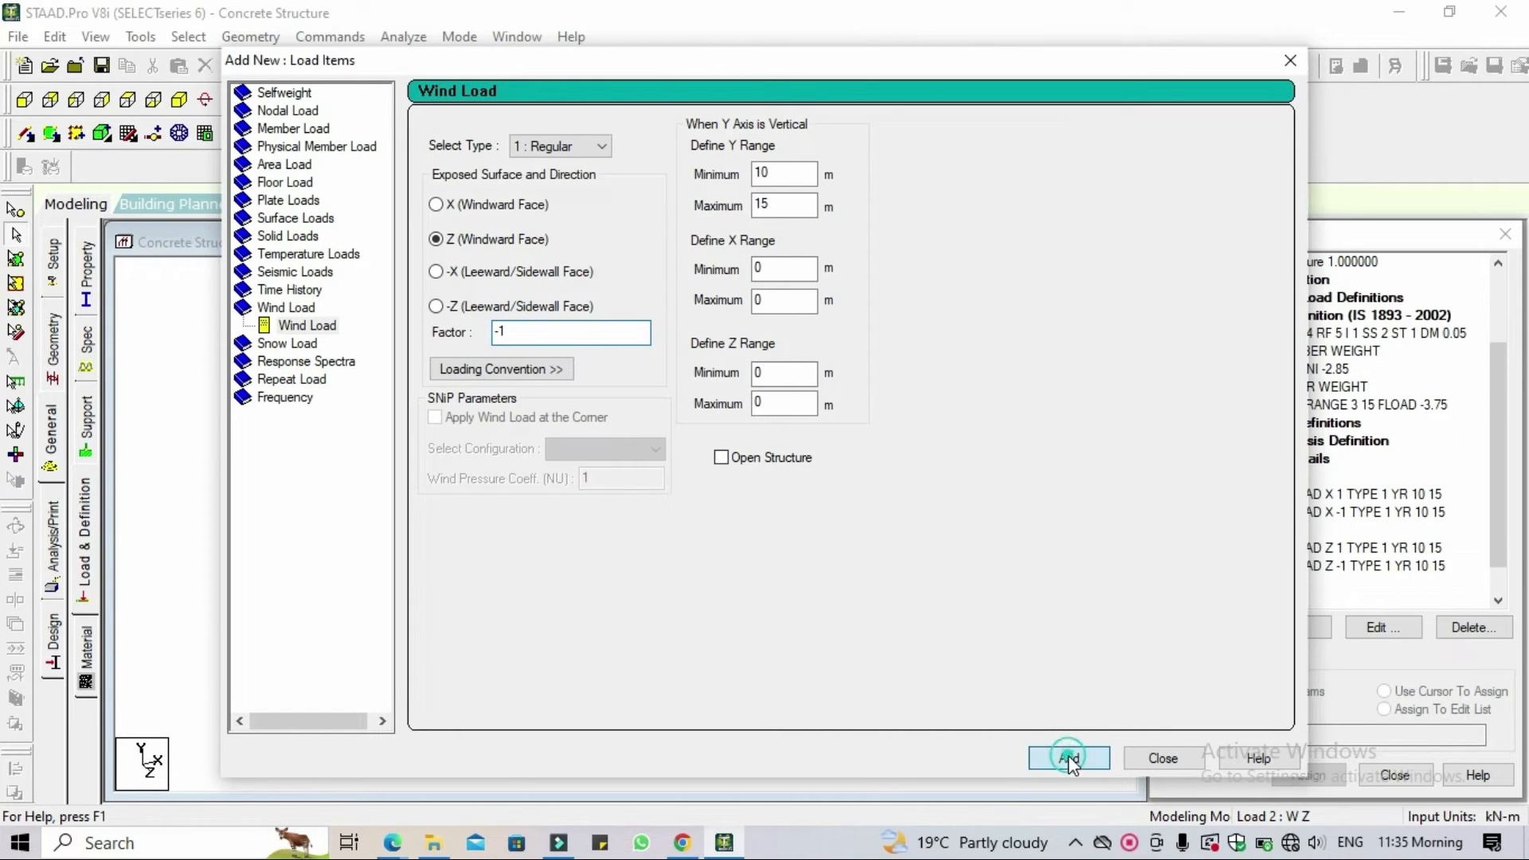
left_click(1164, 759)
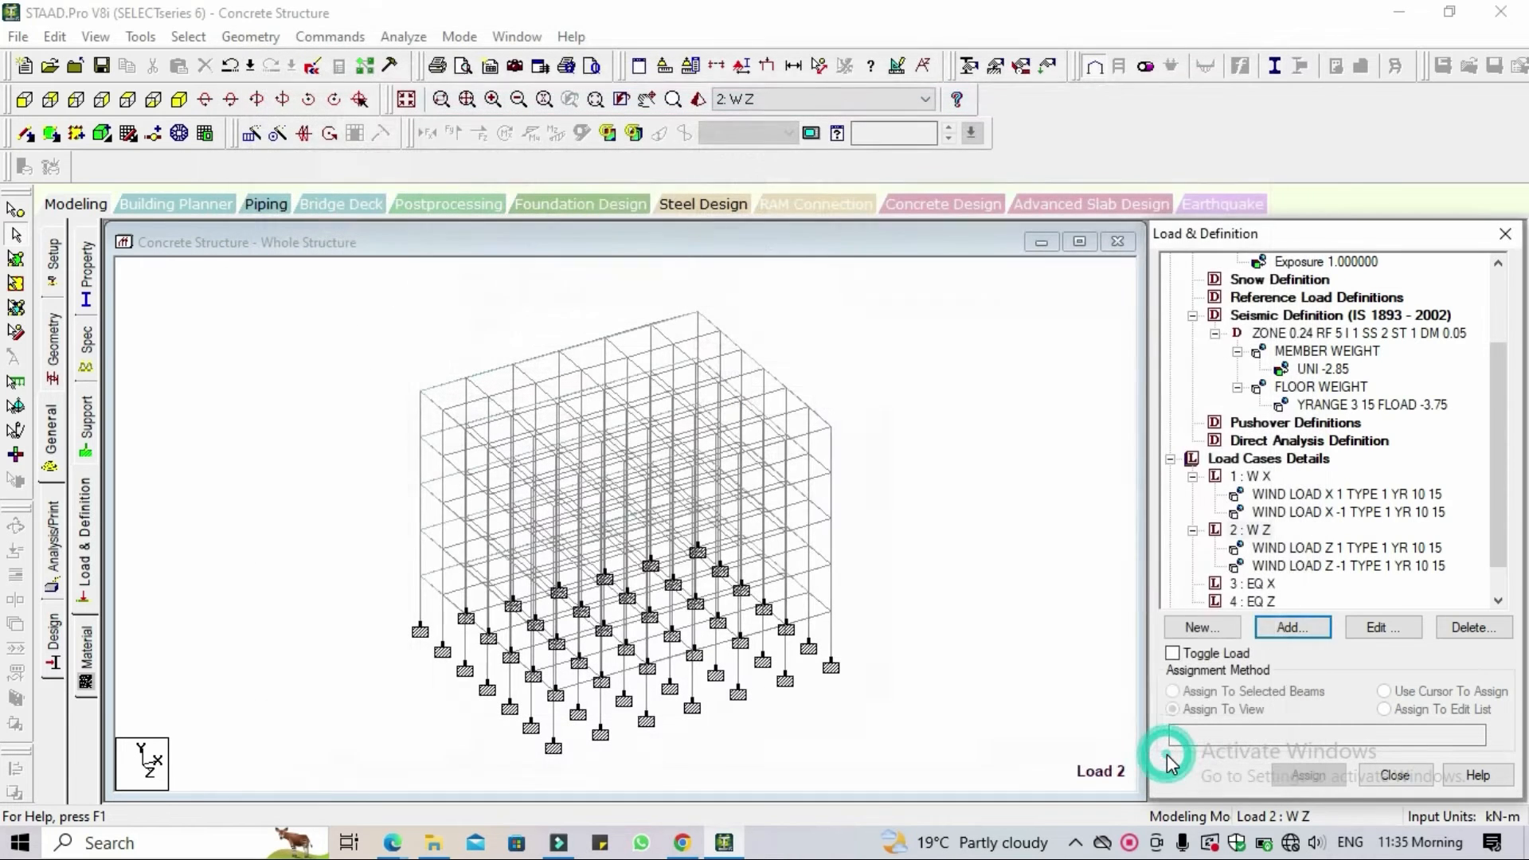
Add a seismic load in the X direction with factor 1 to load case EQ X.
scroll(1388, 524, "down", 1)
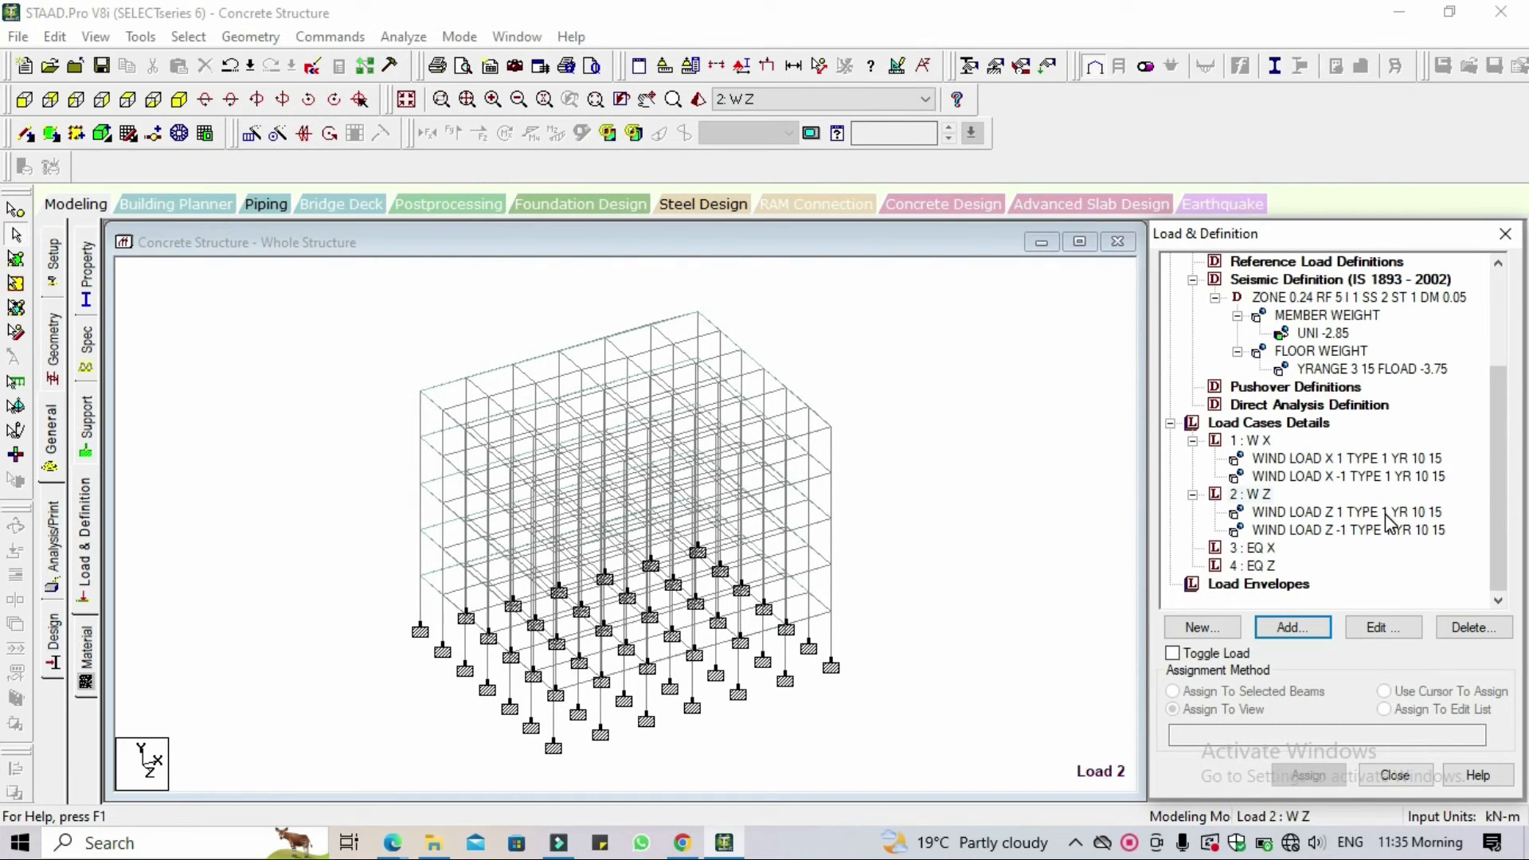
left_click(1271, 555)
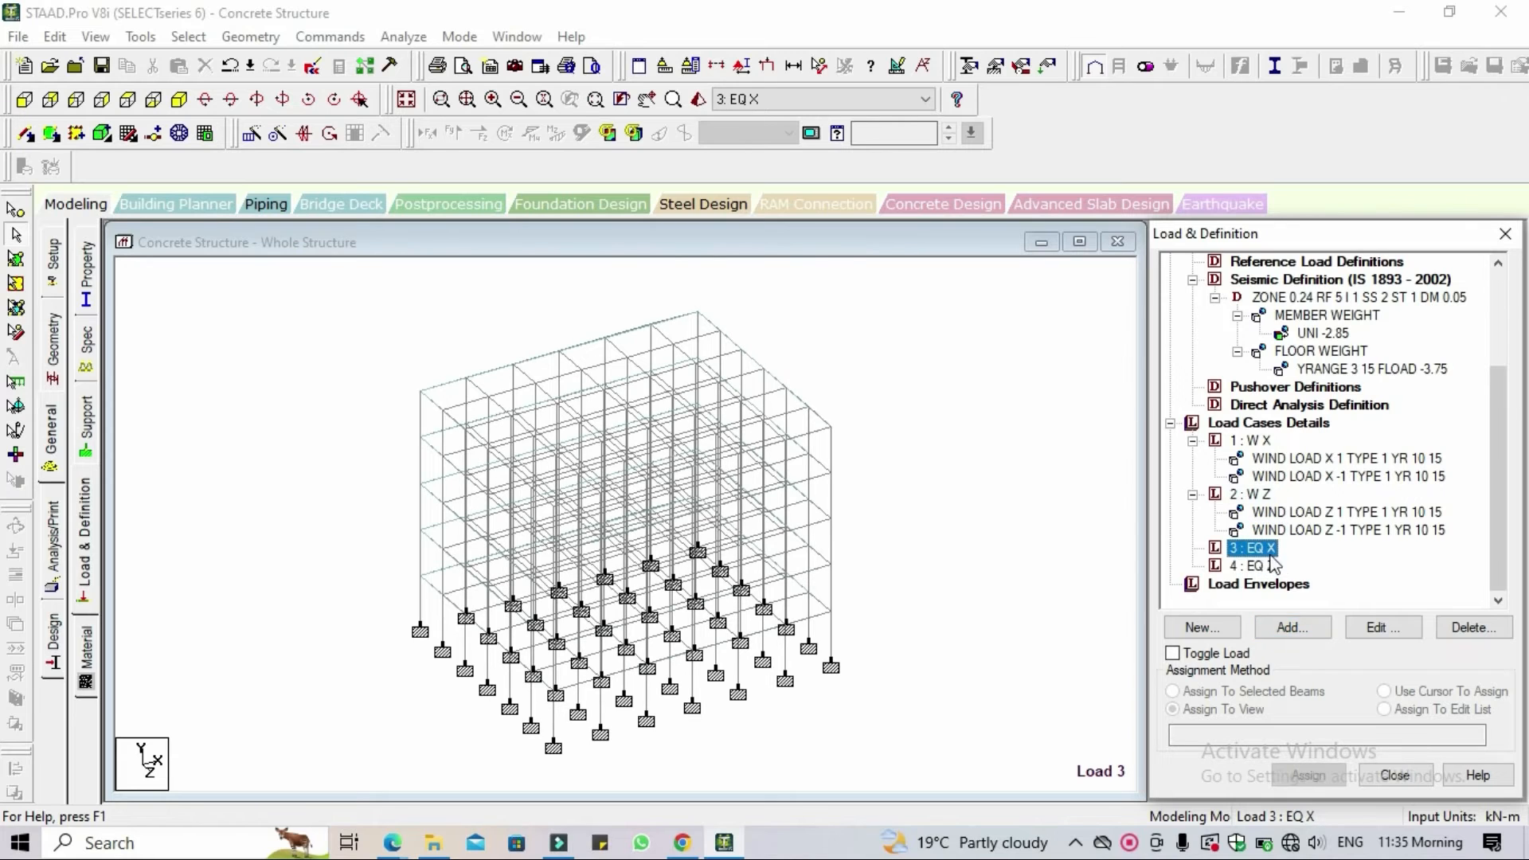
left_click(1297, 631)
left_click(1297, 629)
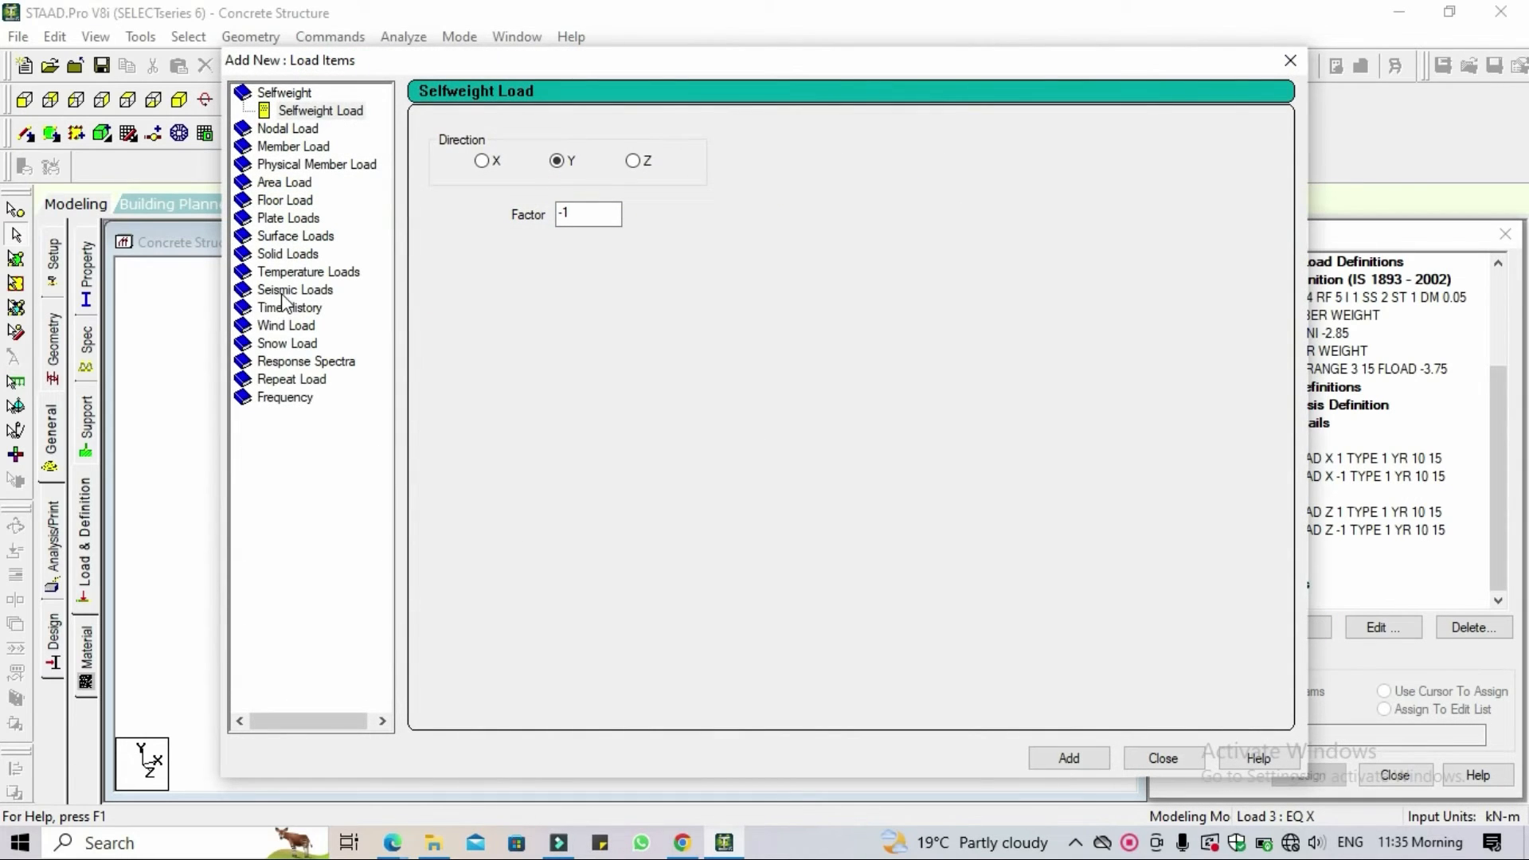
left_click(285, 293)
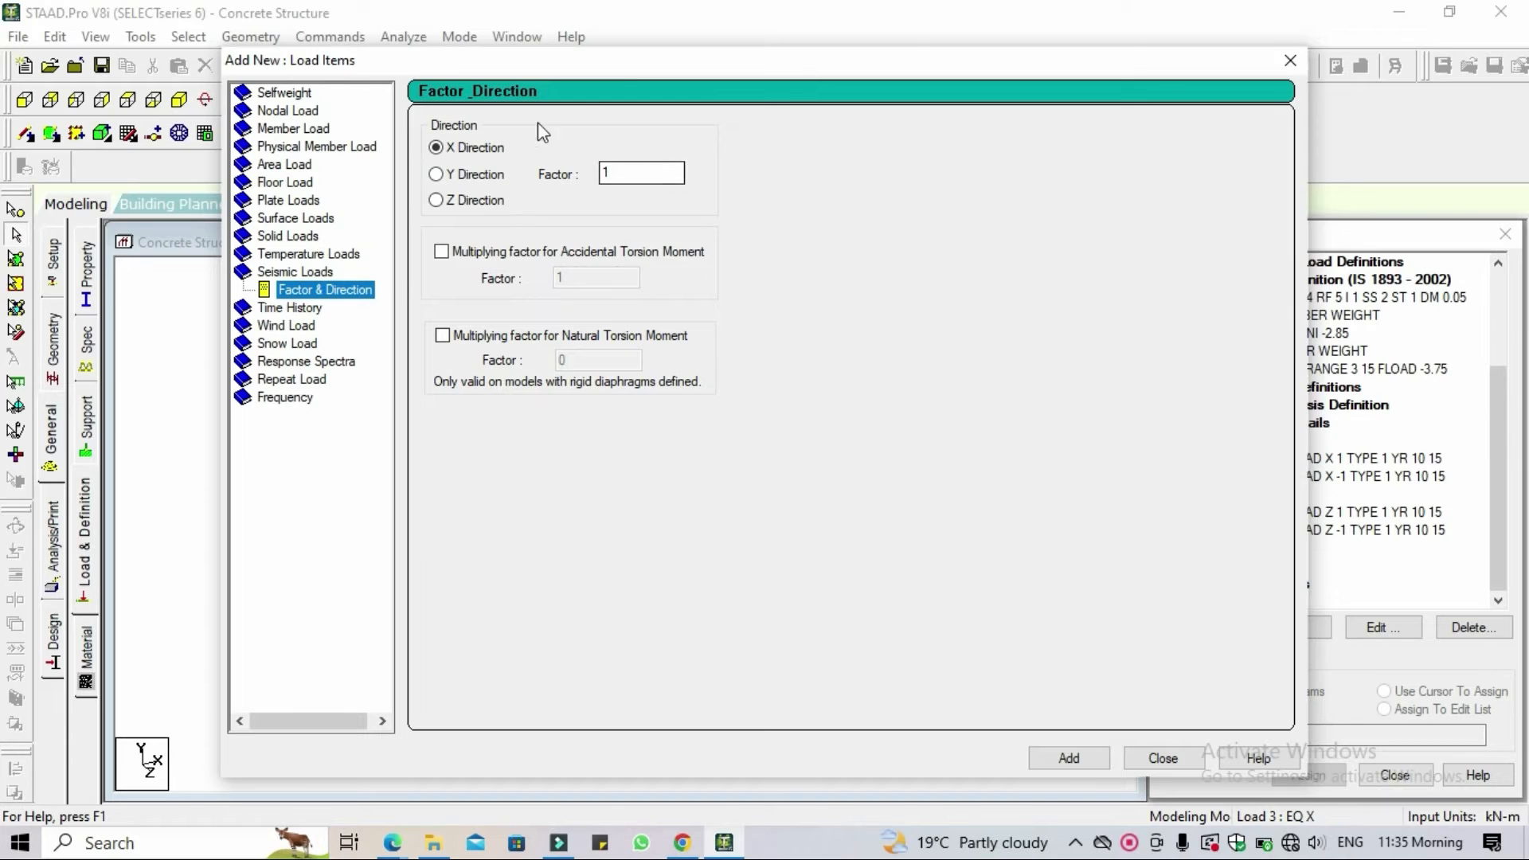
left_click_drag(618, 66, 493, 49)
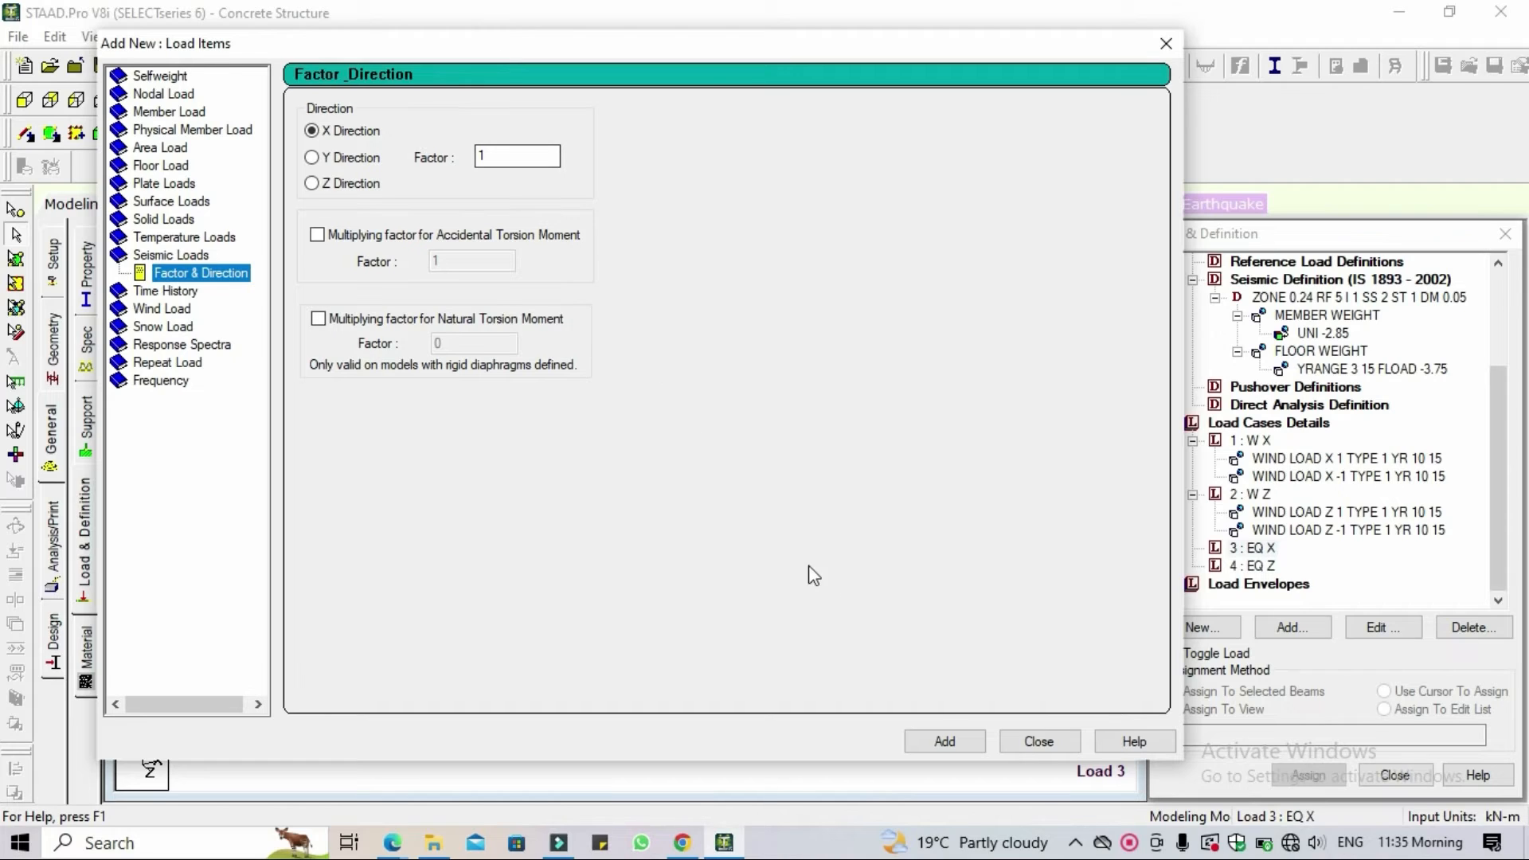
left_click(953, 744)
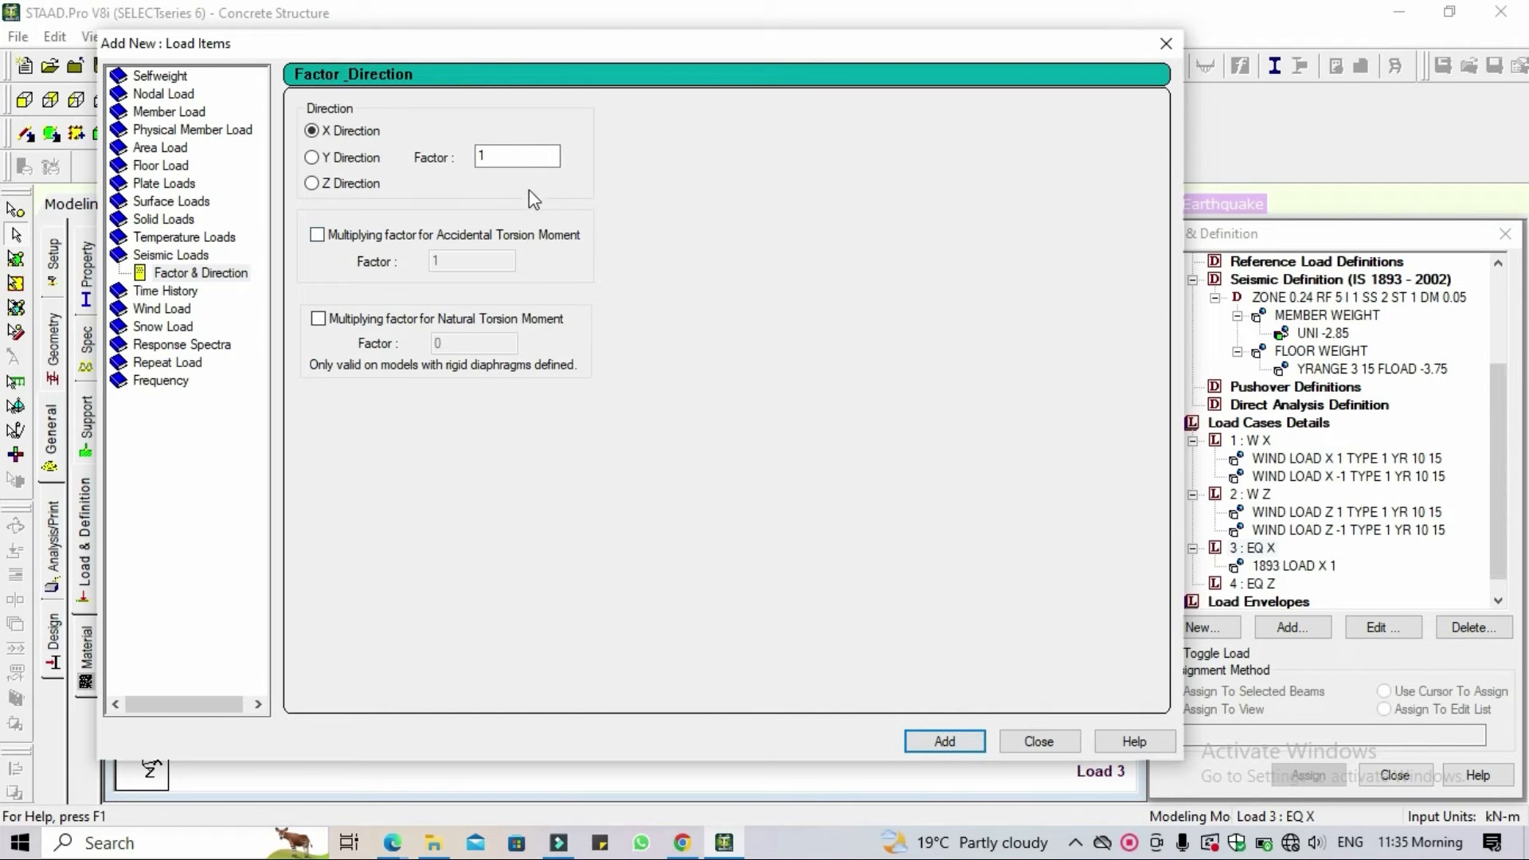
Add a second X-direction seismic load with factor -1 to EQ X, and close the load items dialog.
double_click(507, 153)
left_click(956, 743)
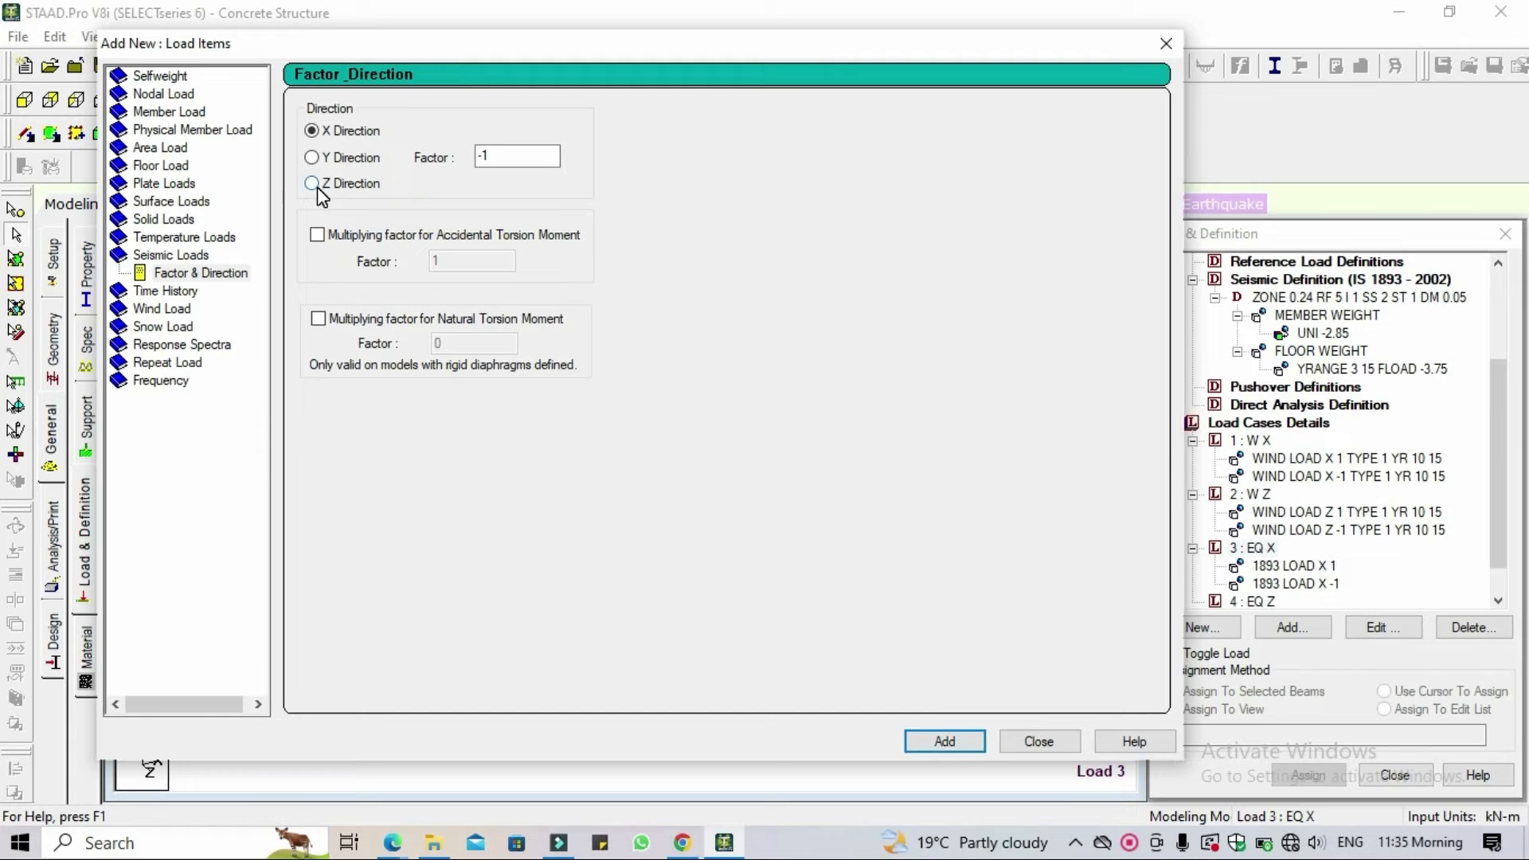
left_click(1034, 740)
scroll(1278, 587, "down", 1)
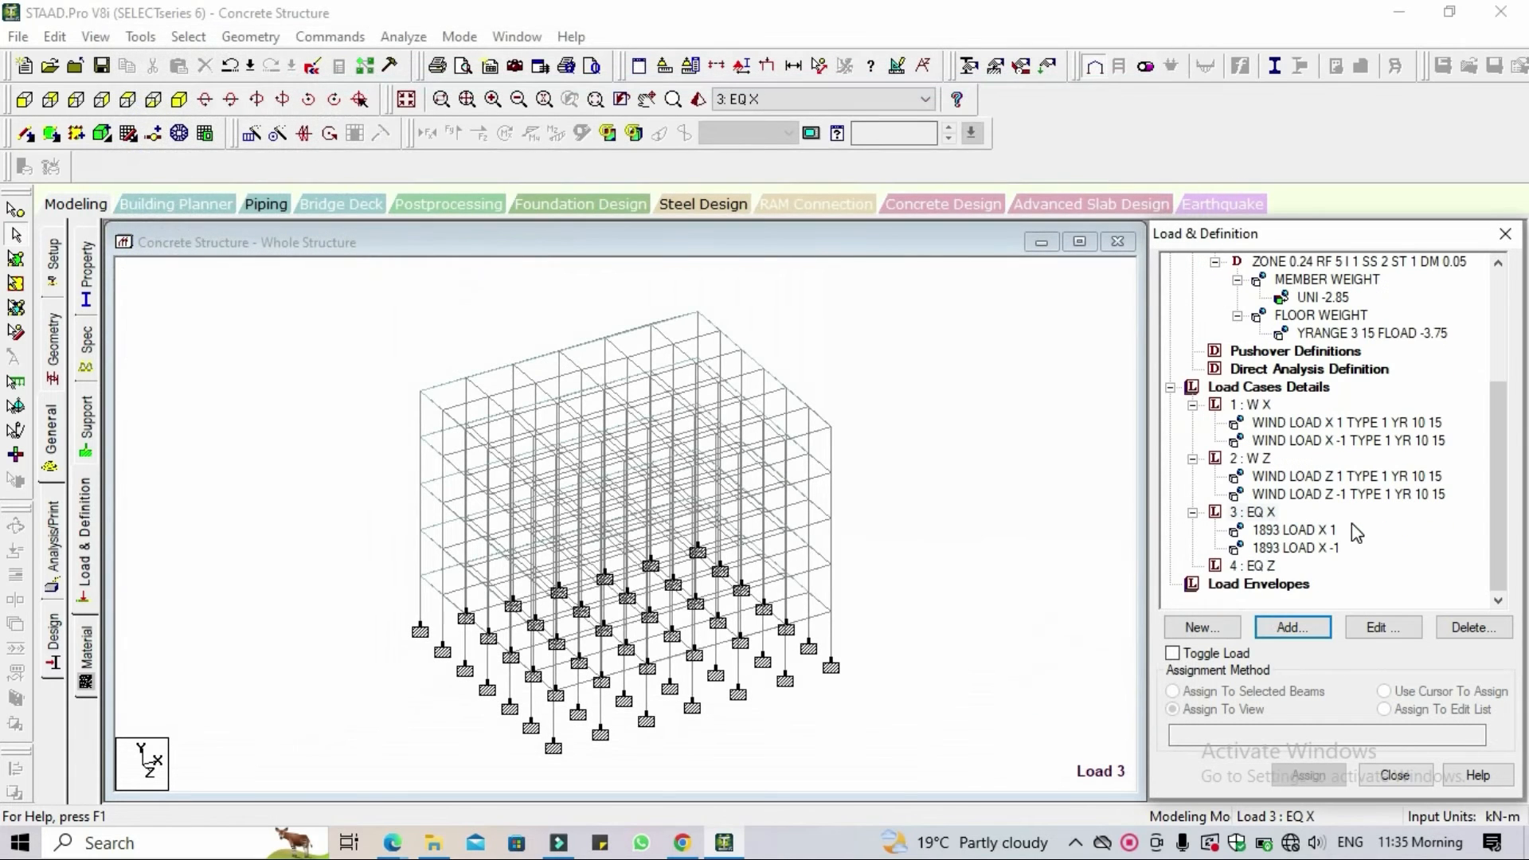
left_click(1254, 565)
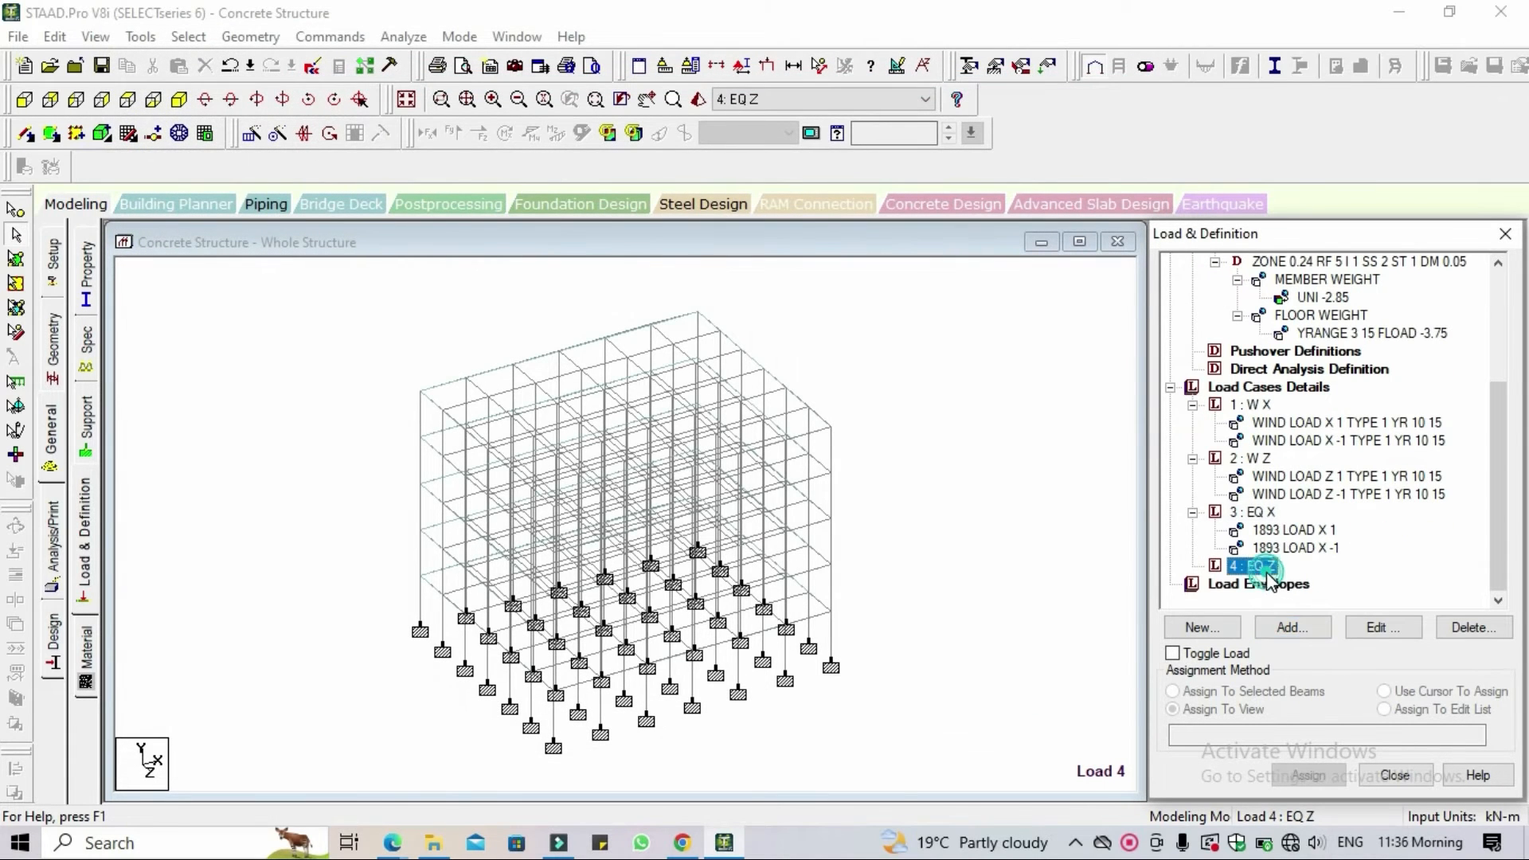
left_click(1290, 629)
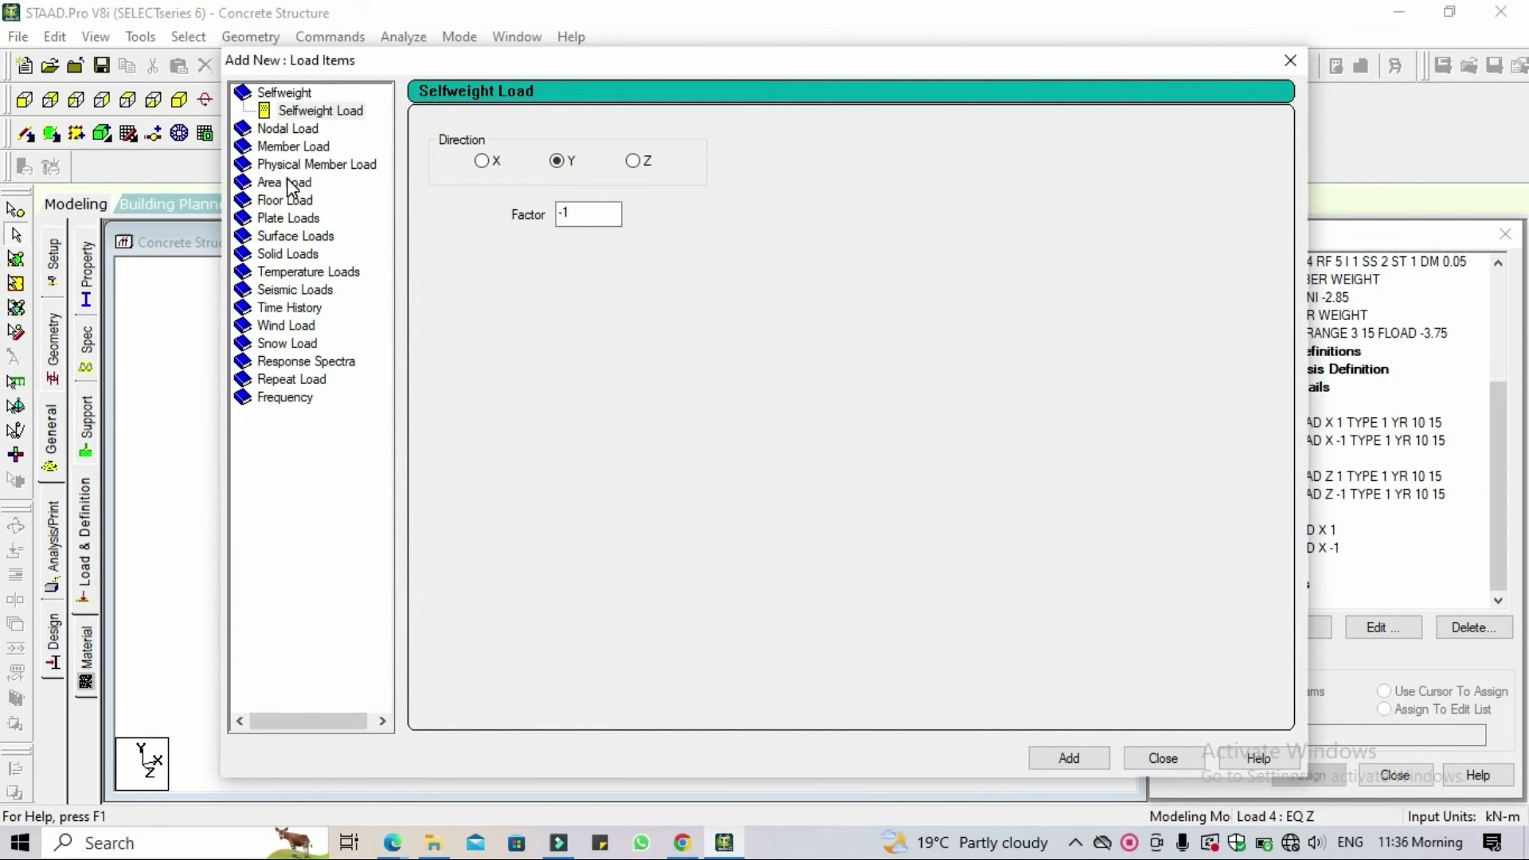
left_click(303, 289)
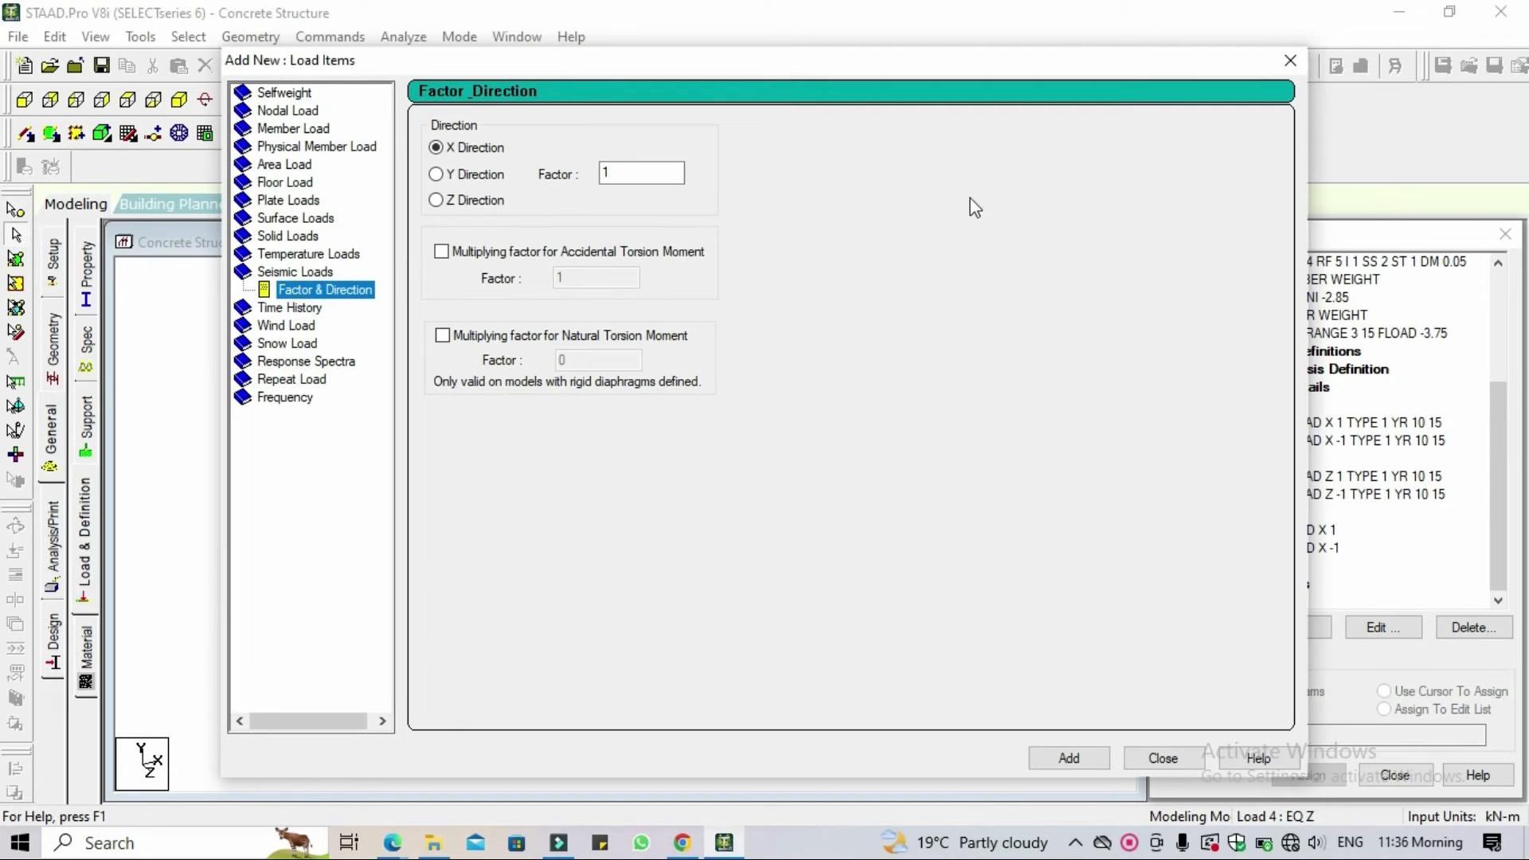
left_click(1286, 62)
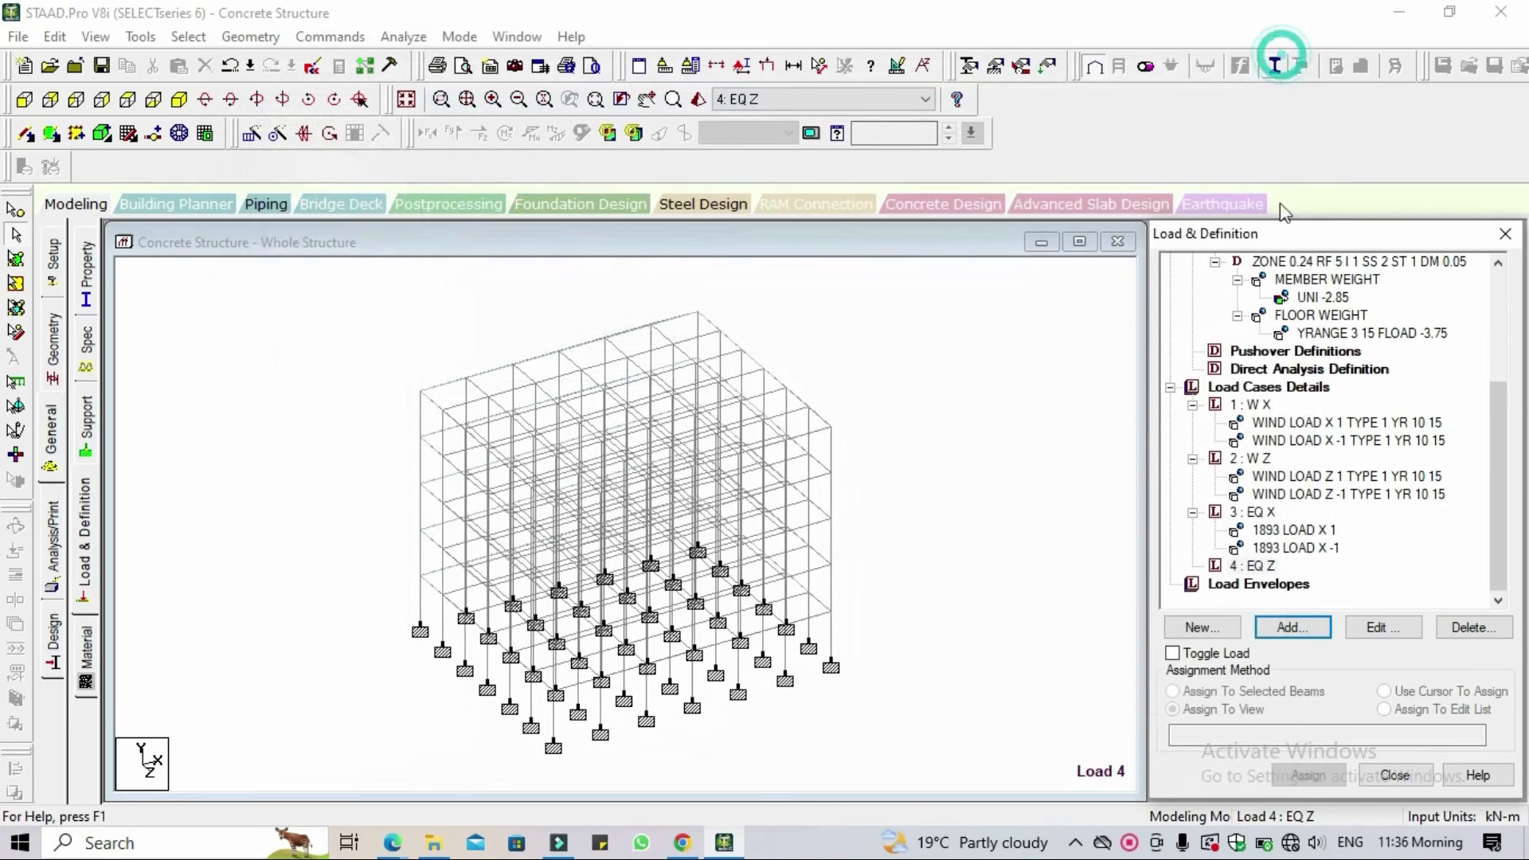
Delete load case 3, EQ X, together with its seismic loads and confirm the deletion.
left_click(1274, 513)
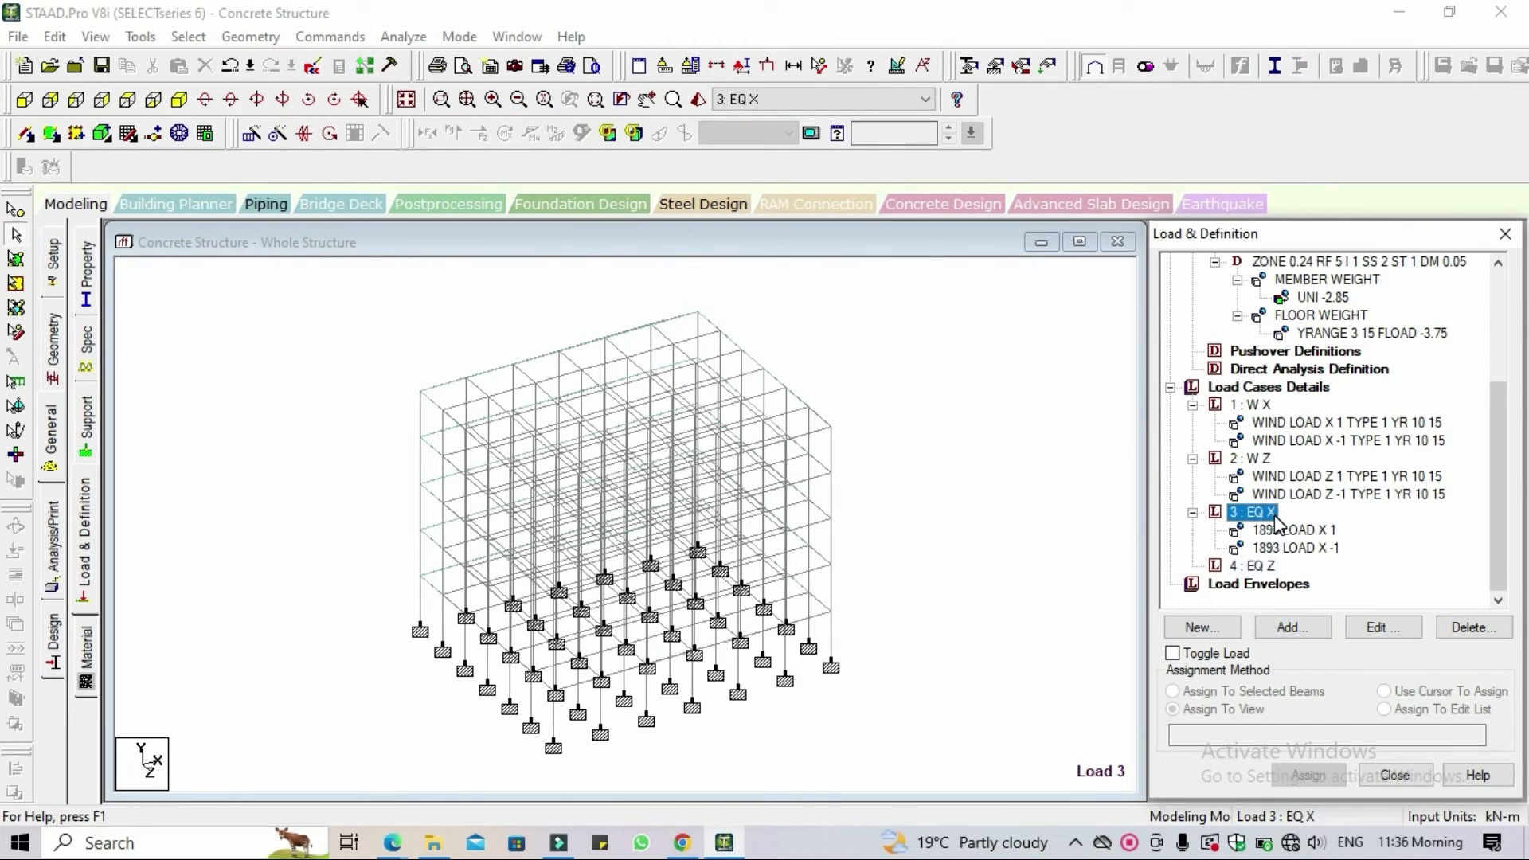
left_click(1473, 628)
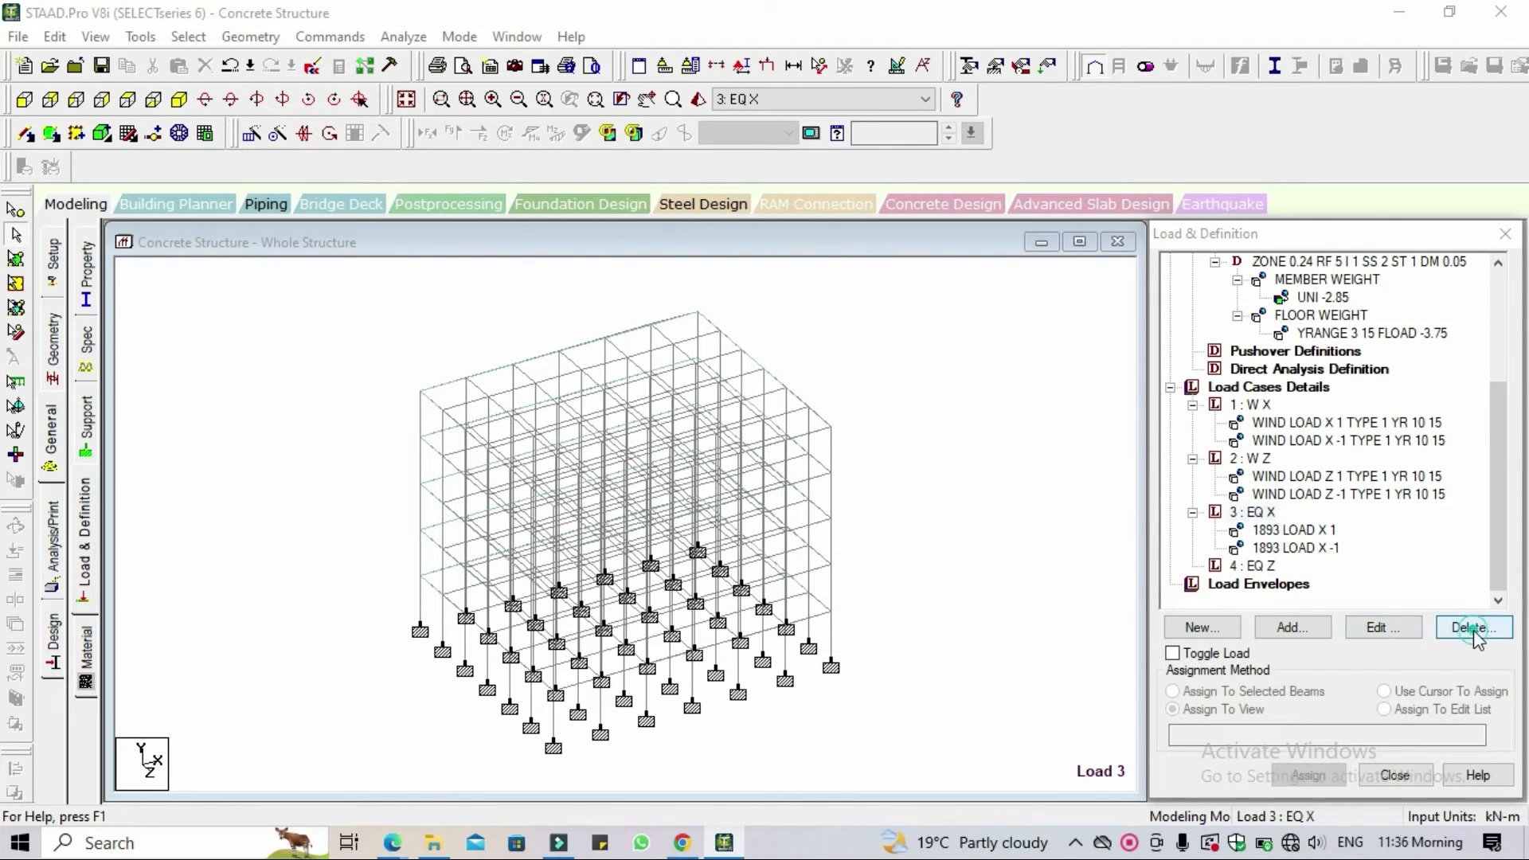
left_click(1370, 568)
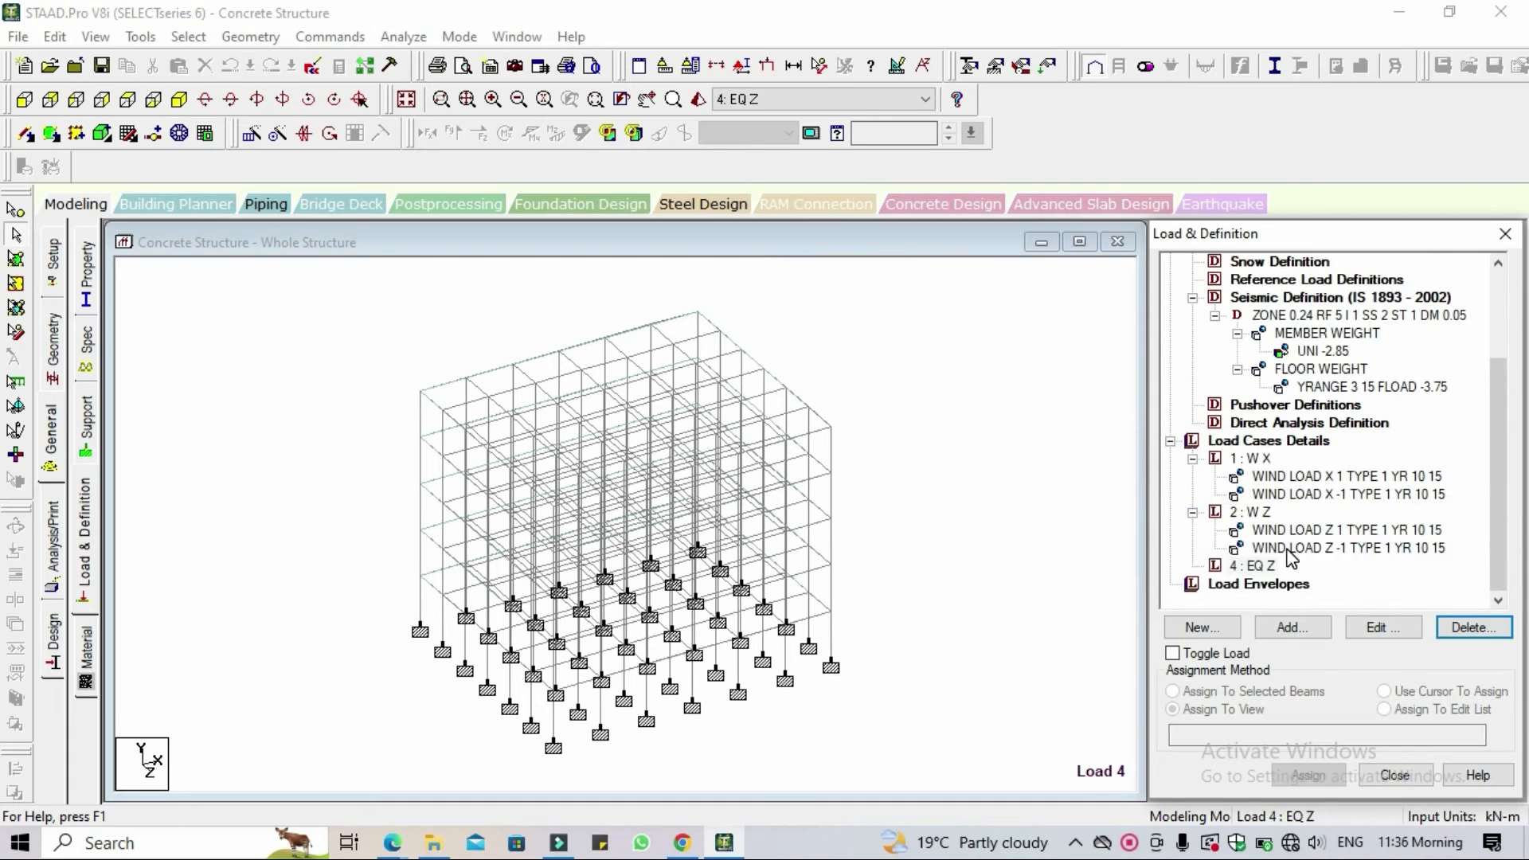
Create a primary load case number 3 of type Seismic titled EQ X, and close the load cases dialog.
left_click(1278, 442)
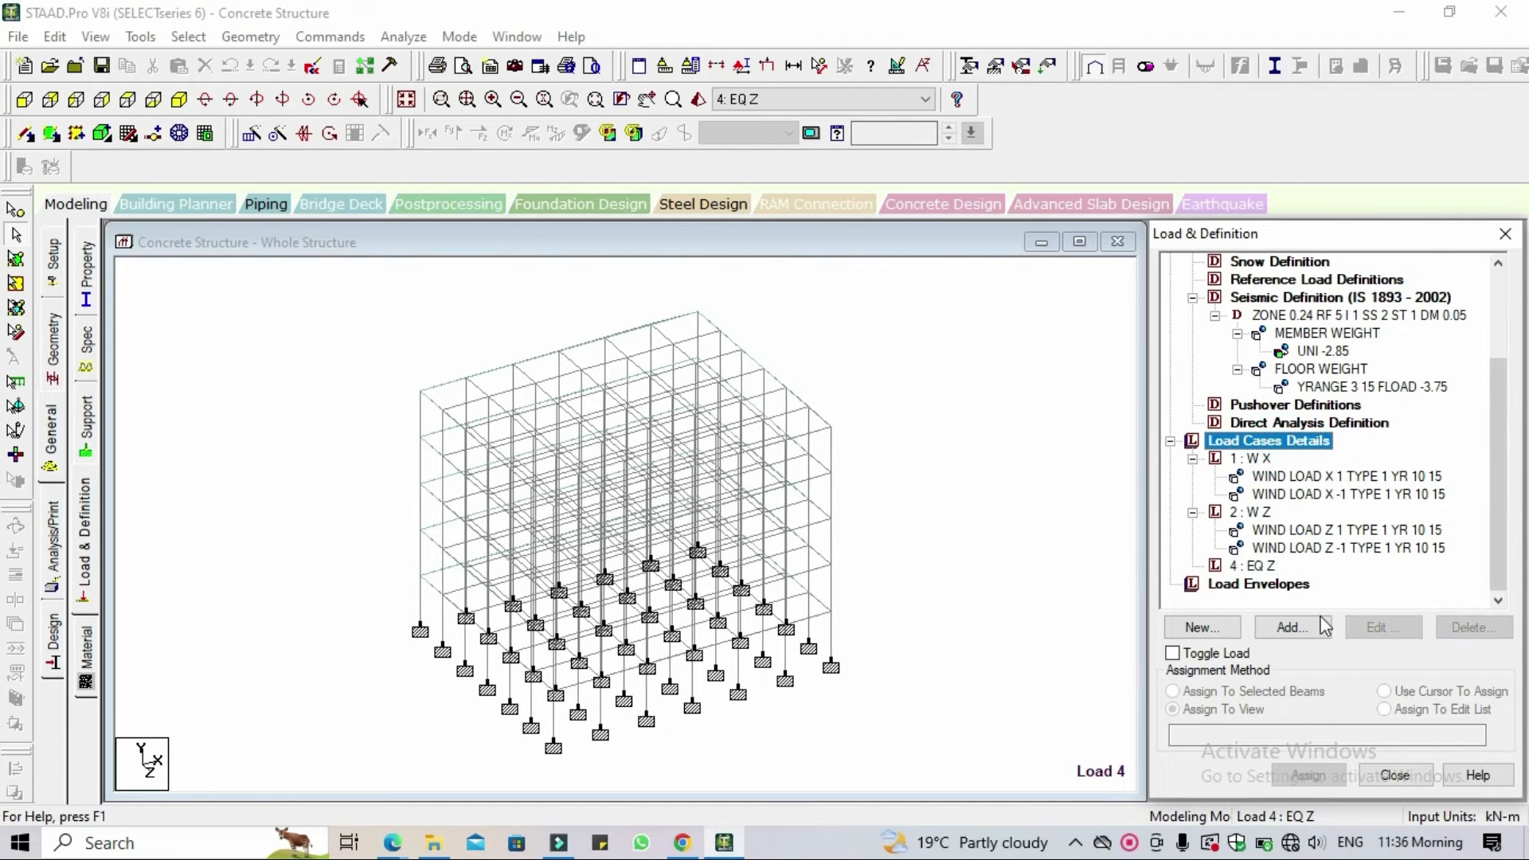
left_click(1292, 628)
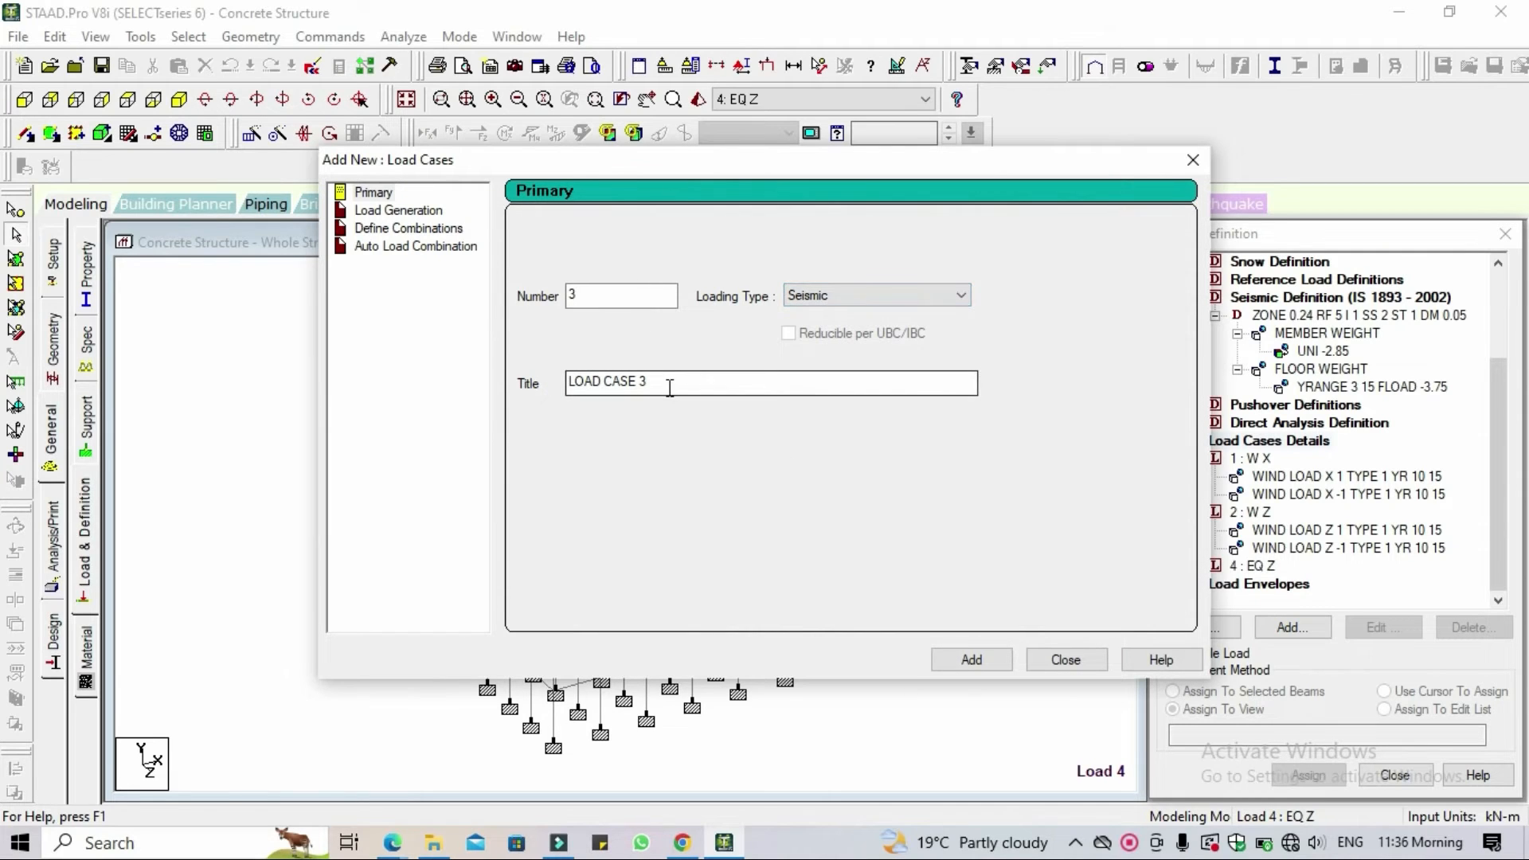
left_click_drag(668, 386, 574, 390)
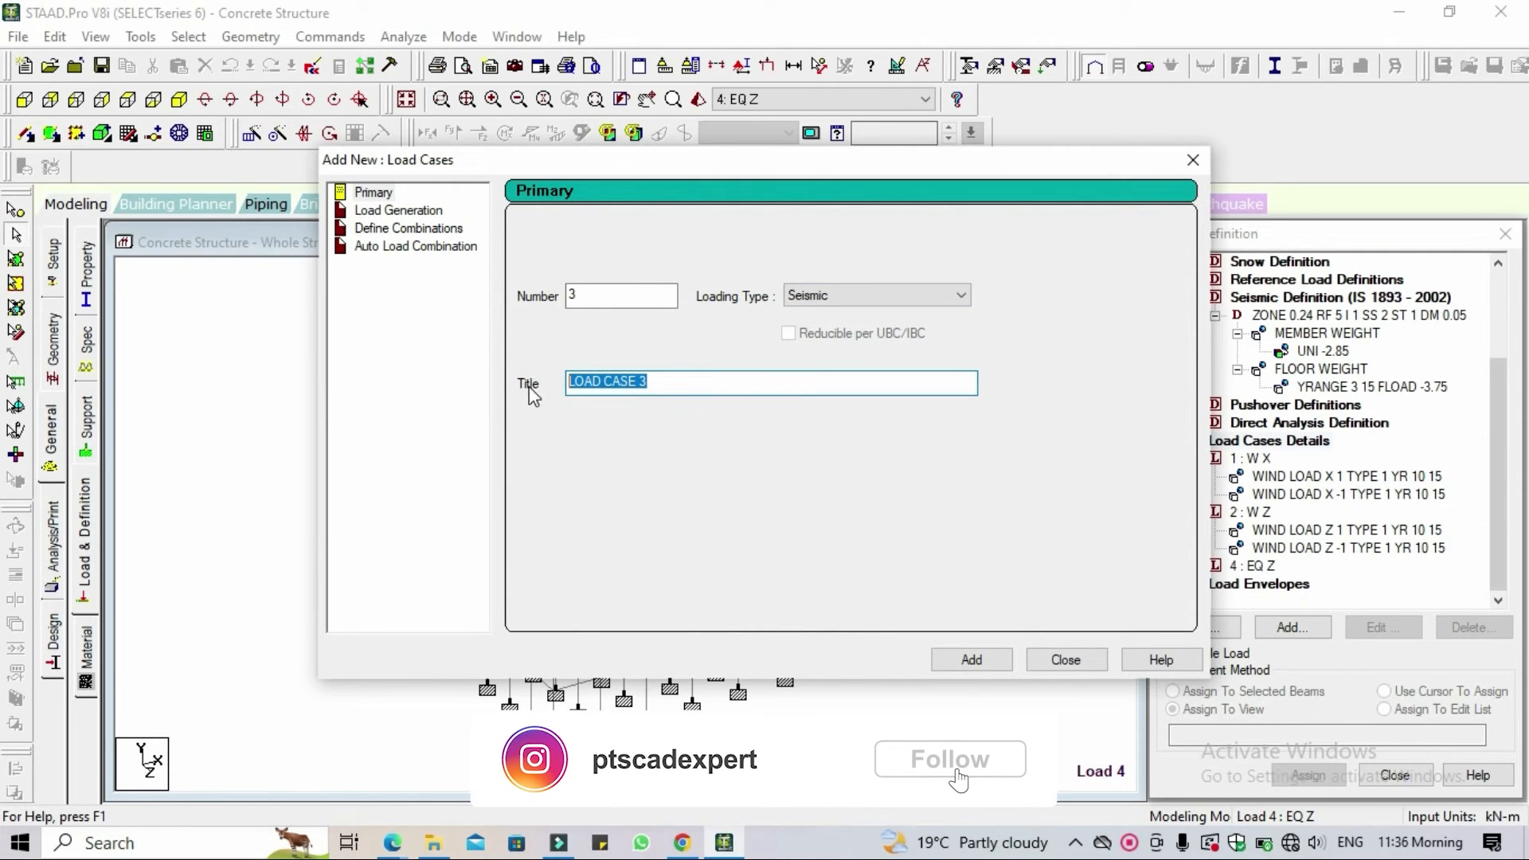
type("EQ X")
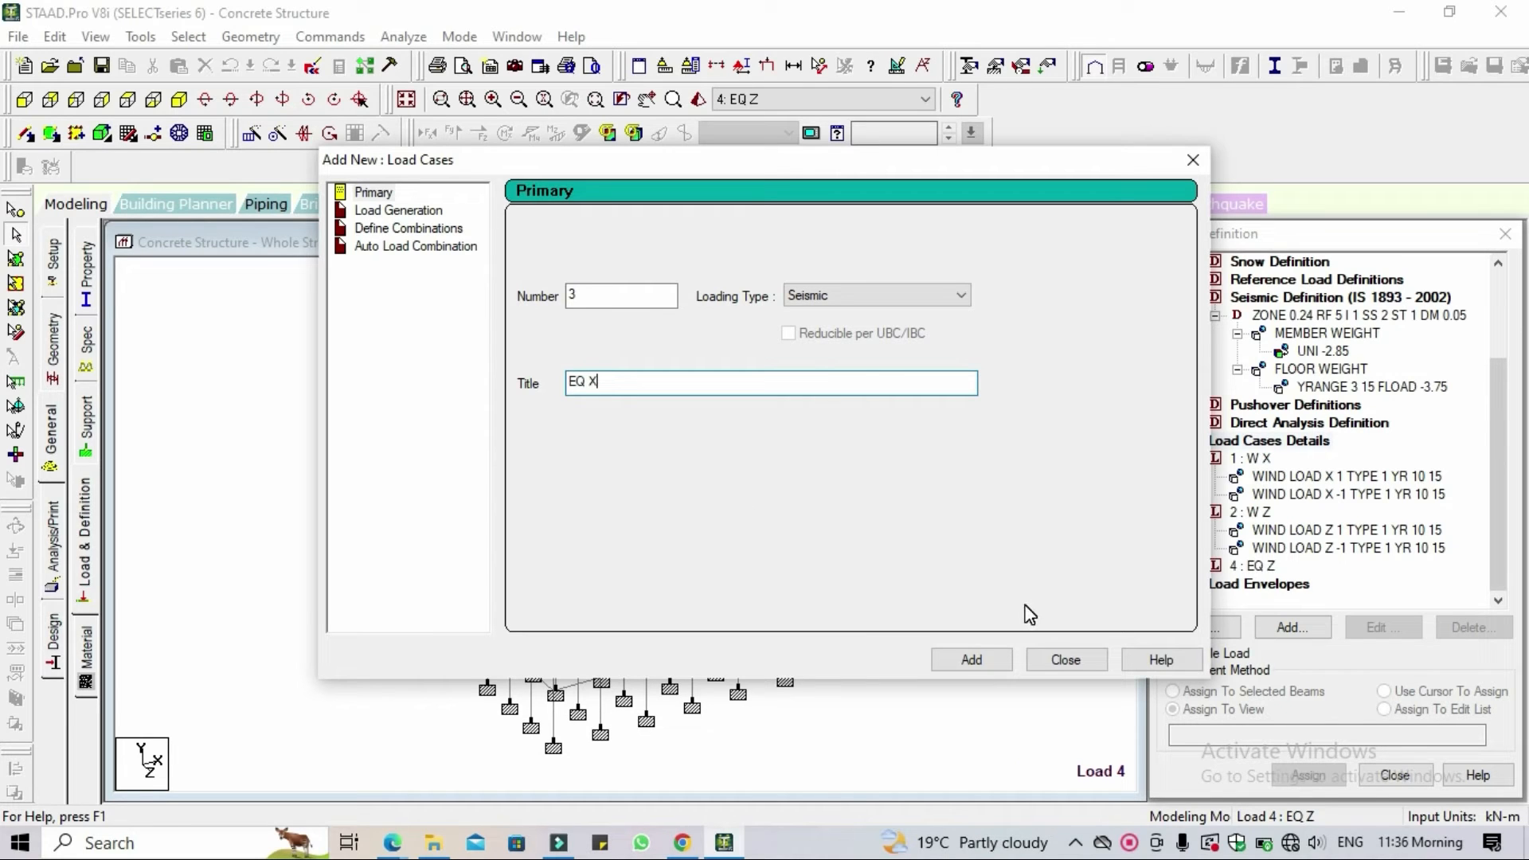
left_click(972, 660)
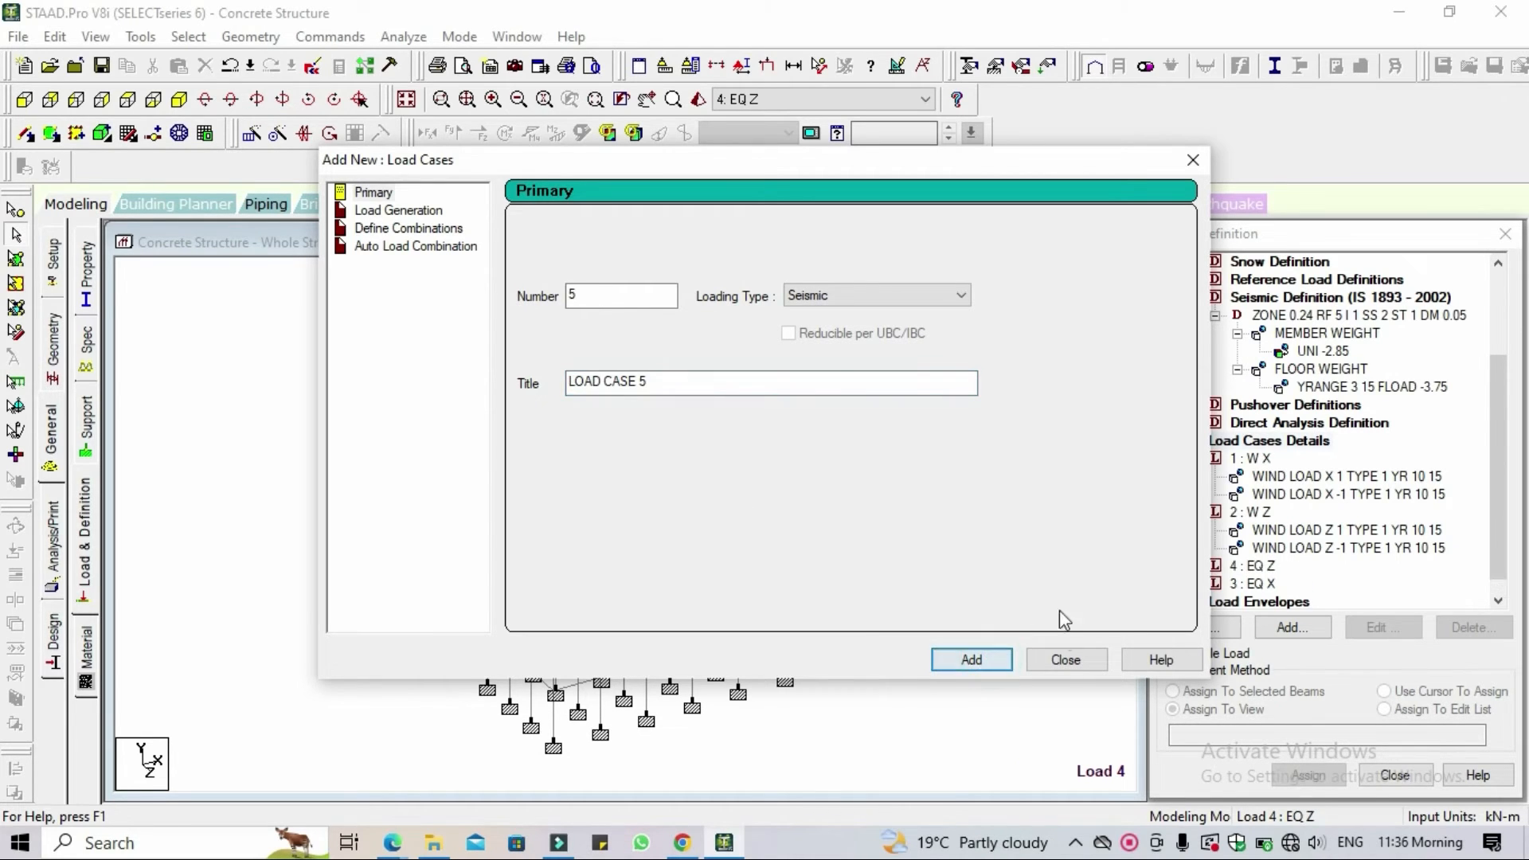
left_click(1064, 661)
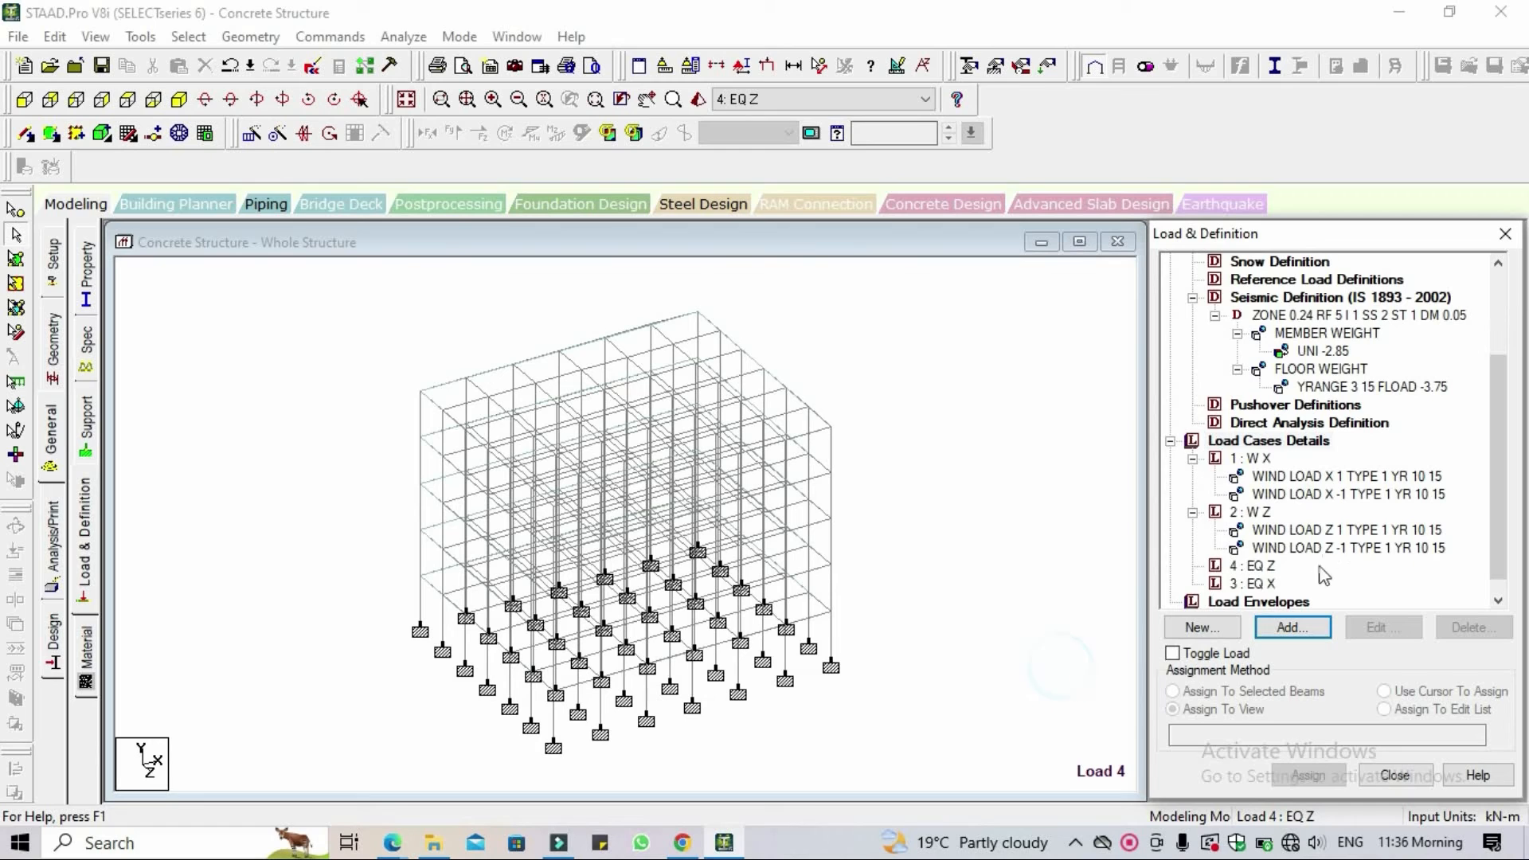
Add a seismic load in the Z direction with factor 1 to load case EQ Z.
left_click(1258, 565)
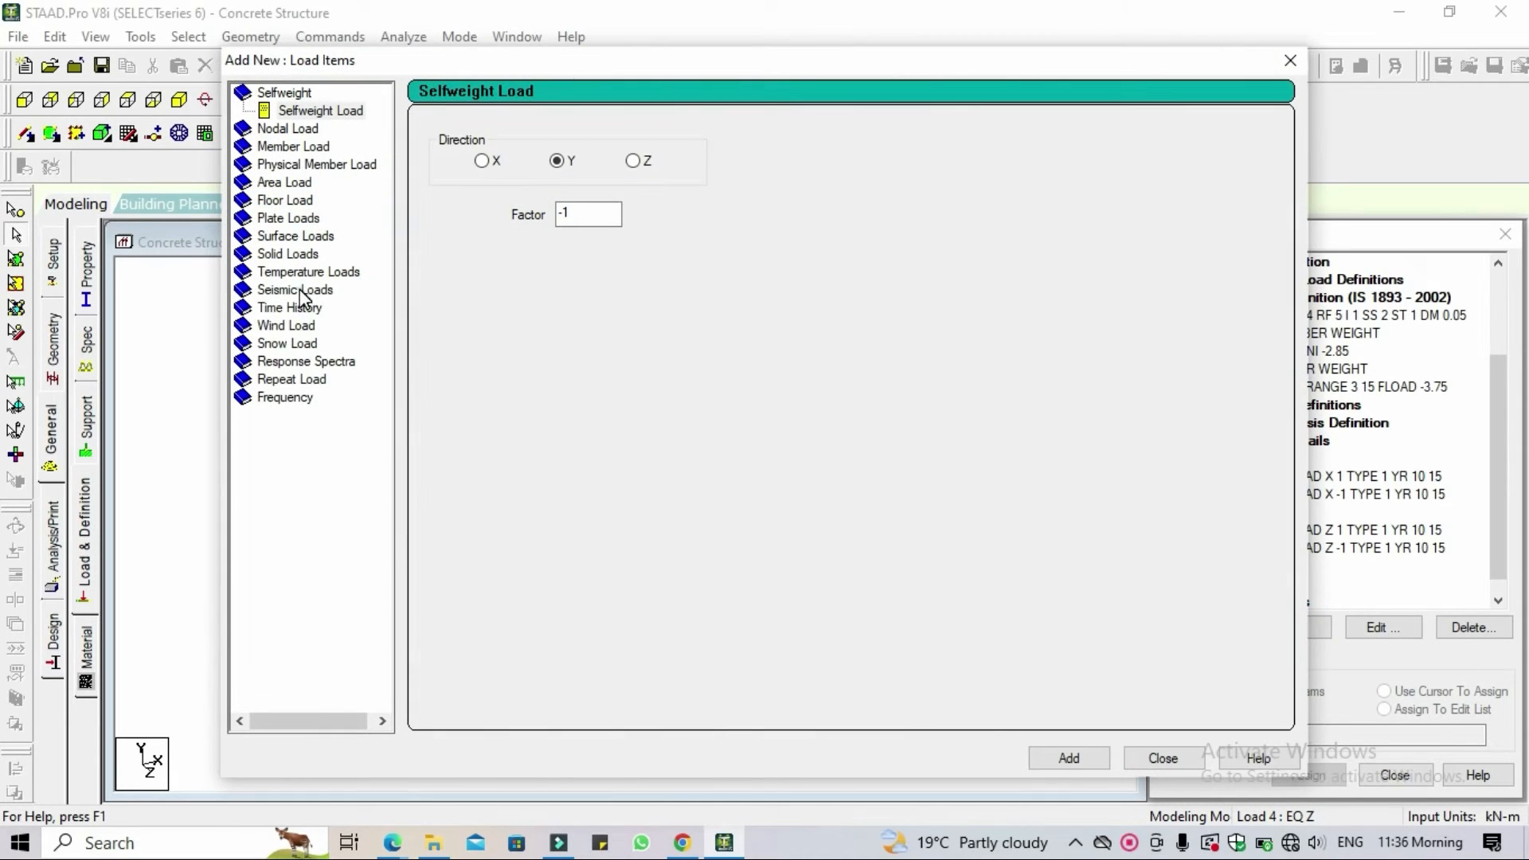
left_click(296, 289)
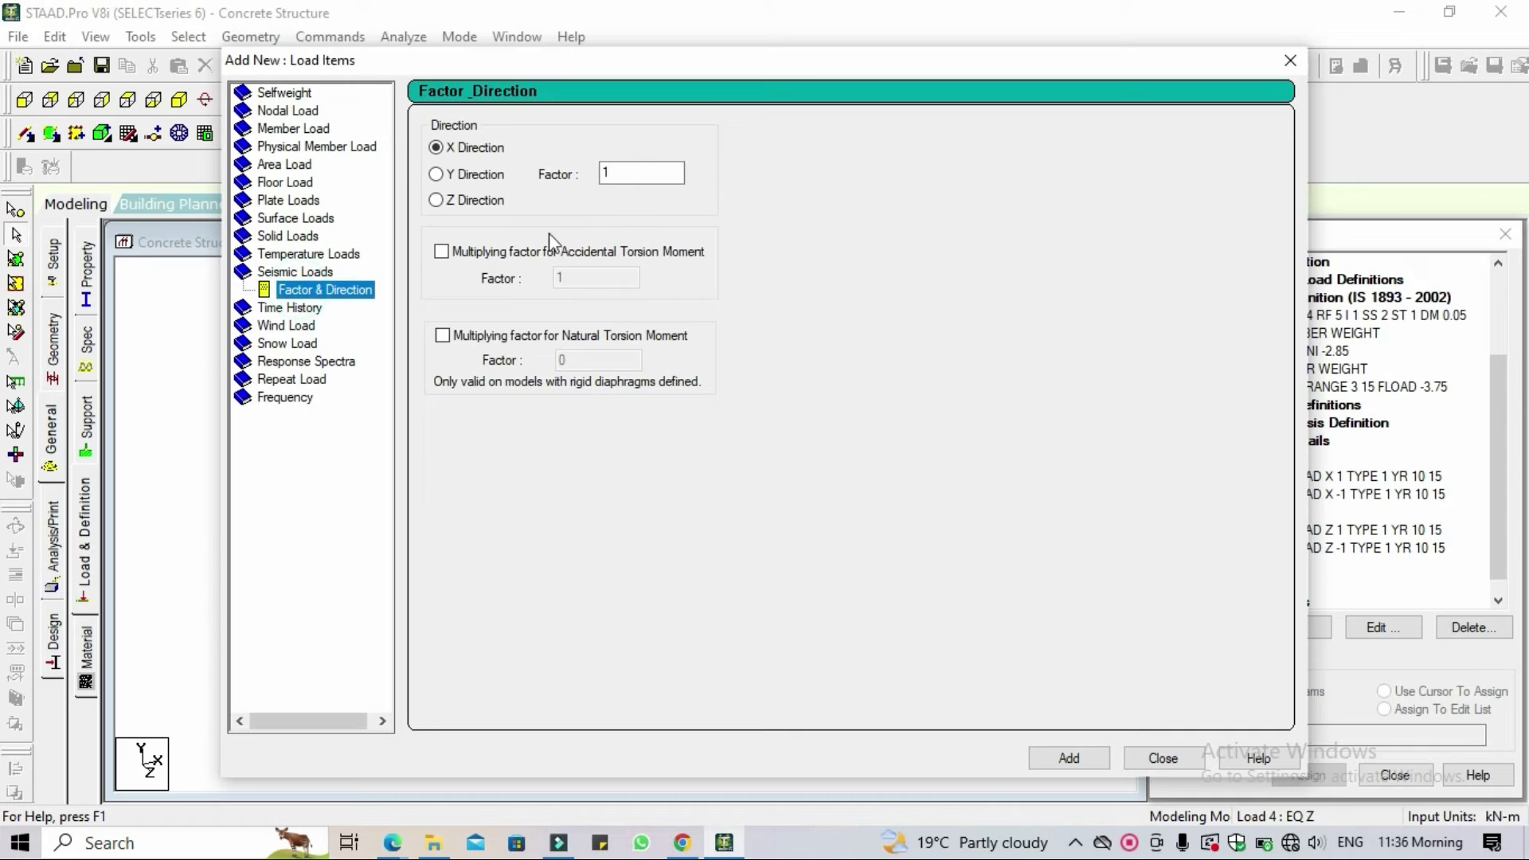
left_click(472, 201)
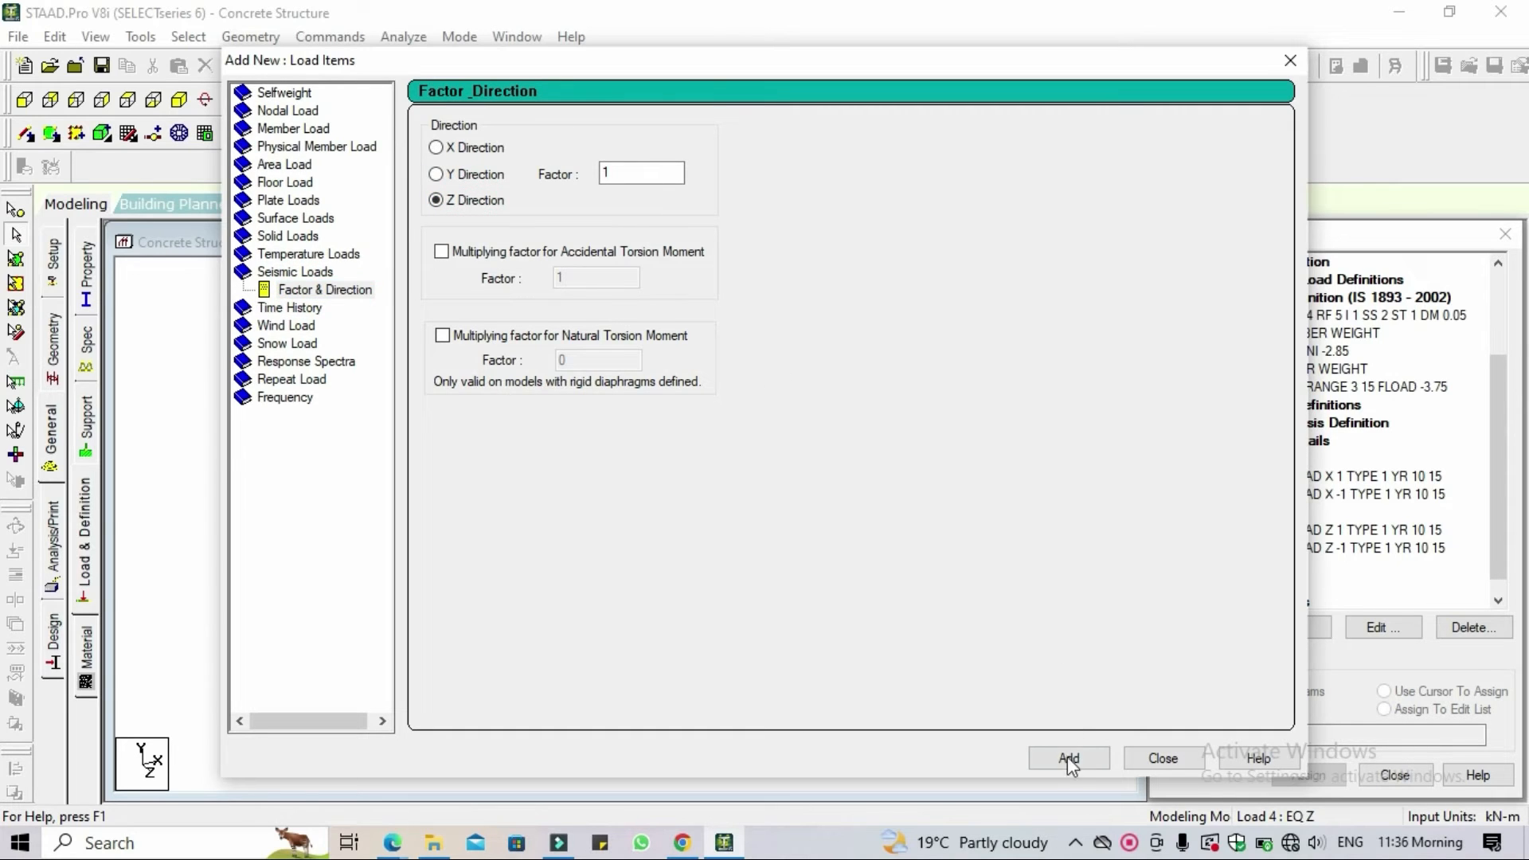
left_click(1067, 757)
Add a second Z-direction seismic load with factor -1 to EQ Z, and close the load items dialog.
double_click(642, 173)
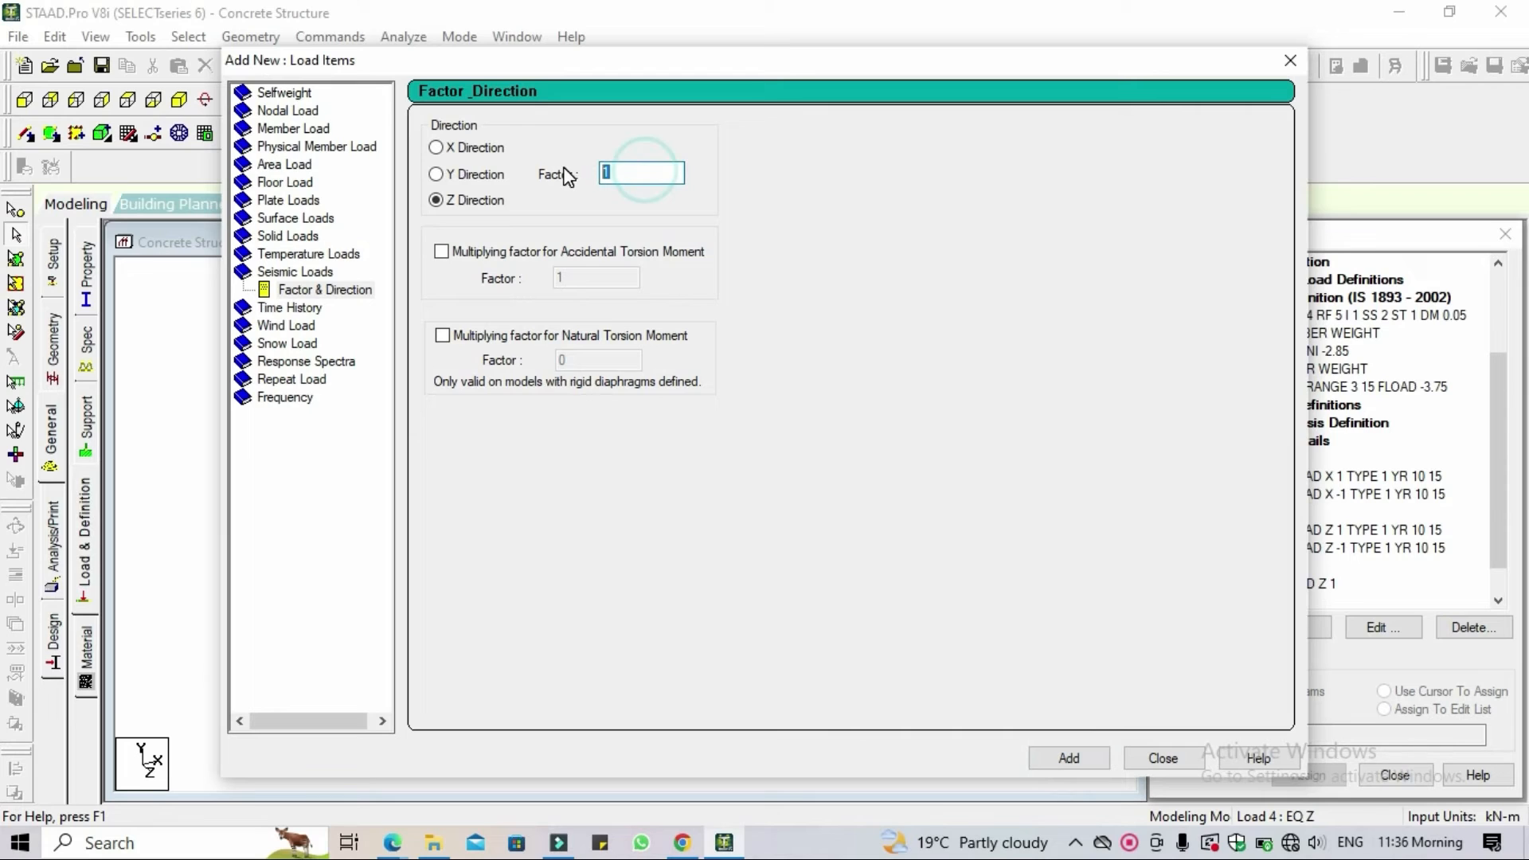
type("-")
left_click(1099, 757)
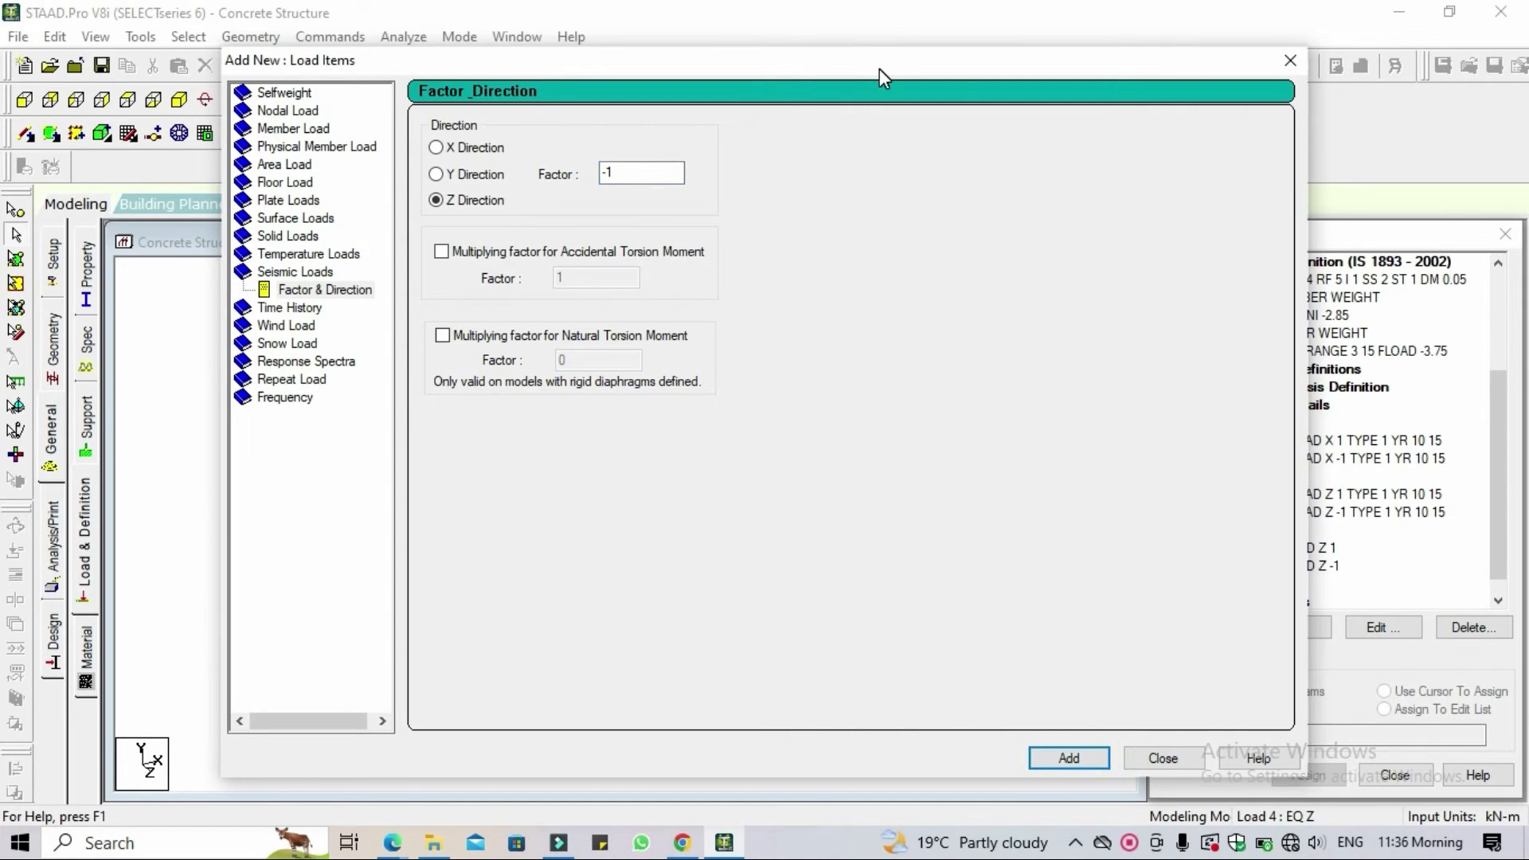
left_click_drag(880, 68, 714, 55)
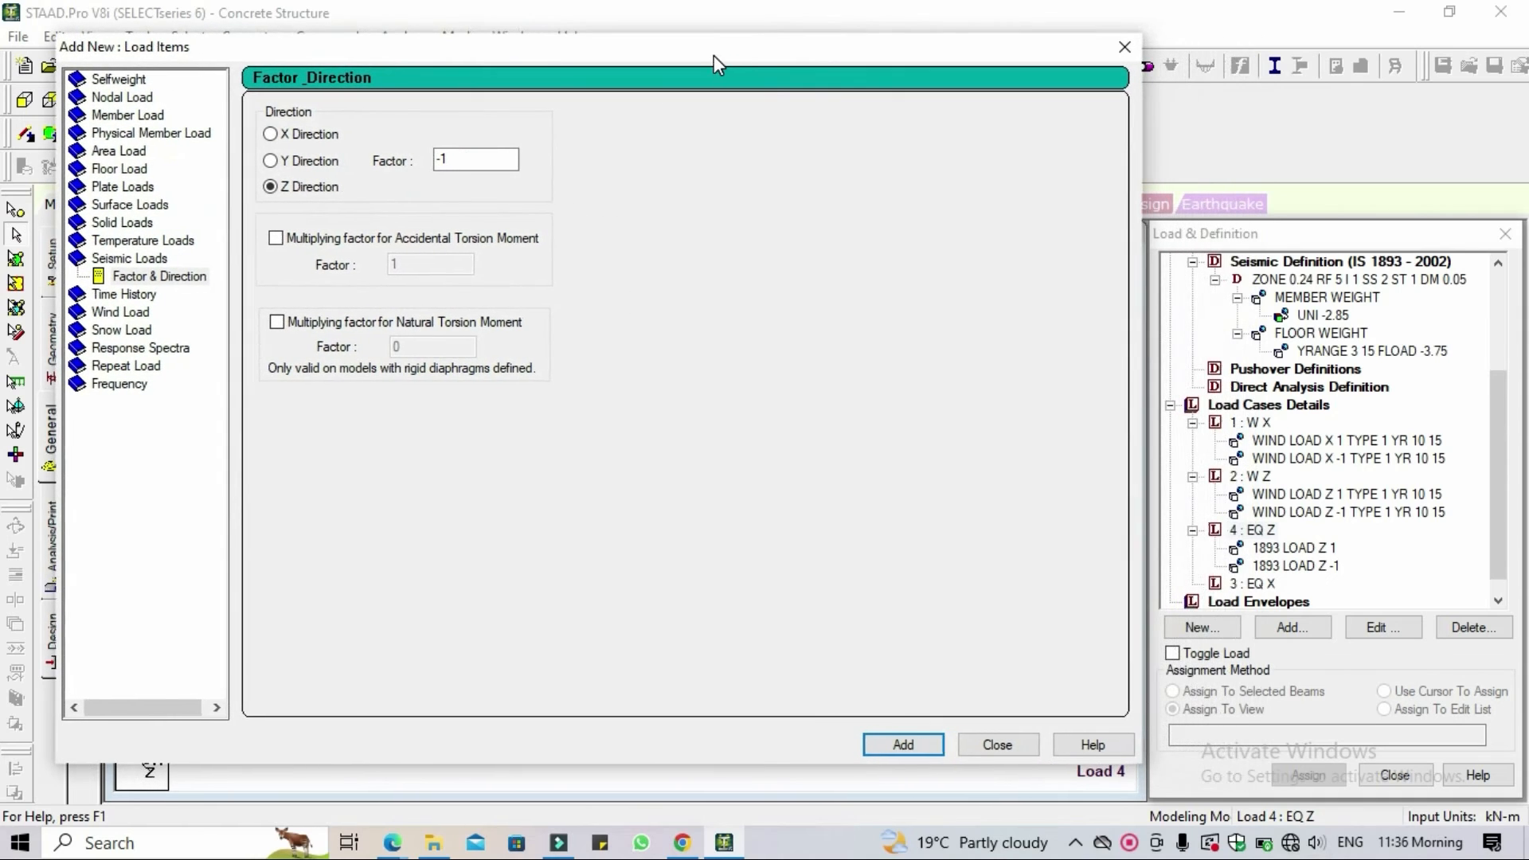
left_click(997, 743)
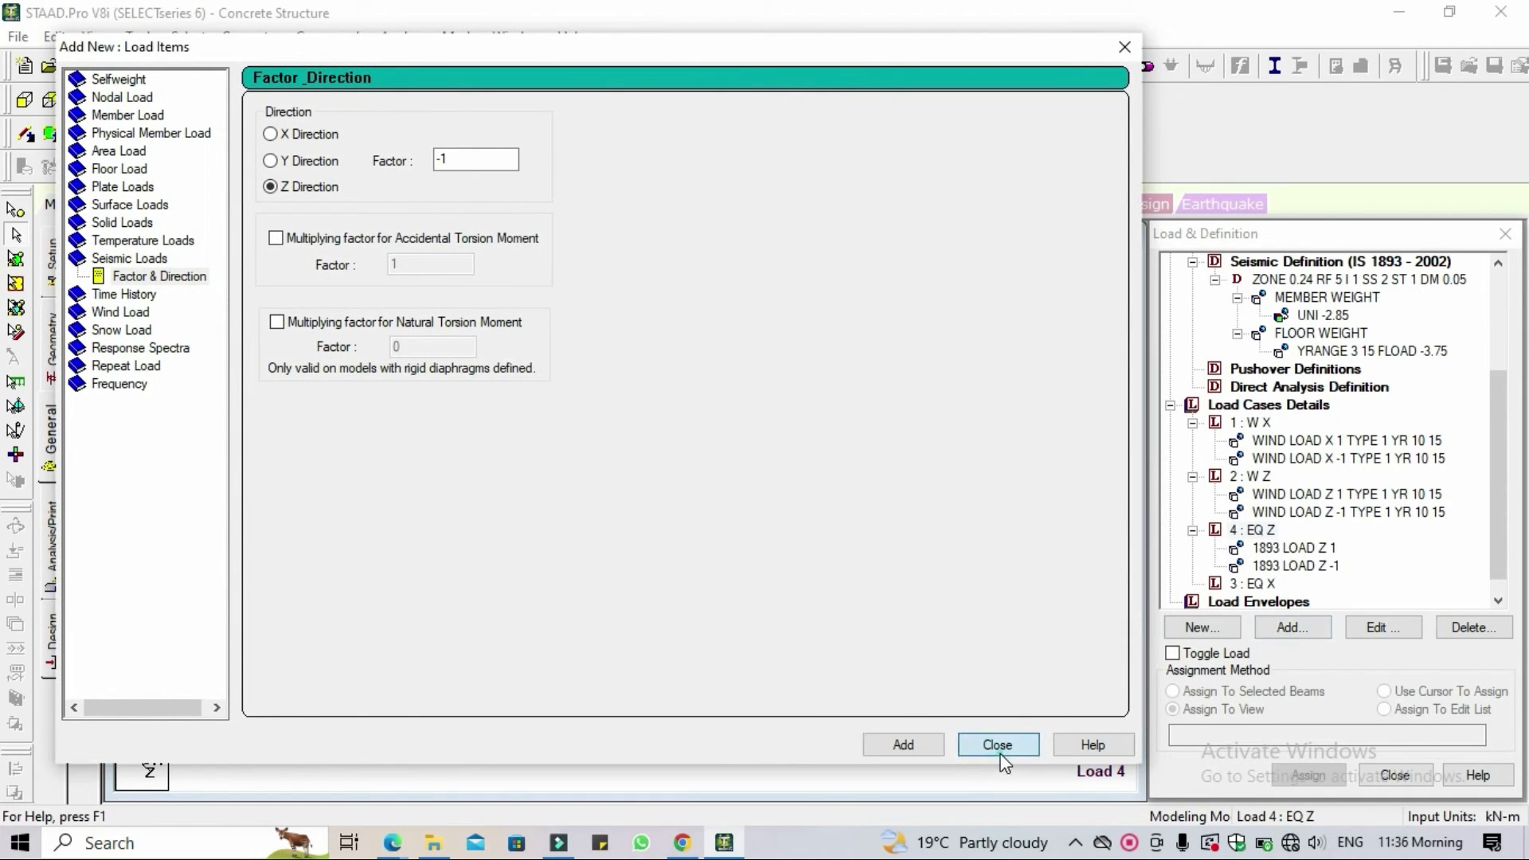
Add a seismic load in the X direction with factor 1 to the recreated load case EQ X.
left_click(1252, 584)
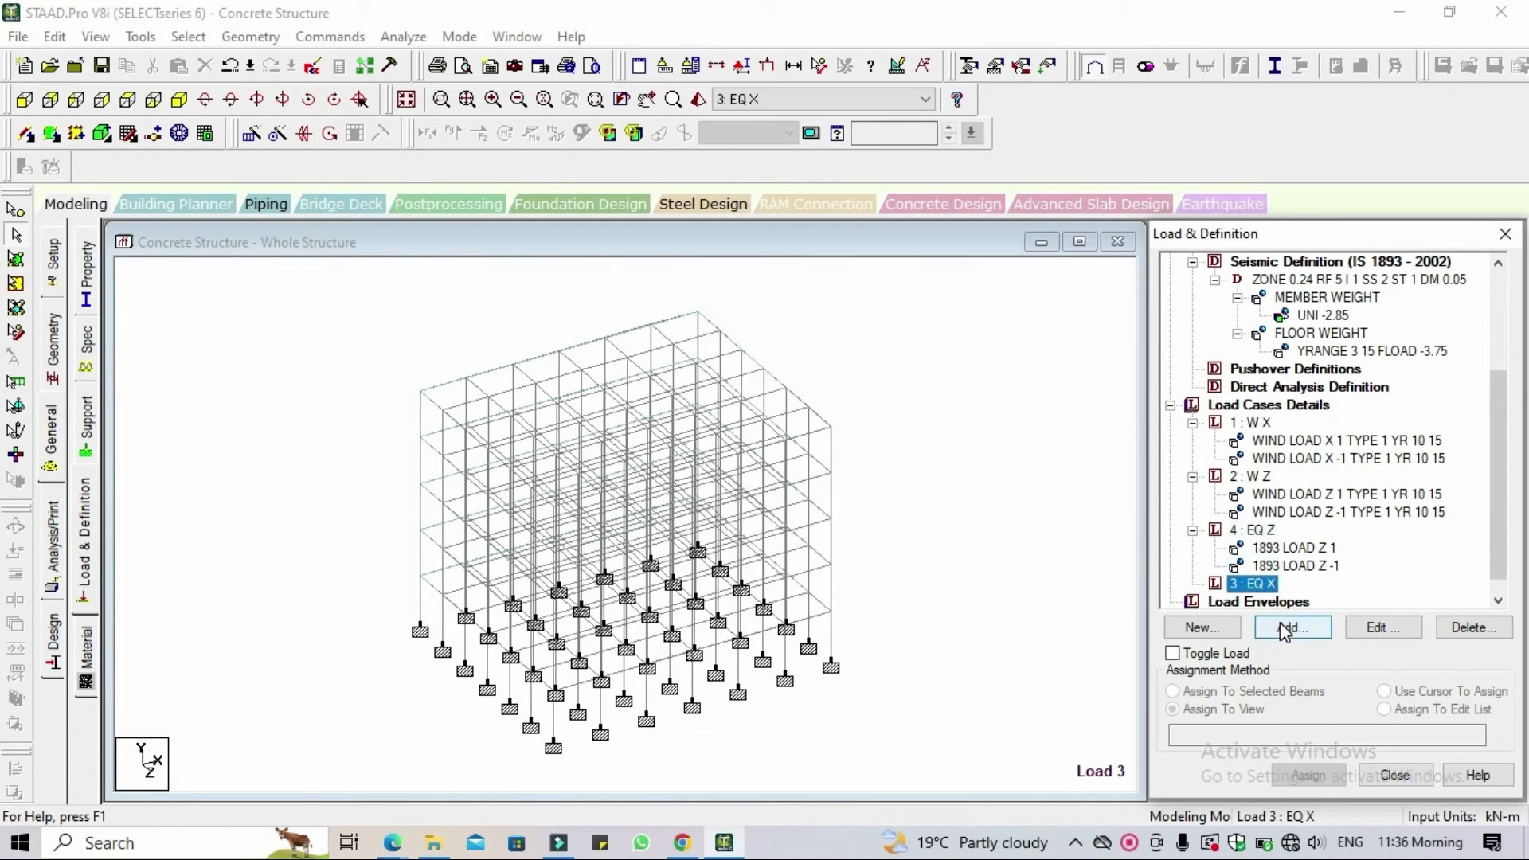
left_click(1284, 631)
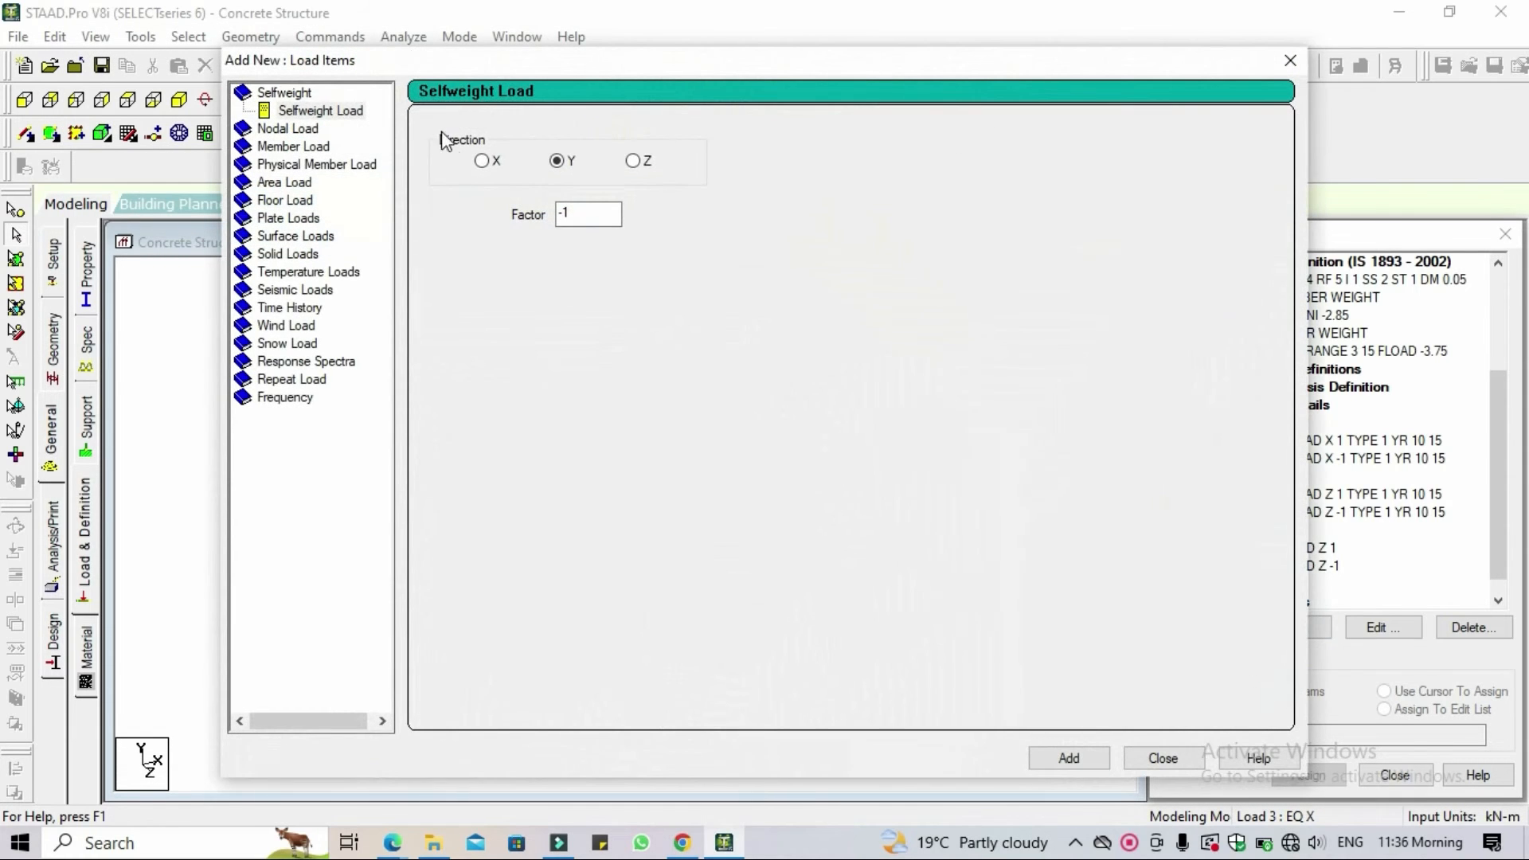
left_click(300, 292)
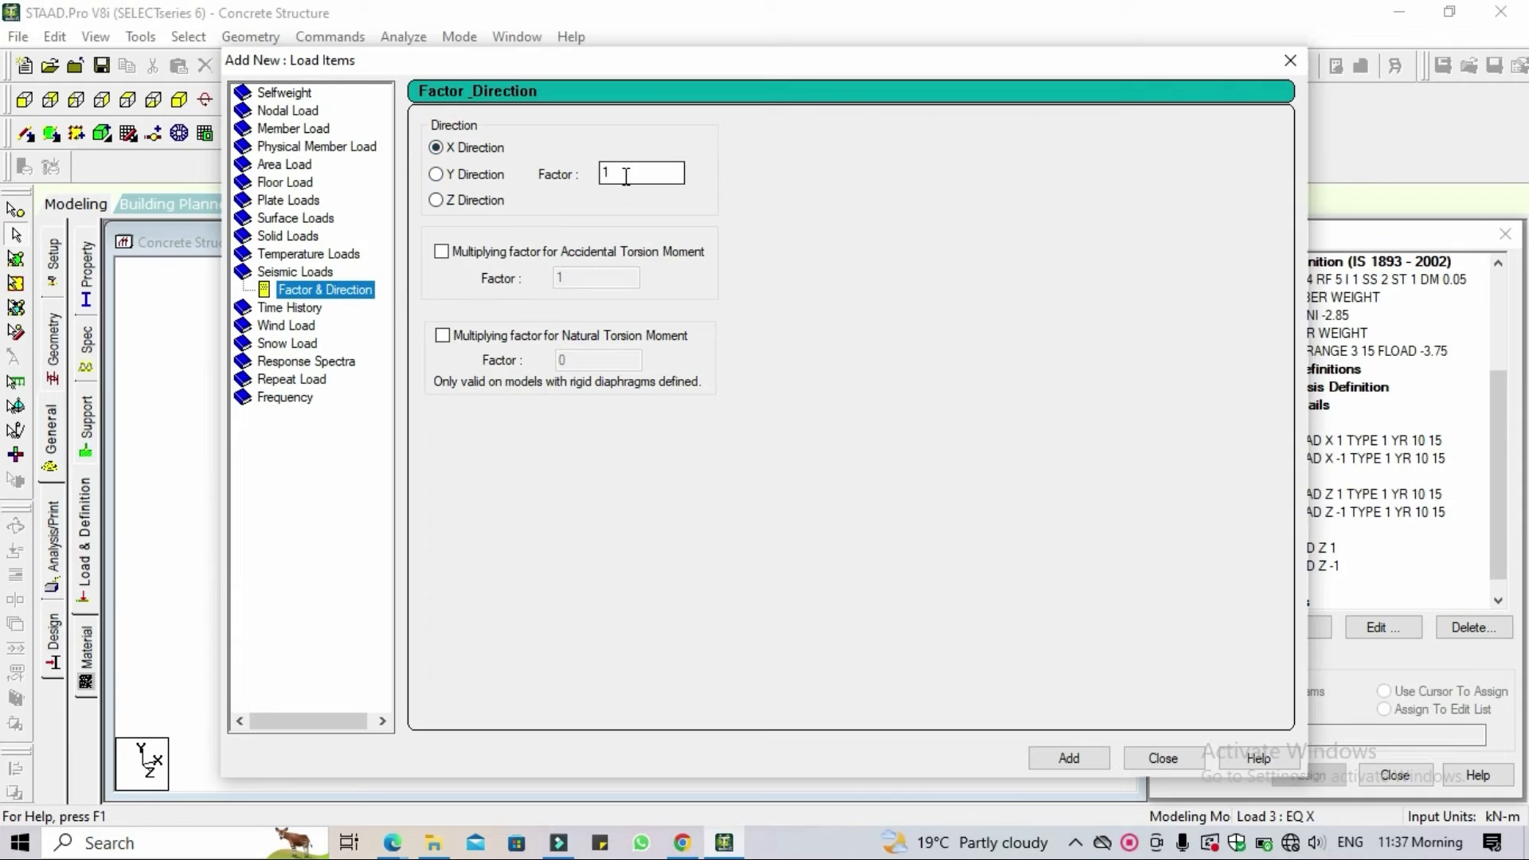
left_click(1068, 758)
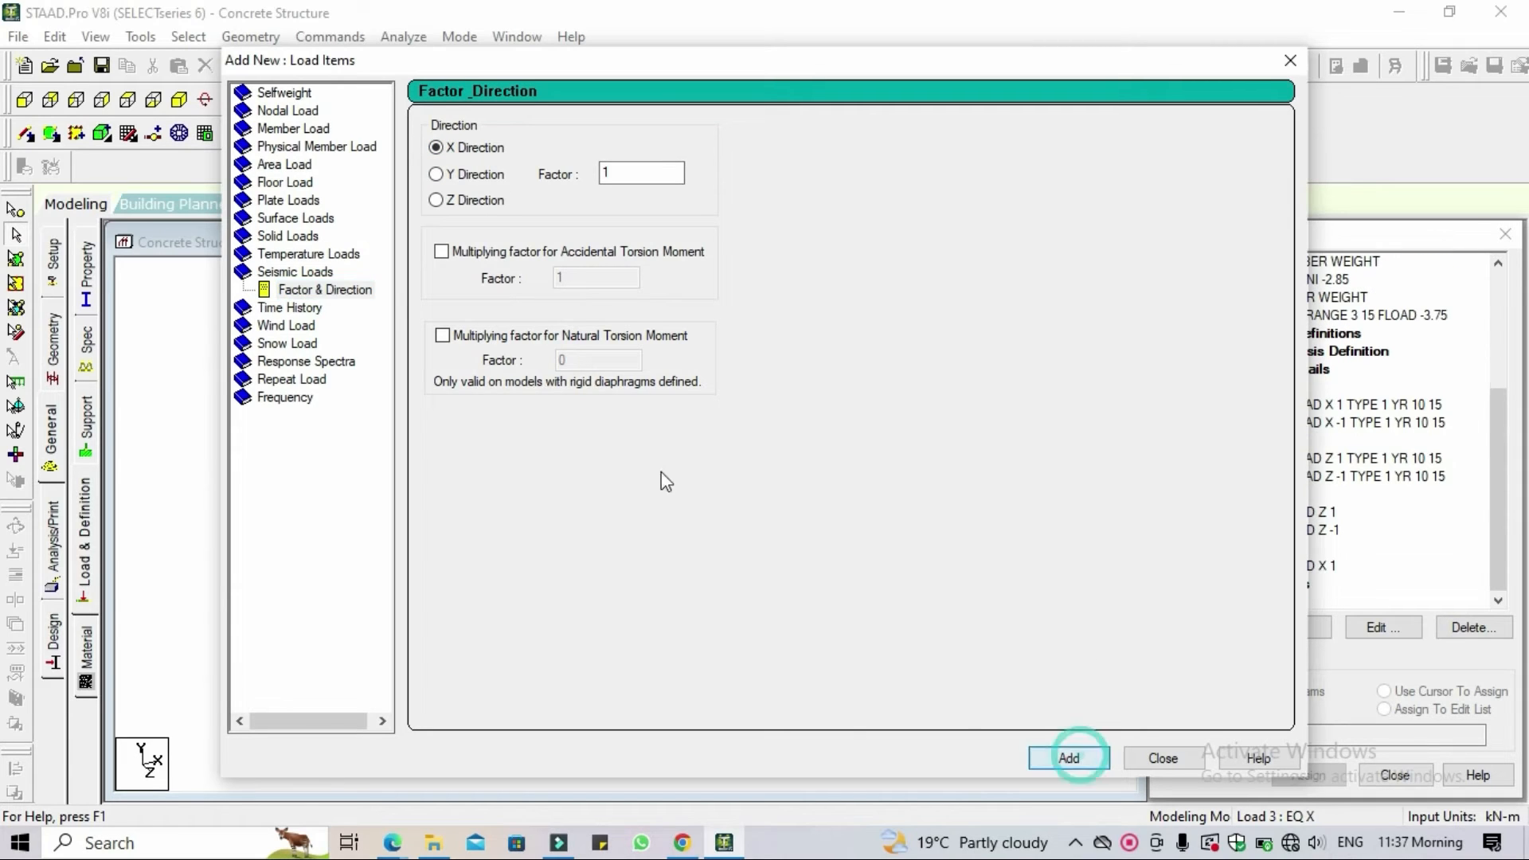
Add another X-direction seismic load with factor -1 to EQ X, and close the load items dialog.
double_click(646, 175)
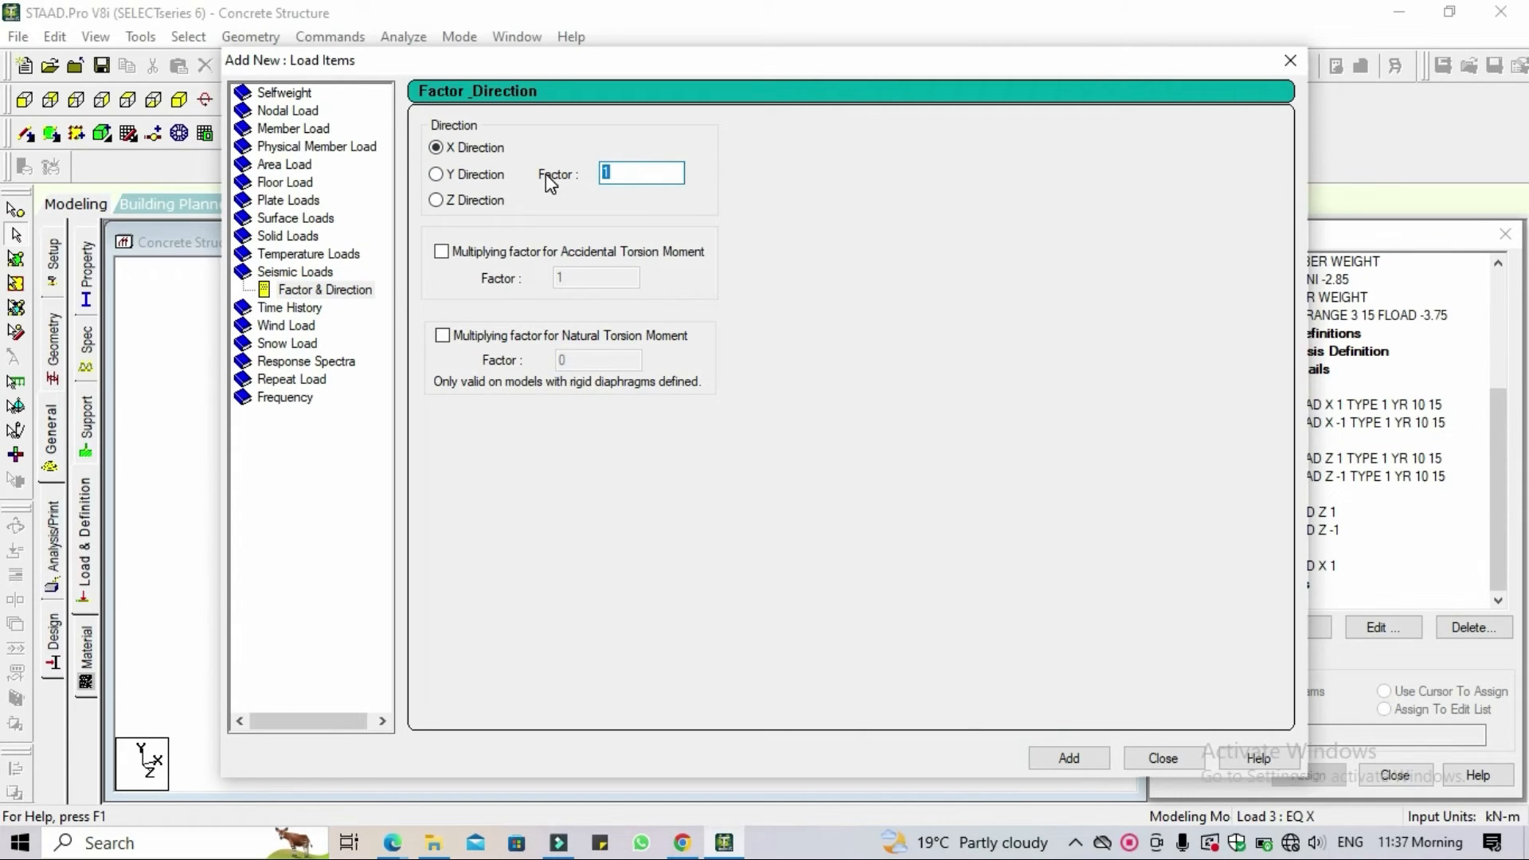
type("-1")
left_click(1083, 757)
left_click(1163, 758)
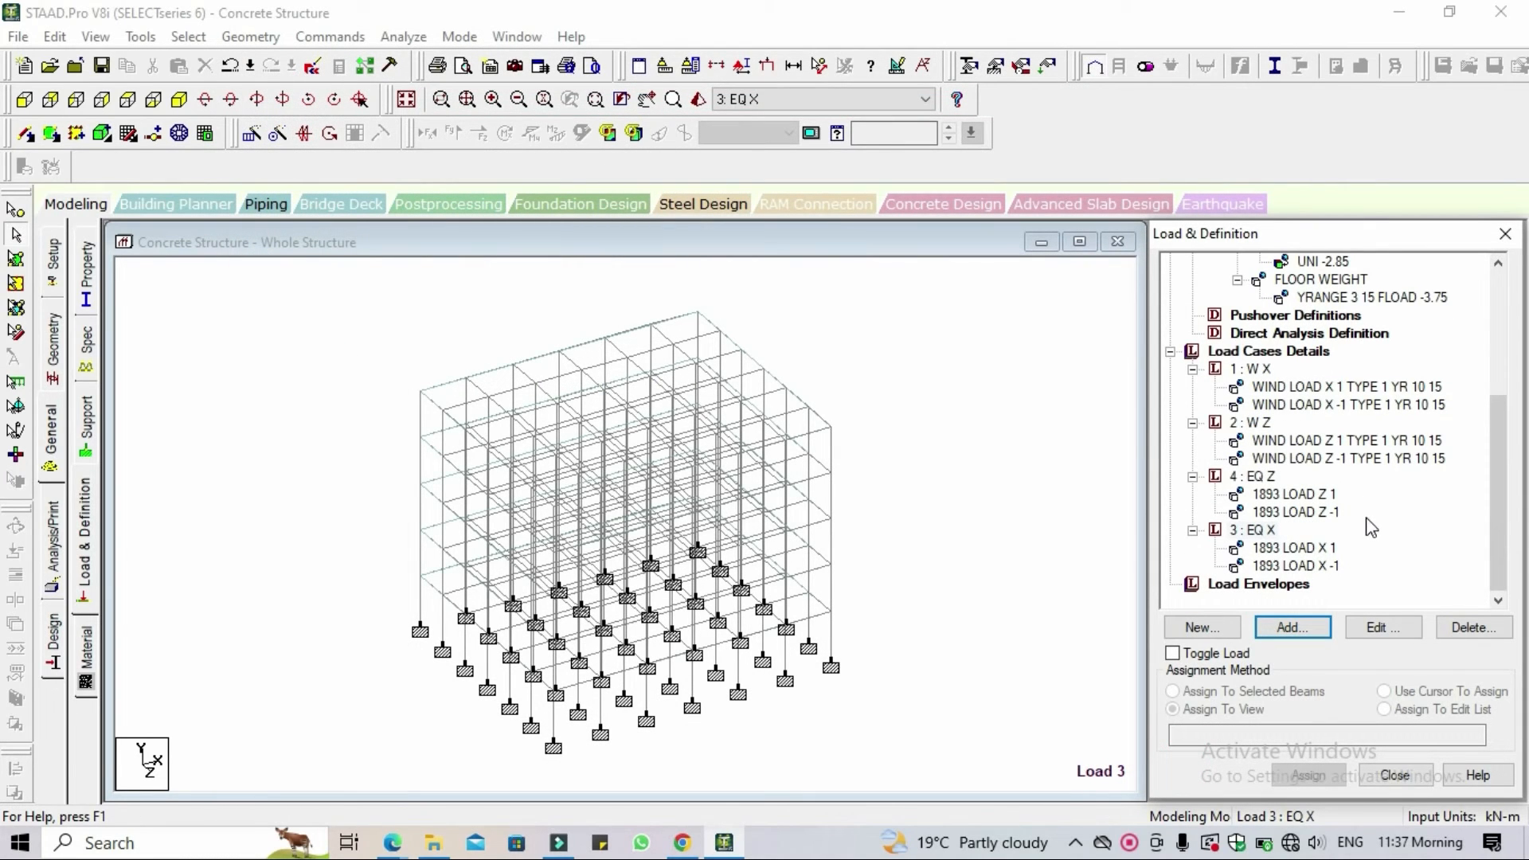
Review the seismic and wind load items of the load cases and the floor weight definition on the model.
left_click(1318, 566)
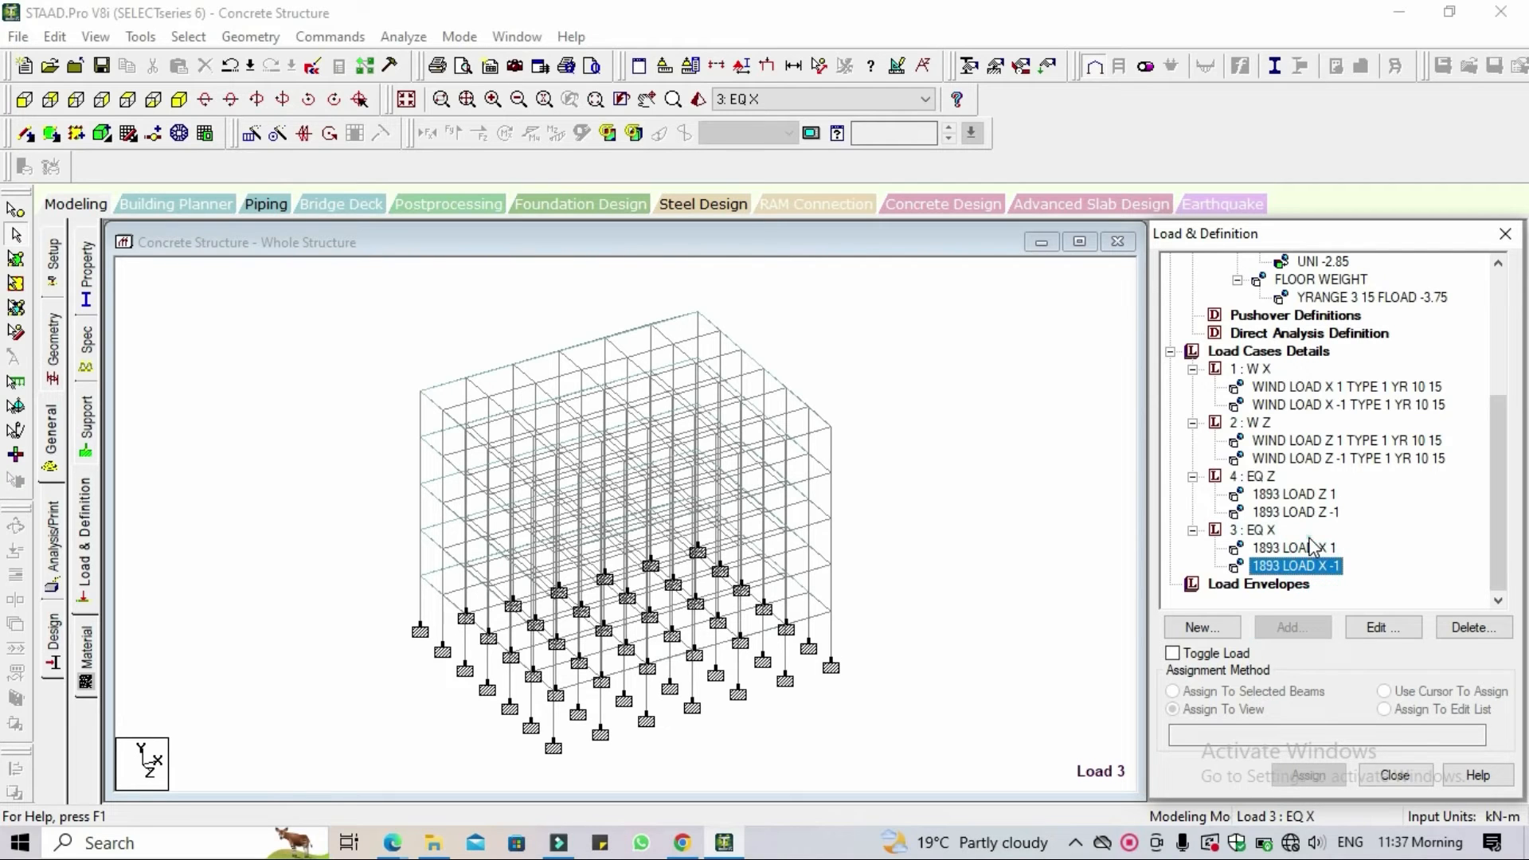
left_click(1300, 494)
left_click(1314, 459)
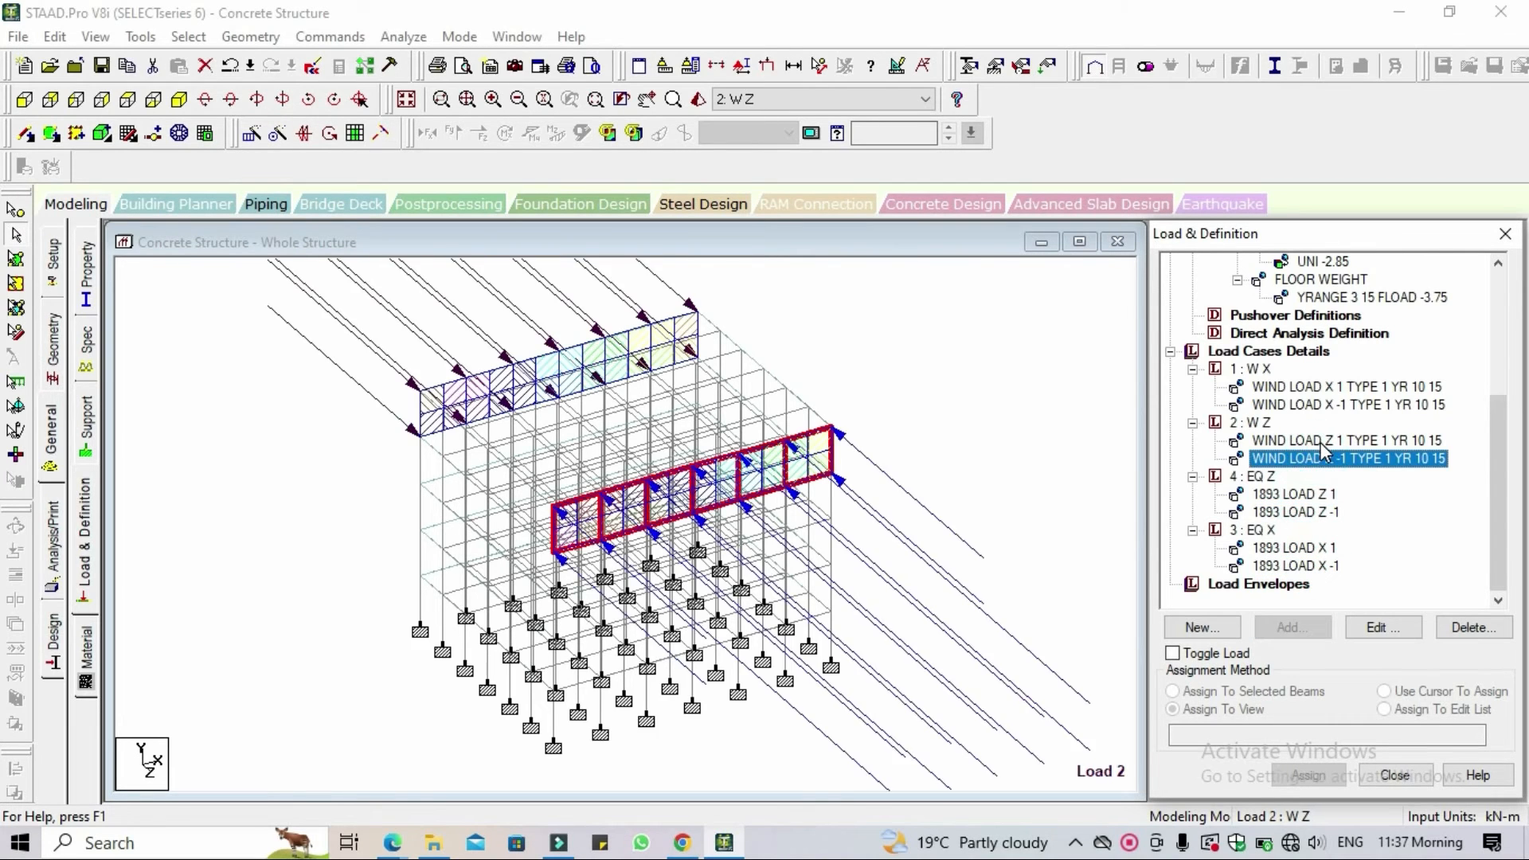
left_click(1320, 442)
left_click(1331, 406)
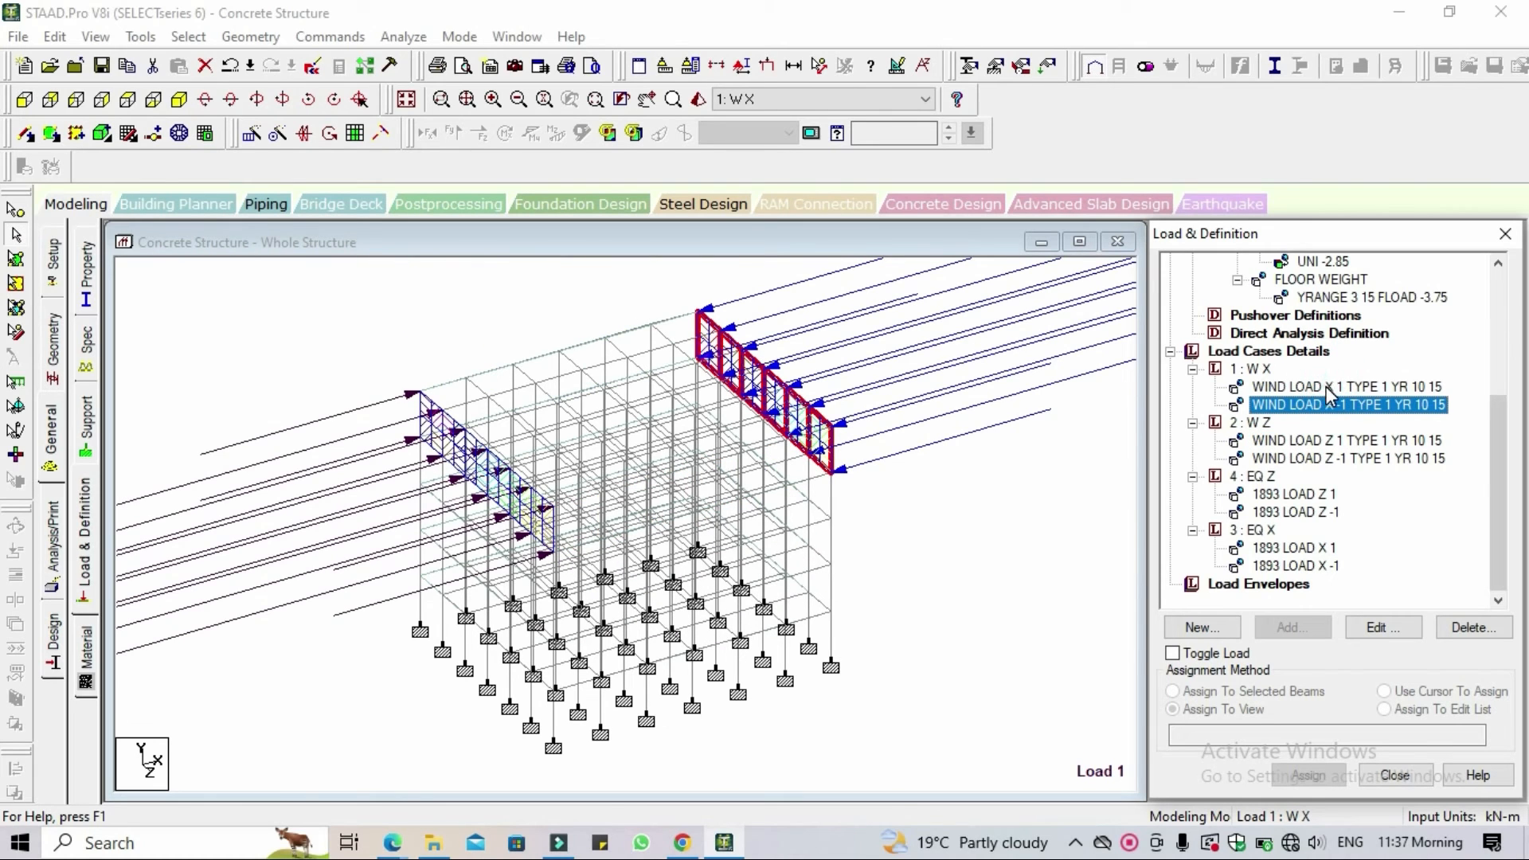
left_click(1326, 387)
left_click(1324, 384)
left_click(1341, 298)
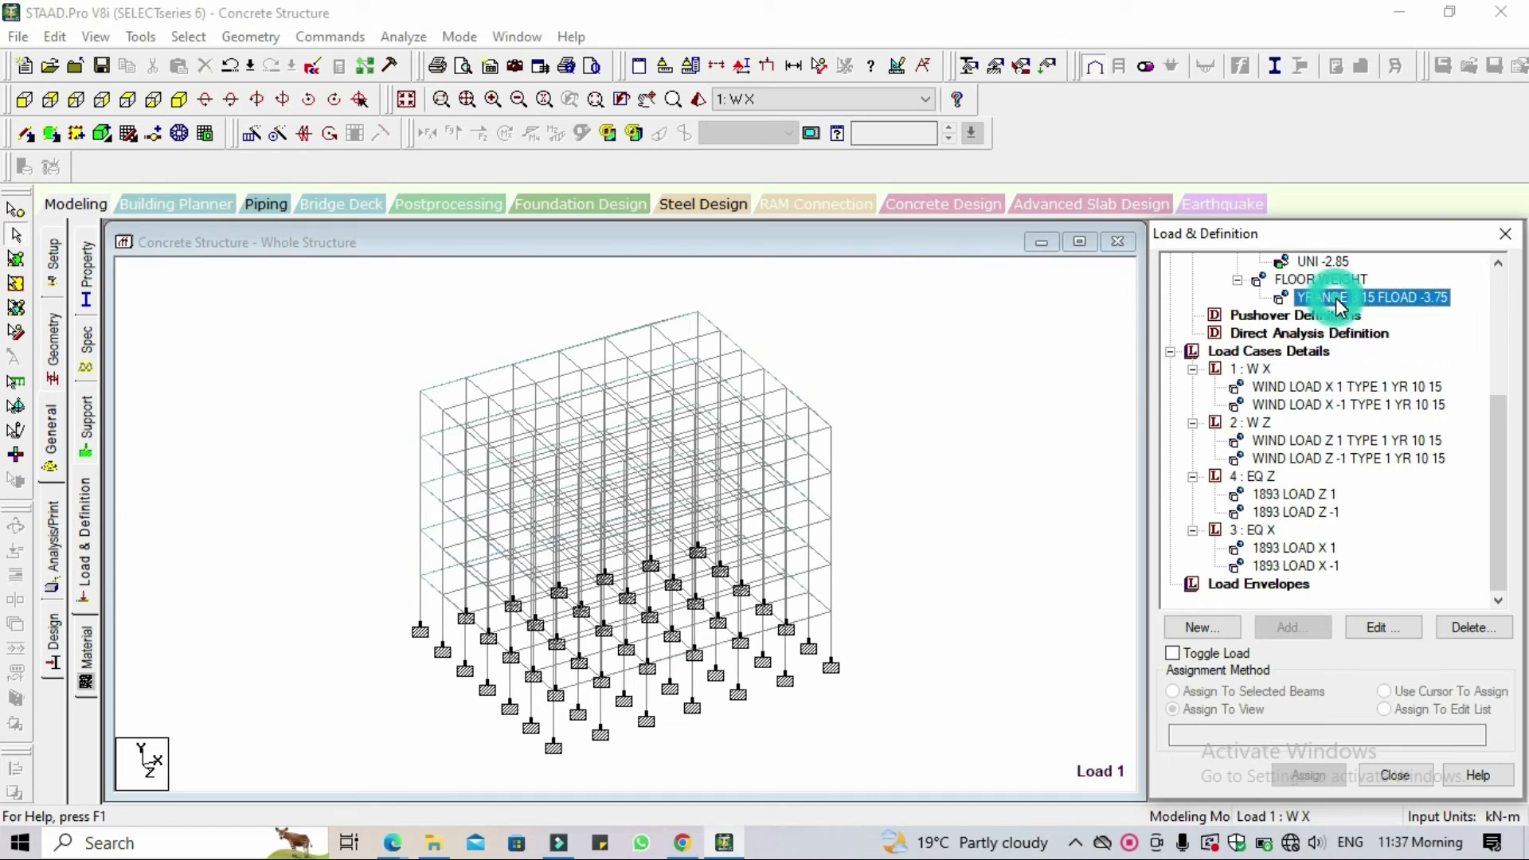
left_click(252, 577)
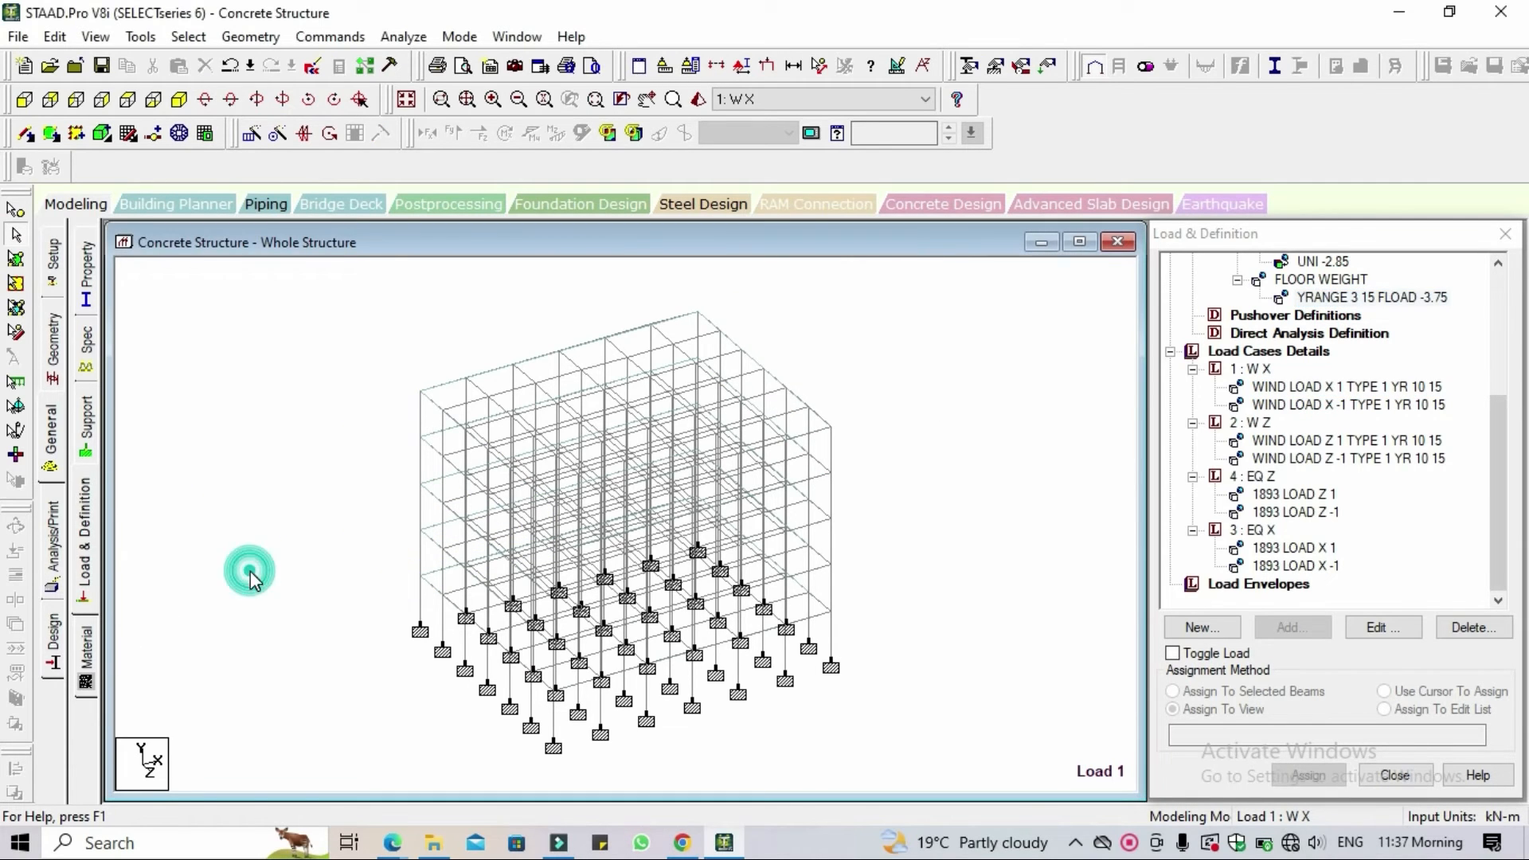
Add a Perform Analysis command with the No Print option, and close the analysis commands dialog.
left_click(58, 540)
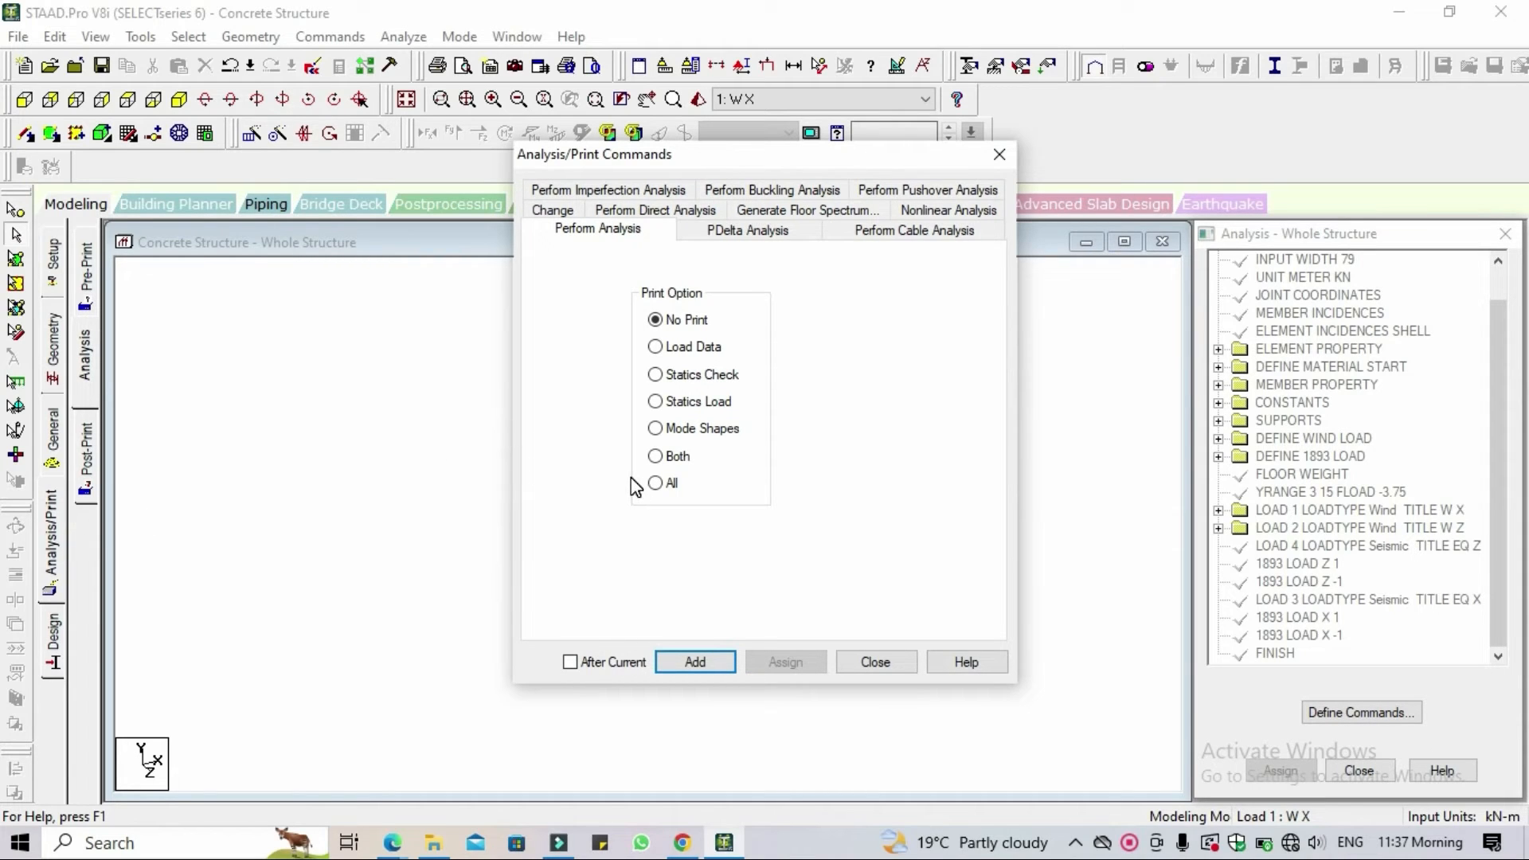
left_click(696, 662)
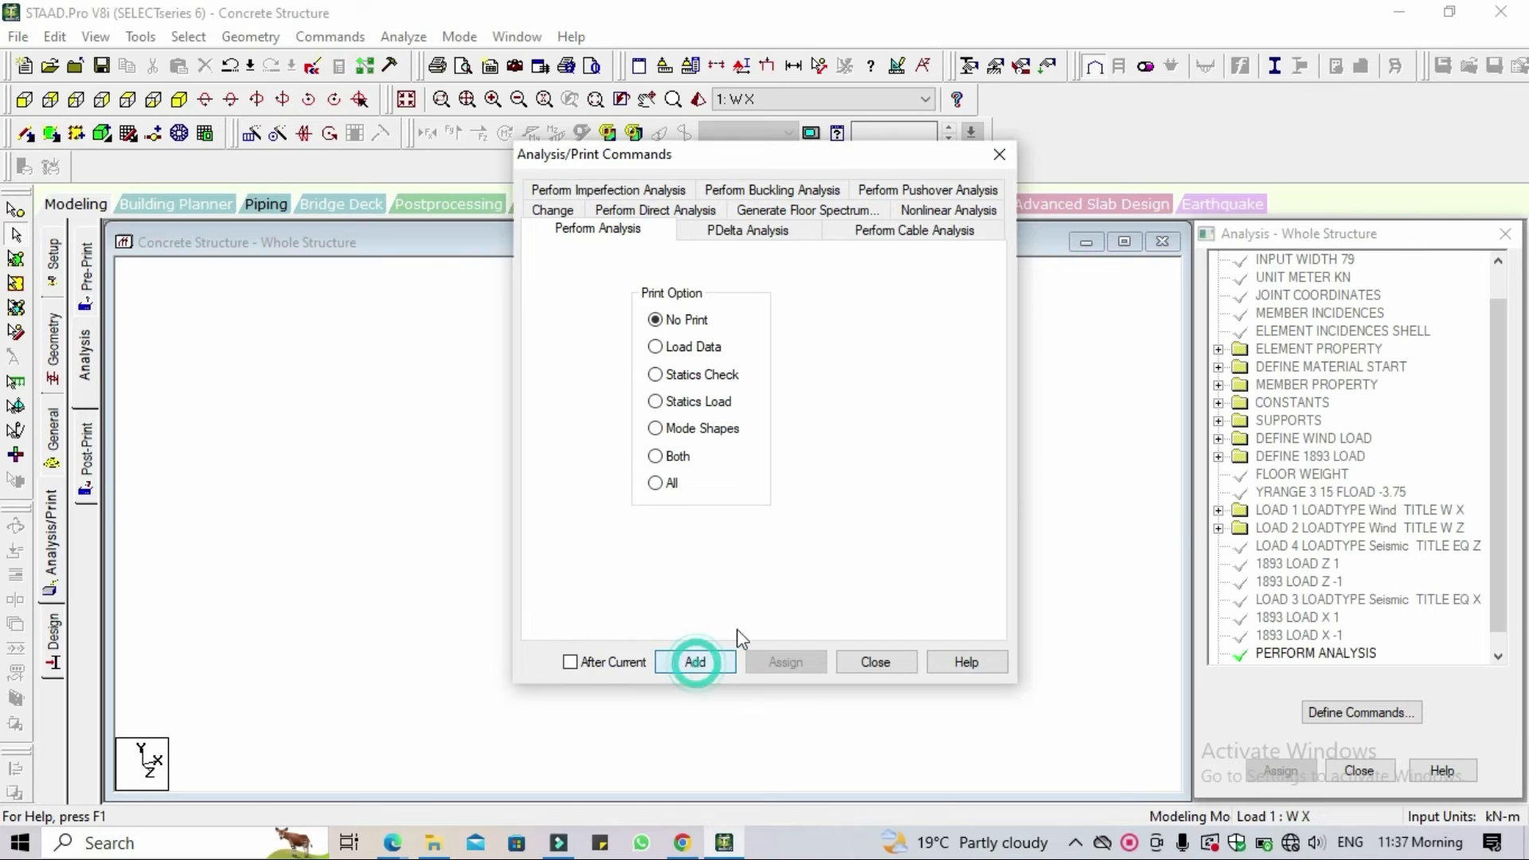
left_click(876, 661)
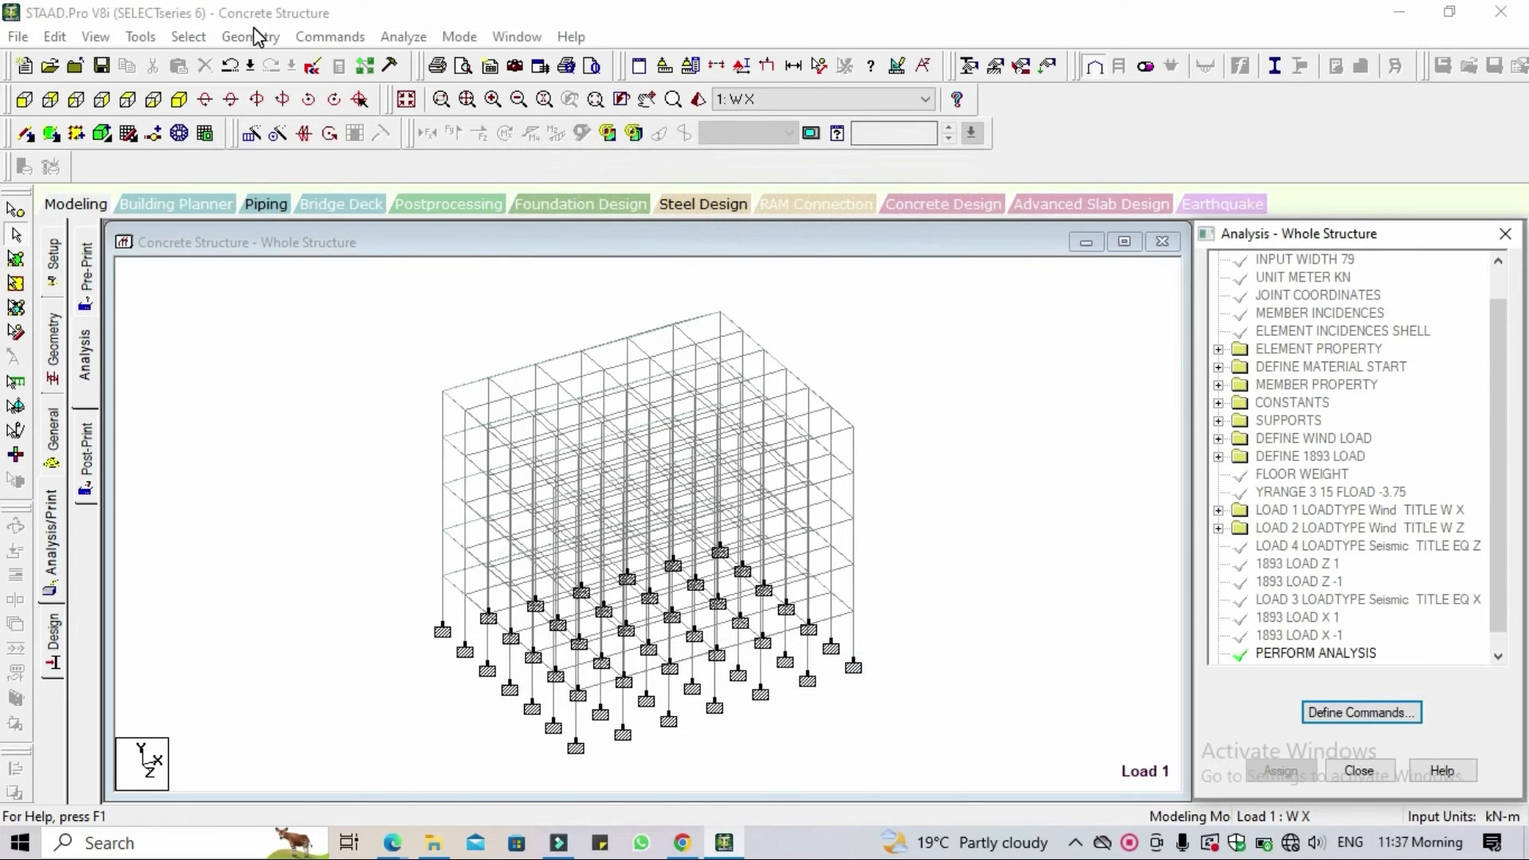
Run the analysis of the concrete structure, saving the modified model first.
left_click(403, 37)
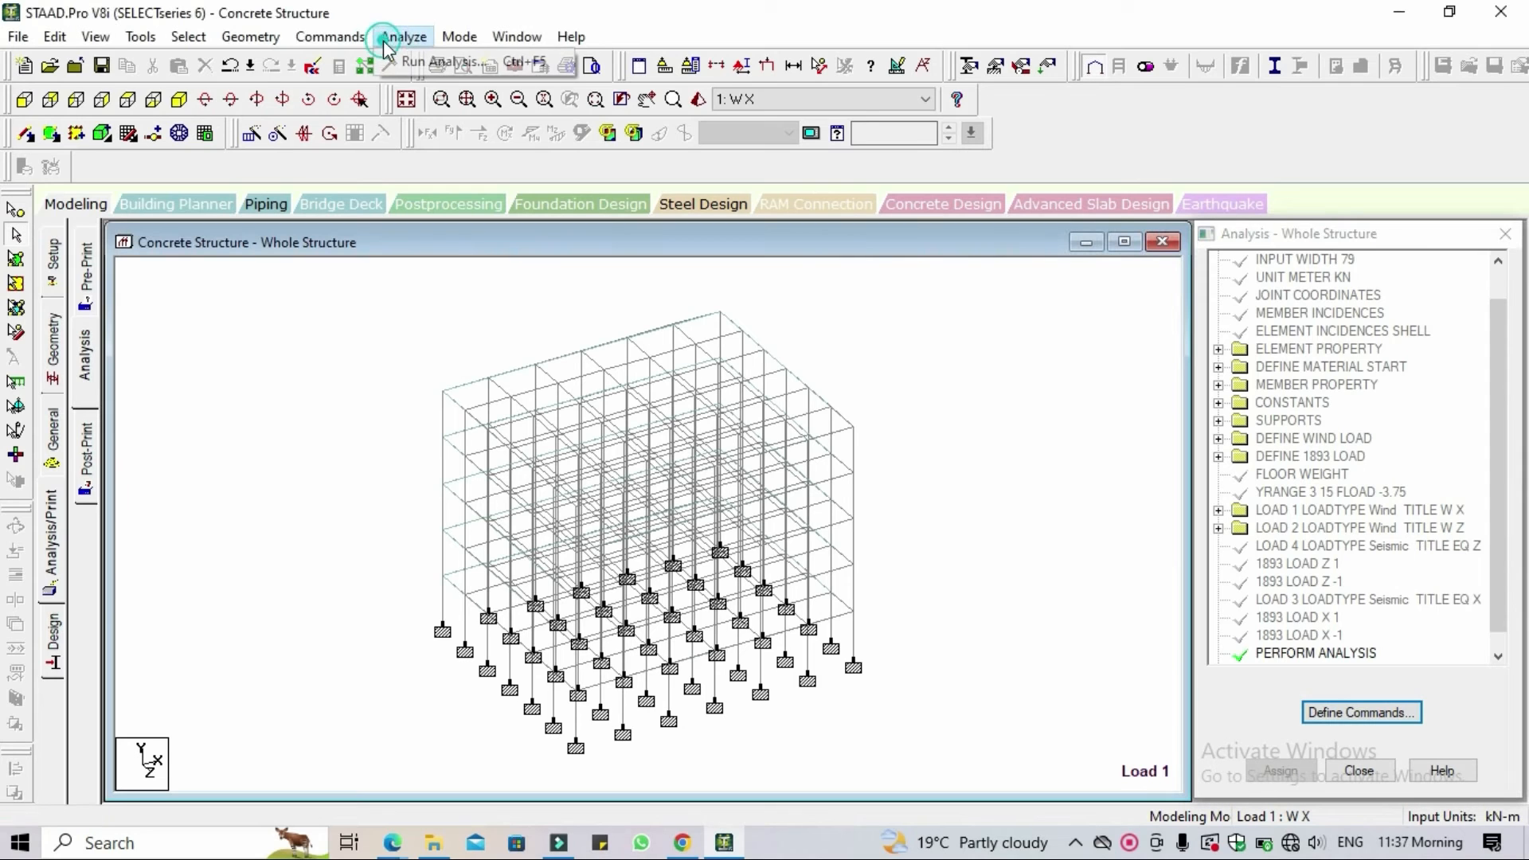
left_click(438, 59)
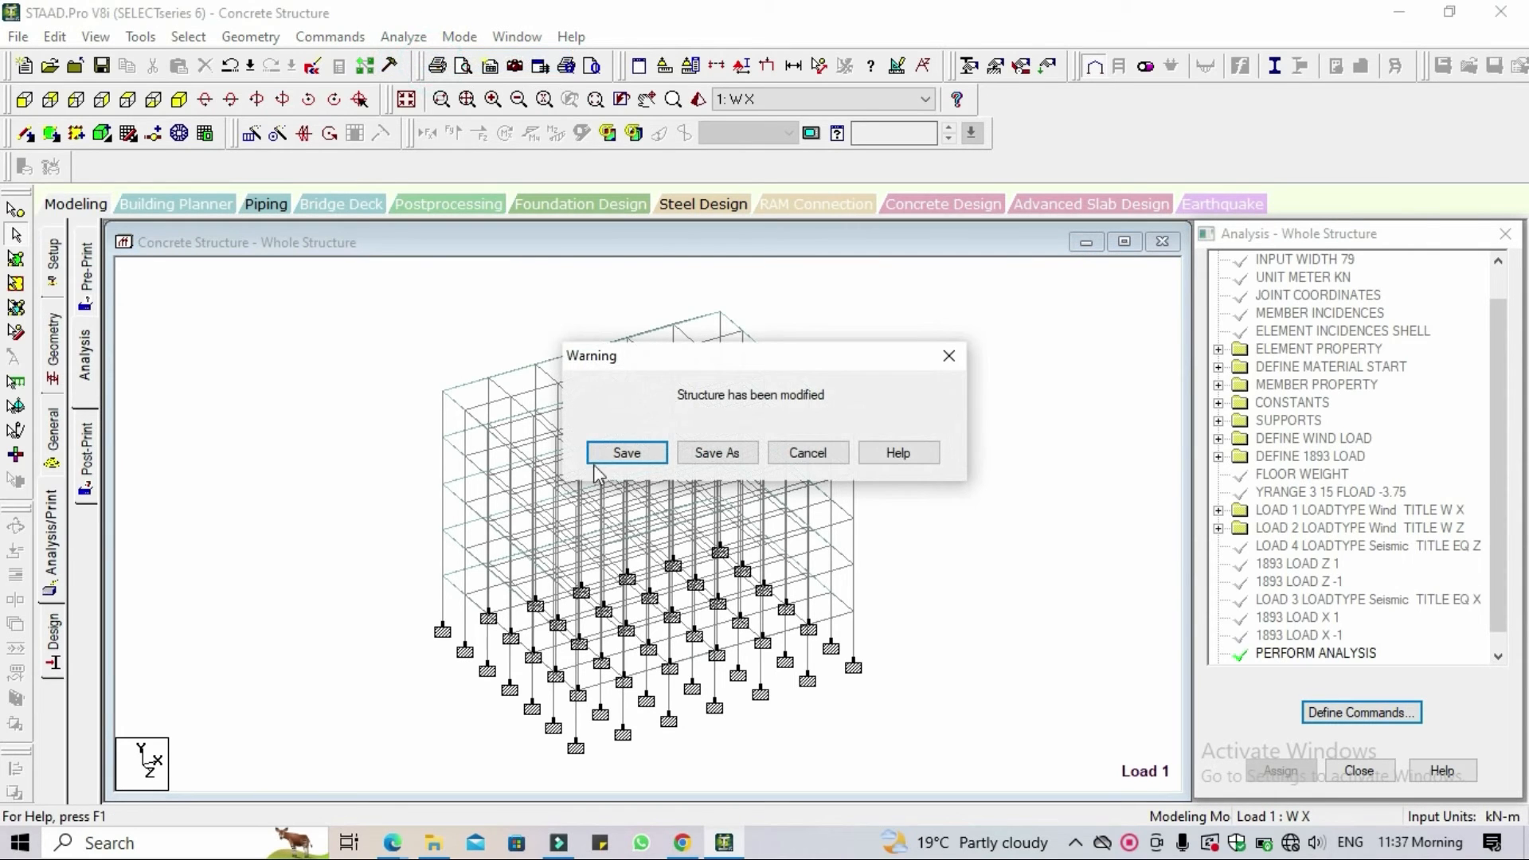
left_click(628, 454)
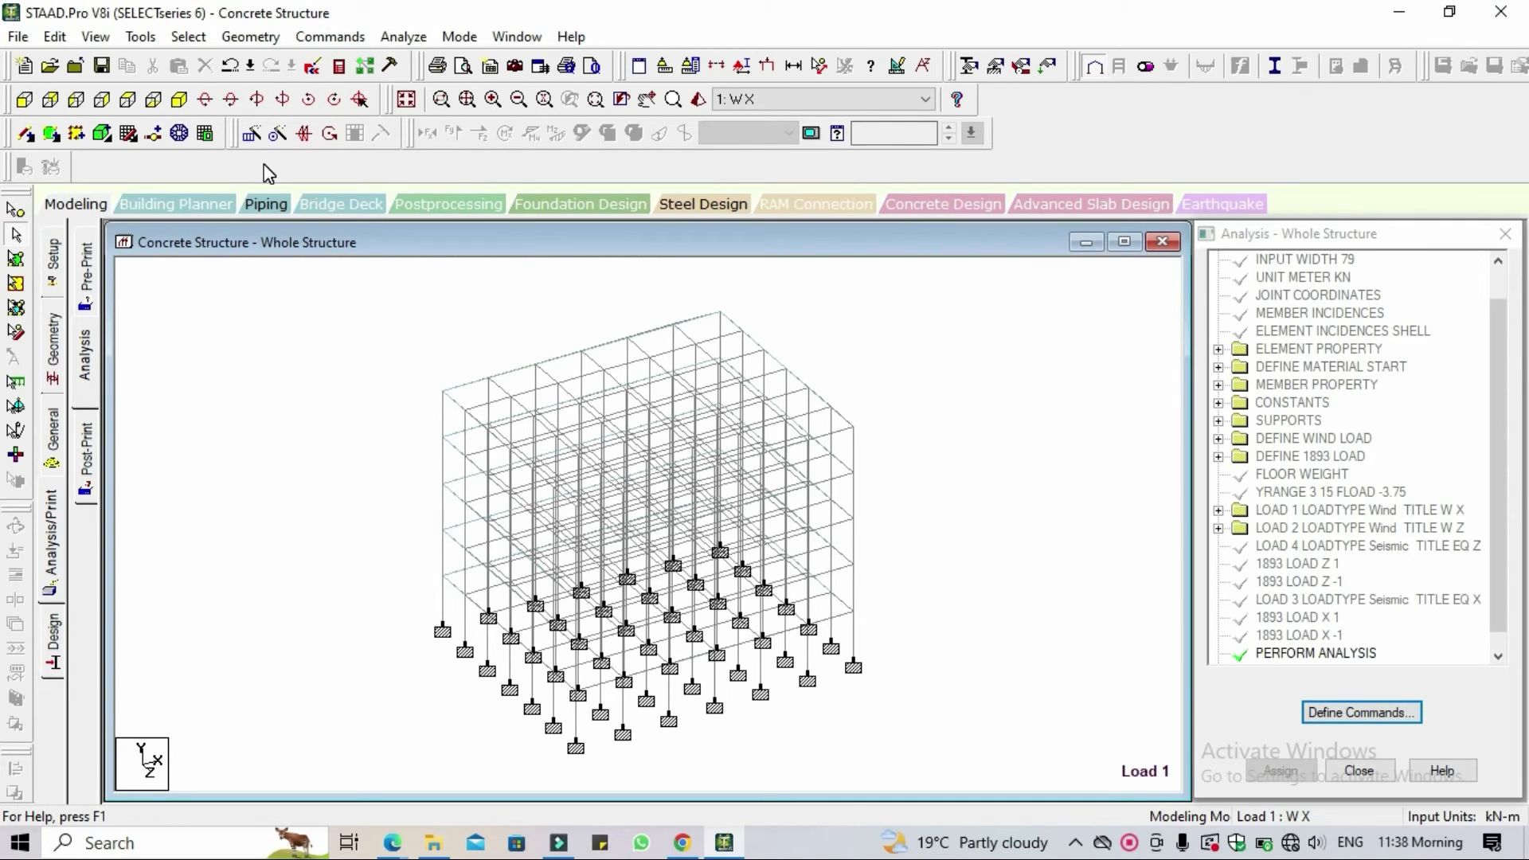
Assign the CONCRETE isotropic material to the whole view and confirm the assignment.
left_click(78, 207)
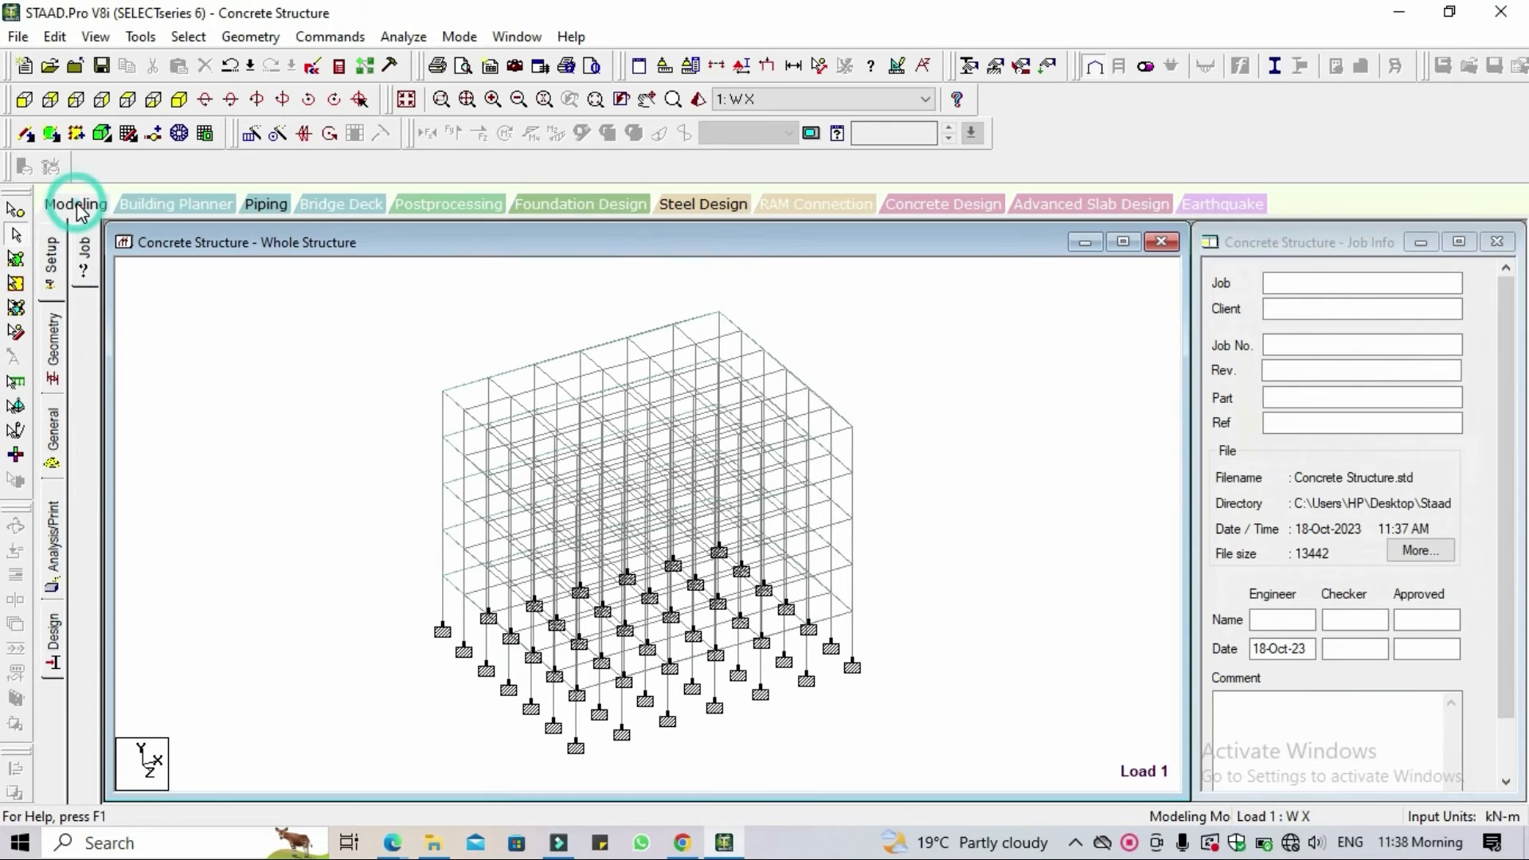
left_click(50, 363)
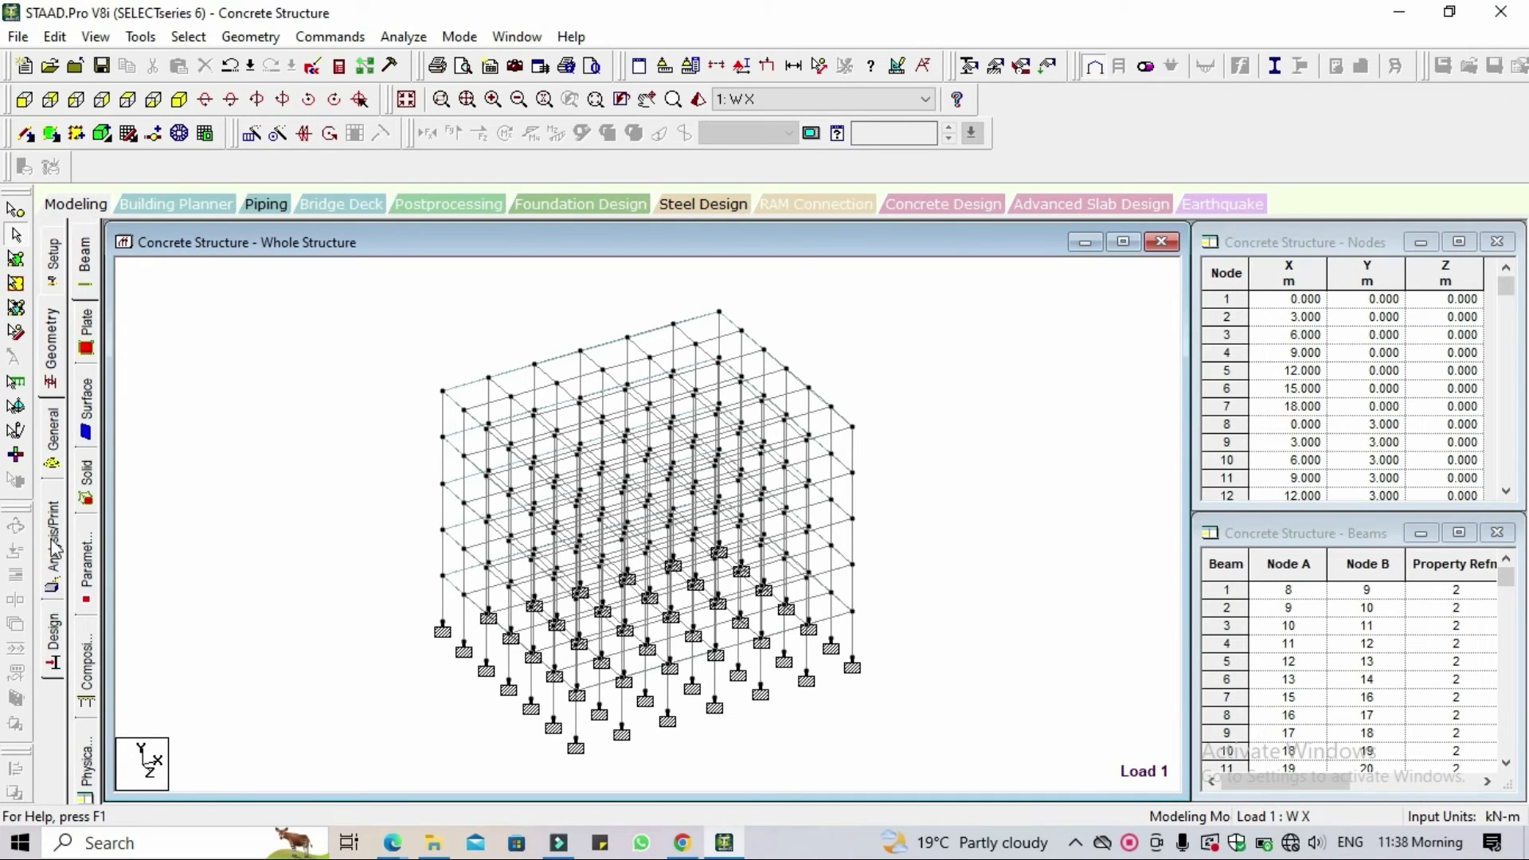
left_click(54, 454)
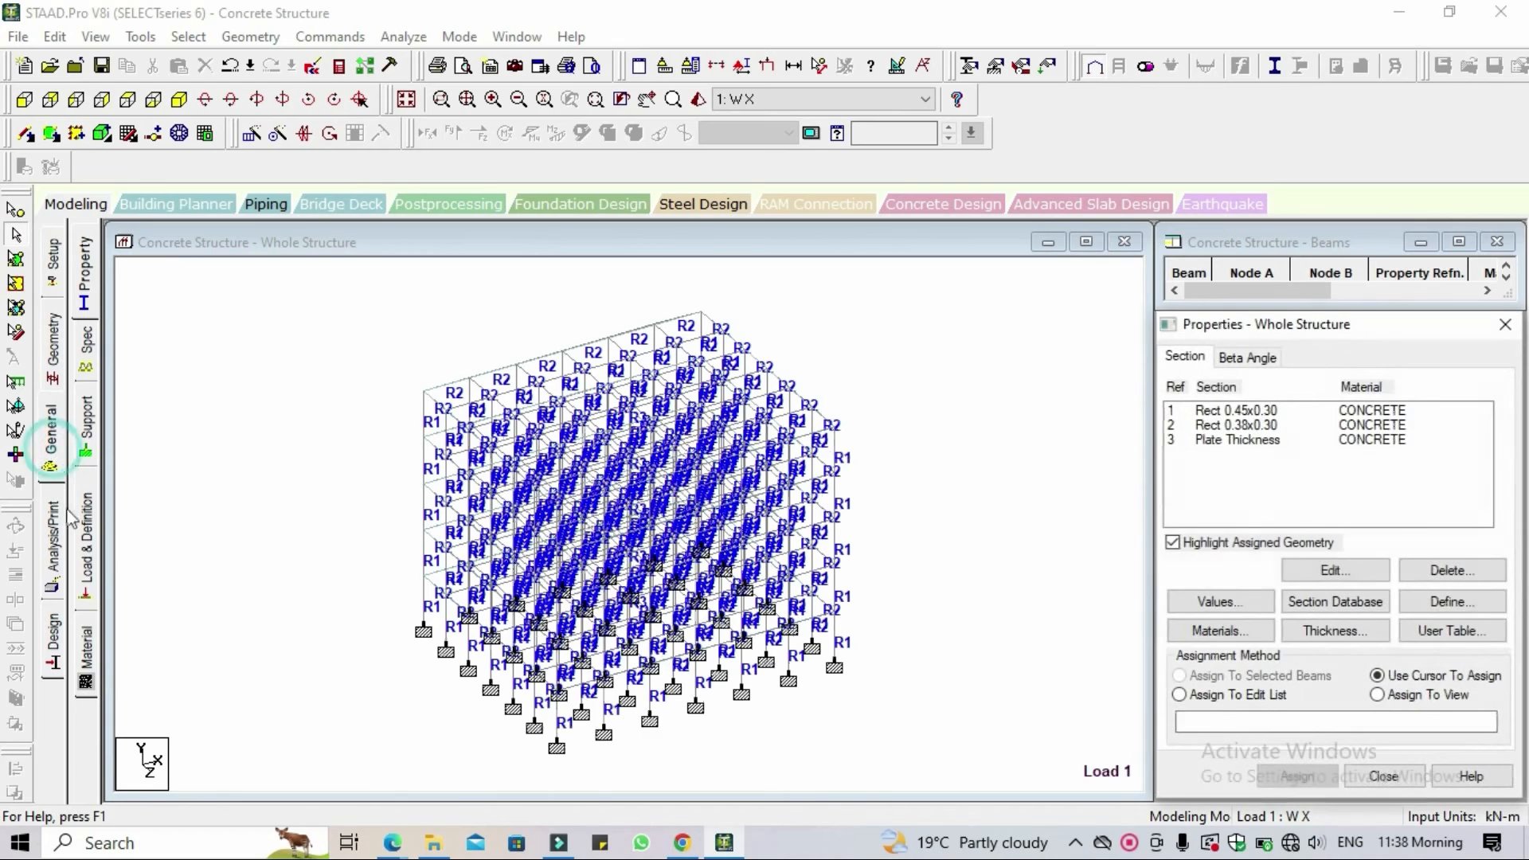
left_click(83, 651)
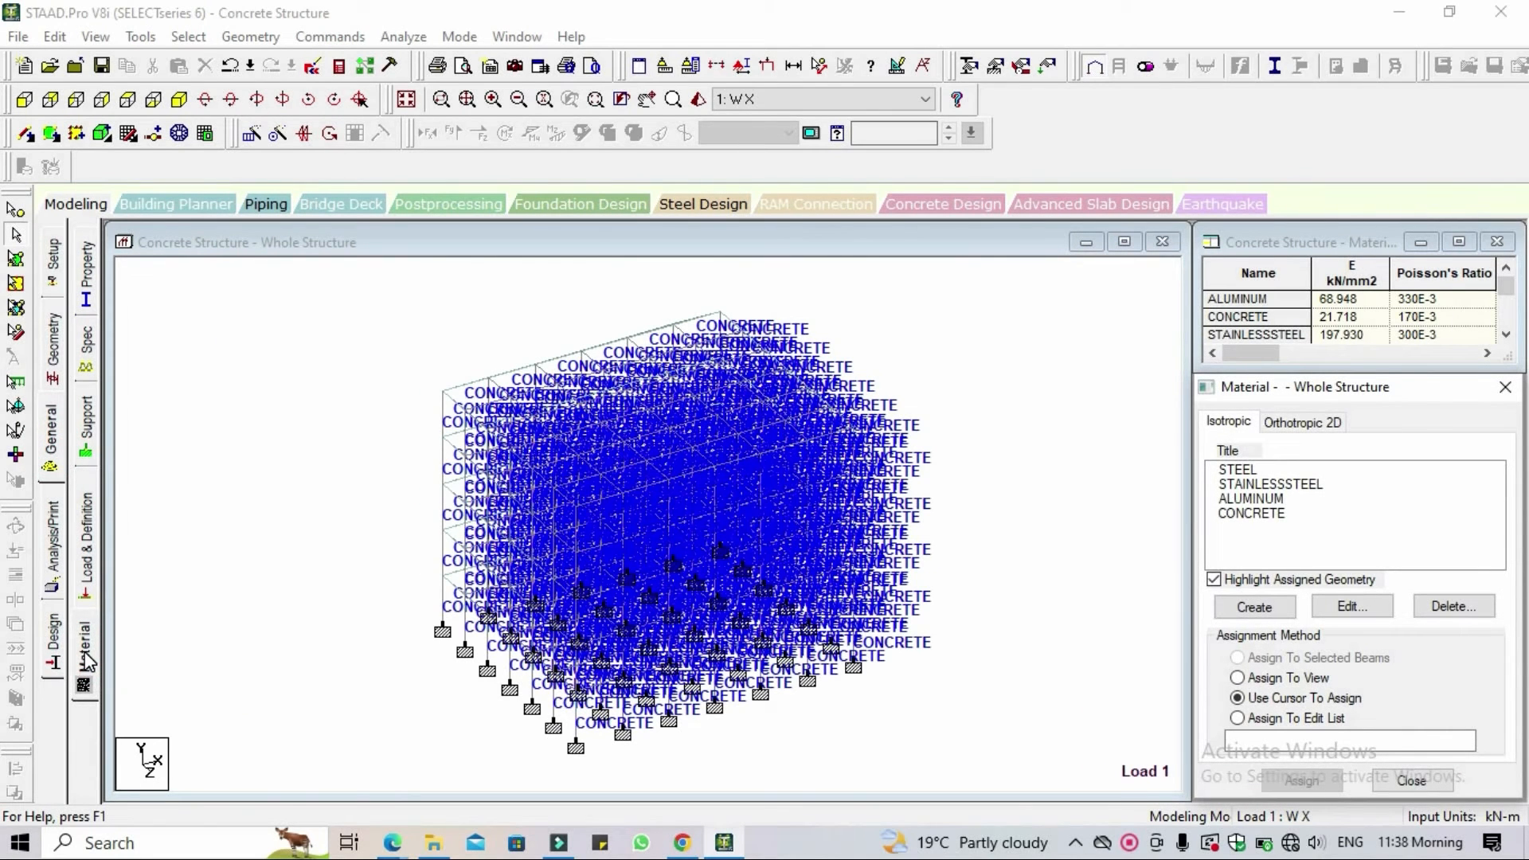
left_click(1272, 519)
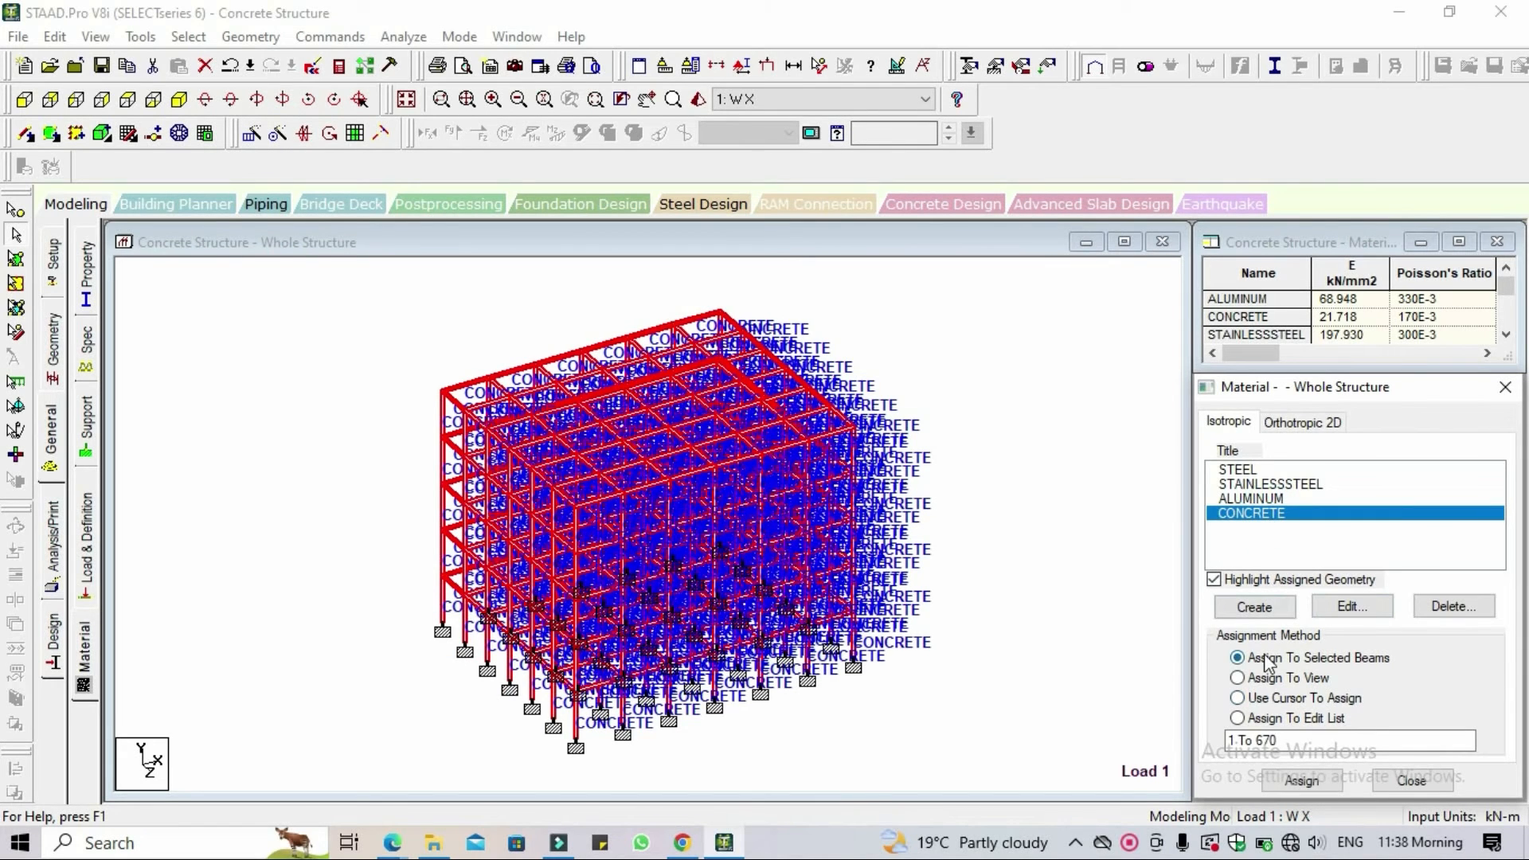
left_click(1310, 678)
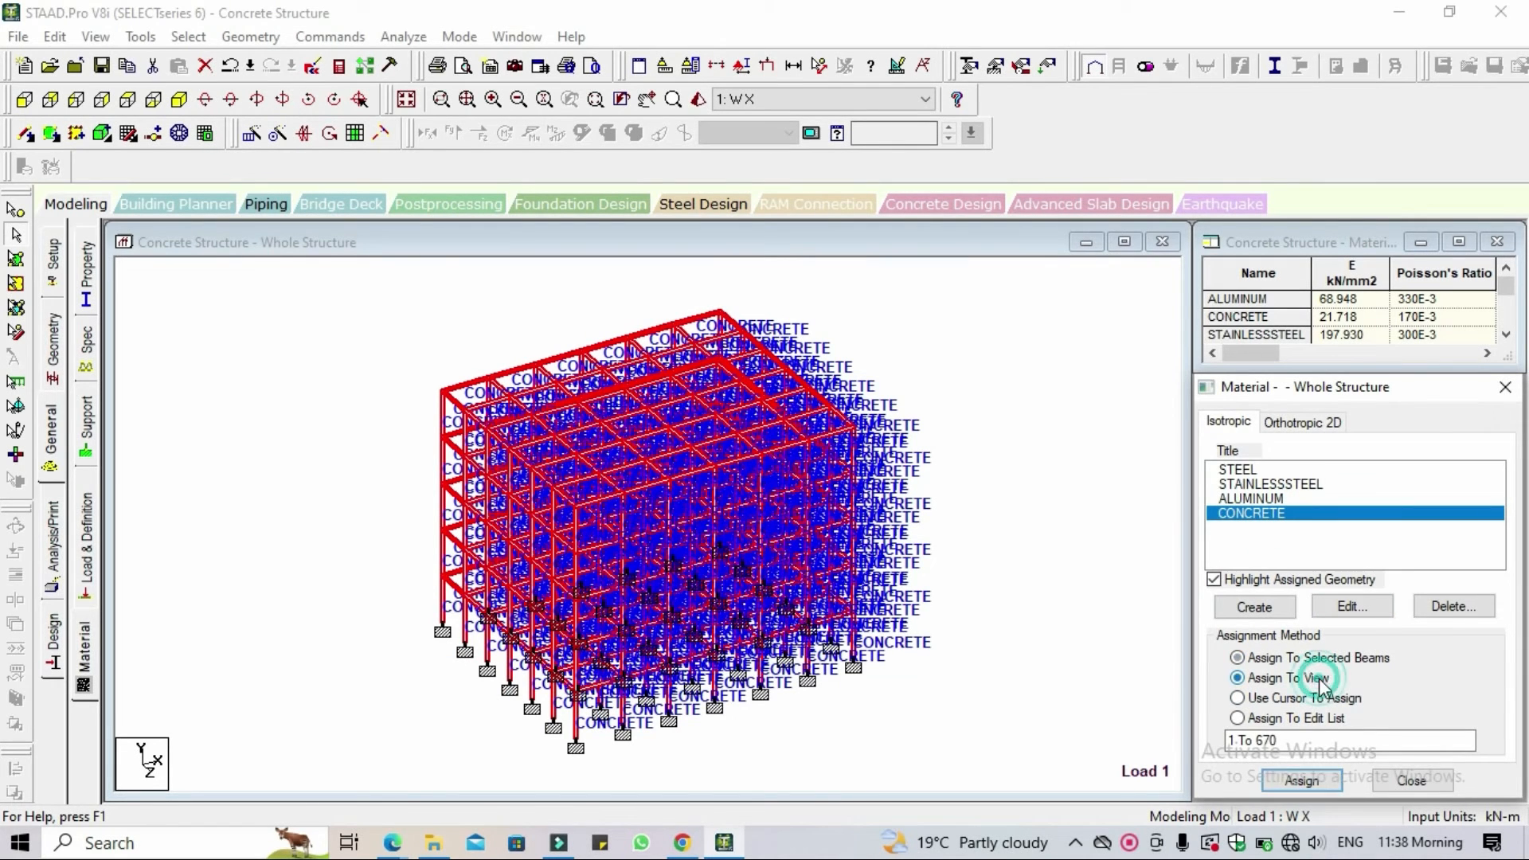
left_click(1303, 781)
left_click(1380, 642)
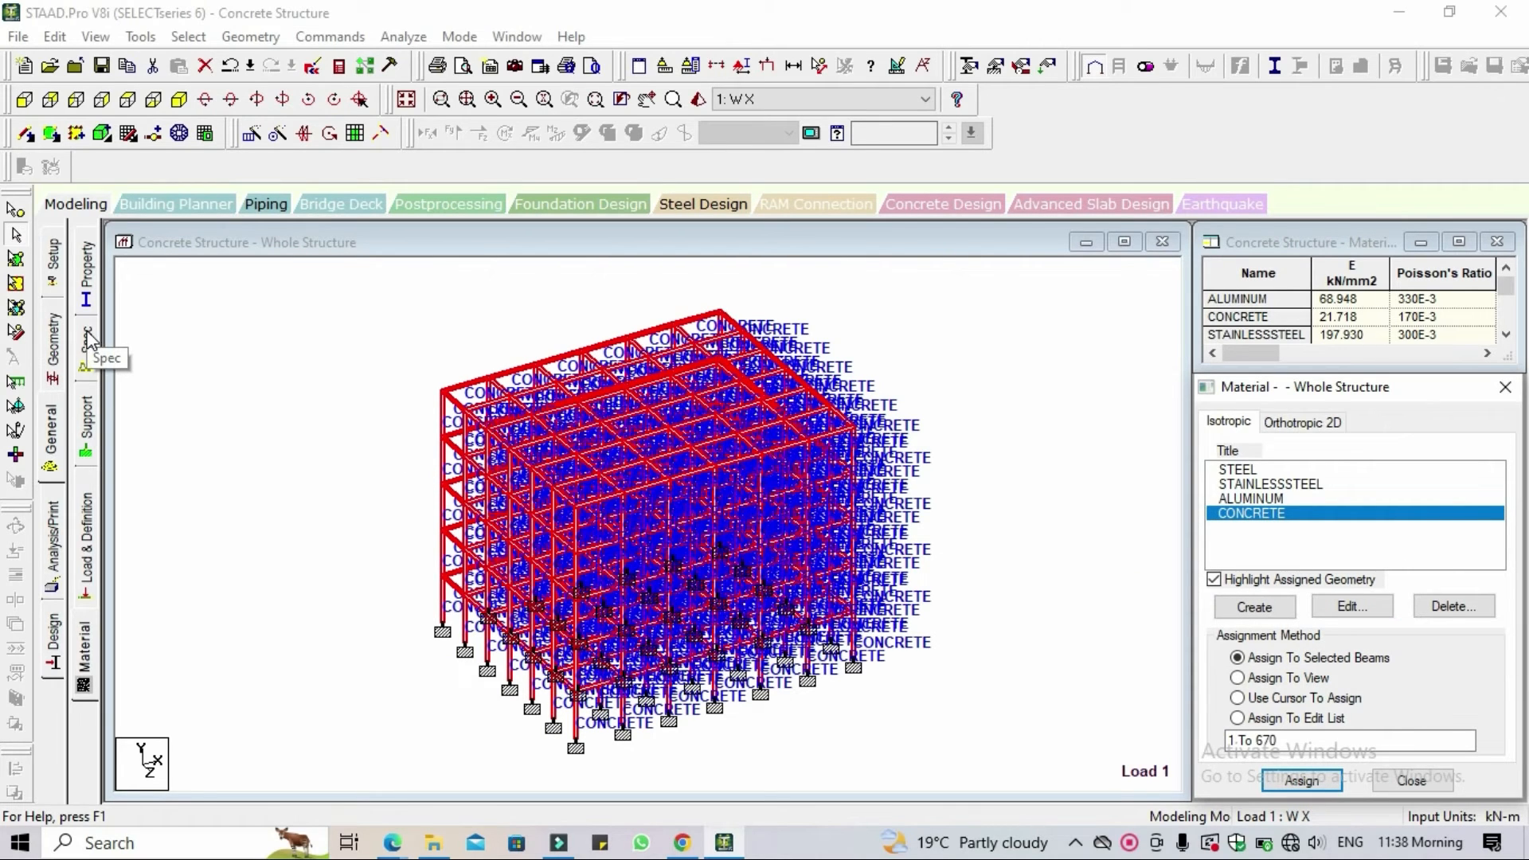
Open the parameter selection for IS456 concrete design and clear all preselected parameters.
left_click(54, 652)
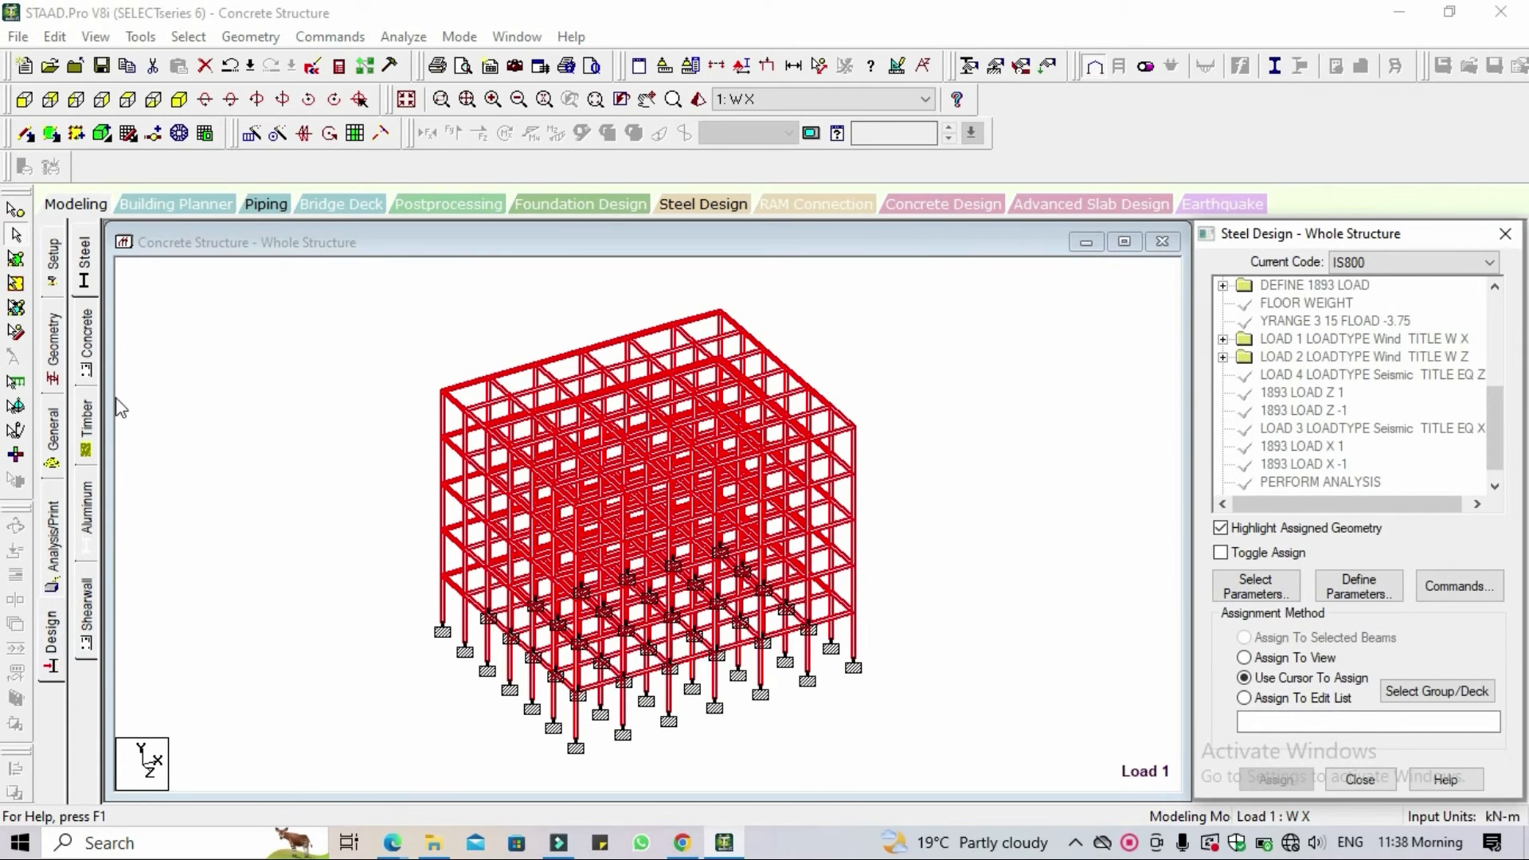
left_click(88, 358)
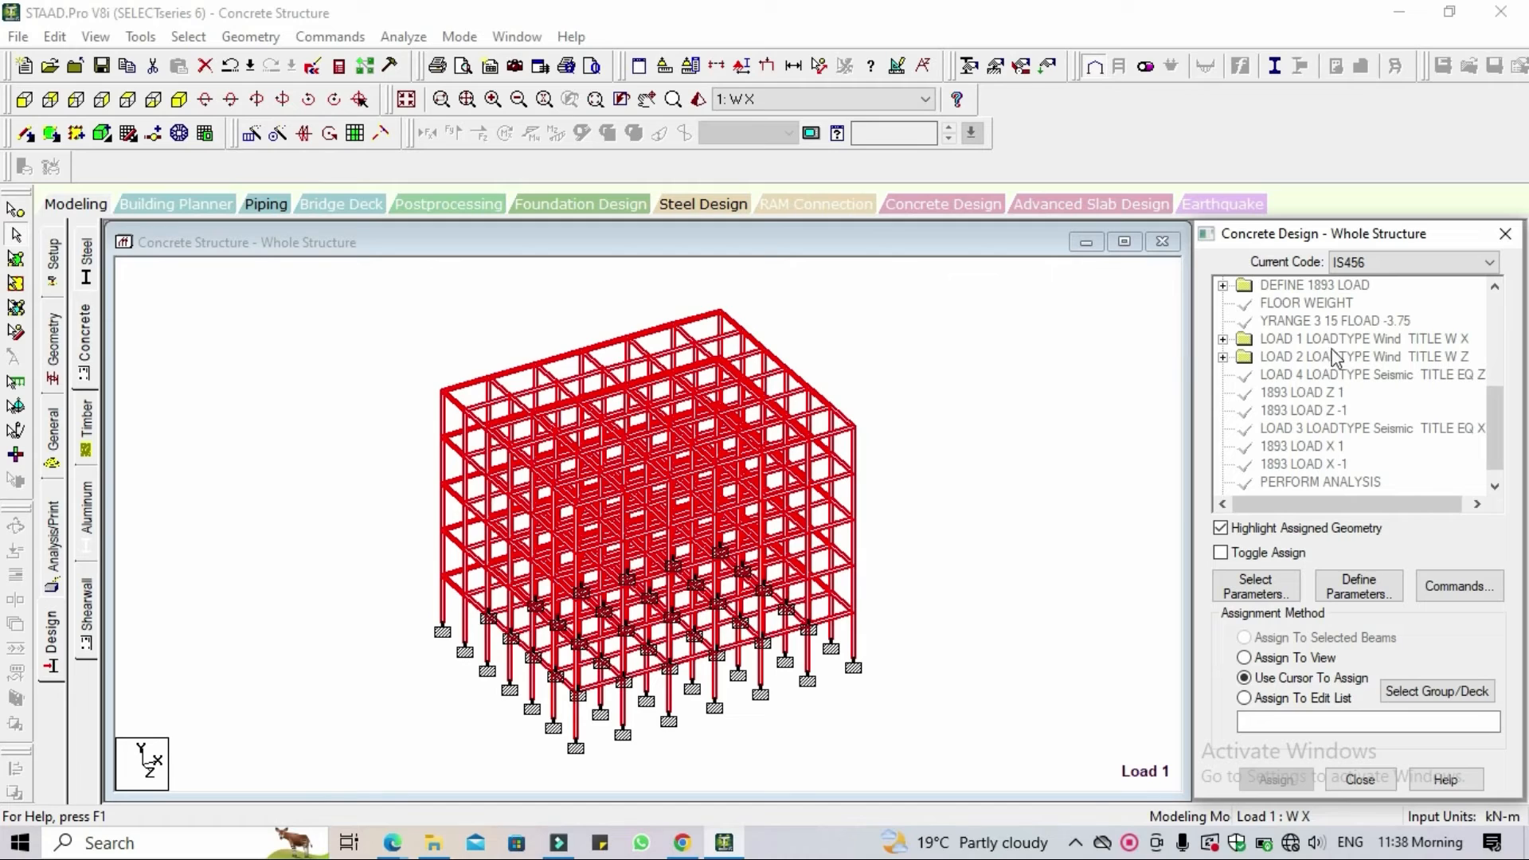
left_click(1290, 610)
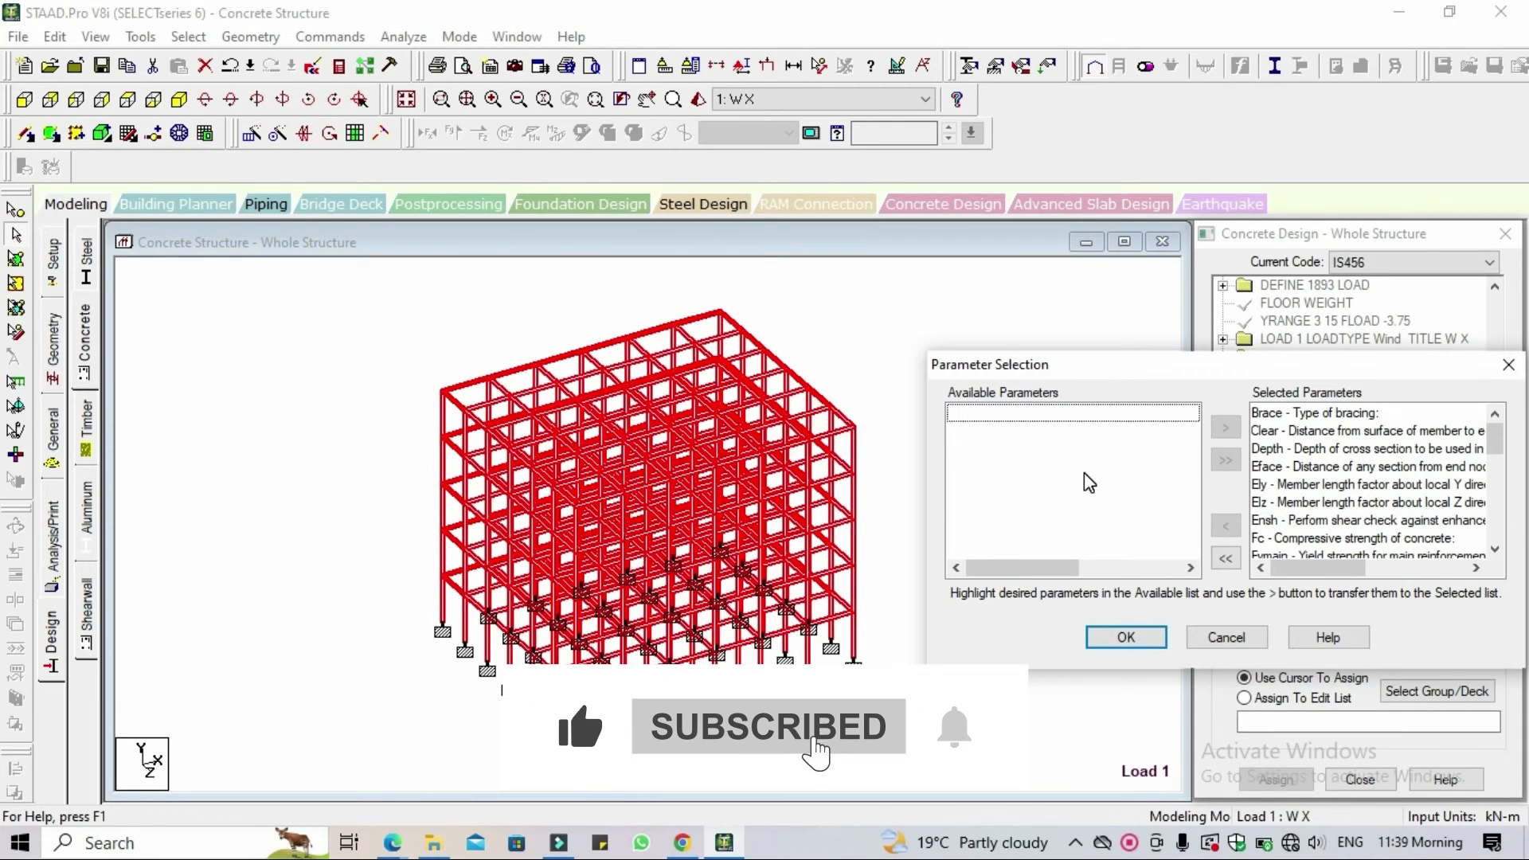
left_click(1228, 559)
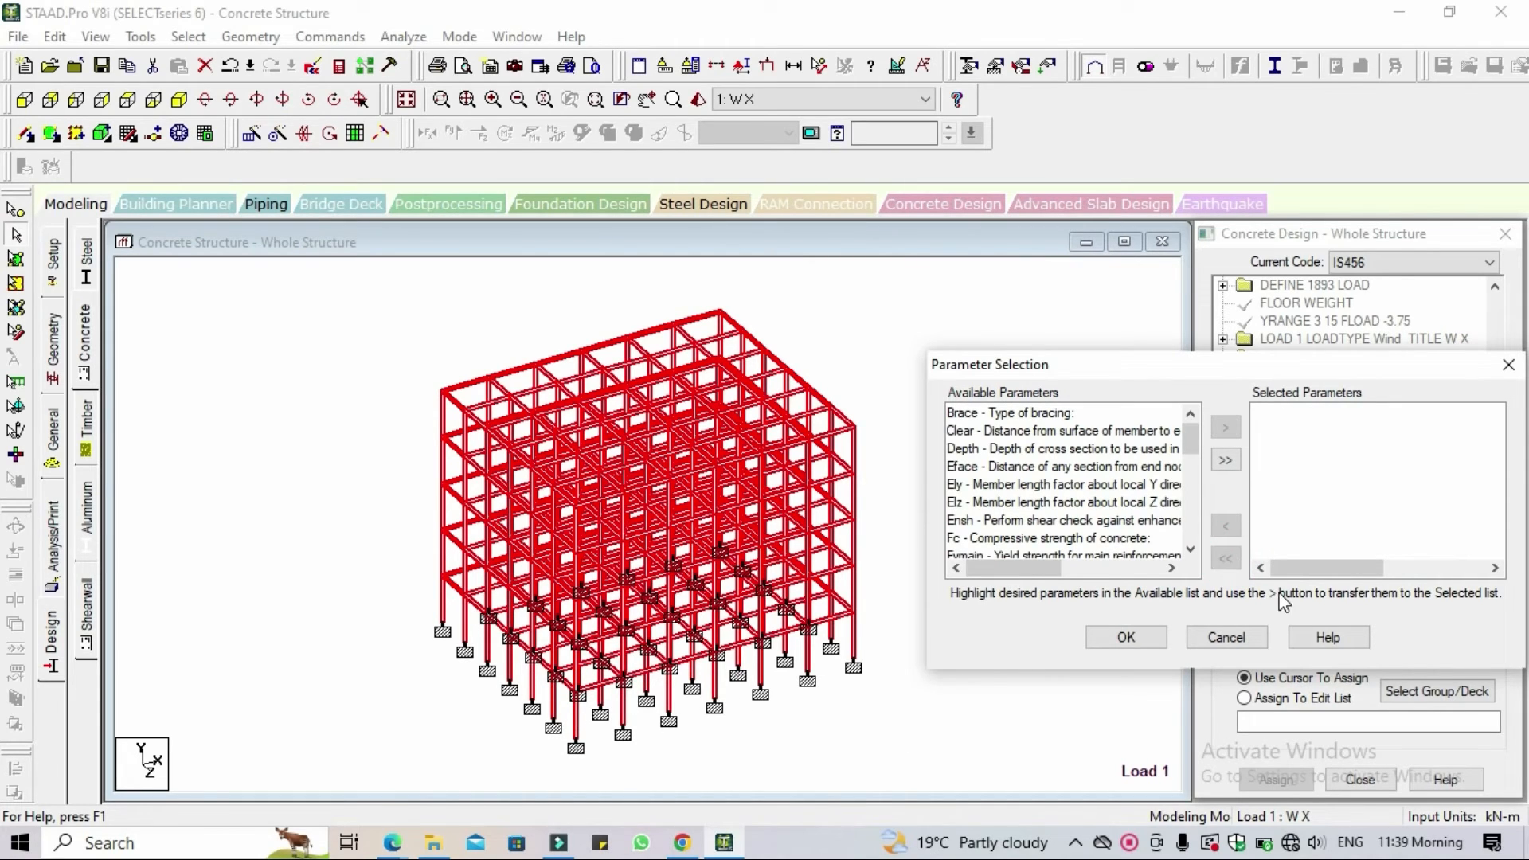
Select the concrete design parameters Fc, Fymain and Fysec, and confirm the selection.
left_click(1116, 538)
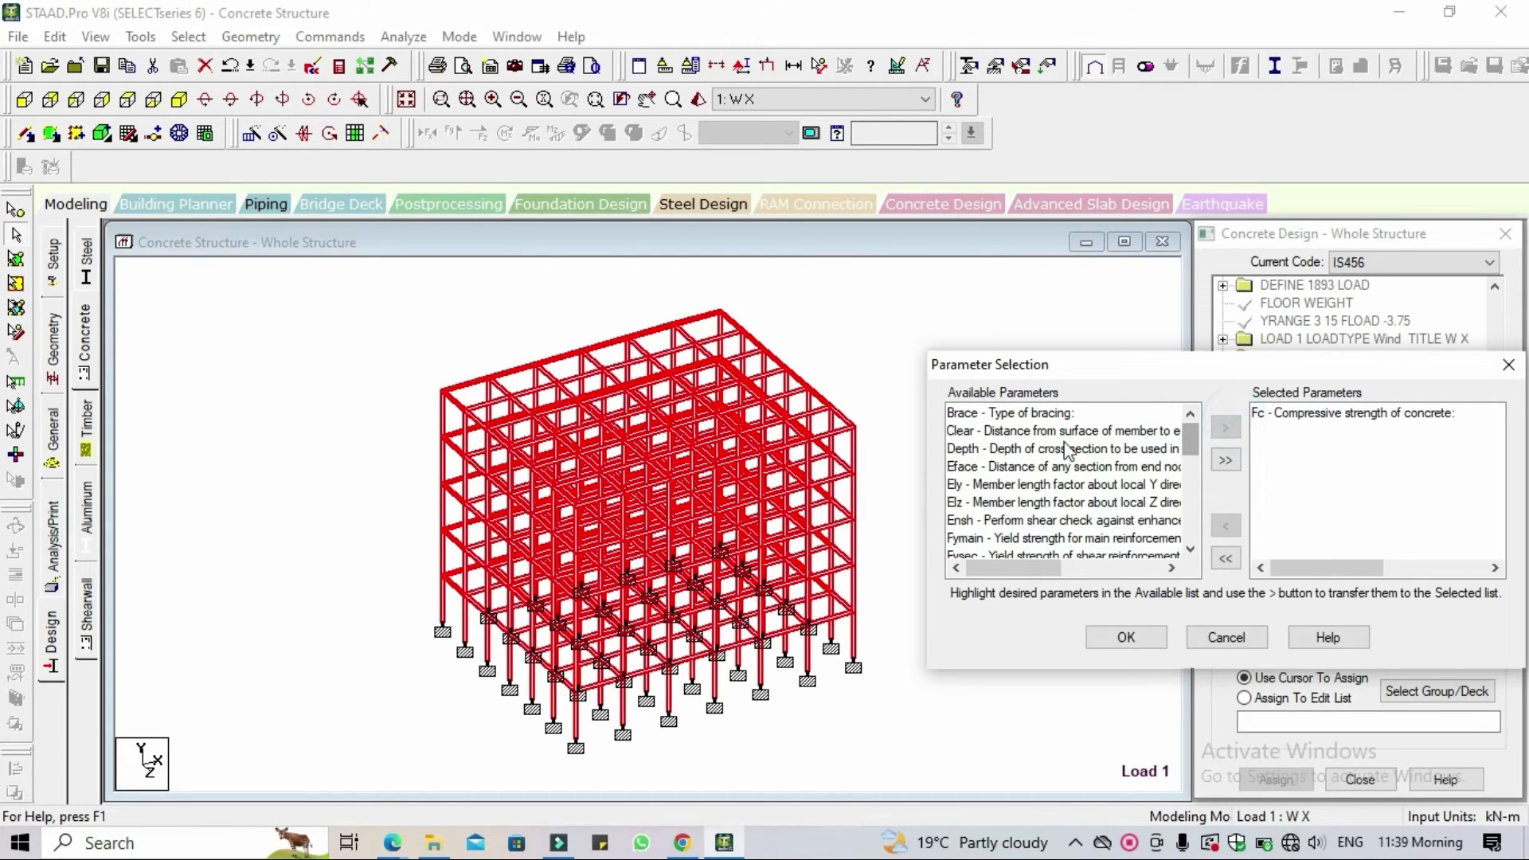
left_click(1034, 541)
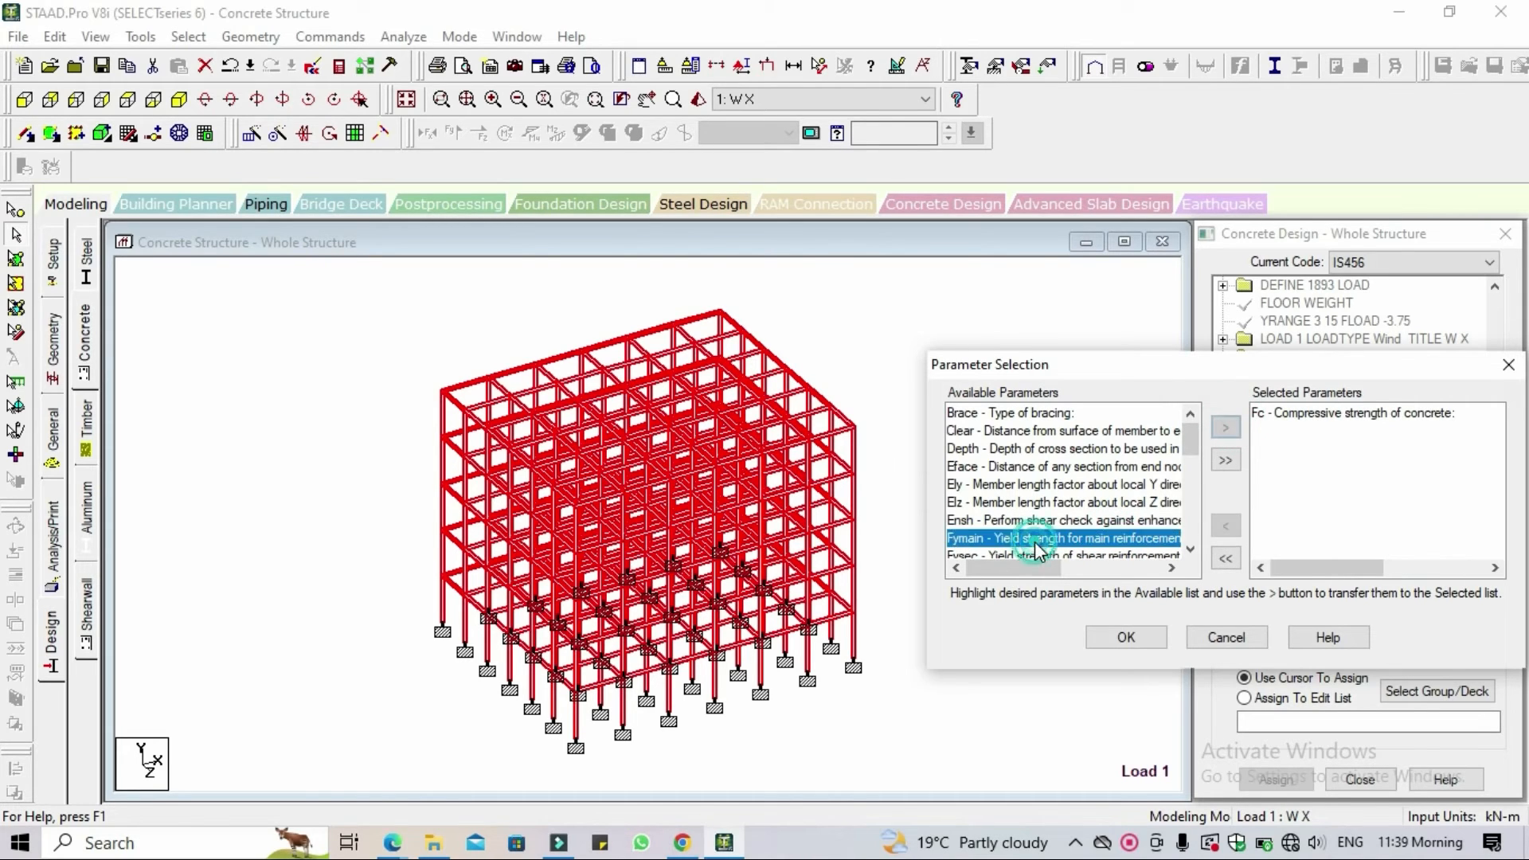
left_click(1223, 428)
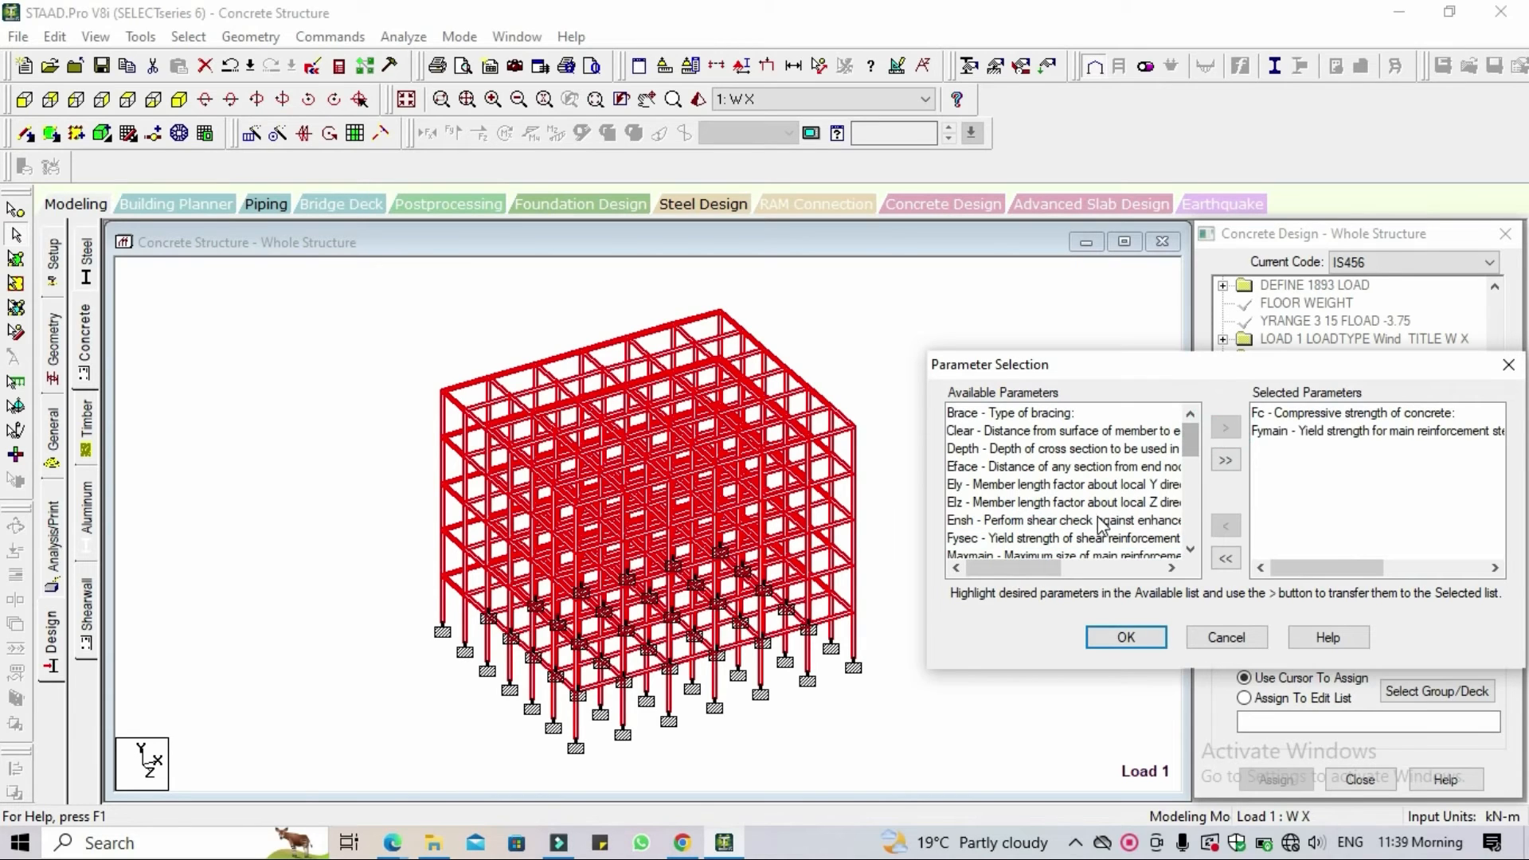
left_click(1100, 542)
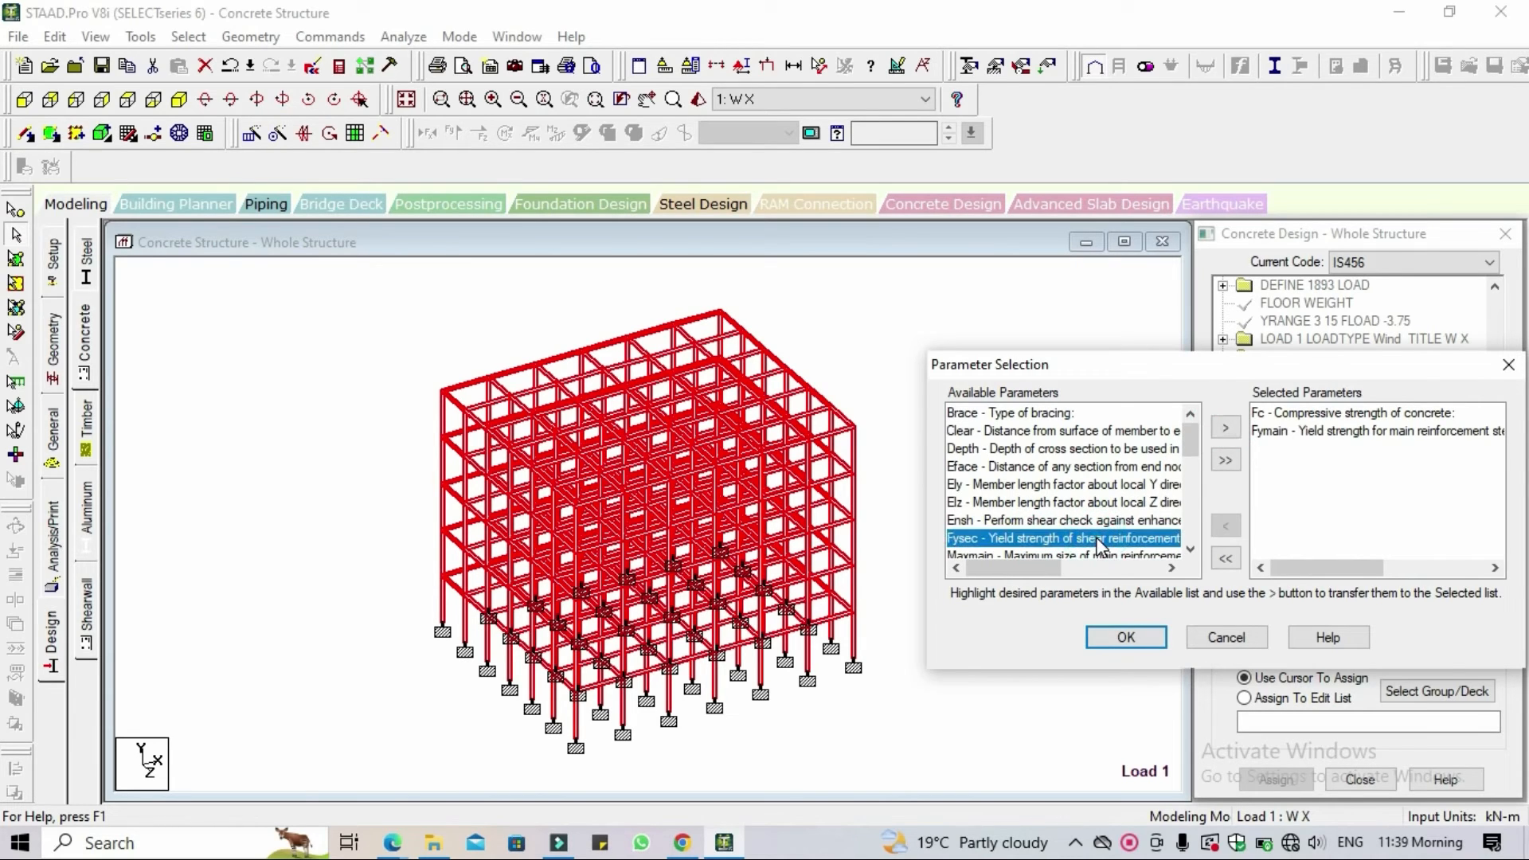
left_click(1227, 430)
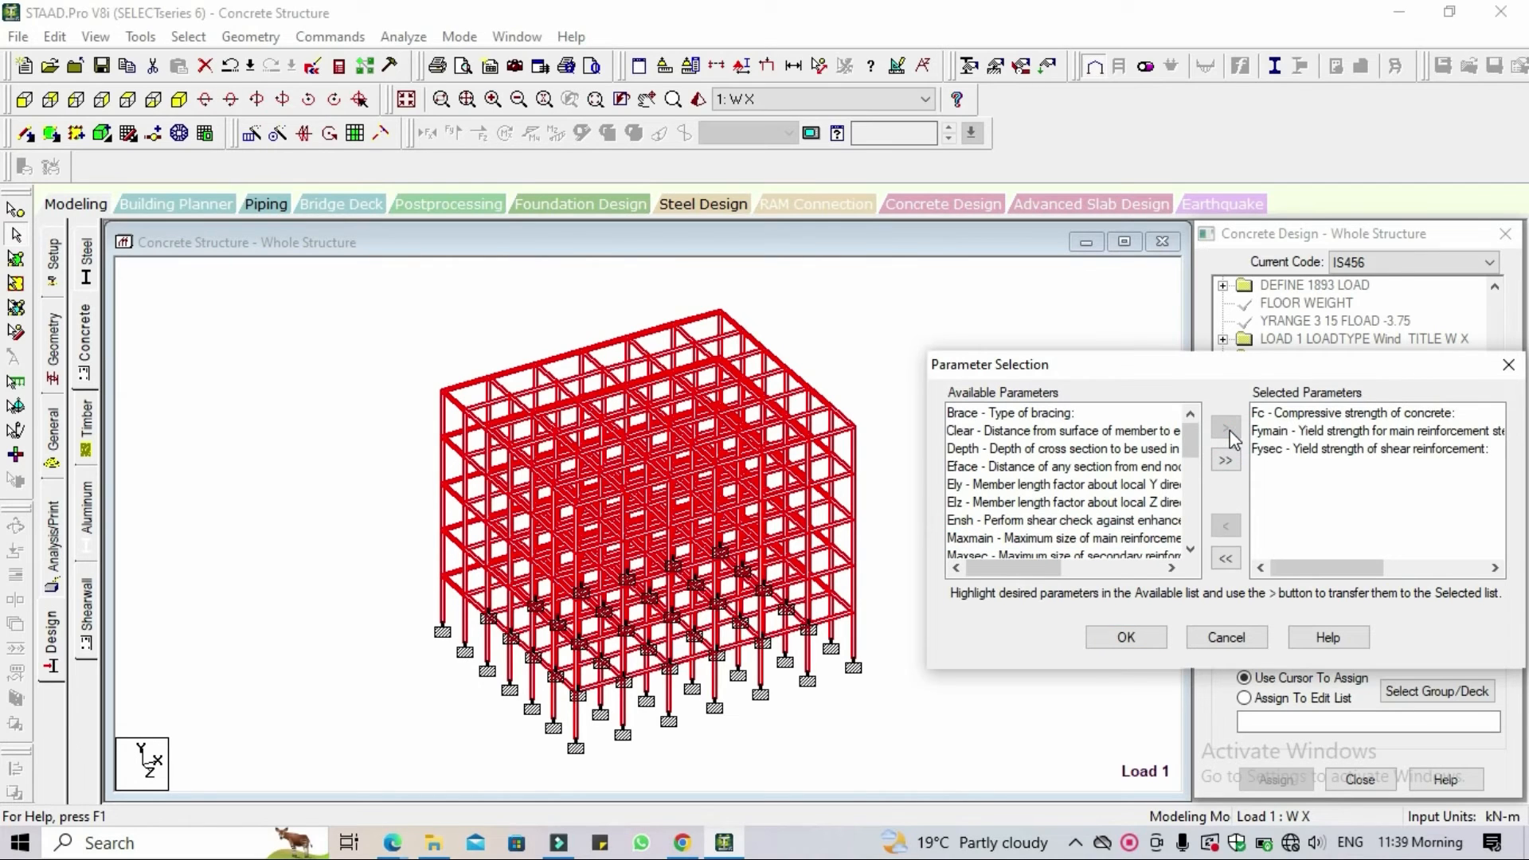
left_click(1139, 638)
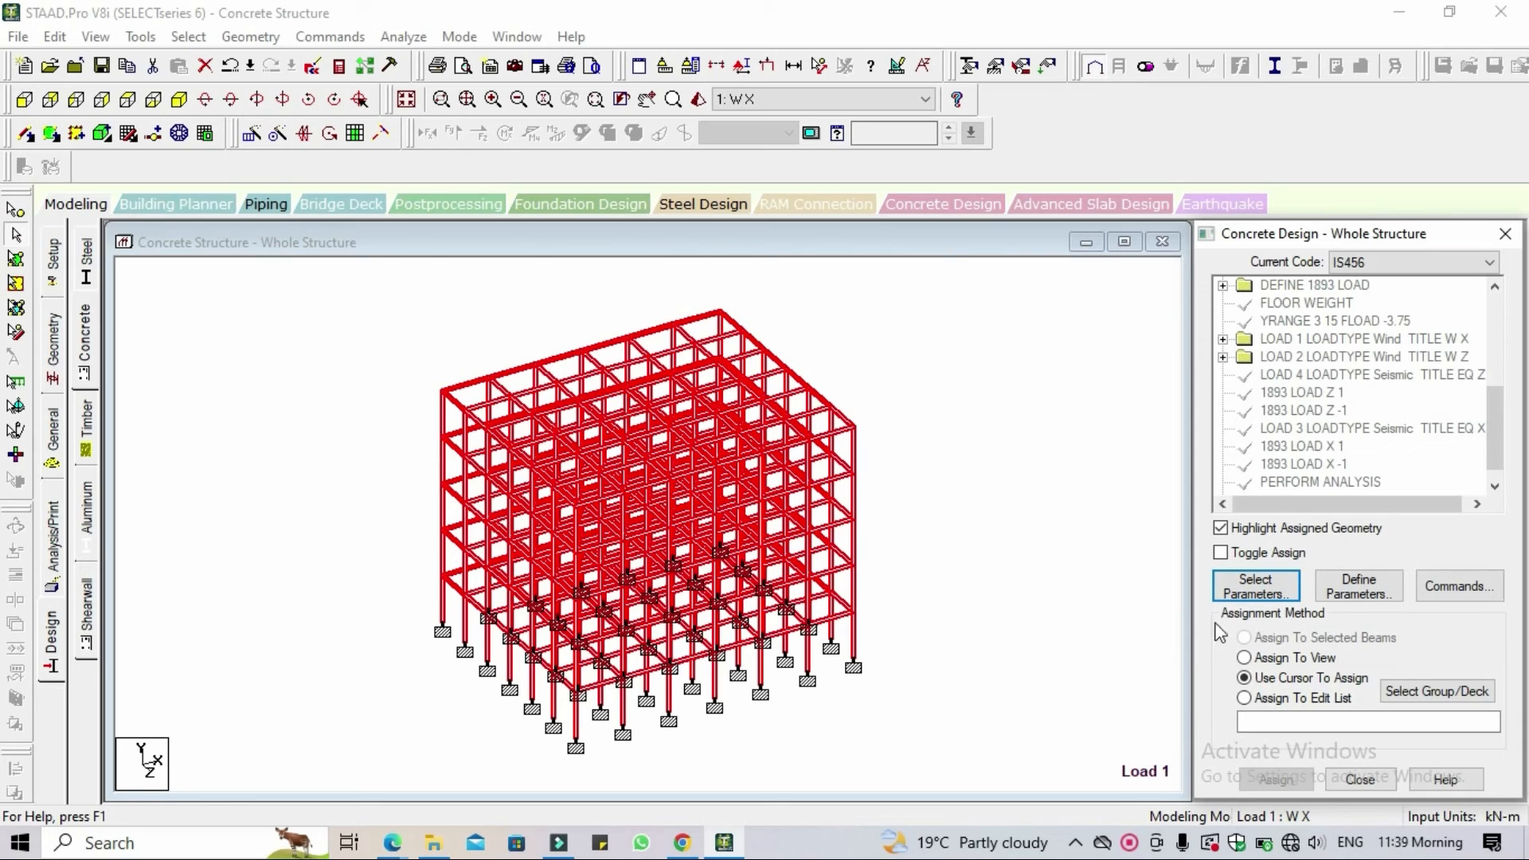
Define the FC parameter with a concrete compressive strength of 30000 kN/m2 and add it.
left_click(1387, 592)
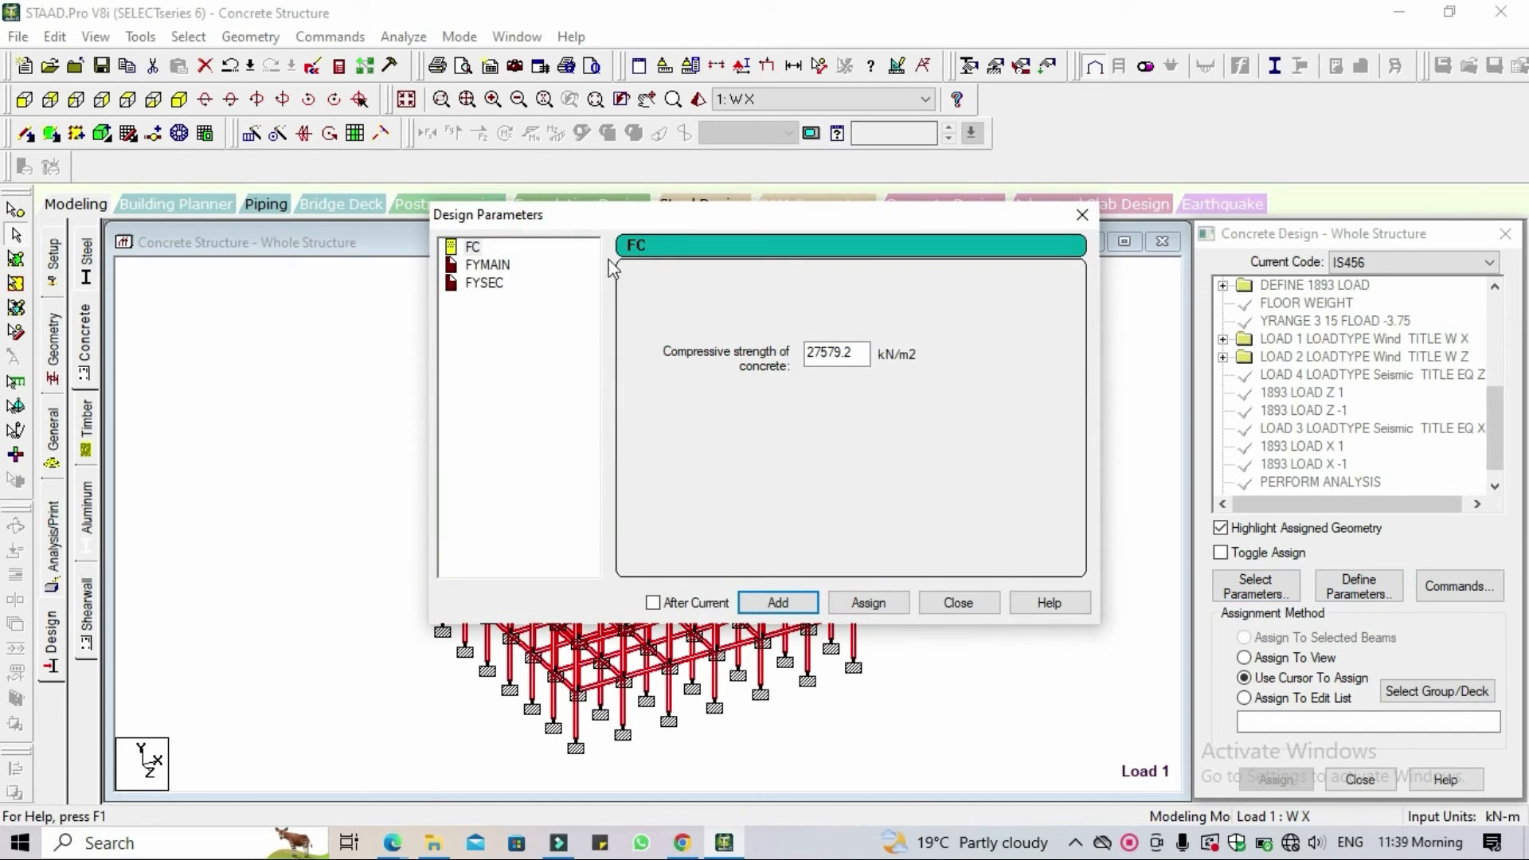
left_click(473, 249)
left_click(829, 493)
double_click(864, 354)
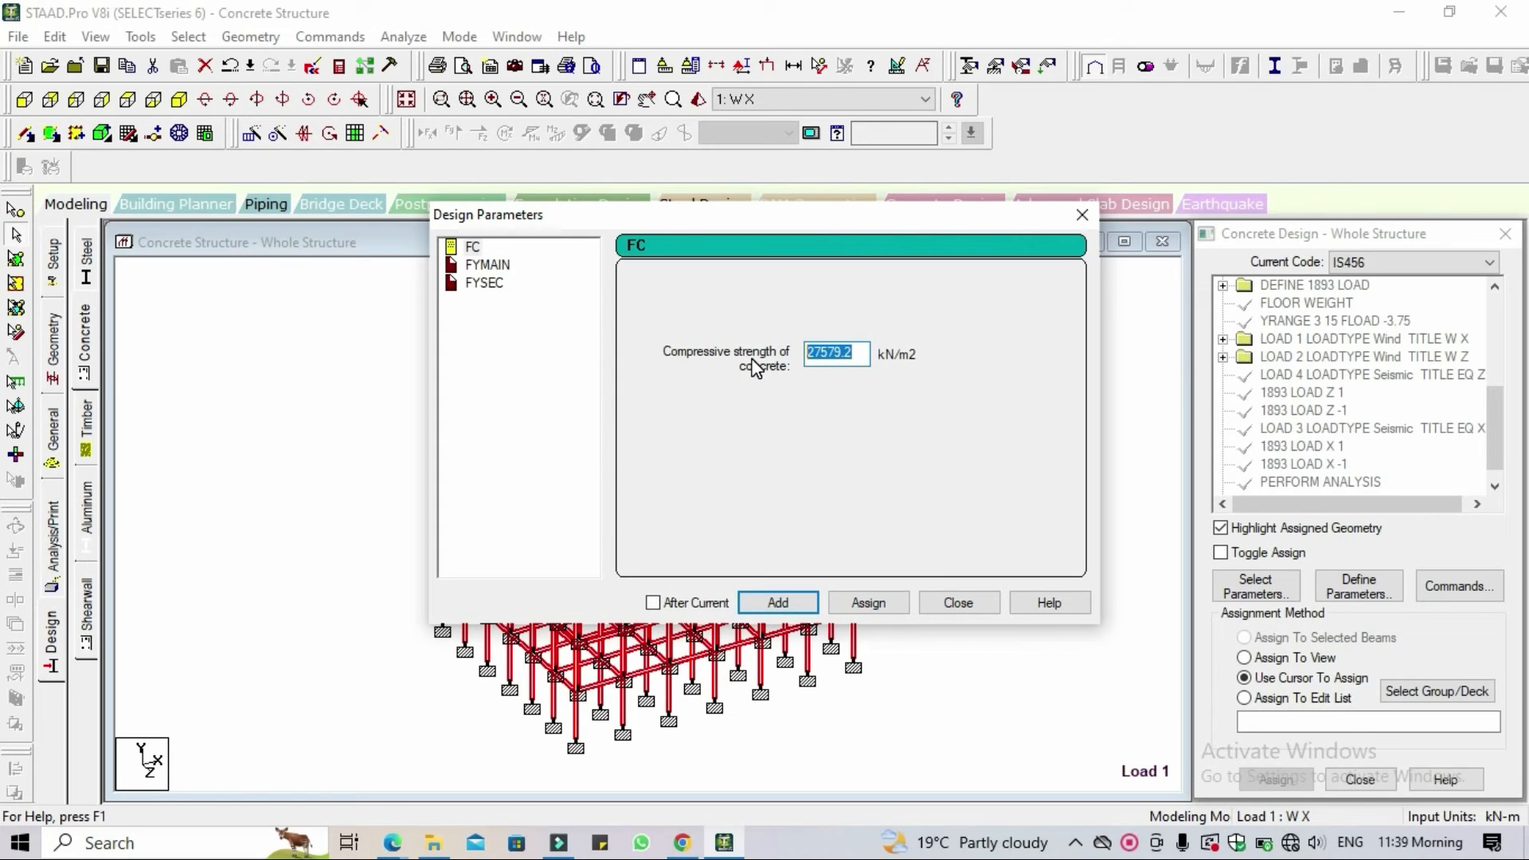
type("30000")
left_click(806, 614)
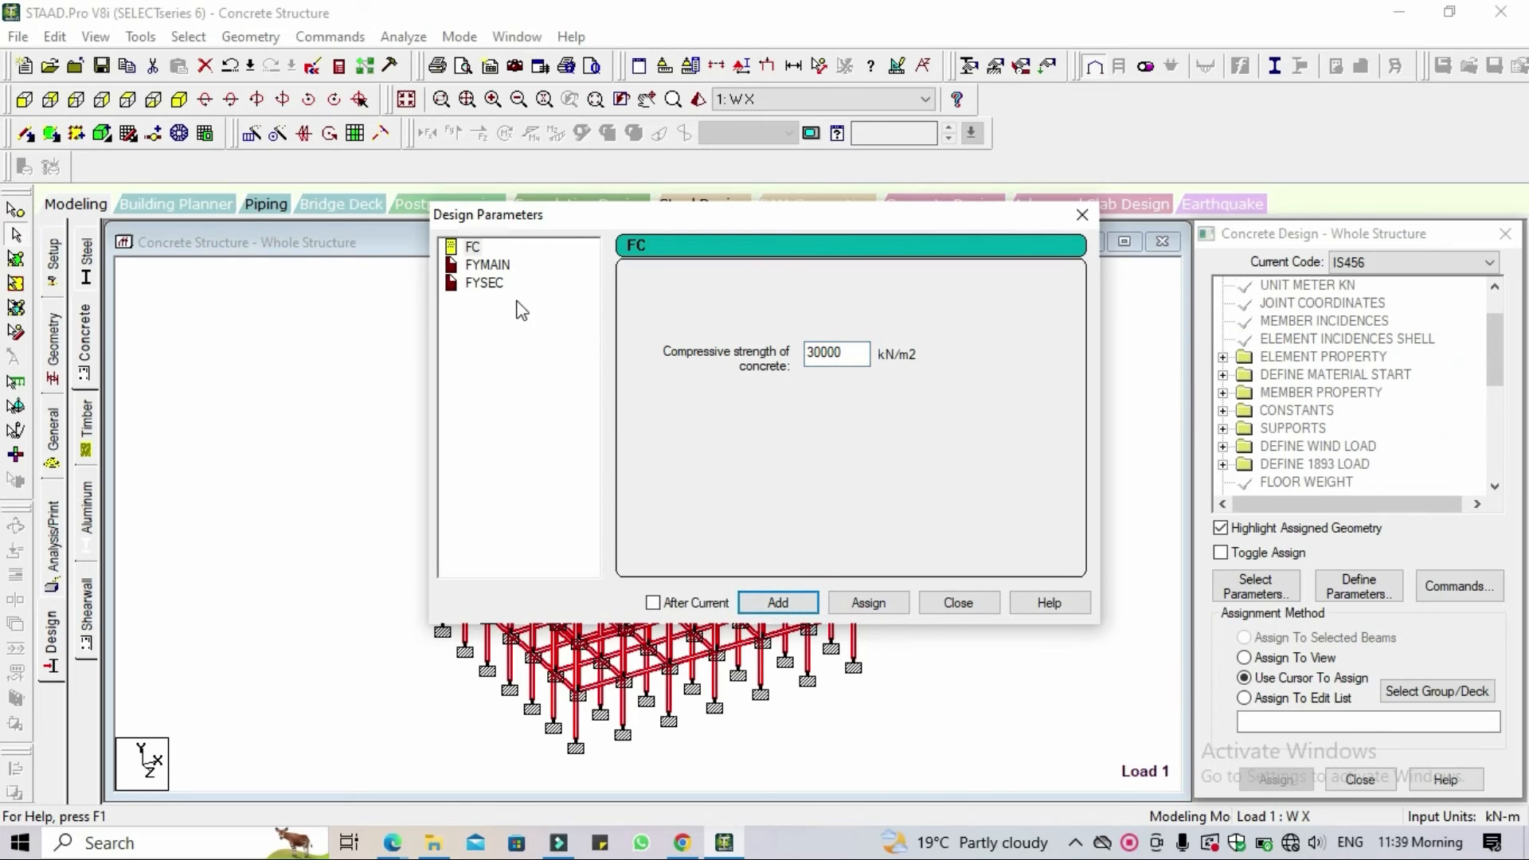
Set the FYMAIN yield strength for main reinforcement steel to 415000 kN/m2.
left_click(487, 265)
left_click(859, 358)
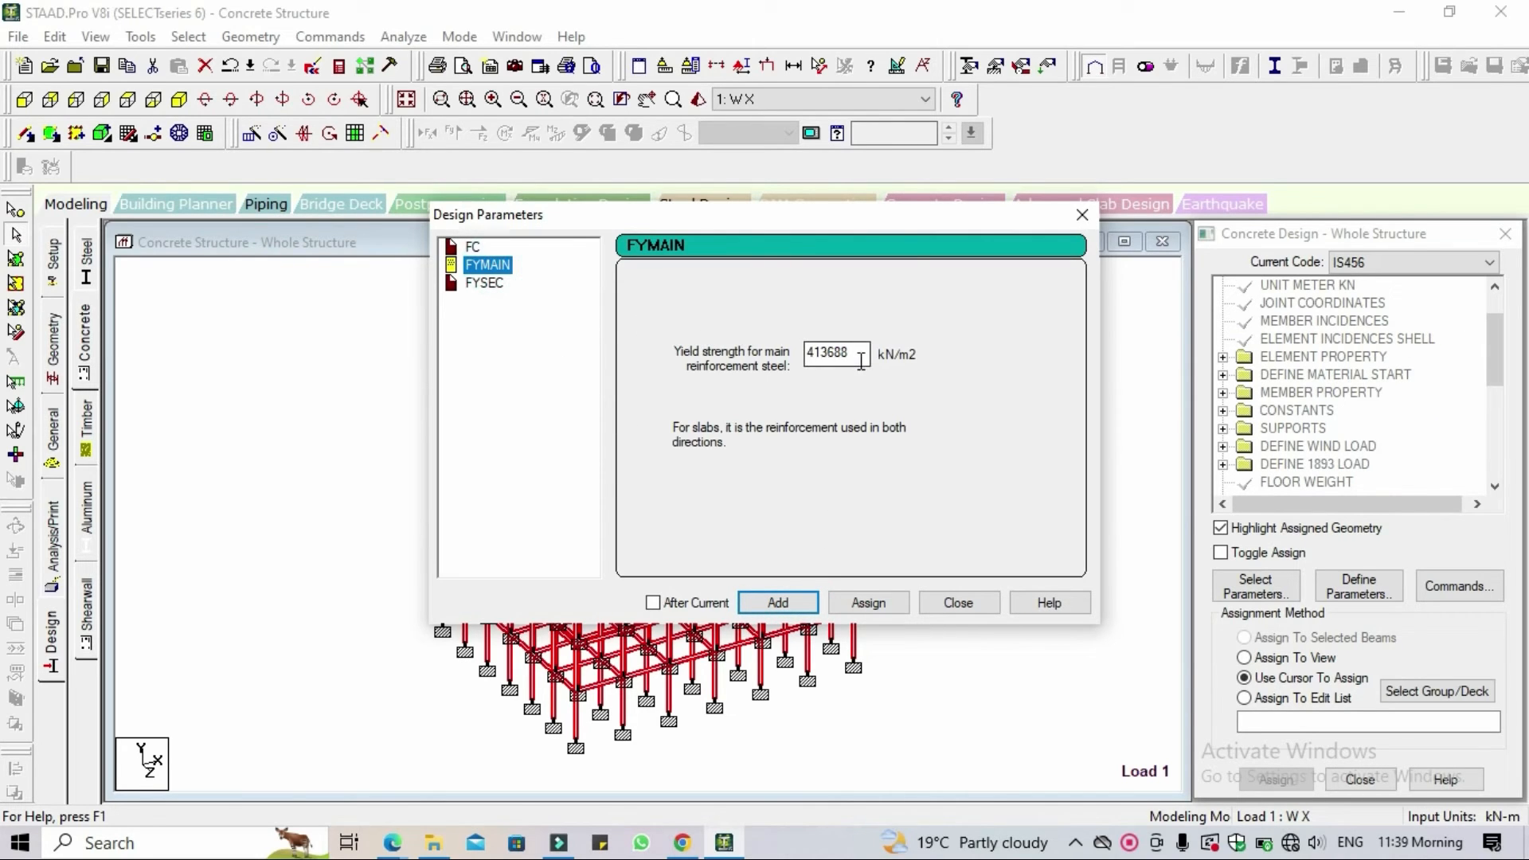
left_click_drag(859, 358, 781, 357)
right_click(783, 359)
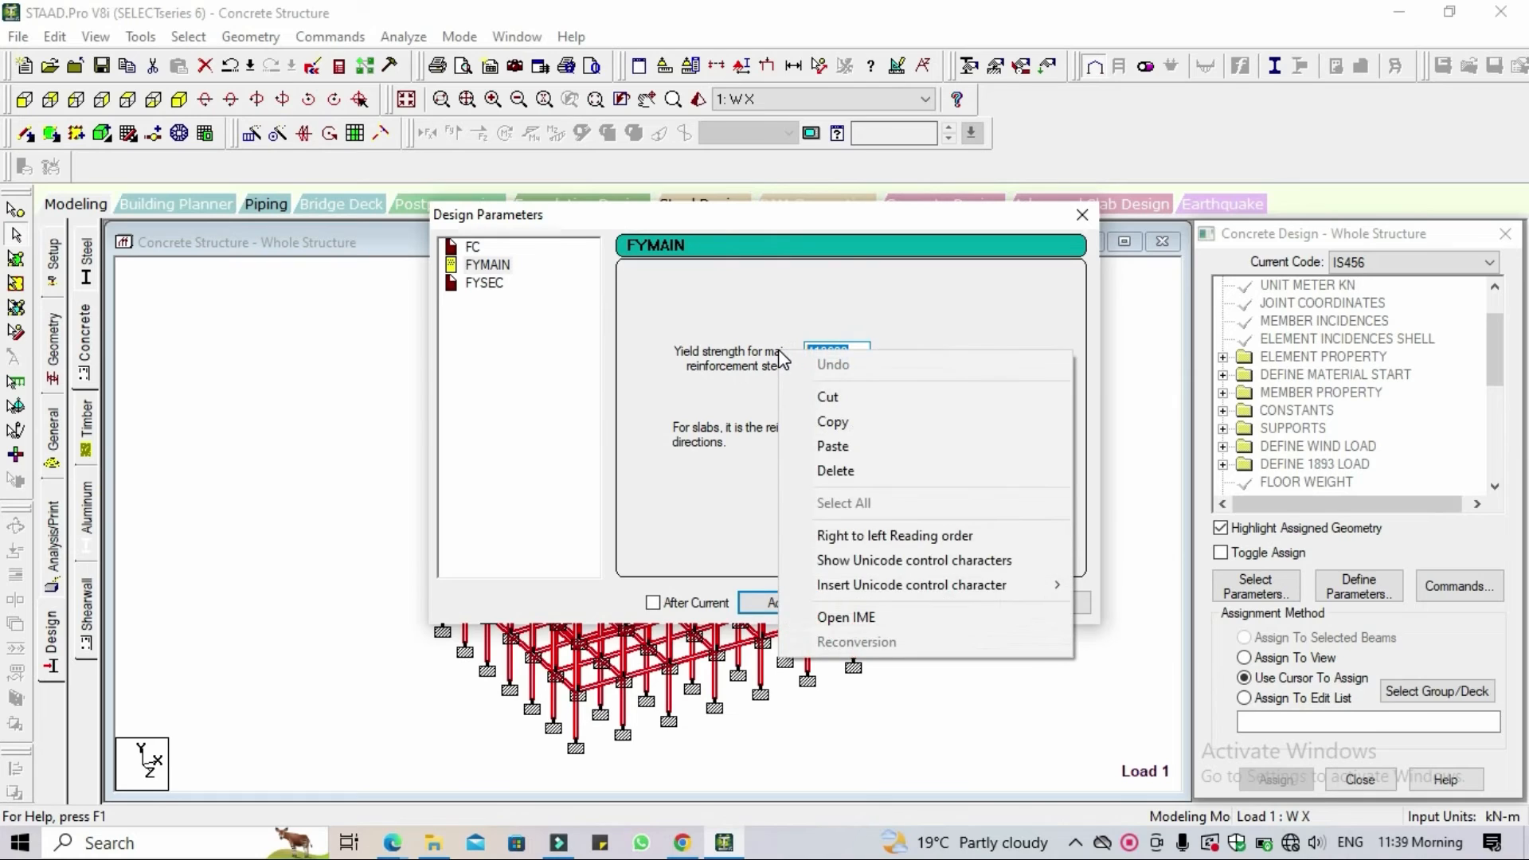
left_click(786, 326)
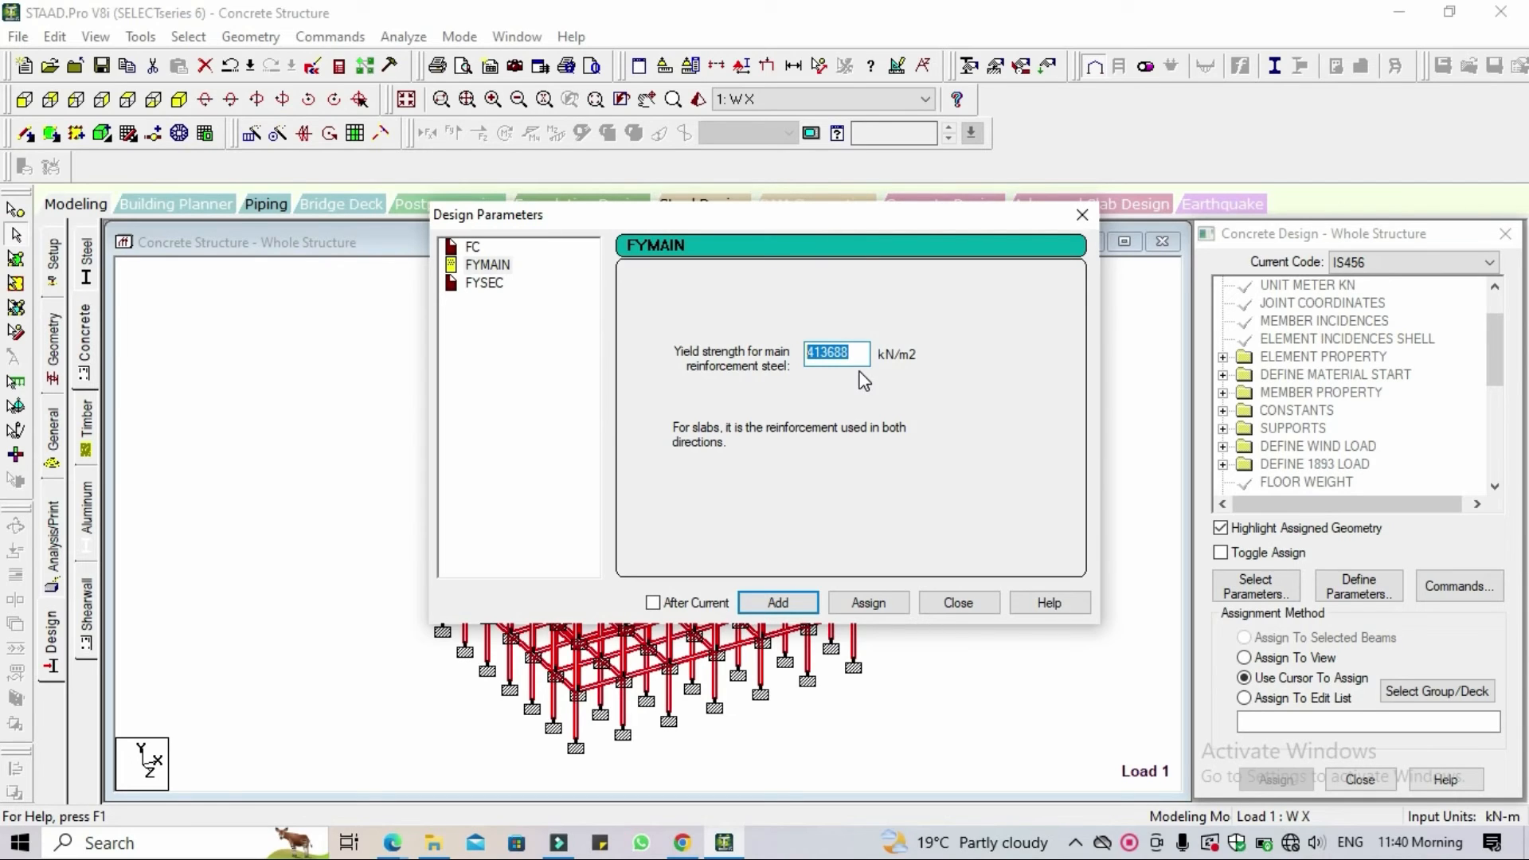
type("415000")
Add the FYSEC shear reinforcement yield strength of 415000 kN/m2, close the design parameters, and deselect the beams.
left_click(479, 284)
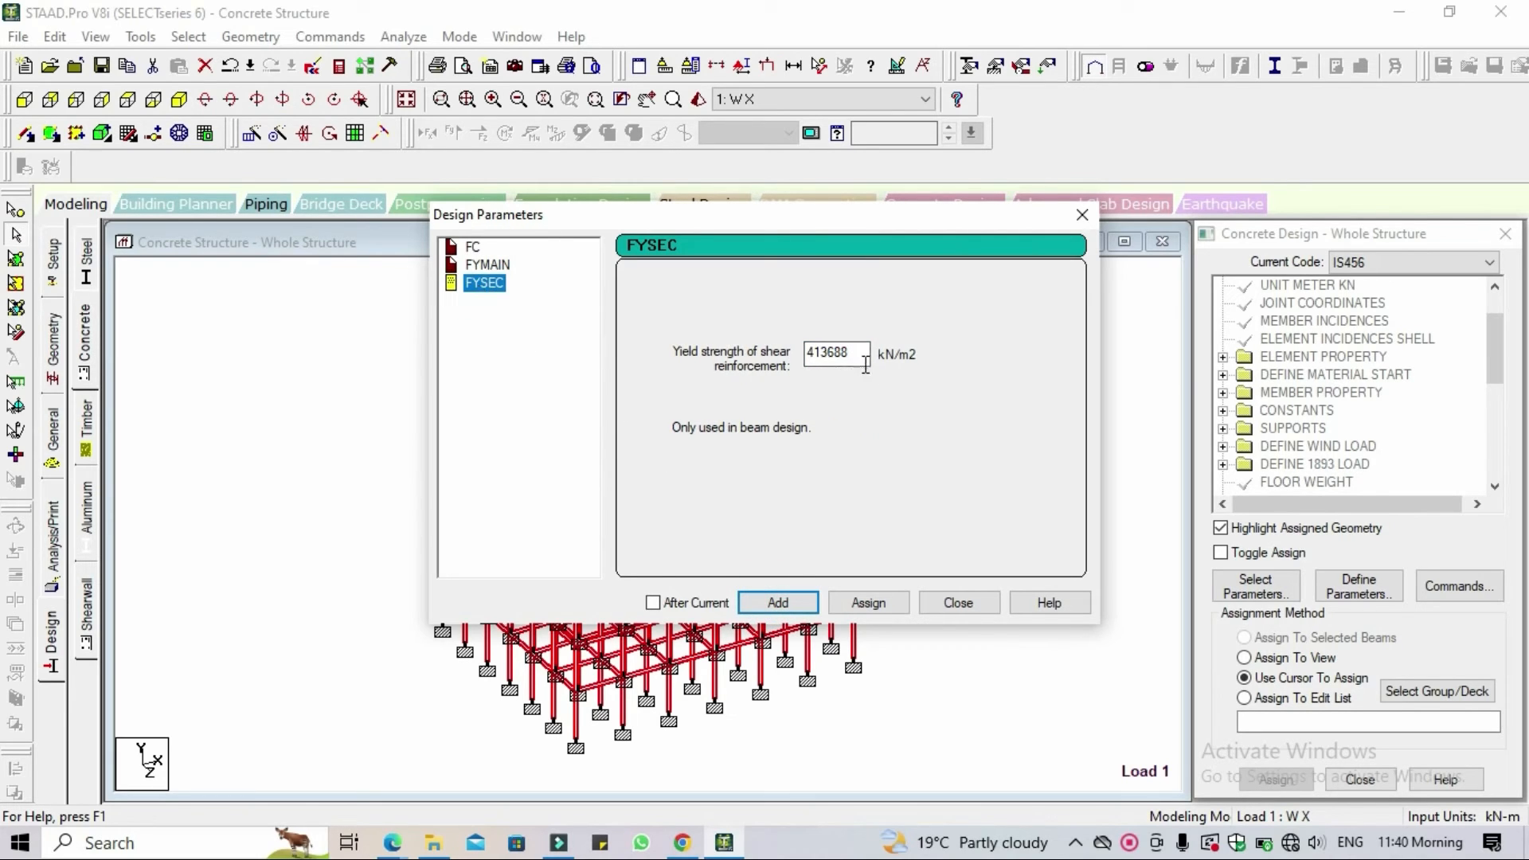
double_click(845, 353)
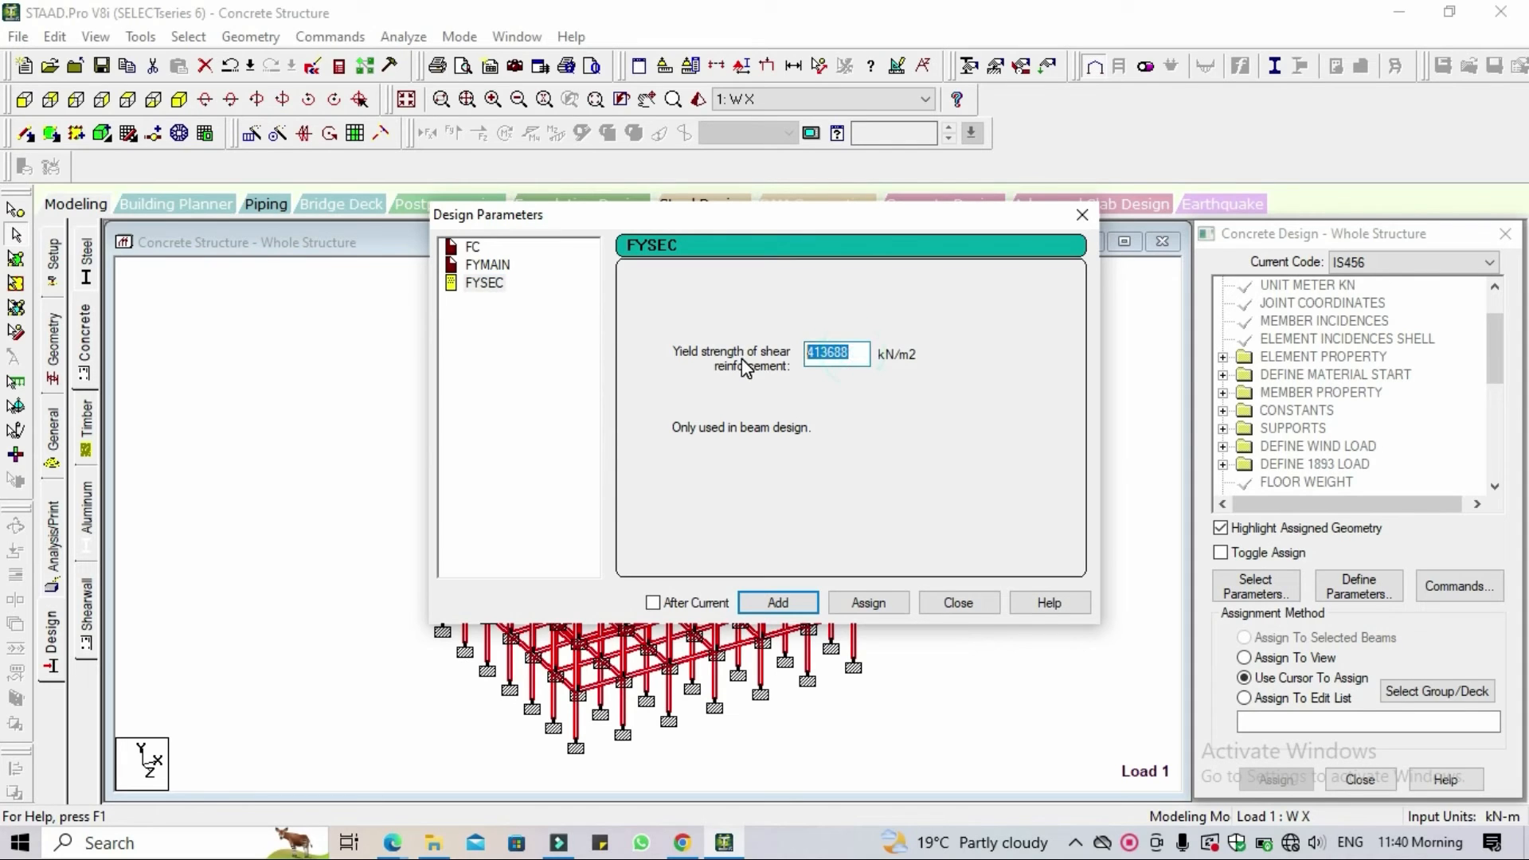
type("415000")
left_click(780, 603)
left_click(946, 609)
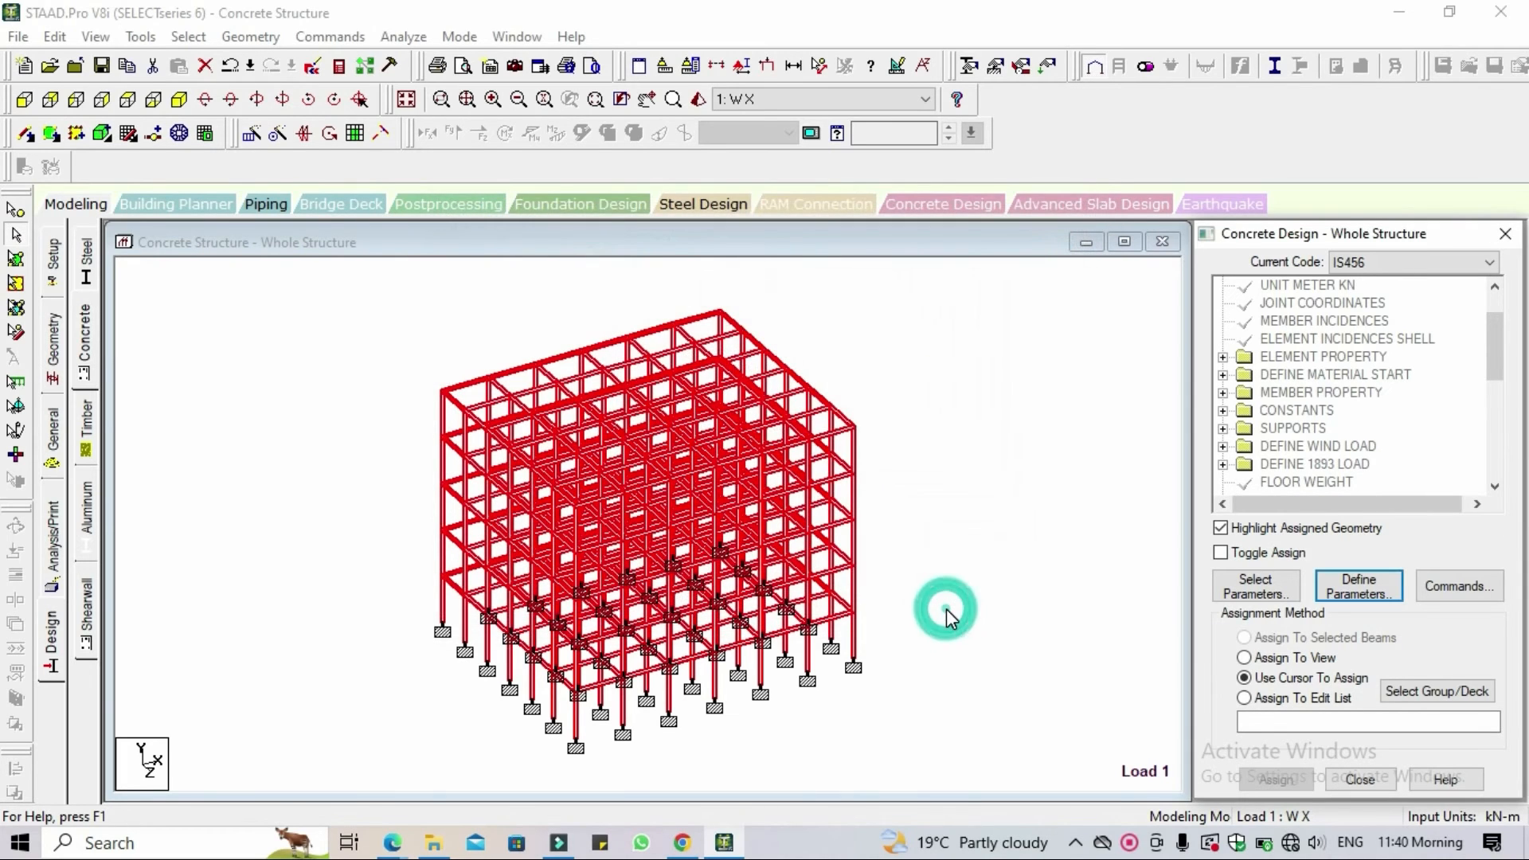
left_click(970, 583)
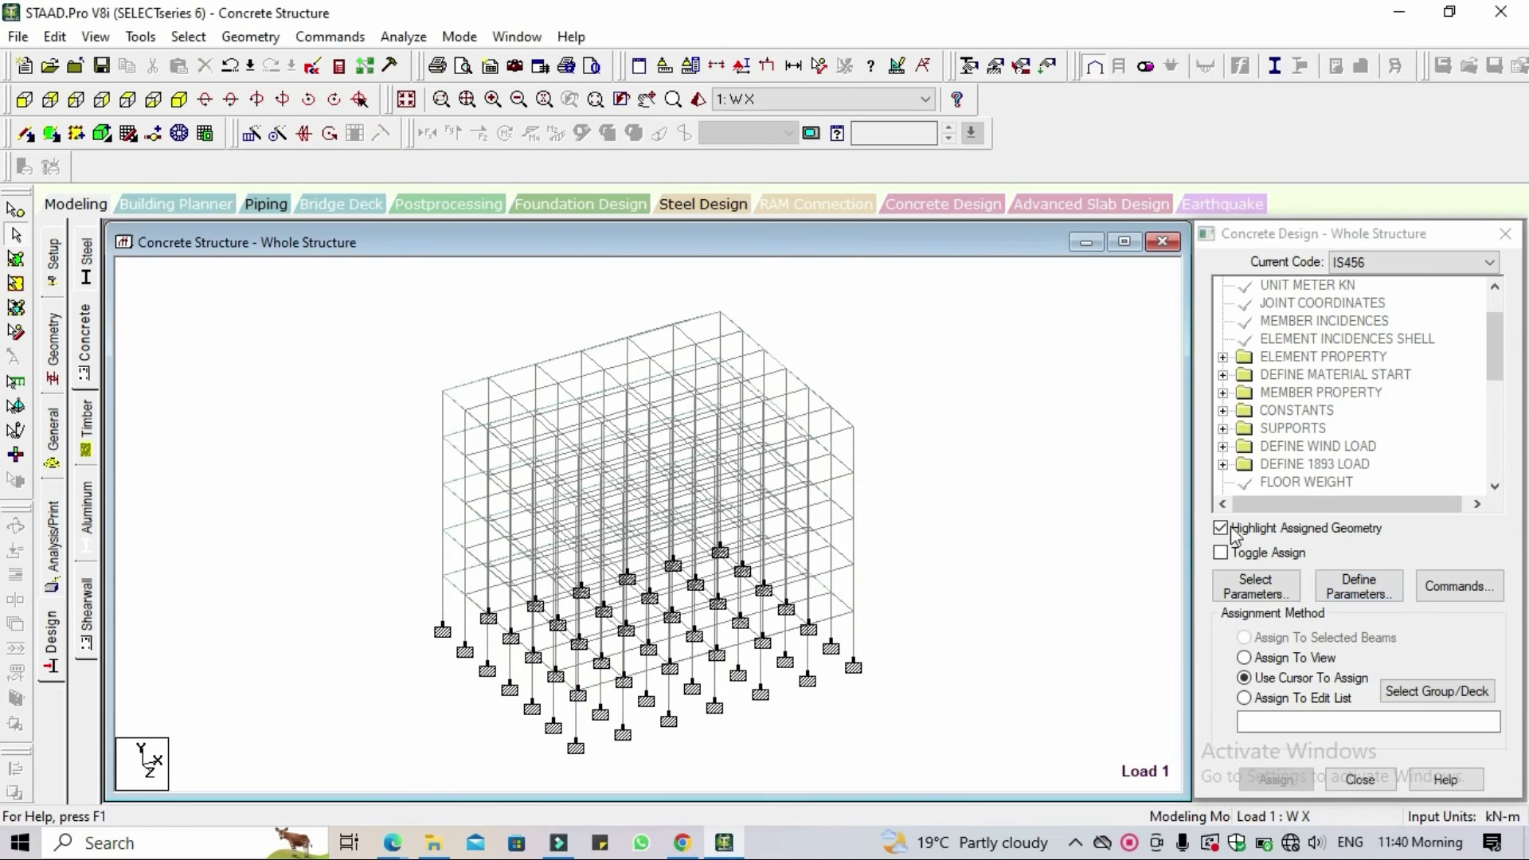
Open the concrete design commands and add the Design Column command.
left_click(1468, 590)
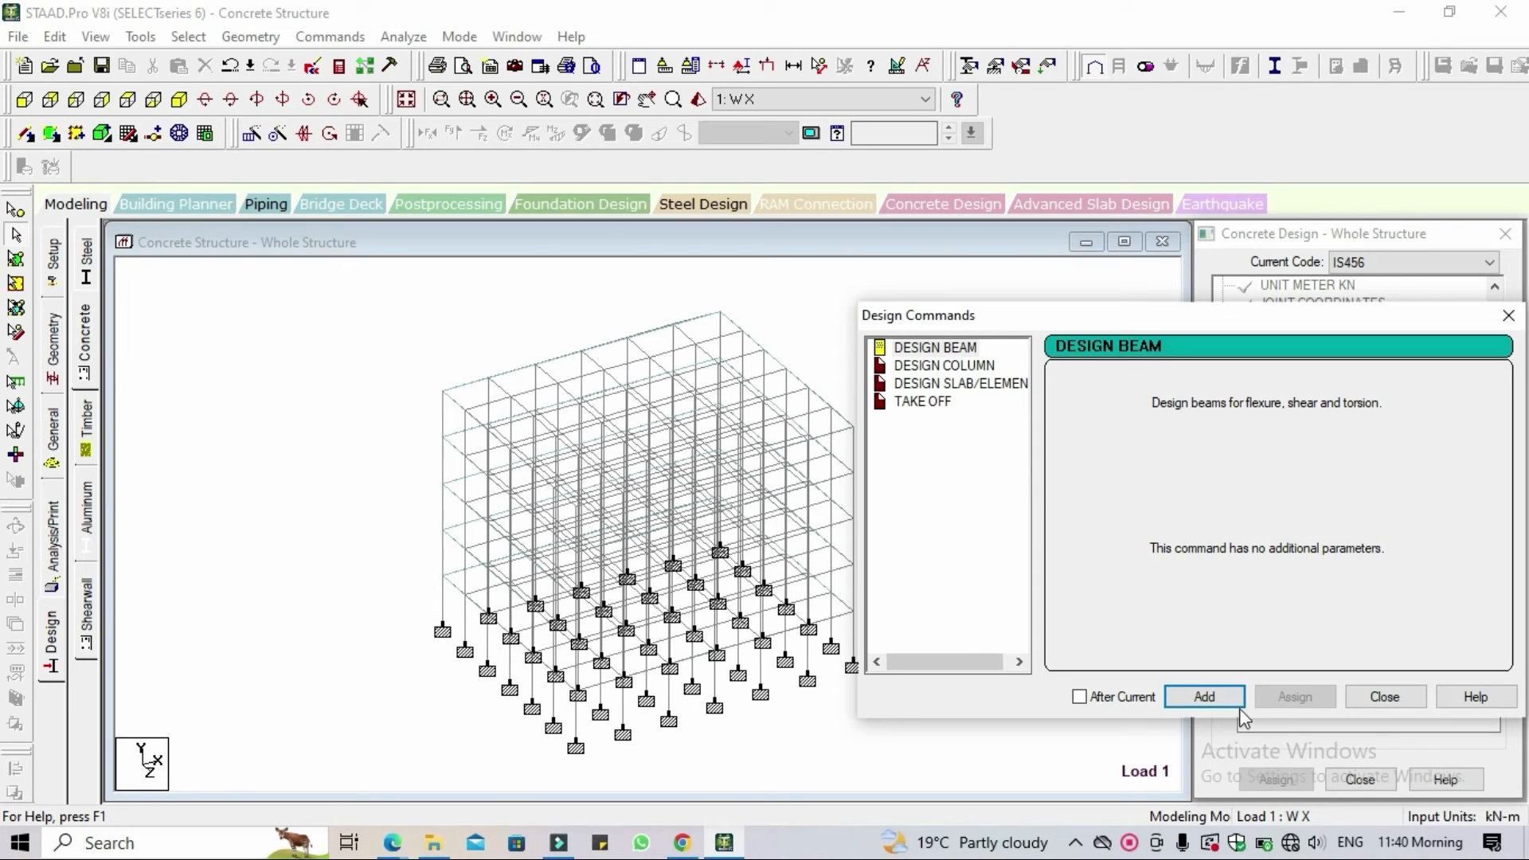
left_click(970, 368)
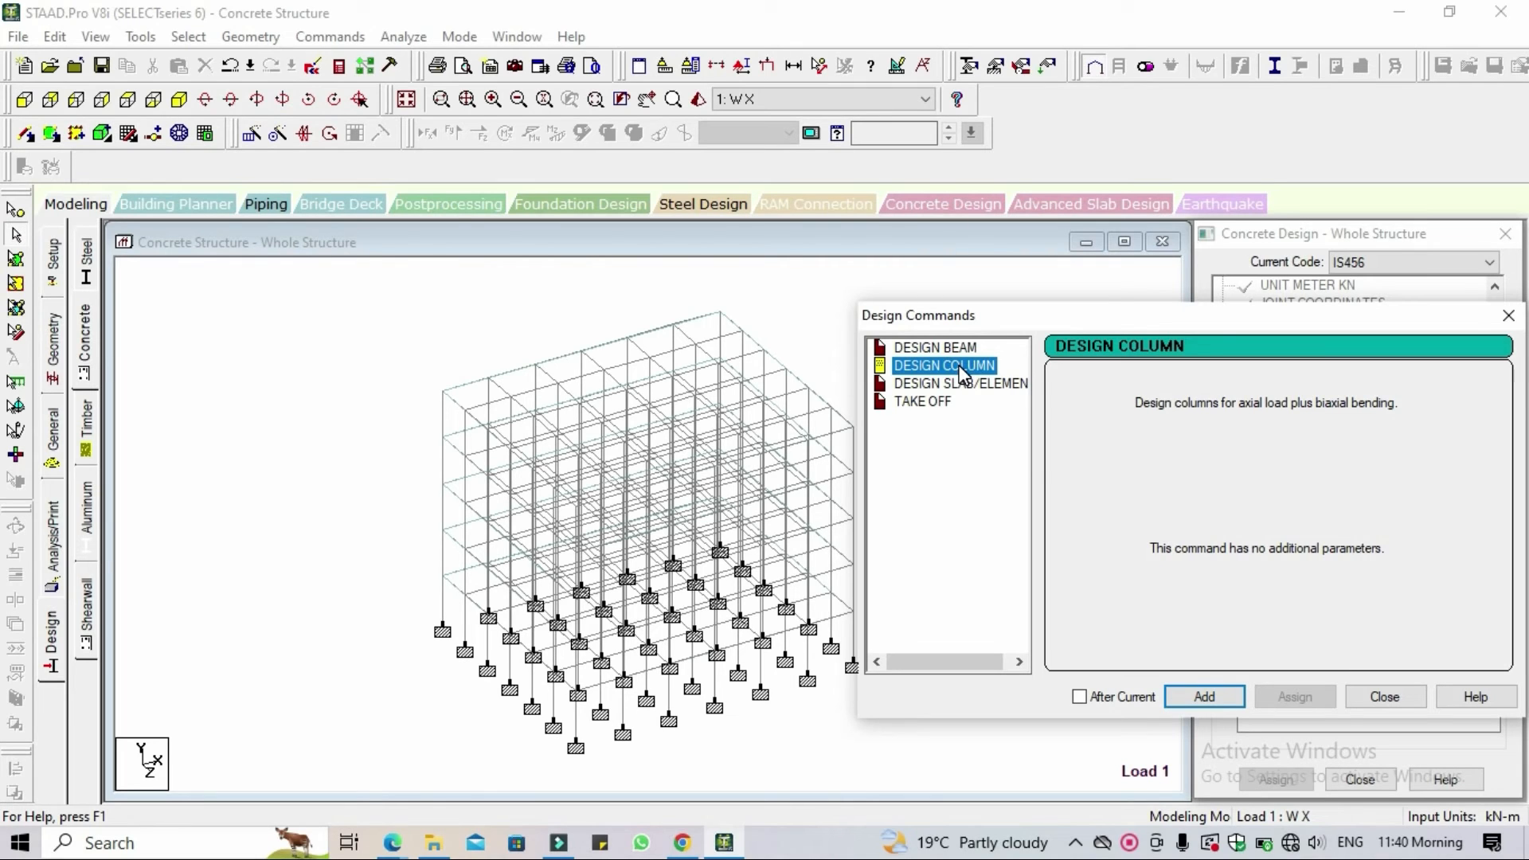
left_click(1219, 692)
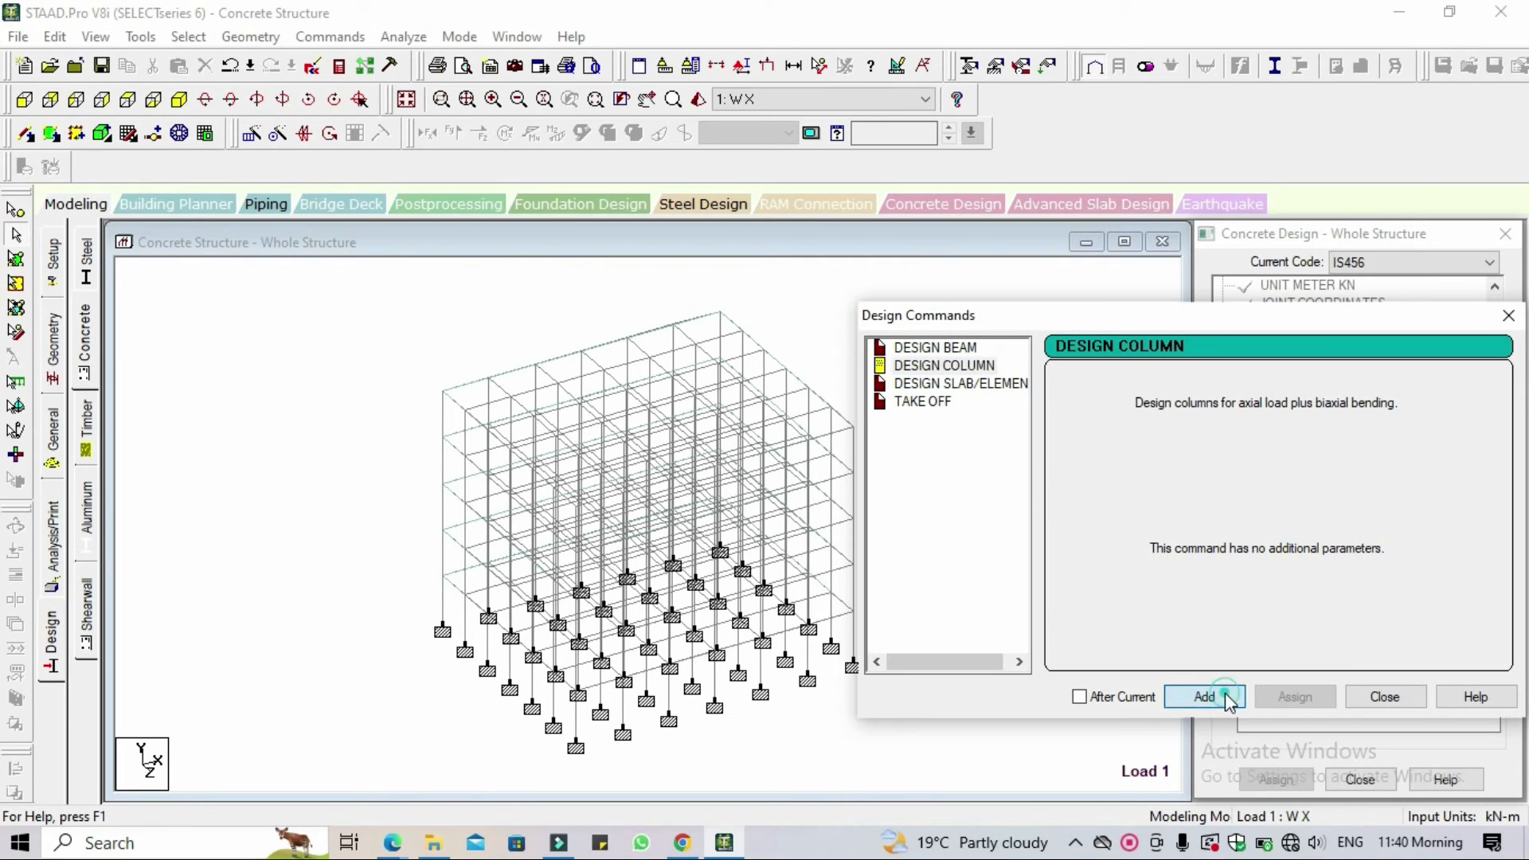
Add the Design Slab/Element and Take Off commands to the concrete design, and close the design commands.
left_click(934, 384)
left_click_drag(1125, 312, 501, 137)
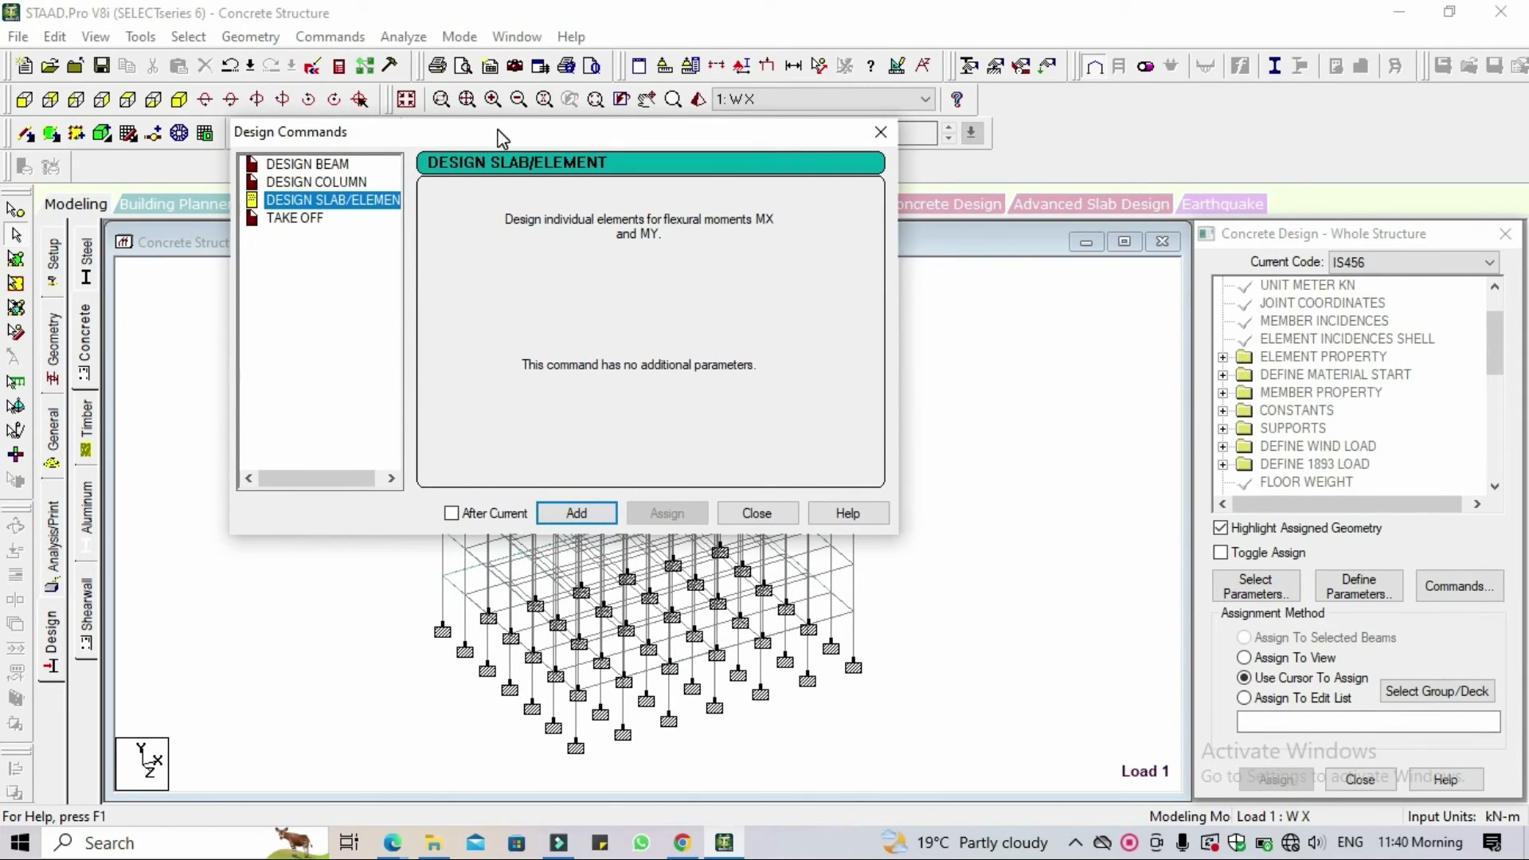
left_click(586, 512)
left_click(307, 217)
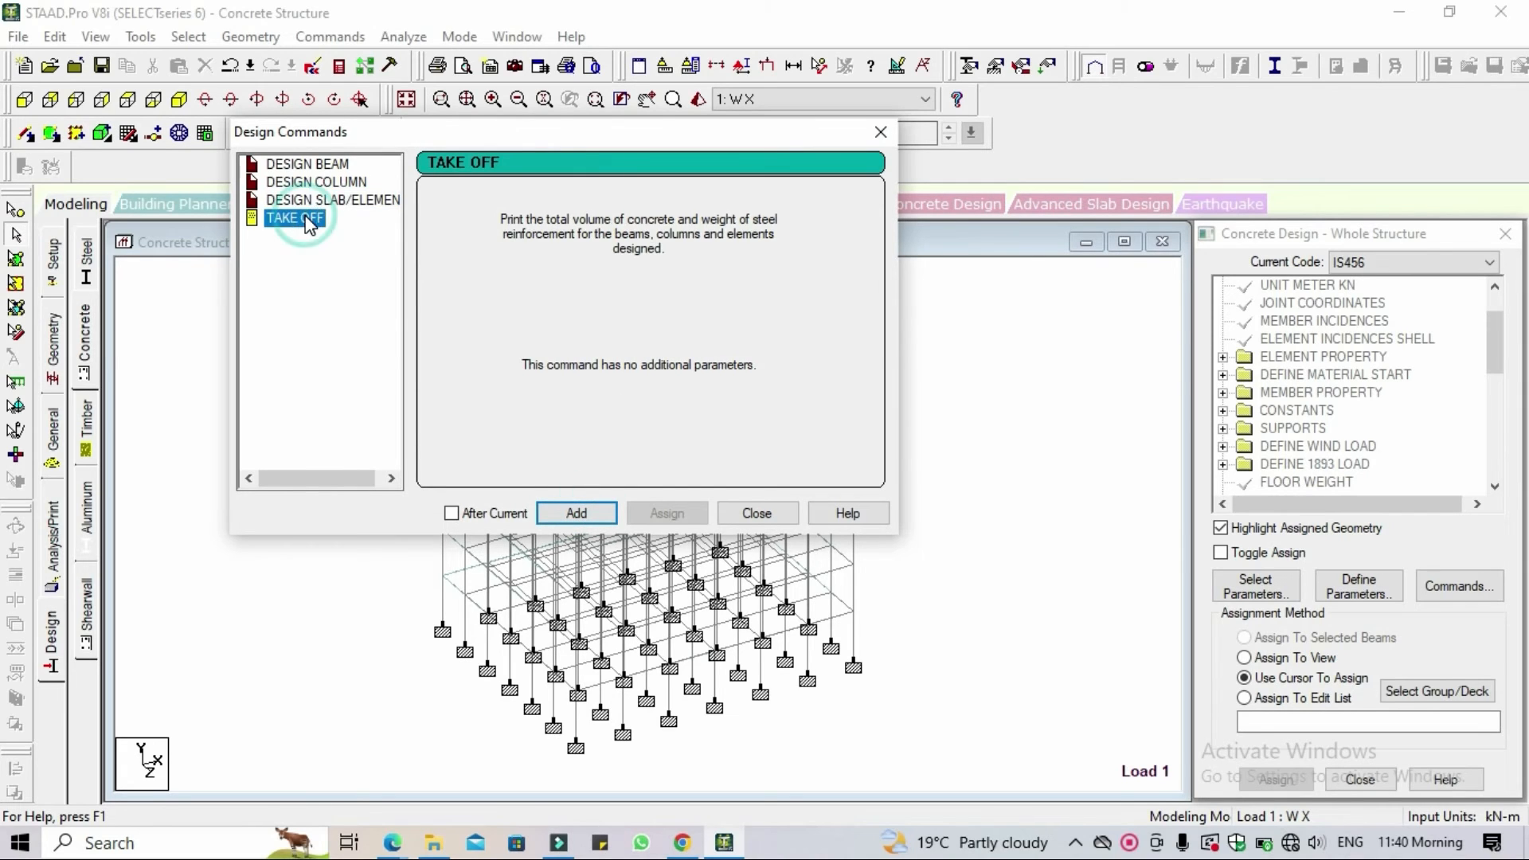
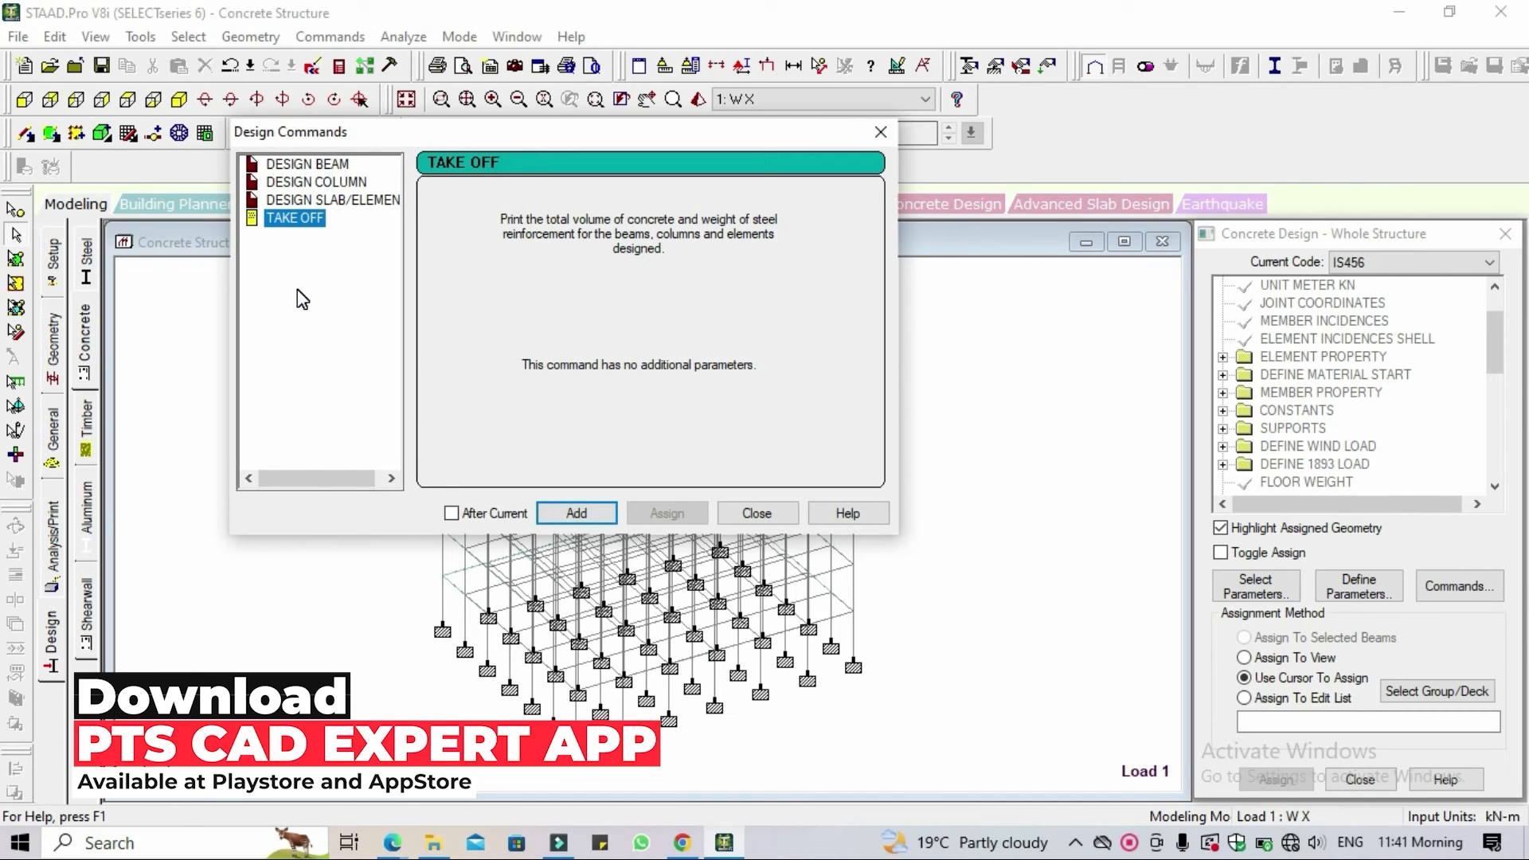
left_click(578, 513)
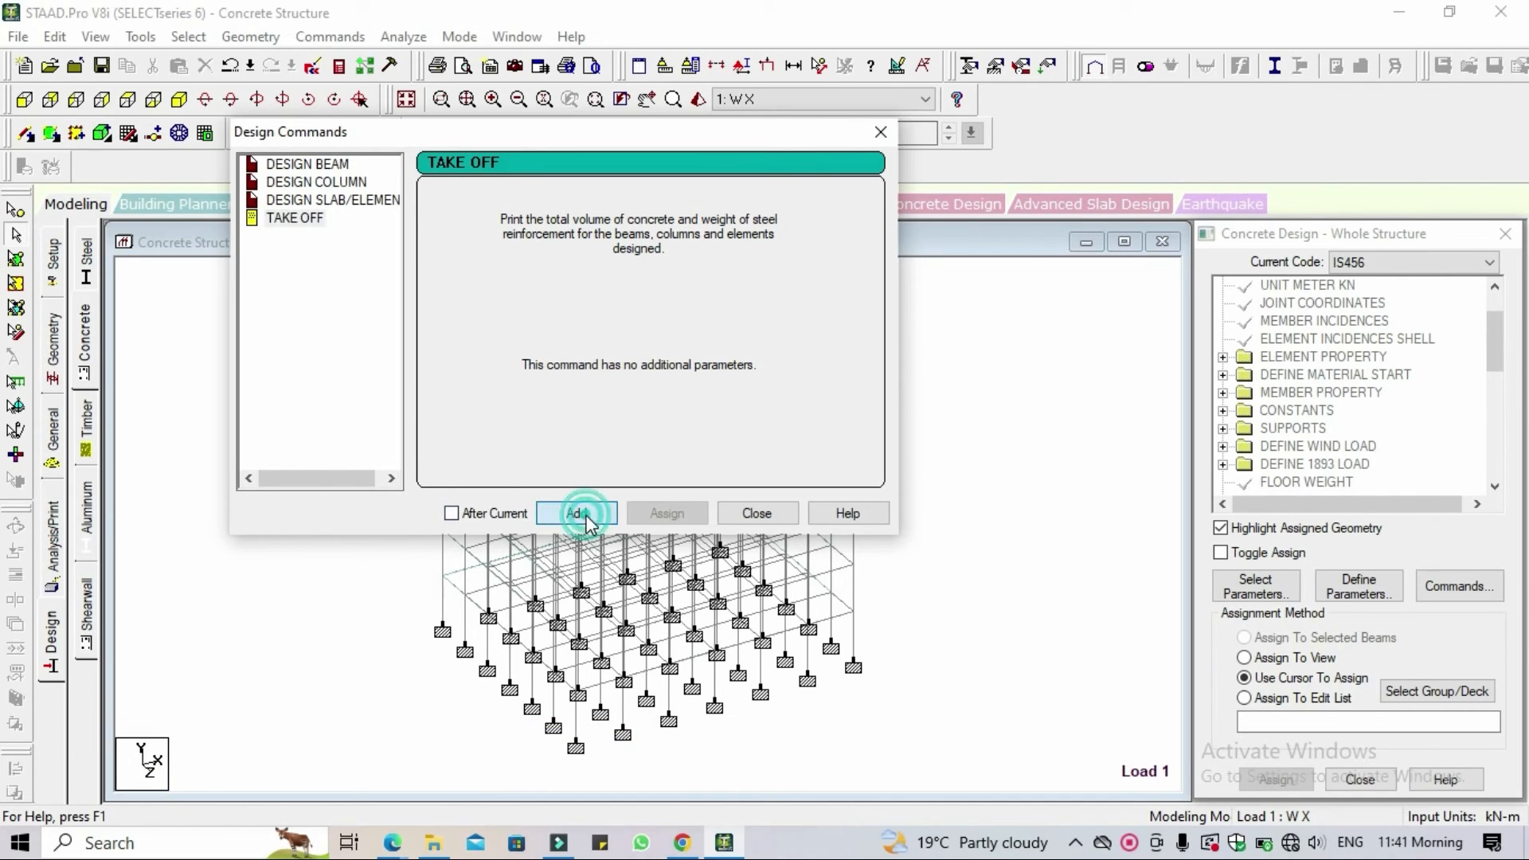
left_click(749, 516)
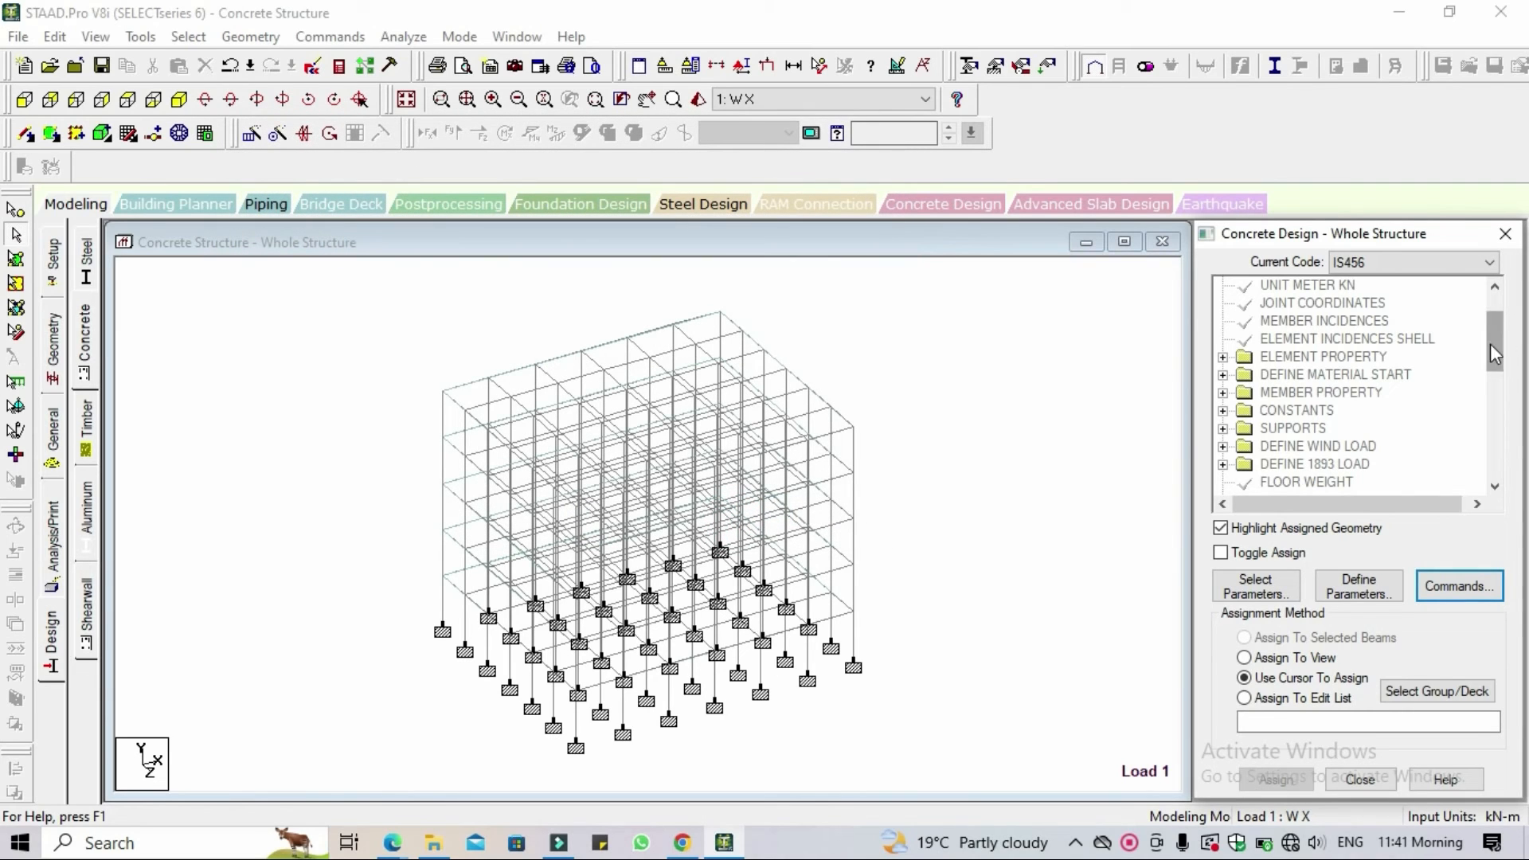
Assign the FC 30000 concrete strength parameter to the whole structure using Assign To View.
left_click_drag(1489, 342, 1486, 458)
left_click(1308, 339)
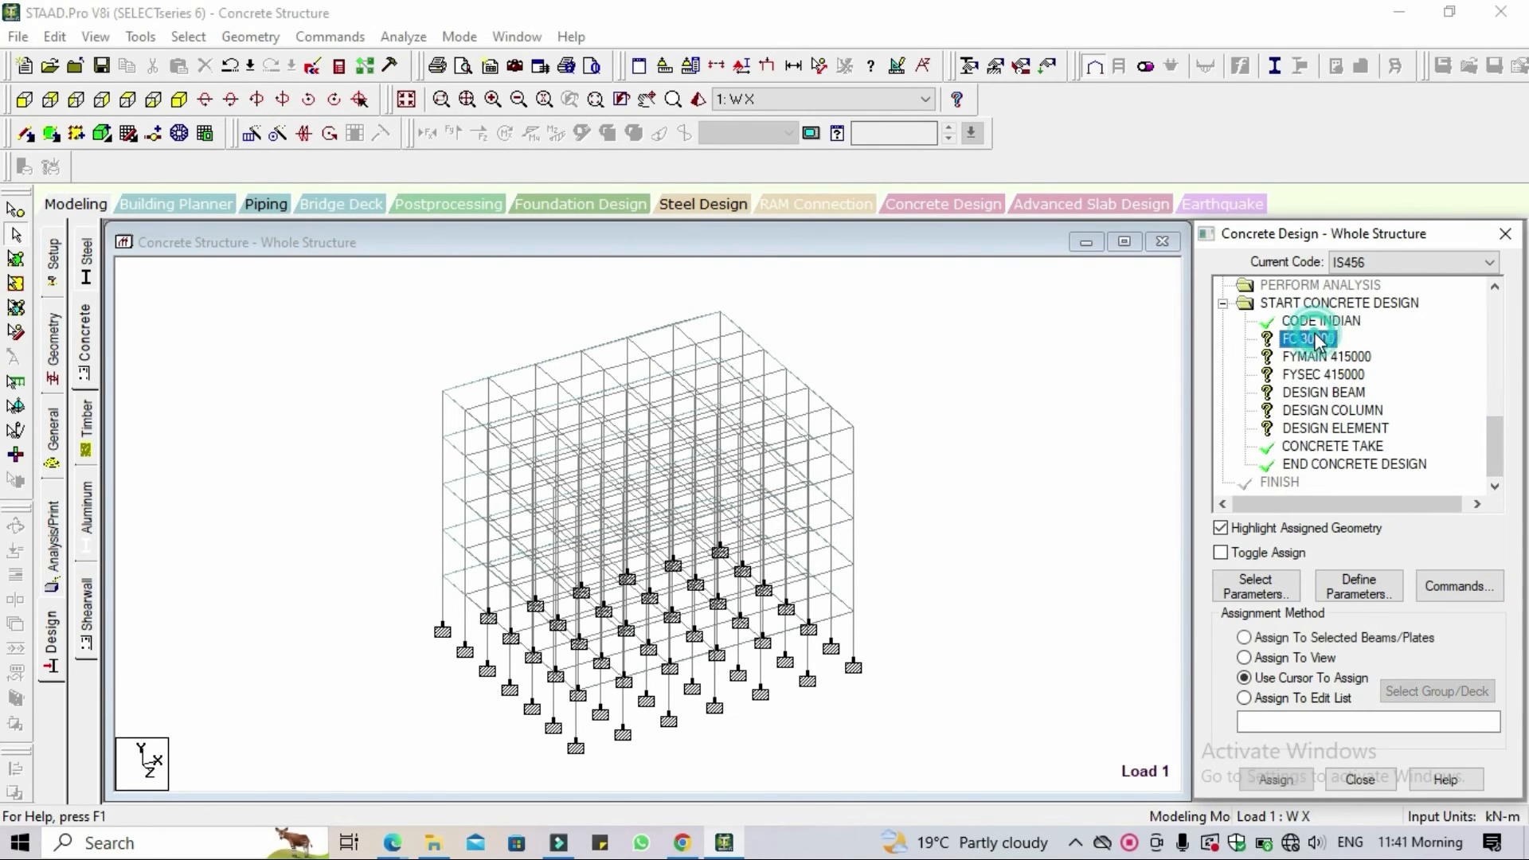
left_click(1296, 658)
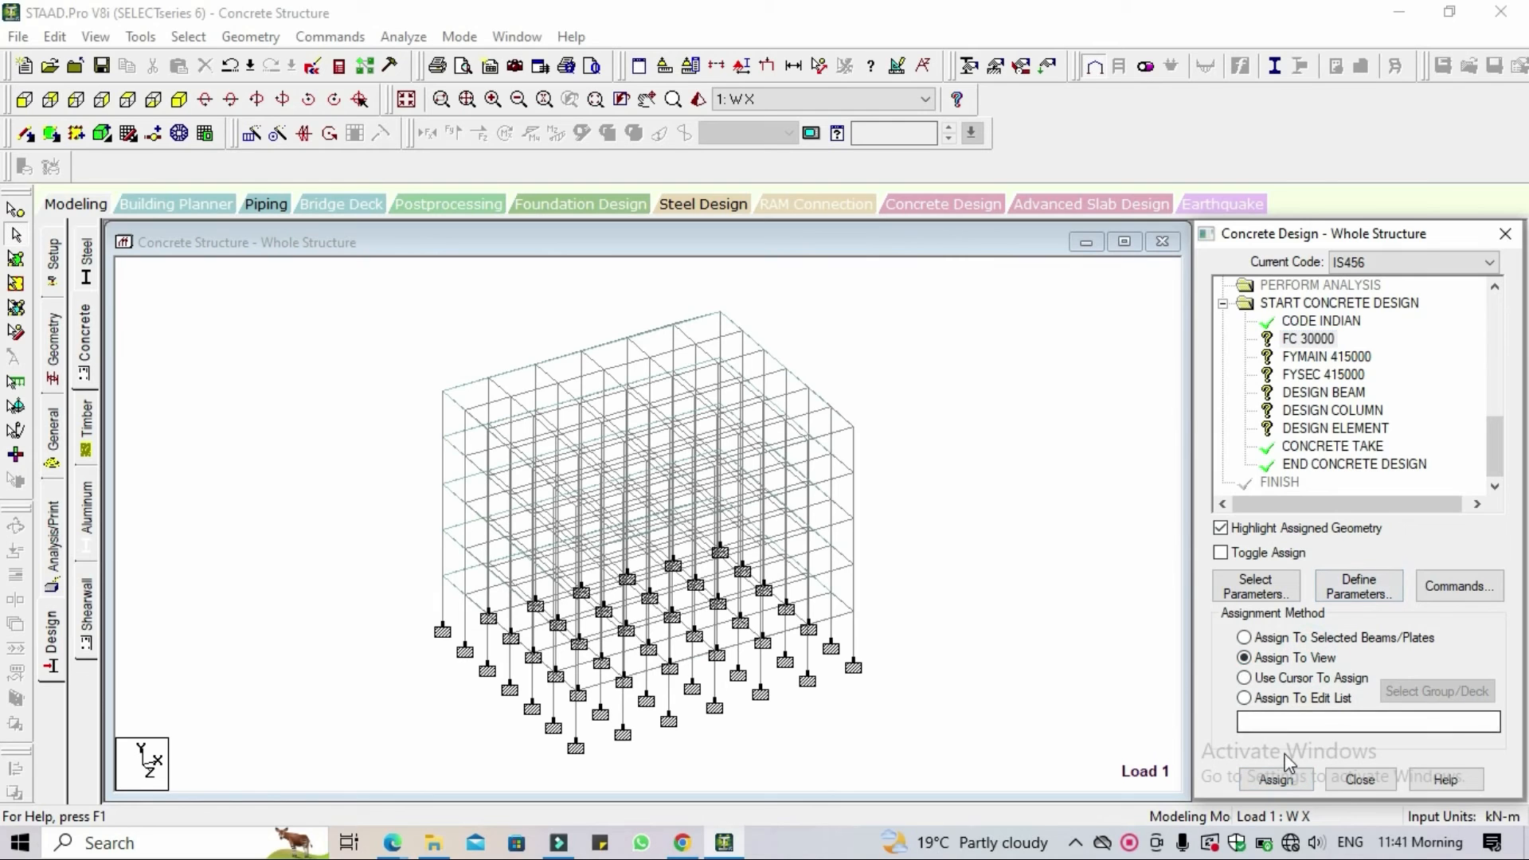
left_click(1278, 780)
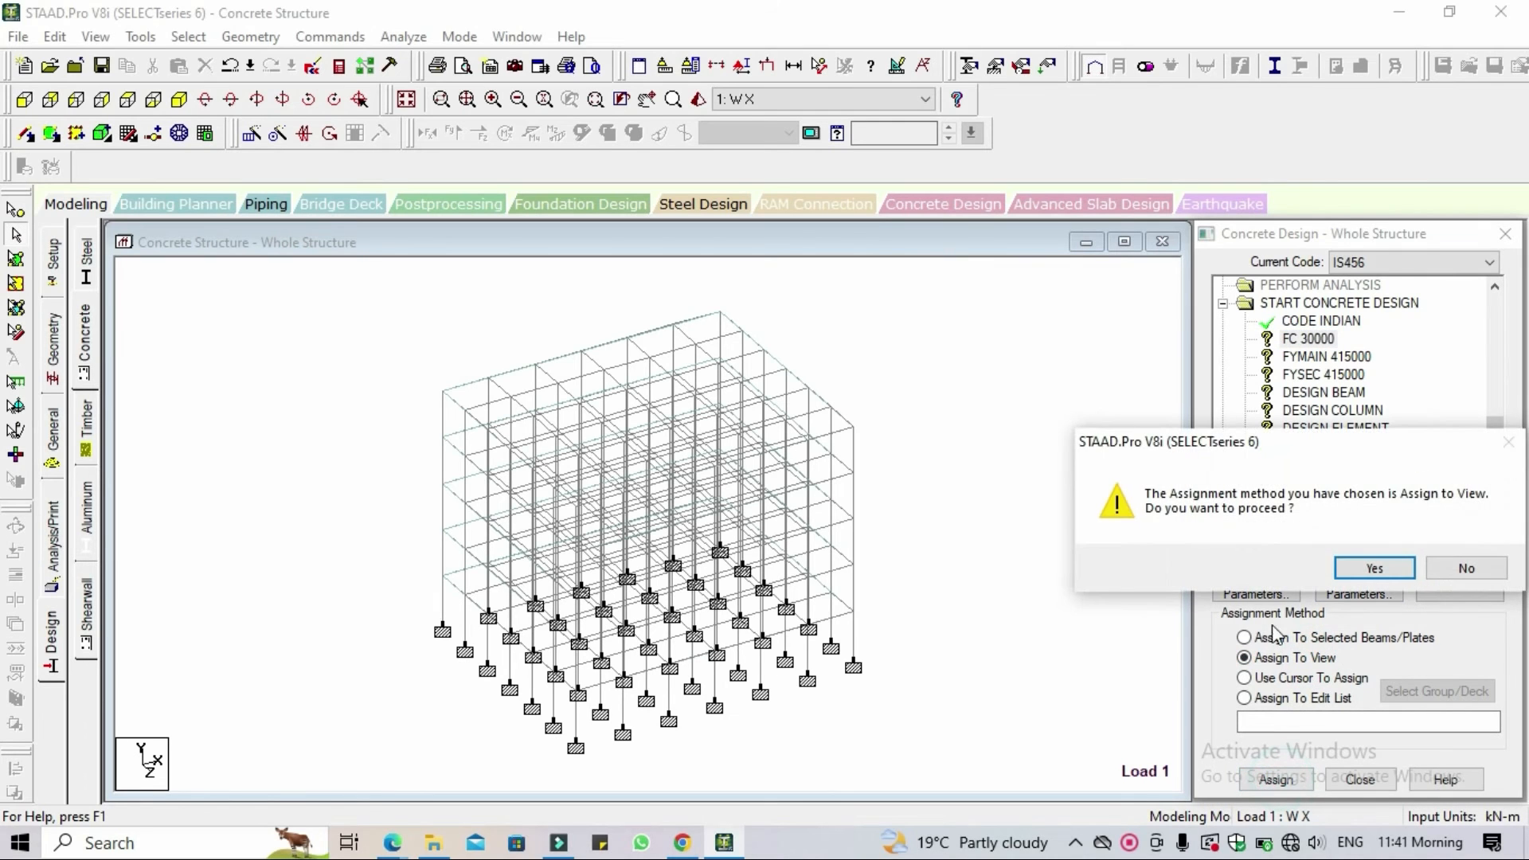
left_click(1376, 569)
Assign the FYMAIN 415000 main reinforcement parameter to the entire view.
left_click(1328, 357)
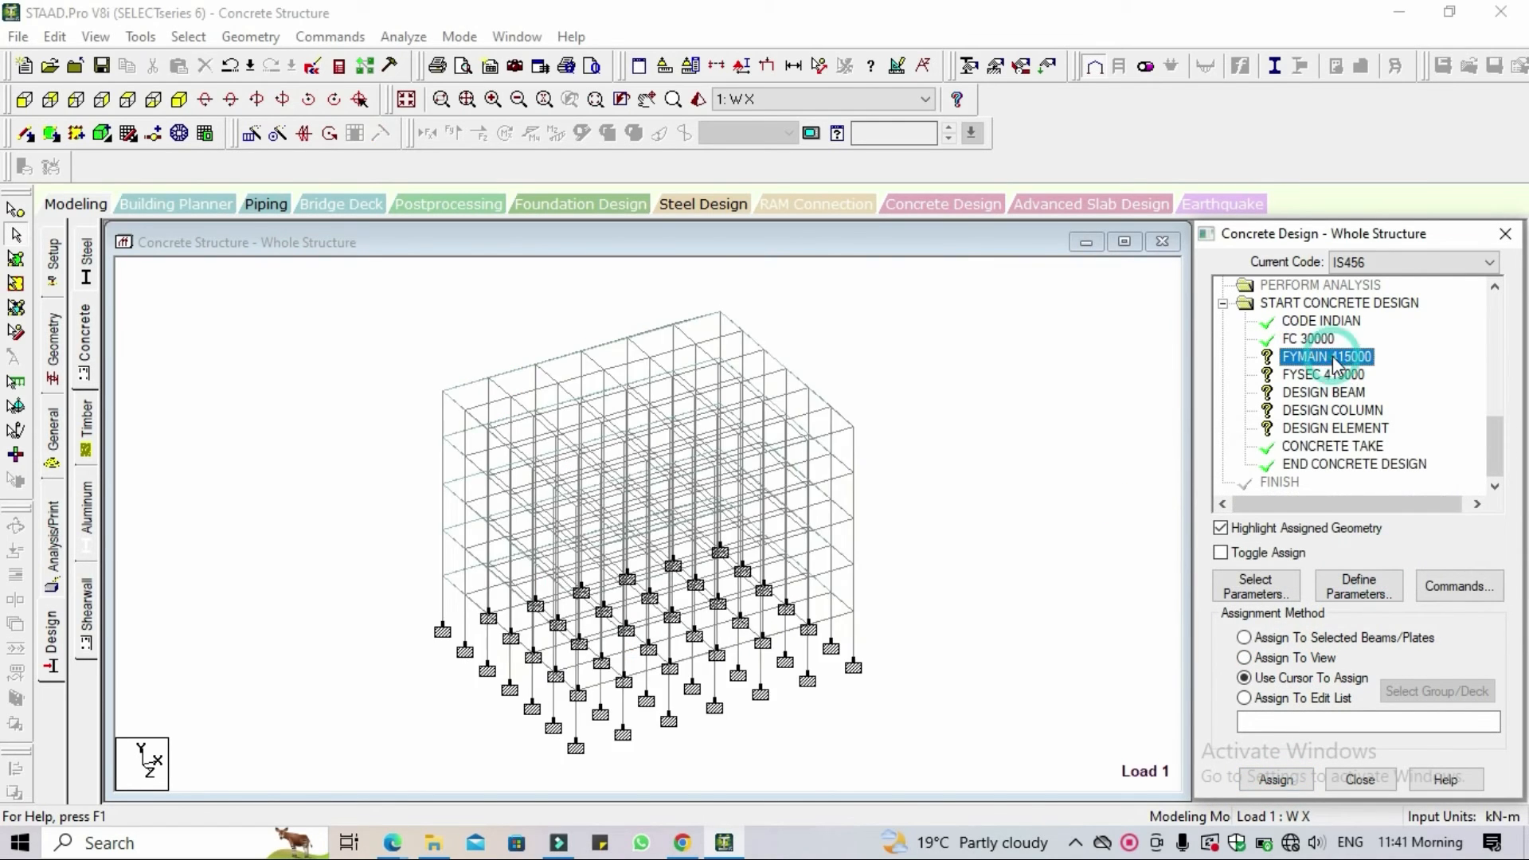
left_click(1244, 658)
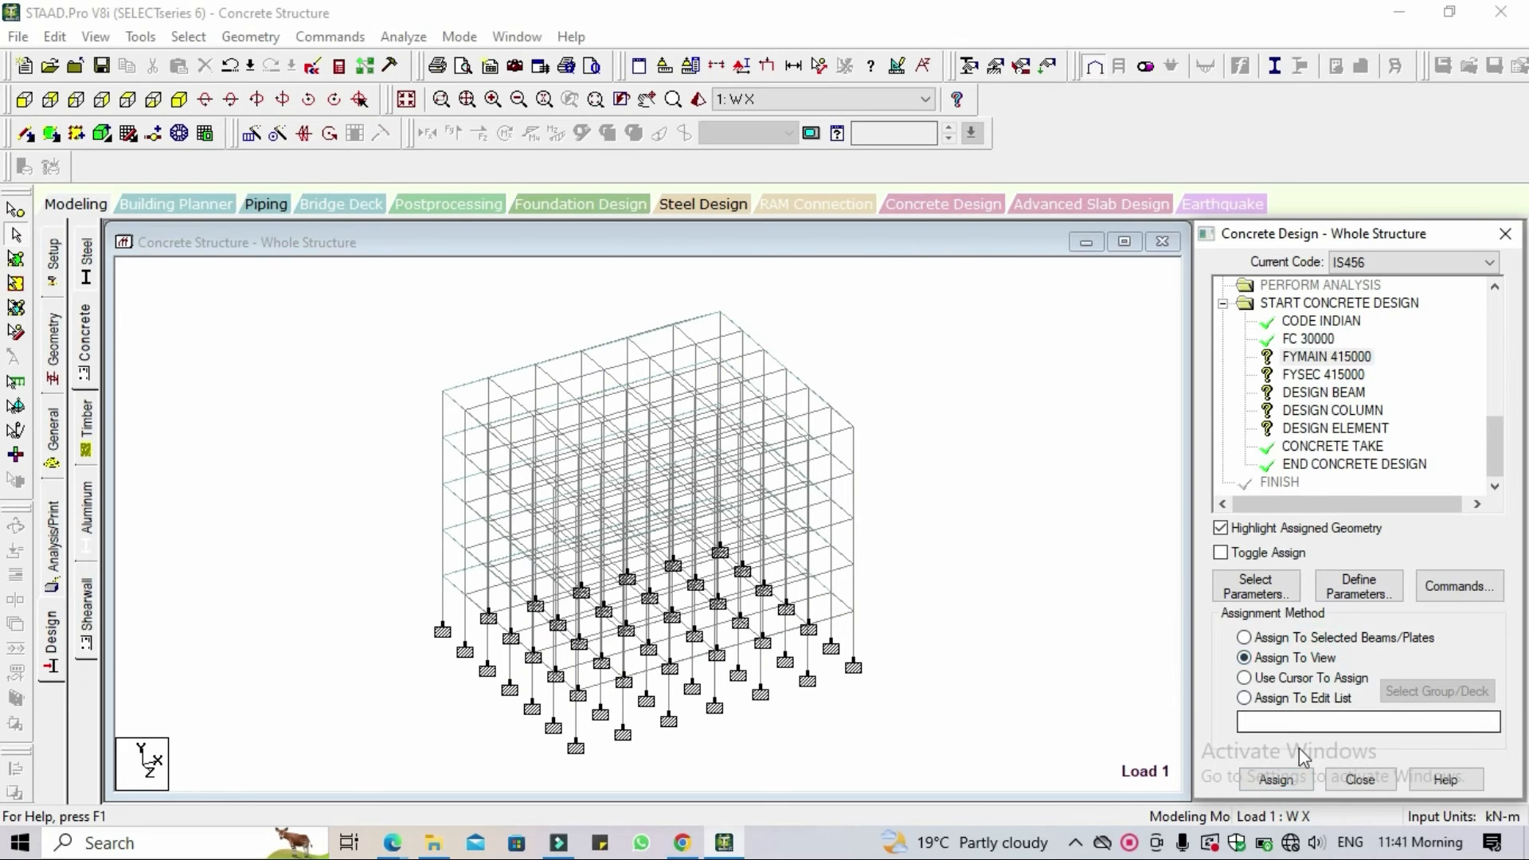
left_click(1290, 784)
left_click(1367, 567)
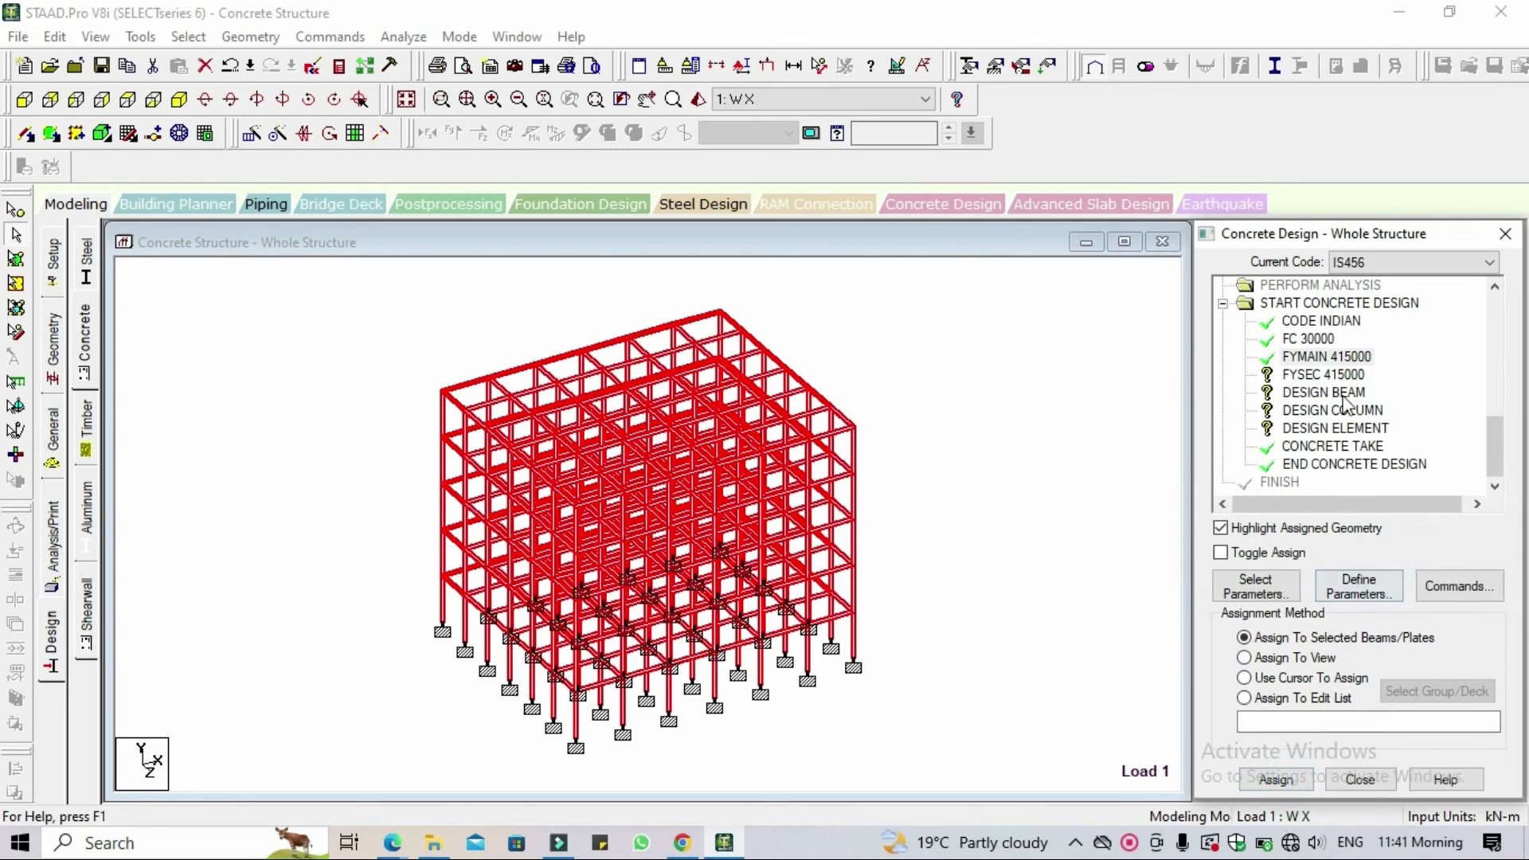
Assign the FYSEC 415000 shear reinforcement parameter to the entire view.
left_click(1339, 376)
left_click(1244, 658)
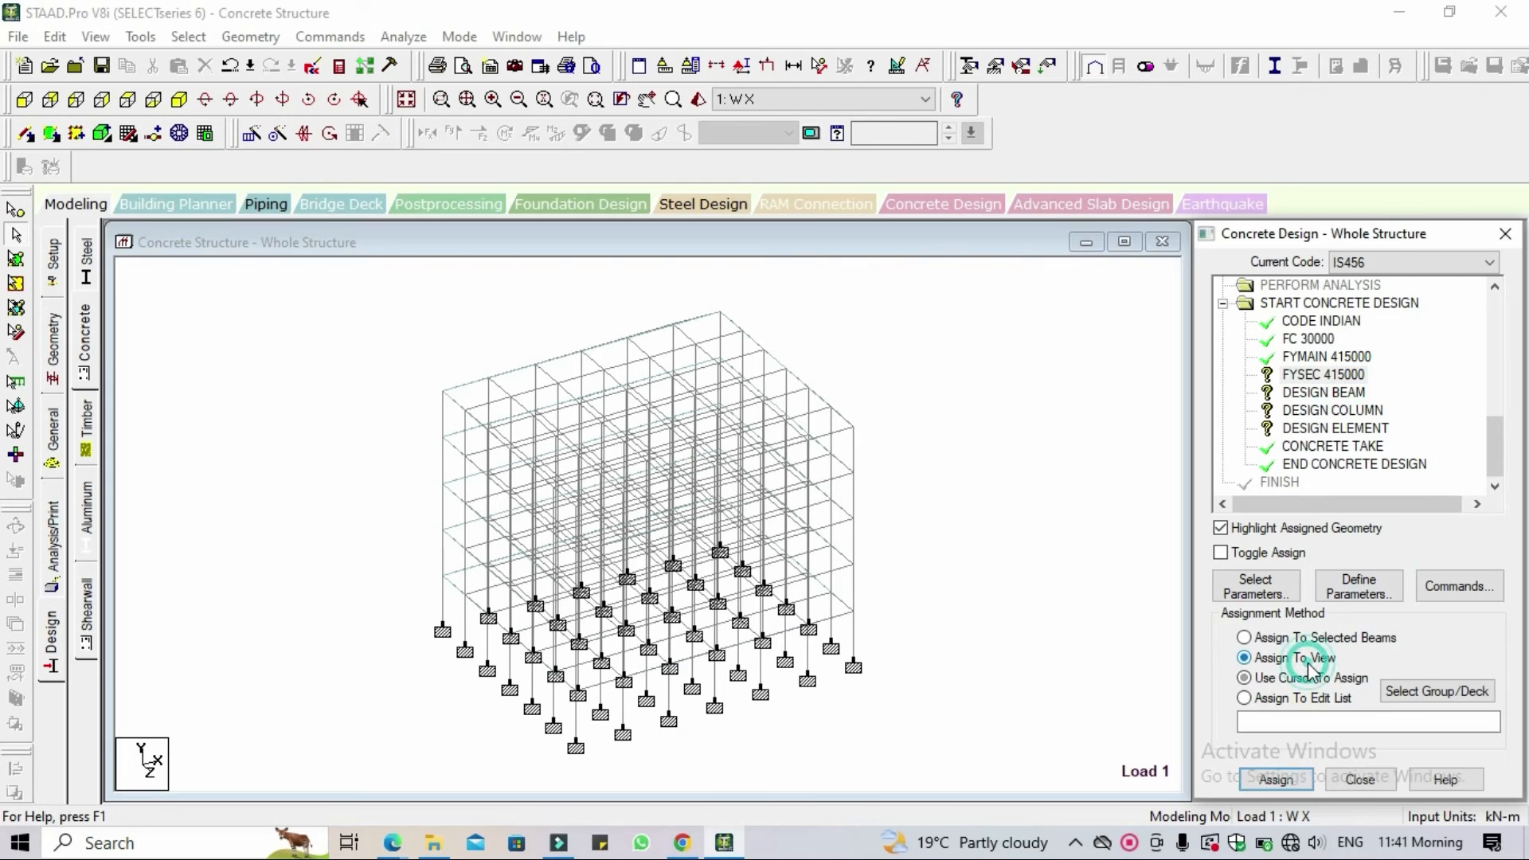
left_click(1290, 784)
left_click(1361, 567)
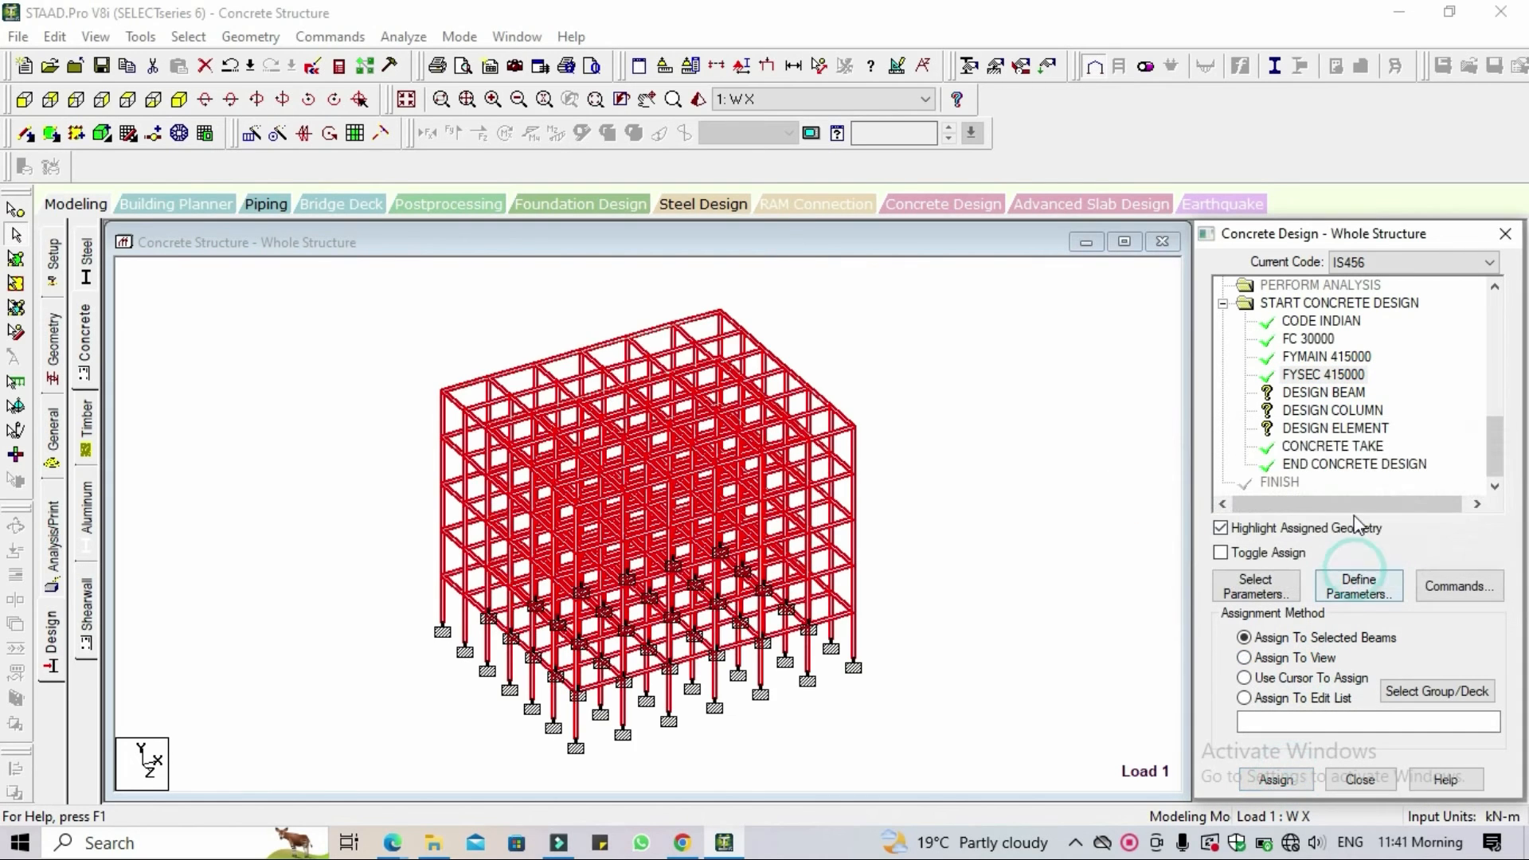
Select all beams parallel to X and Z and assign the Design Beam command to them.
left_click(1322, 392)
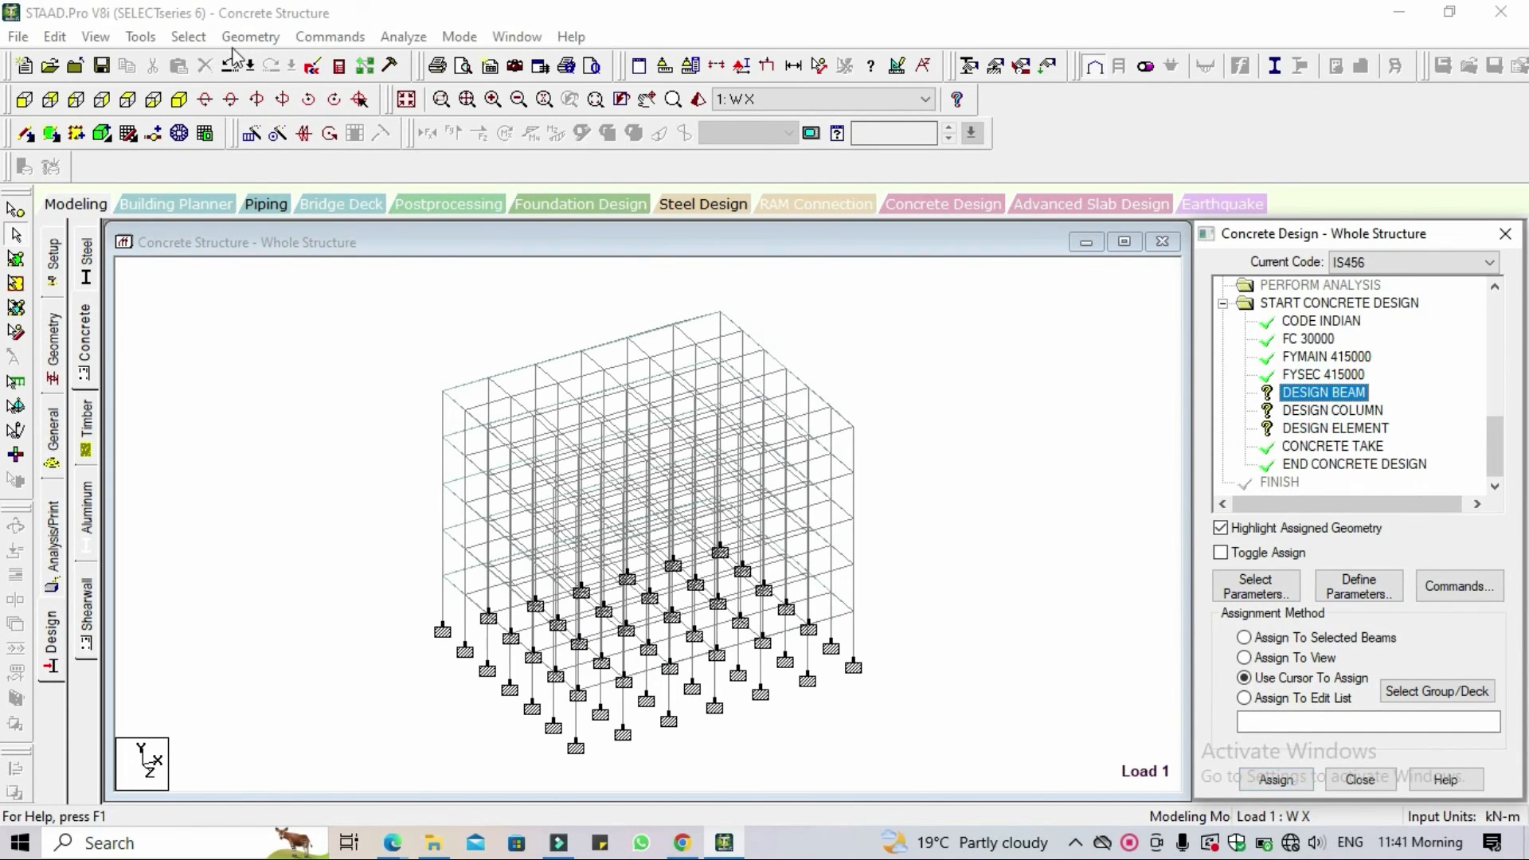
left_click(199, 41)
mouse_move(308, 437)
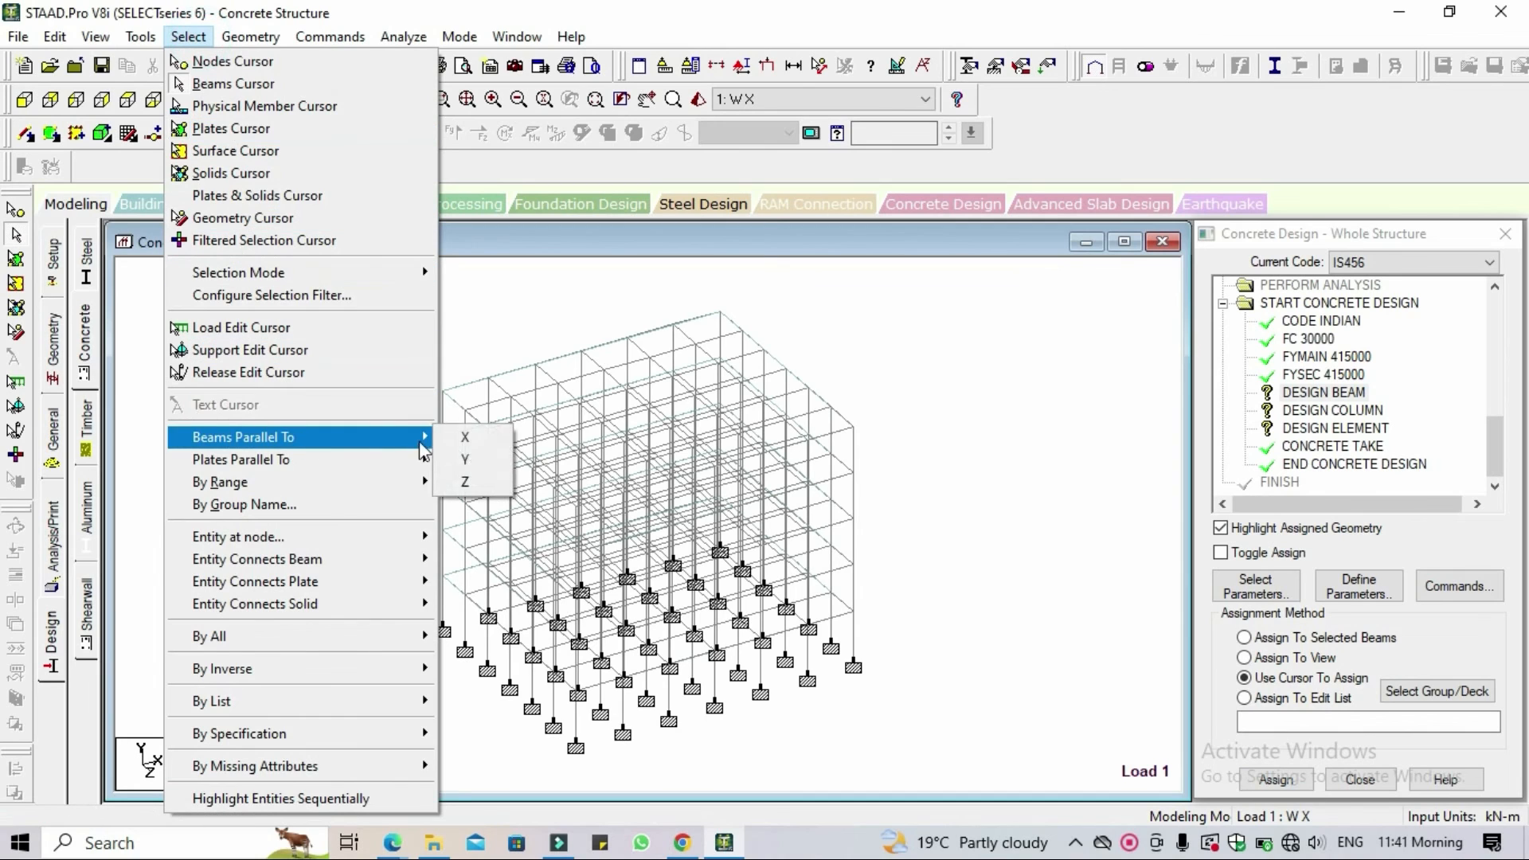
left_click(494, 440)
left_click(189, 36)
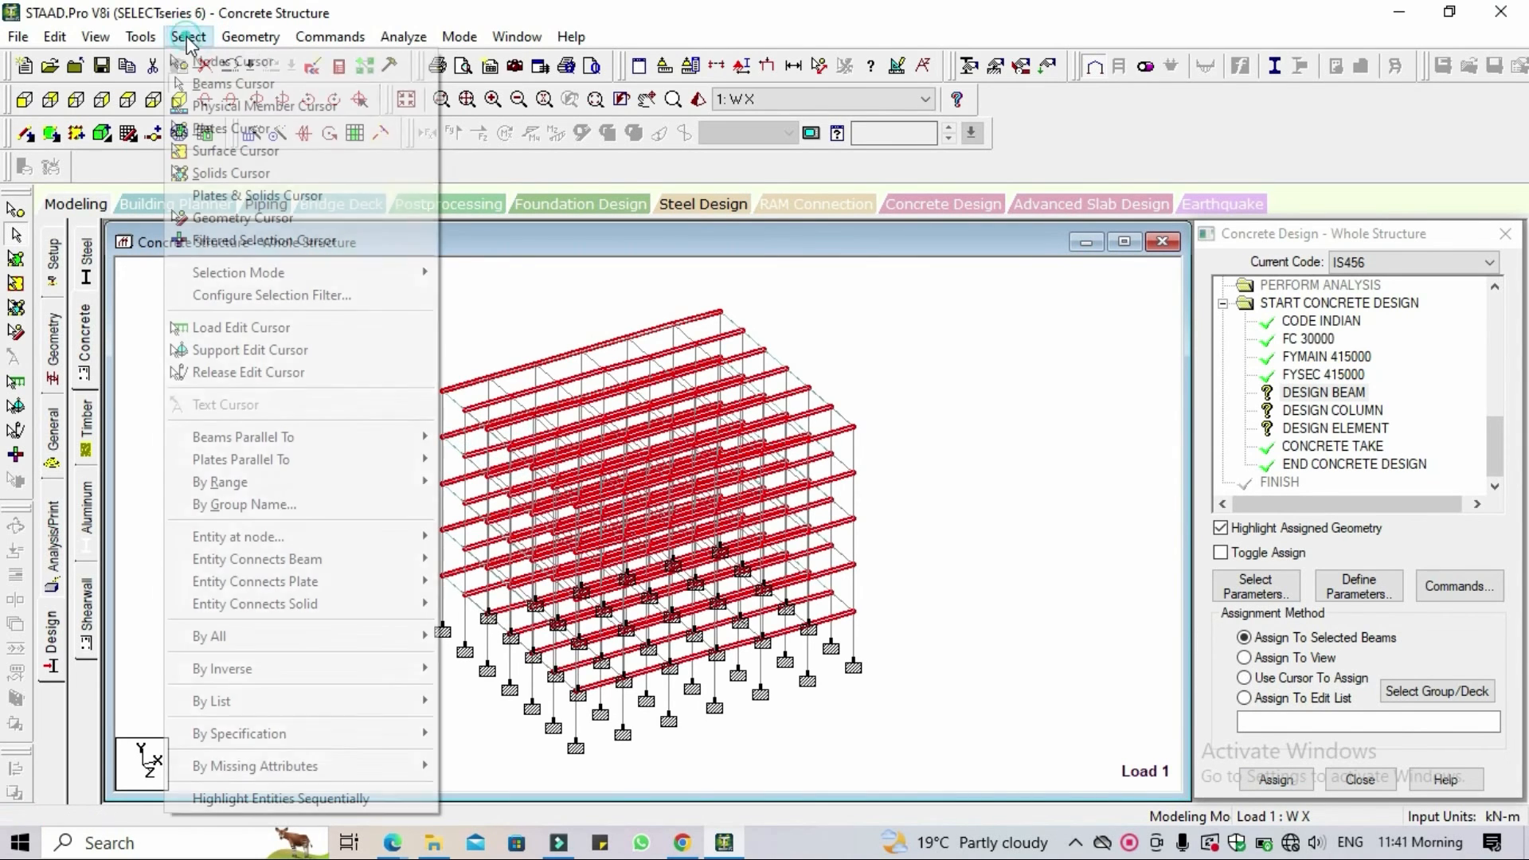
mouse_move(350, 437)
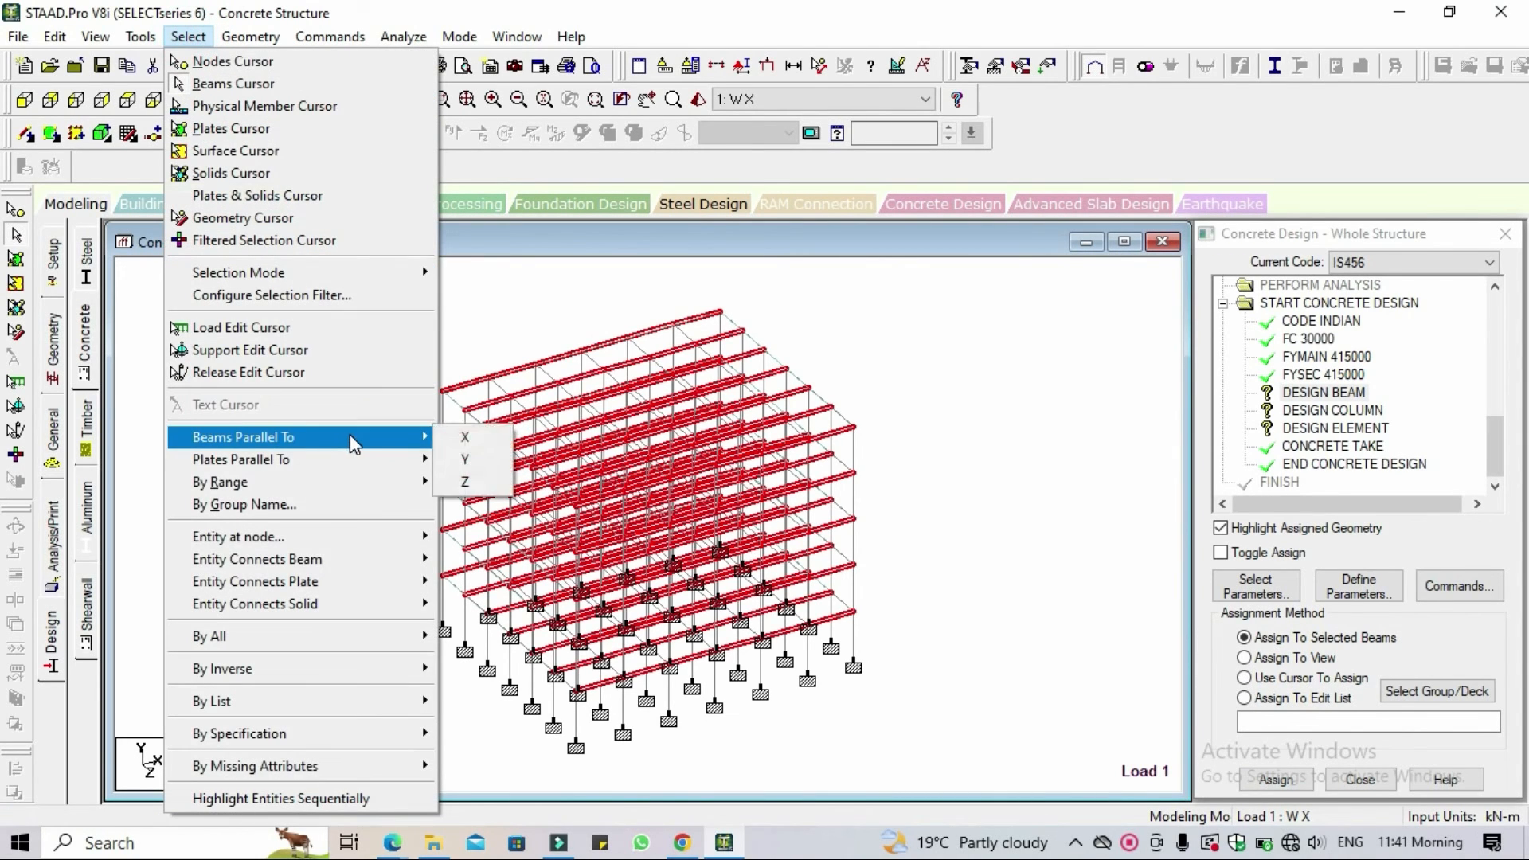
left_click(498, 487)
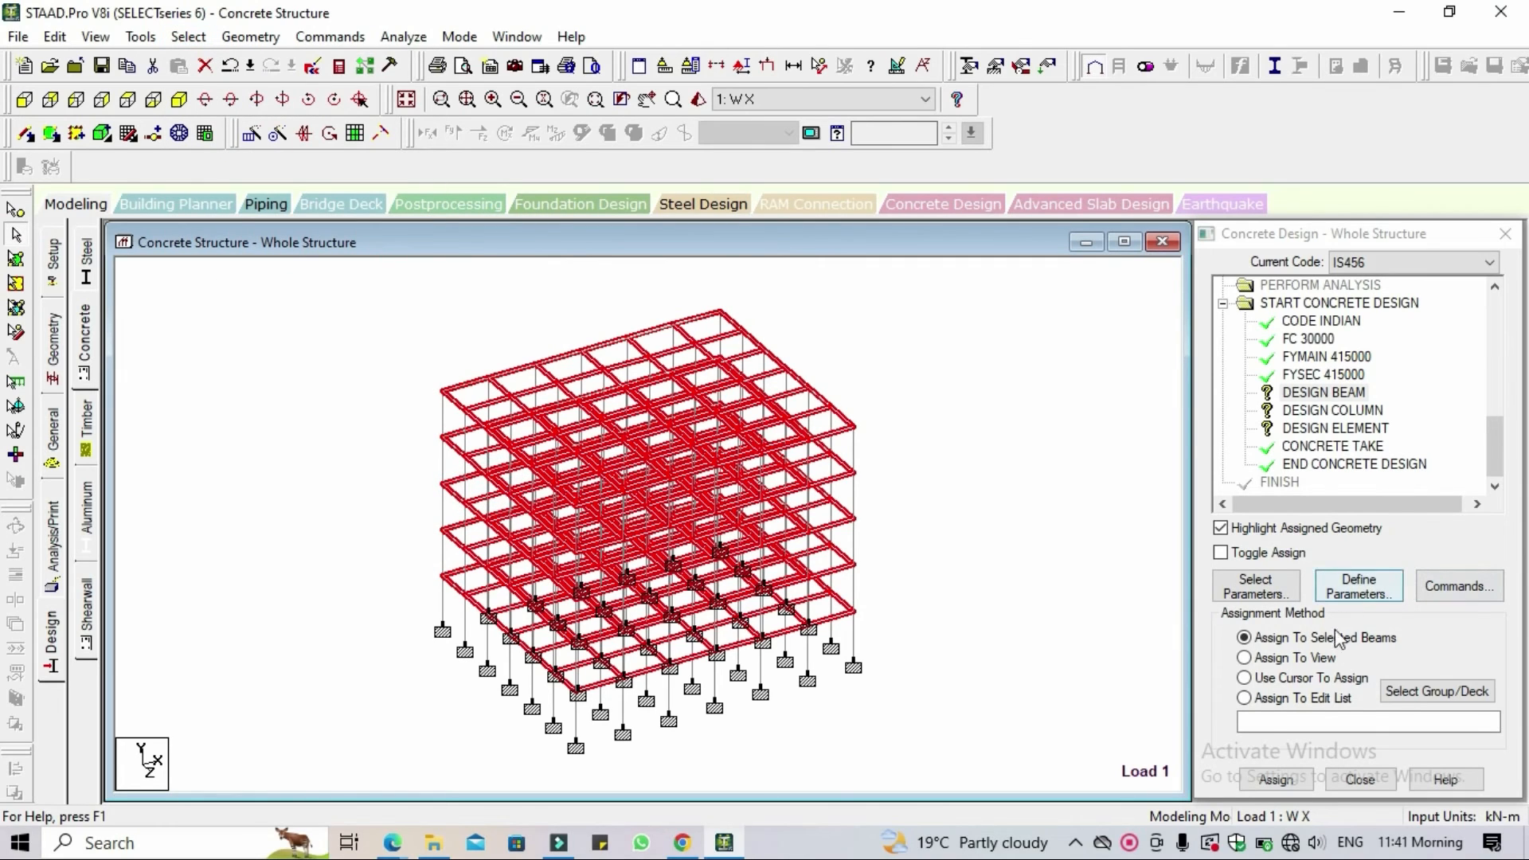
left_click(1284, 780)
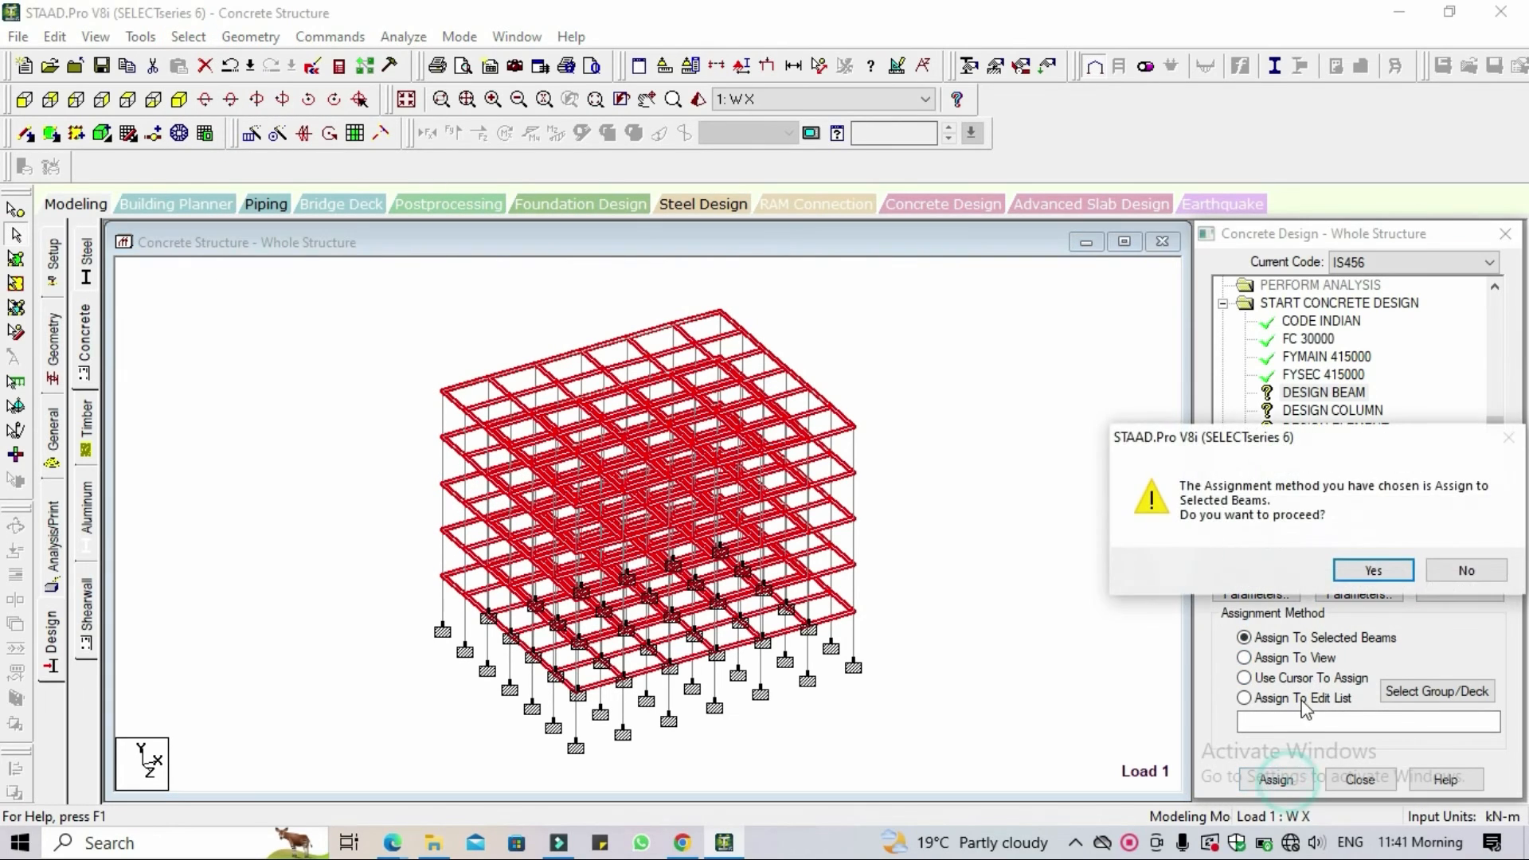
left_click(1398, 572)
Select all members parallel to Y and assign the Design Column command to these columns.
left_click(1332, 411)
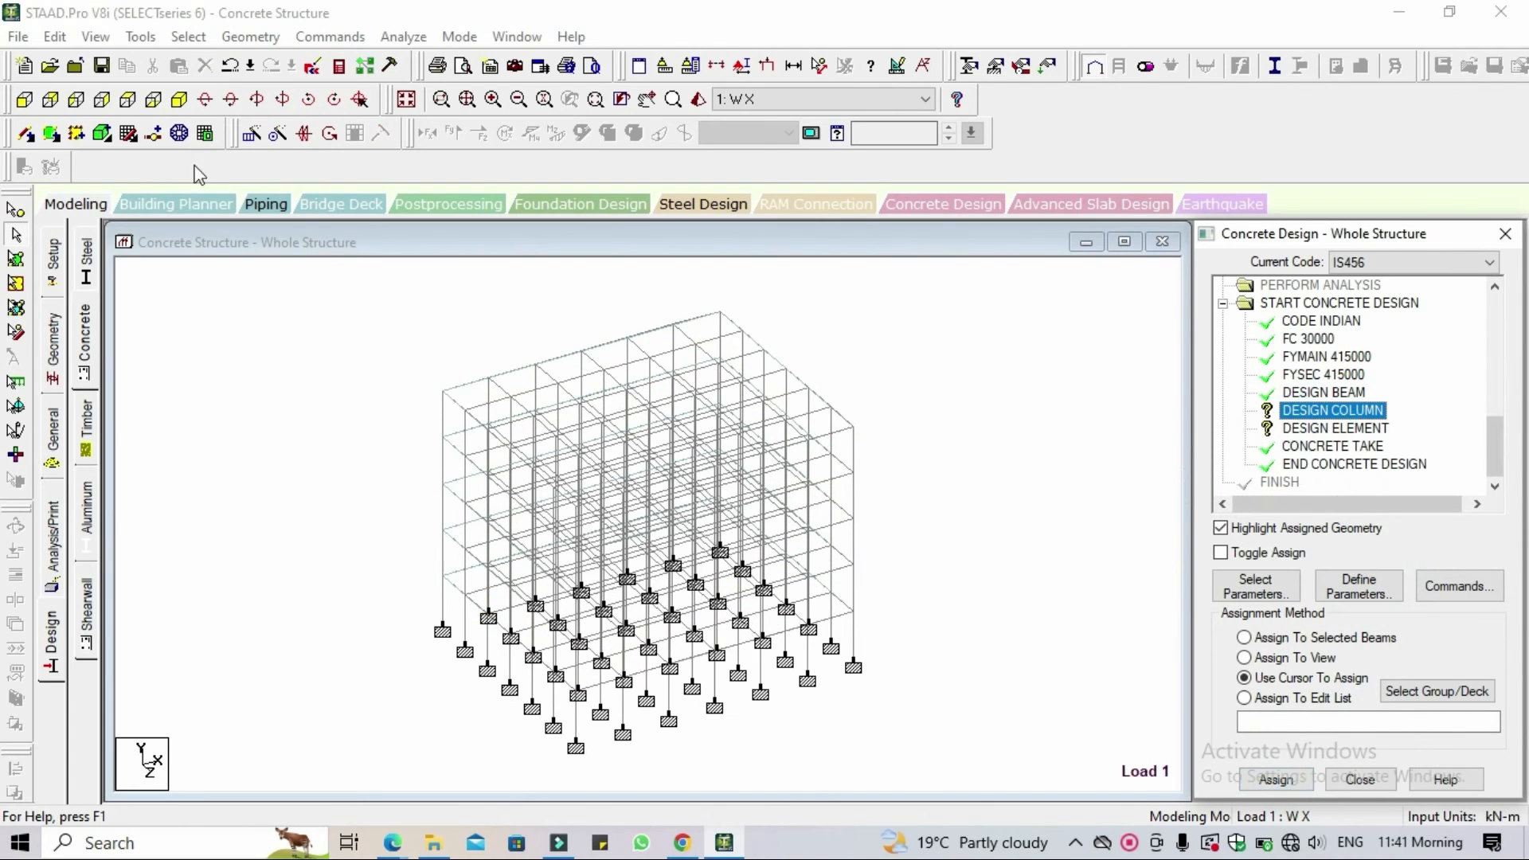
left_click(191, 38)
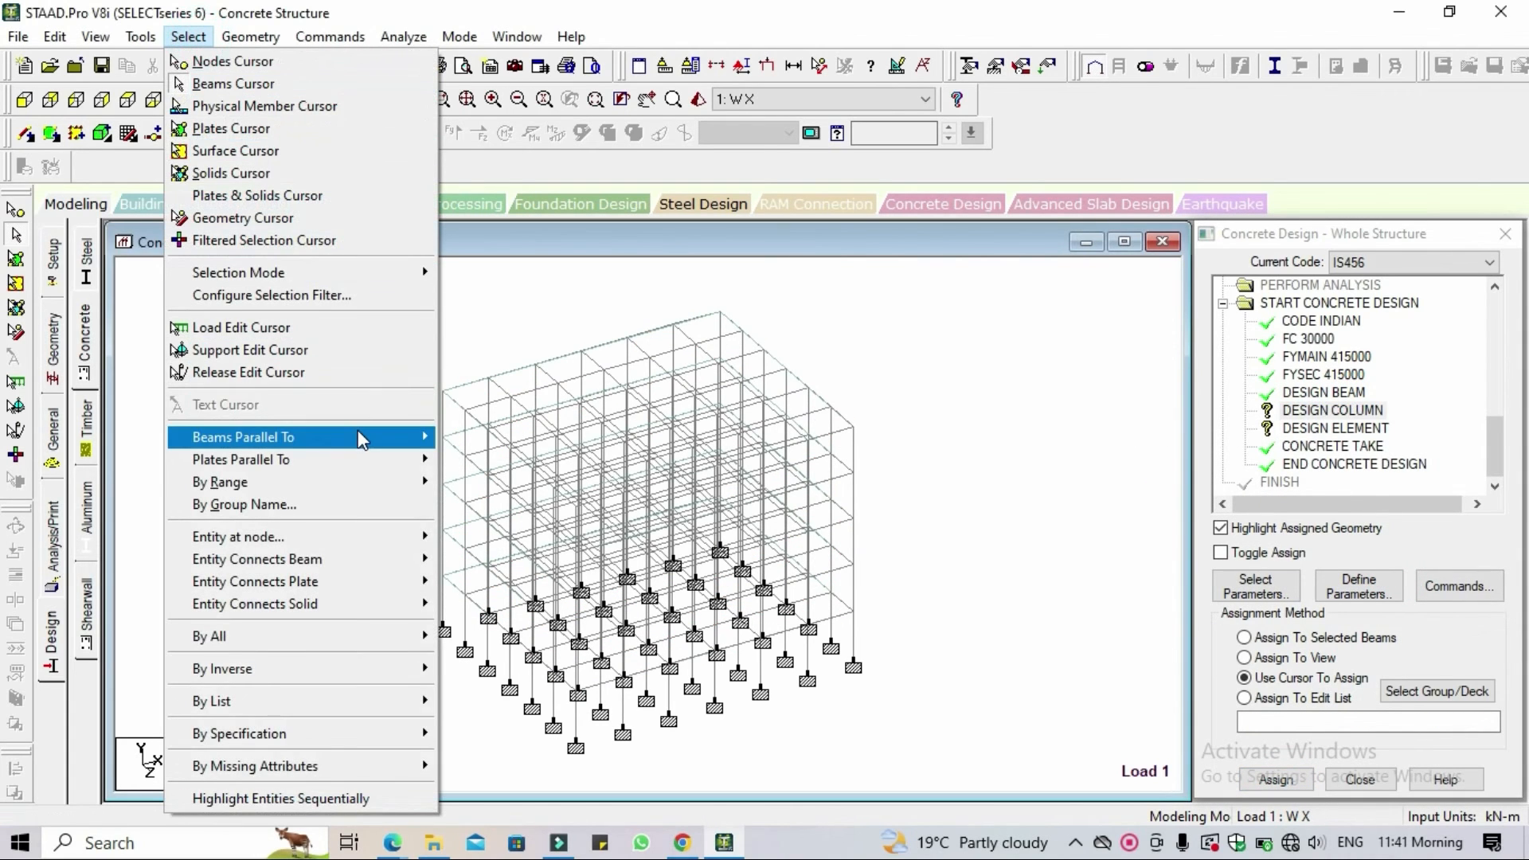
mouse_move(364, 440)
left_click(495, 462)
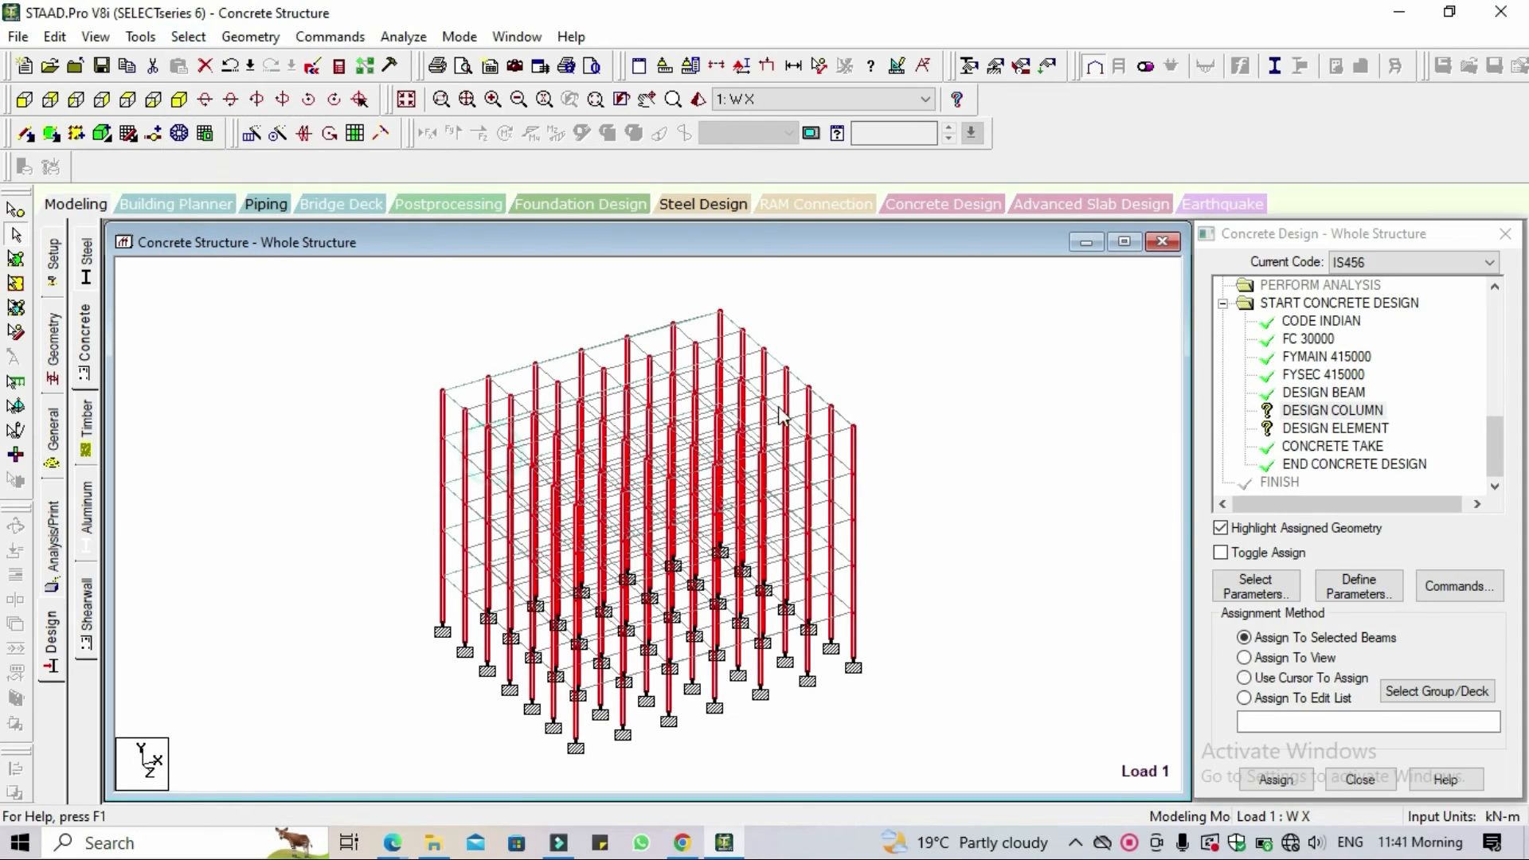
left_click(1271, 780)
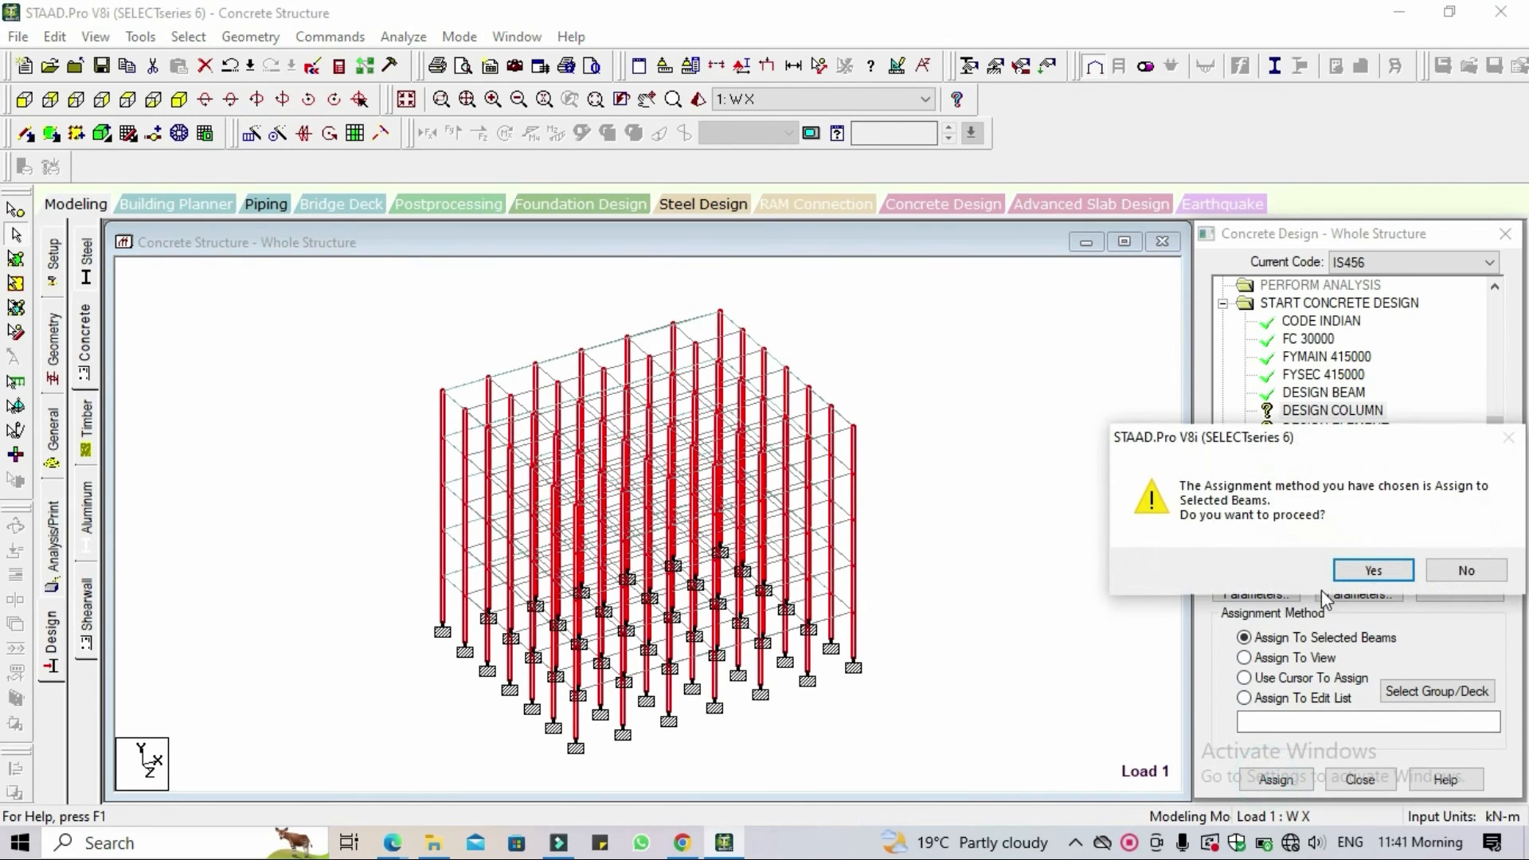
left_click(1367, 586)
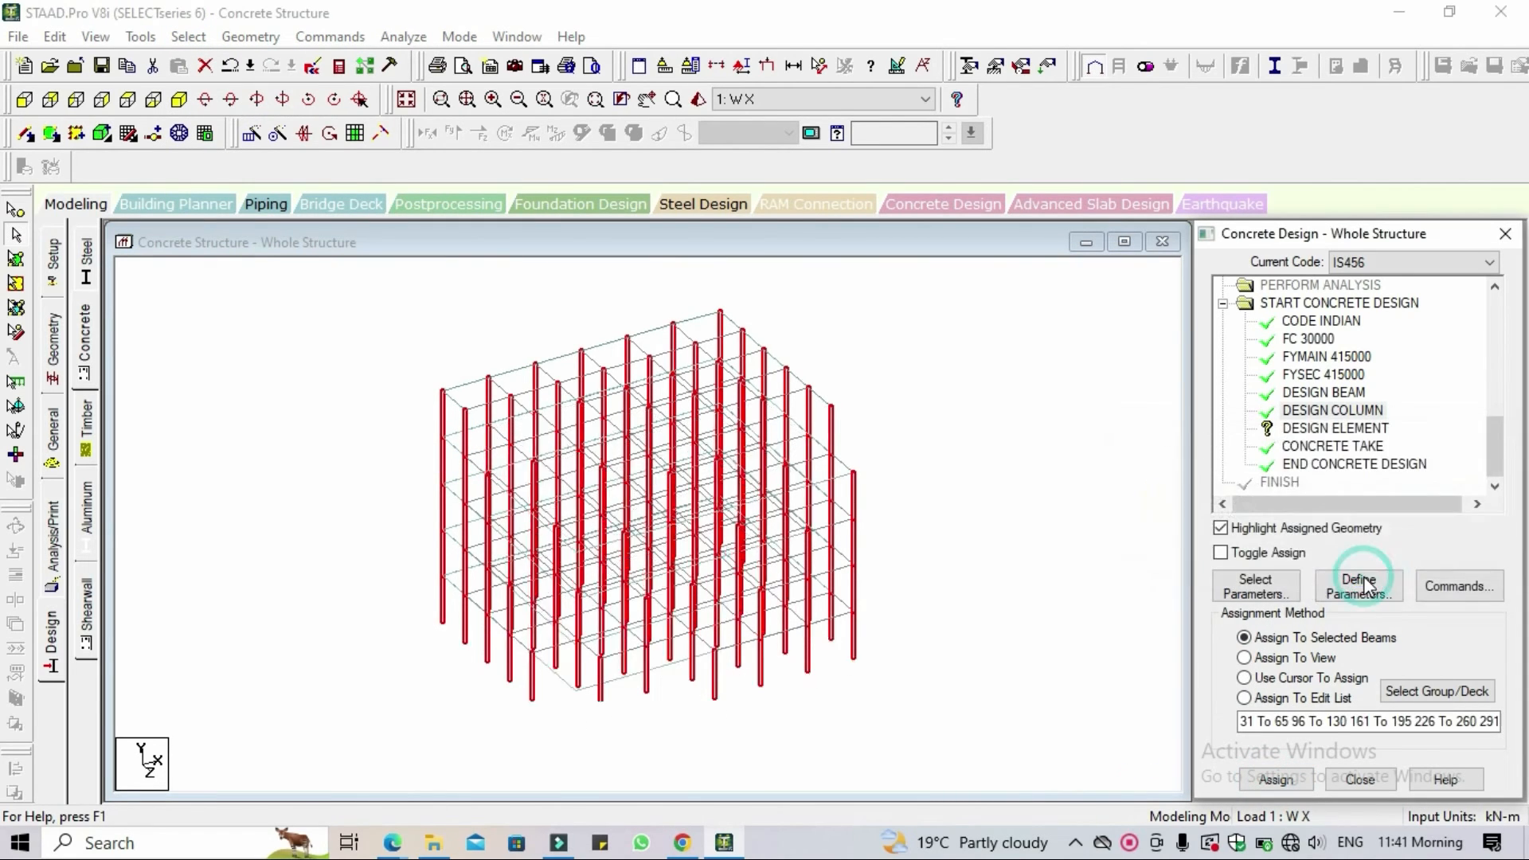
Assign the Design Element command to the slab plates using Assign To View, and clear the plate selection.
left_click(1365, 430)
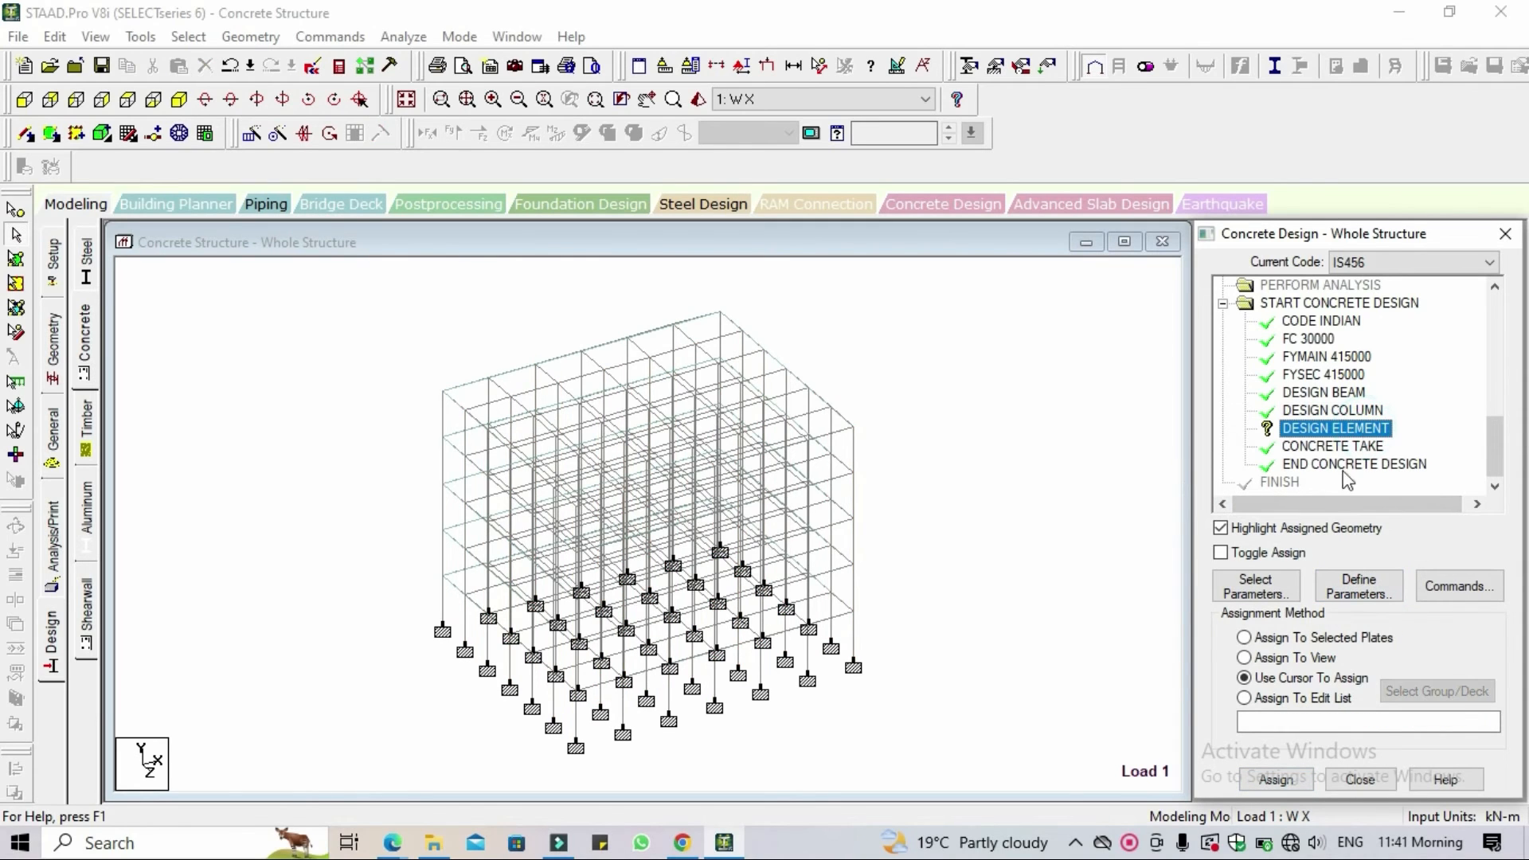
left_click(1318, 658)
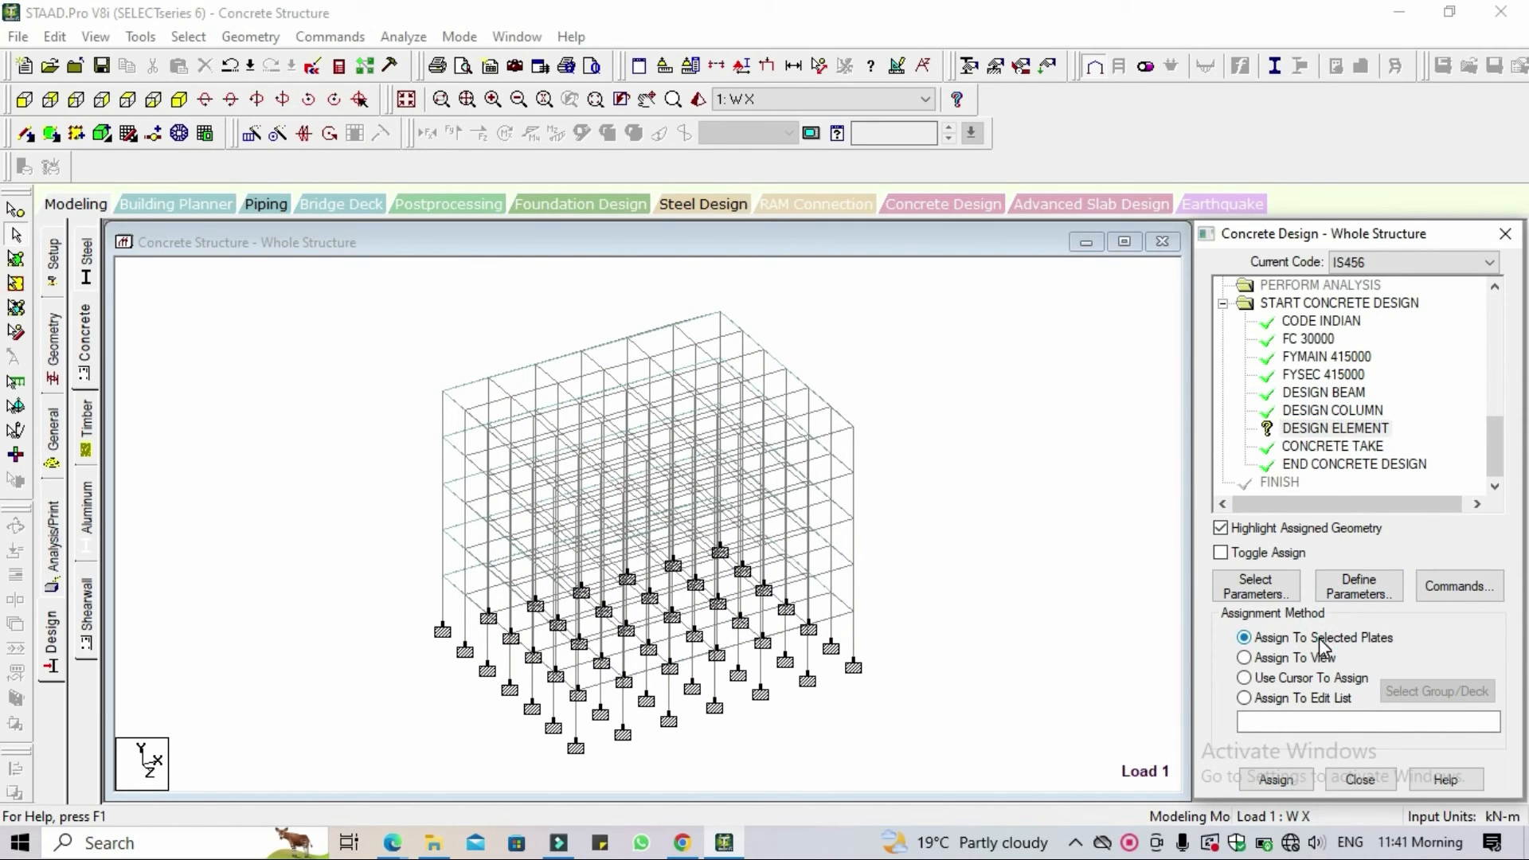
left_click(1281, 781)
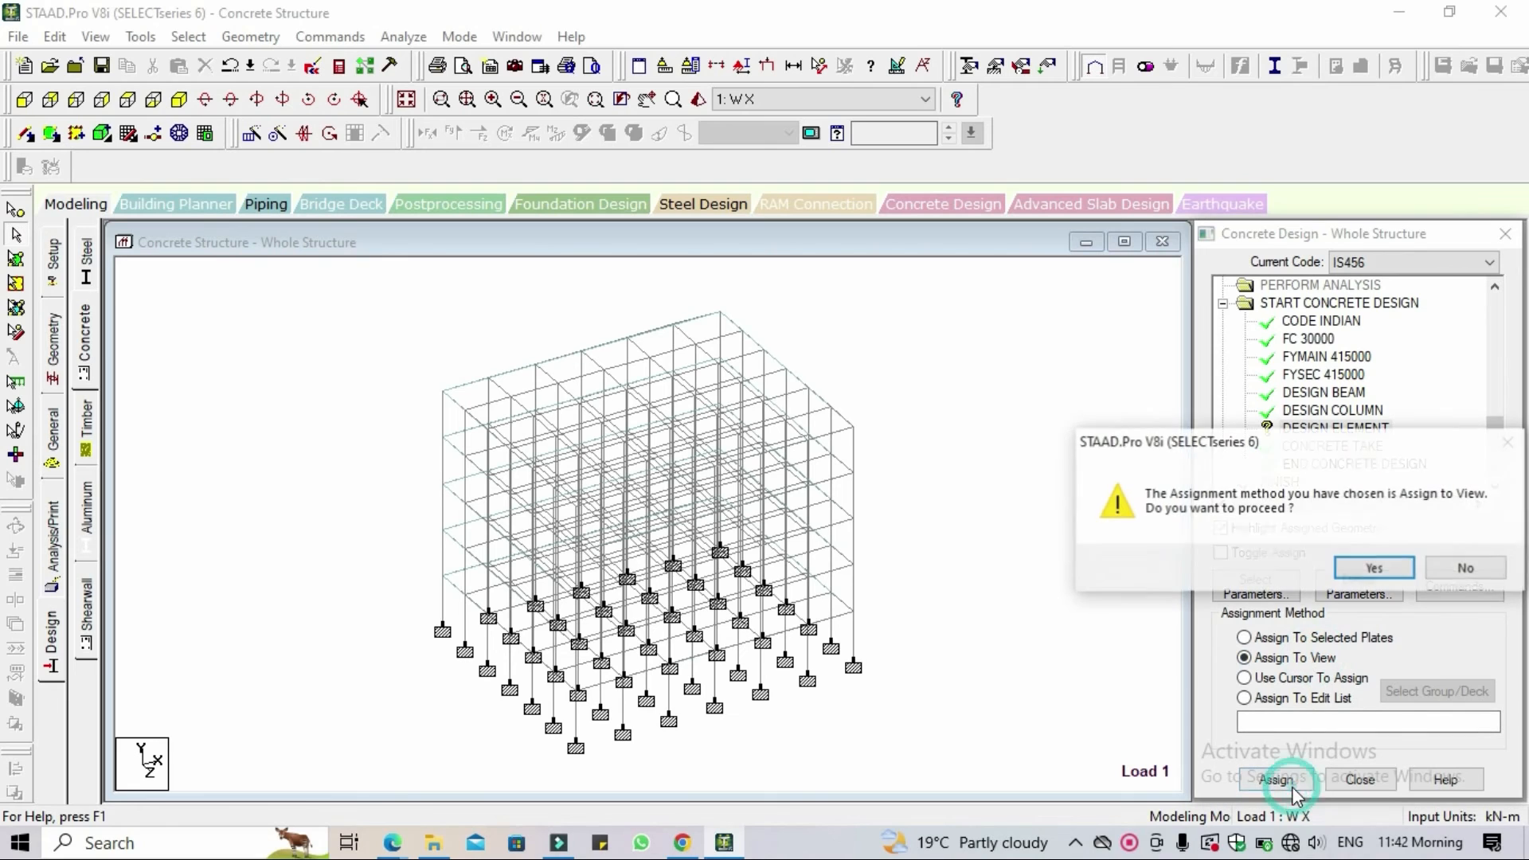
left_click(1376, 569)
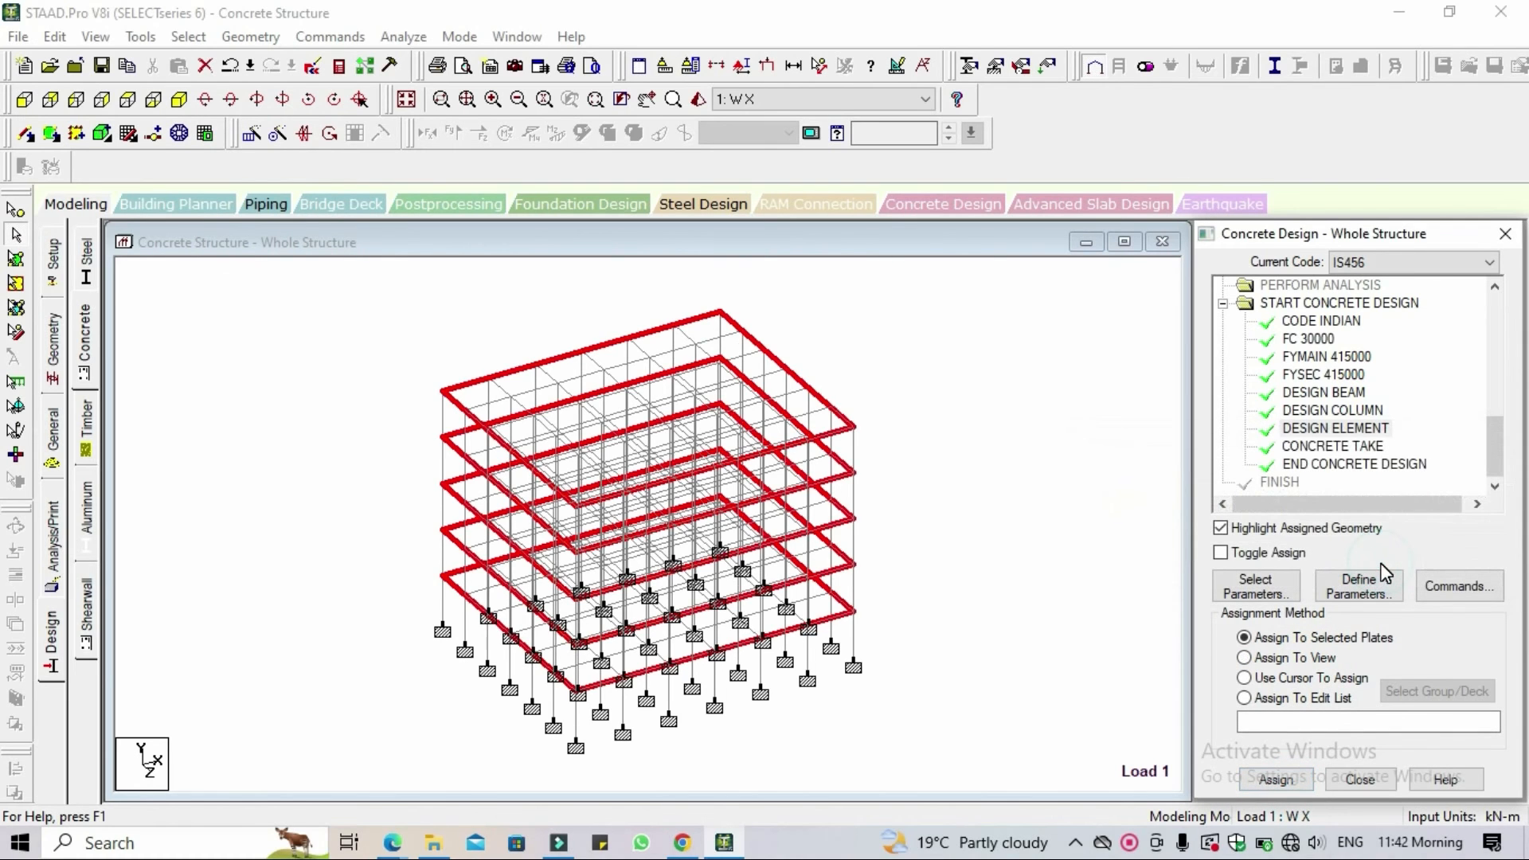
left_click(1003, 371)
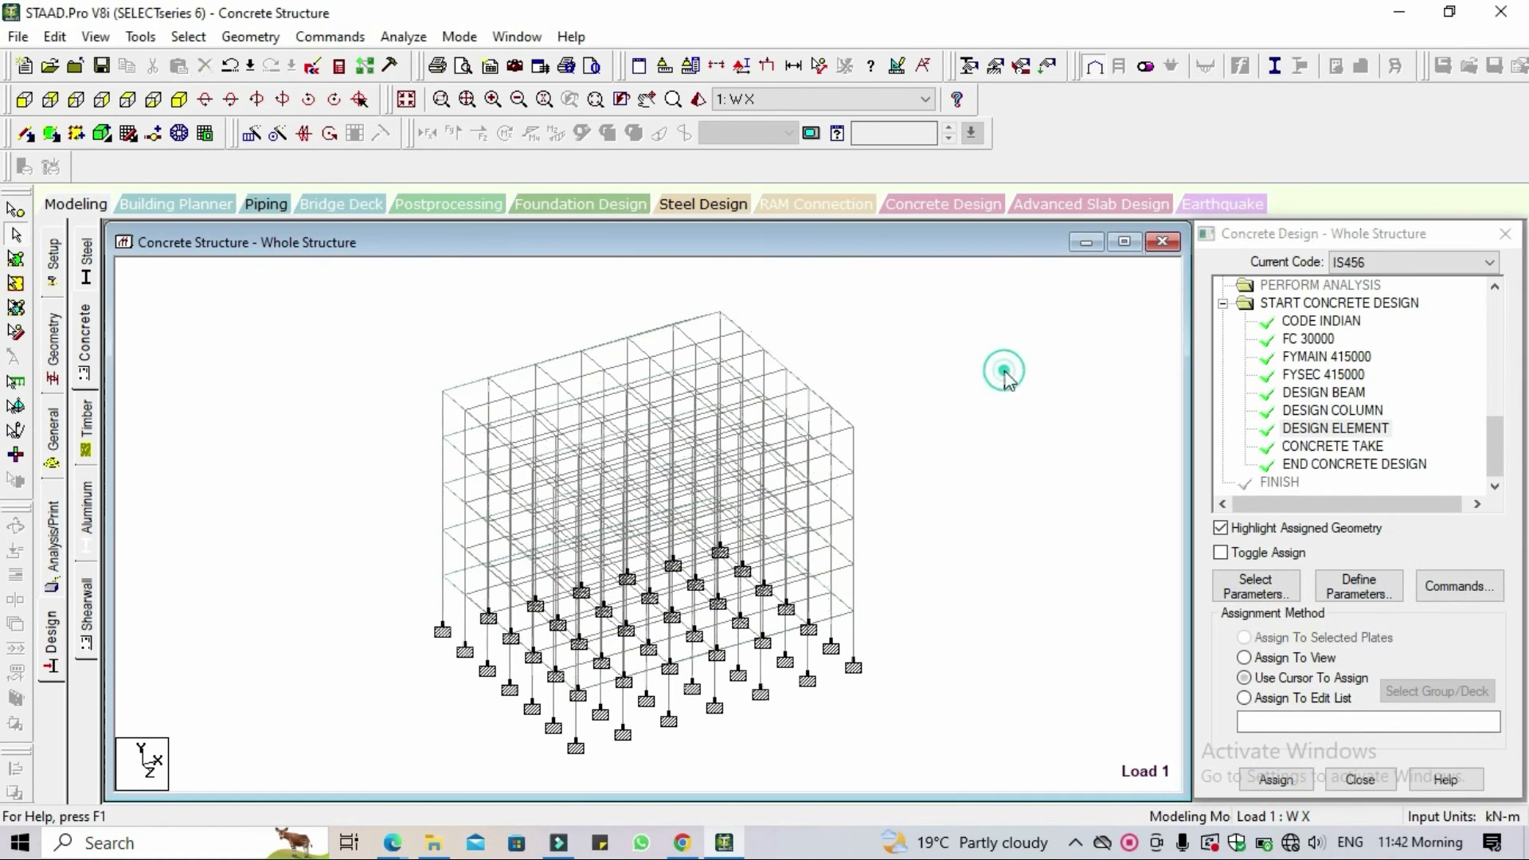
Add a Perform Analysis command with the All print option and close the analysis commands.
left_click(52, 544)
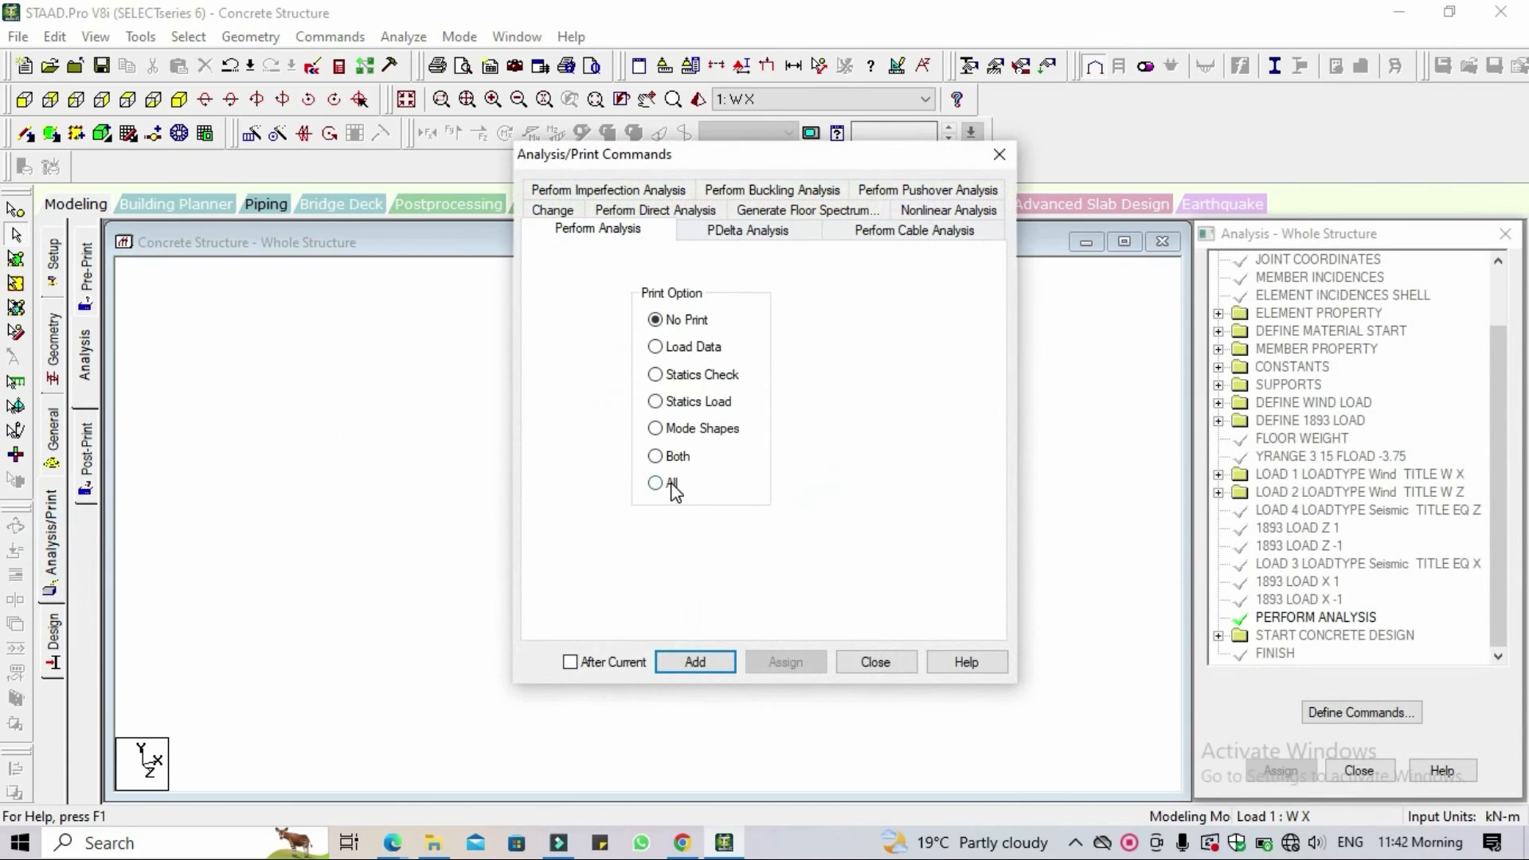
left_click(669, 483)
left_click(711, 665)
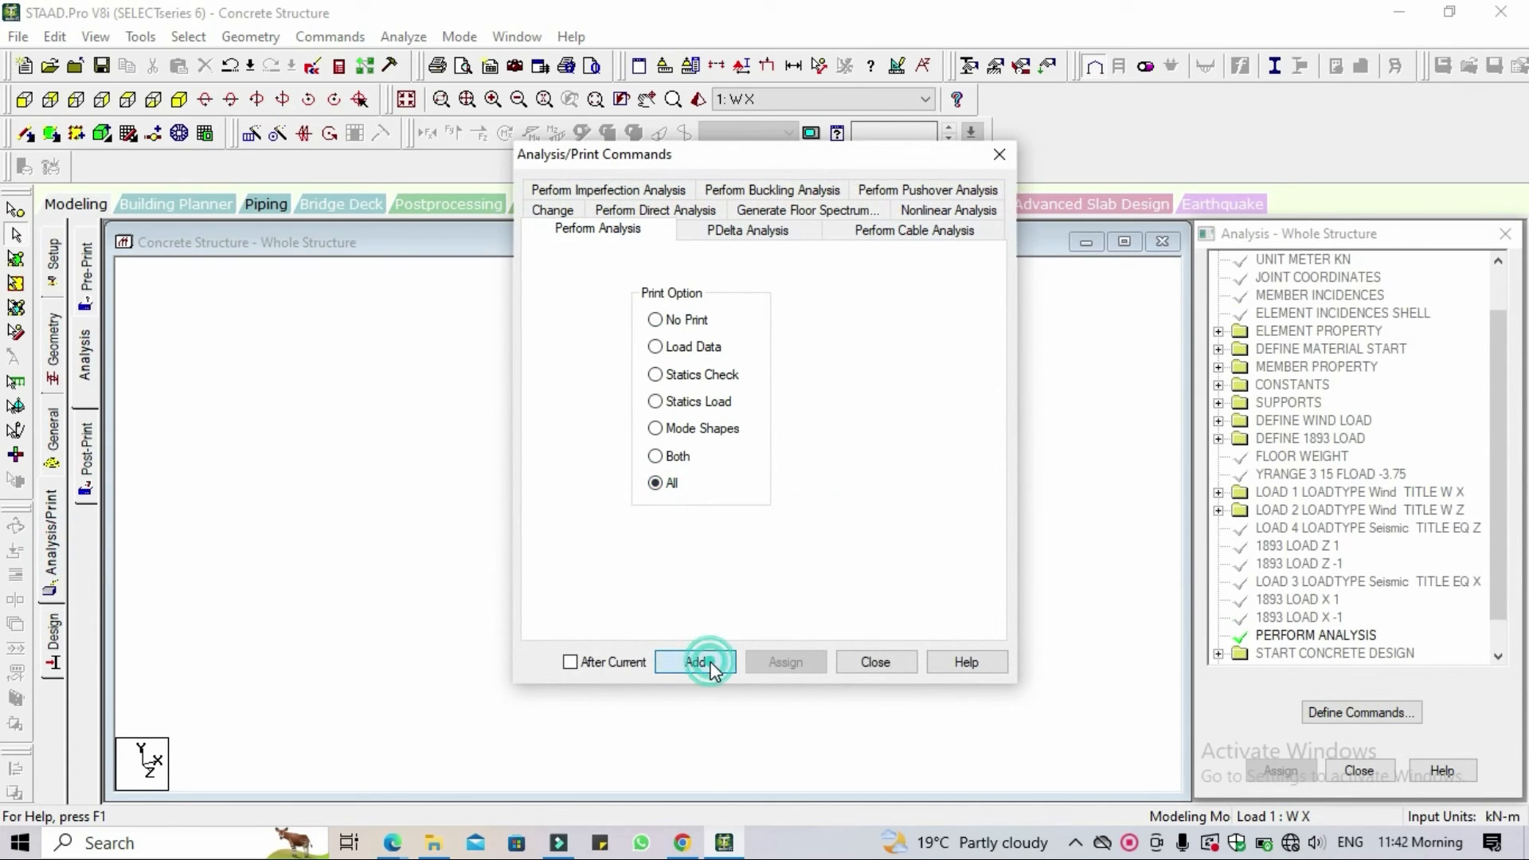
left_click(900, 669)
Add a post-analysis print command for the analysis results.
left_click(250, 37)
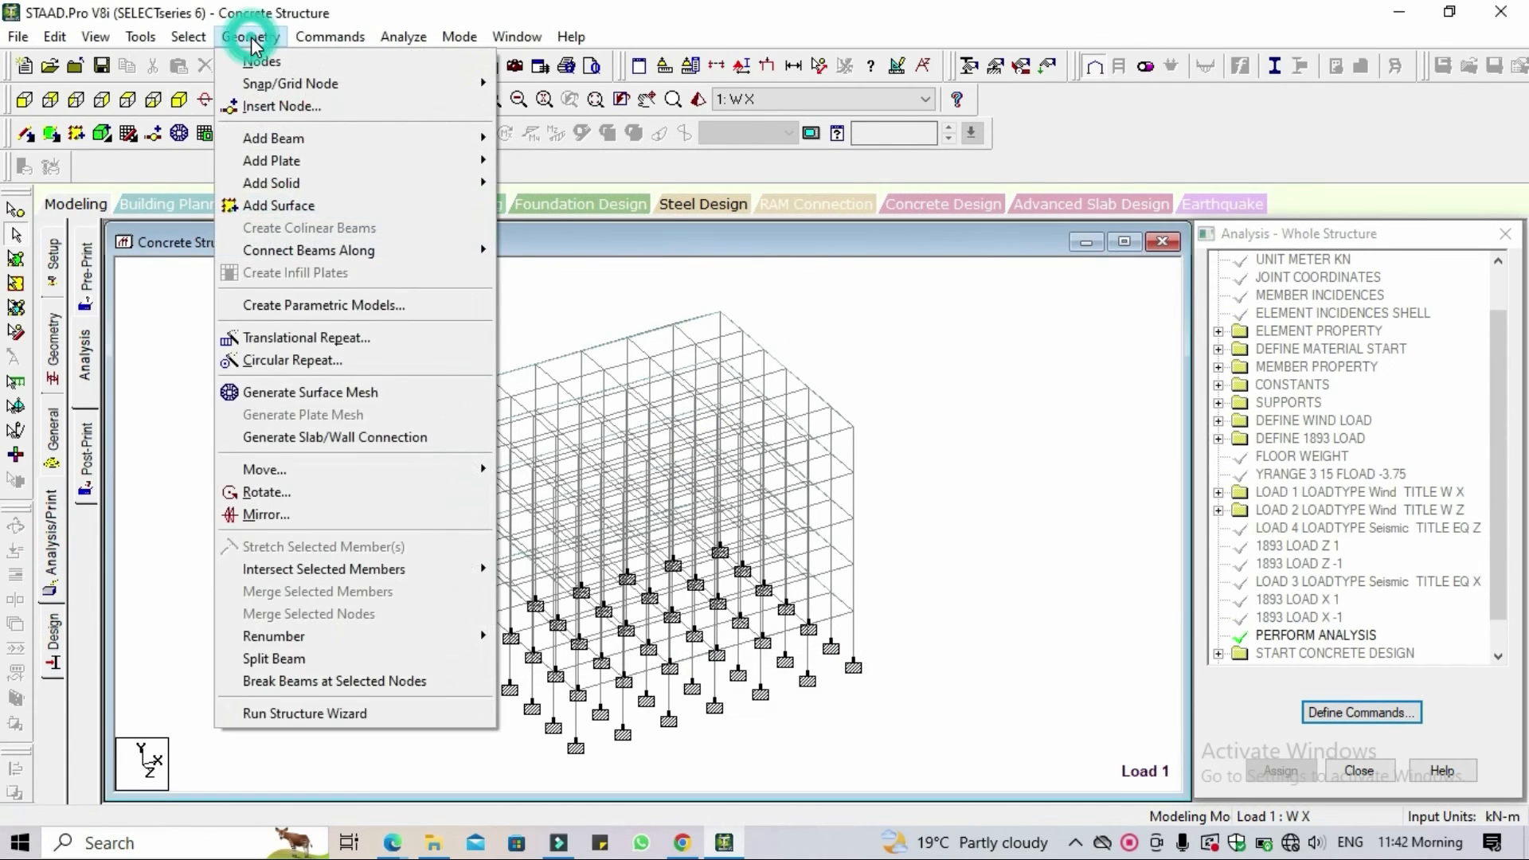
mouse_move(330, 37)
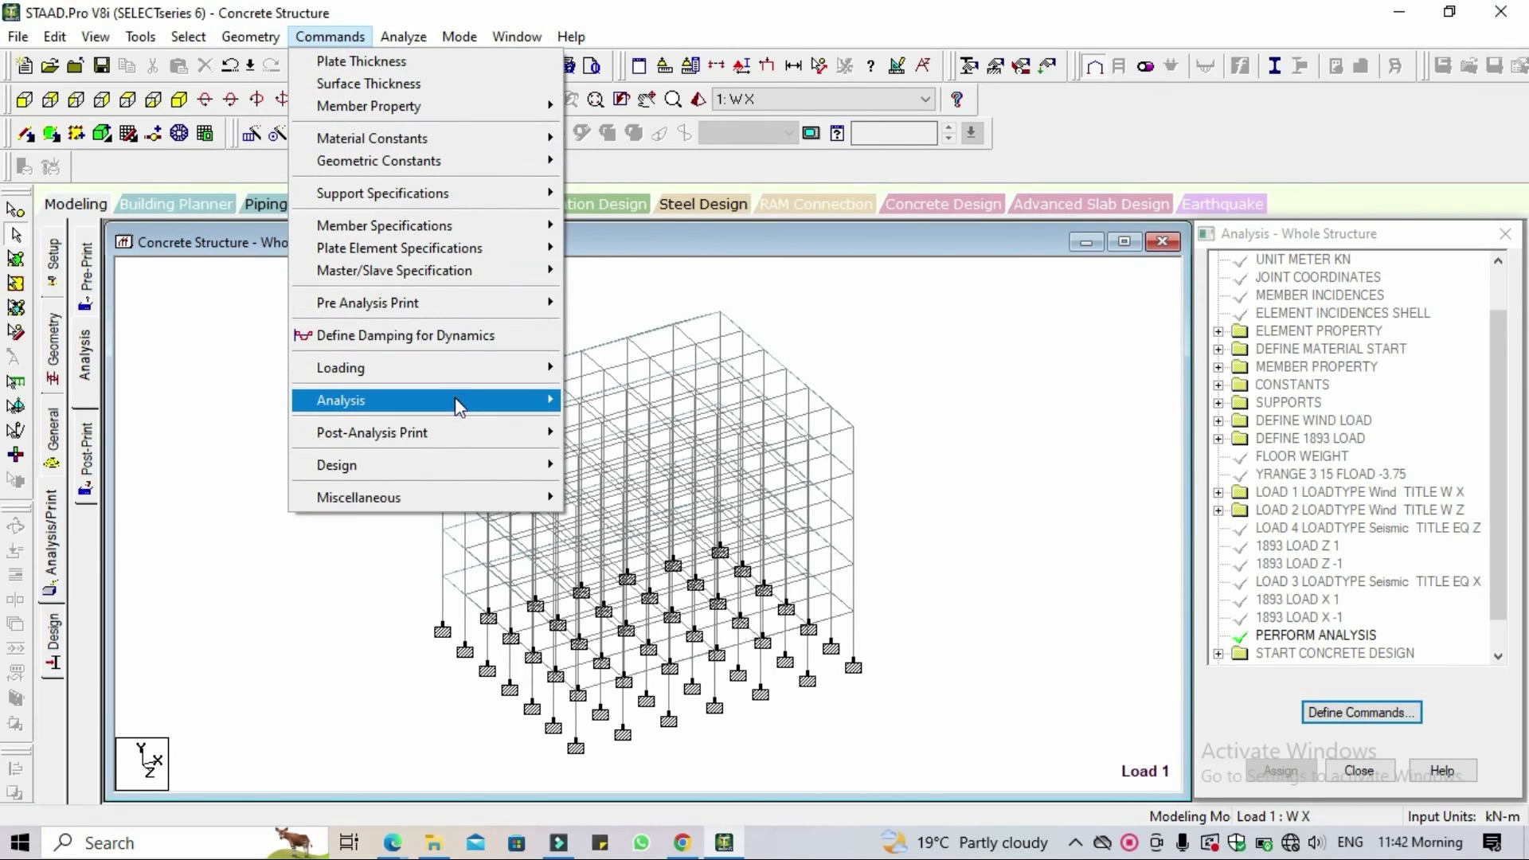
mouse_move(459, 434)
left_click(650, 403)
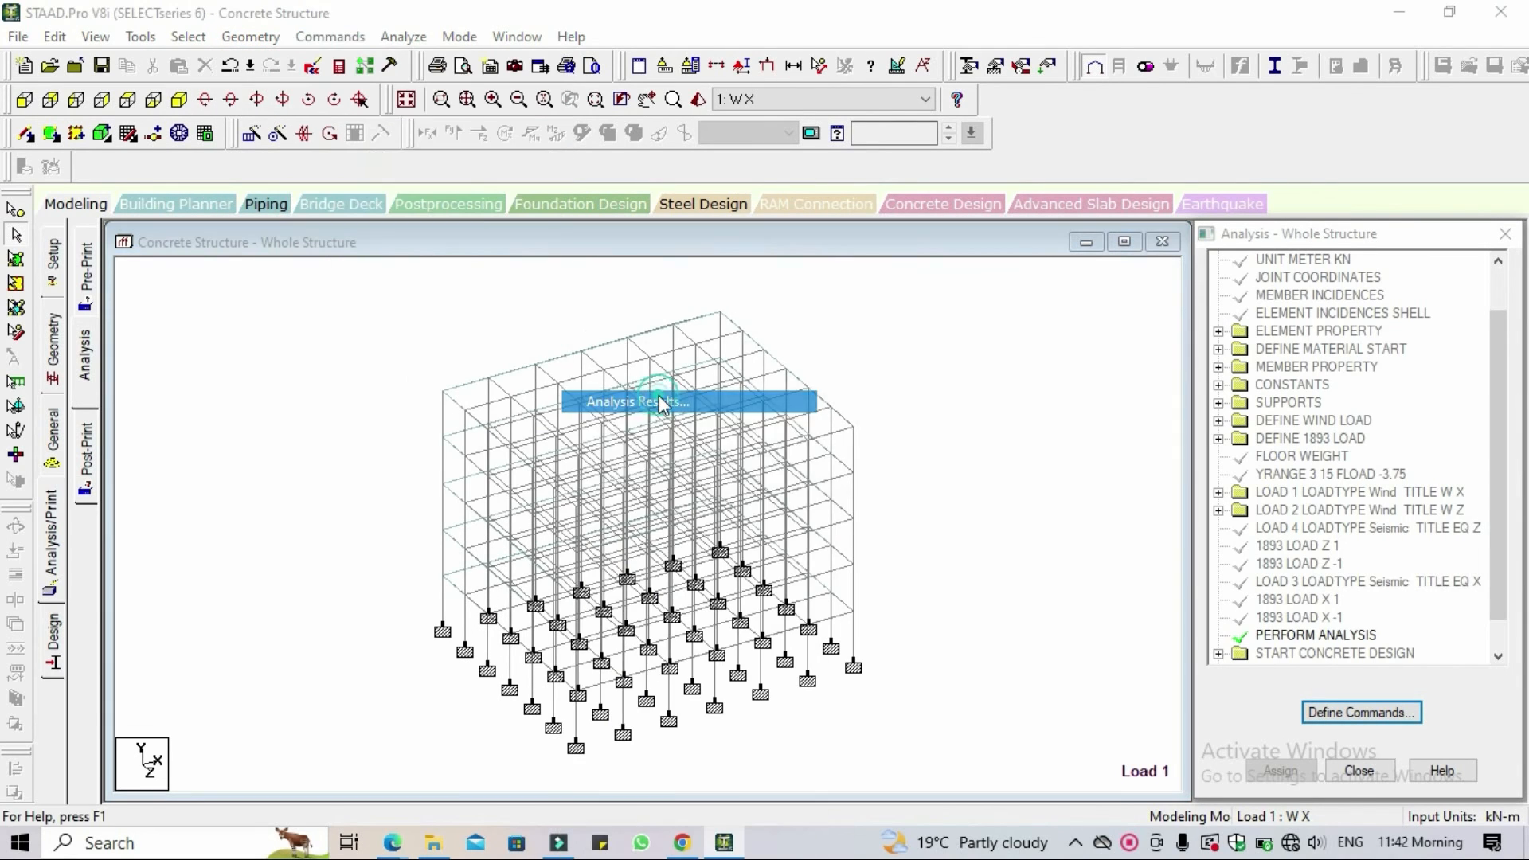
left_click(806, 471)
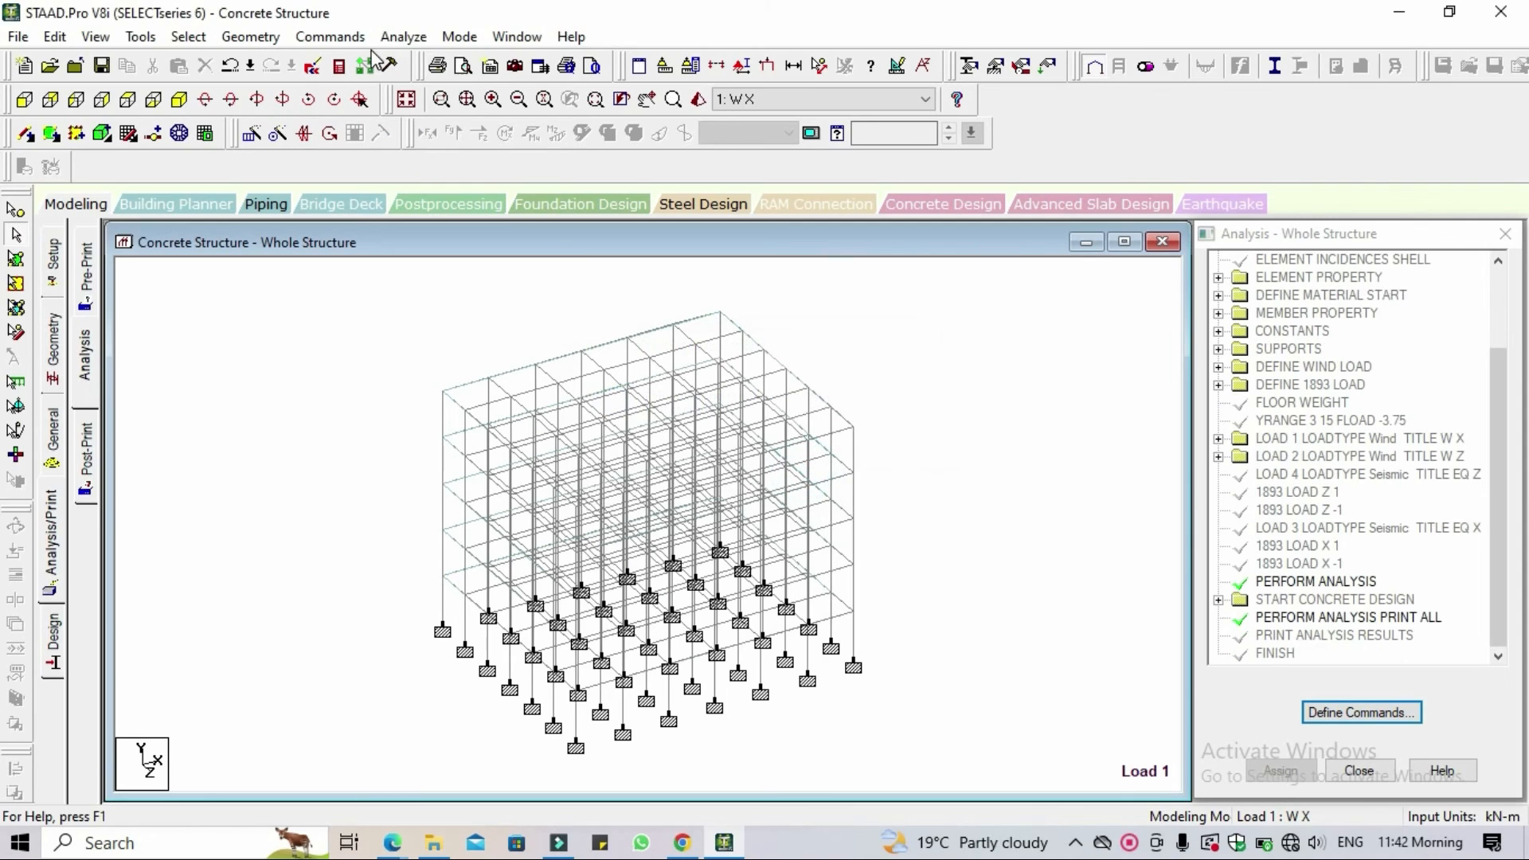
Run the analysis of the concrete structure, saving the modified model first.
left_click(405, 38)
left_click(434, 61)
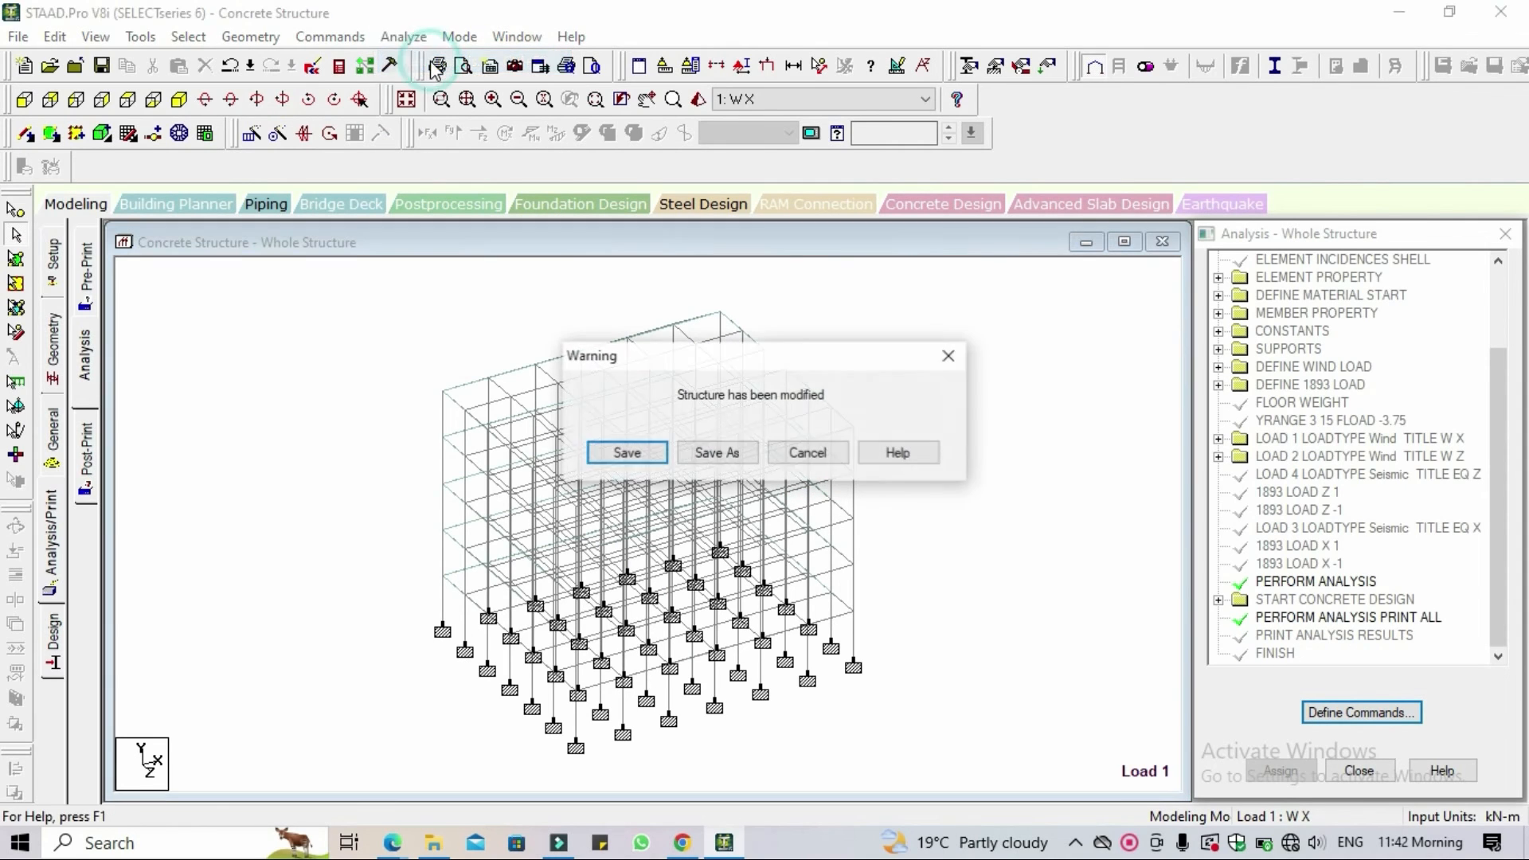
left_click(627, 453)
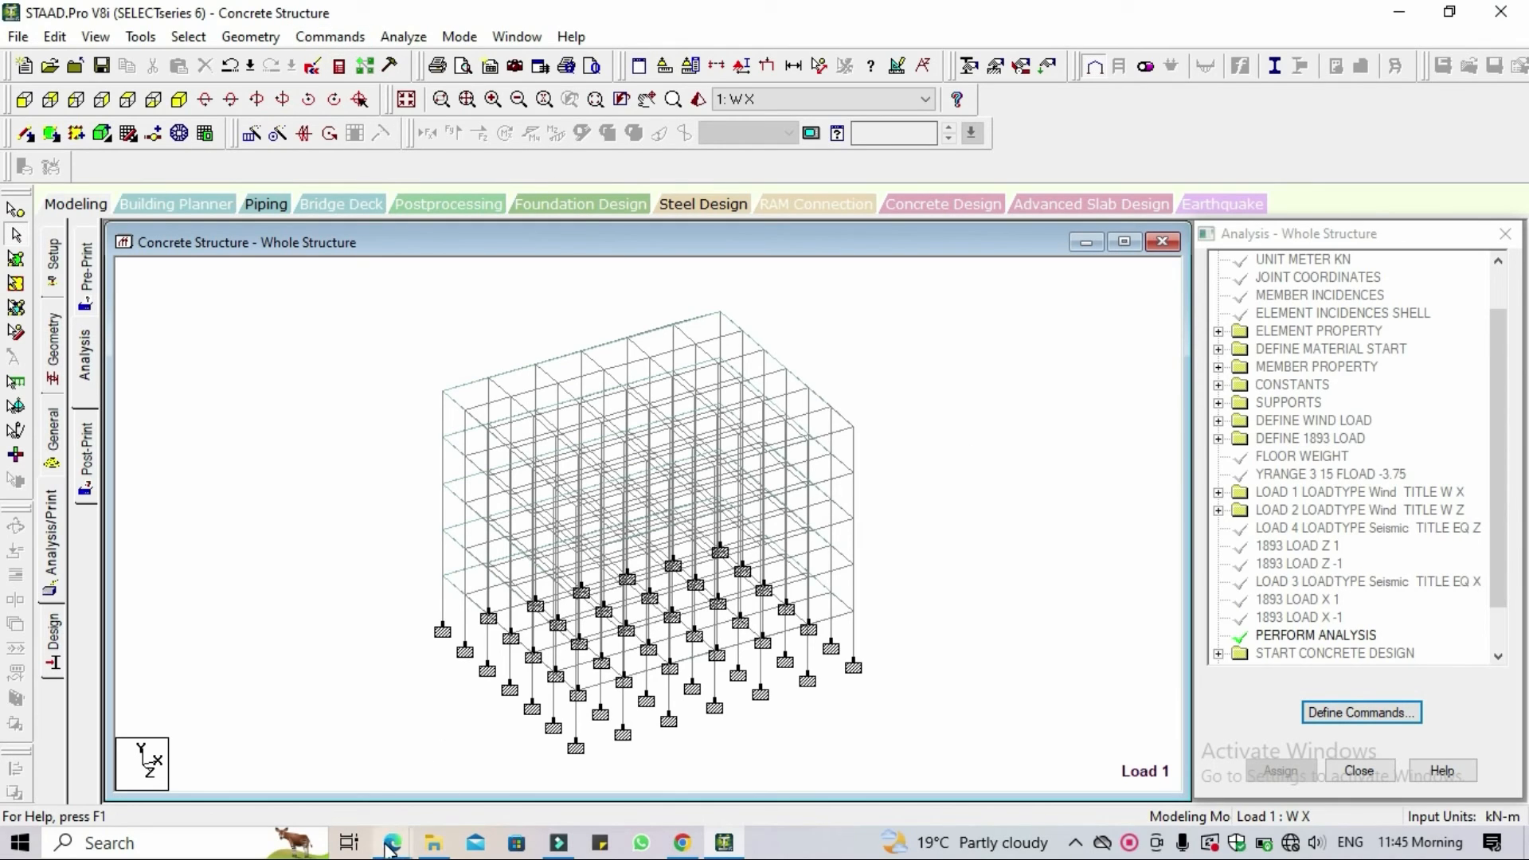
Switch to the G+4 Building Report Analysis PDF in Edge and examine its member, material, support, load case and load combination listings.
mouse_move(437, 849)
left_click(441, 739)
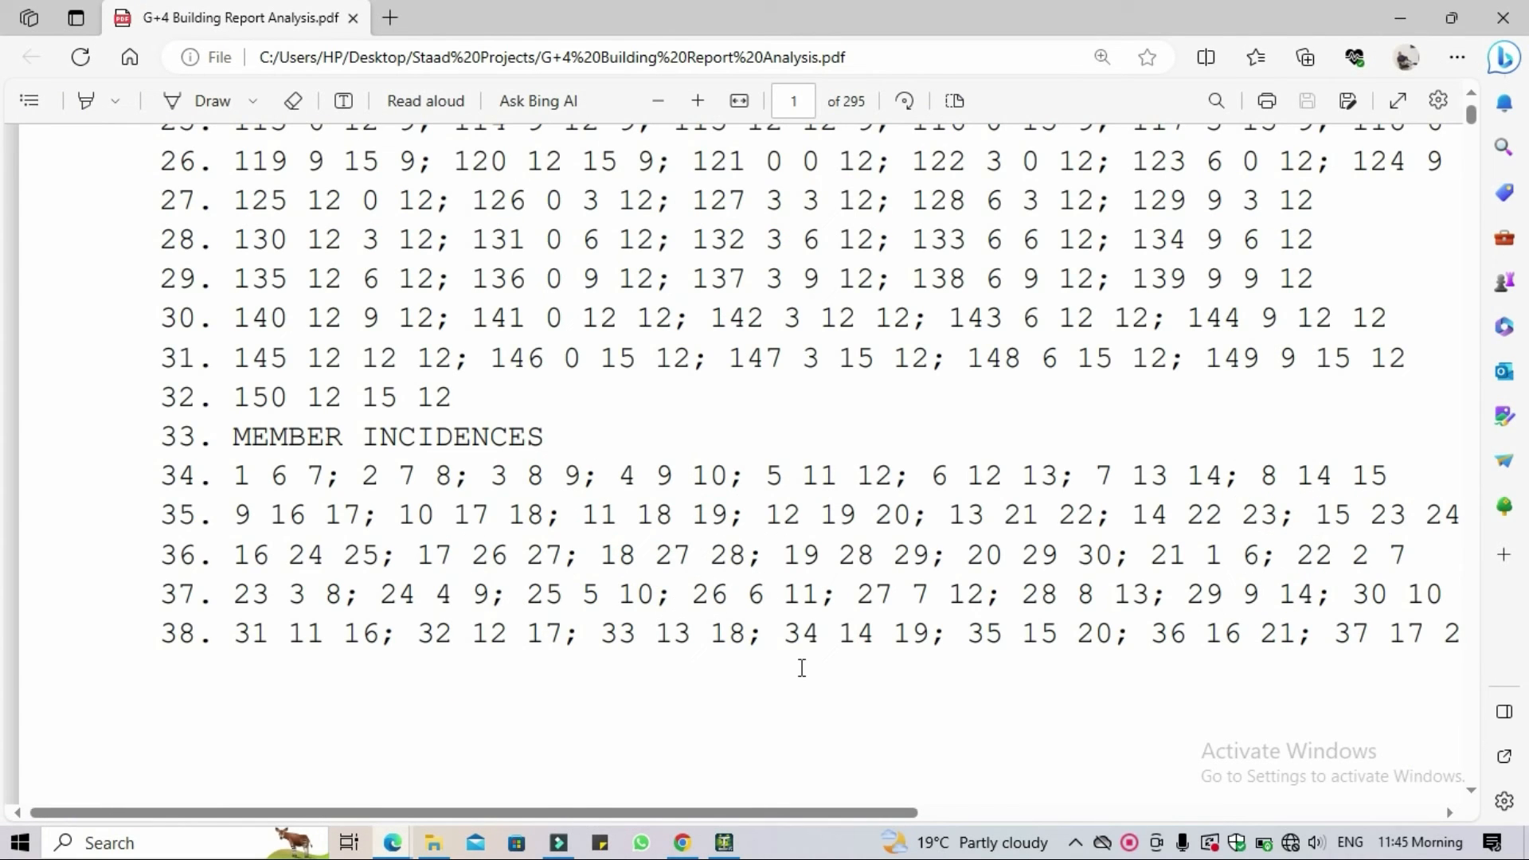
scroll(802, 667, "down", 6)
scroll(802, 667, "down", 20)
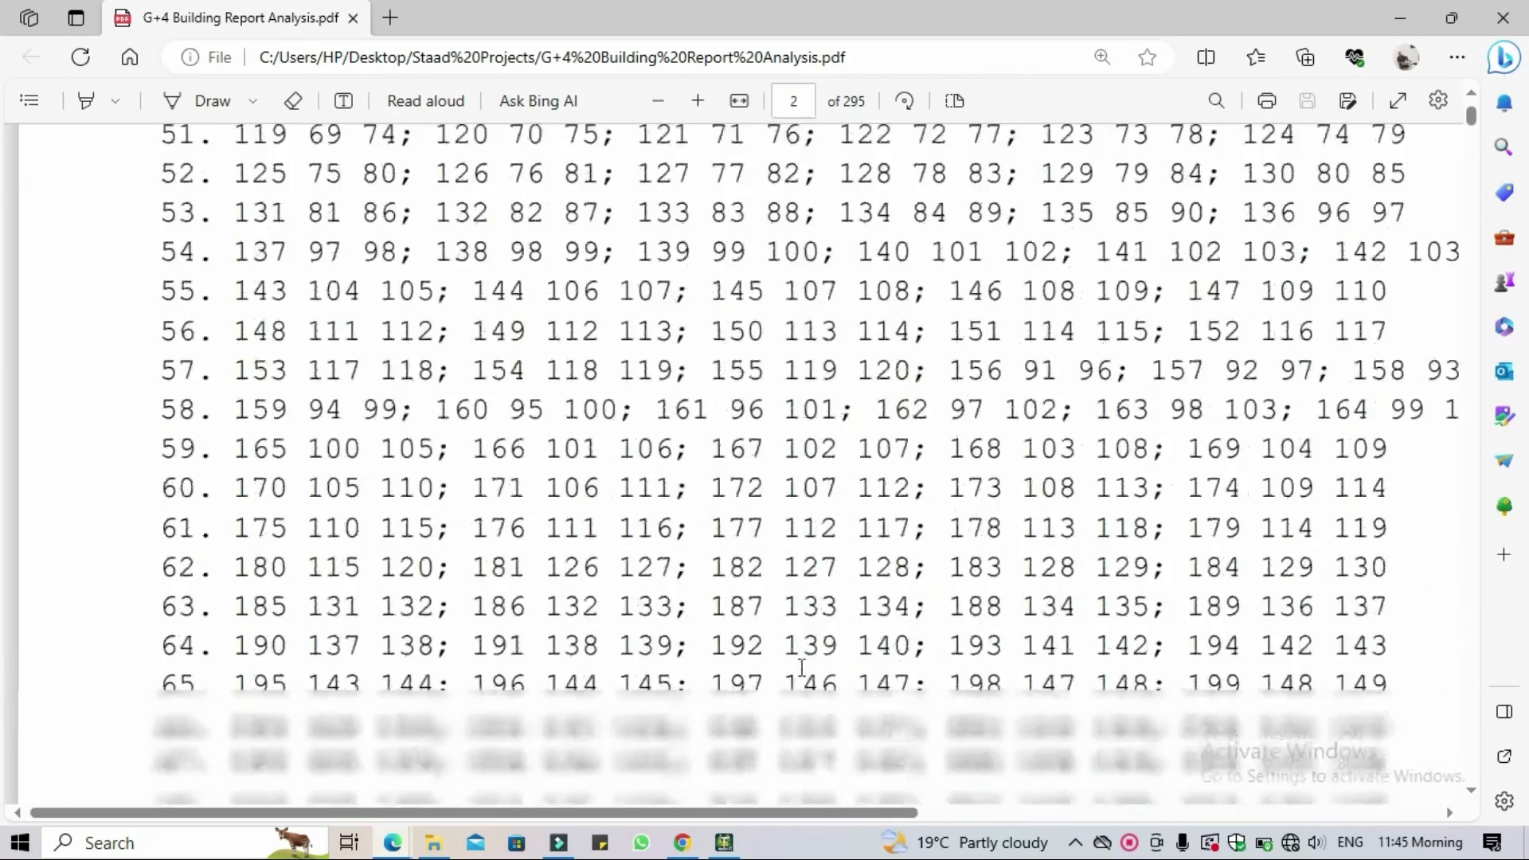
scroll(801, 668, "down", 16)
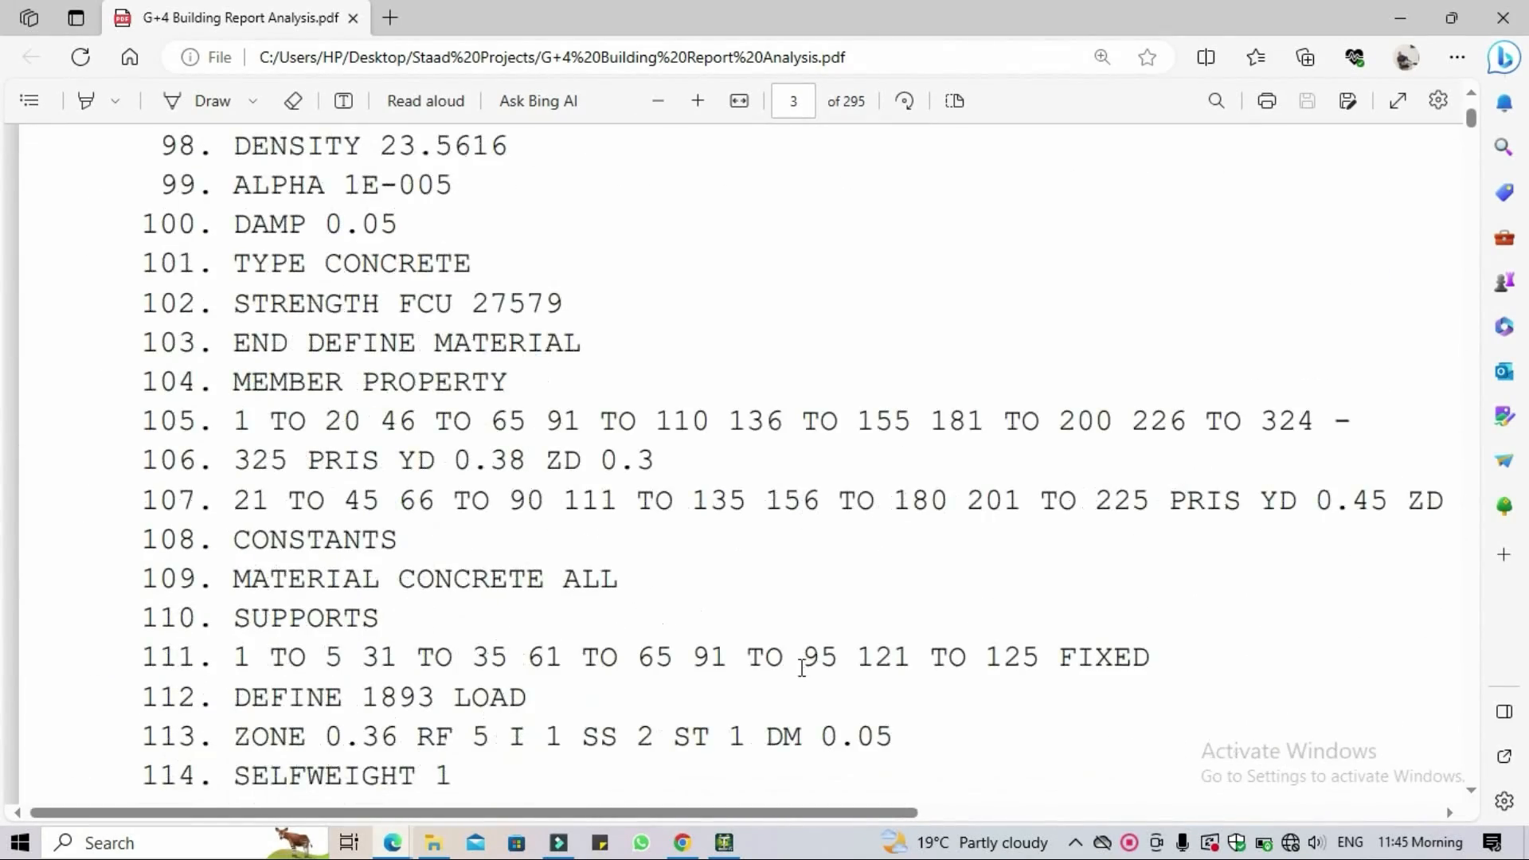
scroll(488, 567, "up", 4)
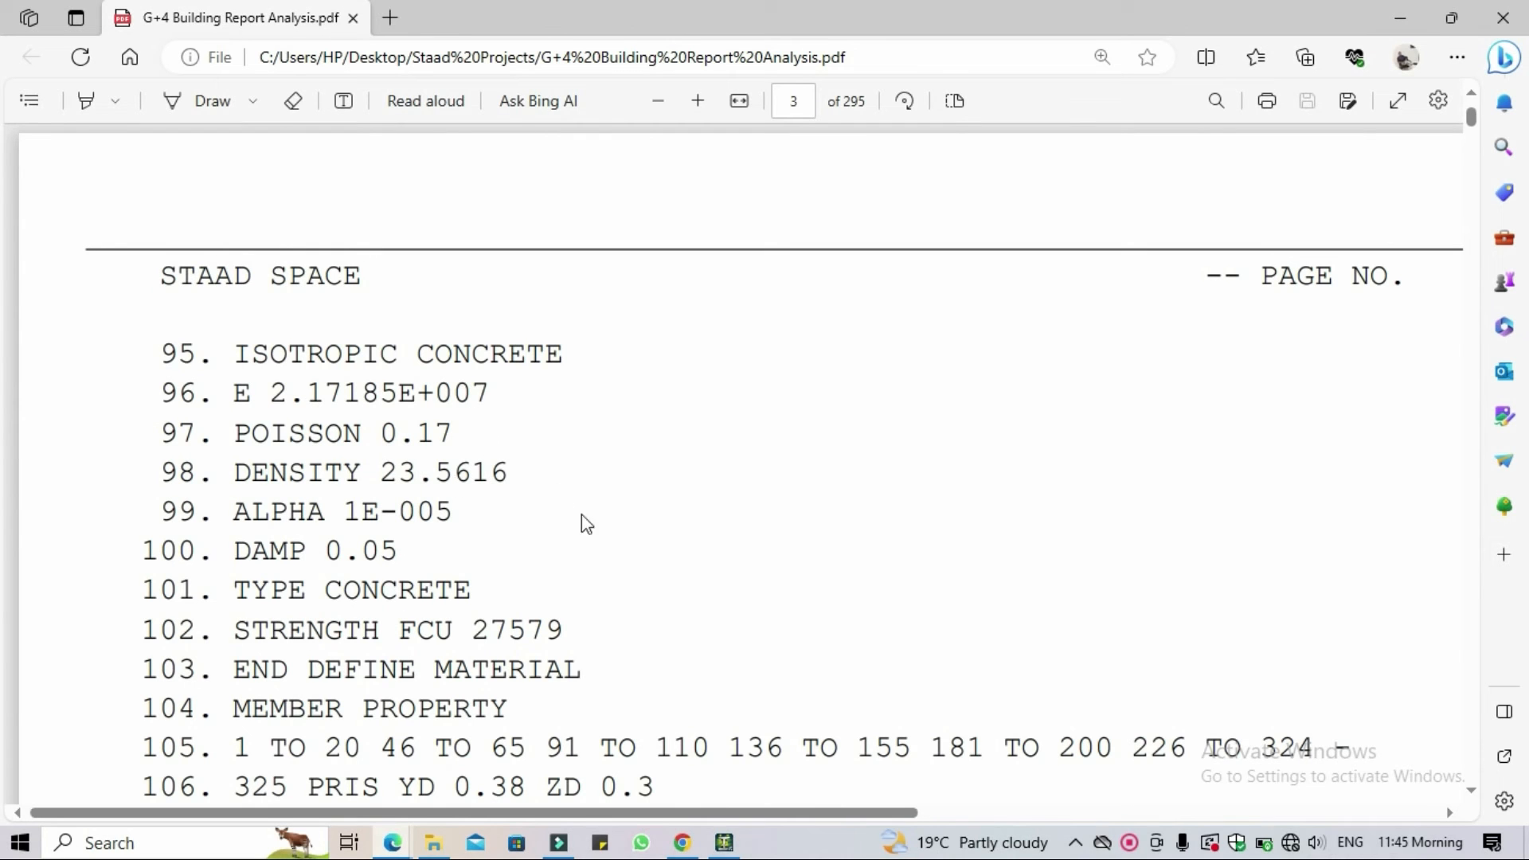
scroll(621, 555, "down", 19)
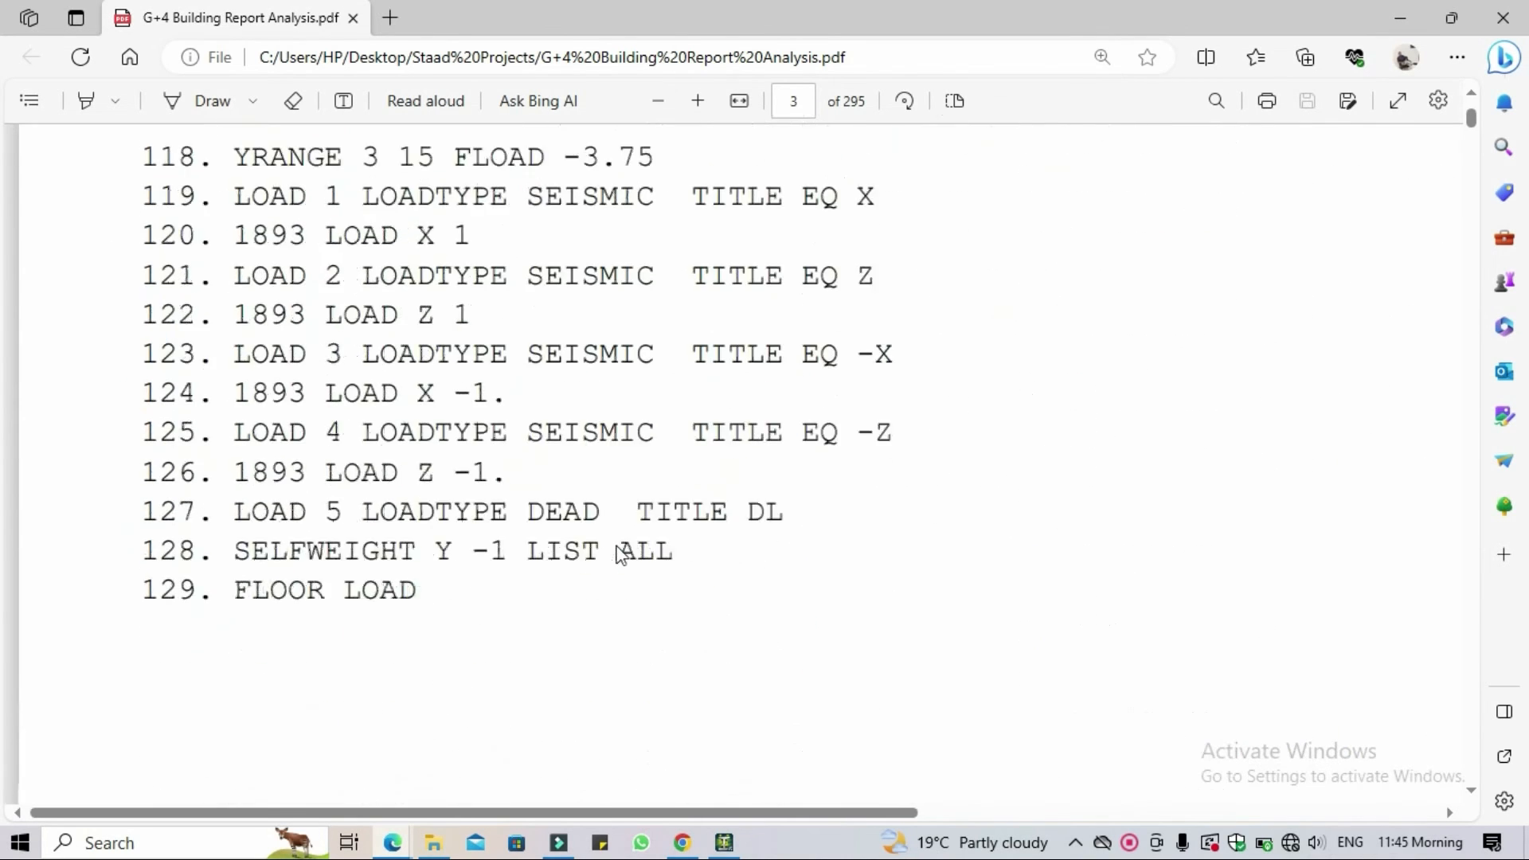
scroll(621, 555, "down", 16)
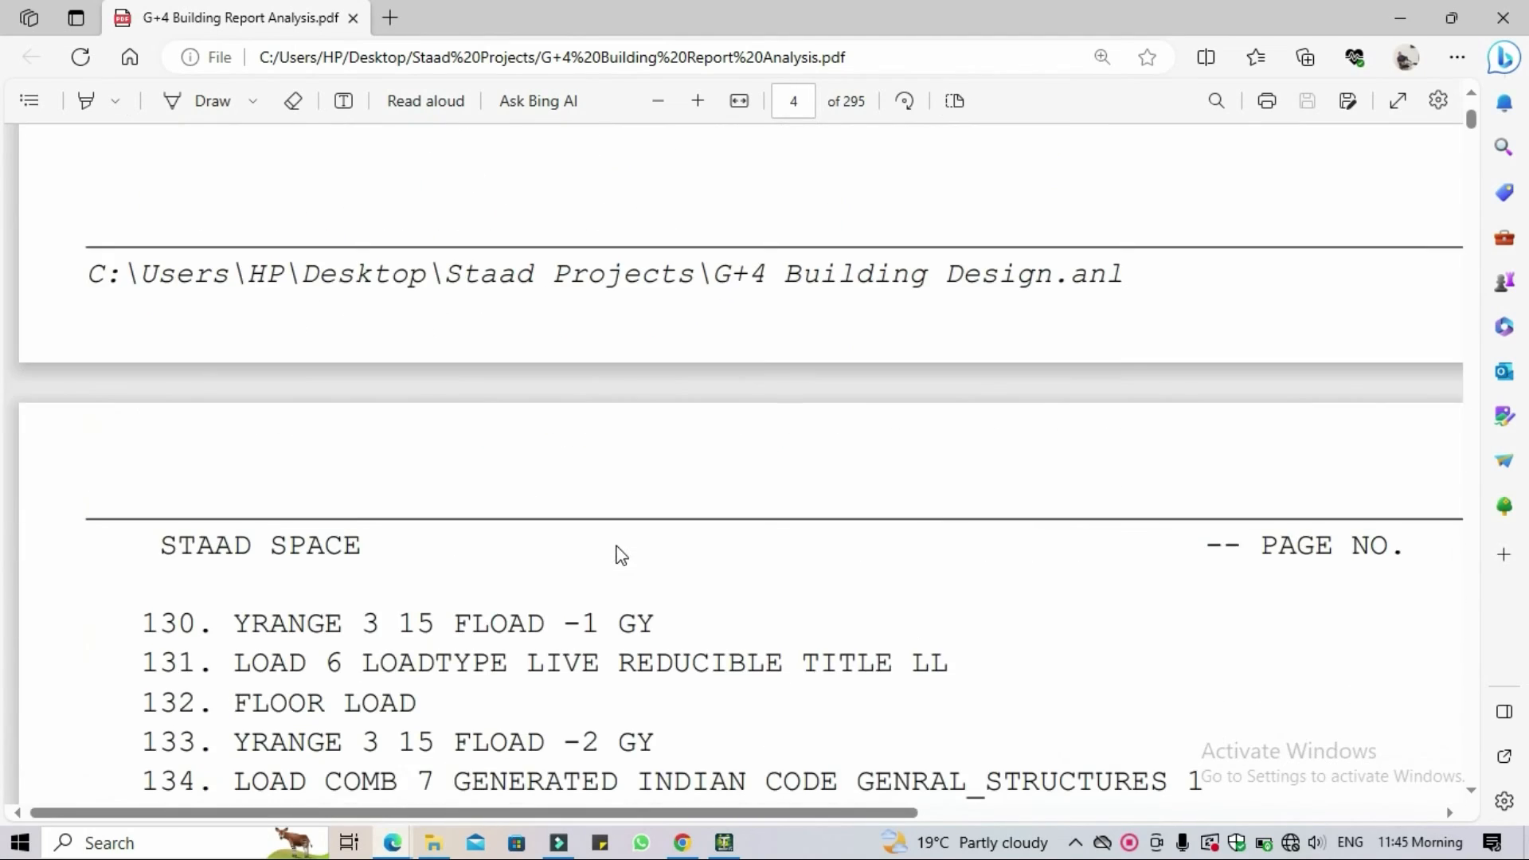
scroll(621, 555, "down", 16)
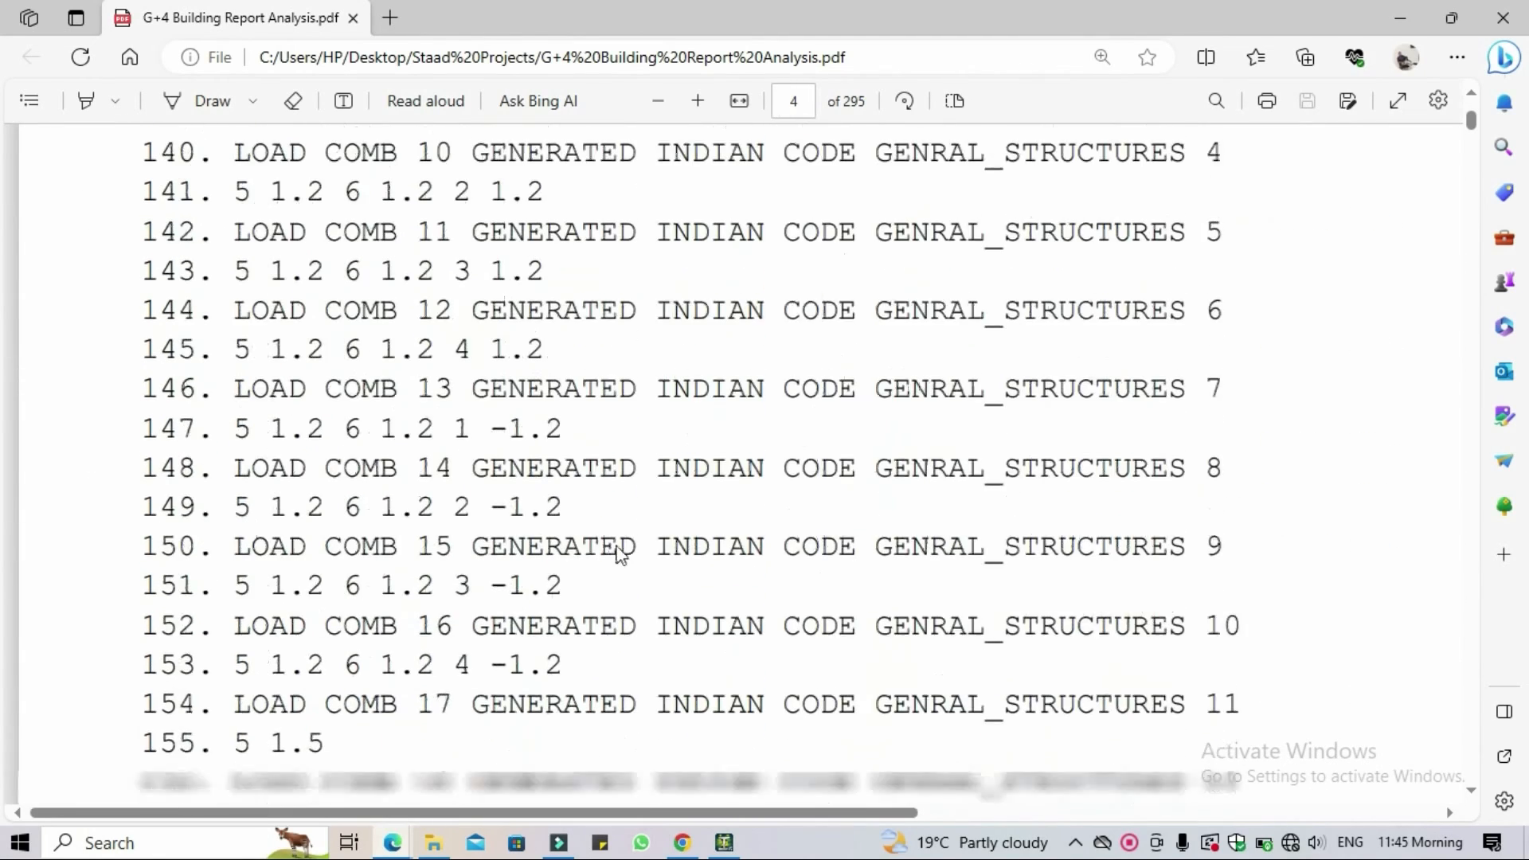
scroll(619, 553, "down", 16)
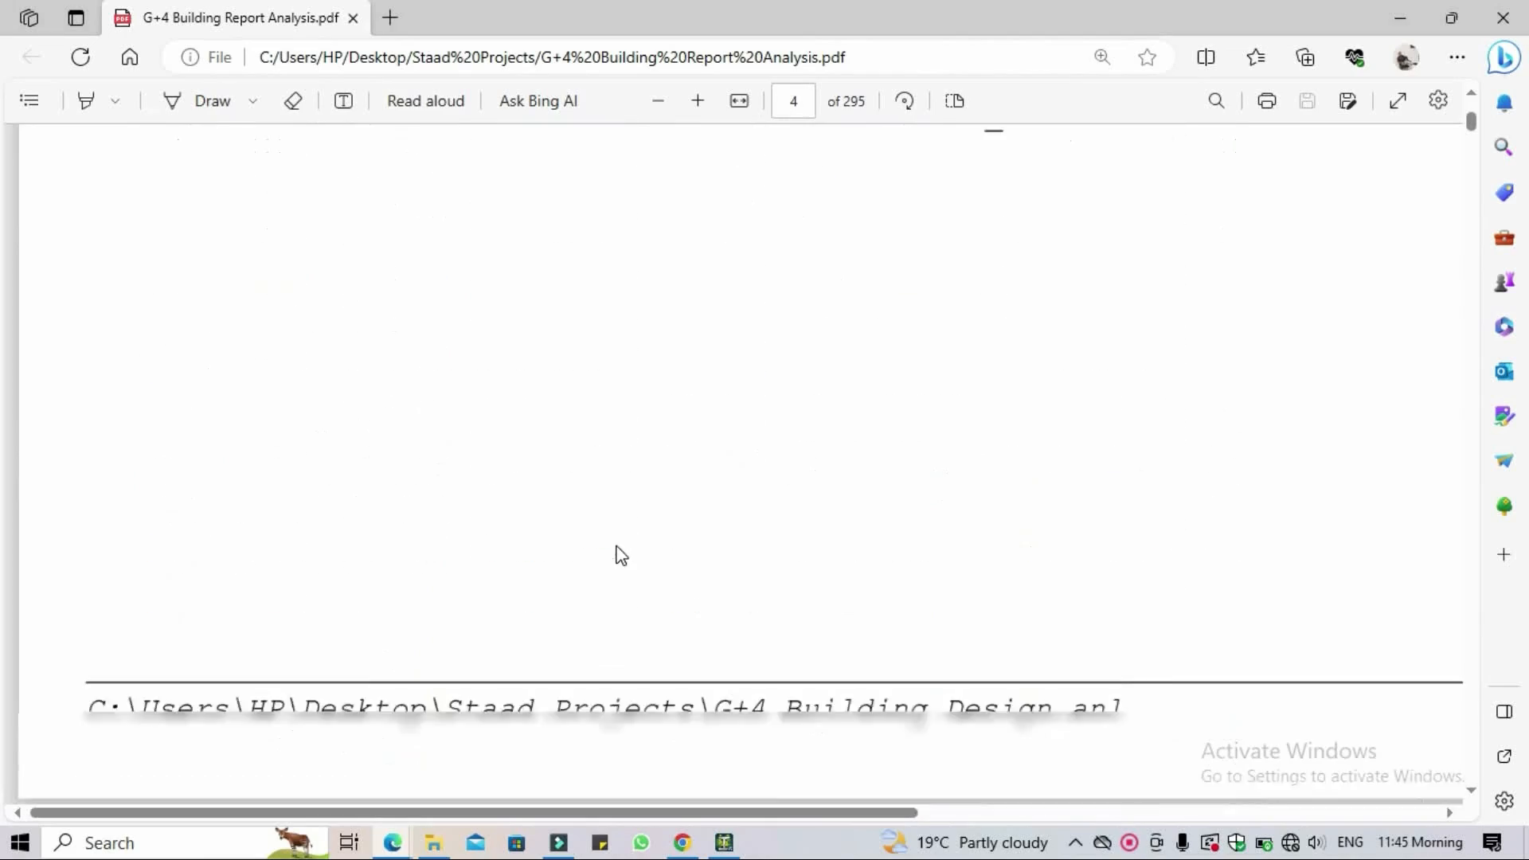
Examine the report's problem statistics and the IS 1893 time periods and base shears in X and Z.
scroll(621, 556, "down", 8)
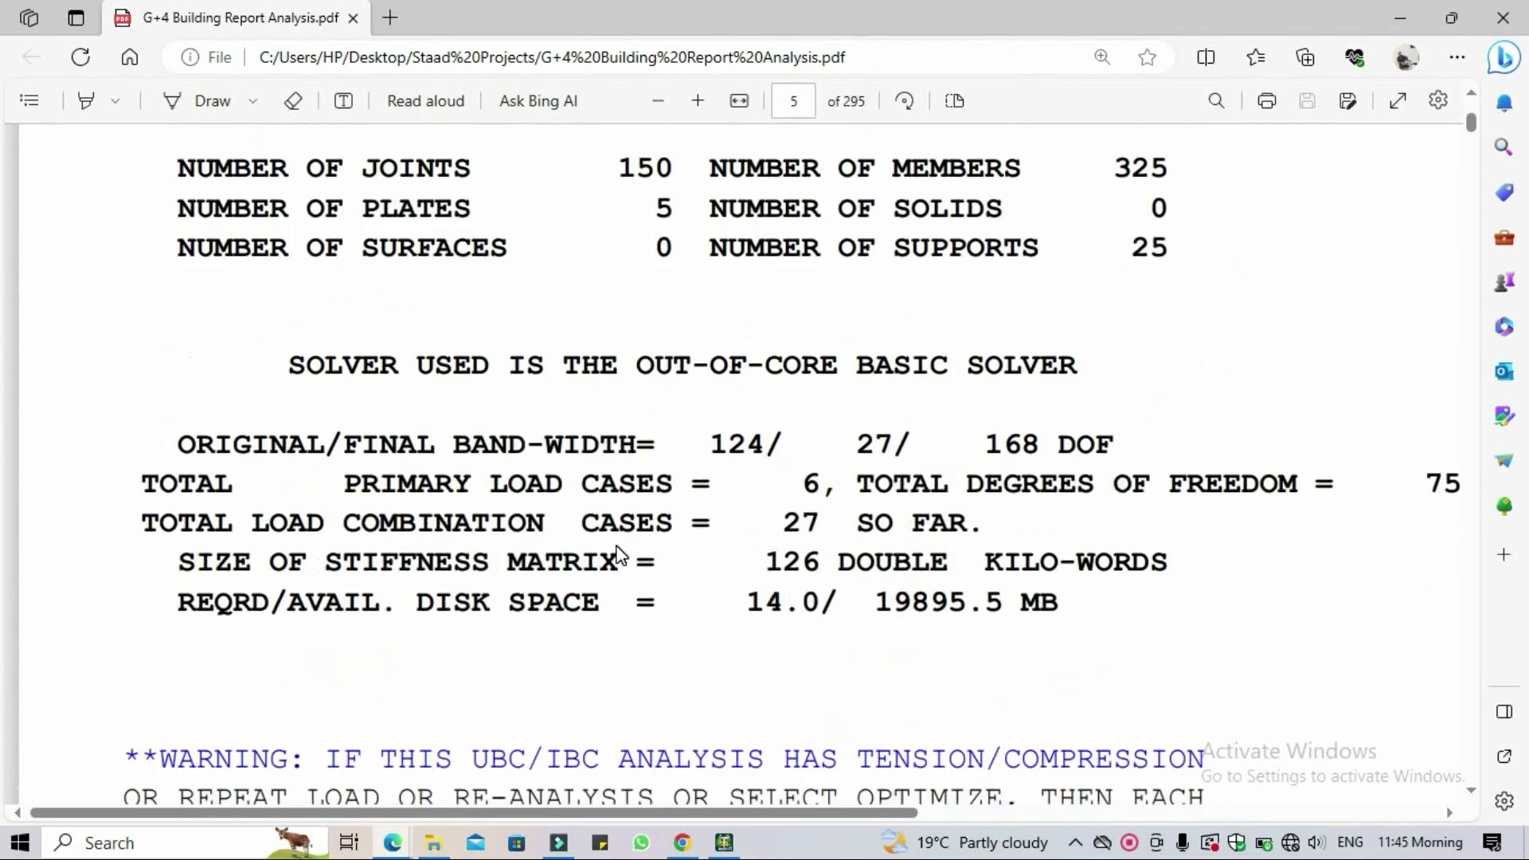
scroll(621, 555, "down", 16)
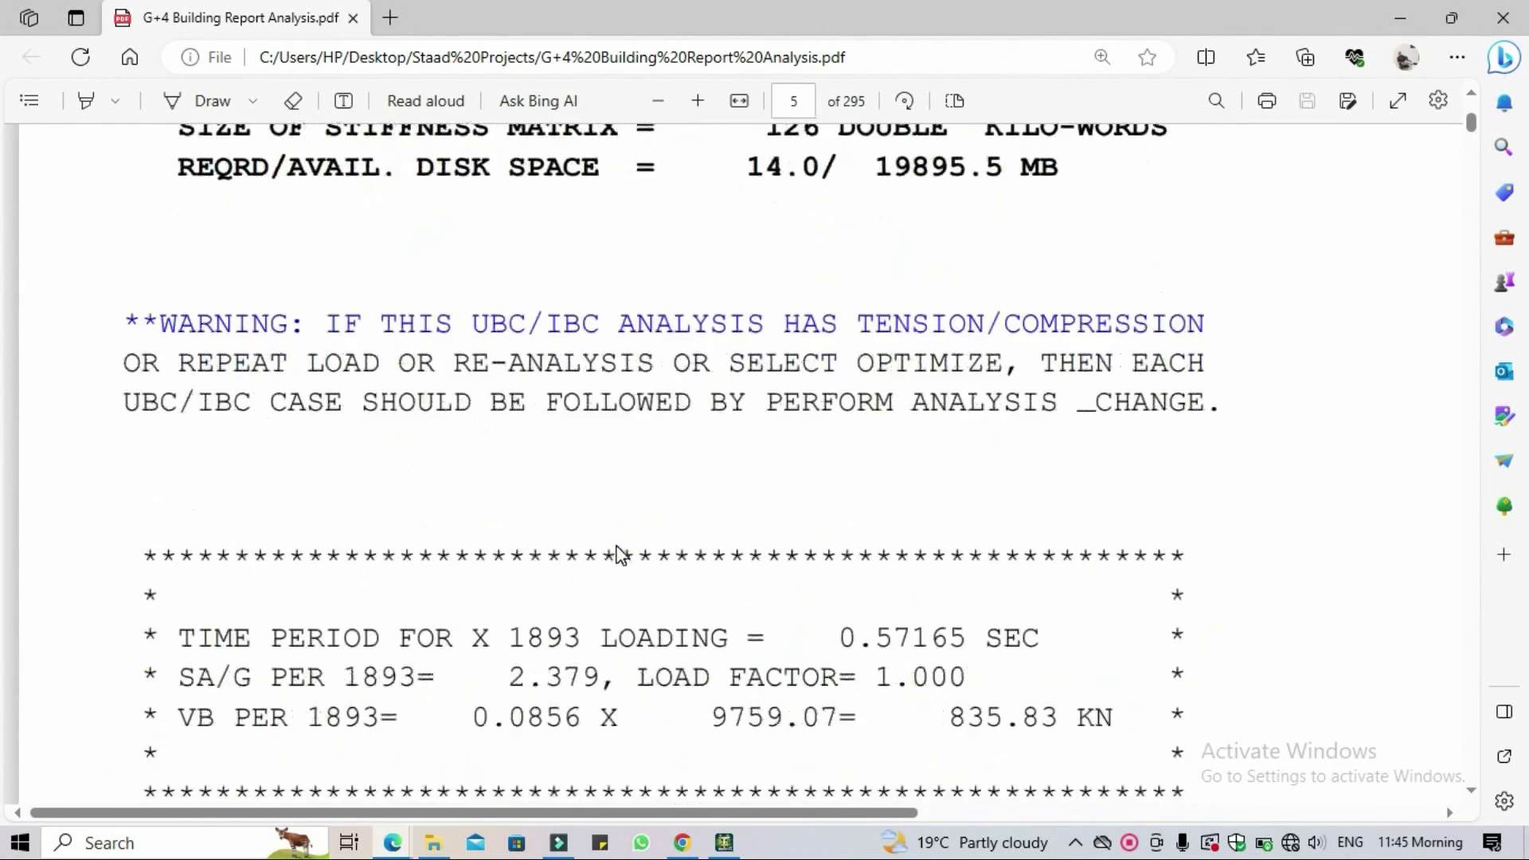
scroll(622, 555, "down", 12)
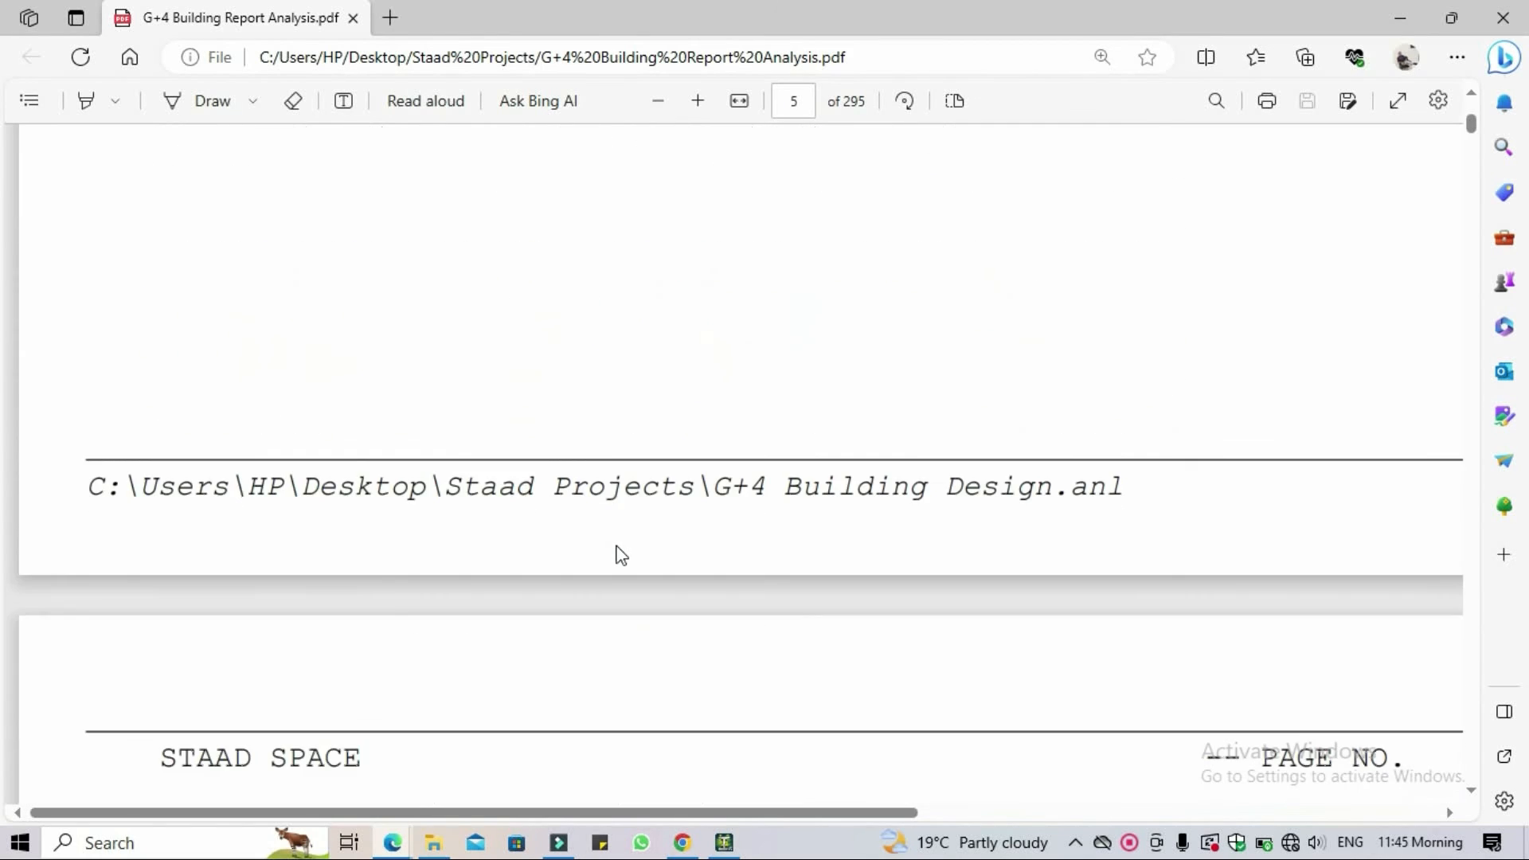
scroll(621, 555, "down", 4)
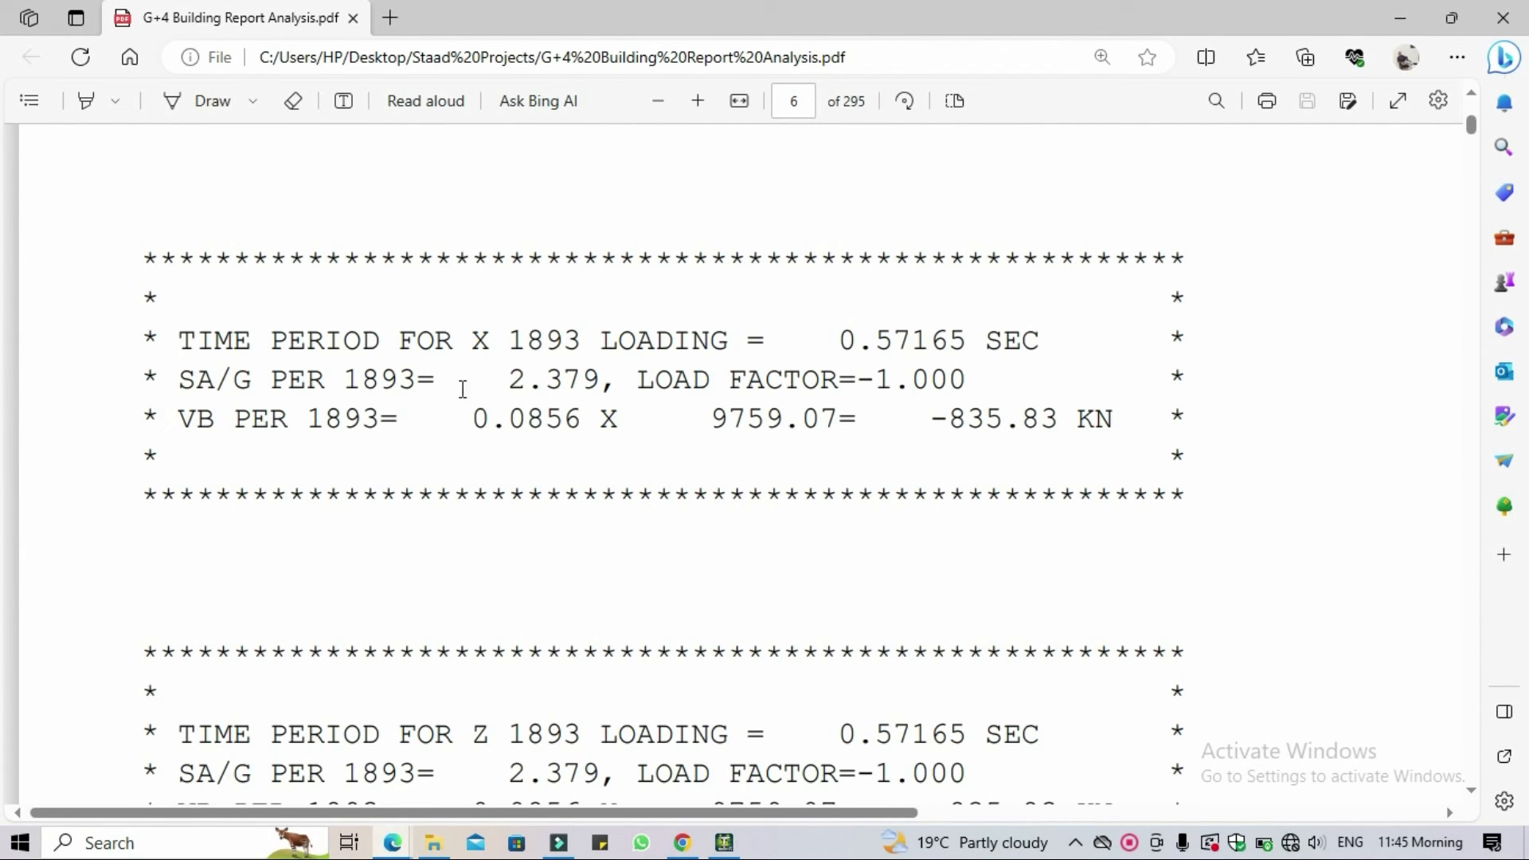
scroll(659, 474, "down", 12)
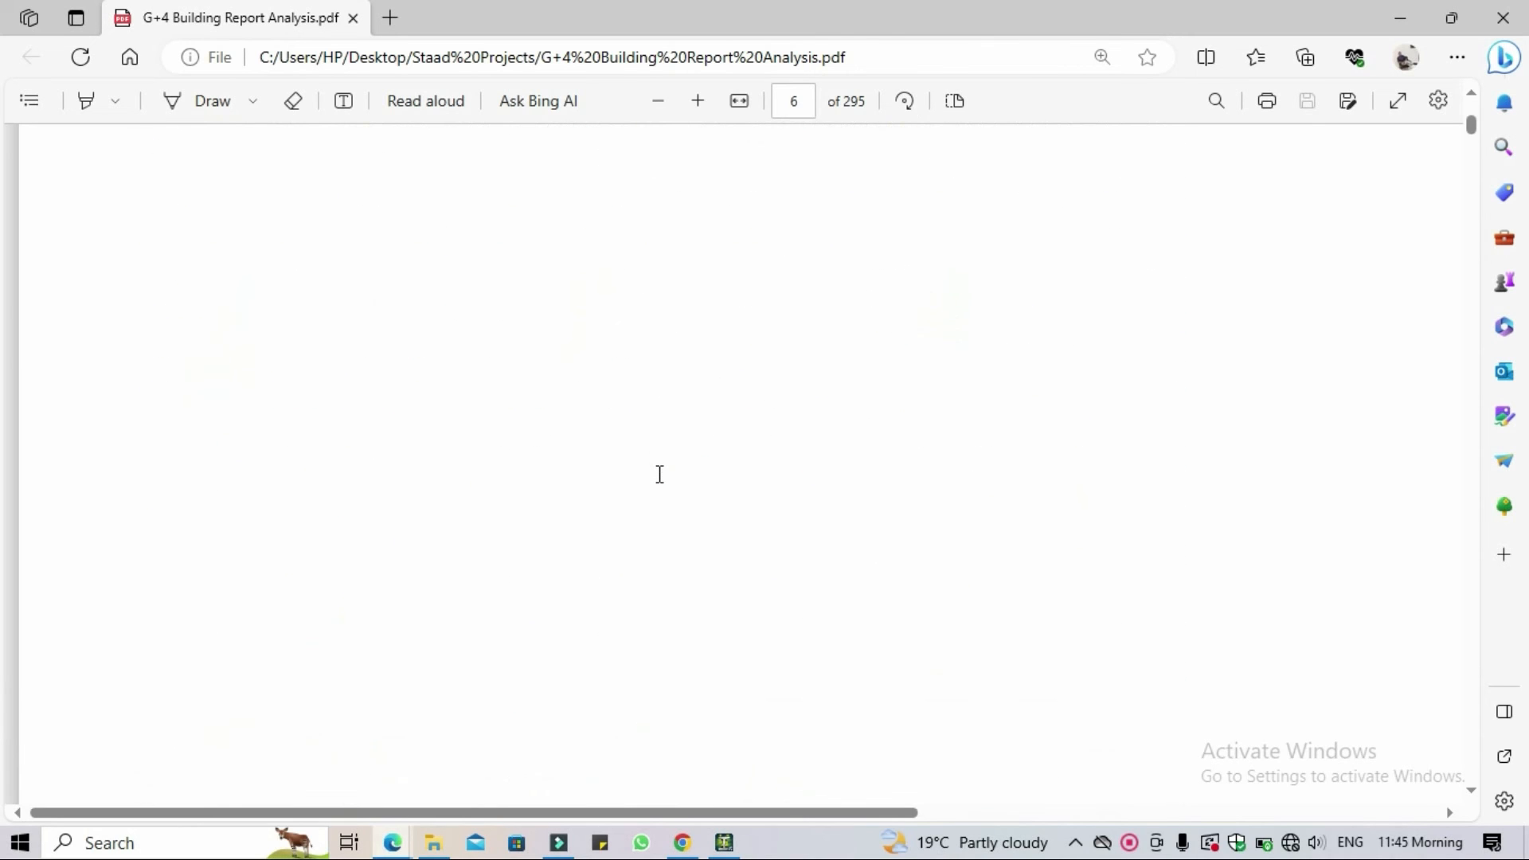
Examine the report's beam design results, including the required and provided reinforcement areas and the shear design.
scroll(659, 473, "down", 18)
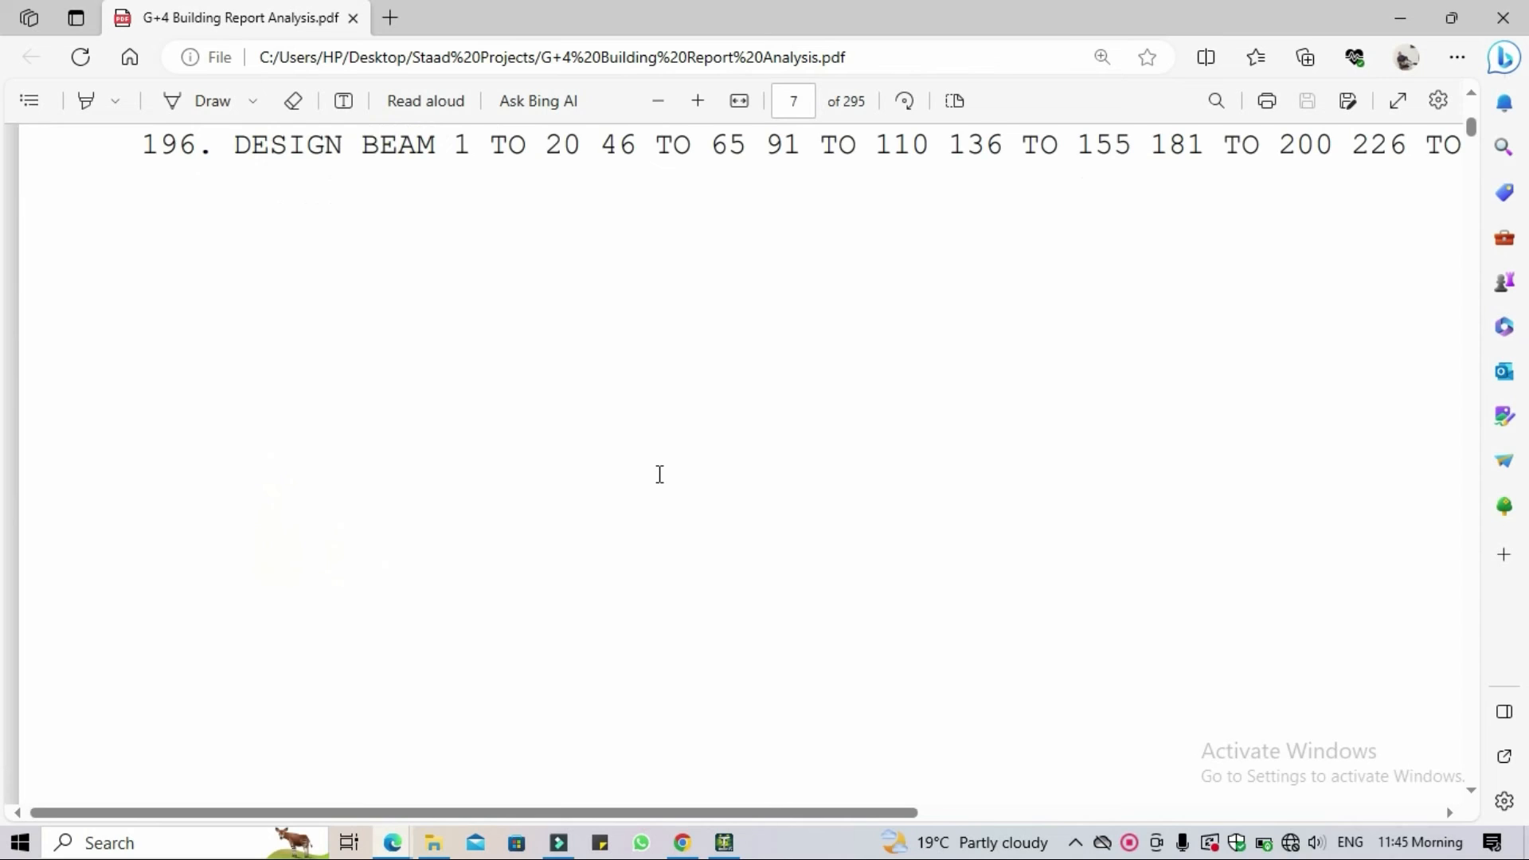
scroll(660, 474, "down", 2)
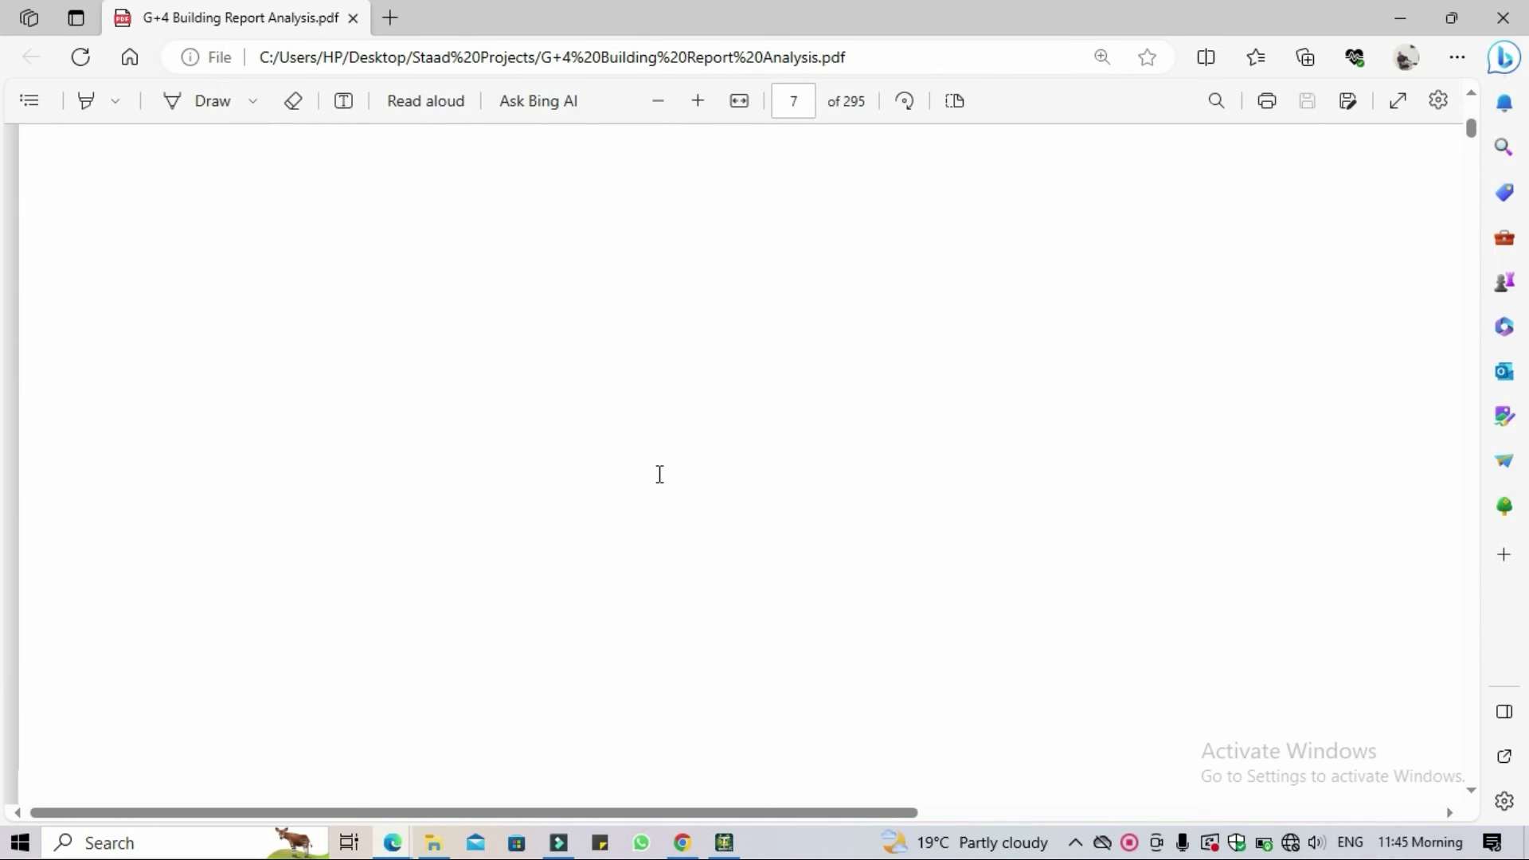
scroll(659, 474, "down", 15)
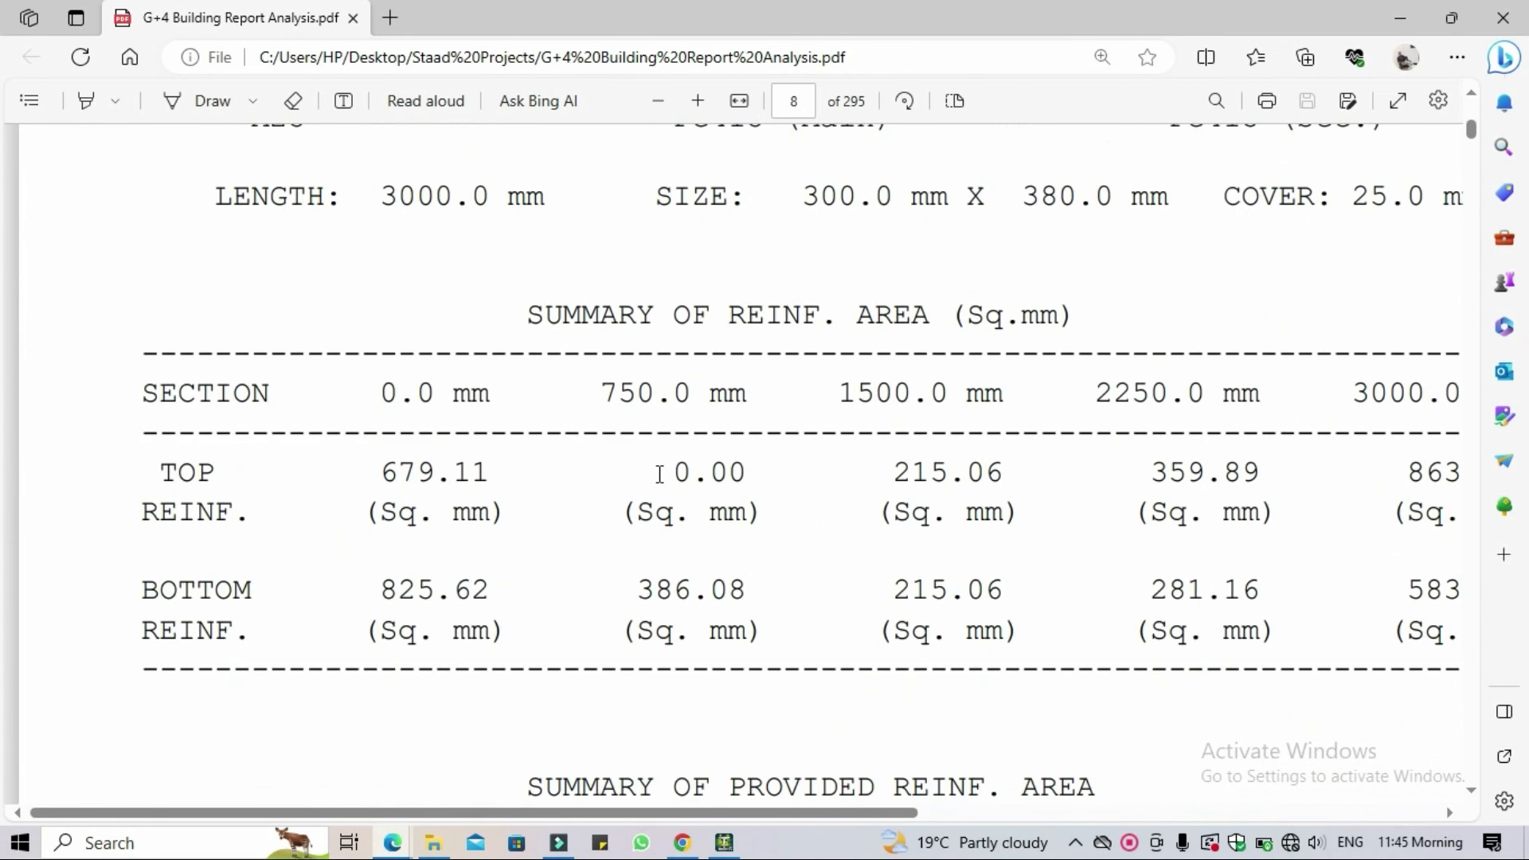
scroll(659, 474, "down", 2)
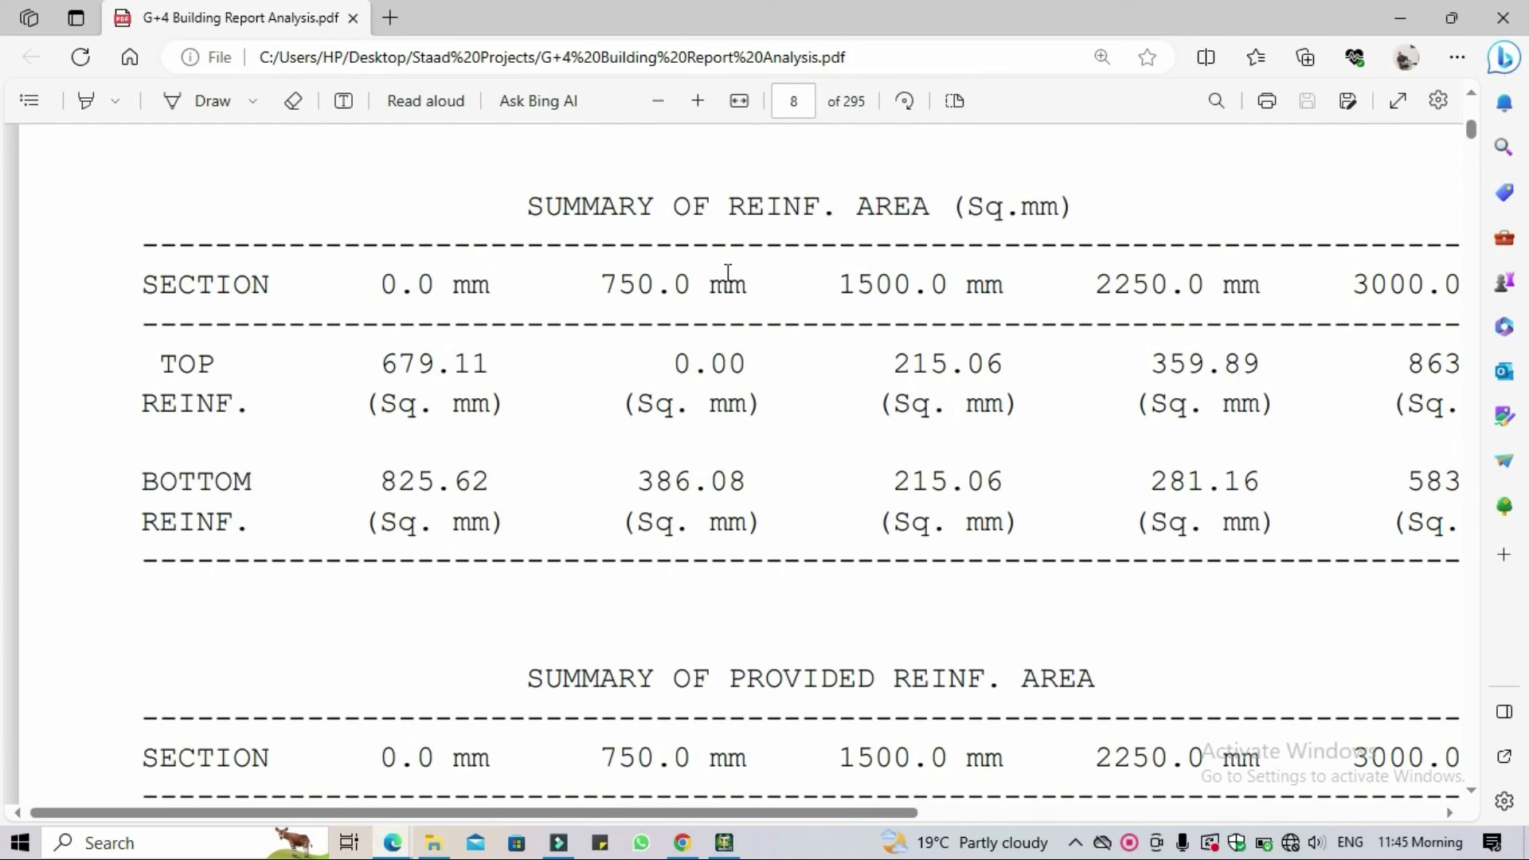
scroll(881, 615, "down", 20)
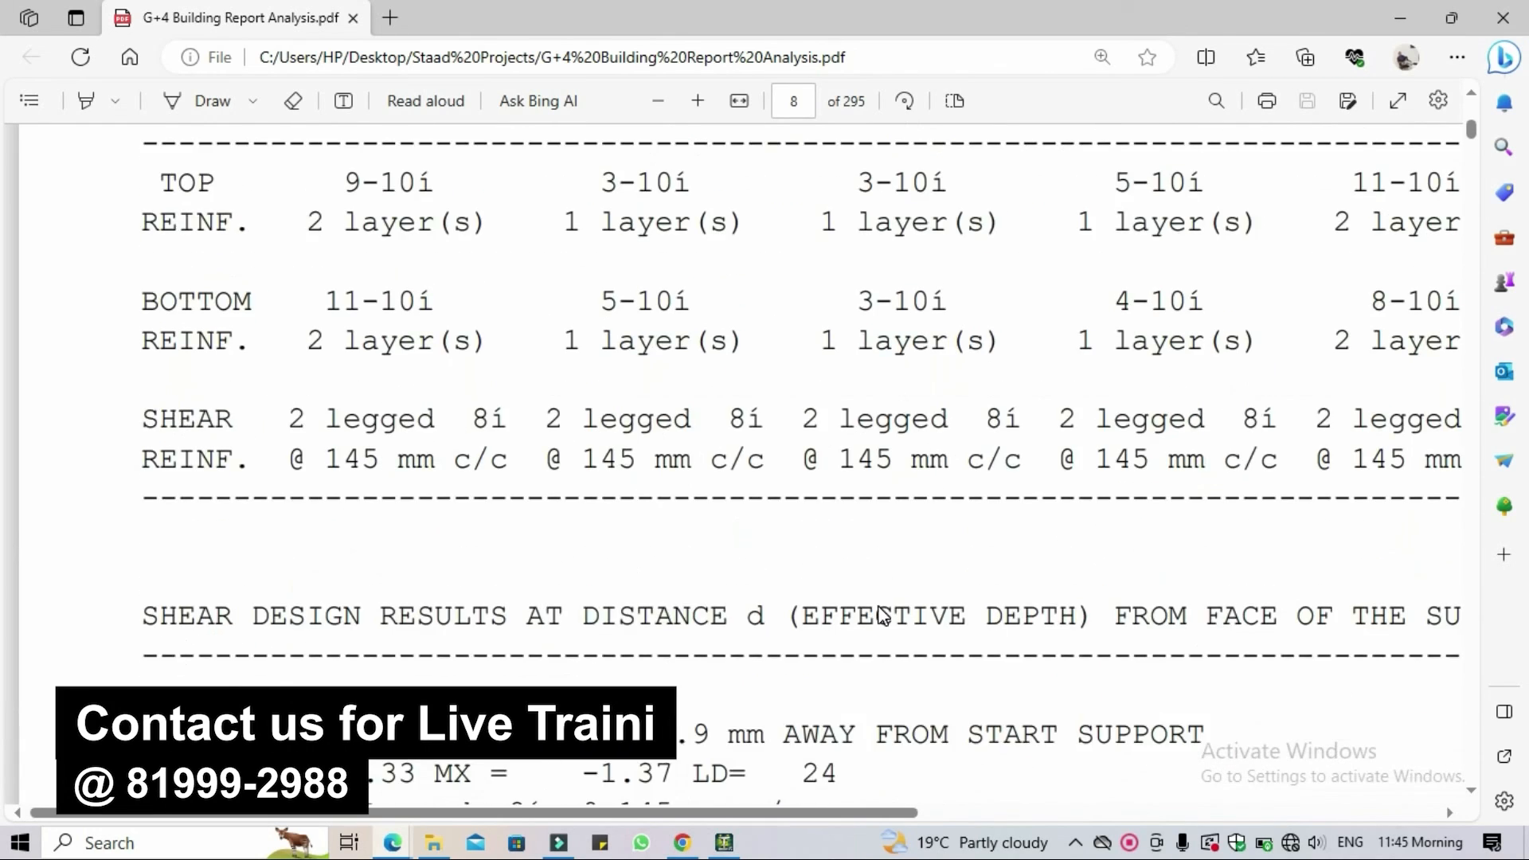
scroll(880, 614, "down", 20)
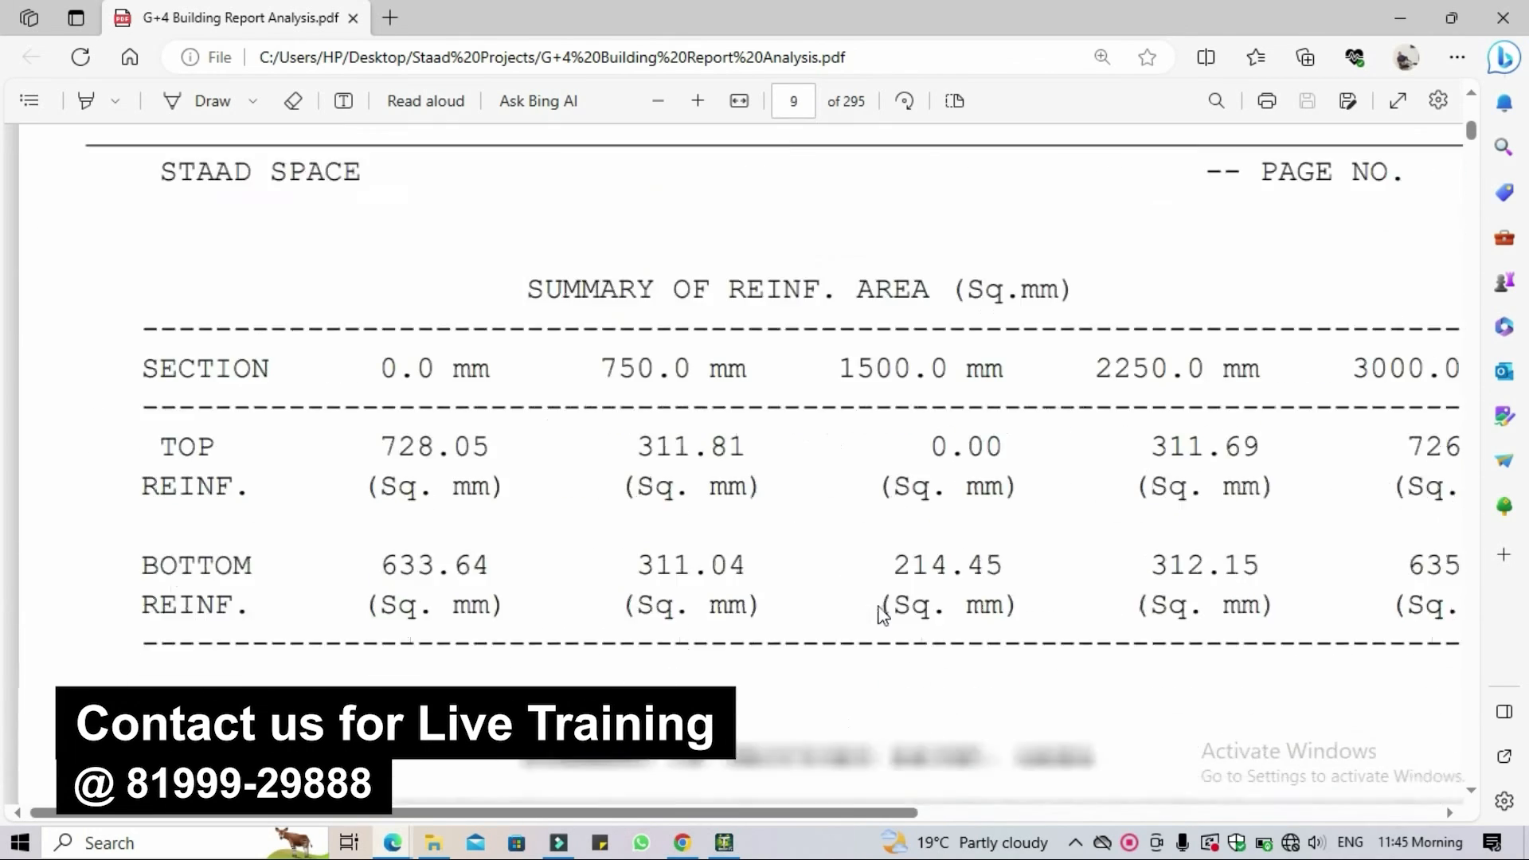
scroll(881, 615, "down", 20)
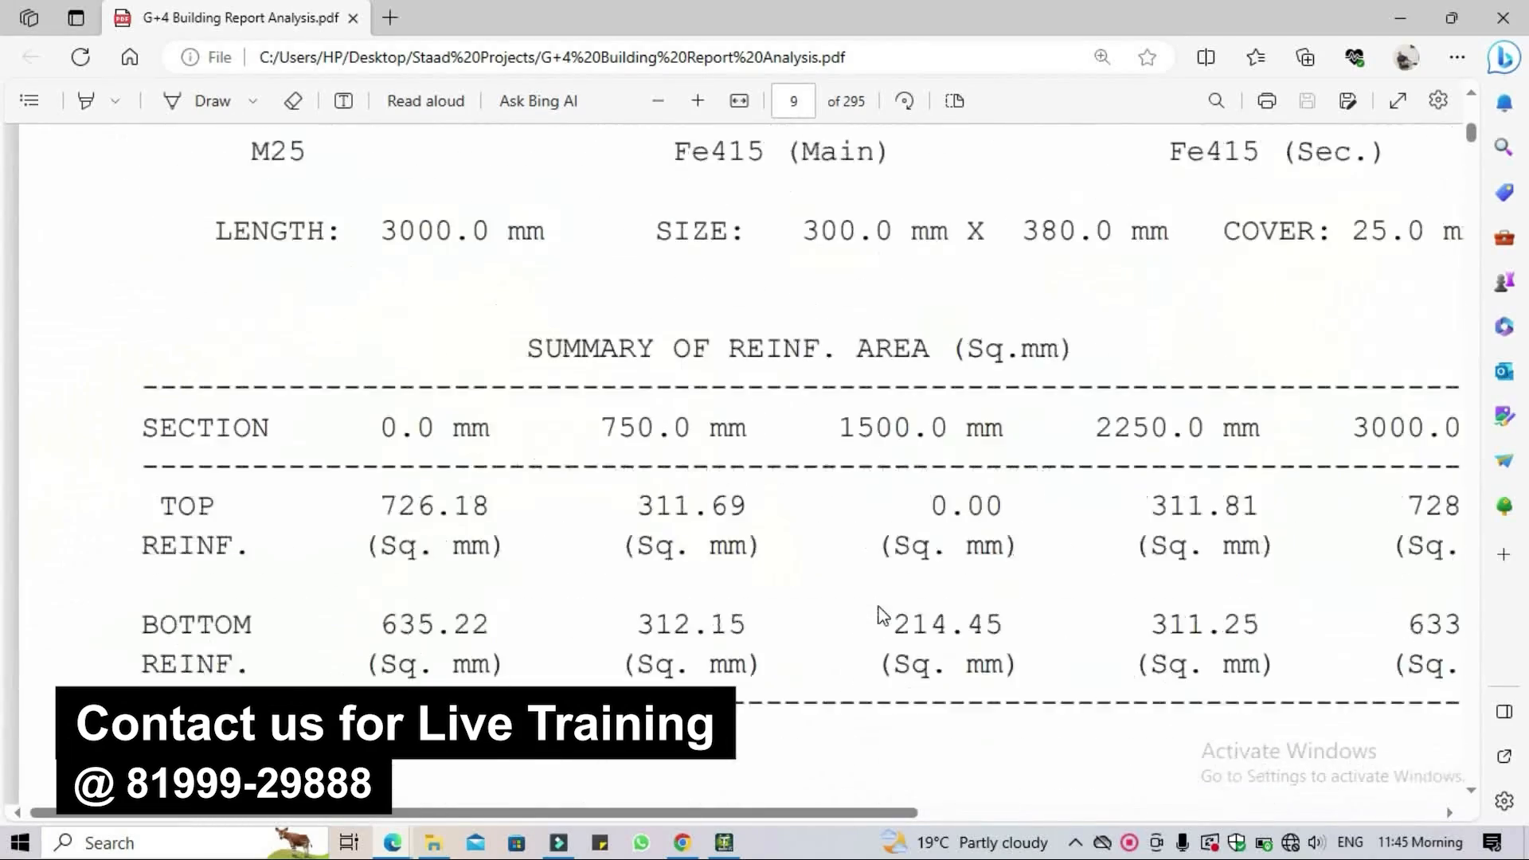
scroll(881, 615, "down", 20)
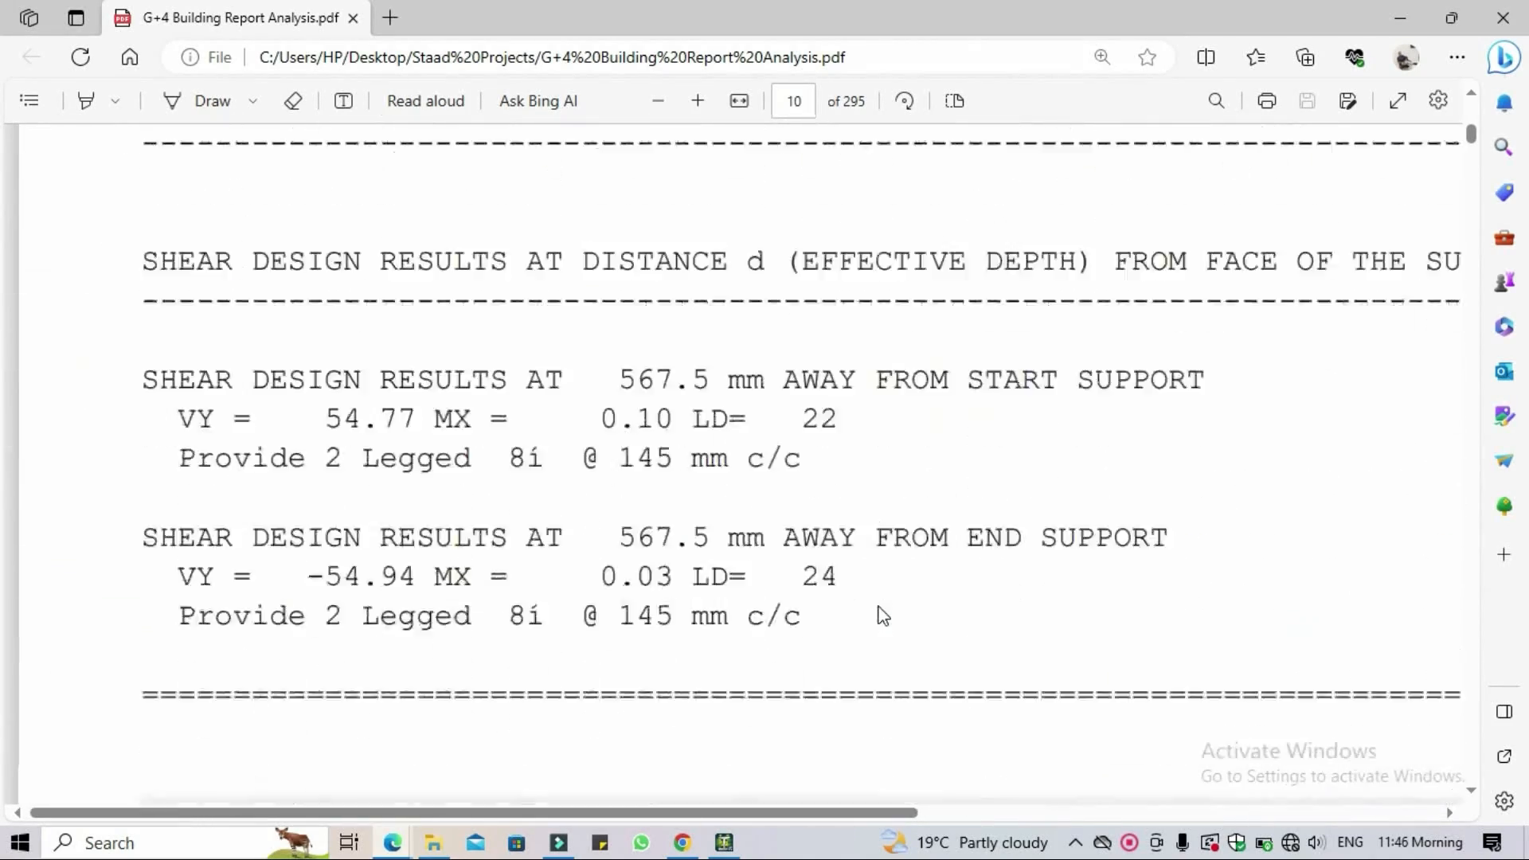
scroll(881, 615, "down", 4)
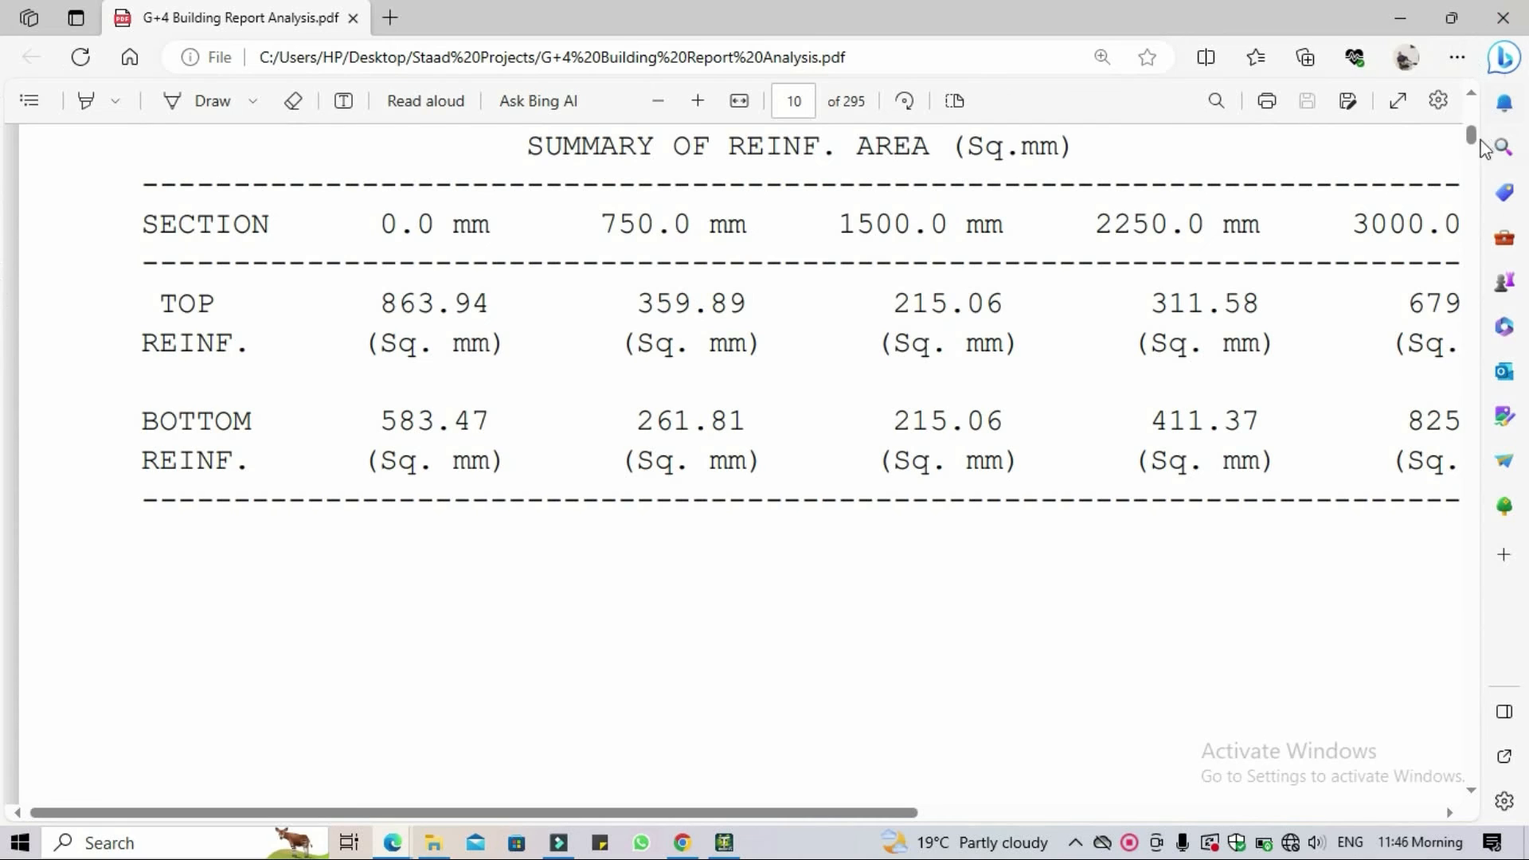
Examine the report's column design results, including required steel and concrete areas, main and tie reinforcement, section capacities and interaction ratios.
left_click_drag(1473, 147, 1476, 612)
left_click_drag(1477, 678, 1476, 737)
scroll(1131, 581, "down", 15)
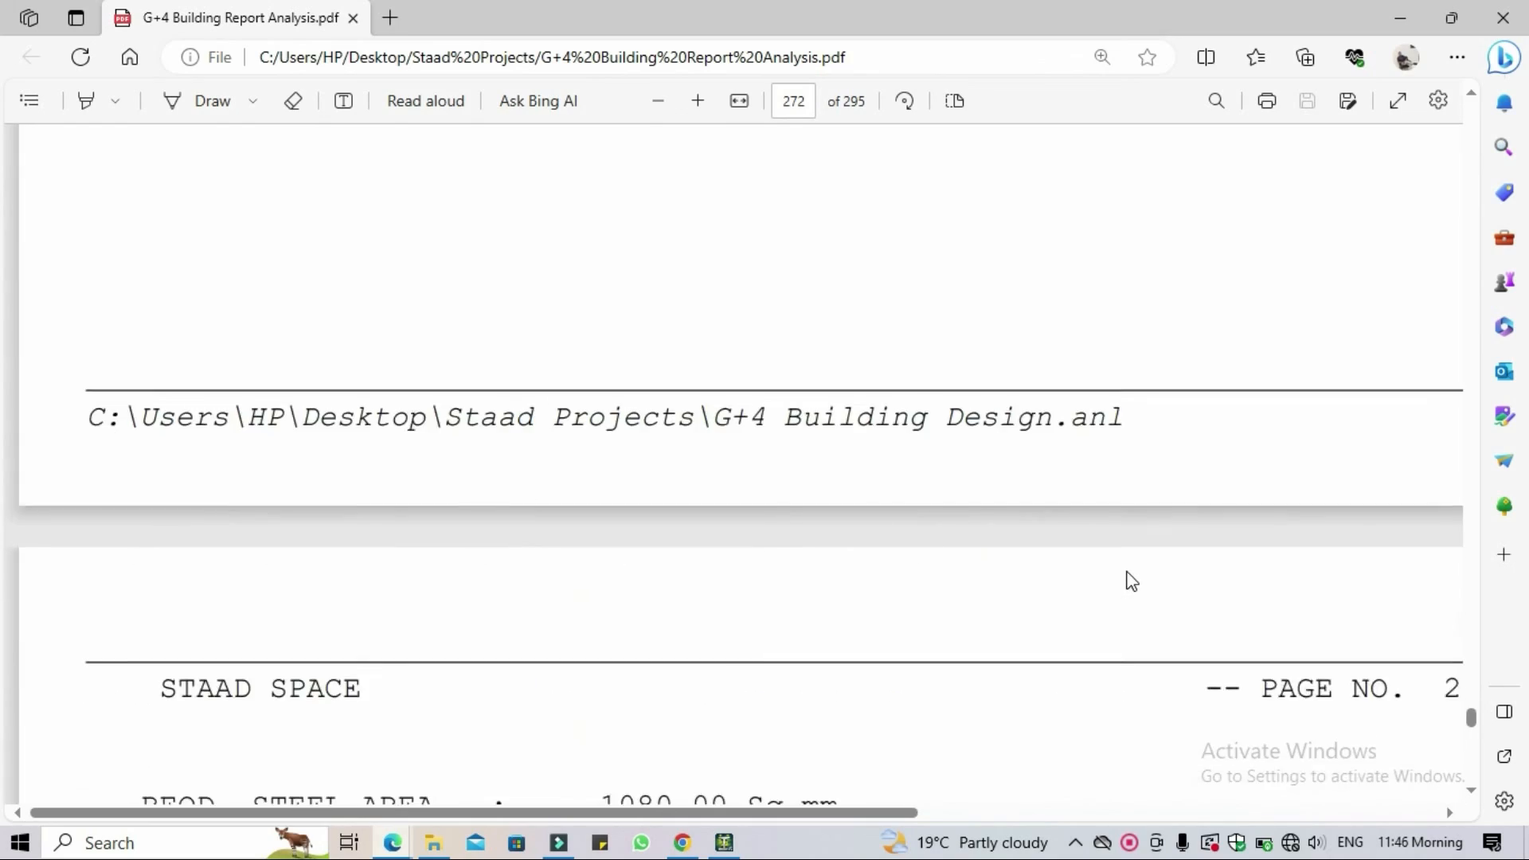
scroll(1132, 580, "down", 20)
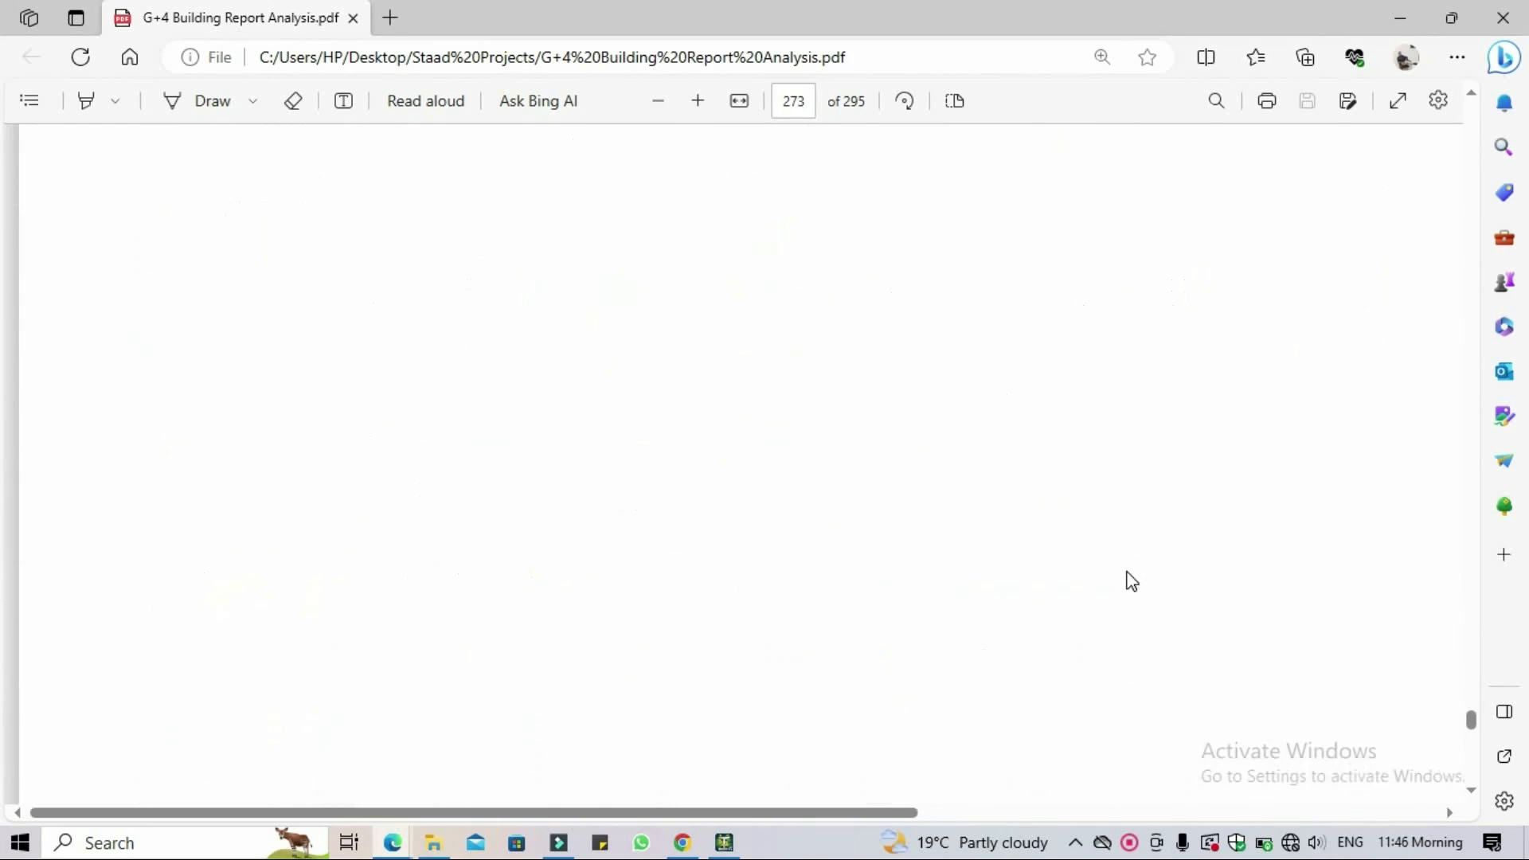
scroll(1132, 581, "down", 20)
scroll(1132, 580, "down", 20)
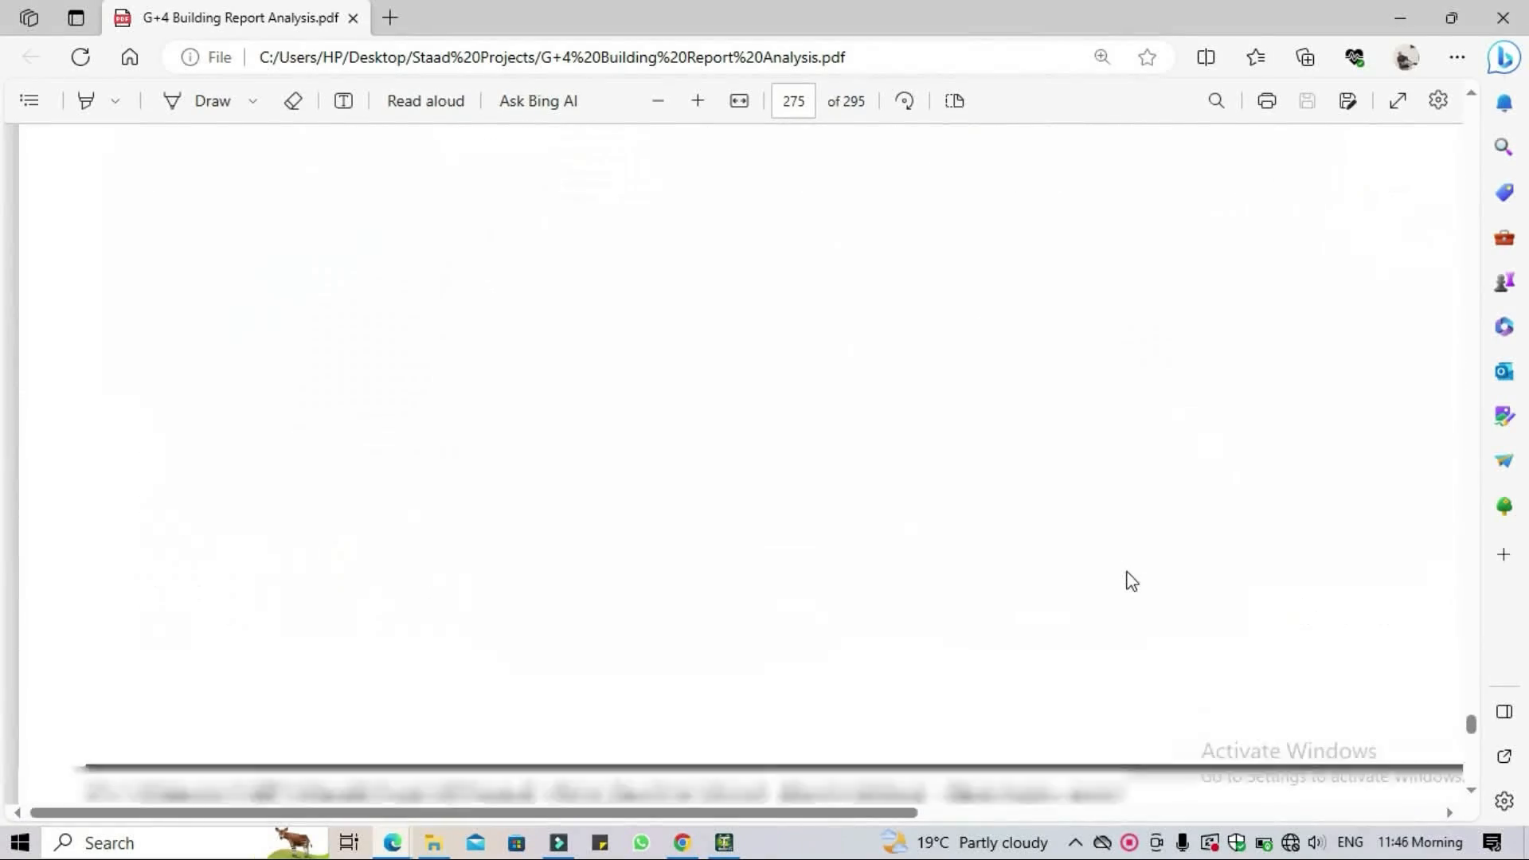
scroll(1131, 581, "down", 20)
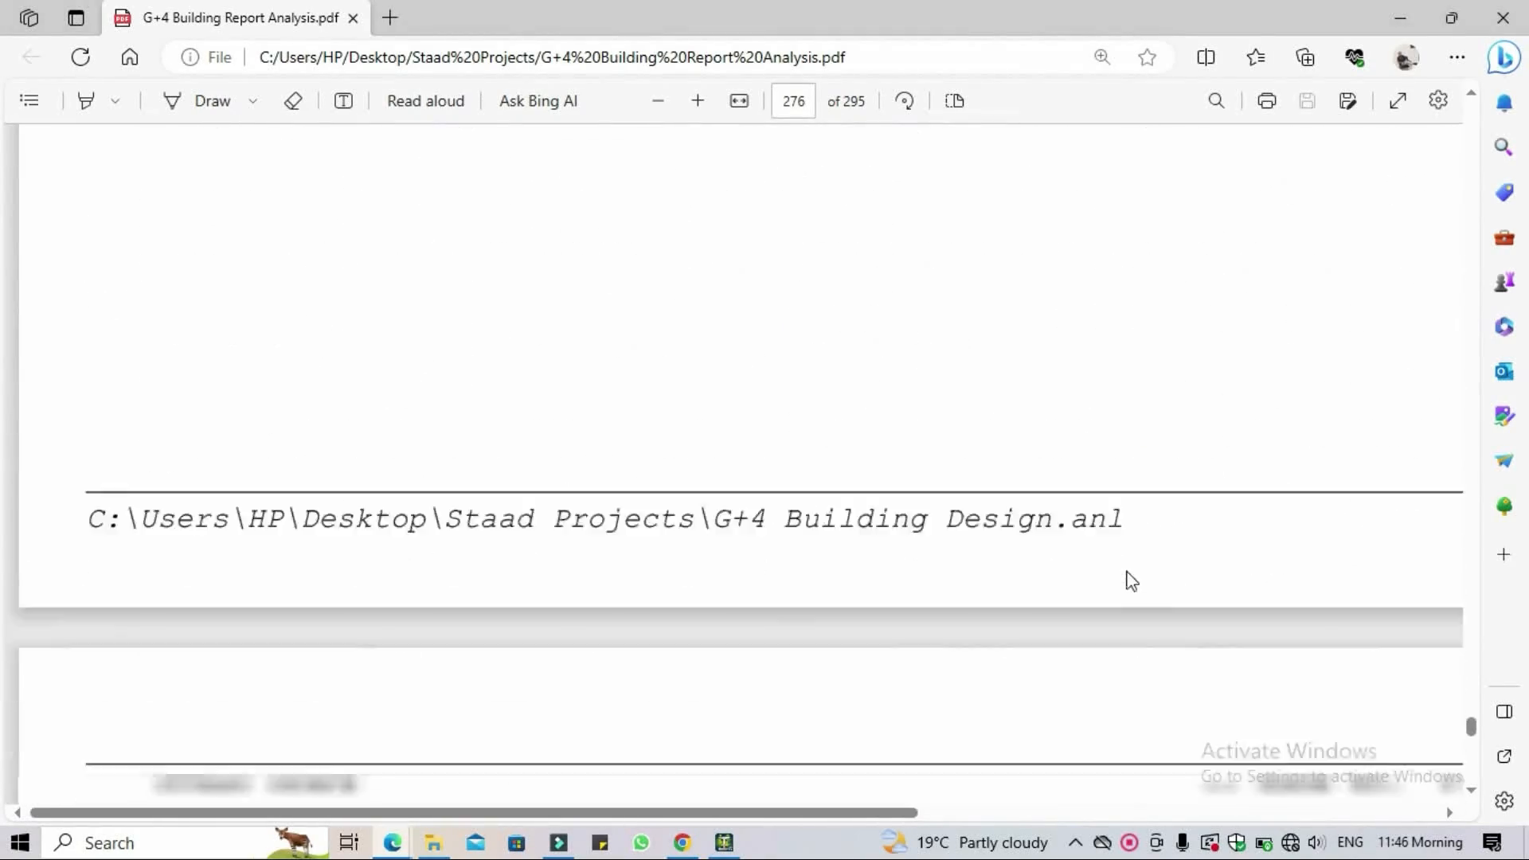
scroll(1132, 580, "down", 20)
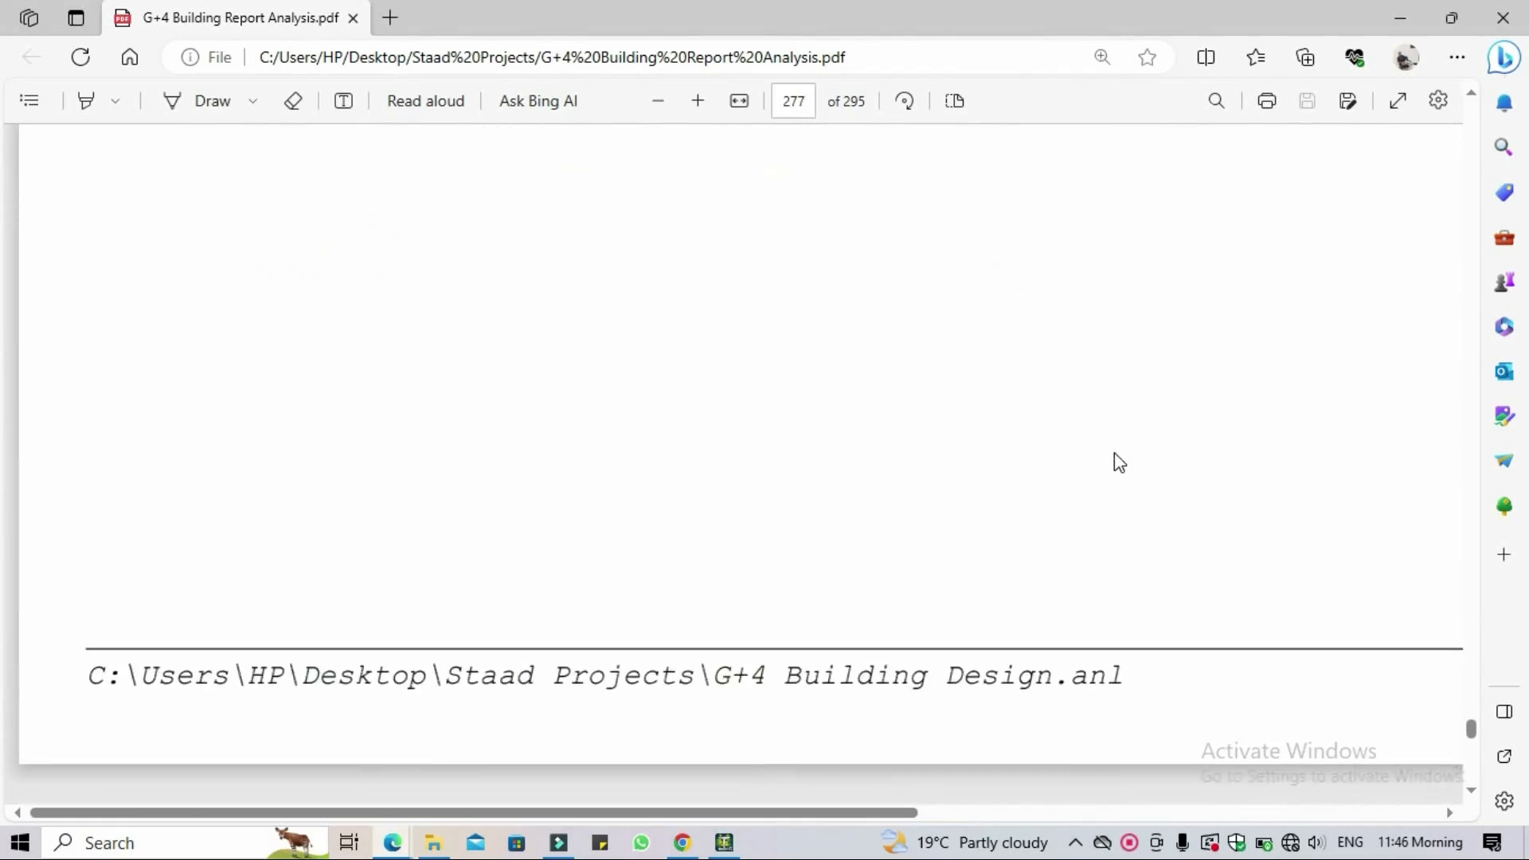
scroll(1120, 463, "down", 20)
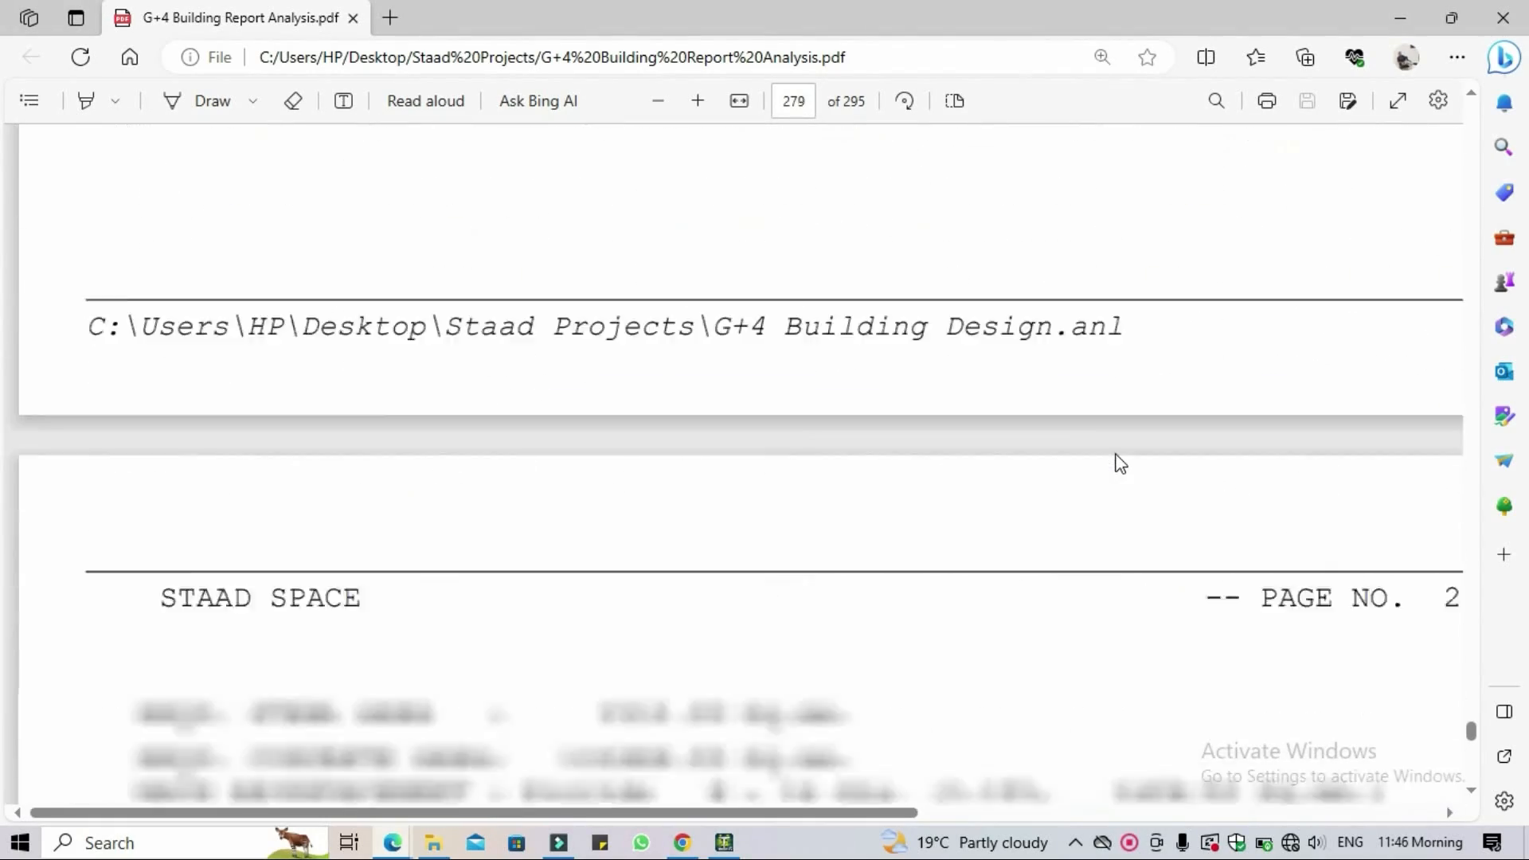
scroll(1120, 463, "down", 5)
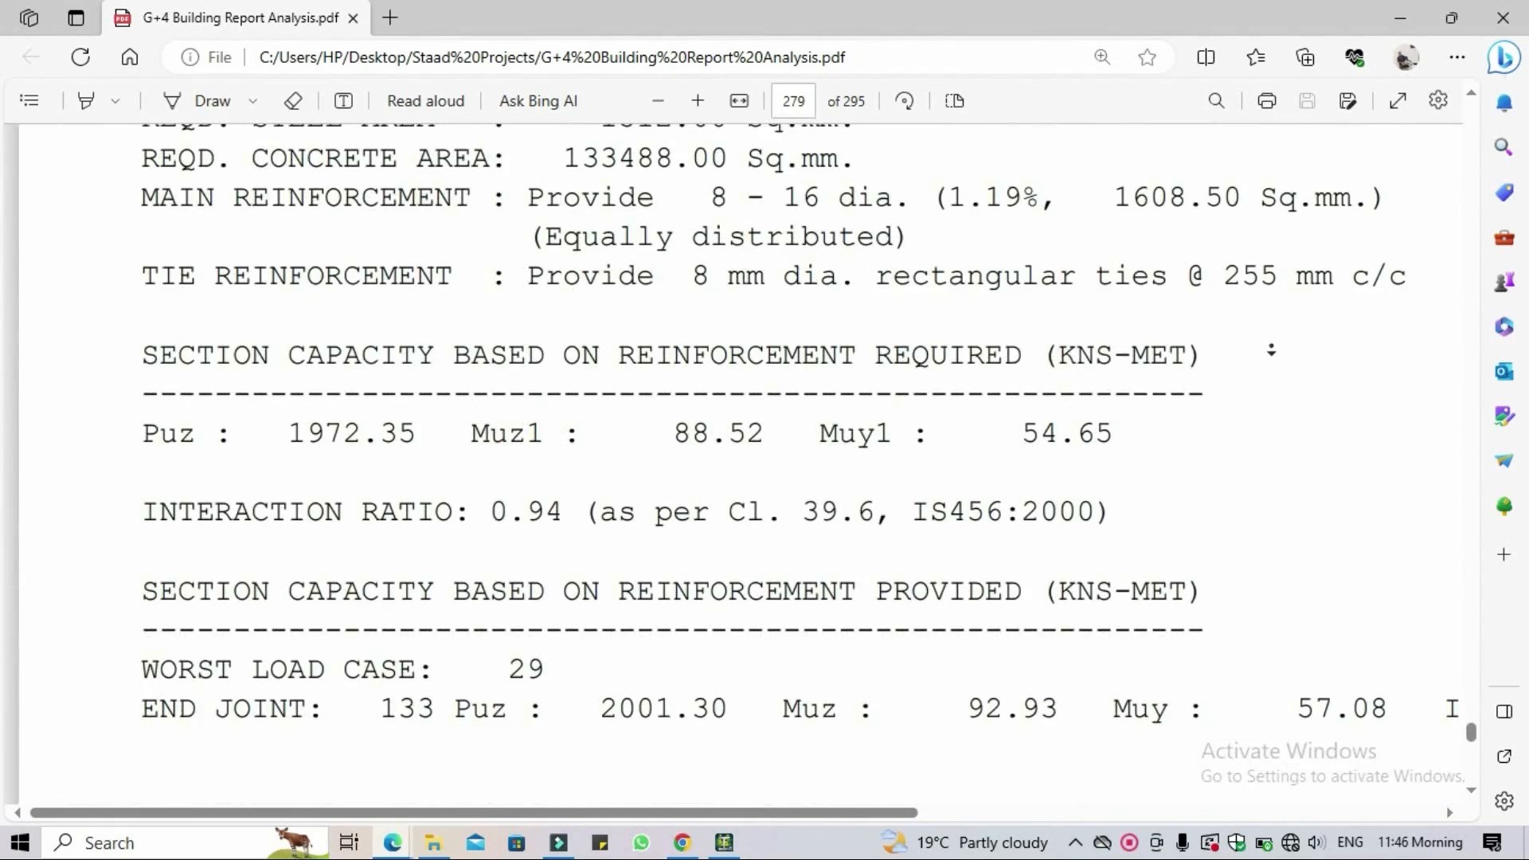
middle_click(1282, 497)
scroll(1307, 619, "down", 20)
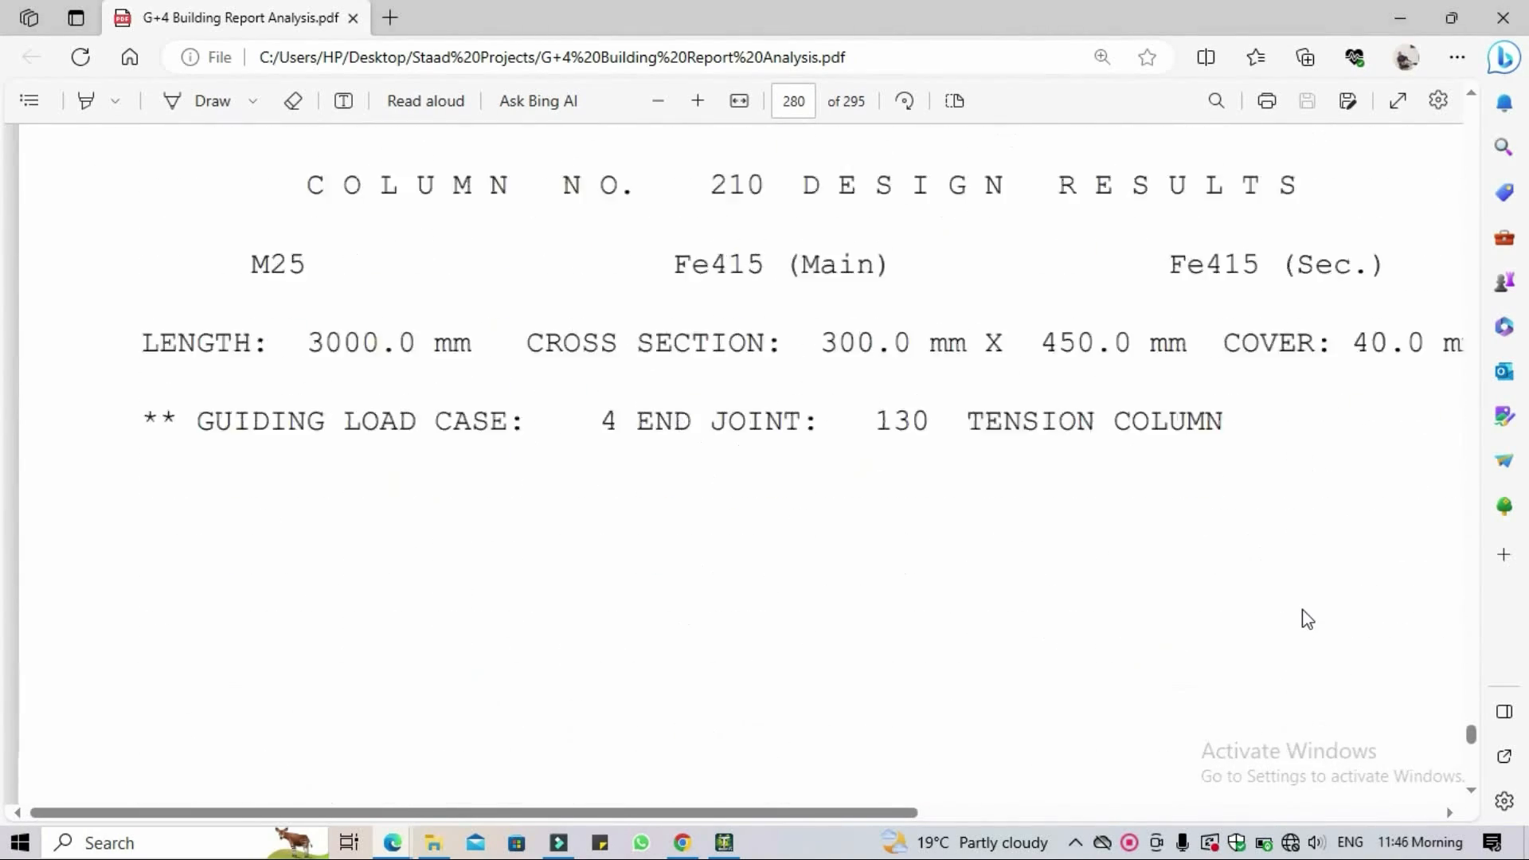
scroll(1307, 619, "down", 20)
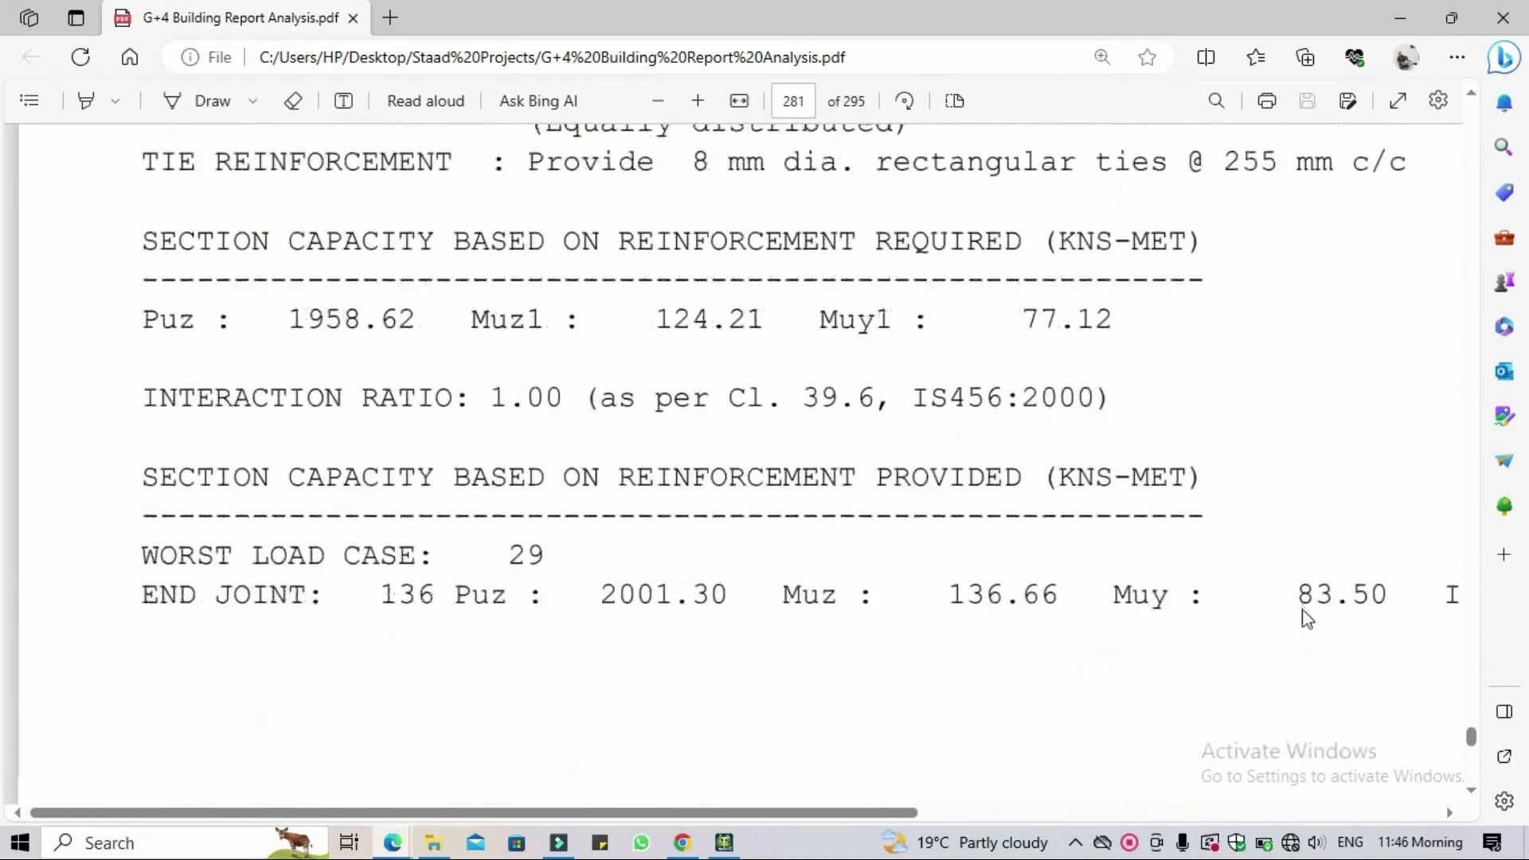
scroll(1303, 613, "down", 20)
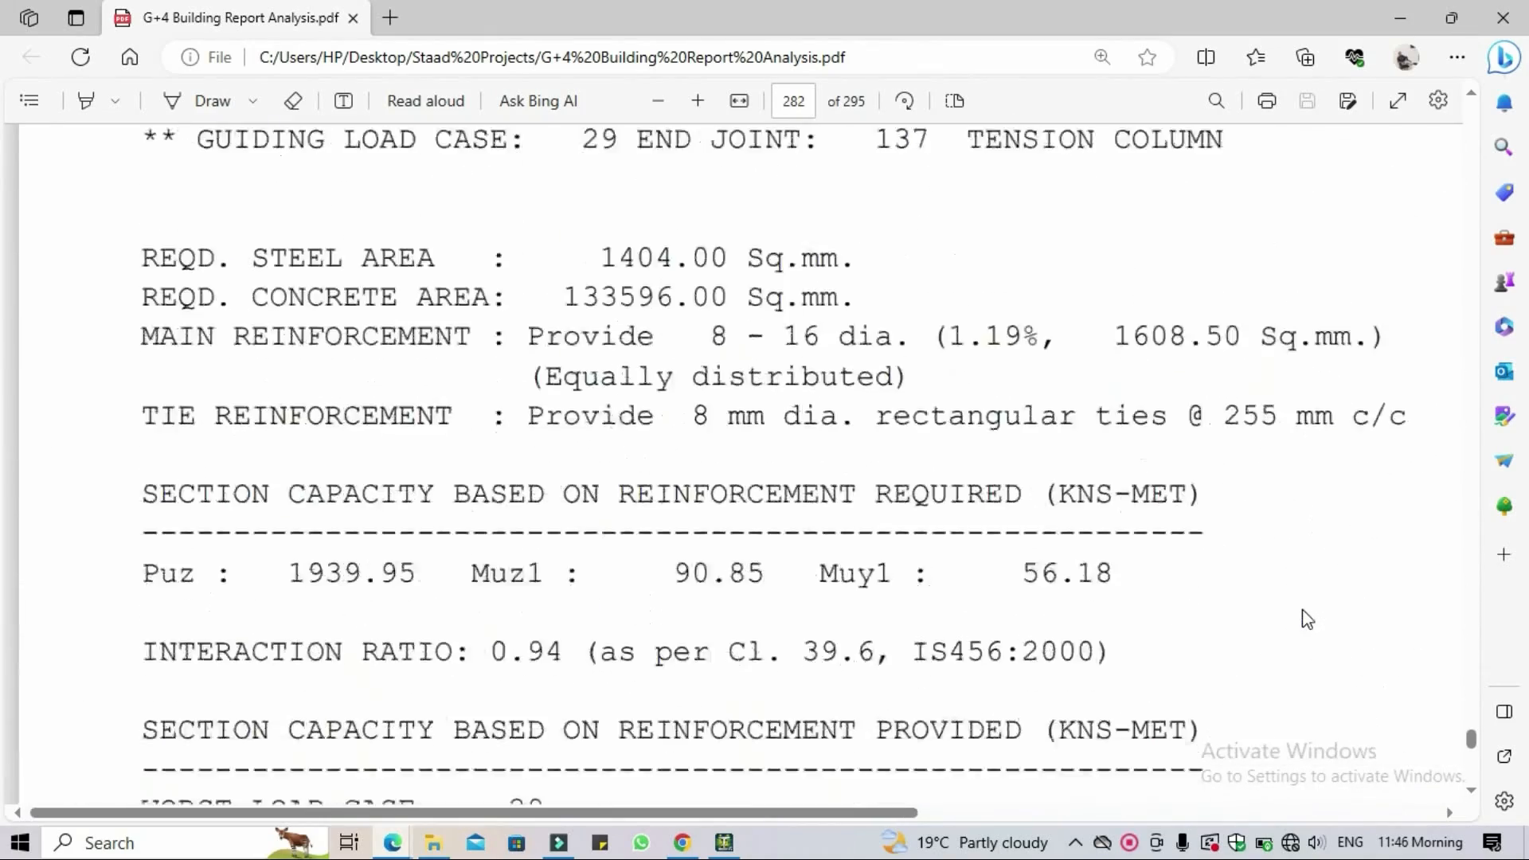
scroll(1307, 620, "down", 20)
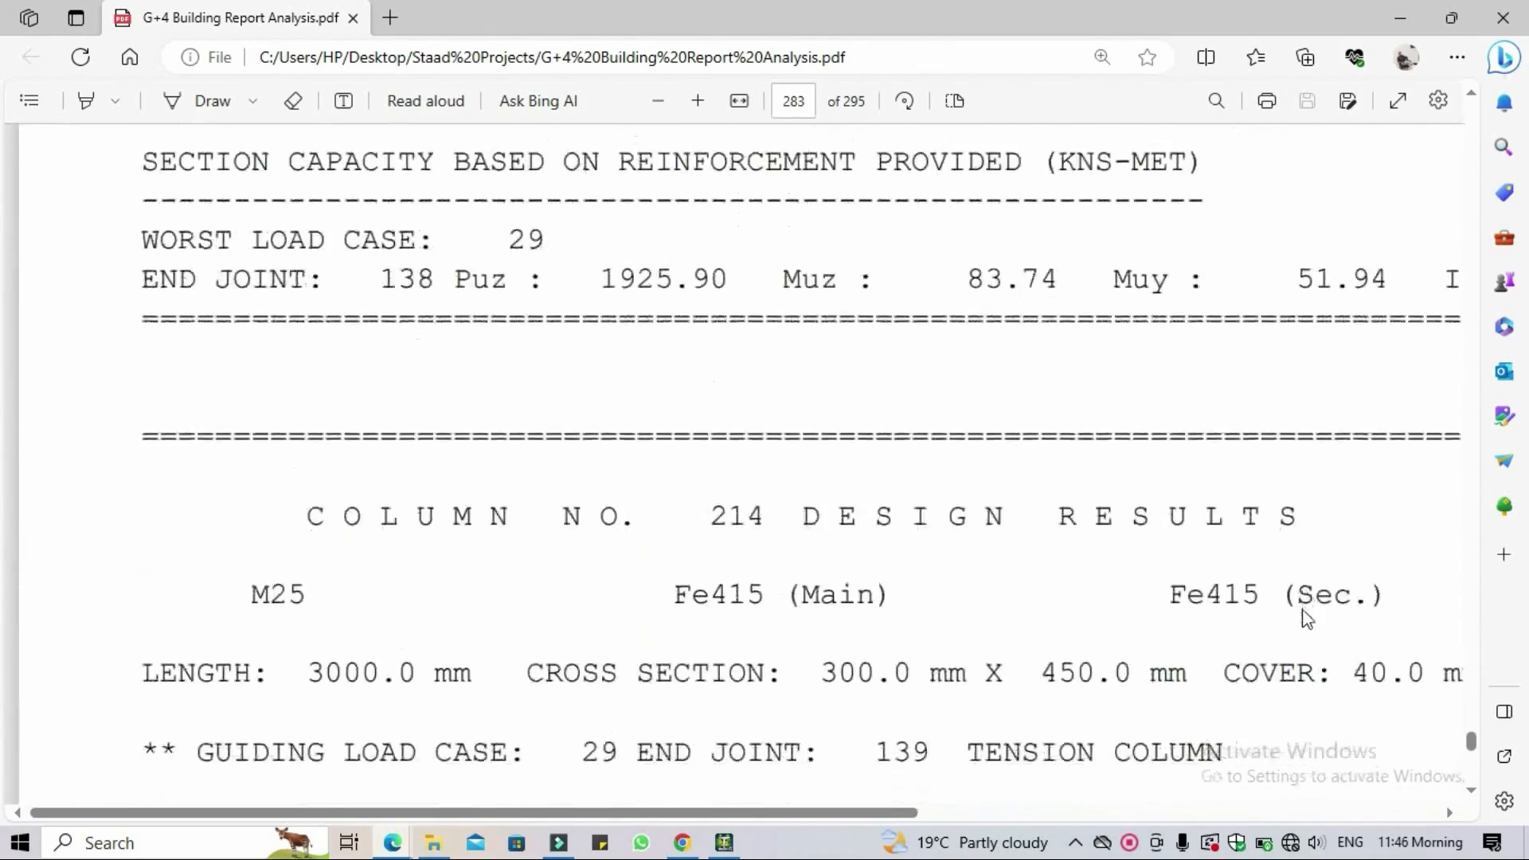
scroll(1307, 620, "down", 20)
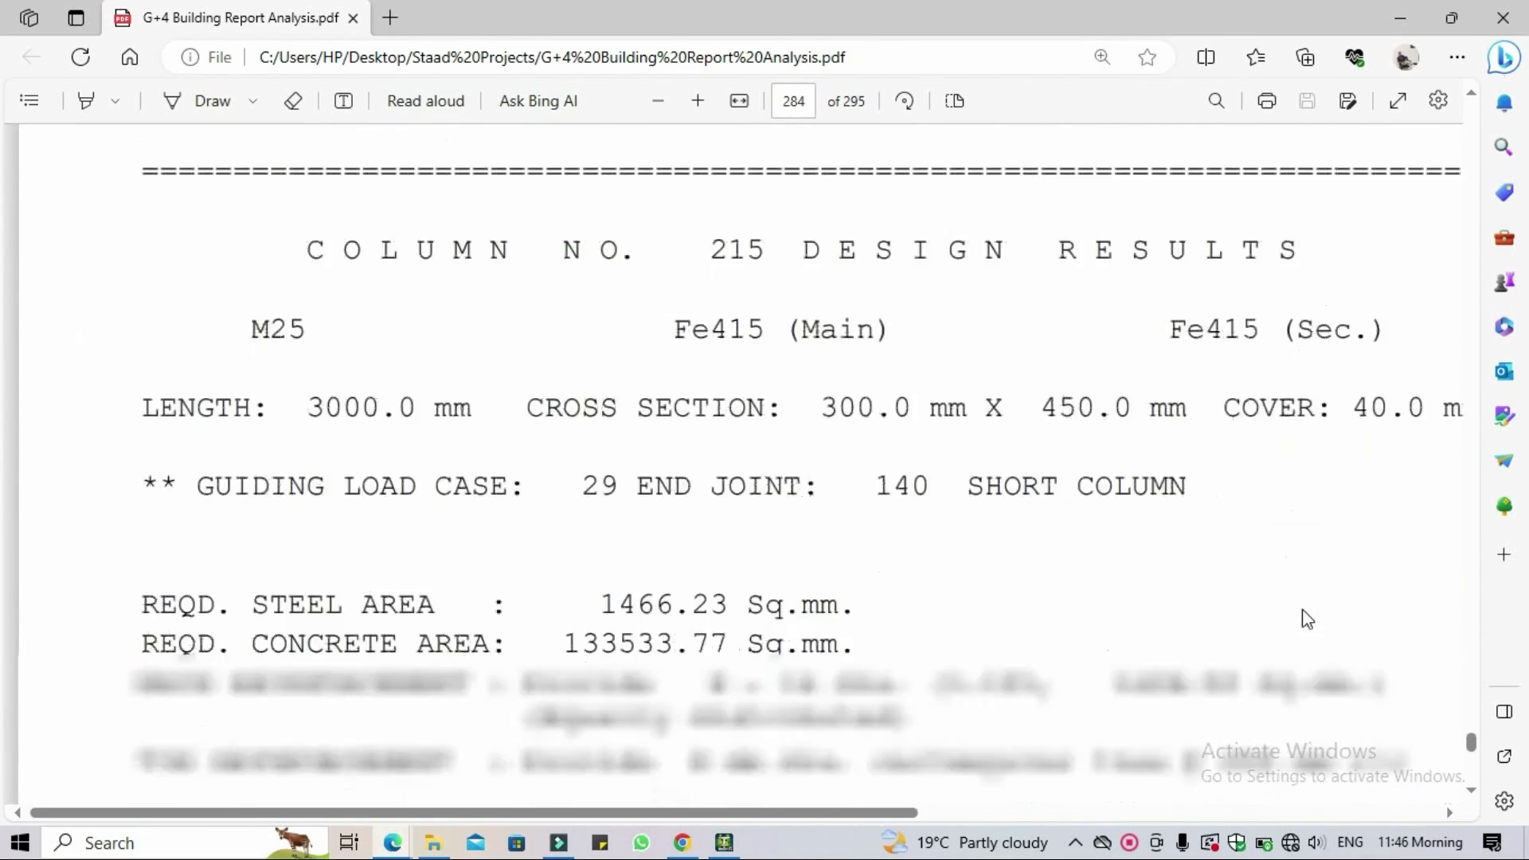
scroll(1307, 620, "down", 20)
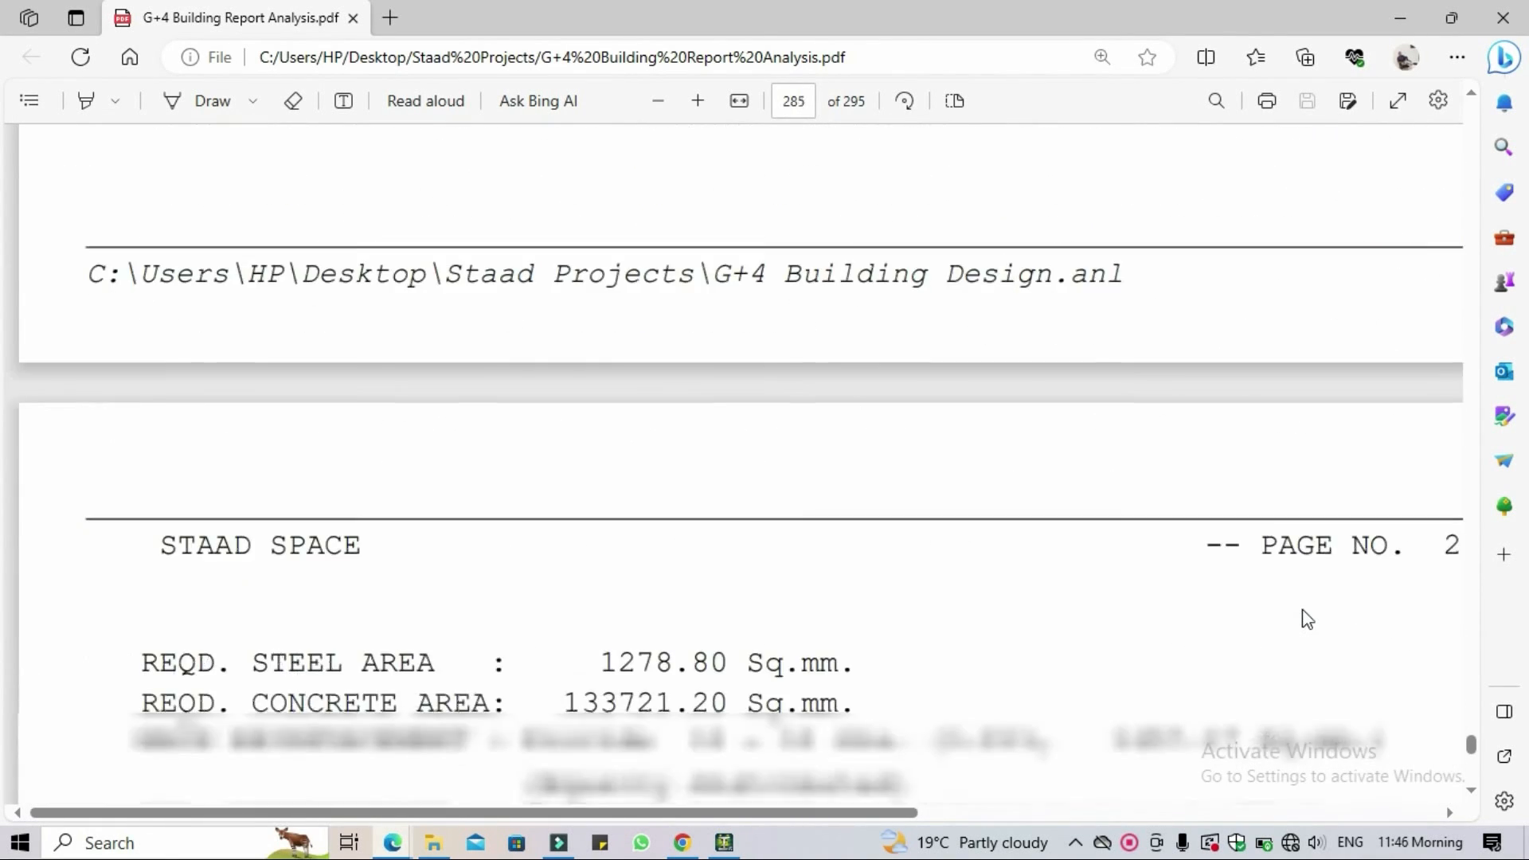
scroll(1307, 619, "down", 5)
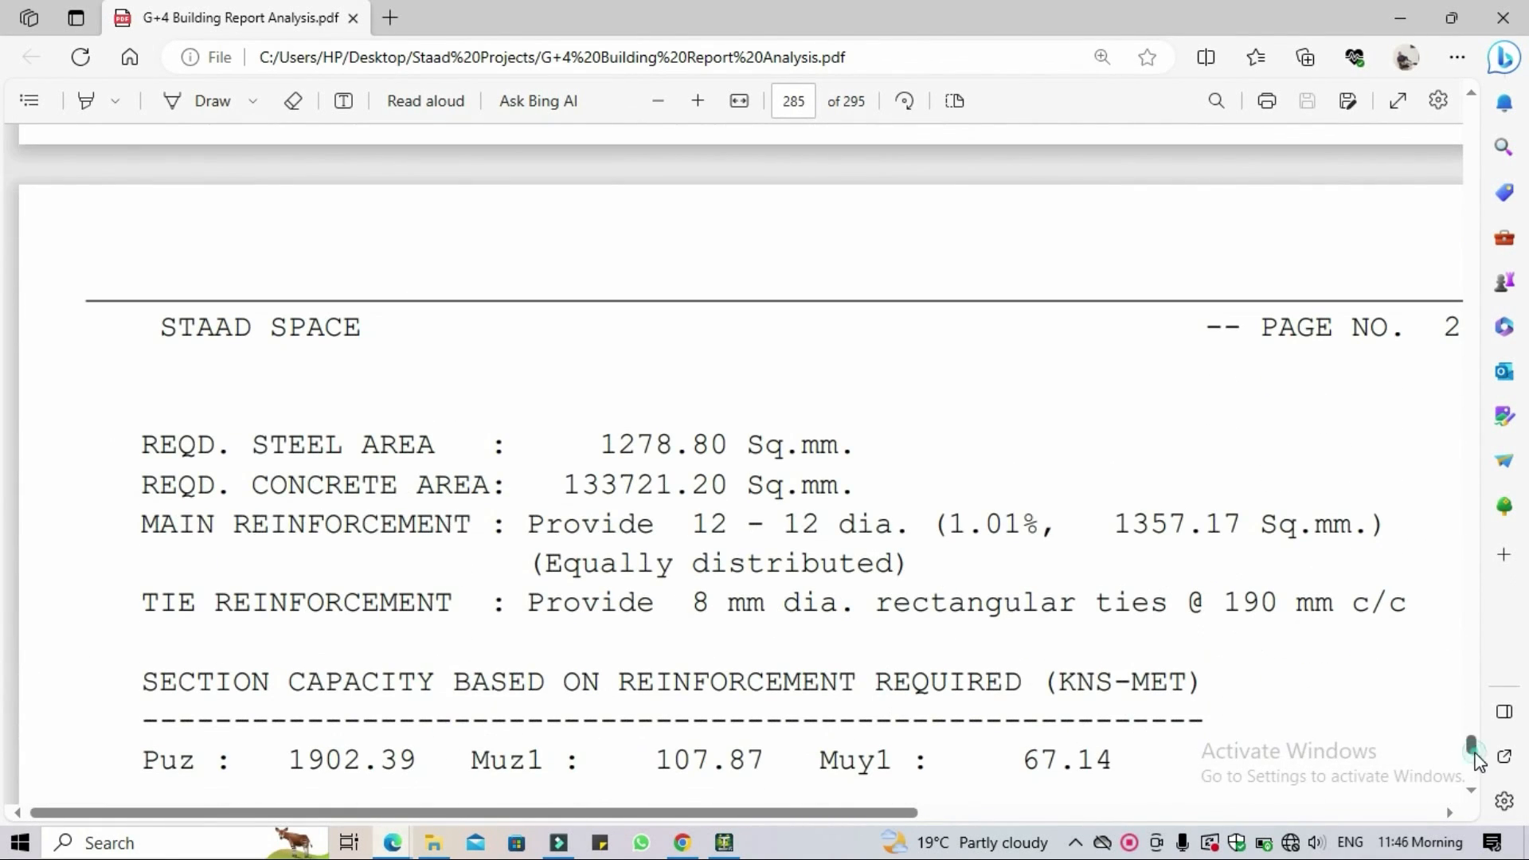
Examine the report's concrete take-off, including the total concrete volume and the reinforcement weight for each bar diameter.
left_click_drag(1472, 744, 1470, 812)
scroll(1085, 383, "up", 10)
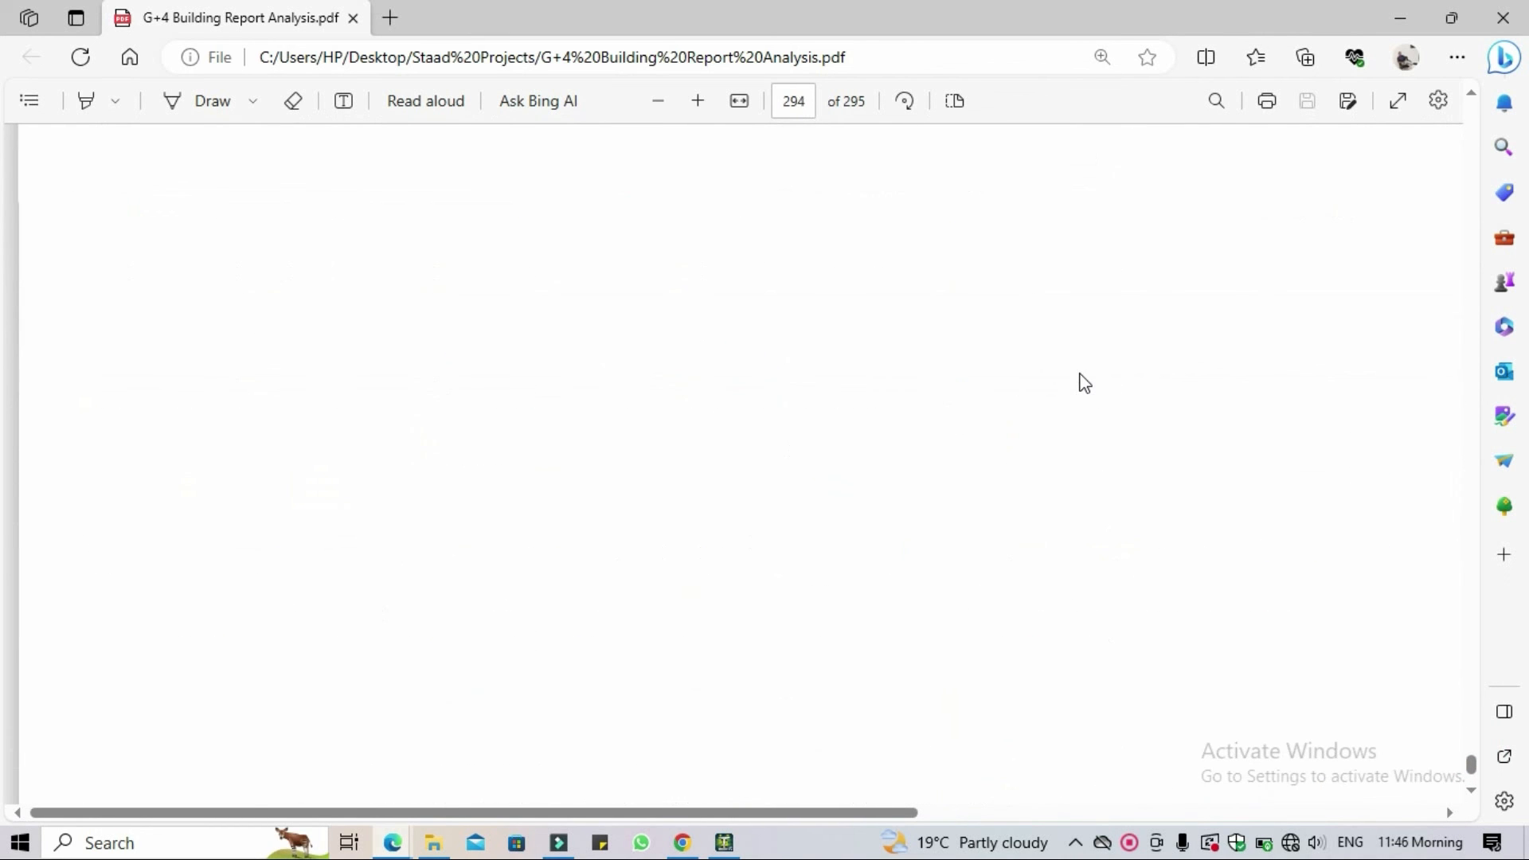
scroll(1084, 383, "up", 10)
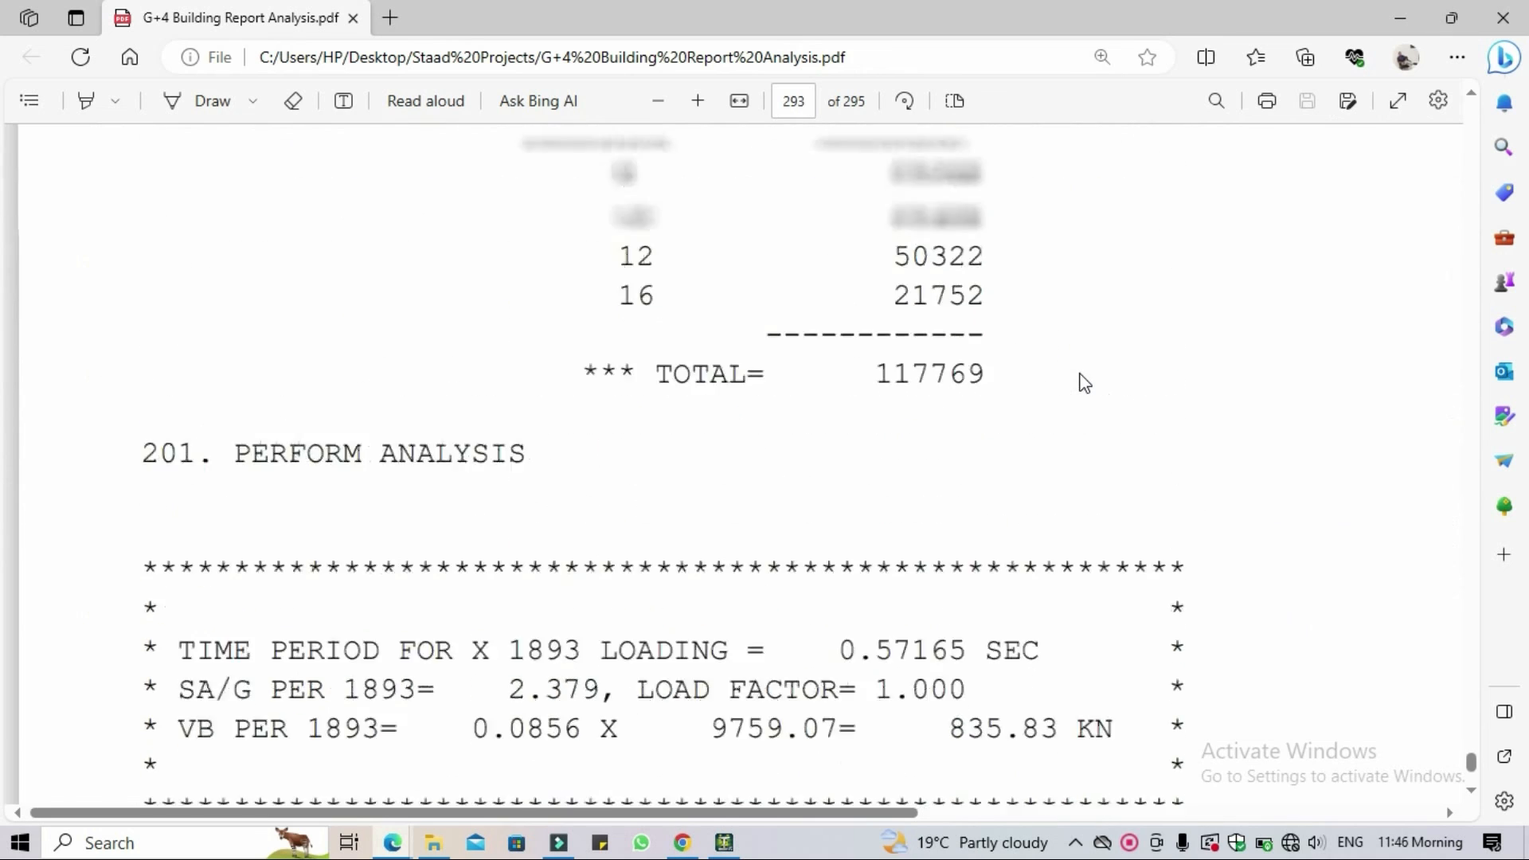
scroll(1084, 383, "up", 3)
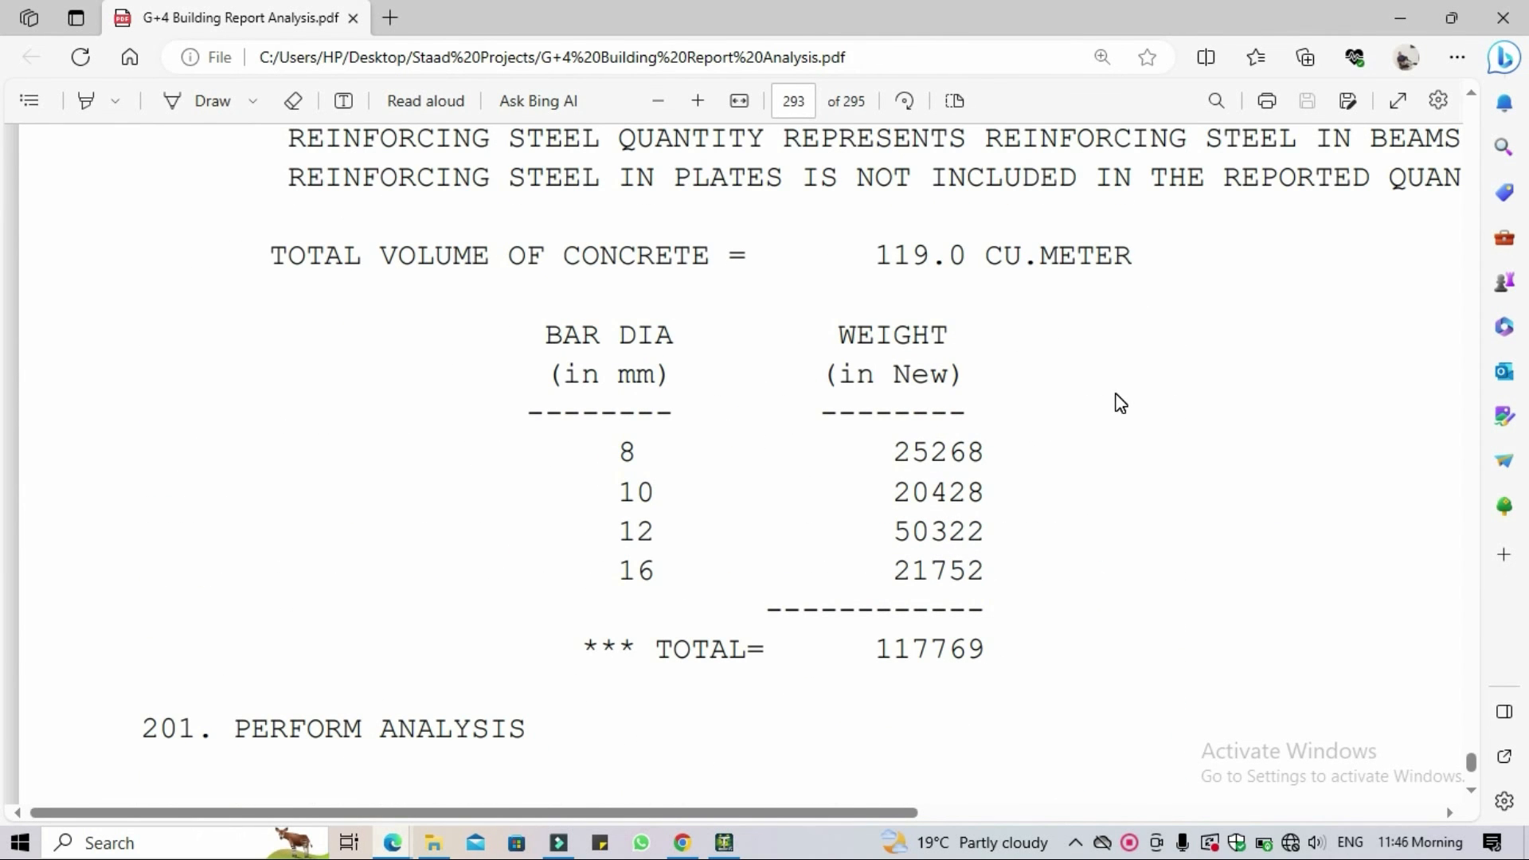
scroll(1121, 403, "down", 1)
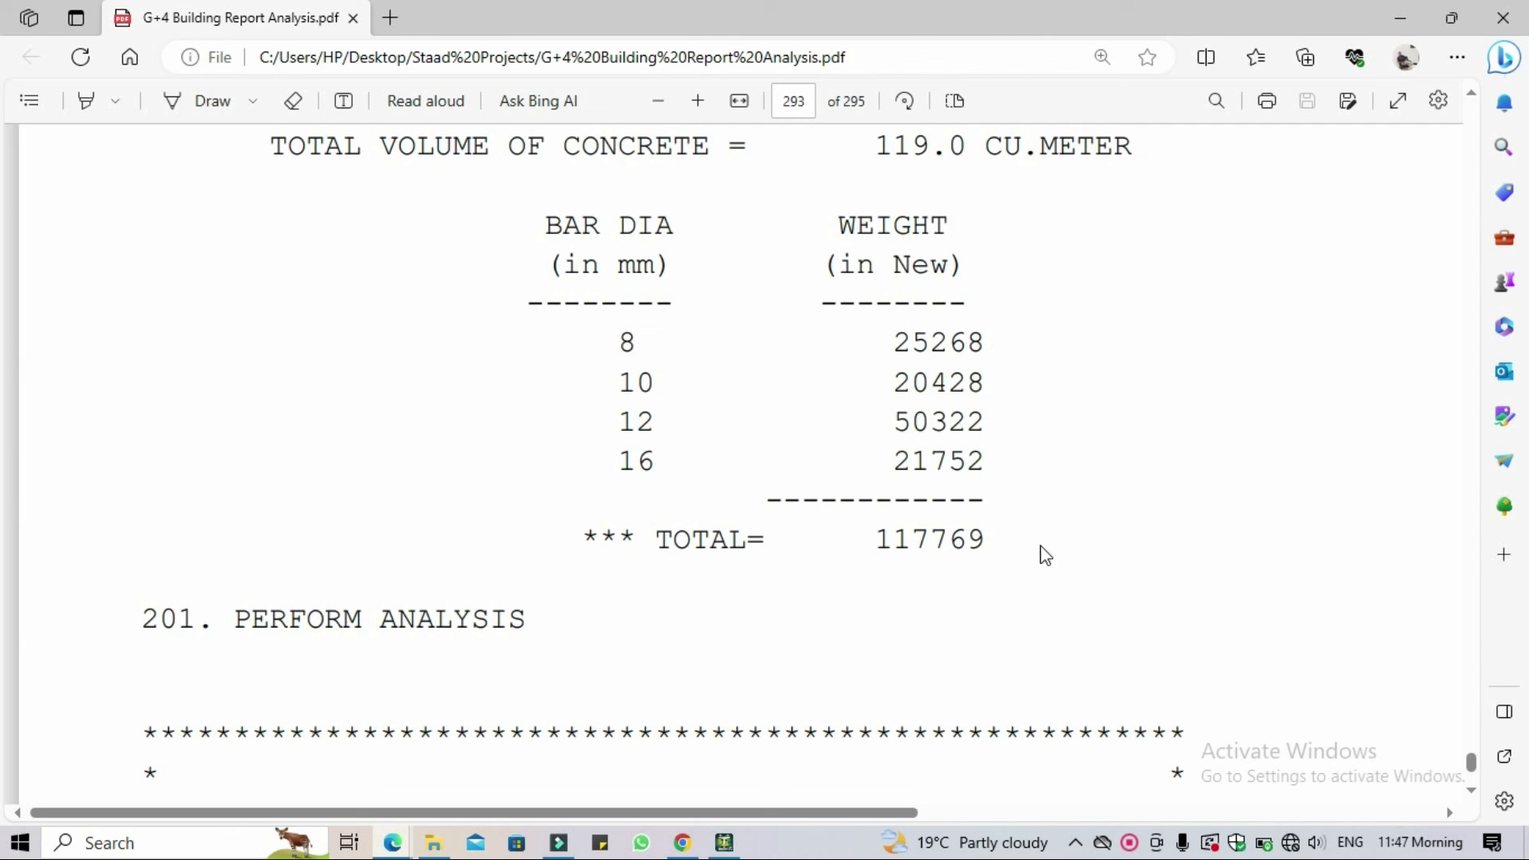
scroll(948, 443, "up", 3)
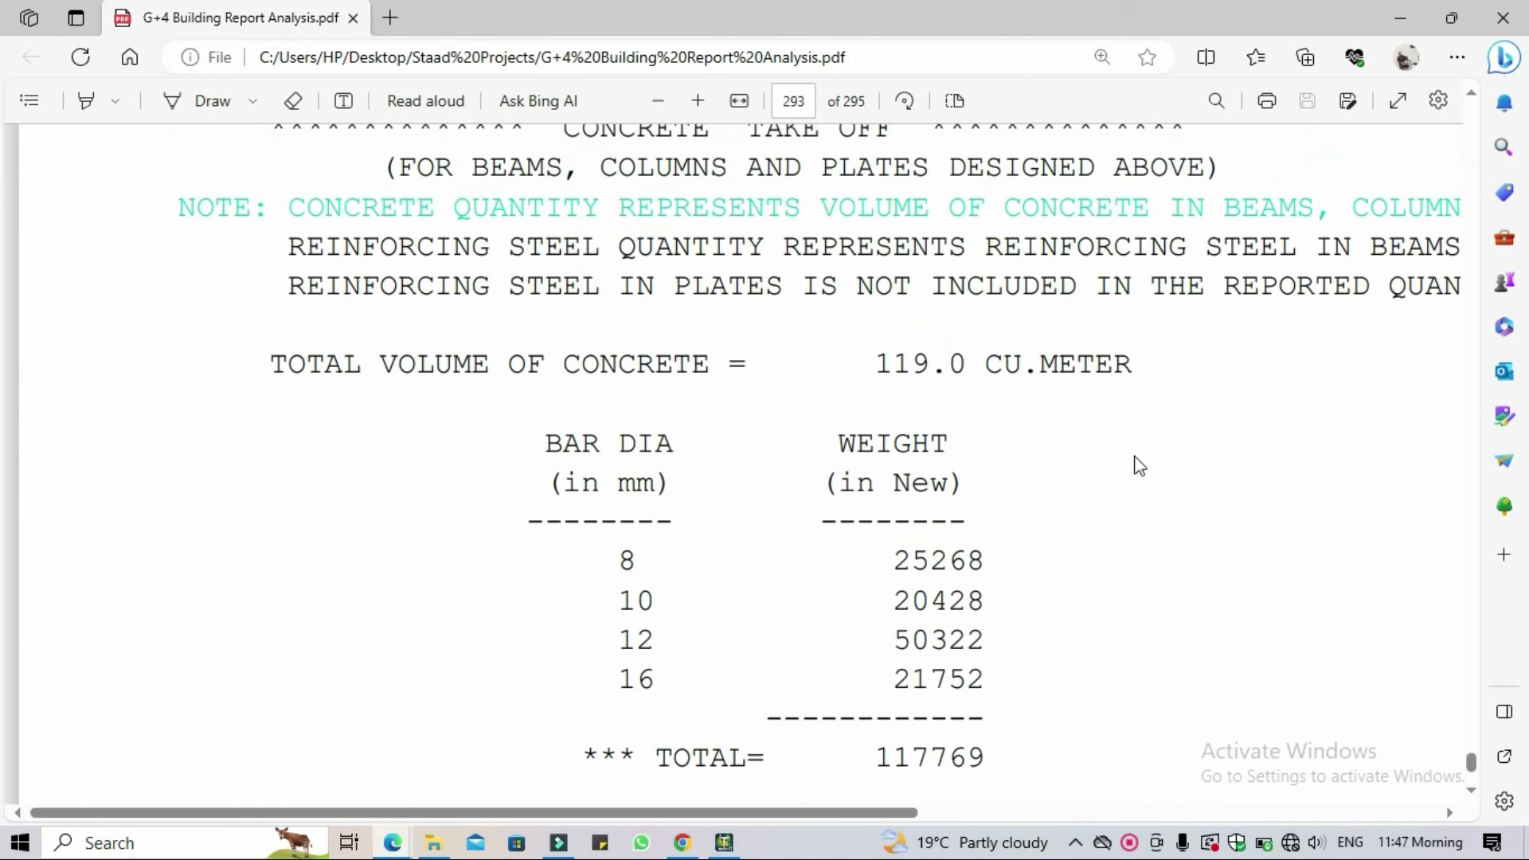
Examine the design summary for elements 326 to 330 and the last column's section capacities in the report.
scroll(922, 418, "up", 3)
scroll(1041, 580, "up", 7)
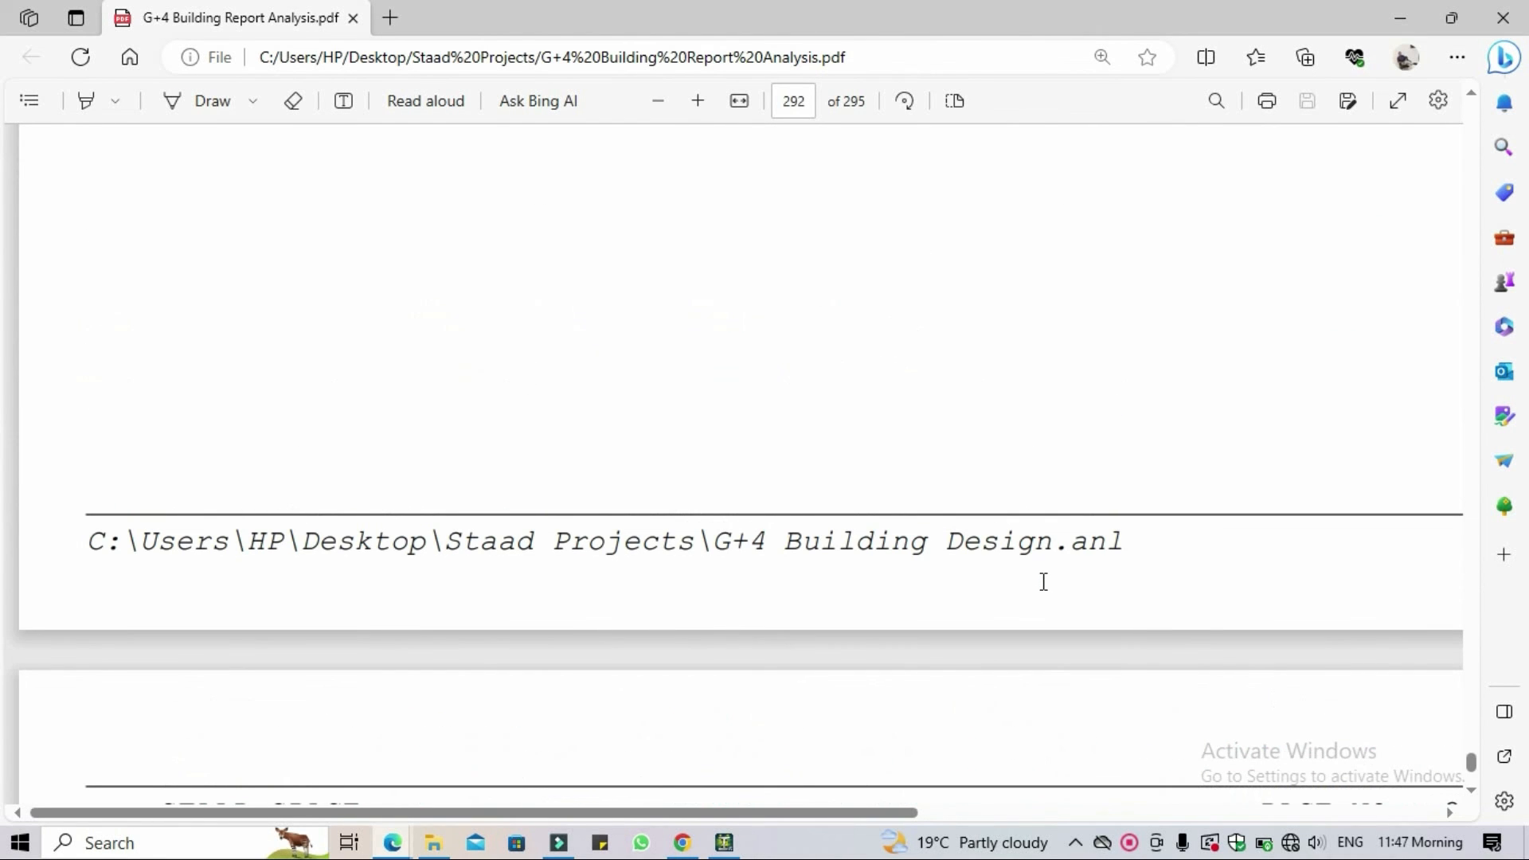
scroll(1043, 581, "up", 5)
scroll(1044, 581, "up", 3)
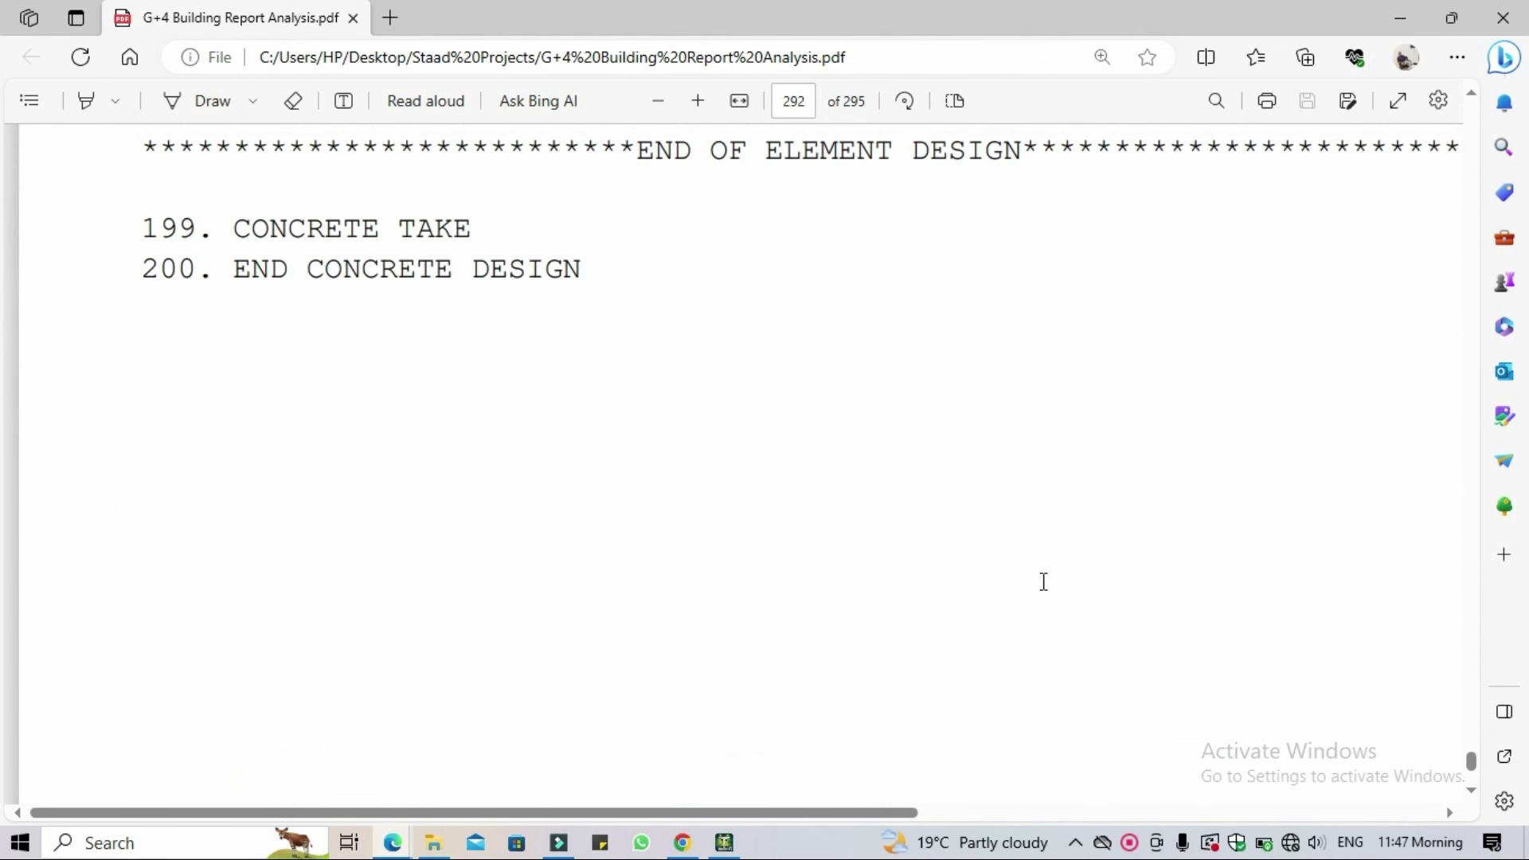
scroll(1044, 582, "up", 5)
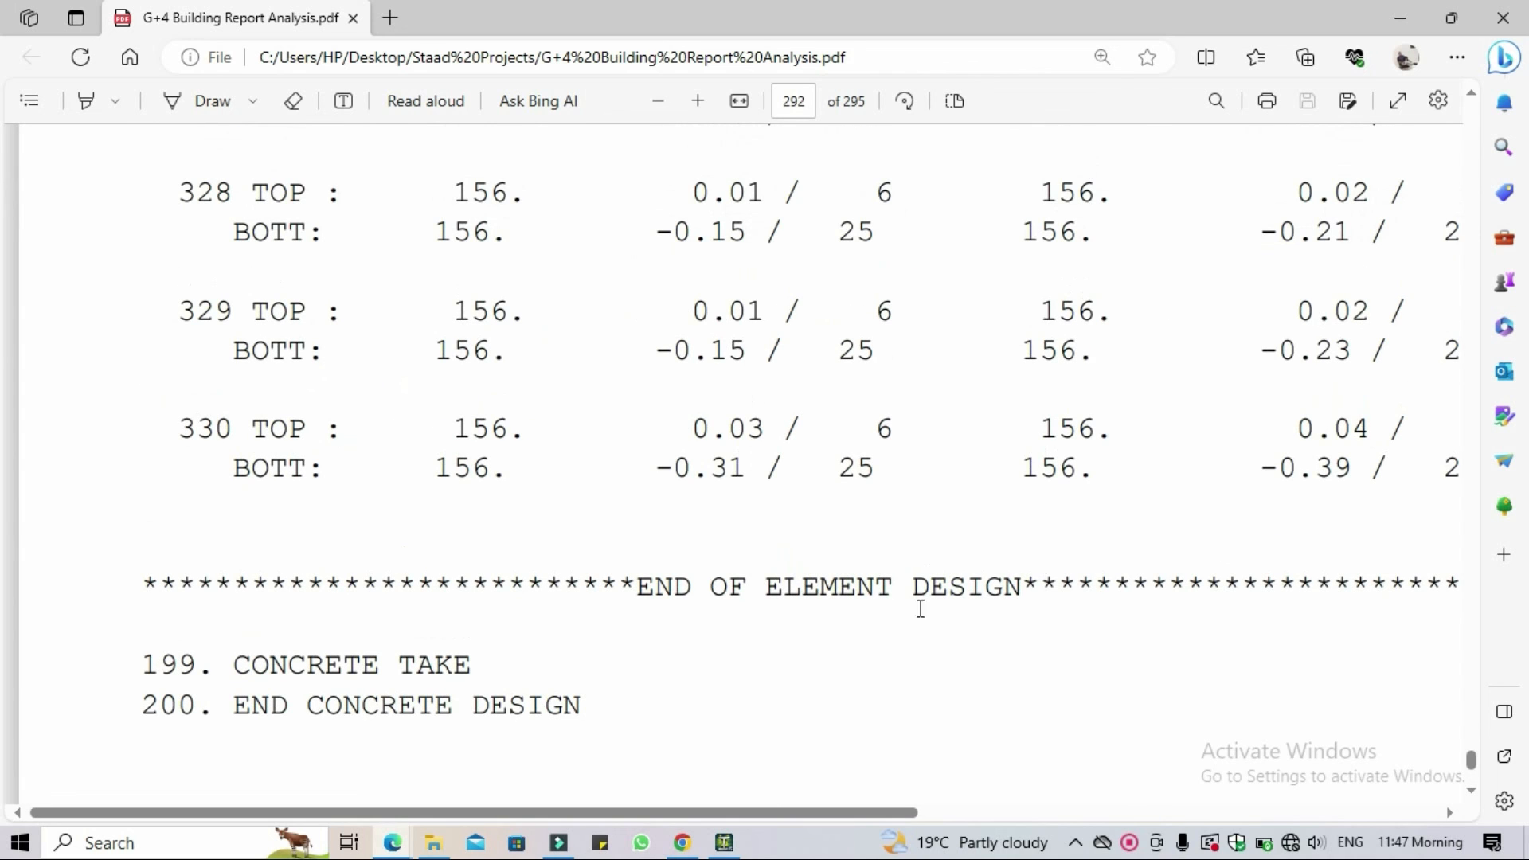
scroll(1043, 662, "up", 5)
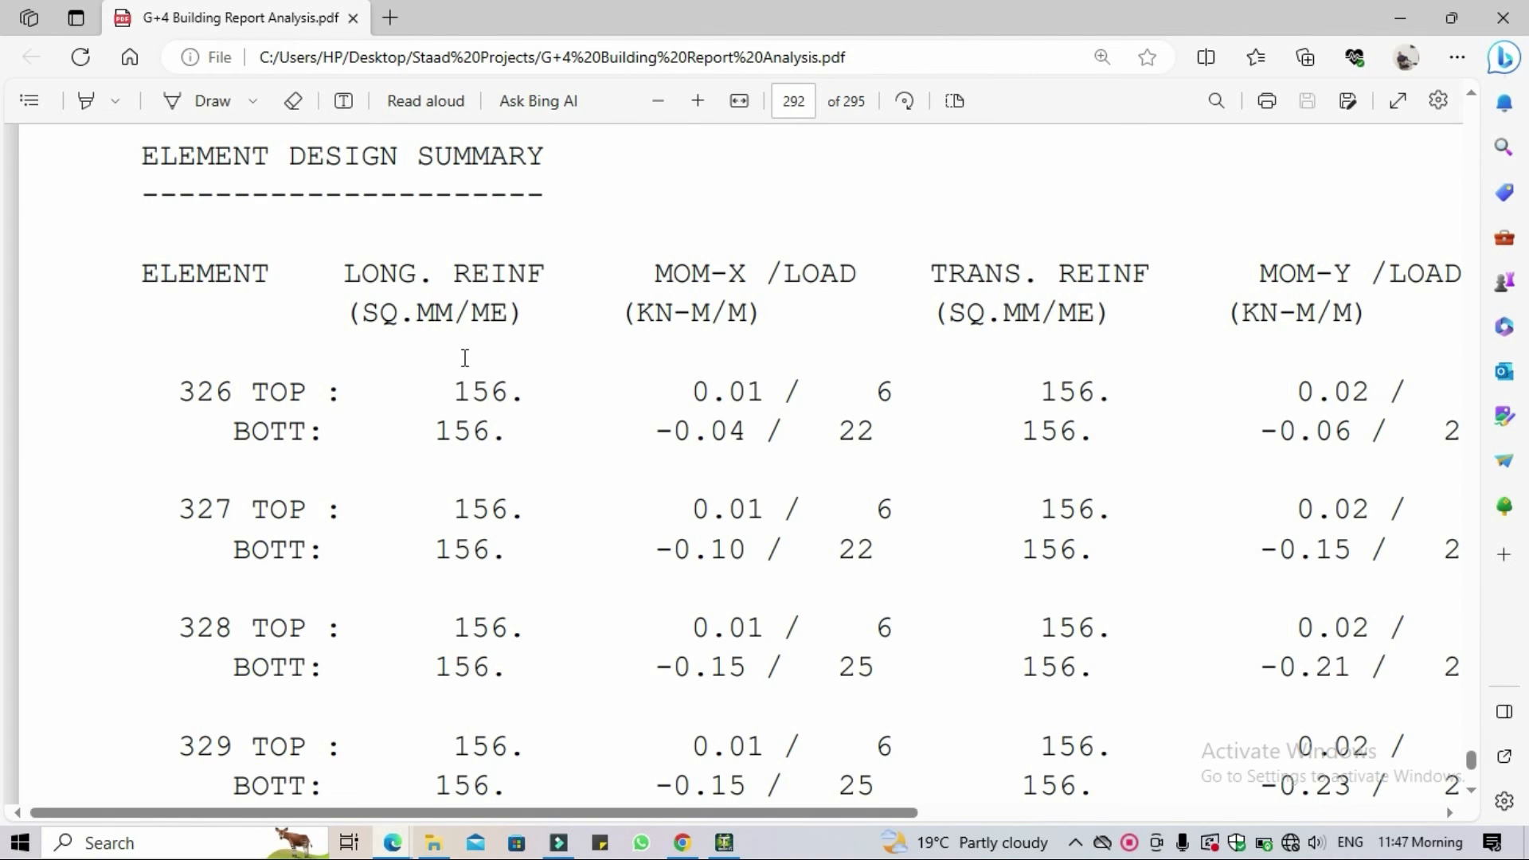
scroll(465, 358, "down", 1)
scroll(465, 358, "down", 1)
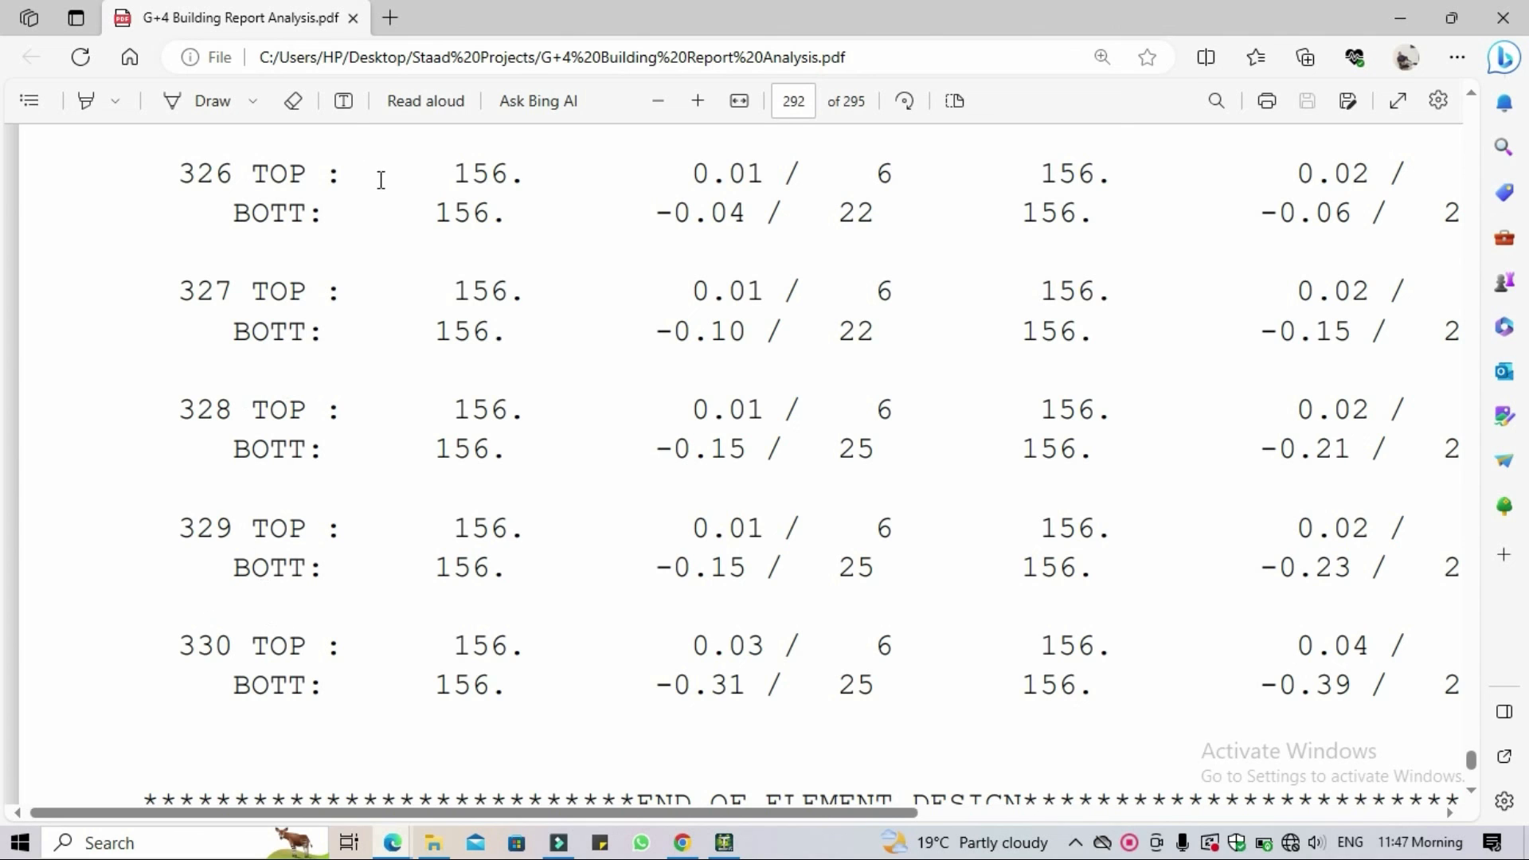
scroll(1340, 508, "up", 12)
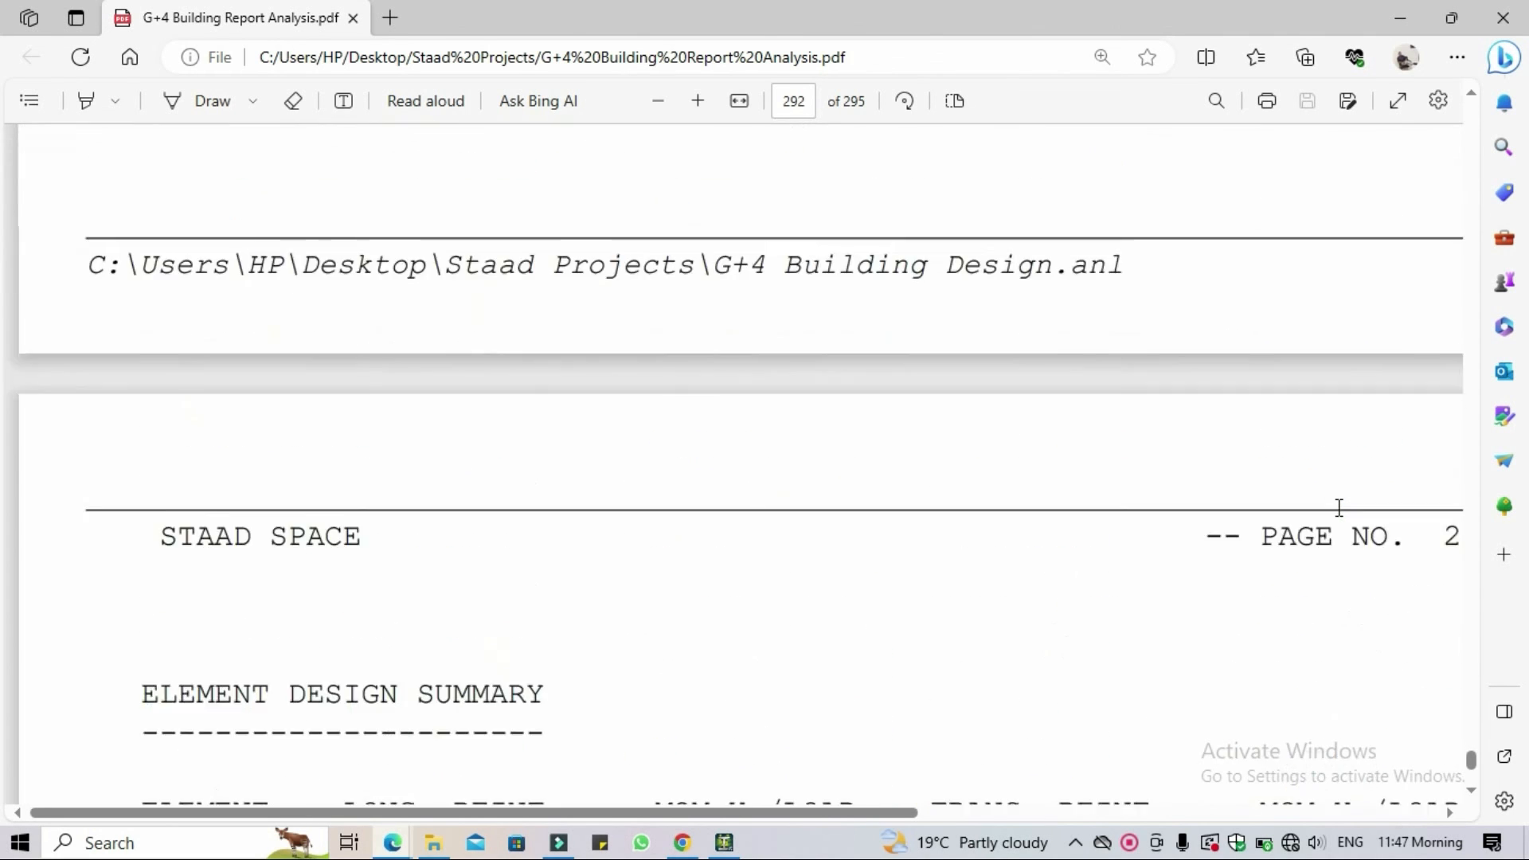
scroll(1339, 508, "up", 4)
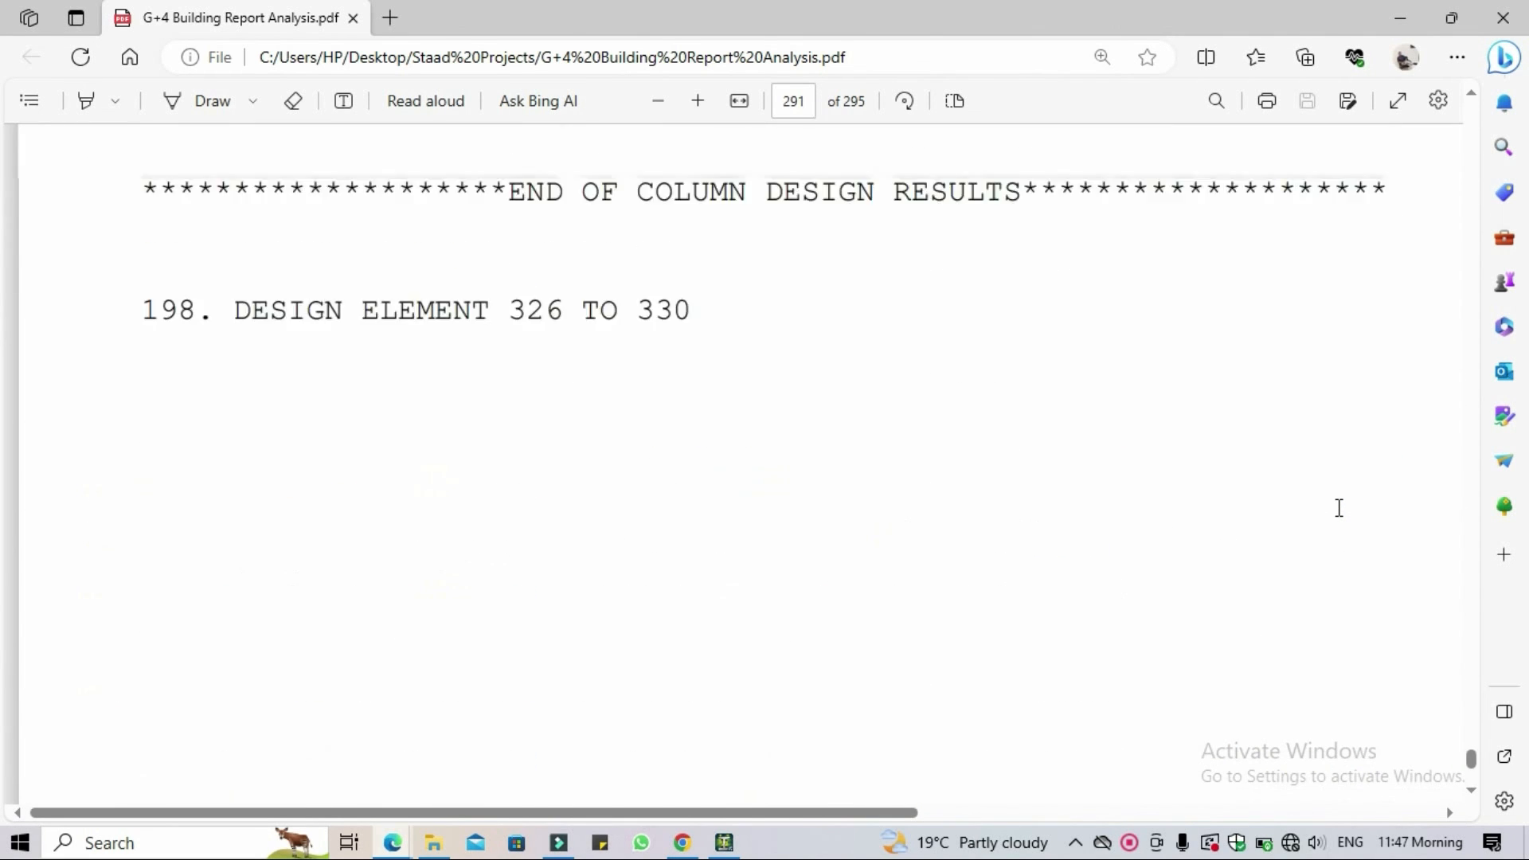
scroll(1340, 508, "up", 4)
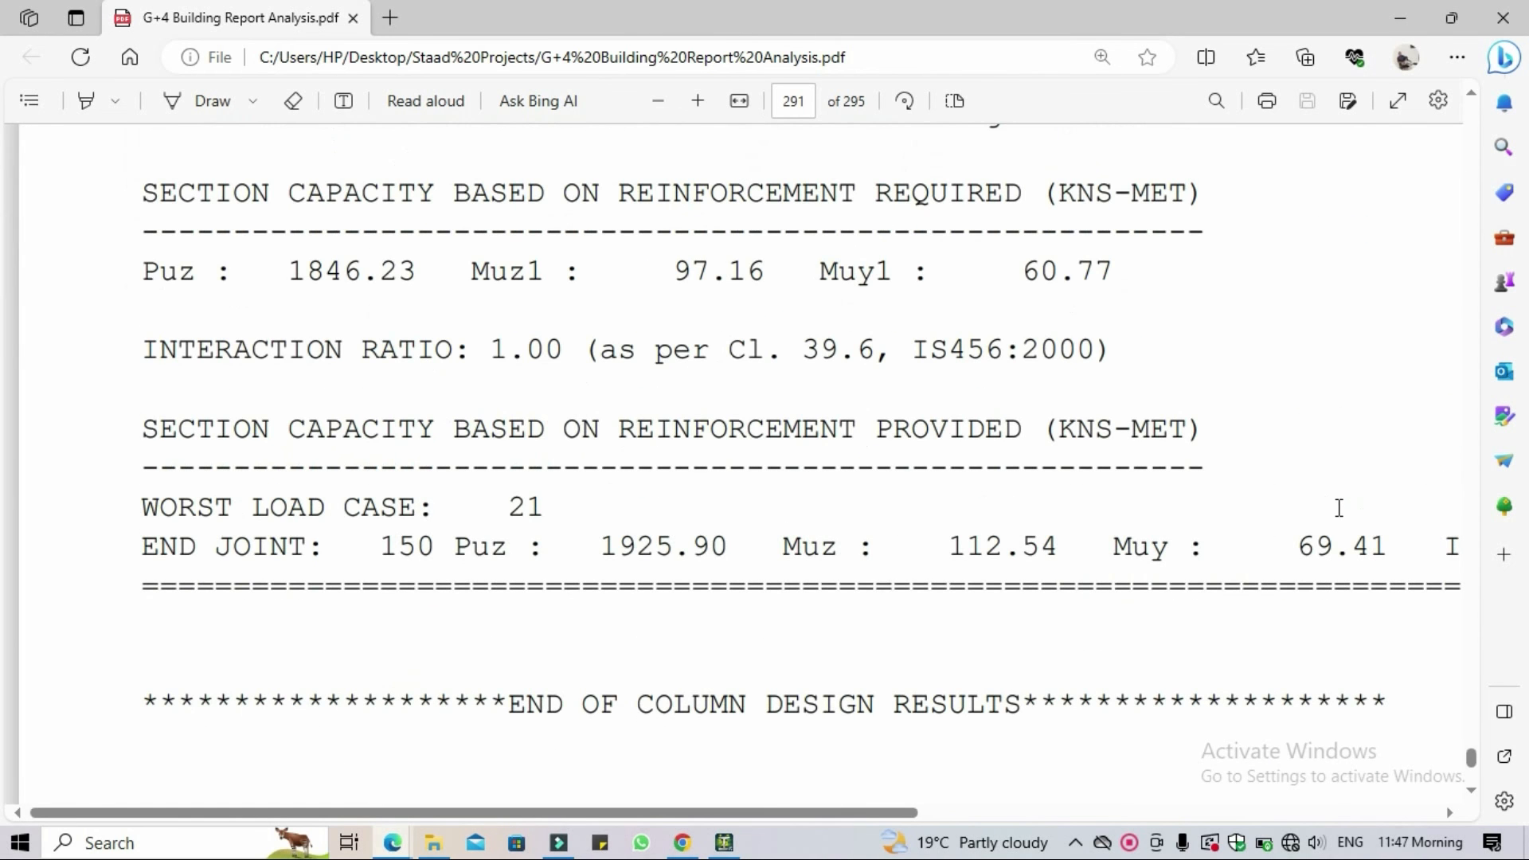
Return to the concrete take-off table and review its concrete volume and total steel weight again.
scroll(1339, 507, "down", 8)
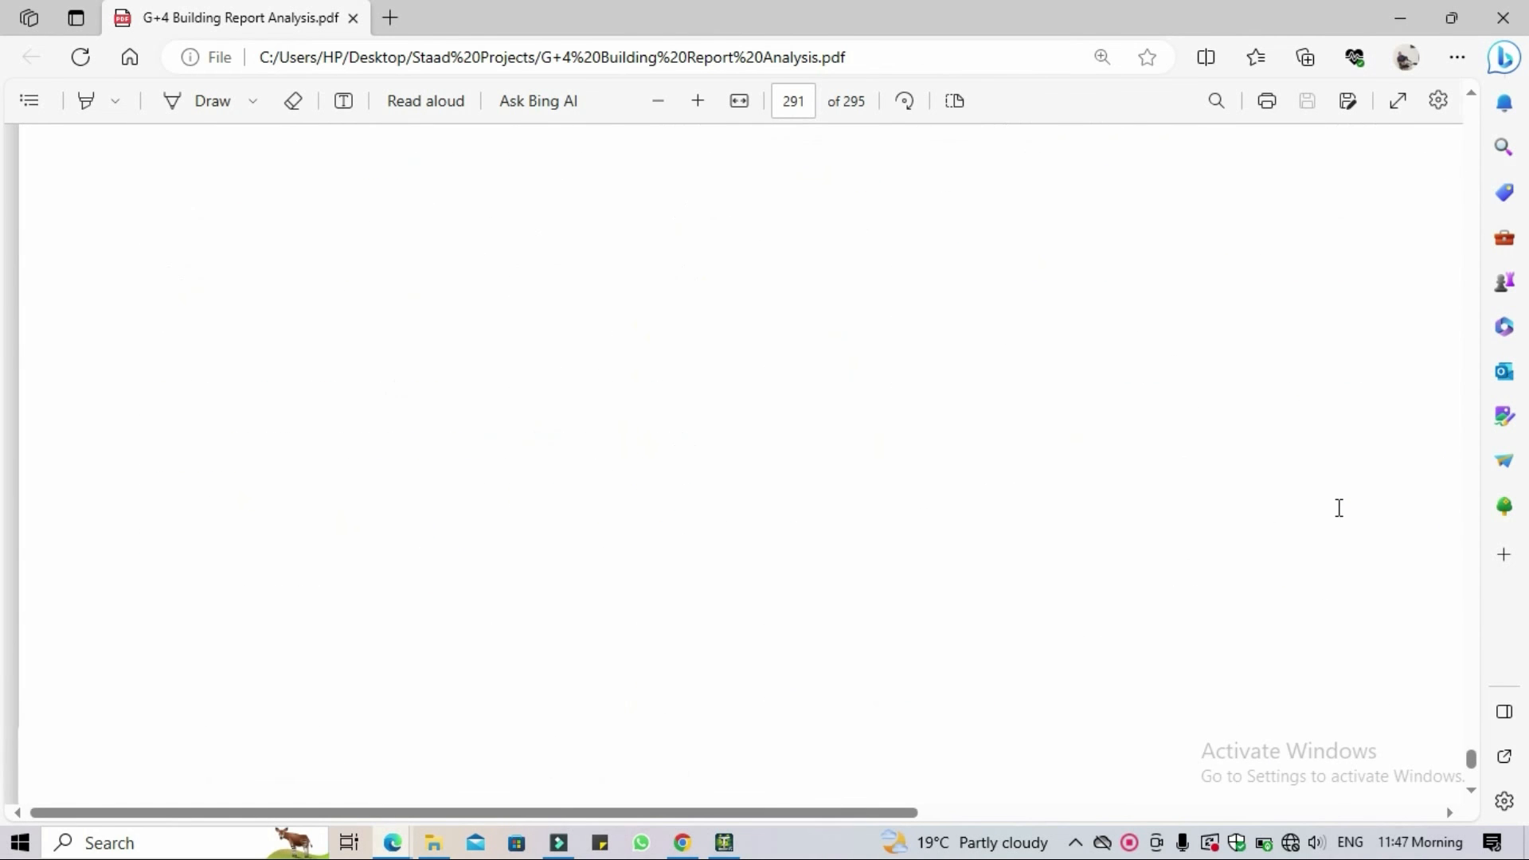
scroll(1340, 507, "down", 10)
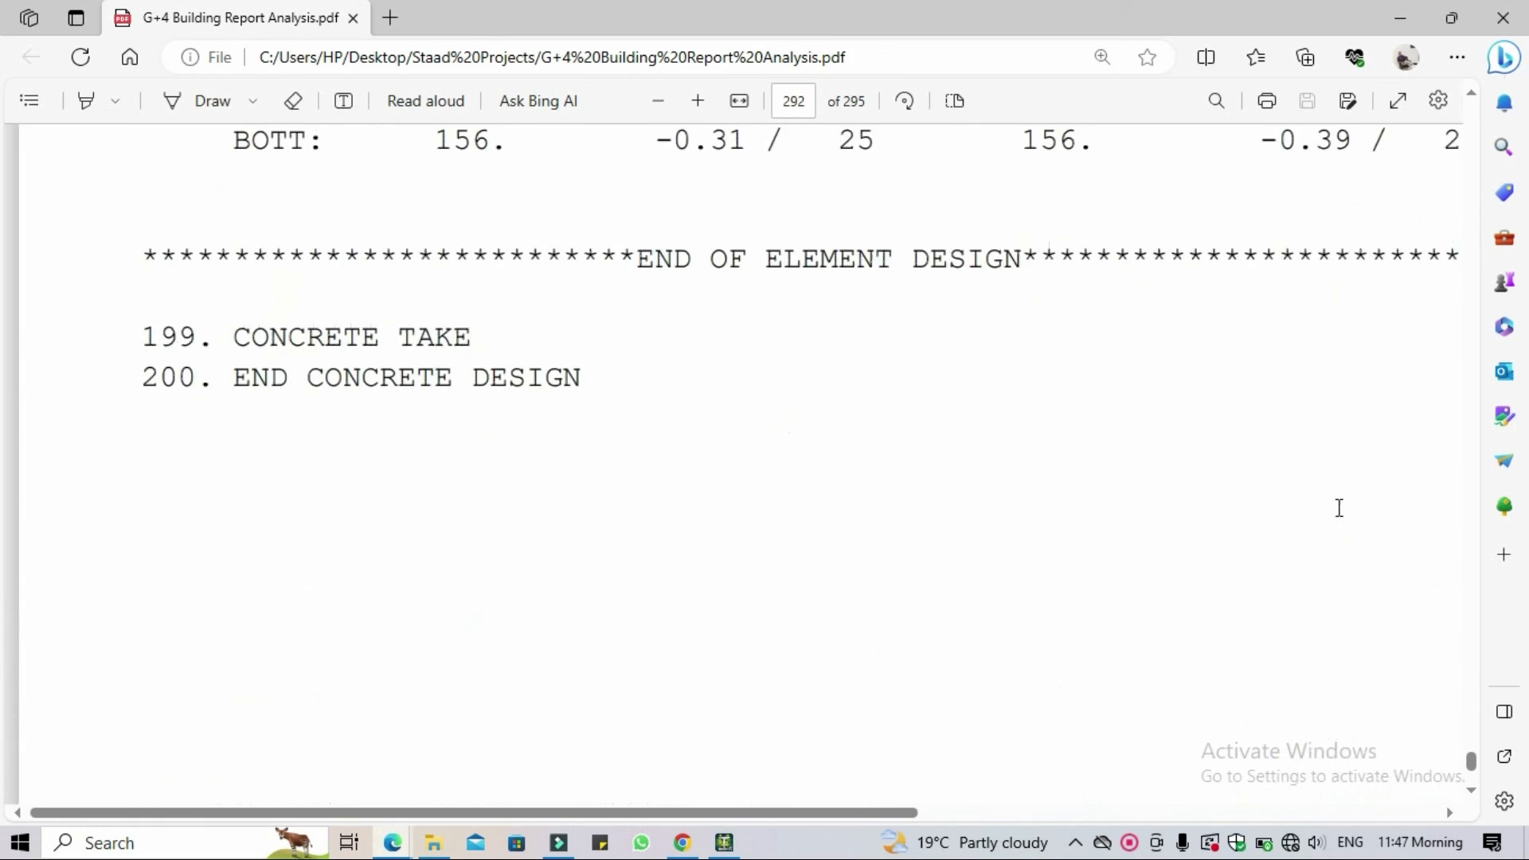
scroll(1339, 507, "down", 10)
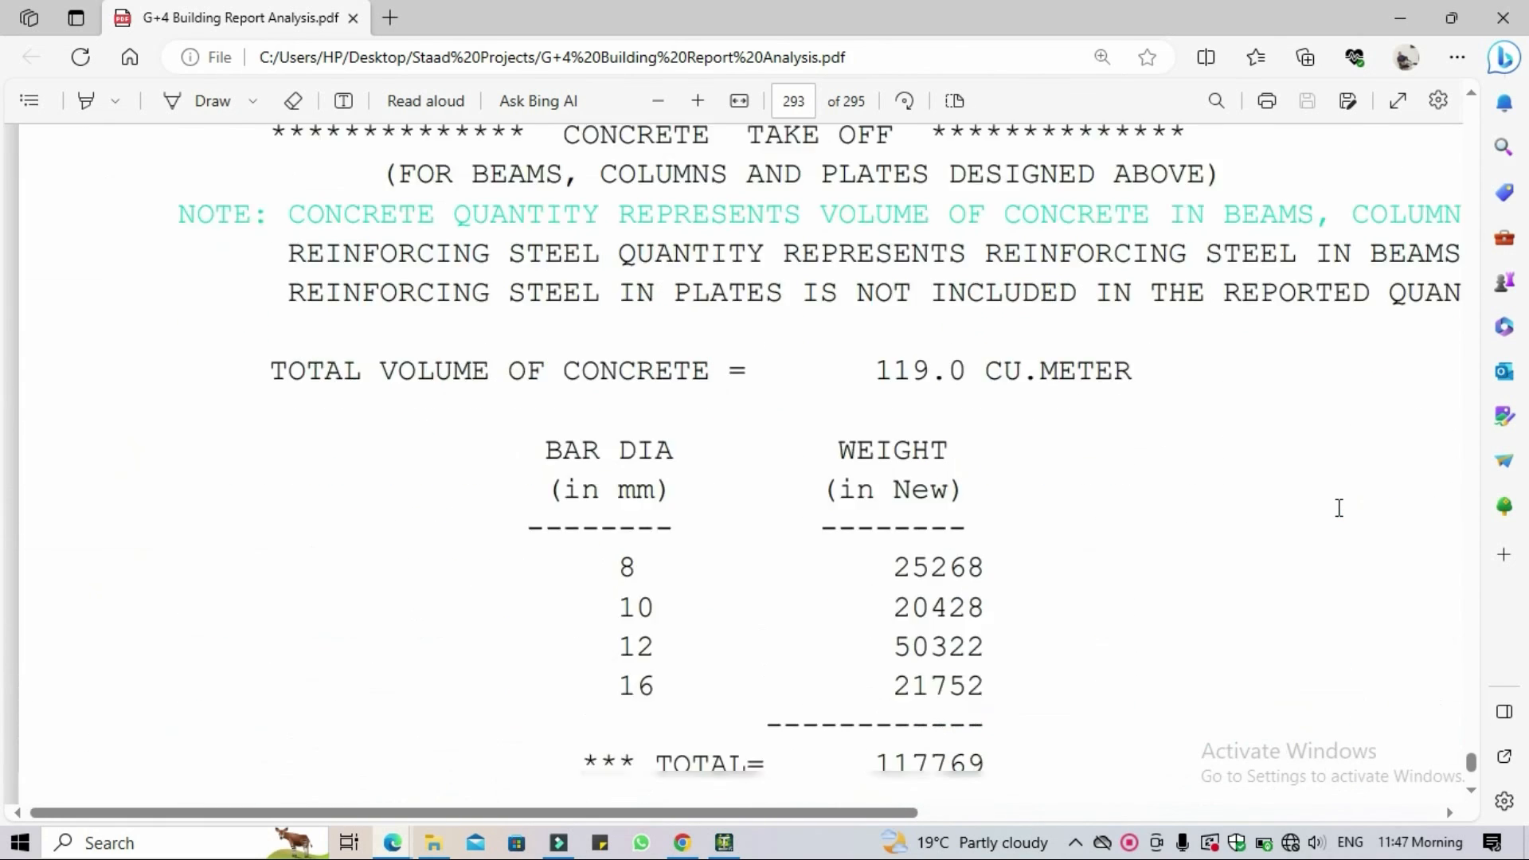
scroll(1339, 508, "up", 1)
scroll(1340, 507, "down", 1)
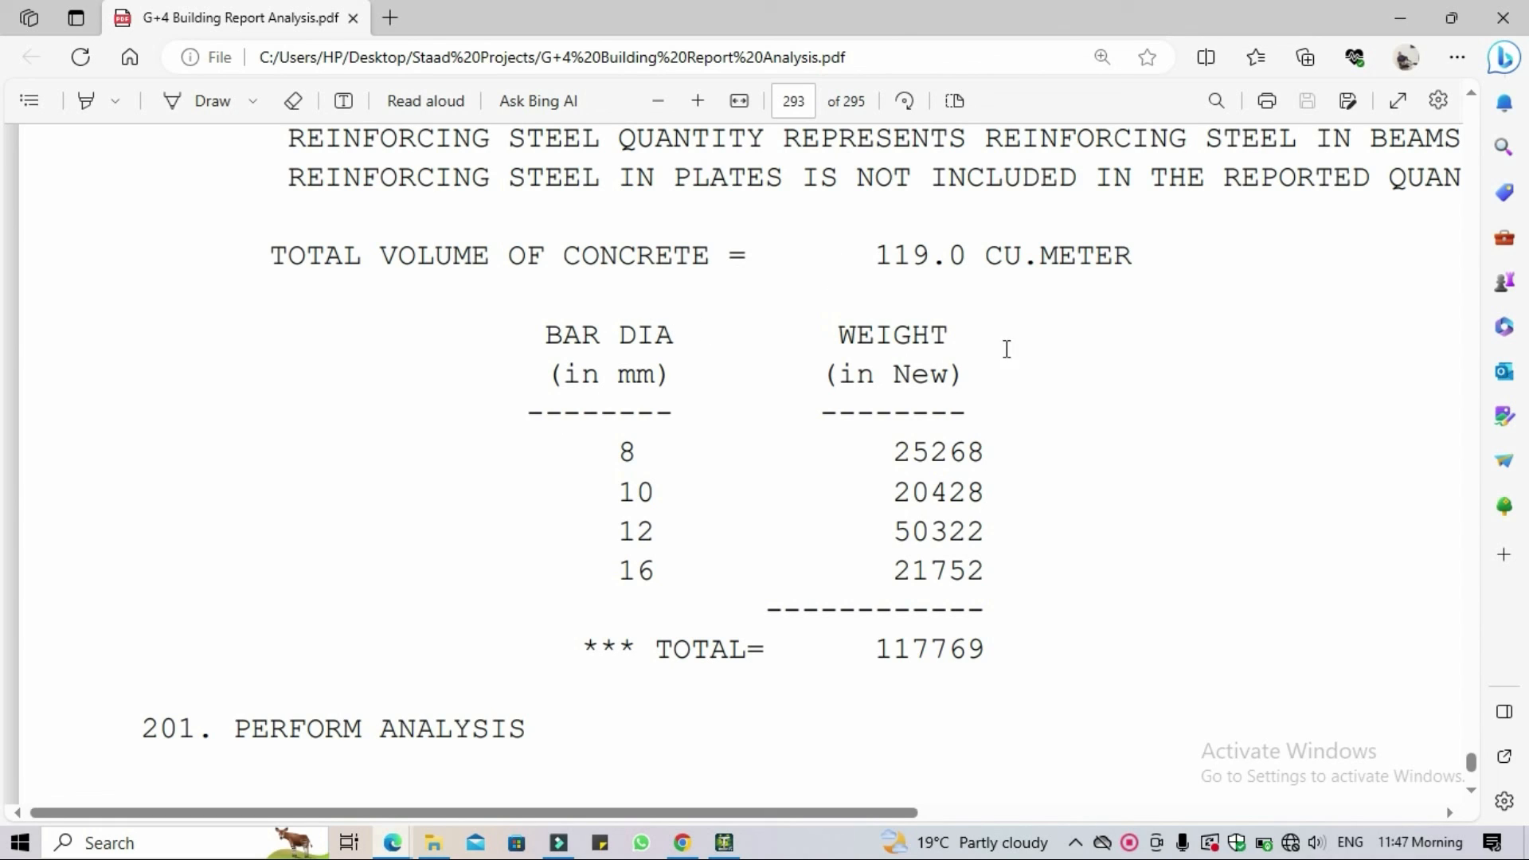
Switch to STAAD.Pro, open the IS456 concrete design parameter selection and move all selected parameters back to the available list.
left_click(724, 842)
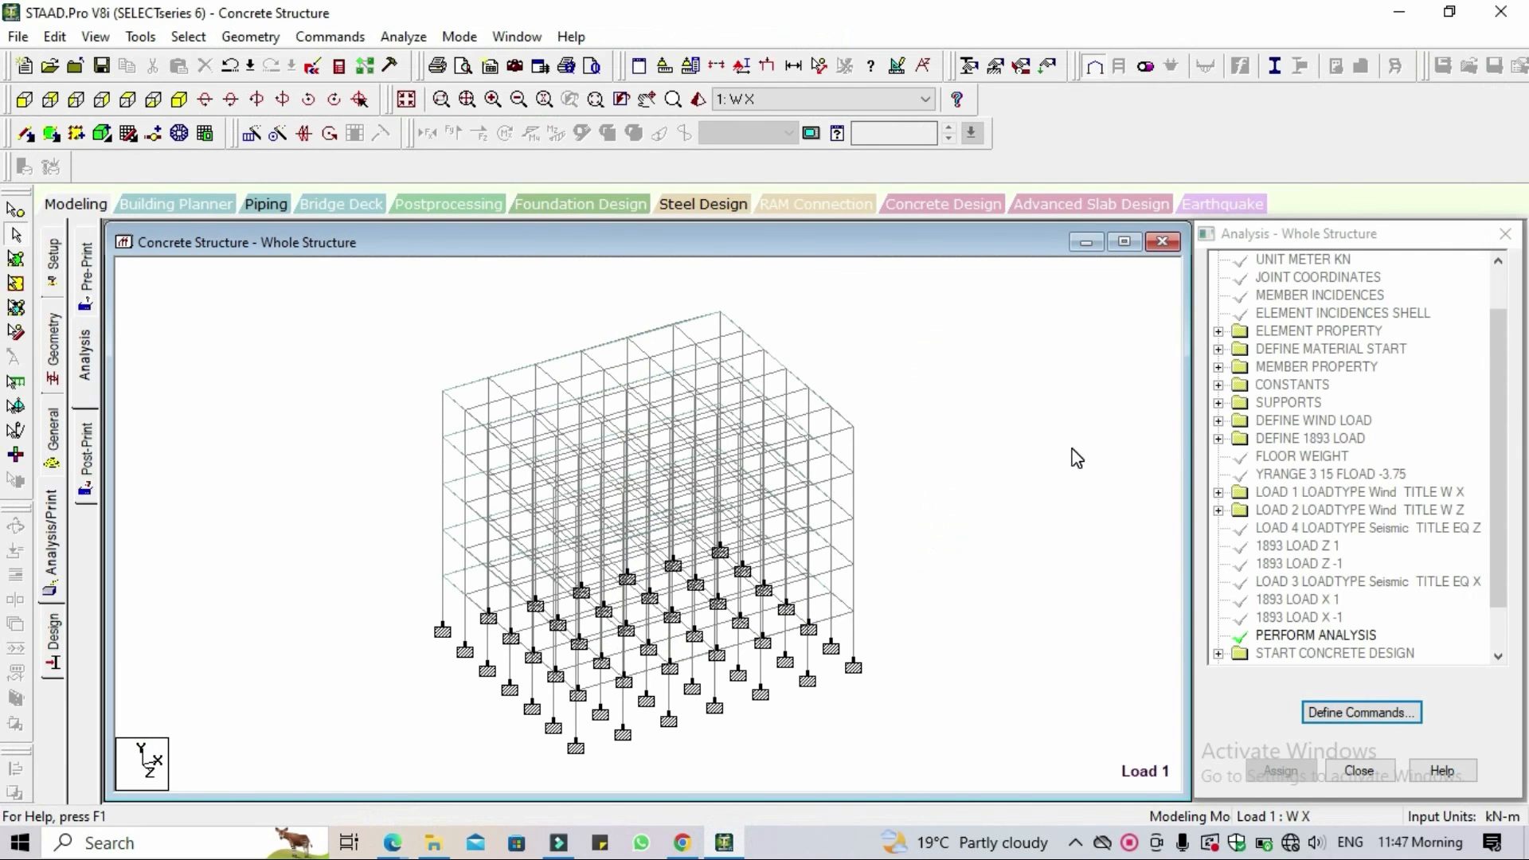
left_click(578, 208)
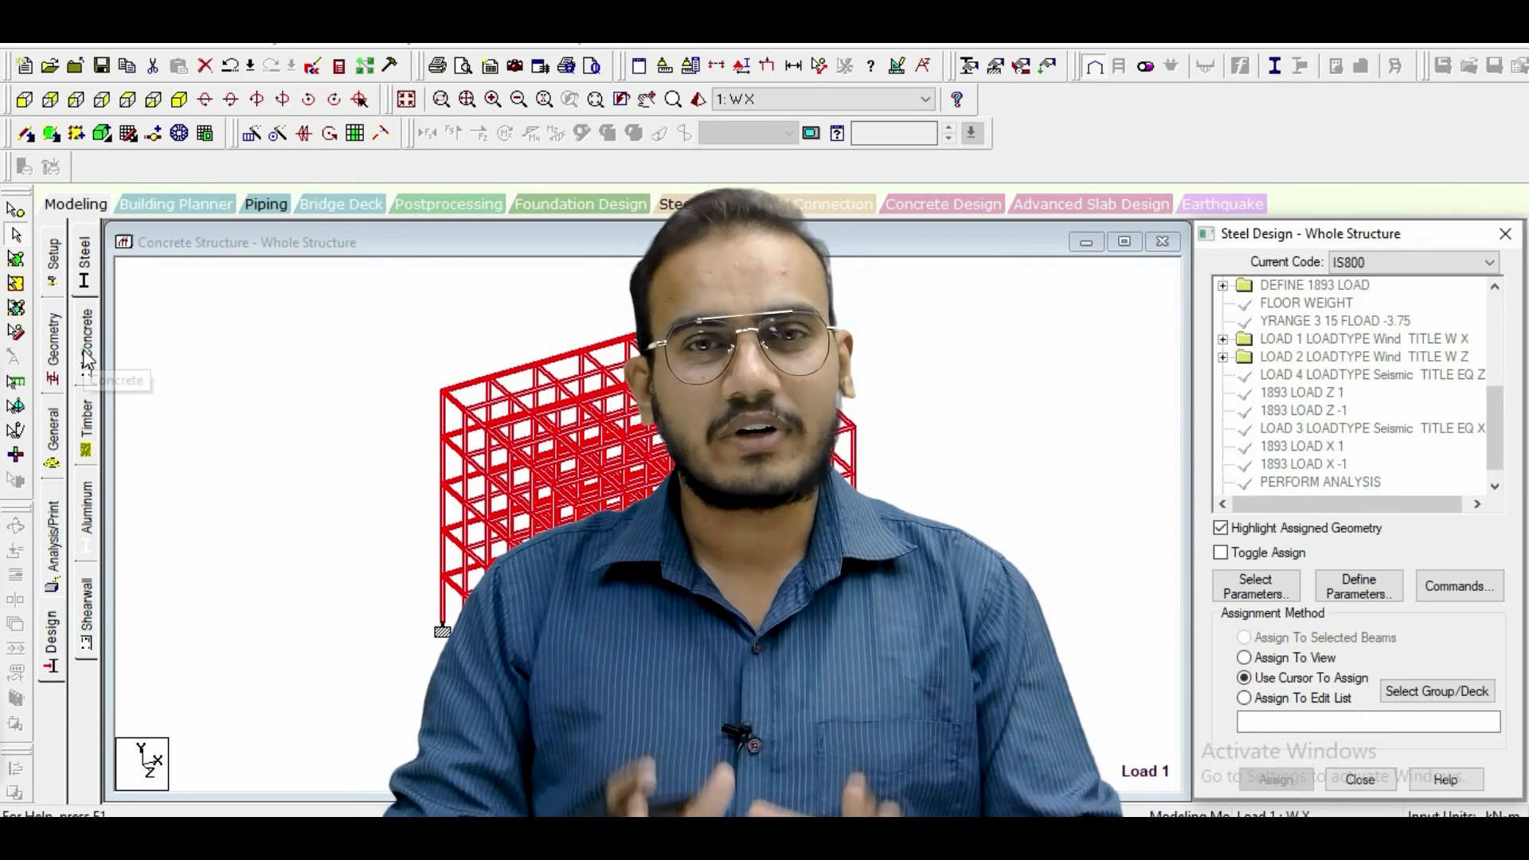
left_click(88, 358)
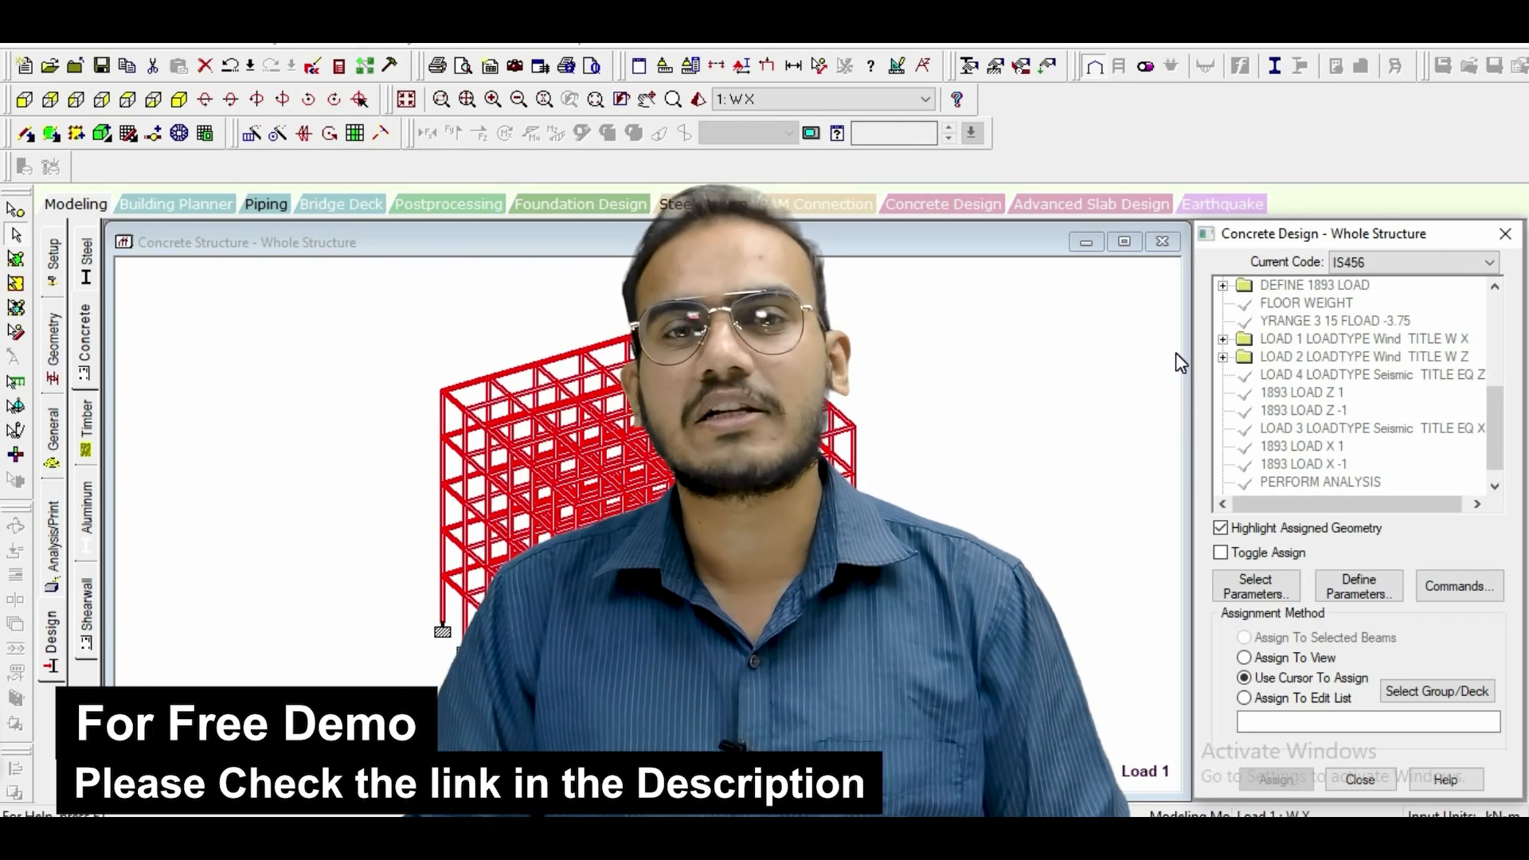
left_click(1284, 590)
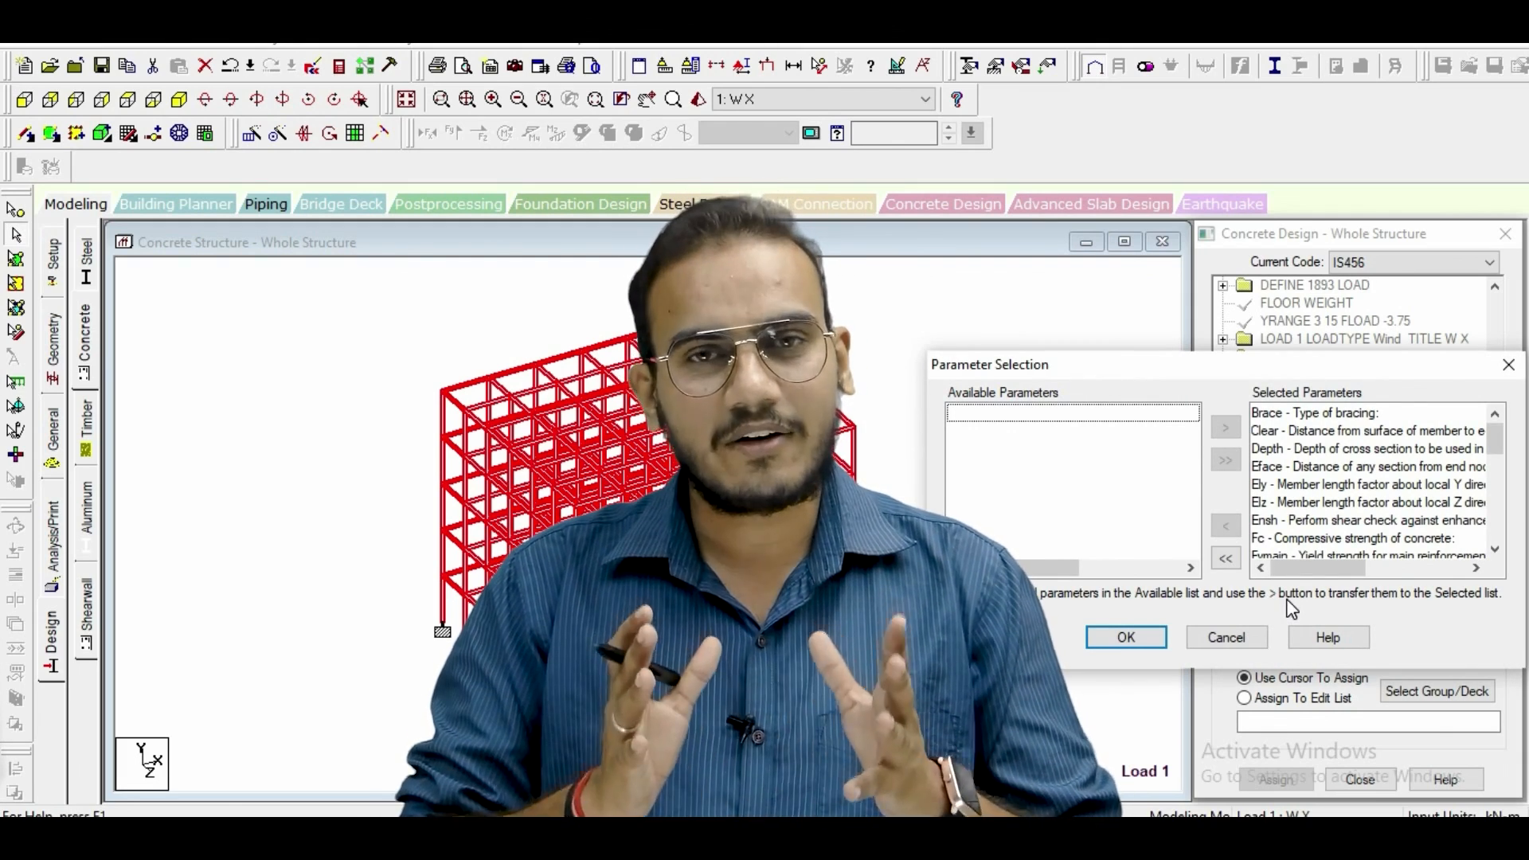
left_click(1226, 557)
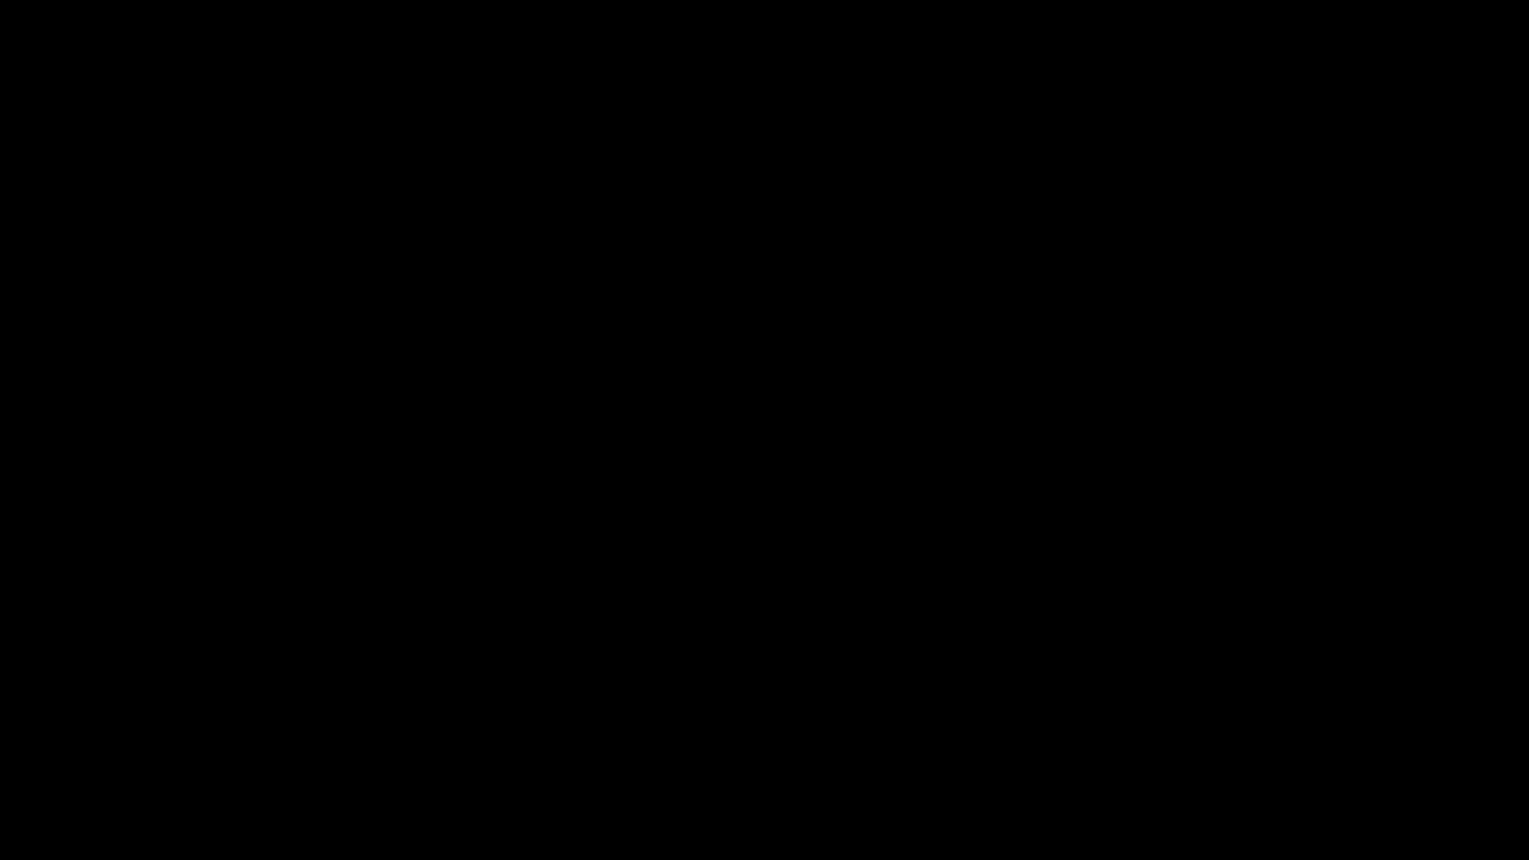